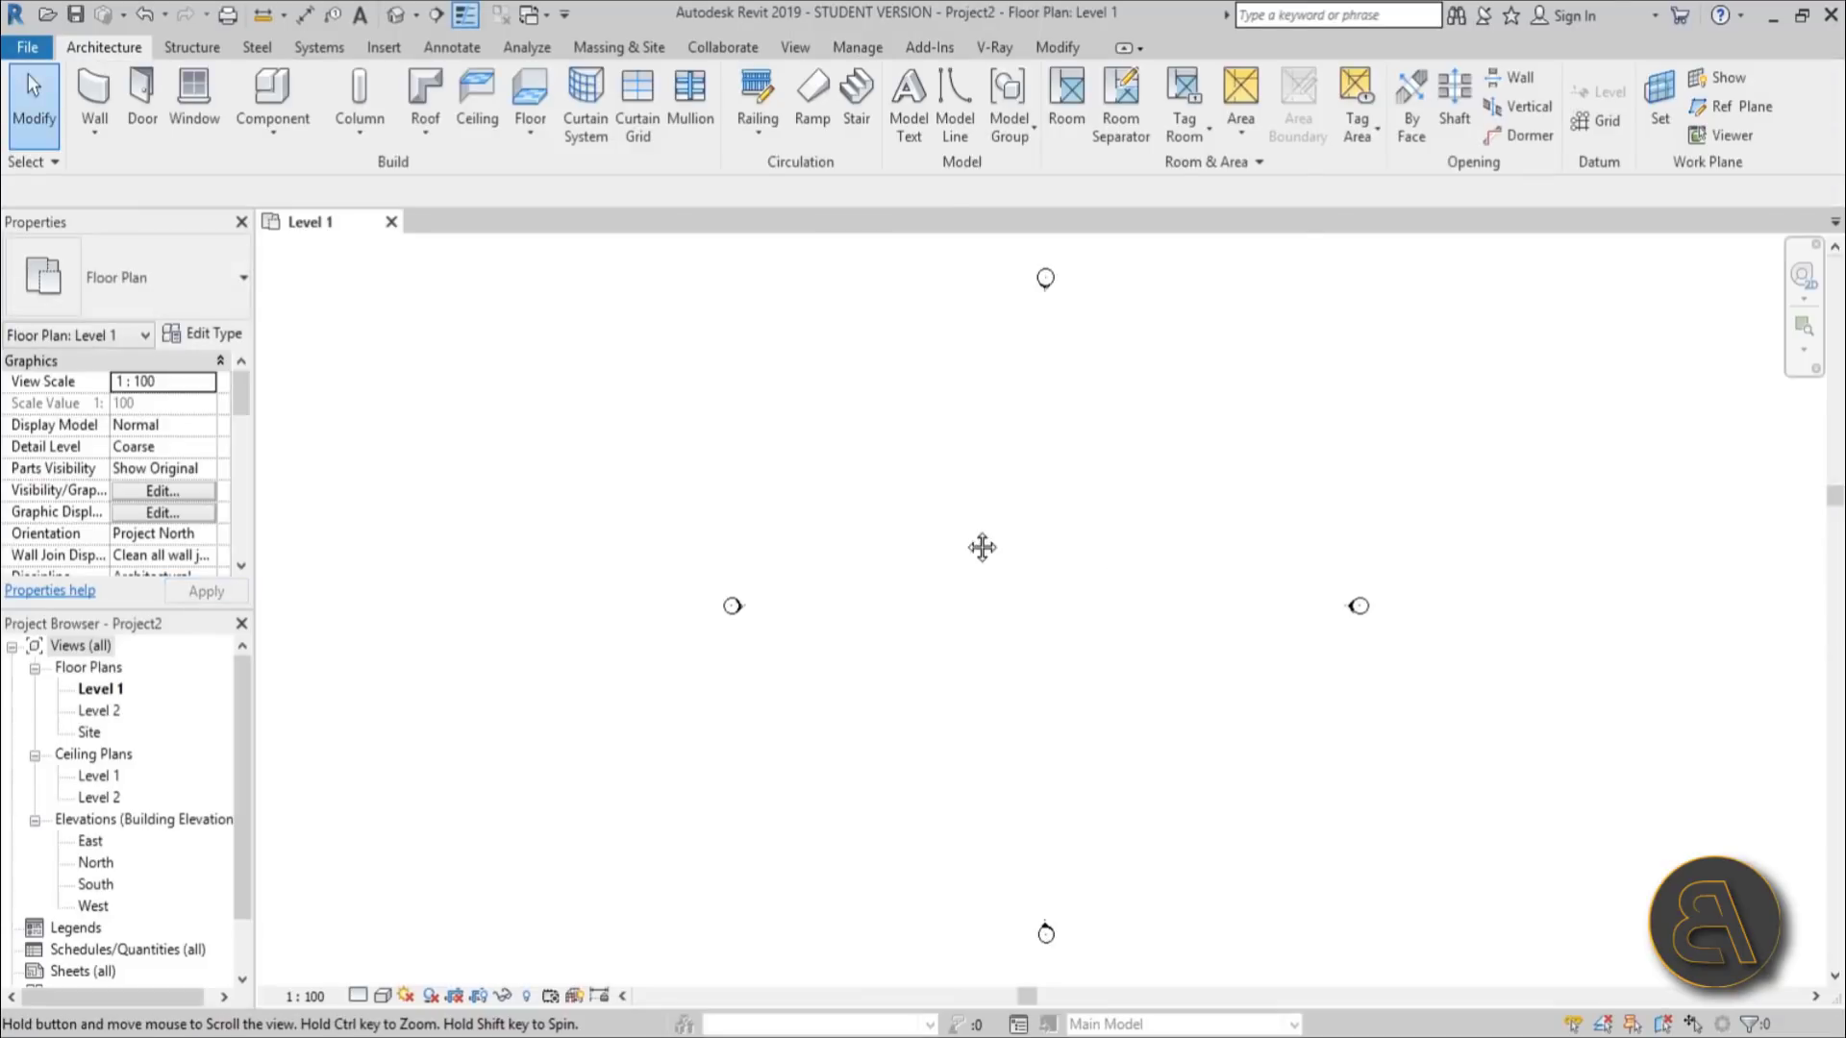
Step: Set the project's length units to centimeters
middle_click_drag(982, 547, 807, 540)
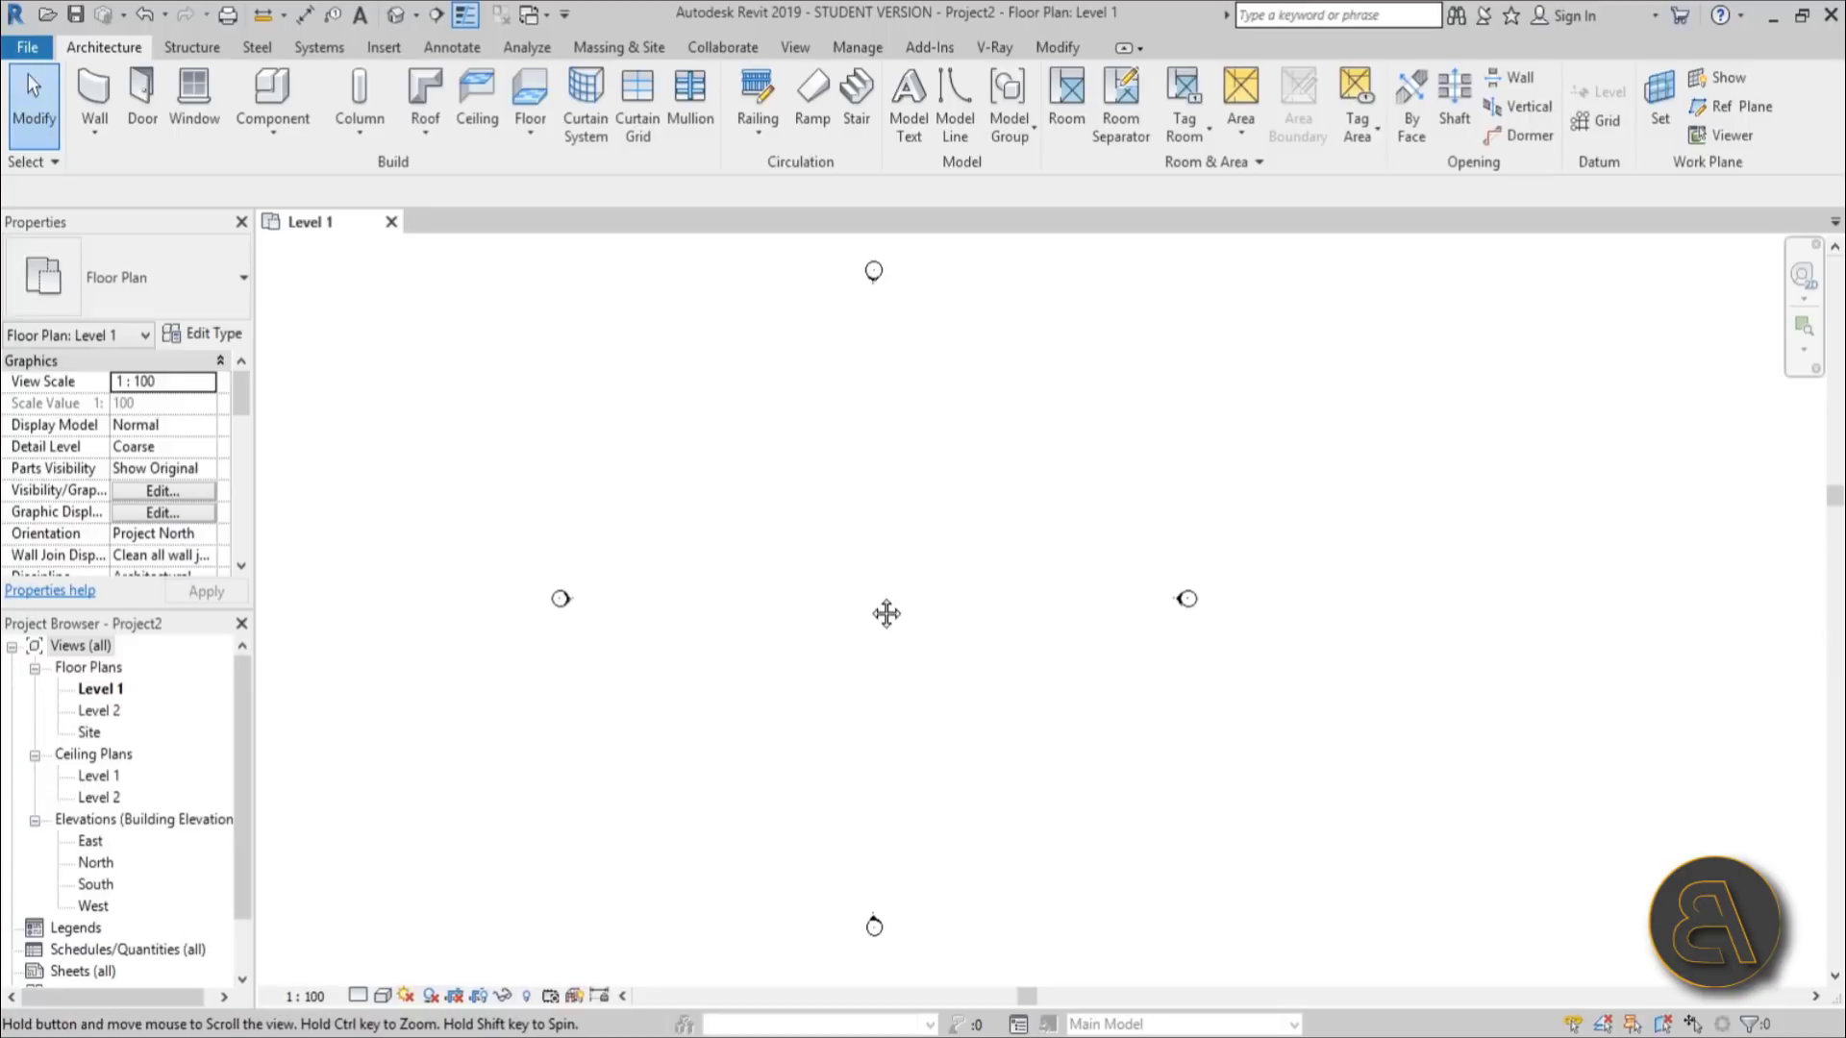
key("u")
key("n")
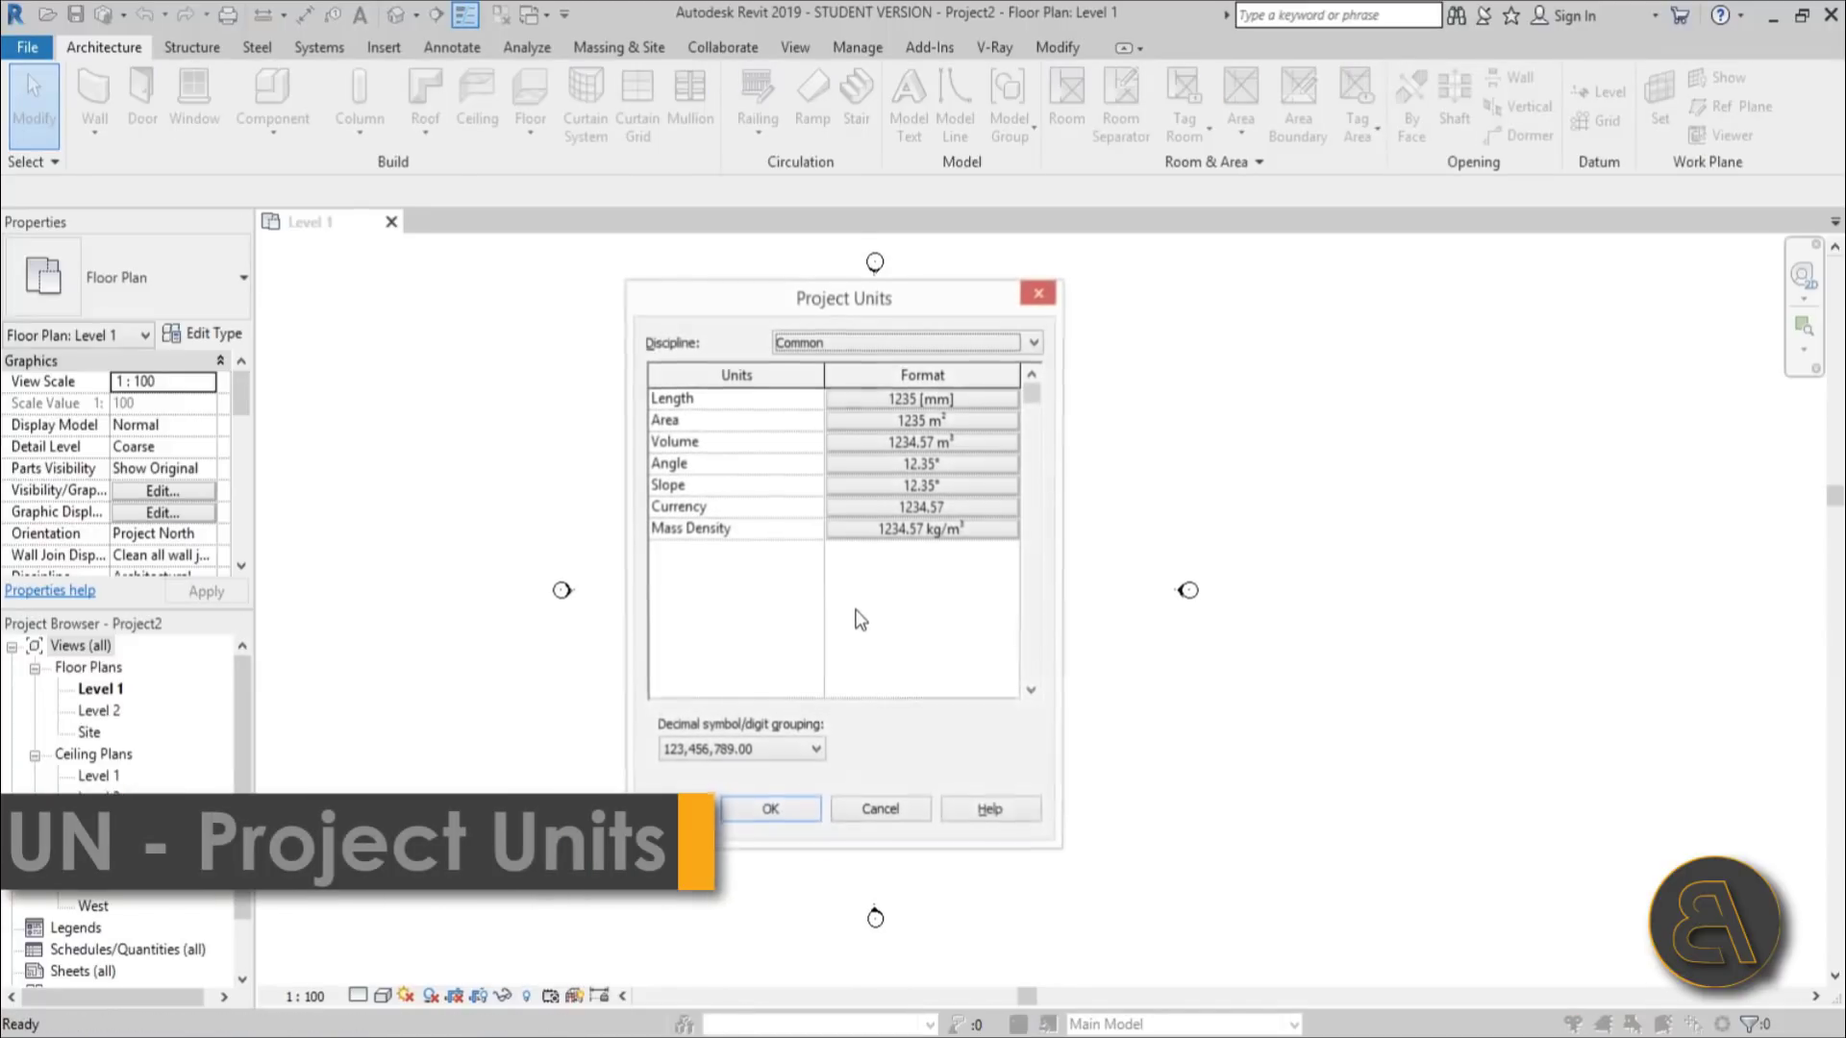
left_click(864, 401)
left_click(939, 547)
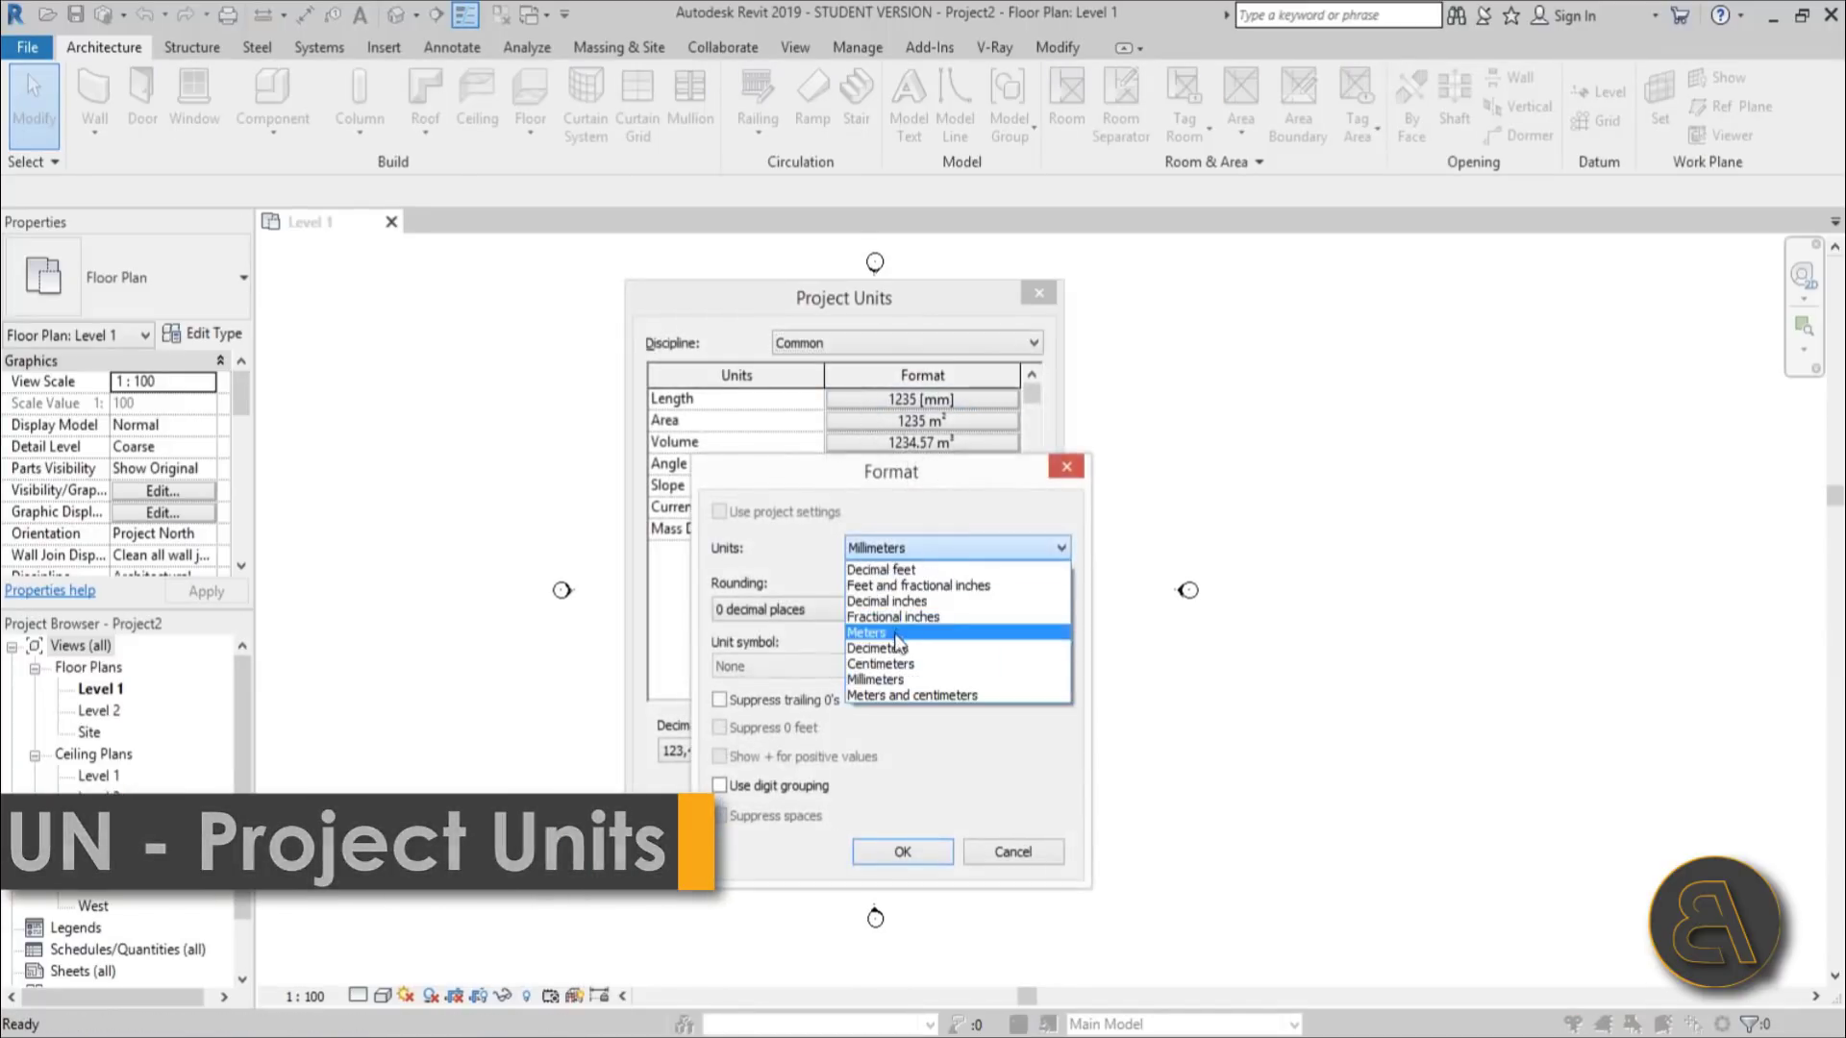
left_click(892, 664)
left_click(903, 853)
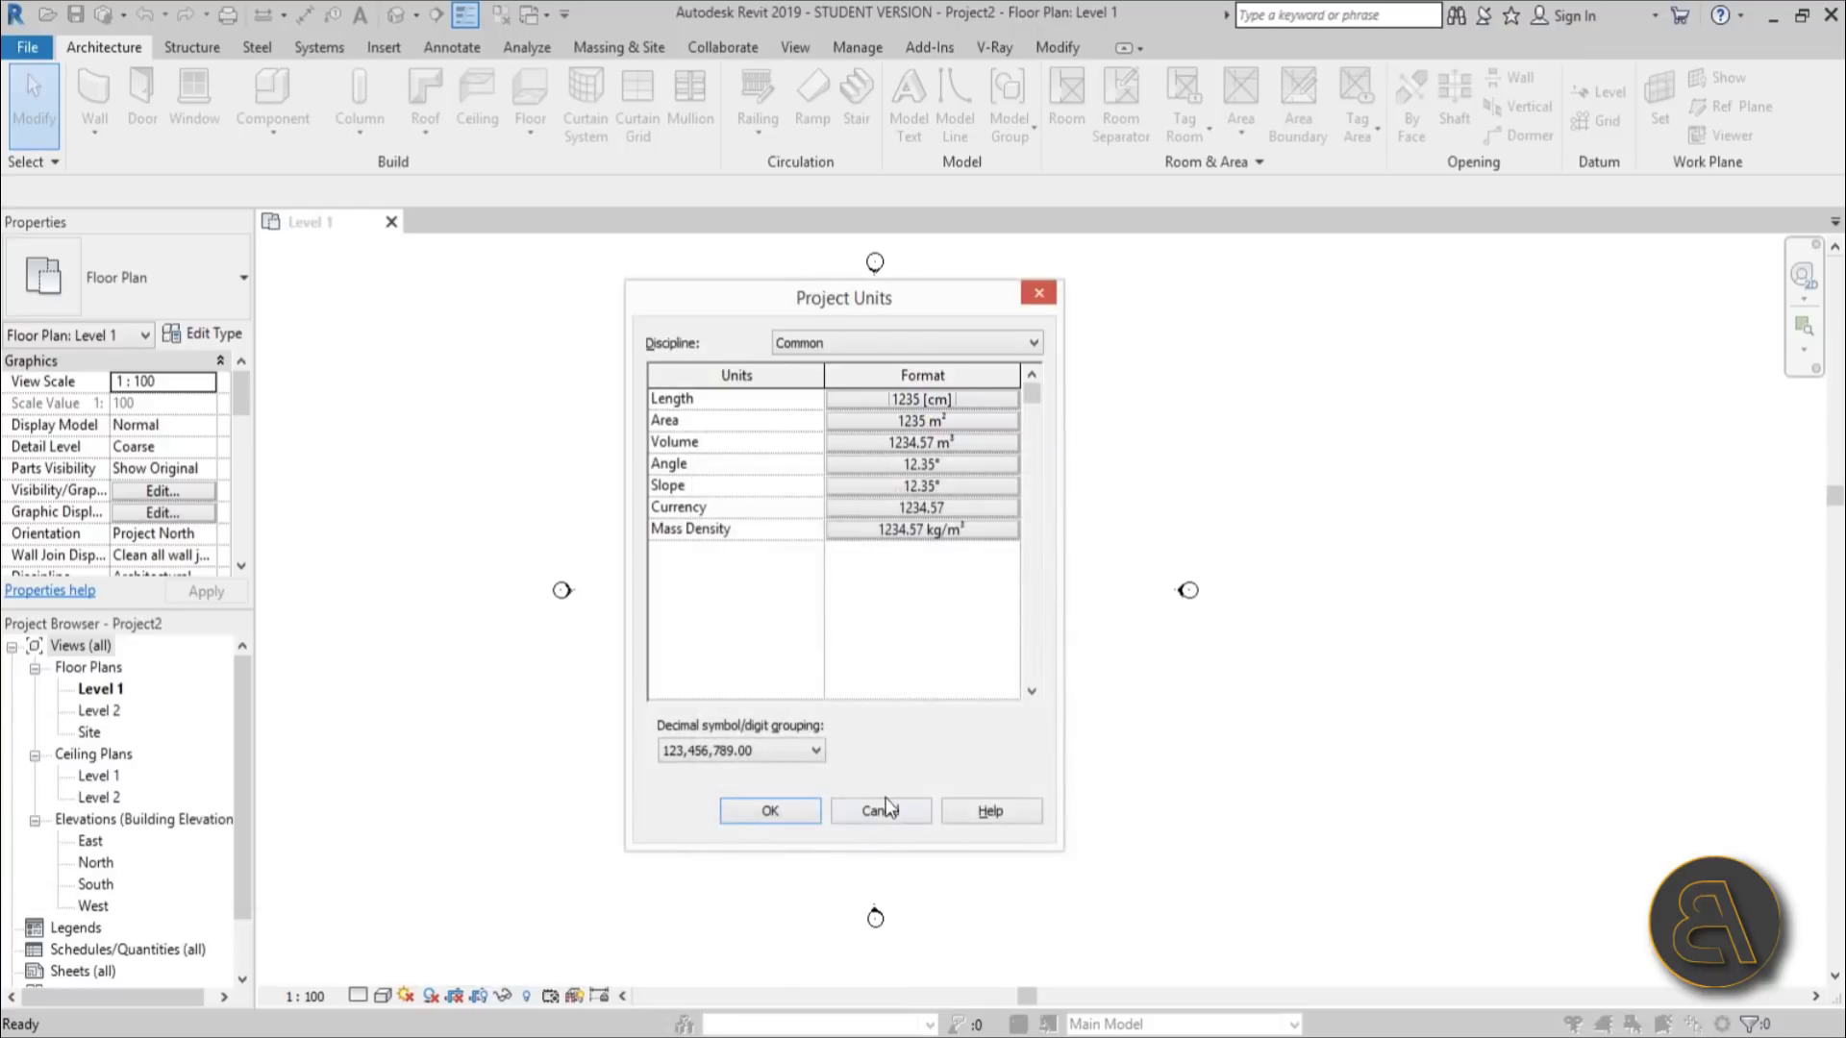
left_click(771, 810)
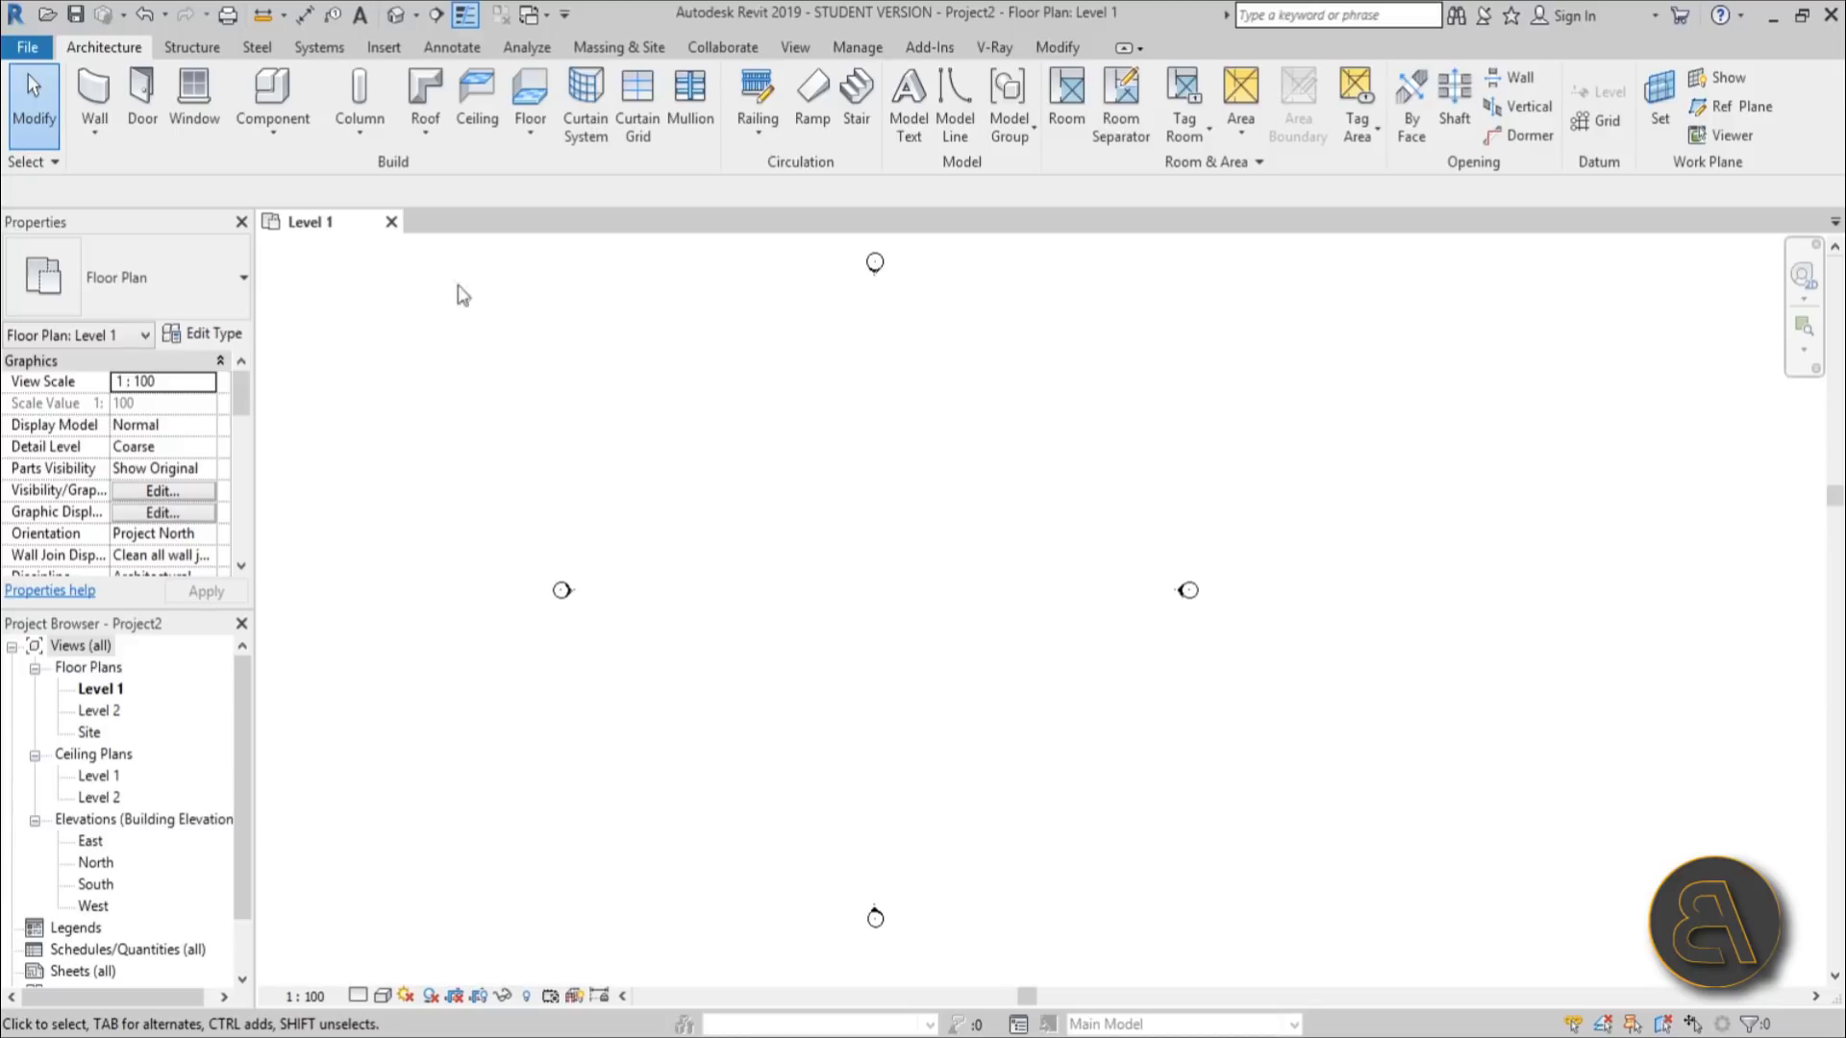
Step: Draw an ellipse detail line centred between the four elevation markers, with a 2300 cm horizontal and an 1800 cm vertical half-axis
left_click(452, 50)
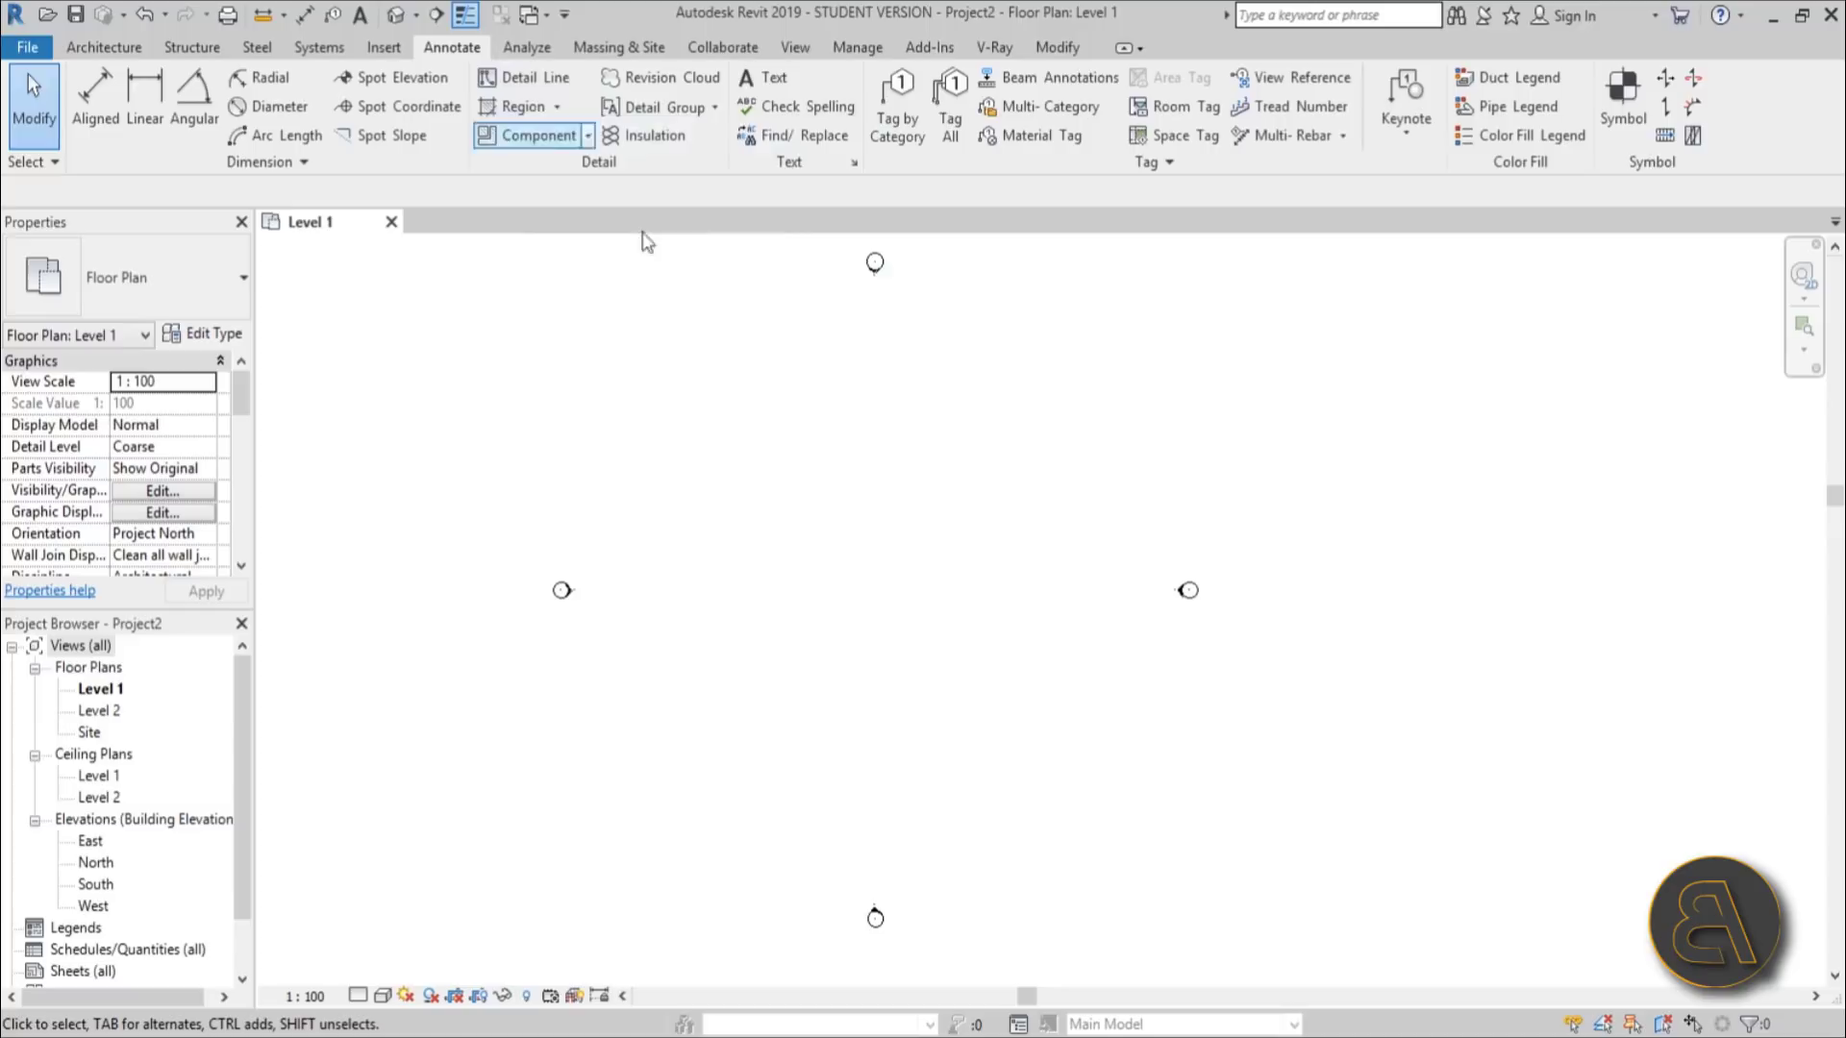
key("d")
key("l")
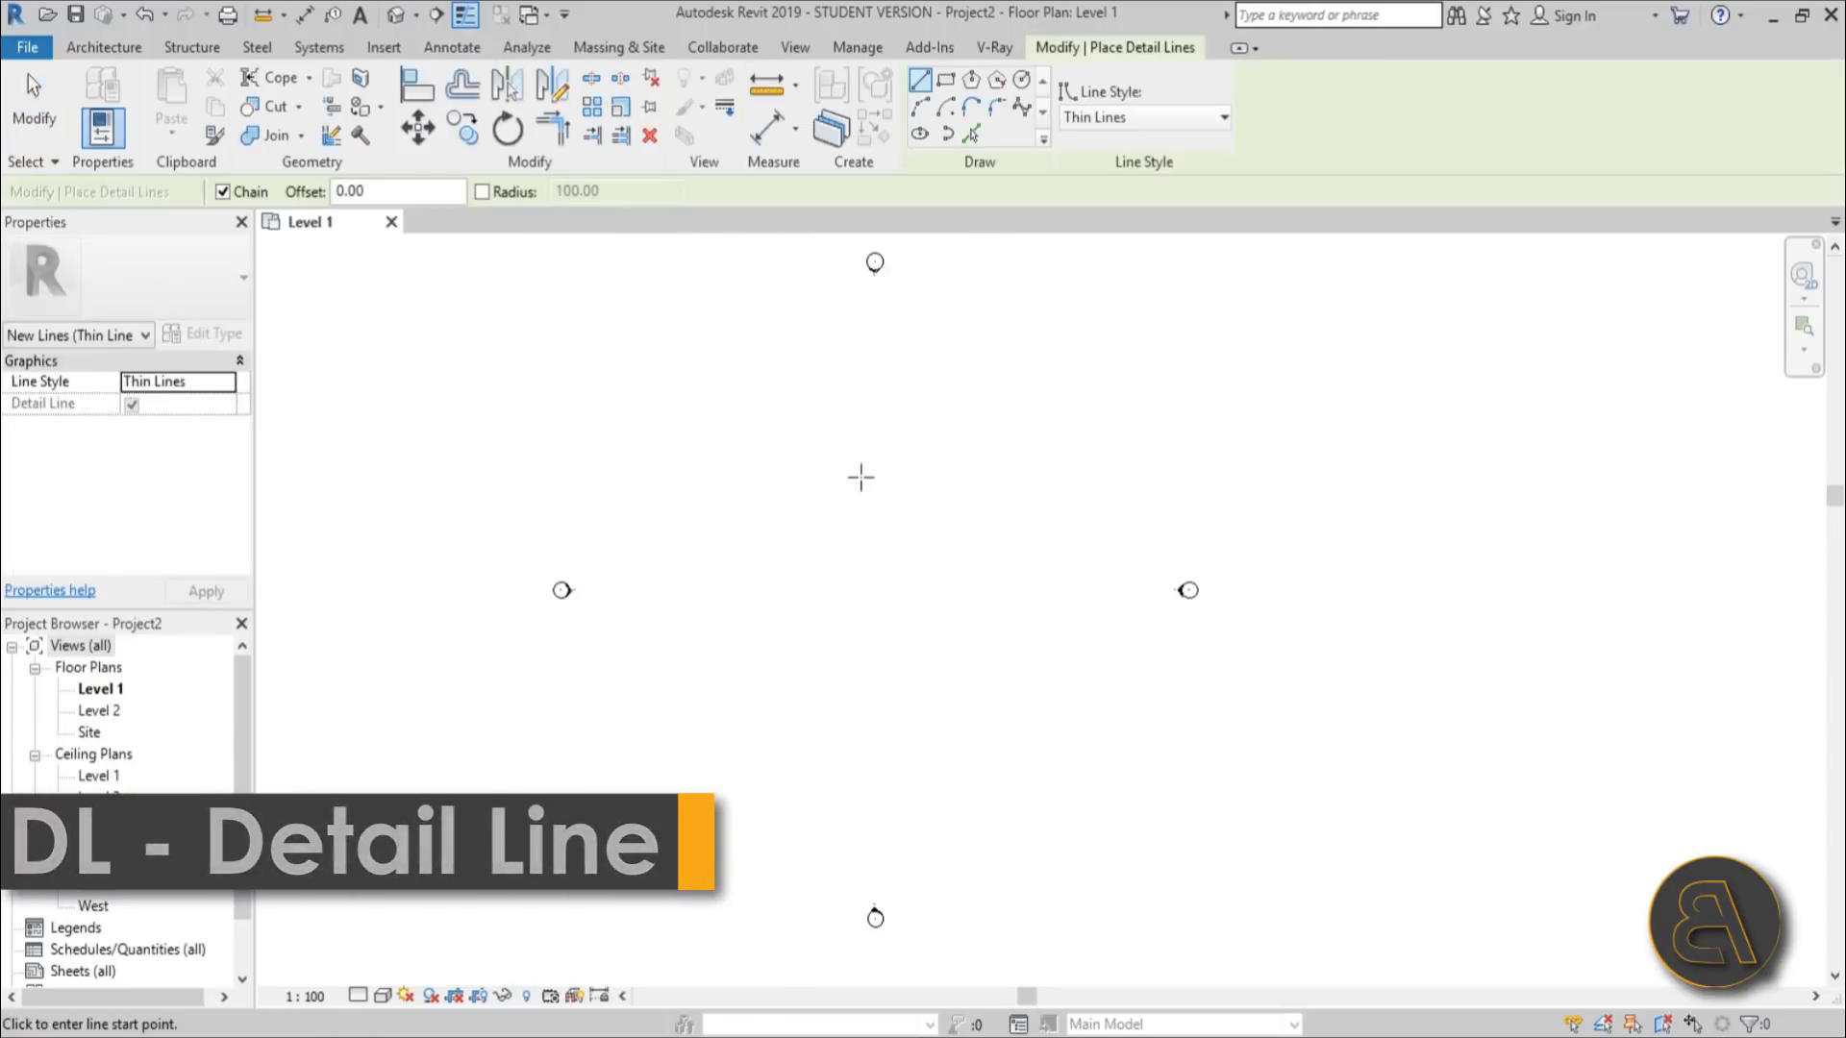
left_click(922, 134)
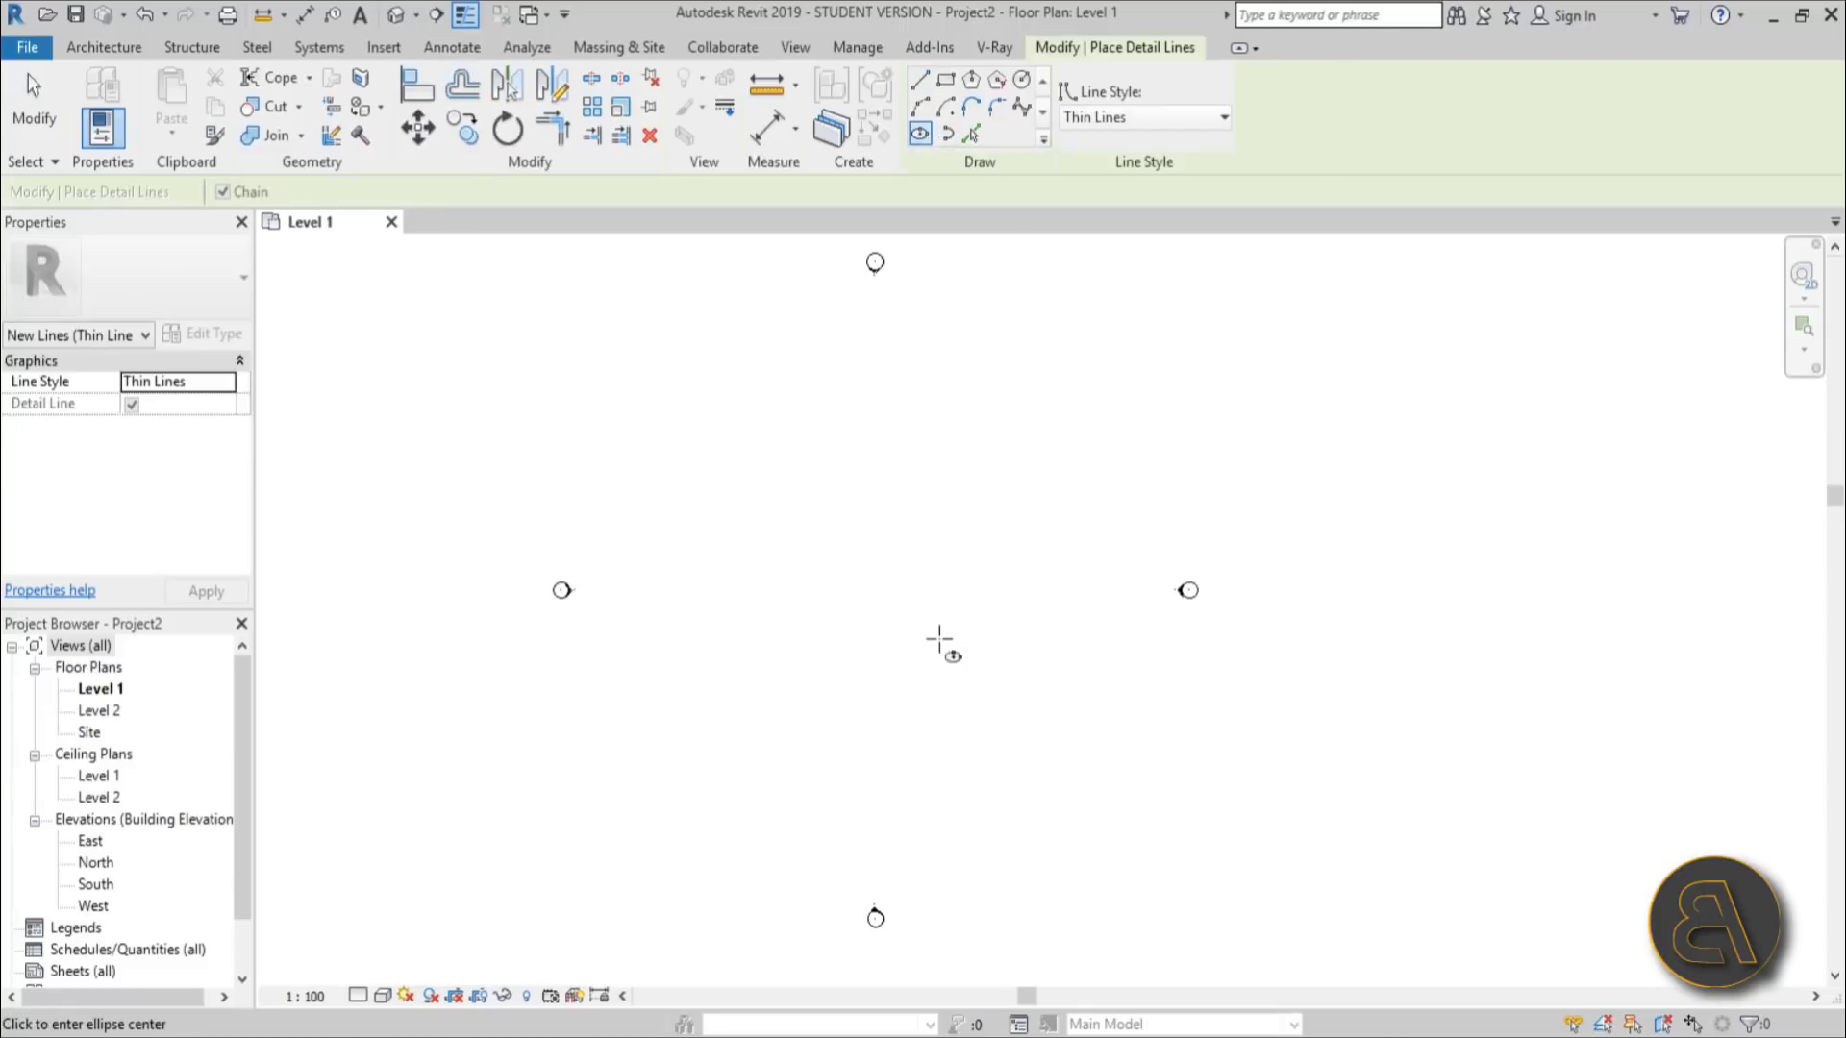
left_click(873, 589)
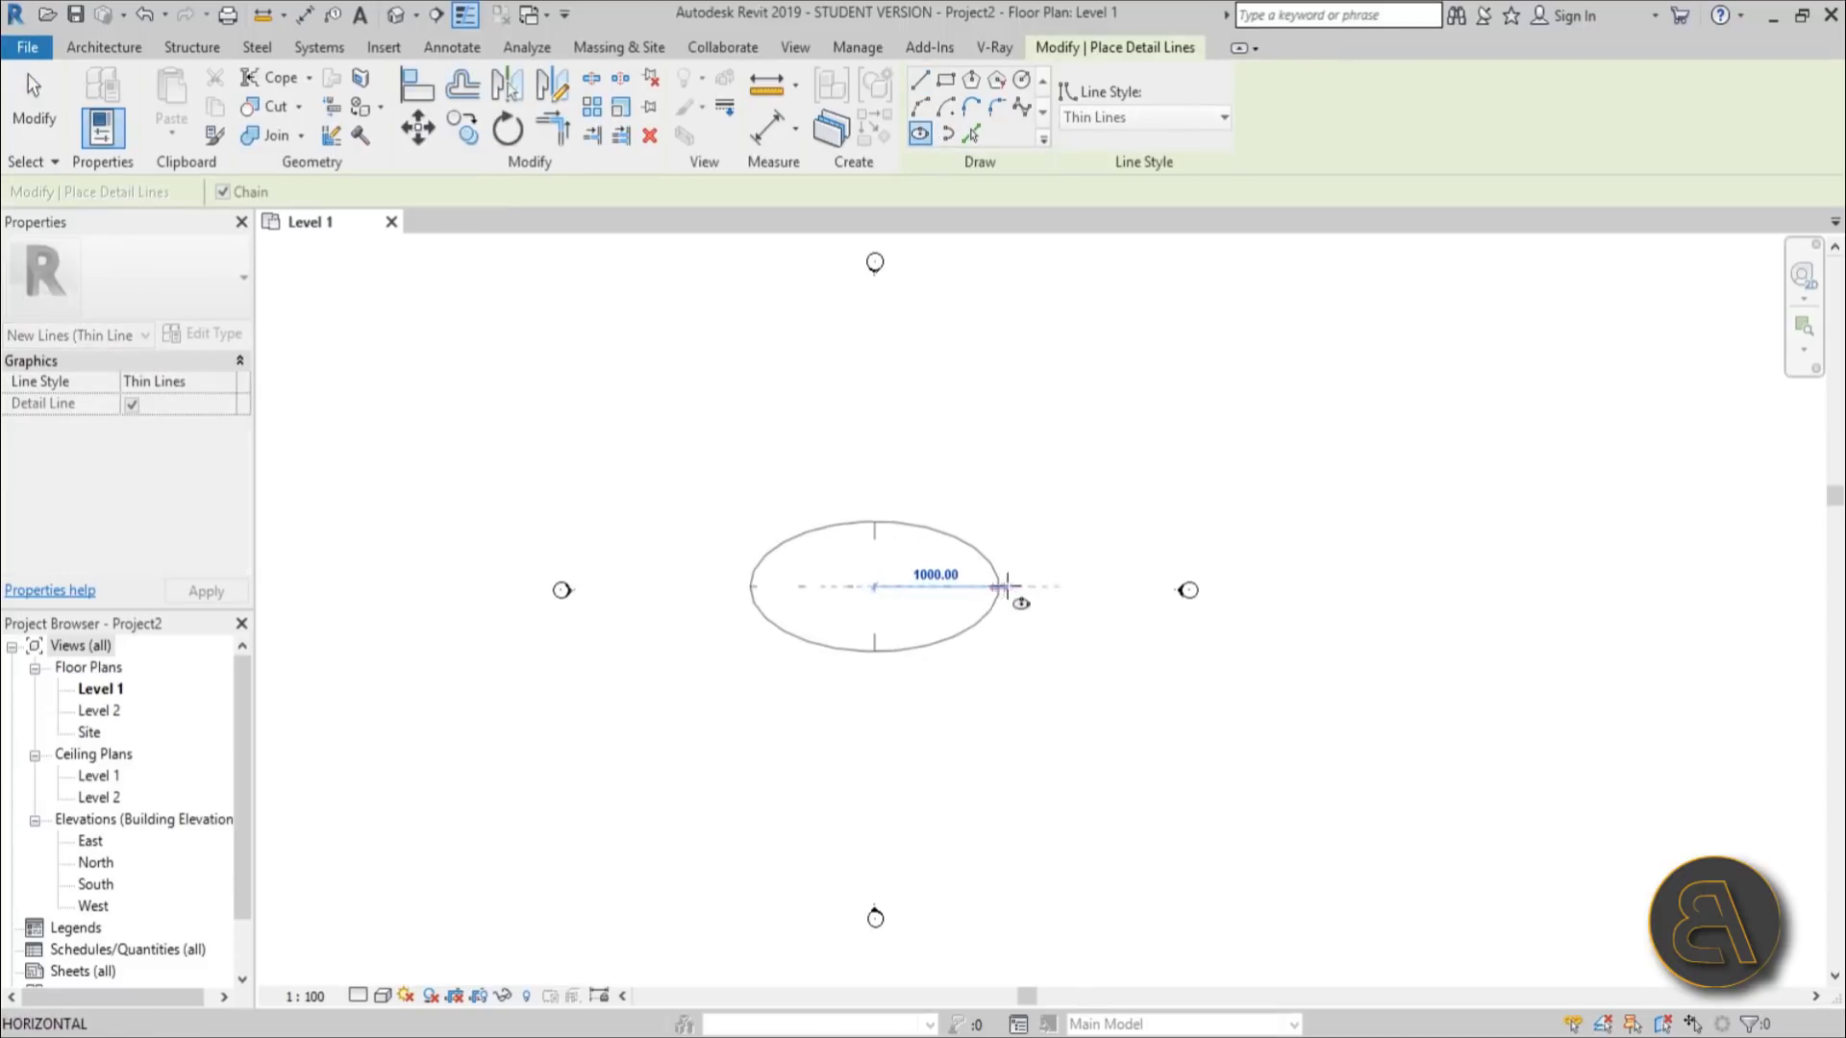
left_click(1160, 587)
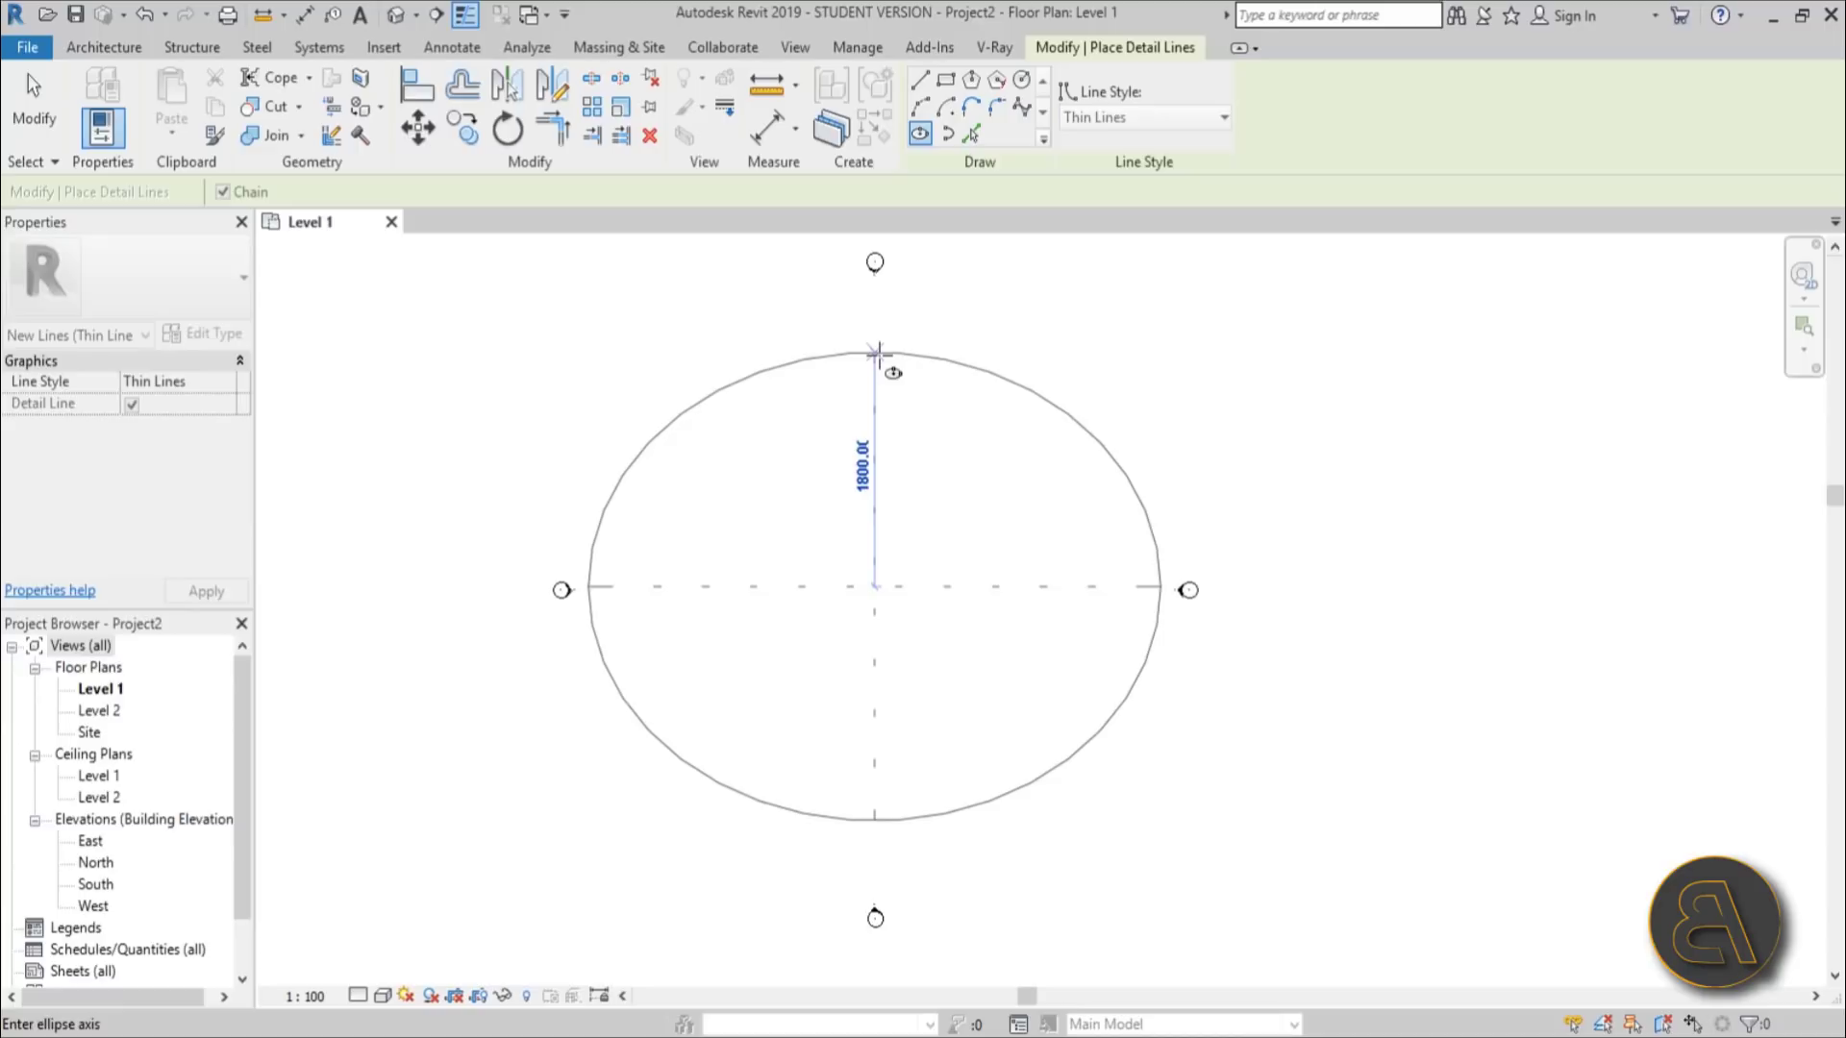
left_click(876, 353)
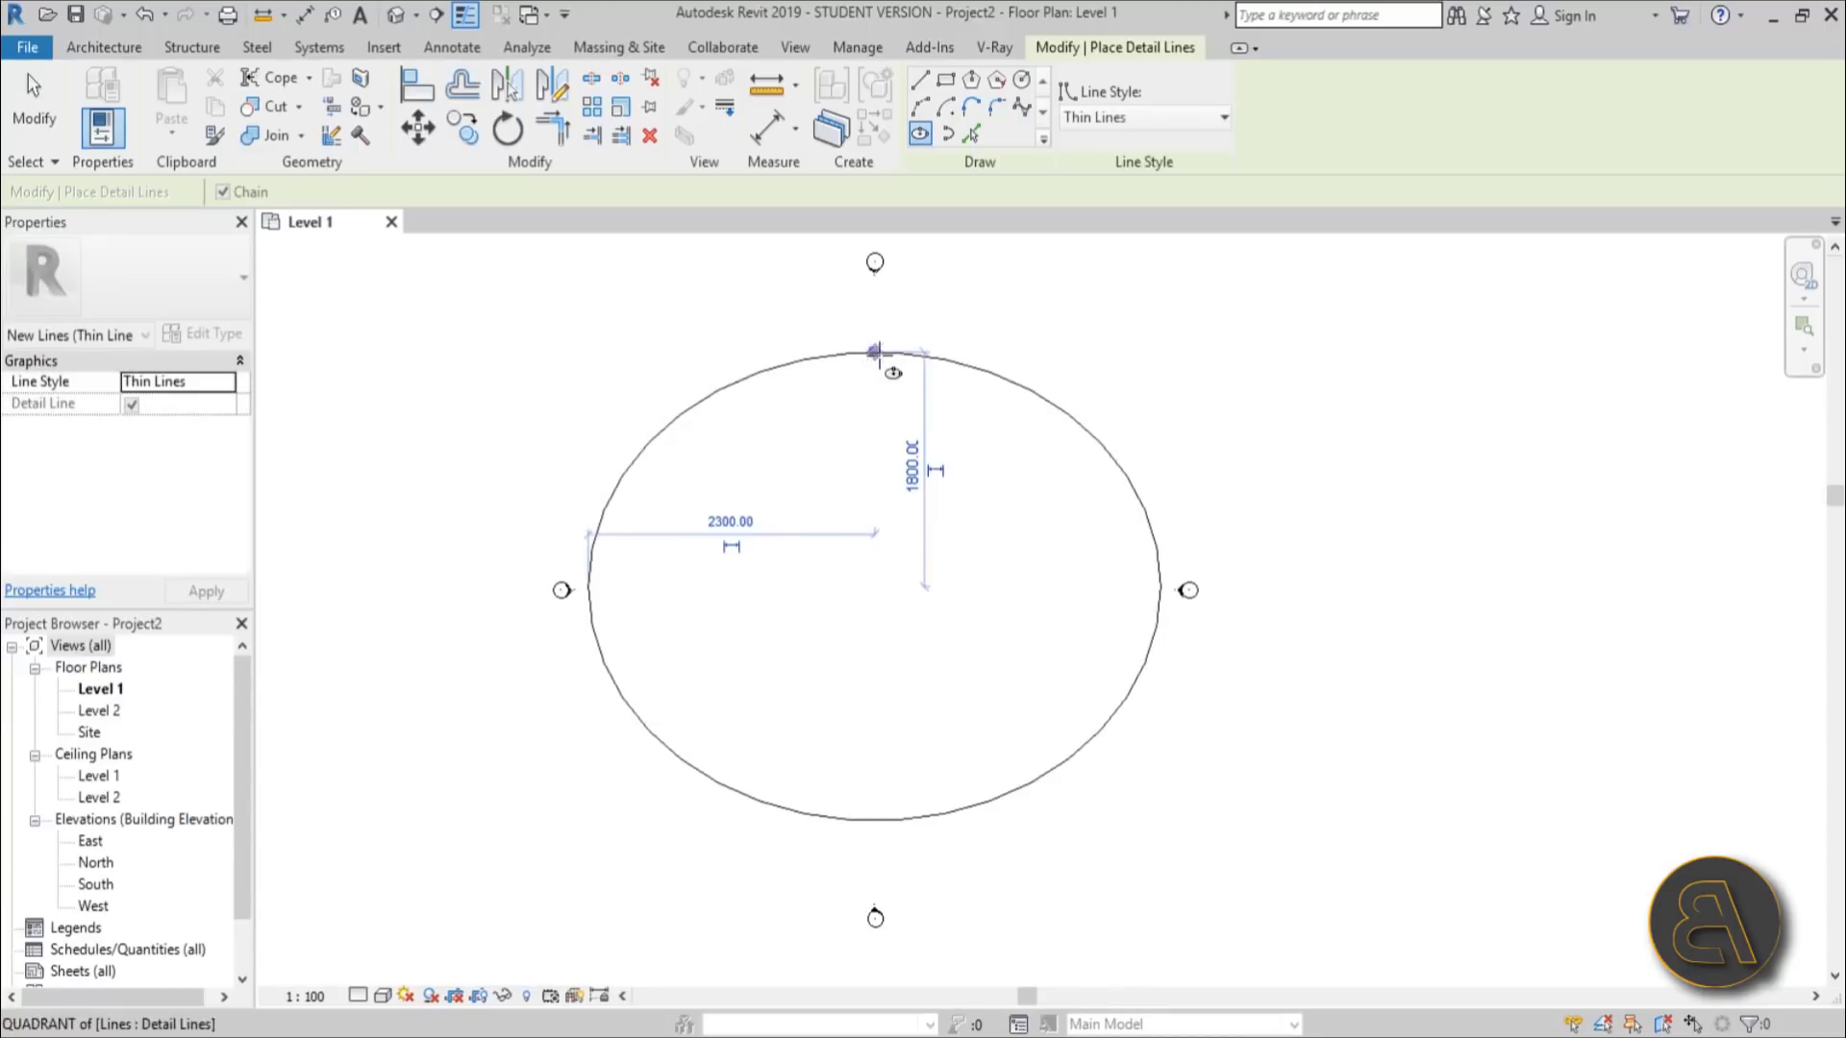
left_click(34, 106)
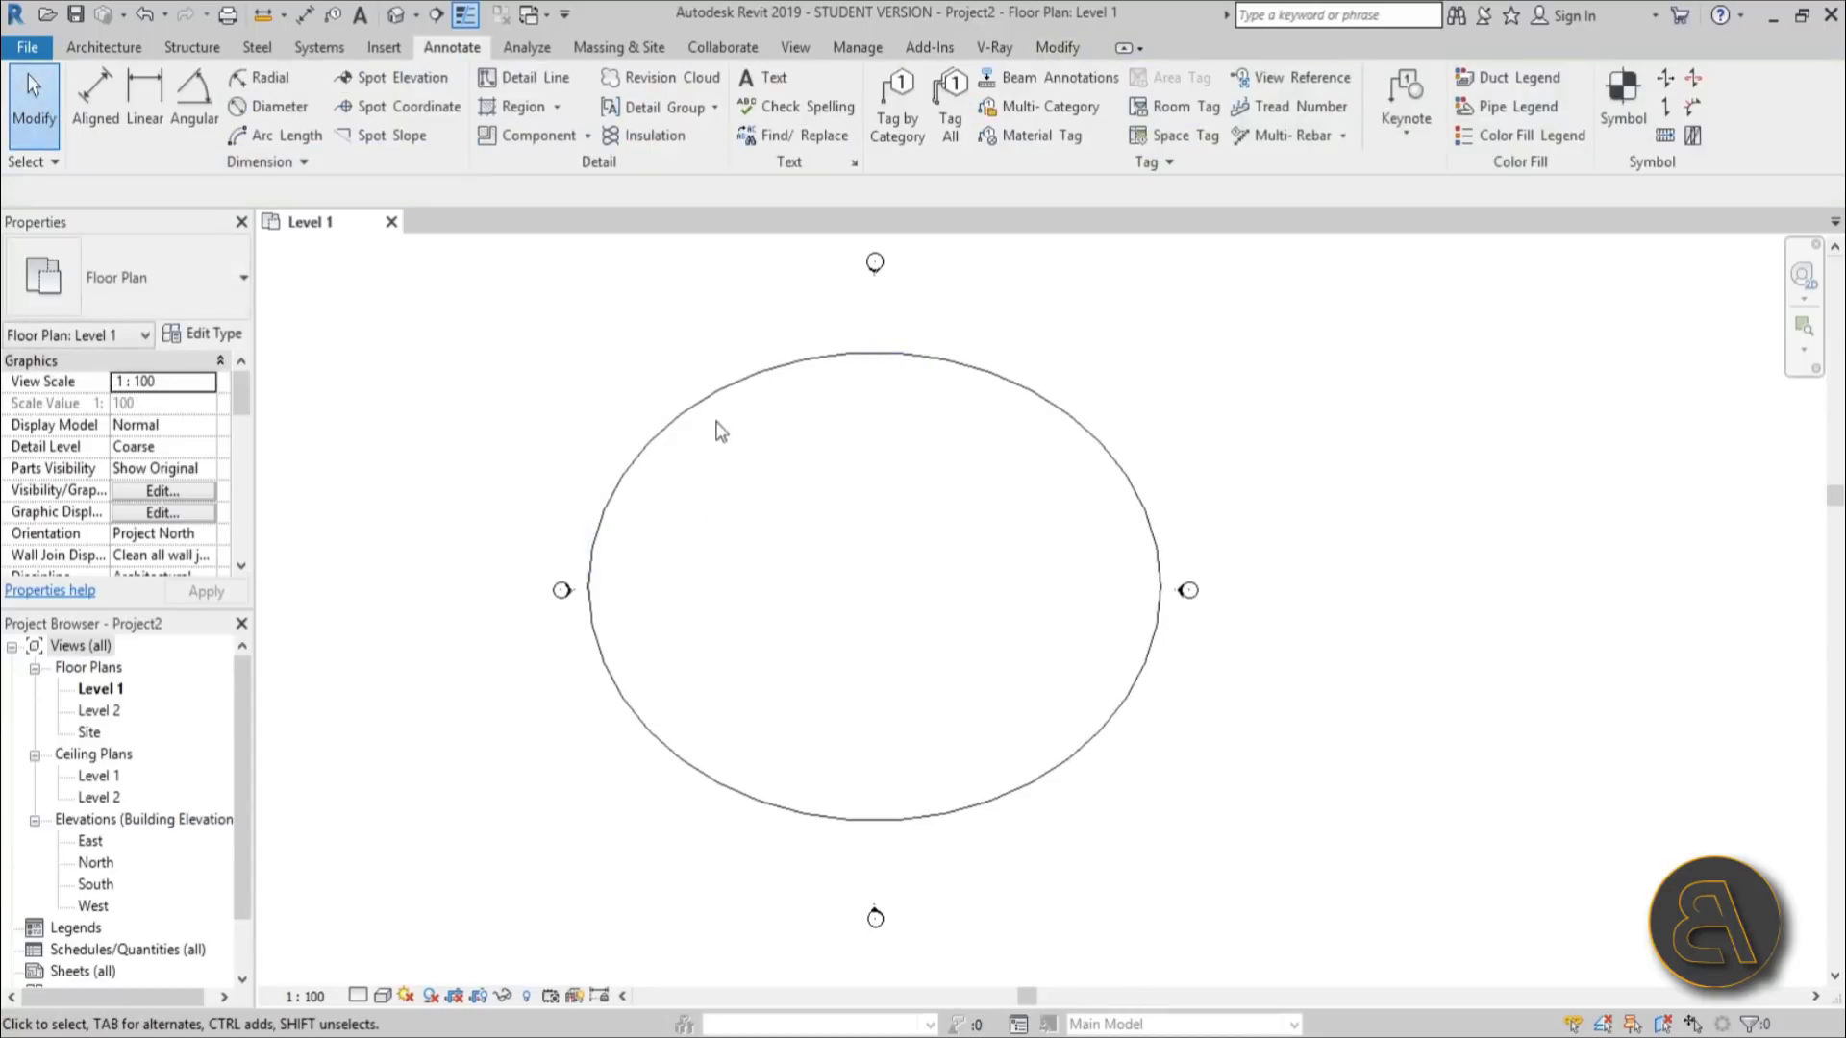
left_click(688, 412)
left_click(805, 486)
left_click(823, 358)
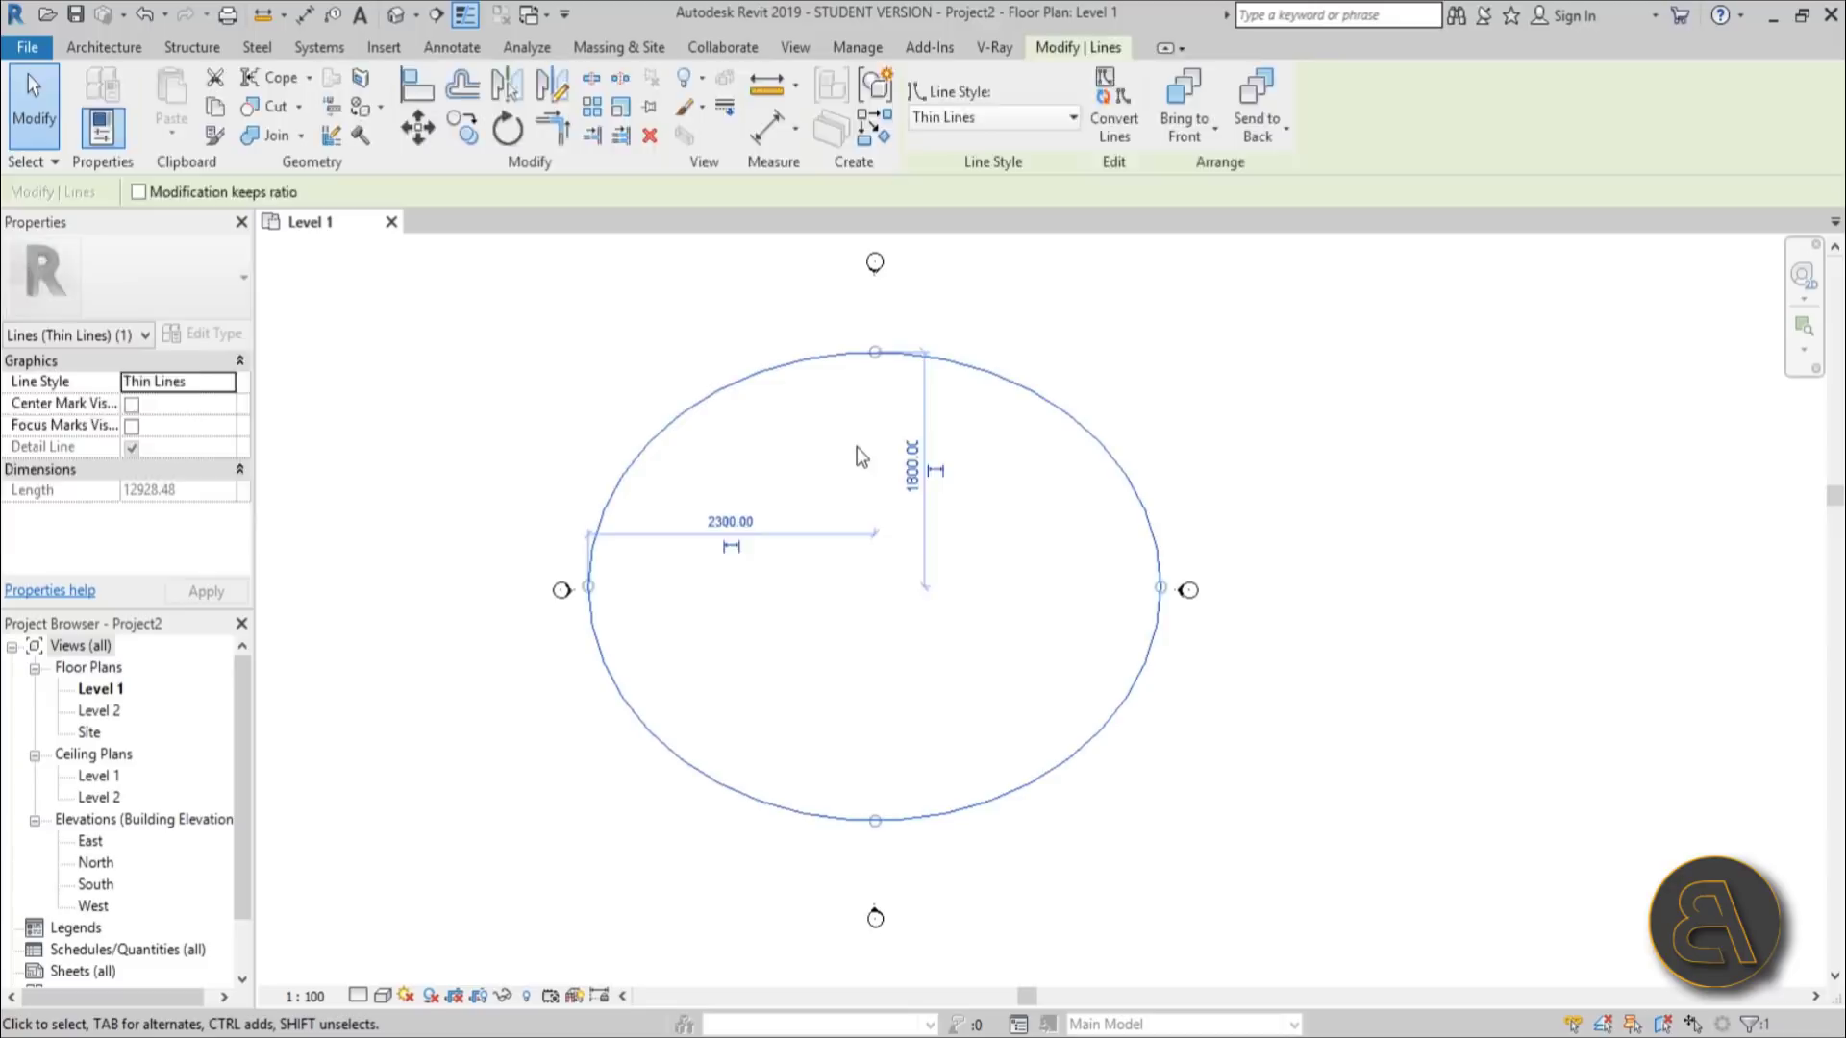
left_click(833, 384)
left_click(831, 356)
left_click(1041, 306)
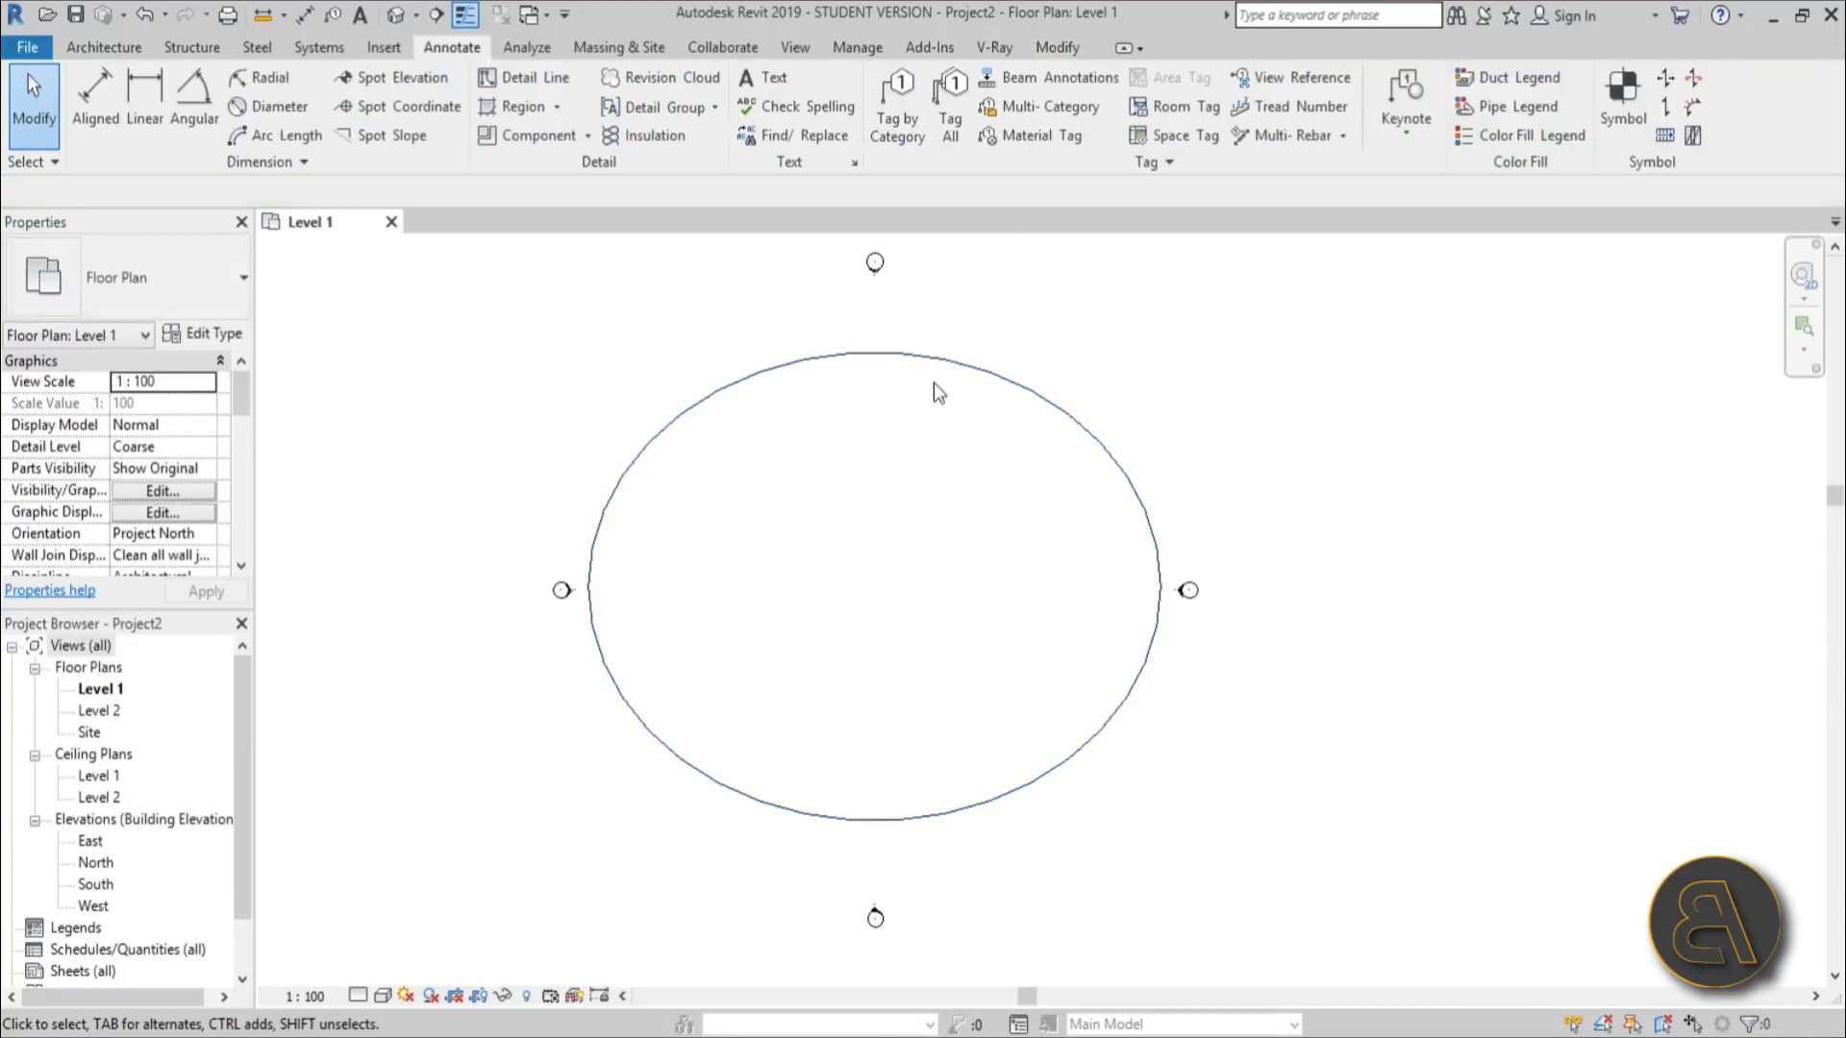
Step: Draw a vertical and a horizontal detail line across the ellipse, each joining two opposite quadrant points
key("d")
key("l")
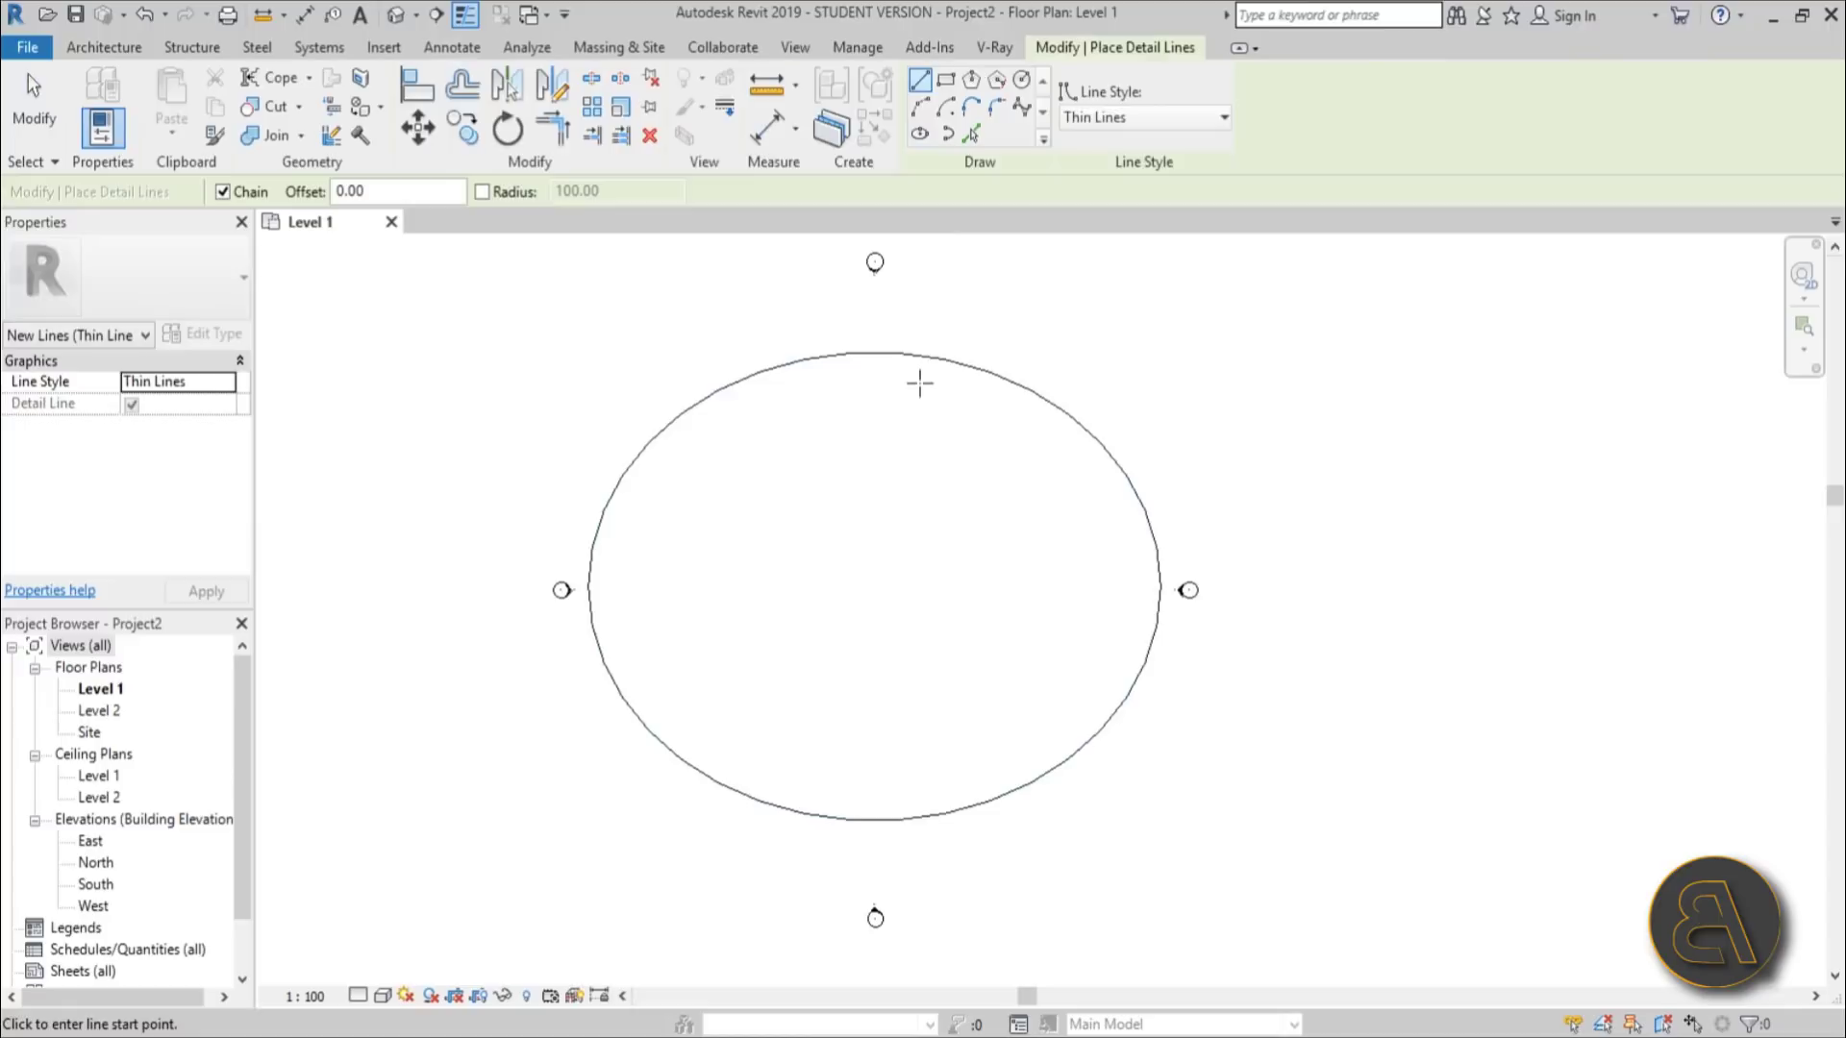
left_click(875, 353)
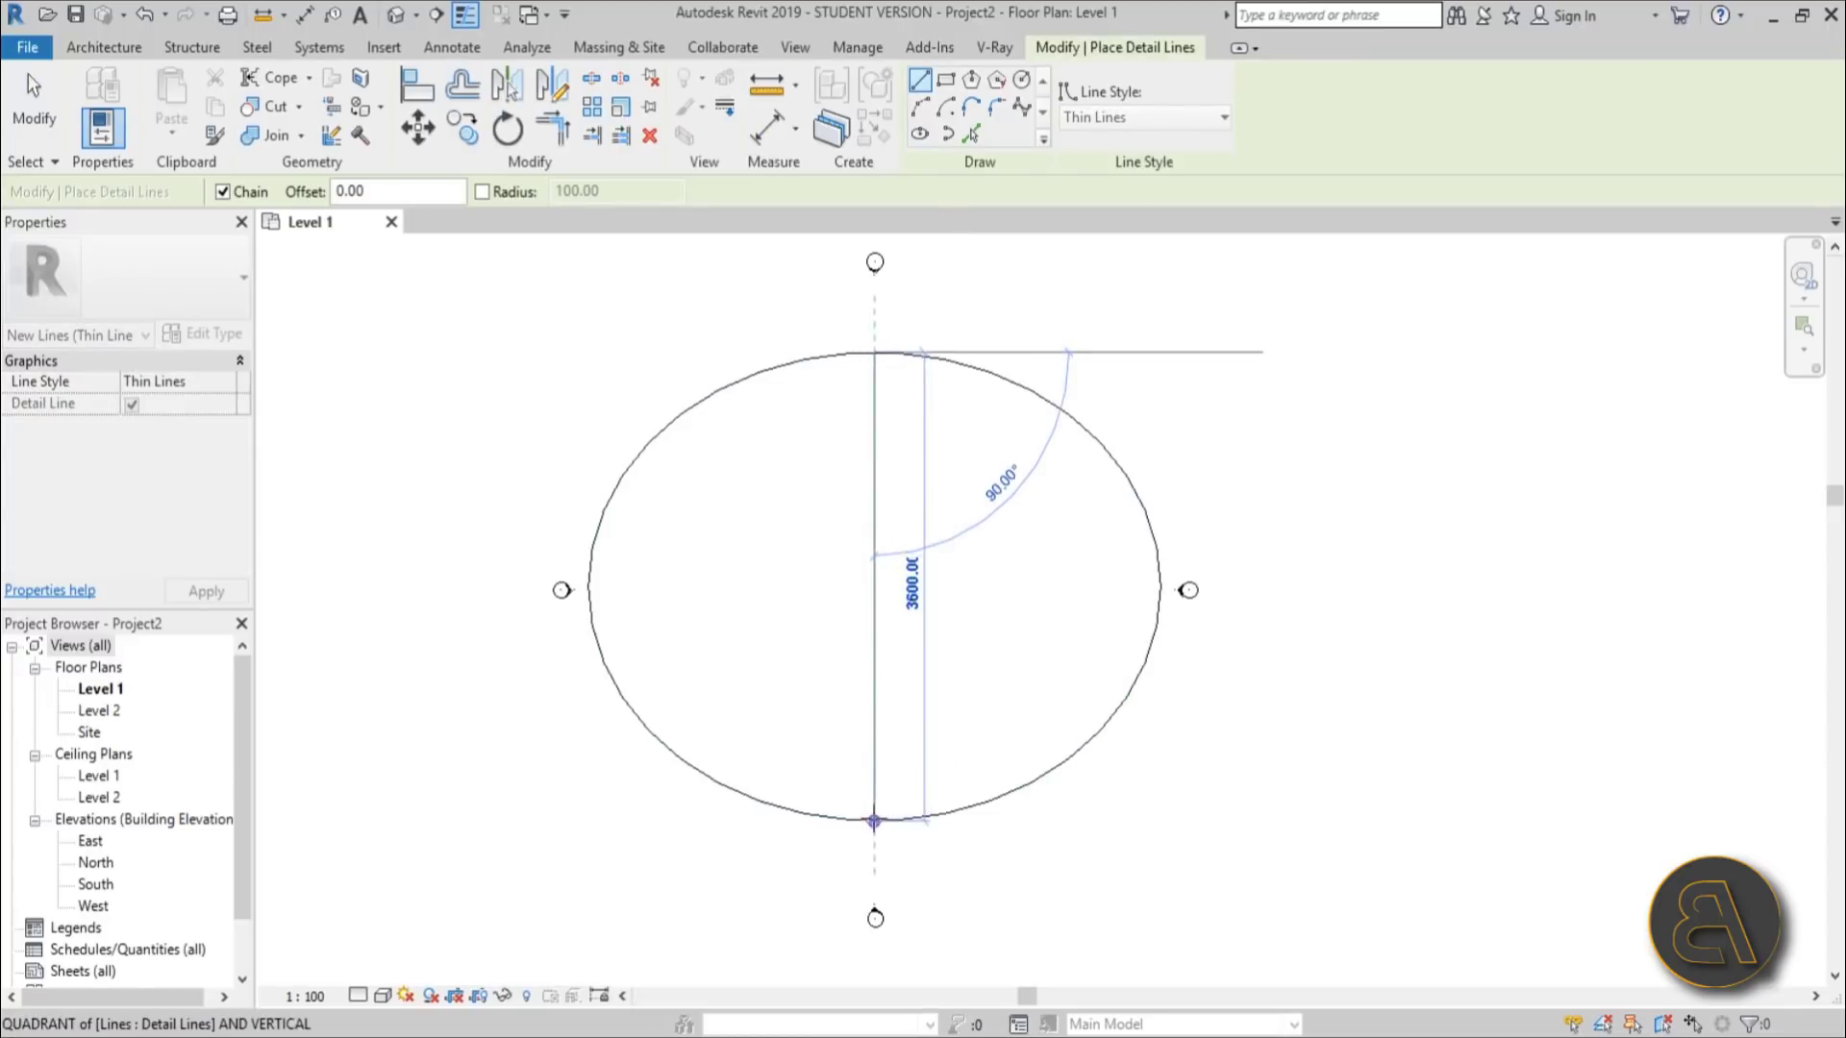
left_click(874, 820)
key("Escape")
left_click(589, 586)
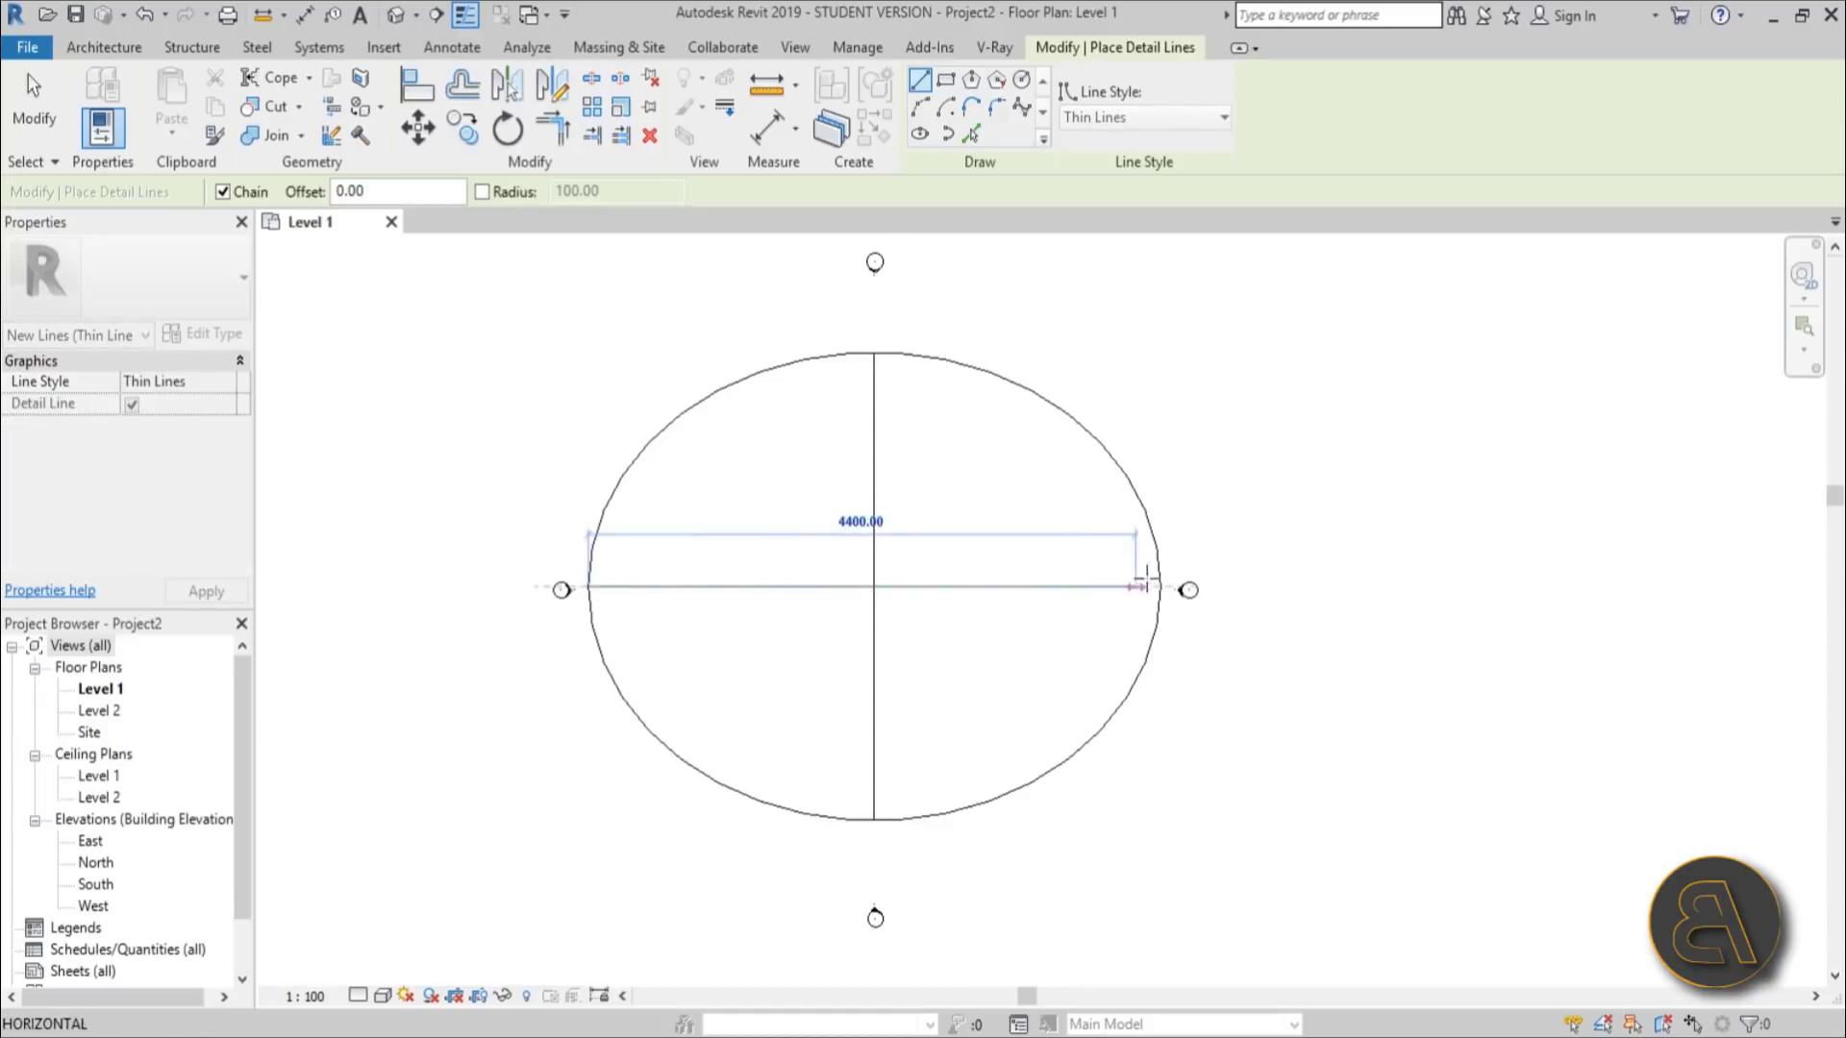
left_click(1160, 586)
key("Escape")
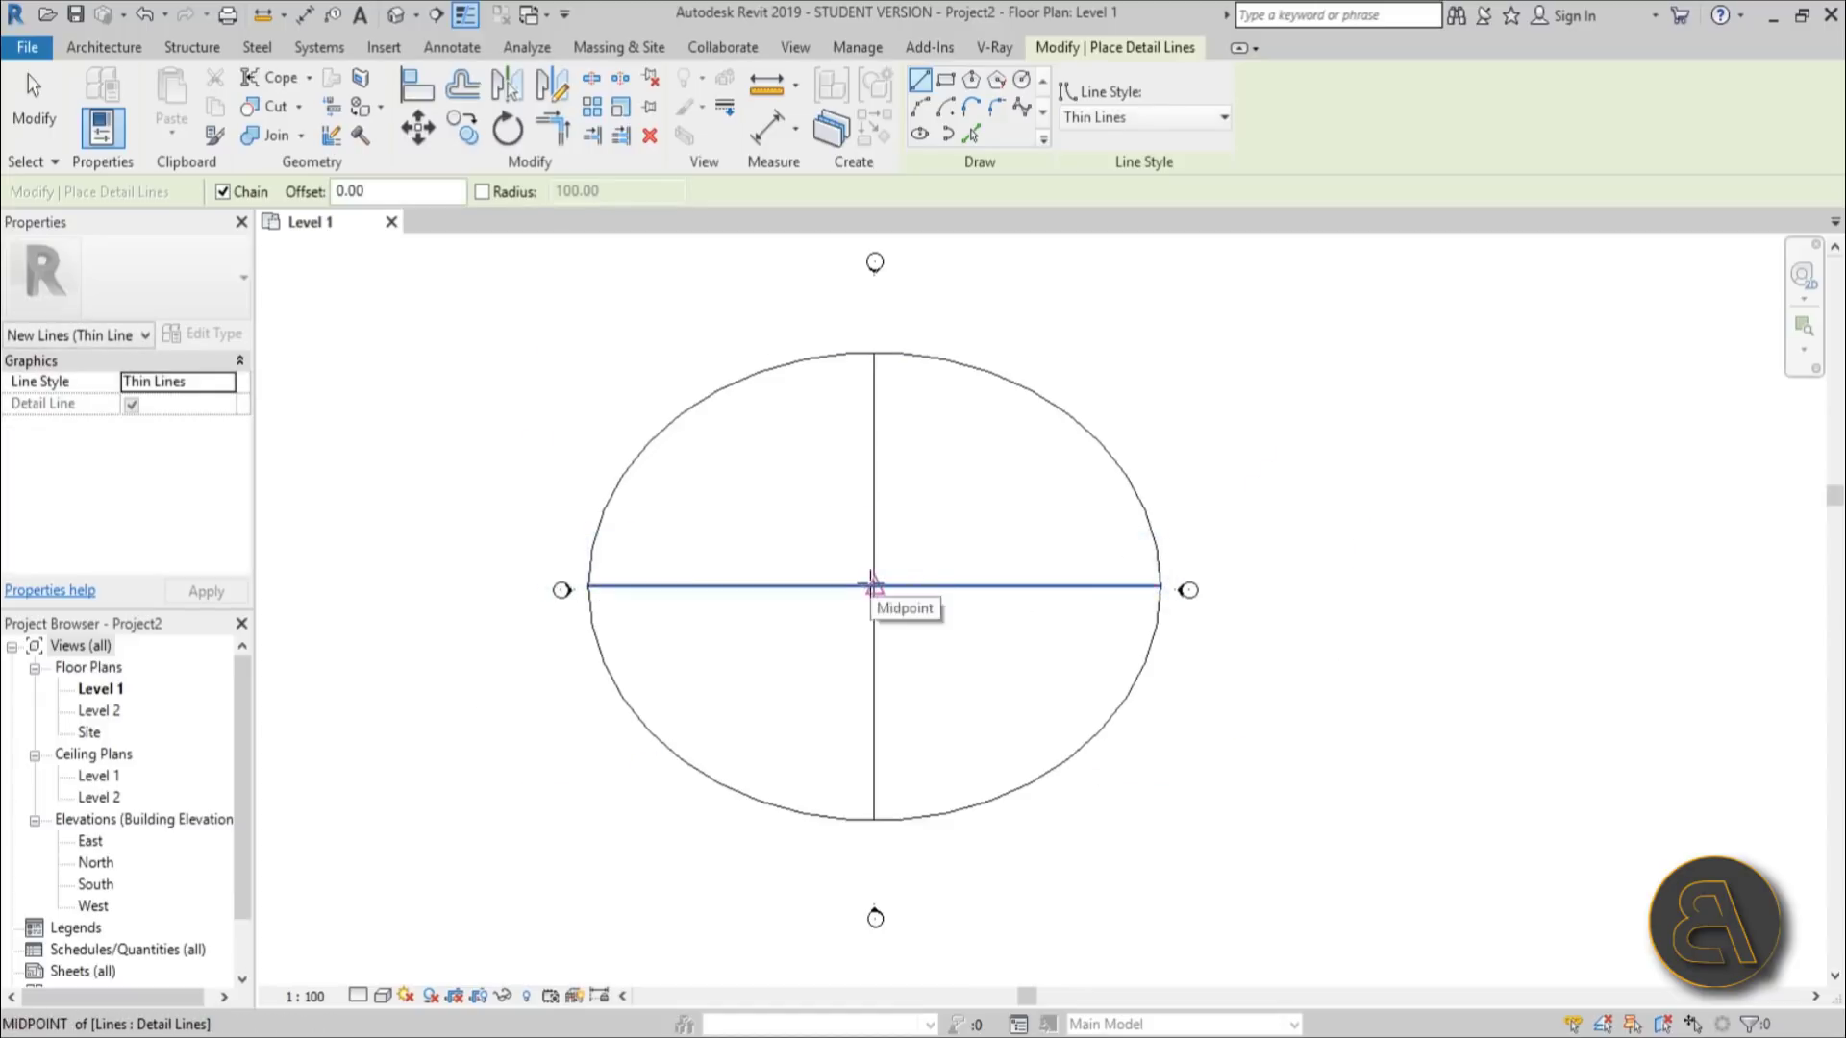
Step: Draw a diagonal detail line about 2900 cm long from the ellipse's centre up and to the left, past the curve
scroll(874, 587, "up", 5)
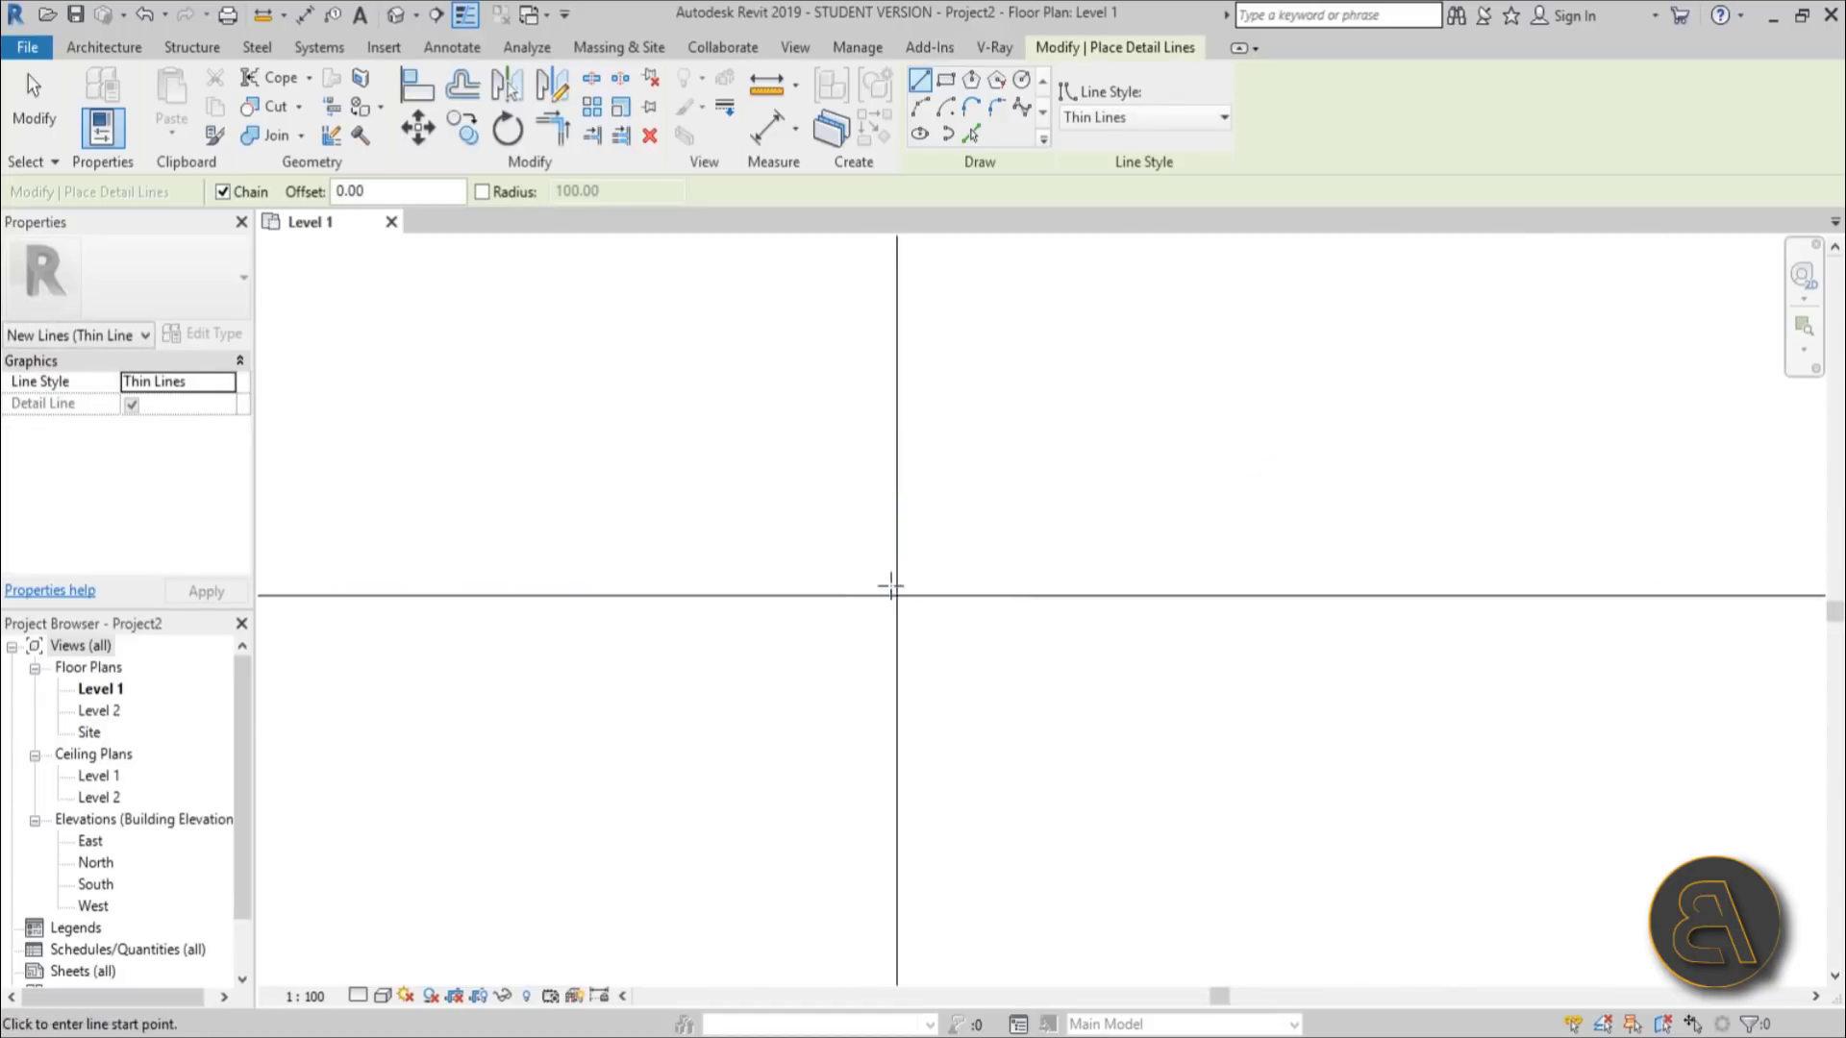
left_click(895, 605)
scroll(901, 755, "down", 3)
scroll(902, 750, "down", 2)
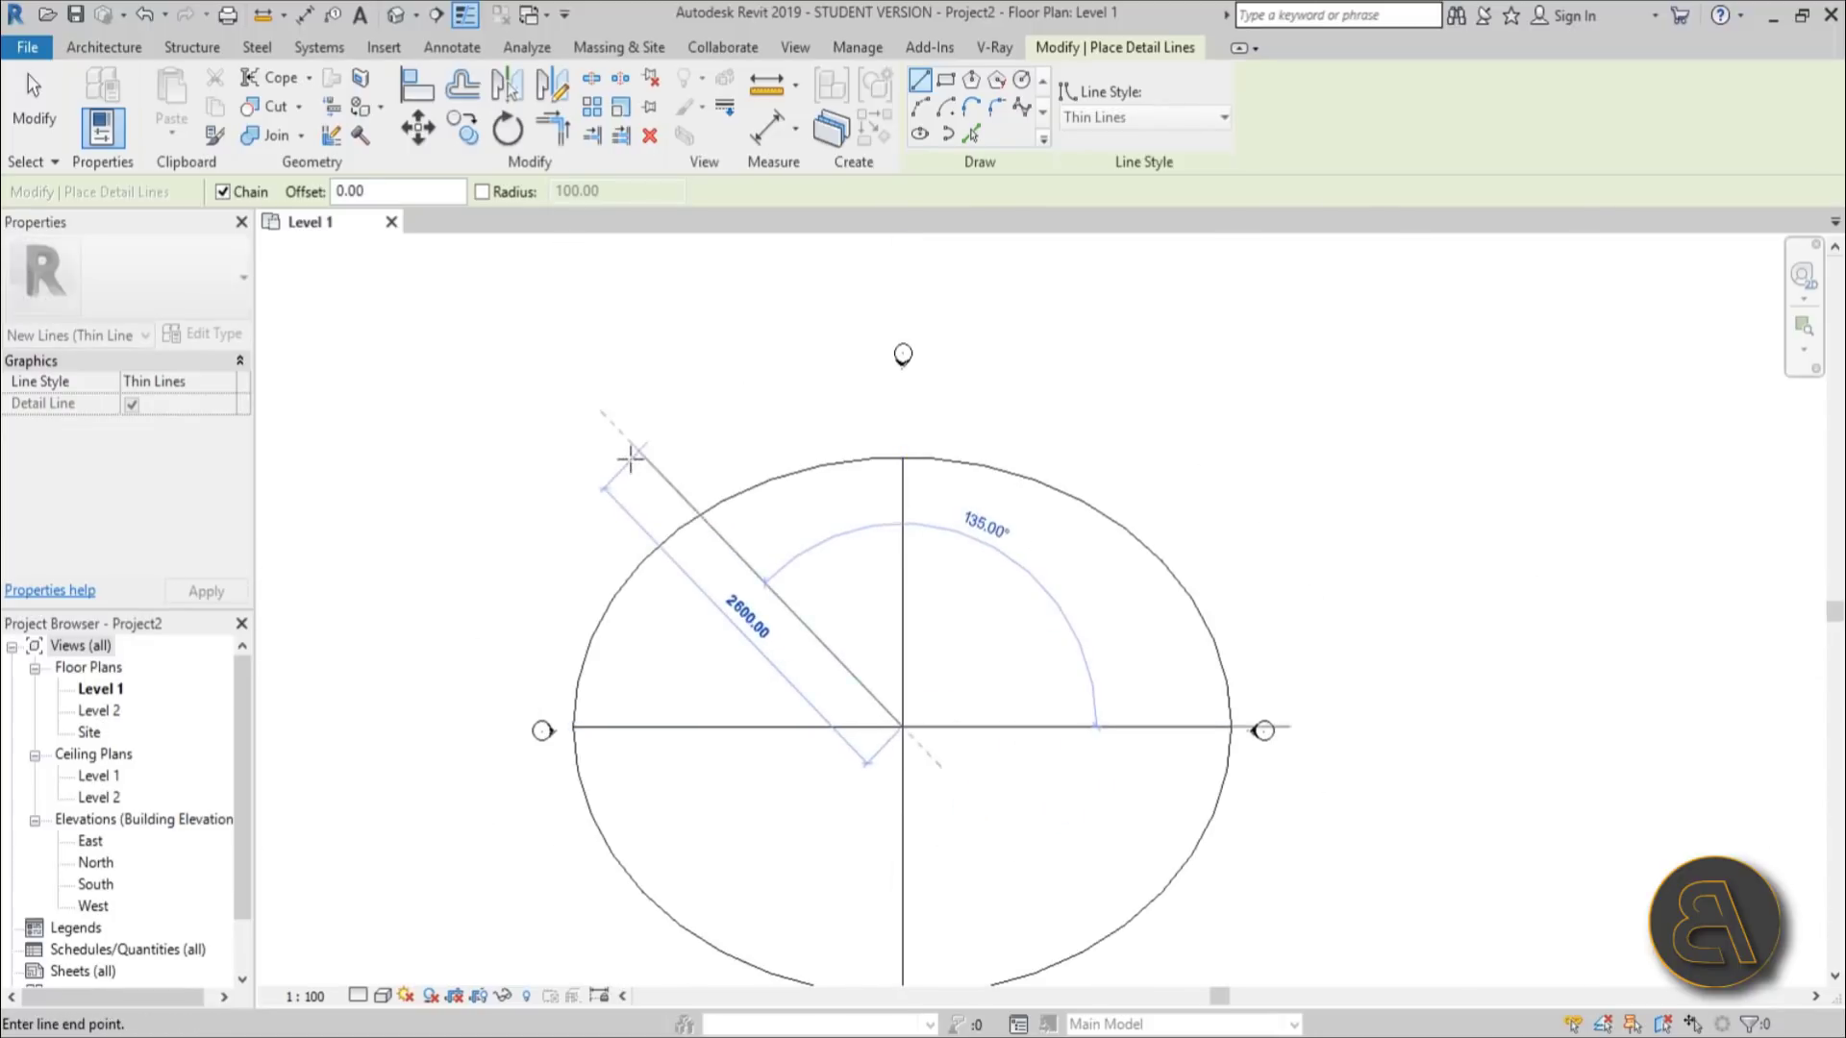
left_click(558, 493)
key("Escape")
key("Escape")
scroll(641, 602, "up", 2)
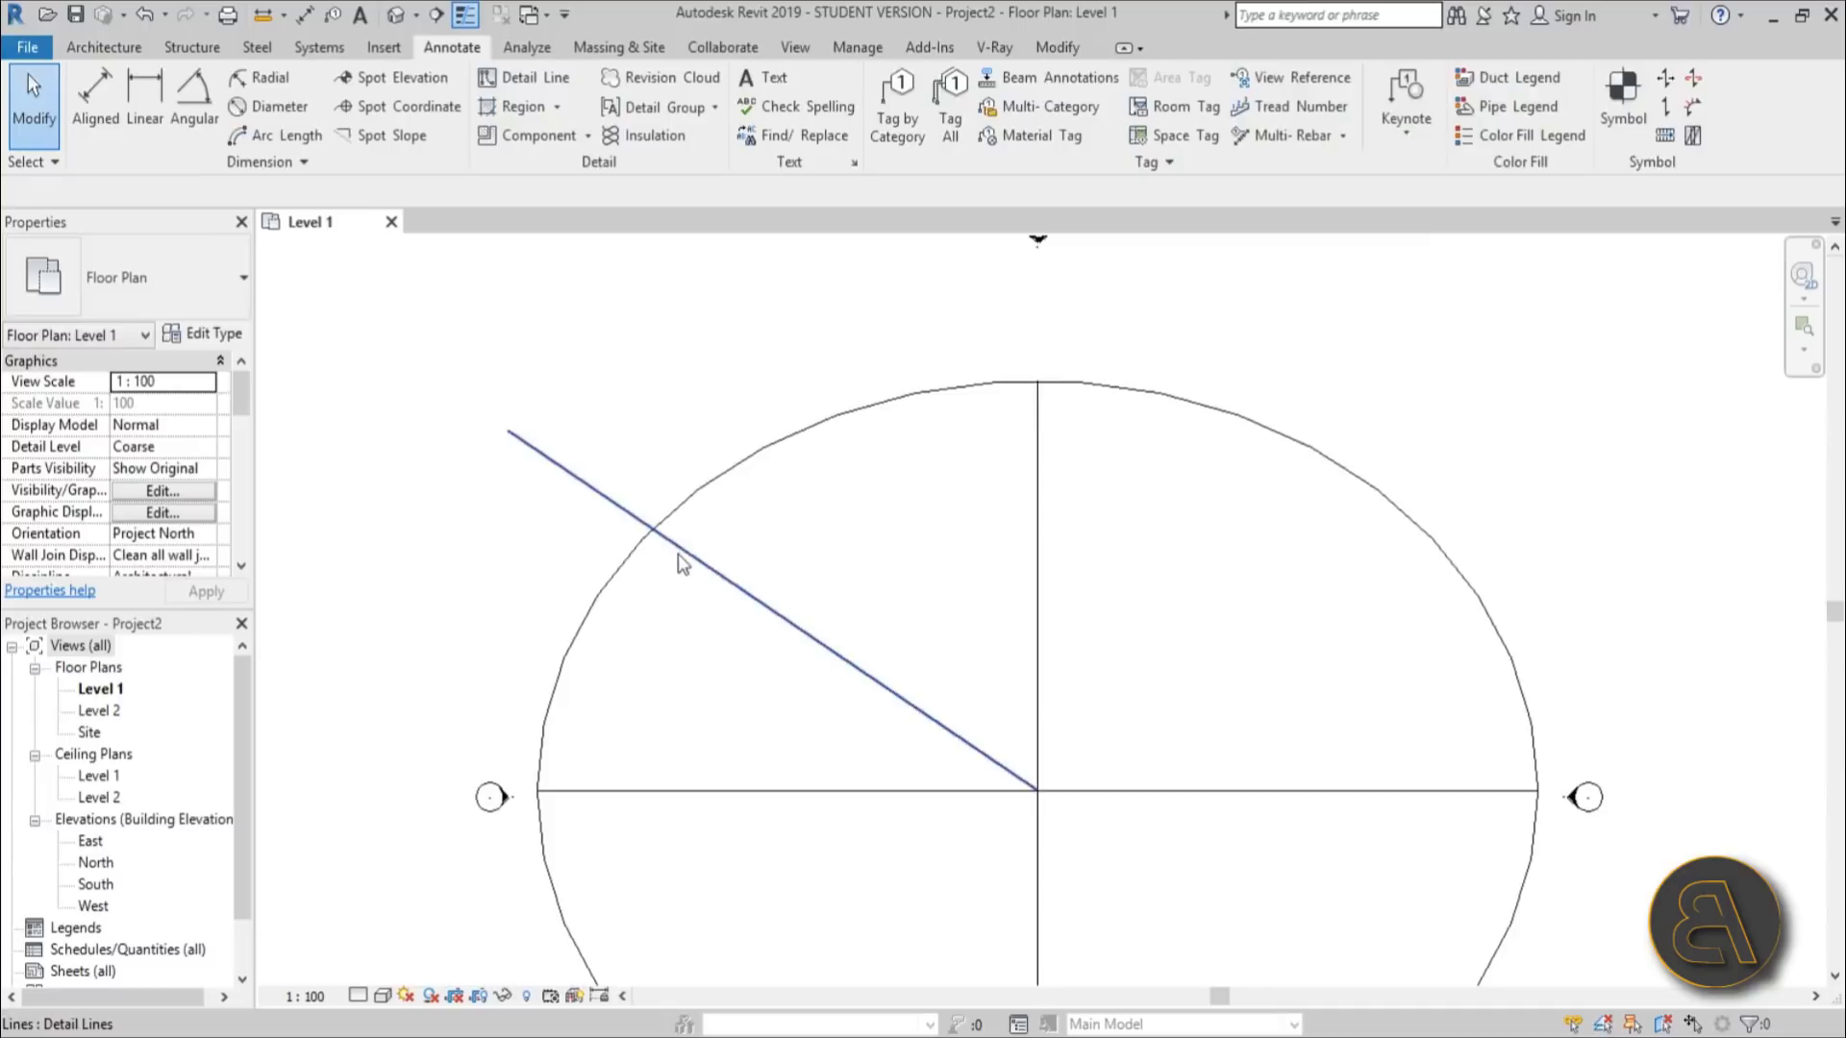
Step: Stretch the outer end of the diagonal detail line to make it about 3060 cm long
left_click(675, 546)
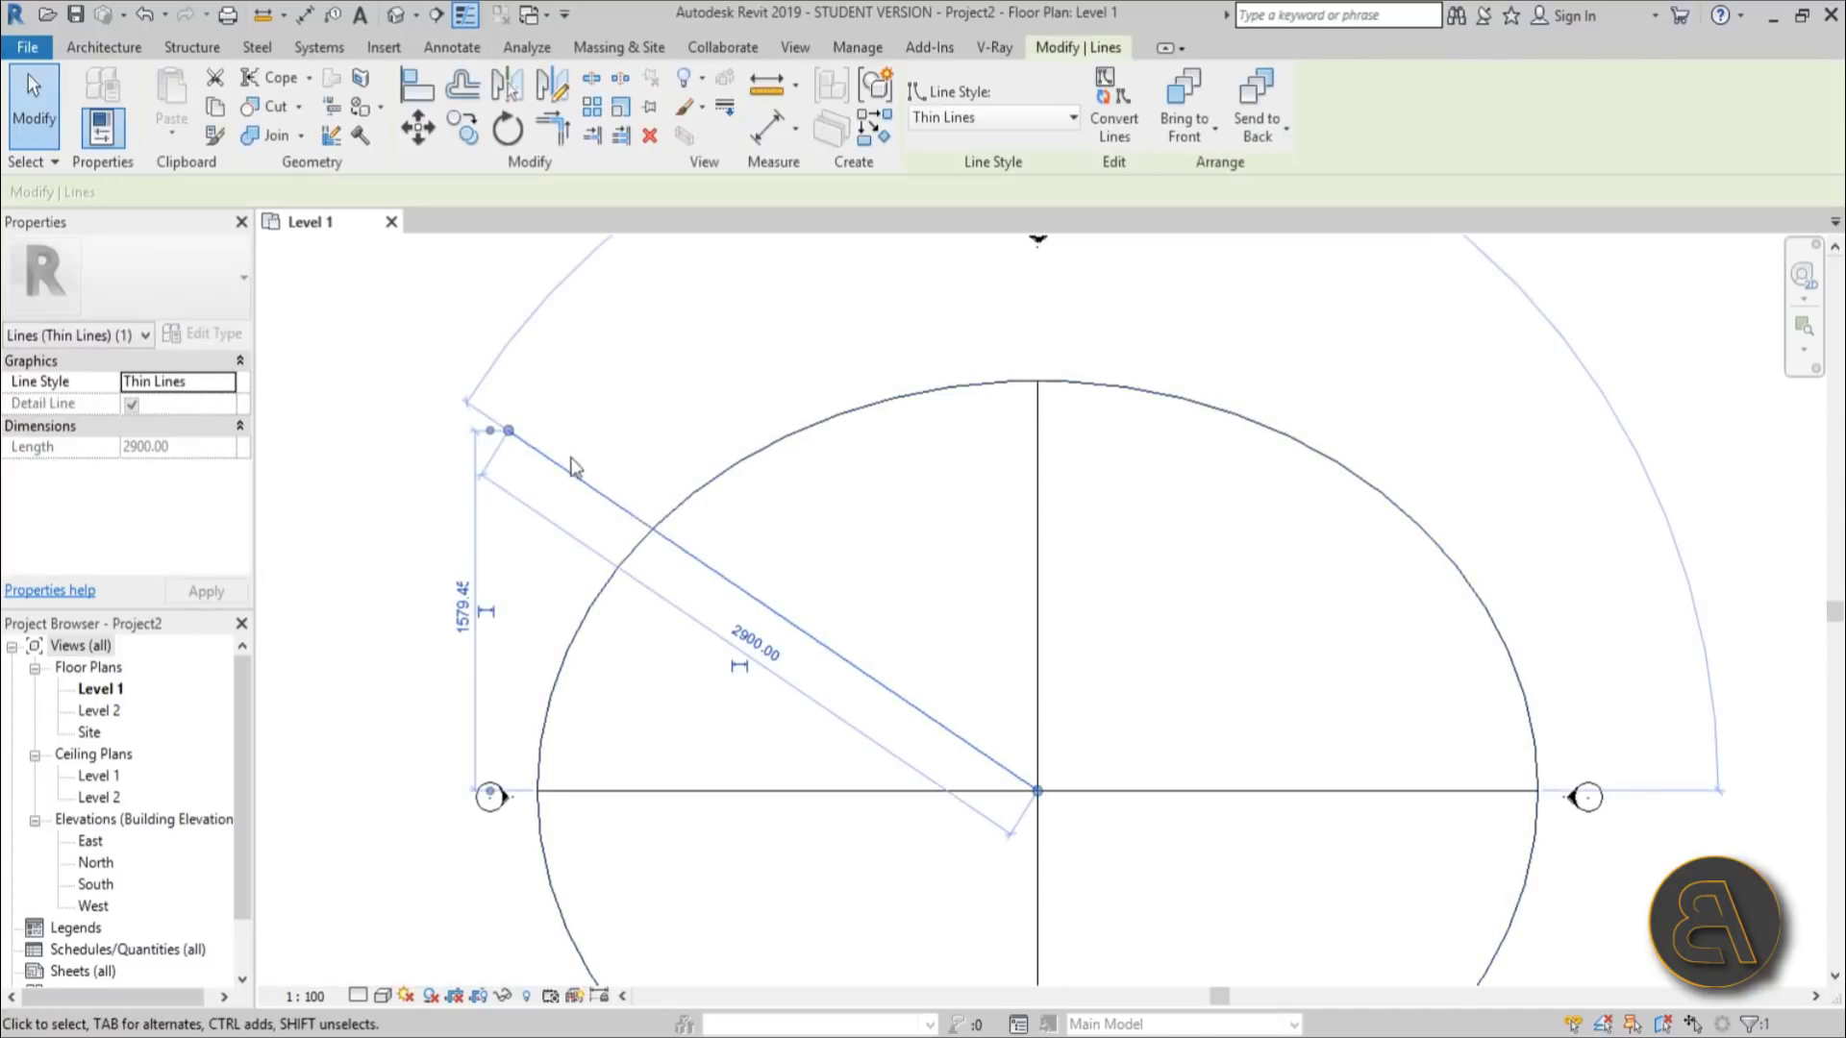
mouse_move(510, 432)
left_mouse_down()
mouse_move(465, 357)
mouse_move(467, 423)
left_mouse_up()
left_click(742, 713)
scroll(742, 712, "down", 3)
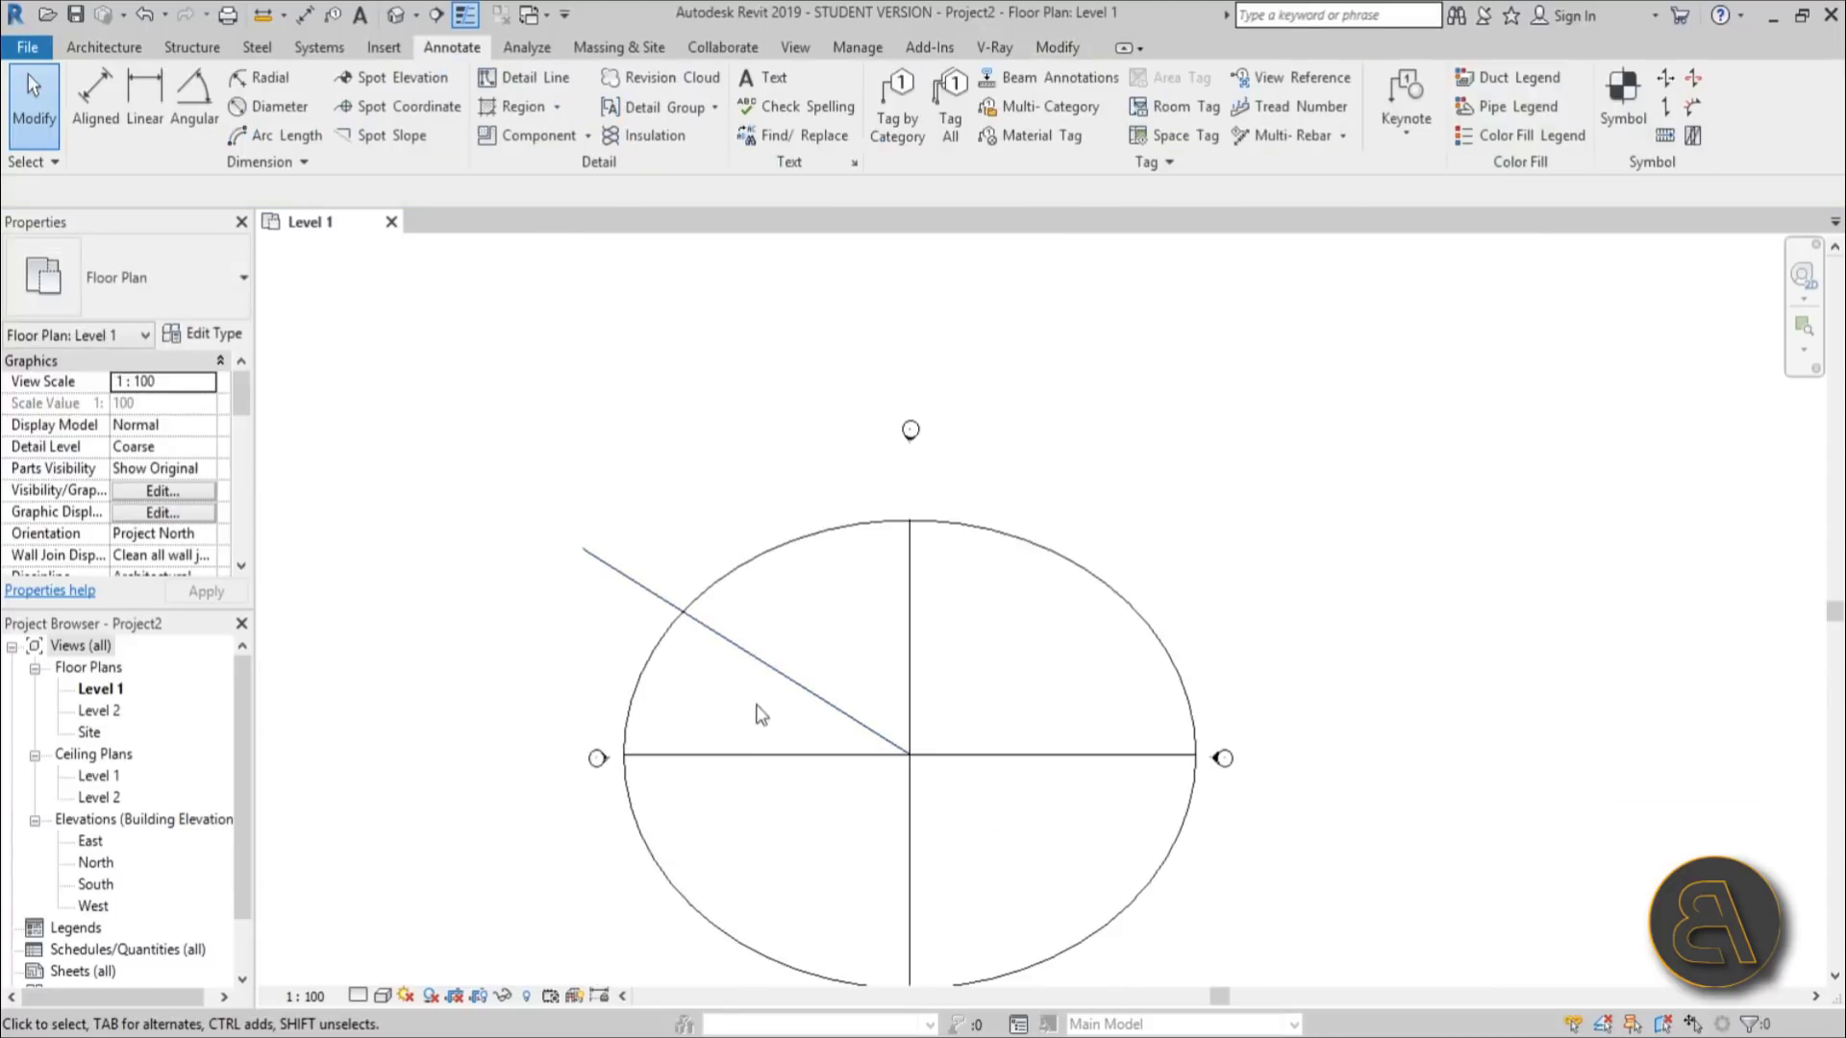
Step: Mirror the upper-left diagonal line about the ellipse's vertical centre line
left_click(697, 454)
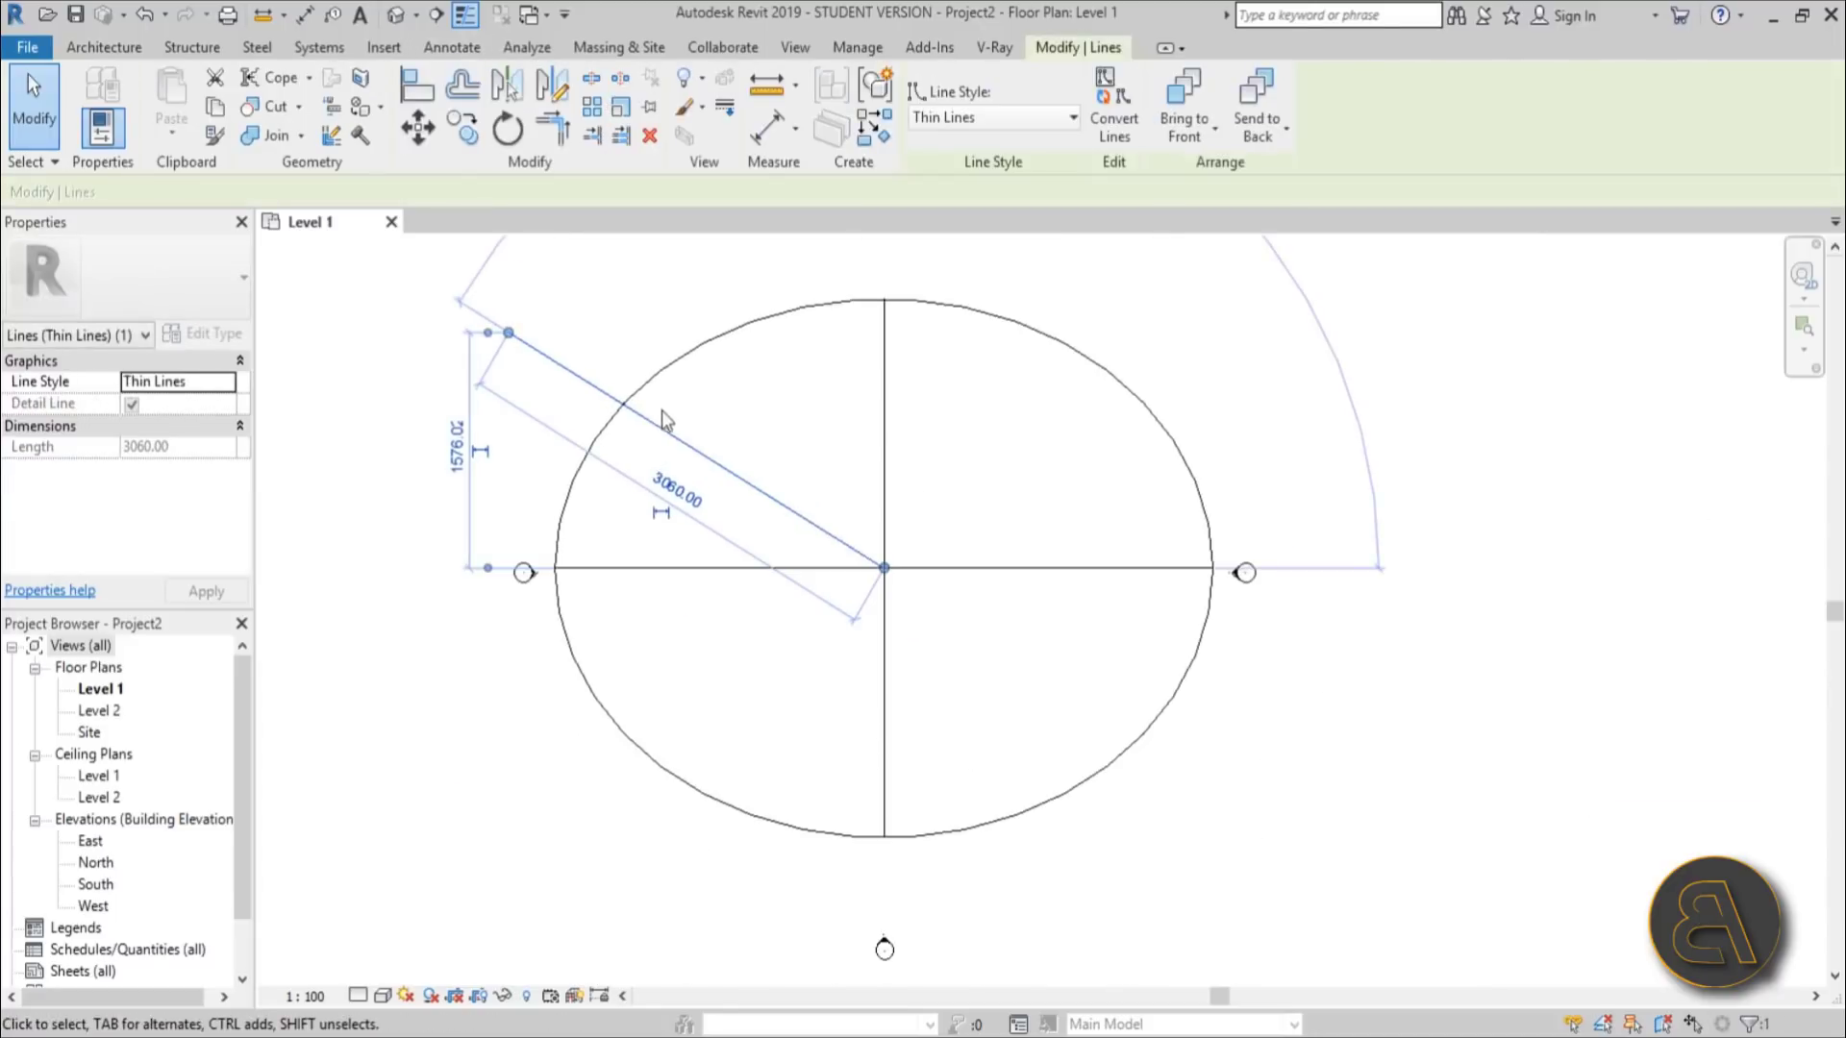
key("m")
key("m")
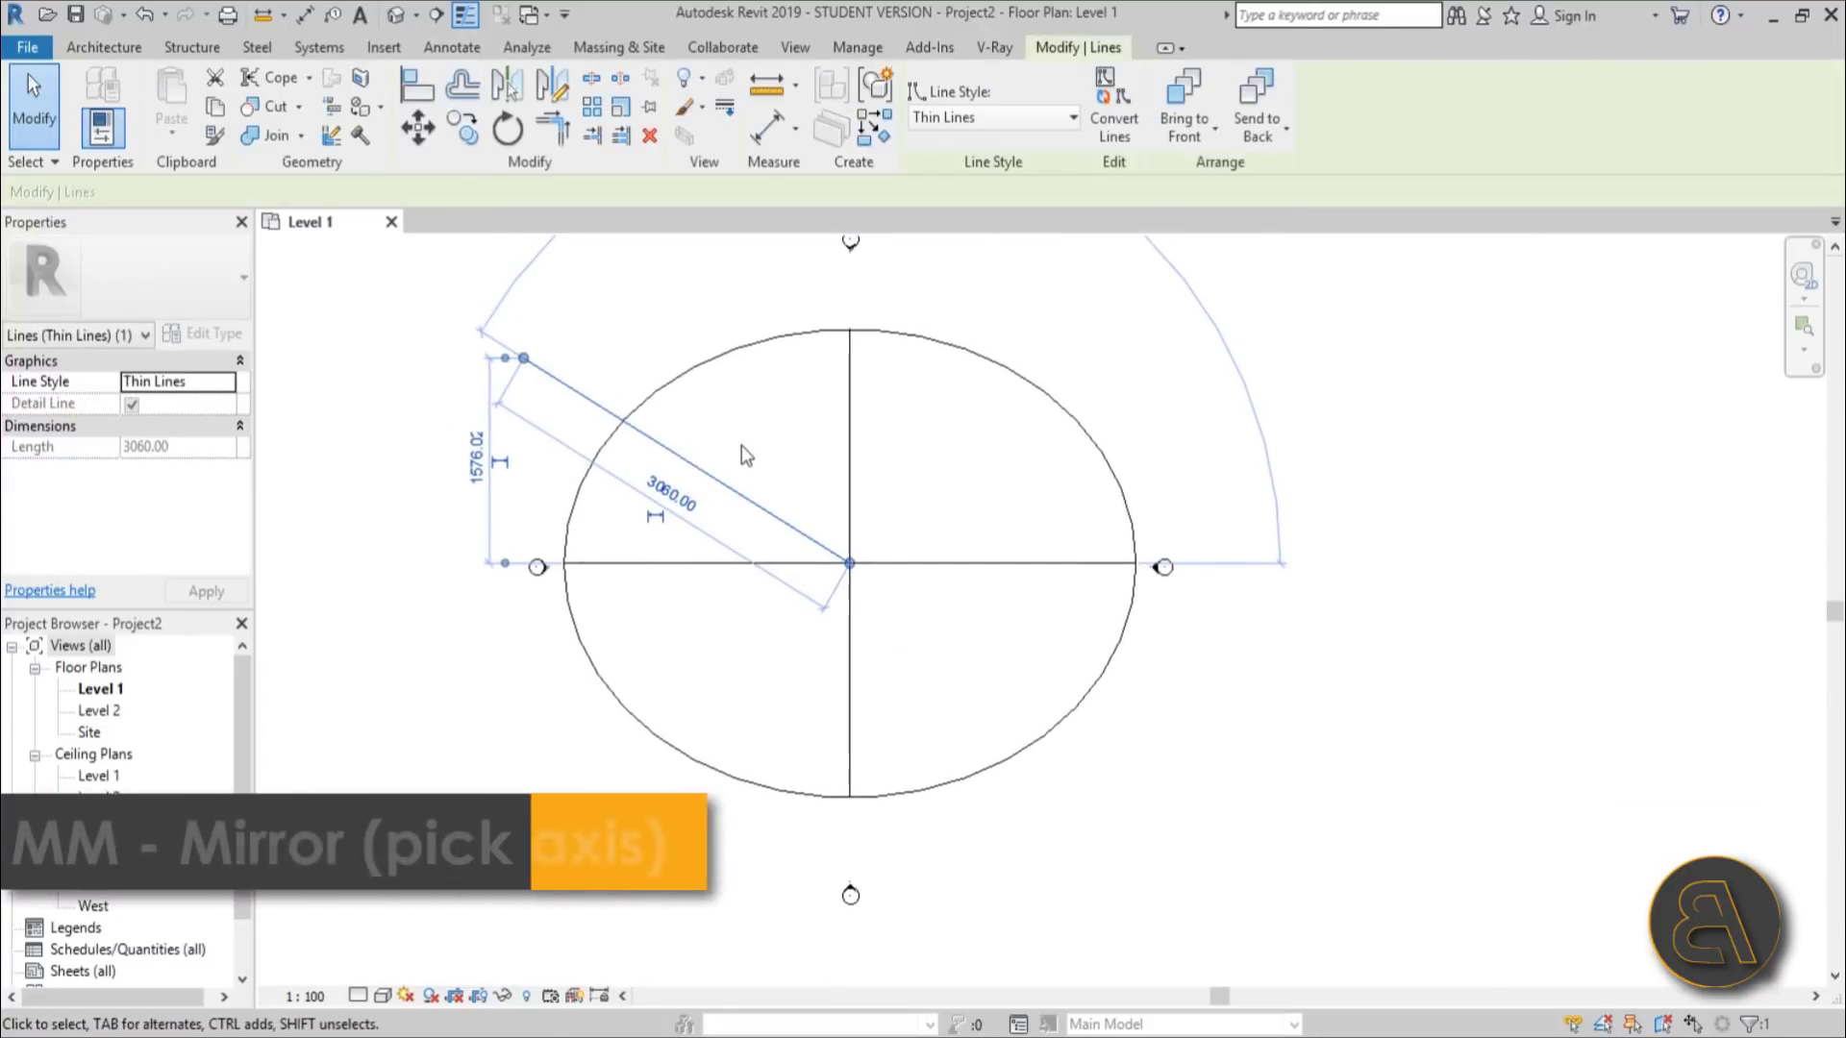
left_click(850, 461)
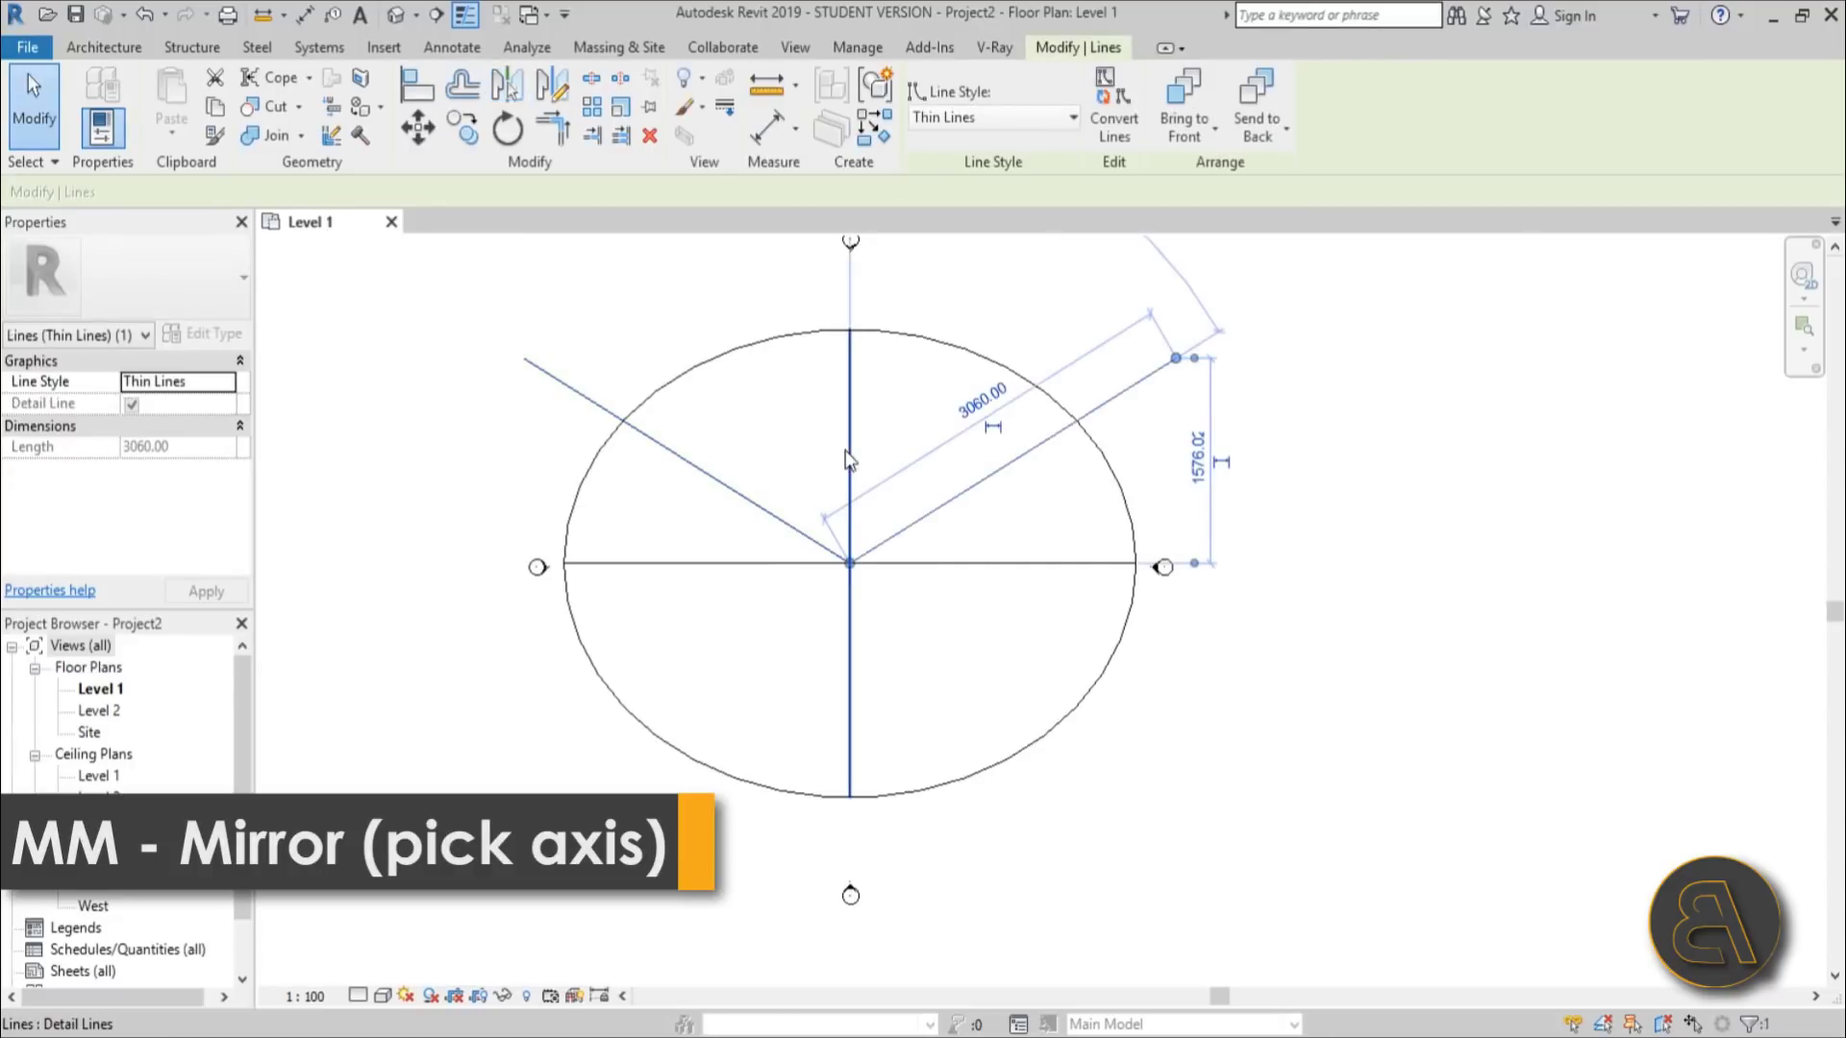
Step: Mirror both upper diagonal lines together about the ellipse's horizontal centre line
left_click(898, 489)
left_click(927, 511)
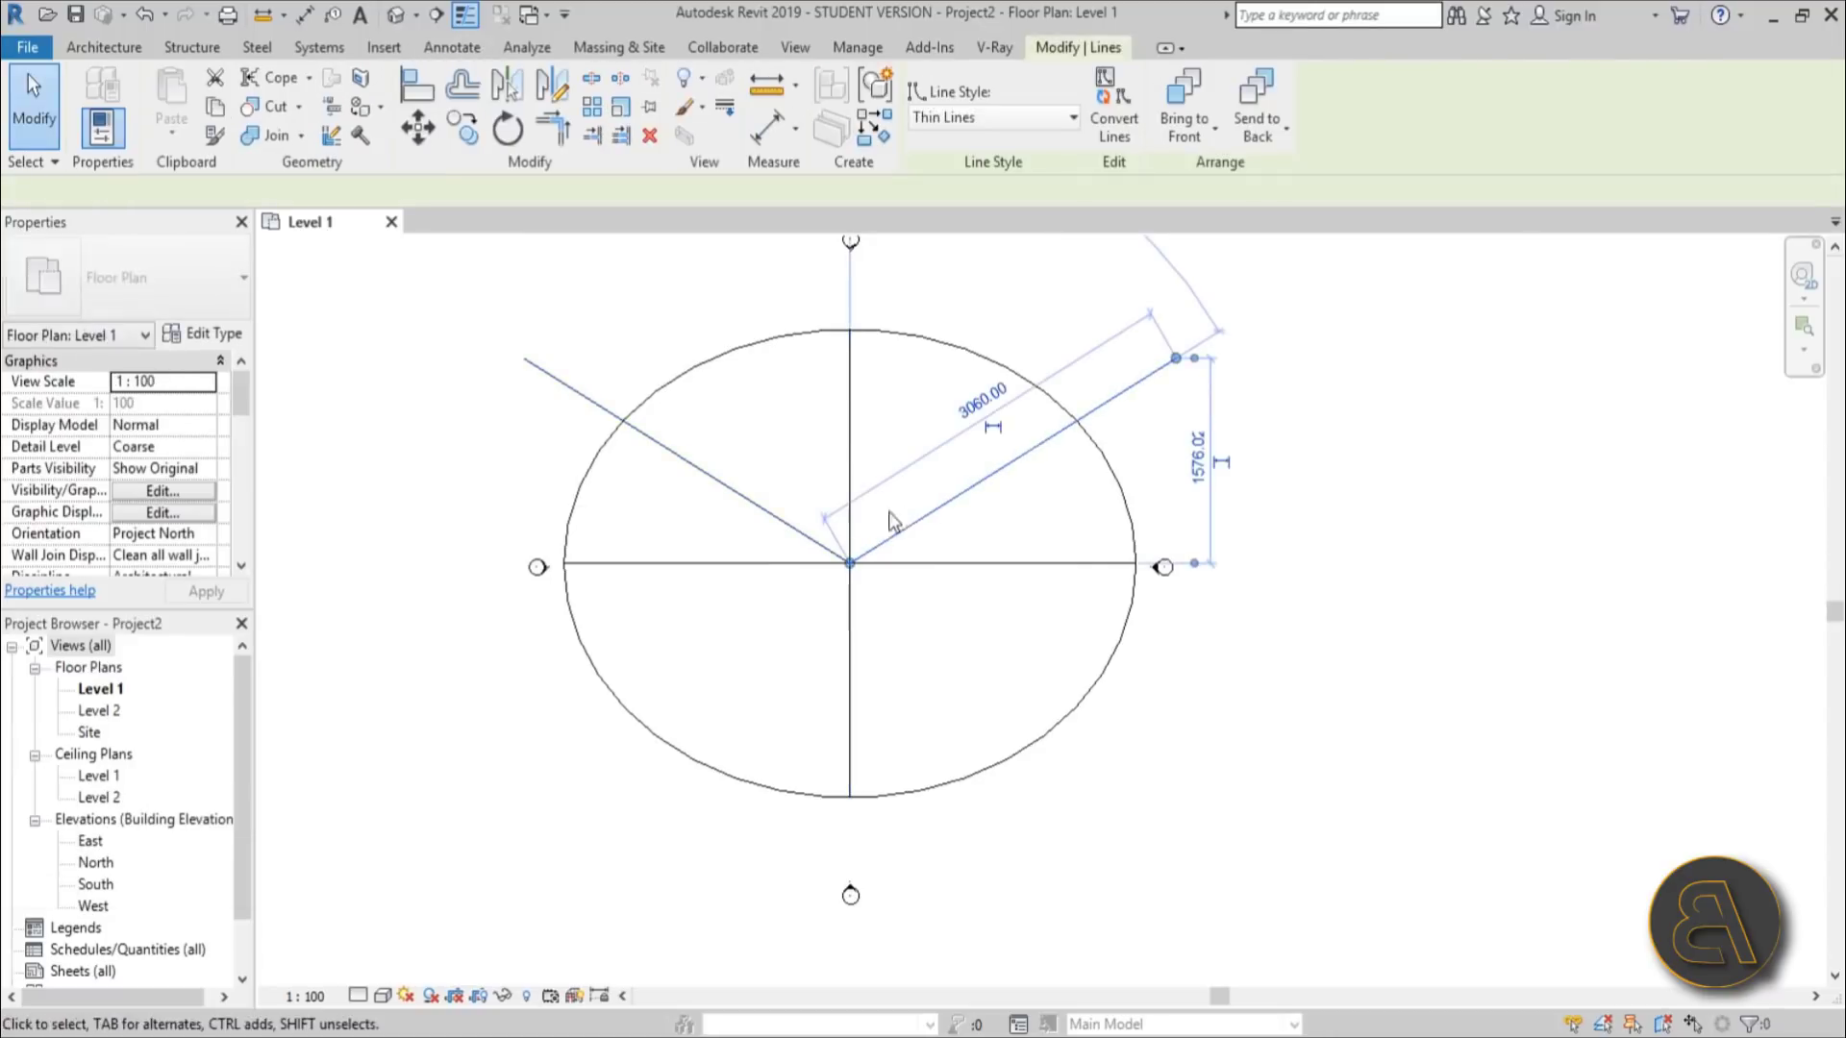
left_click(746, 498)
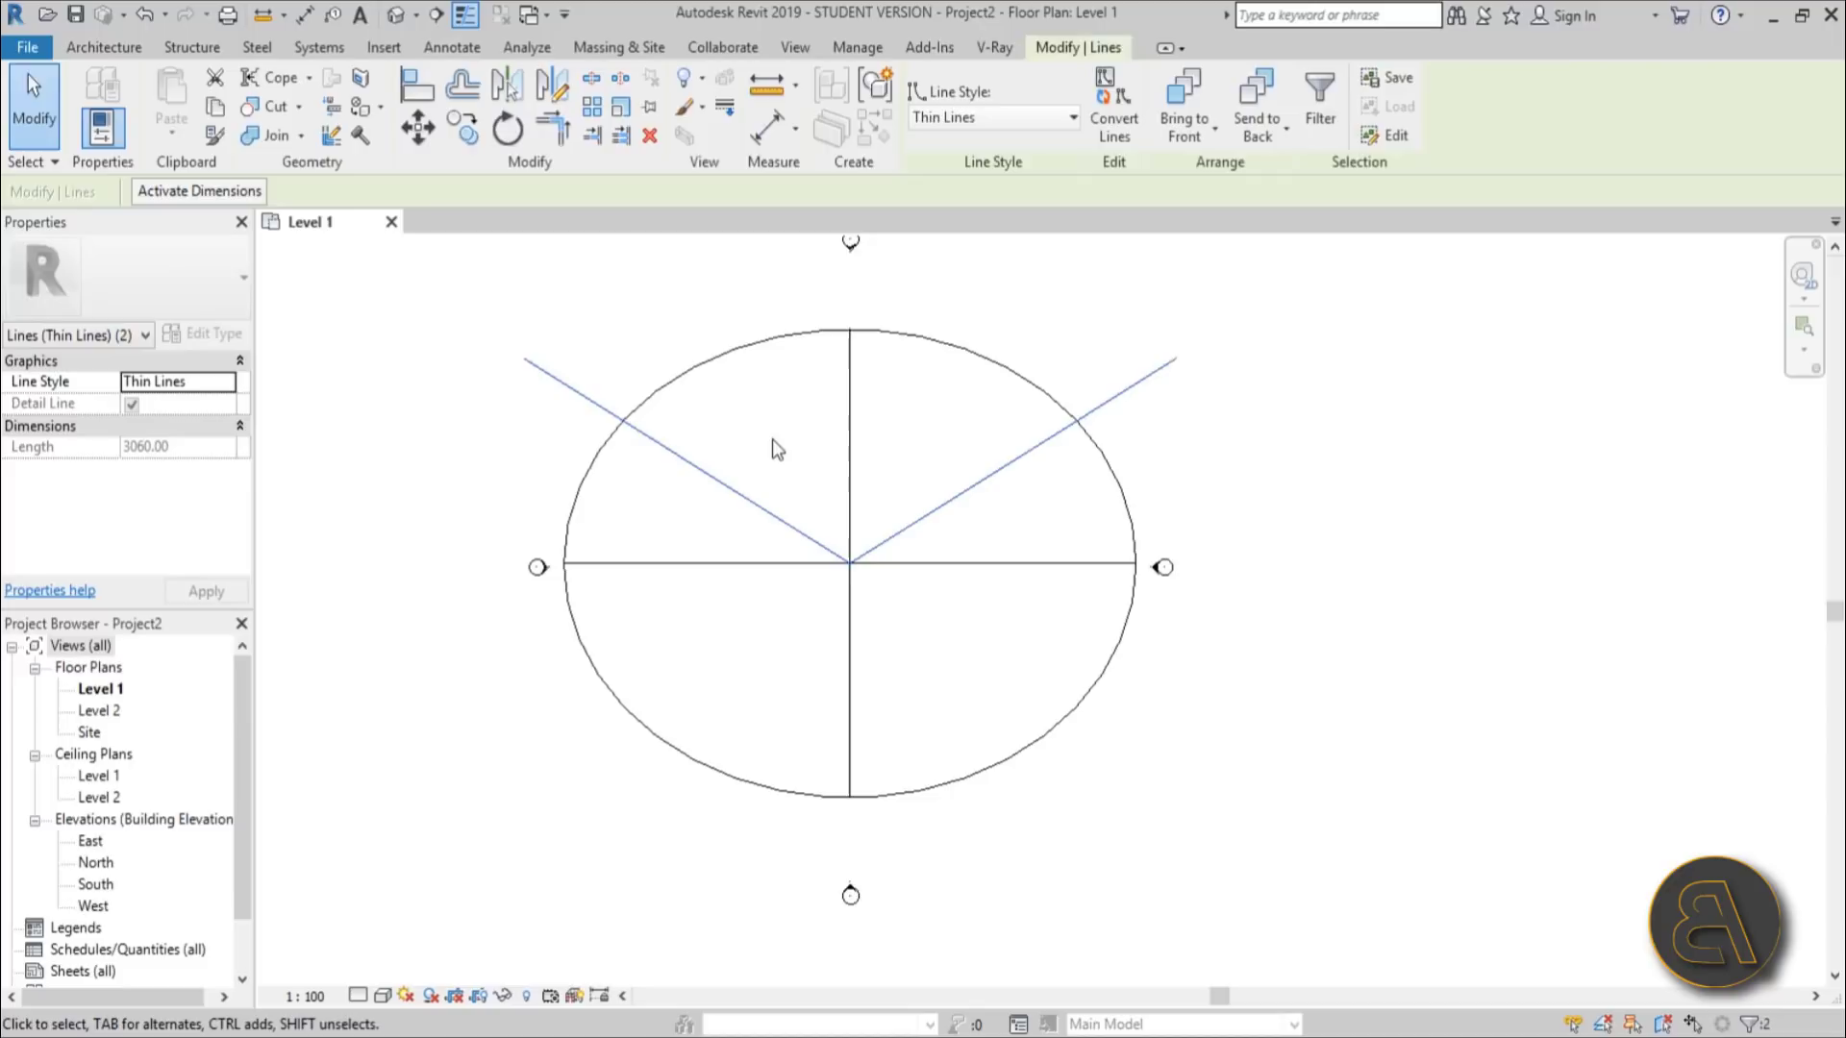
key("m")
key("m")
left_click(733, 563)
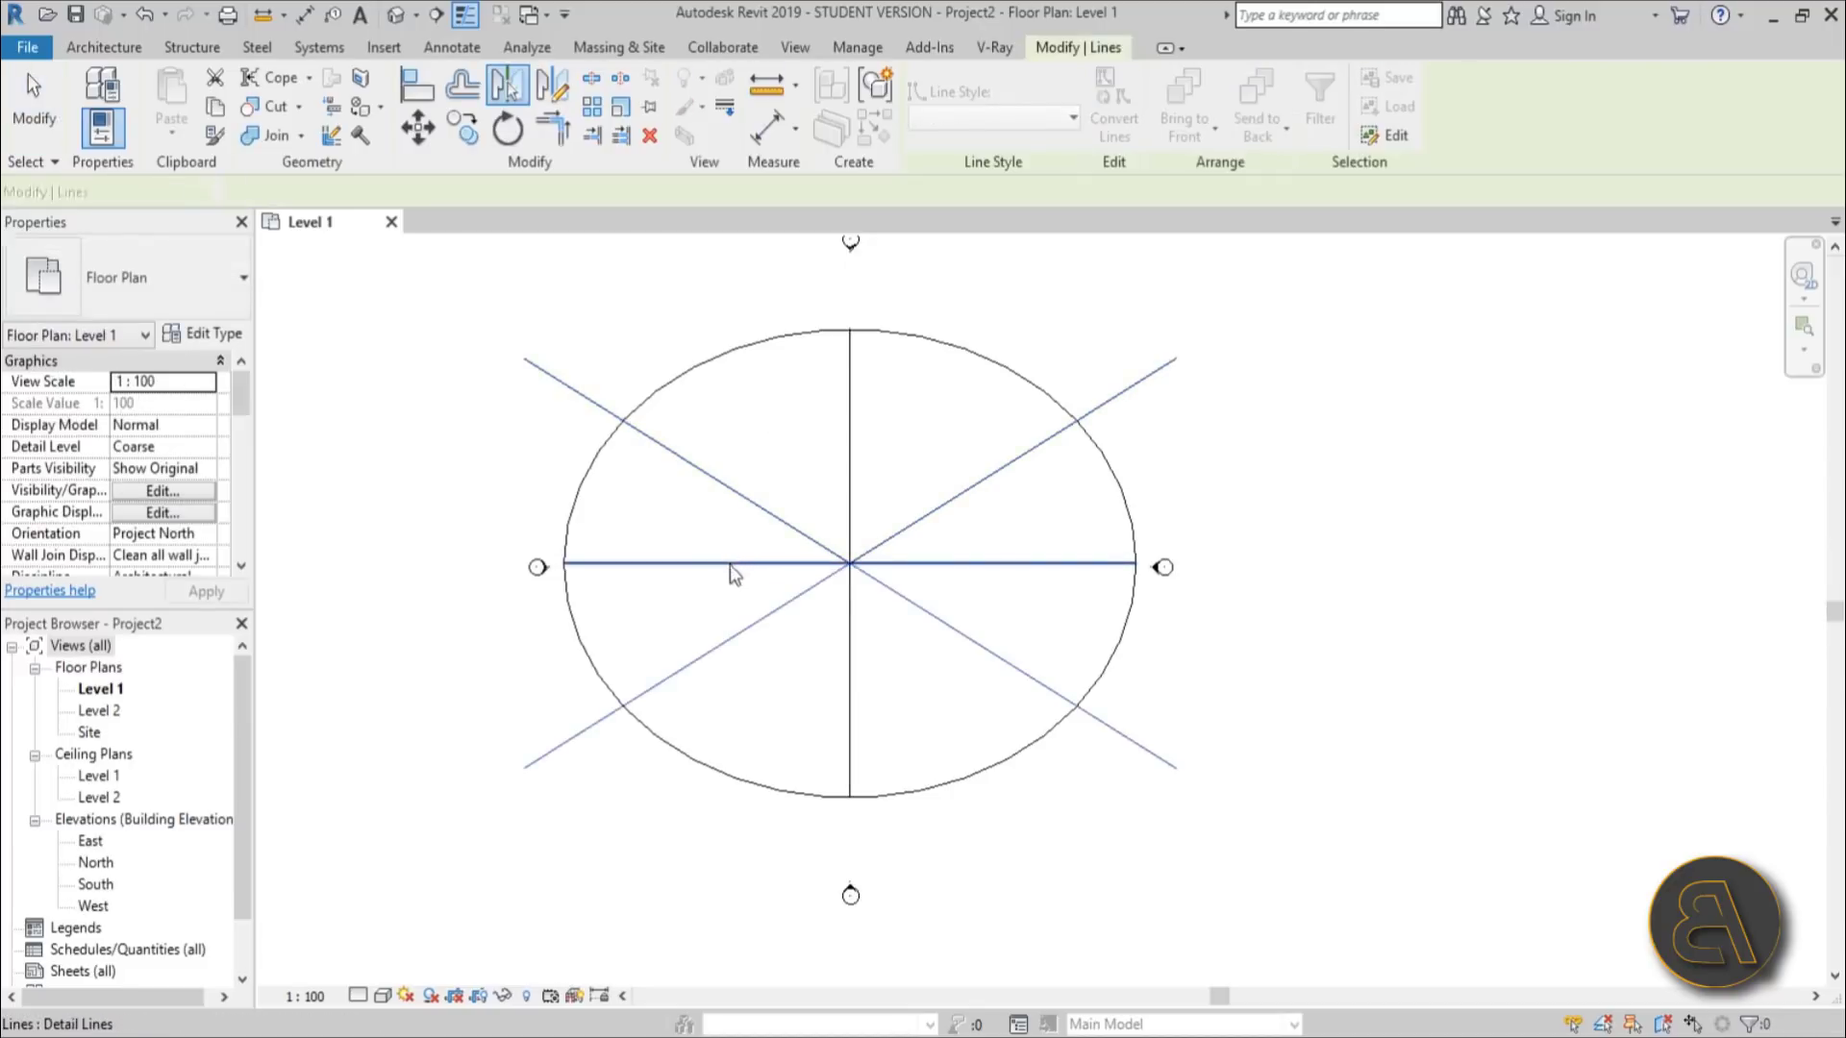
key("Escape")
scroll(943, 626, "down", 2)
middle_click_drag(953, 653, 901, 628)
scroll(901, 628, "up", 2)
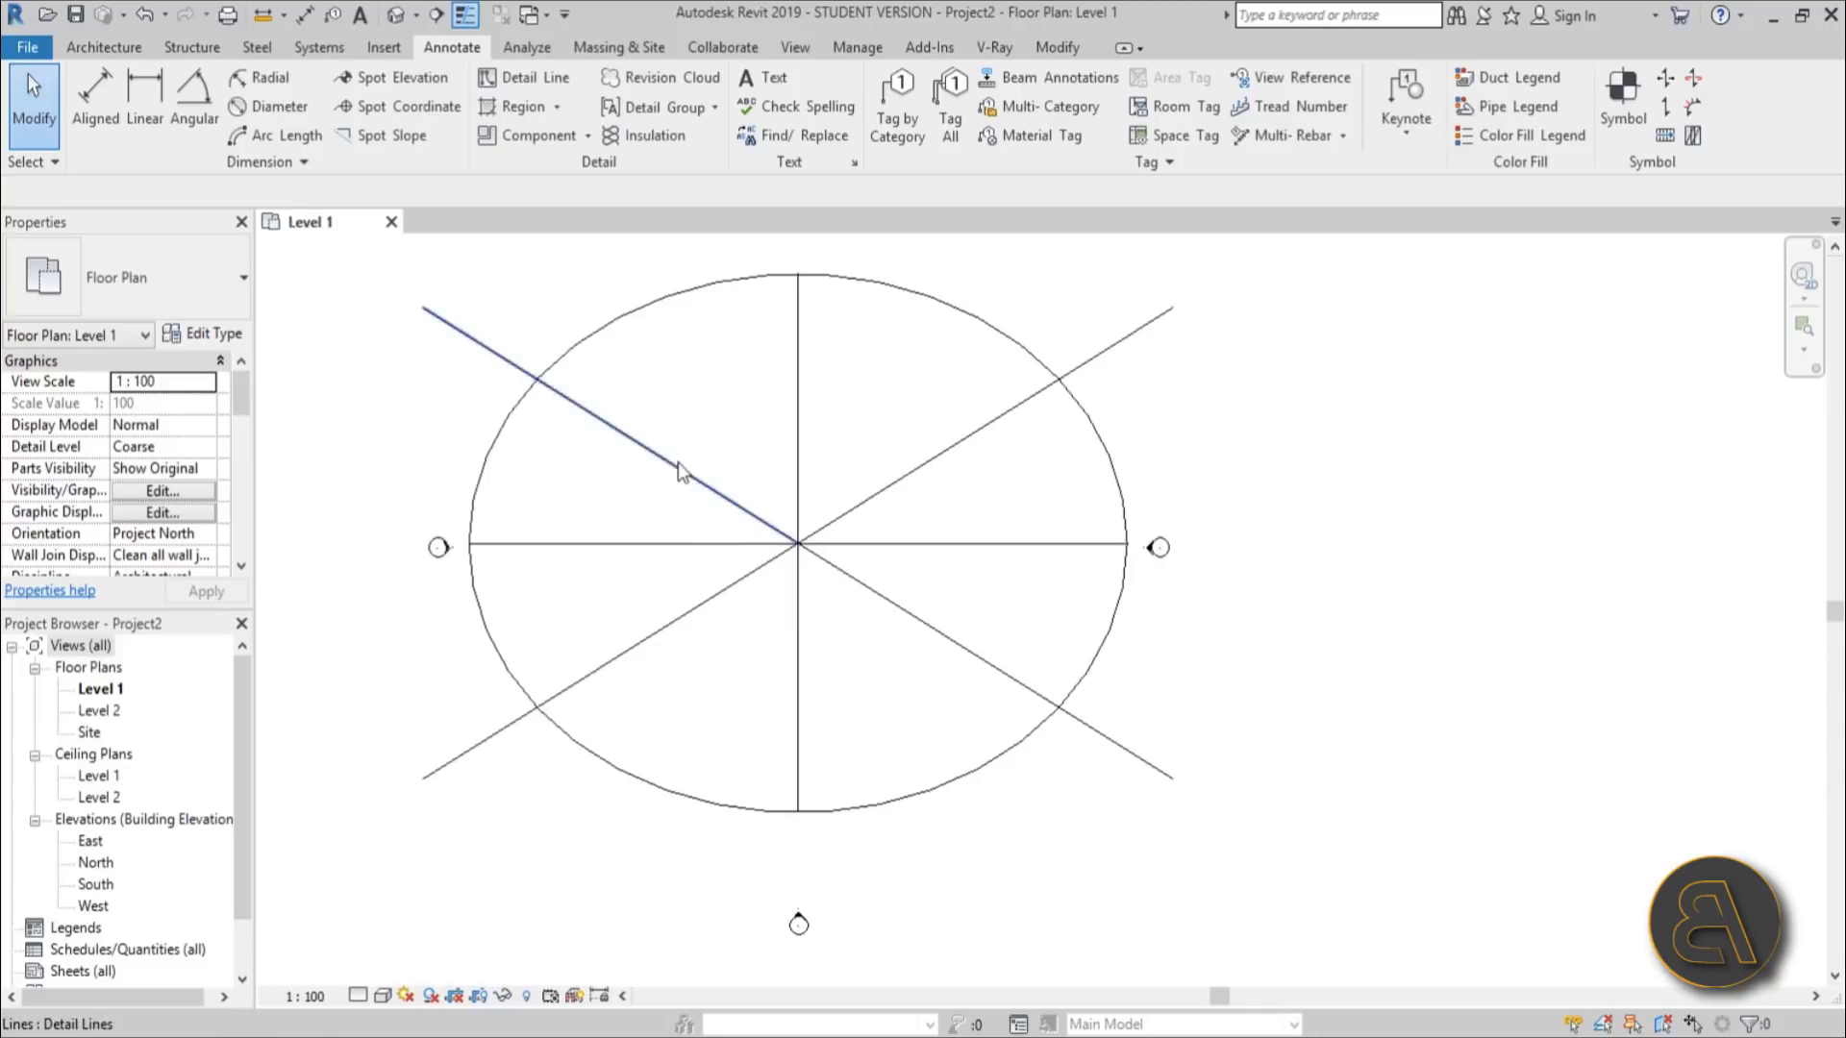
middle_click_drag(593, 444, 614, 463)
scroll(606, 447, "up", 1)
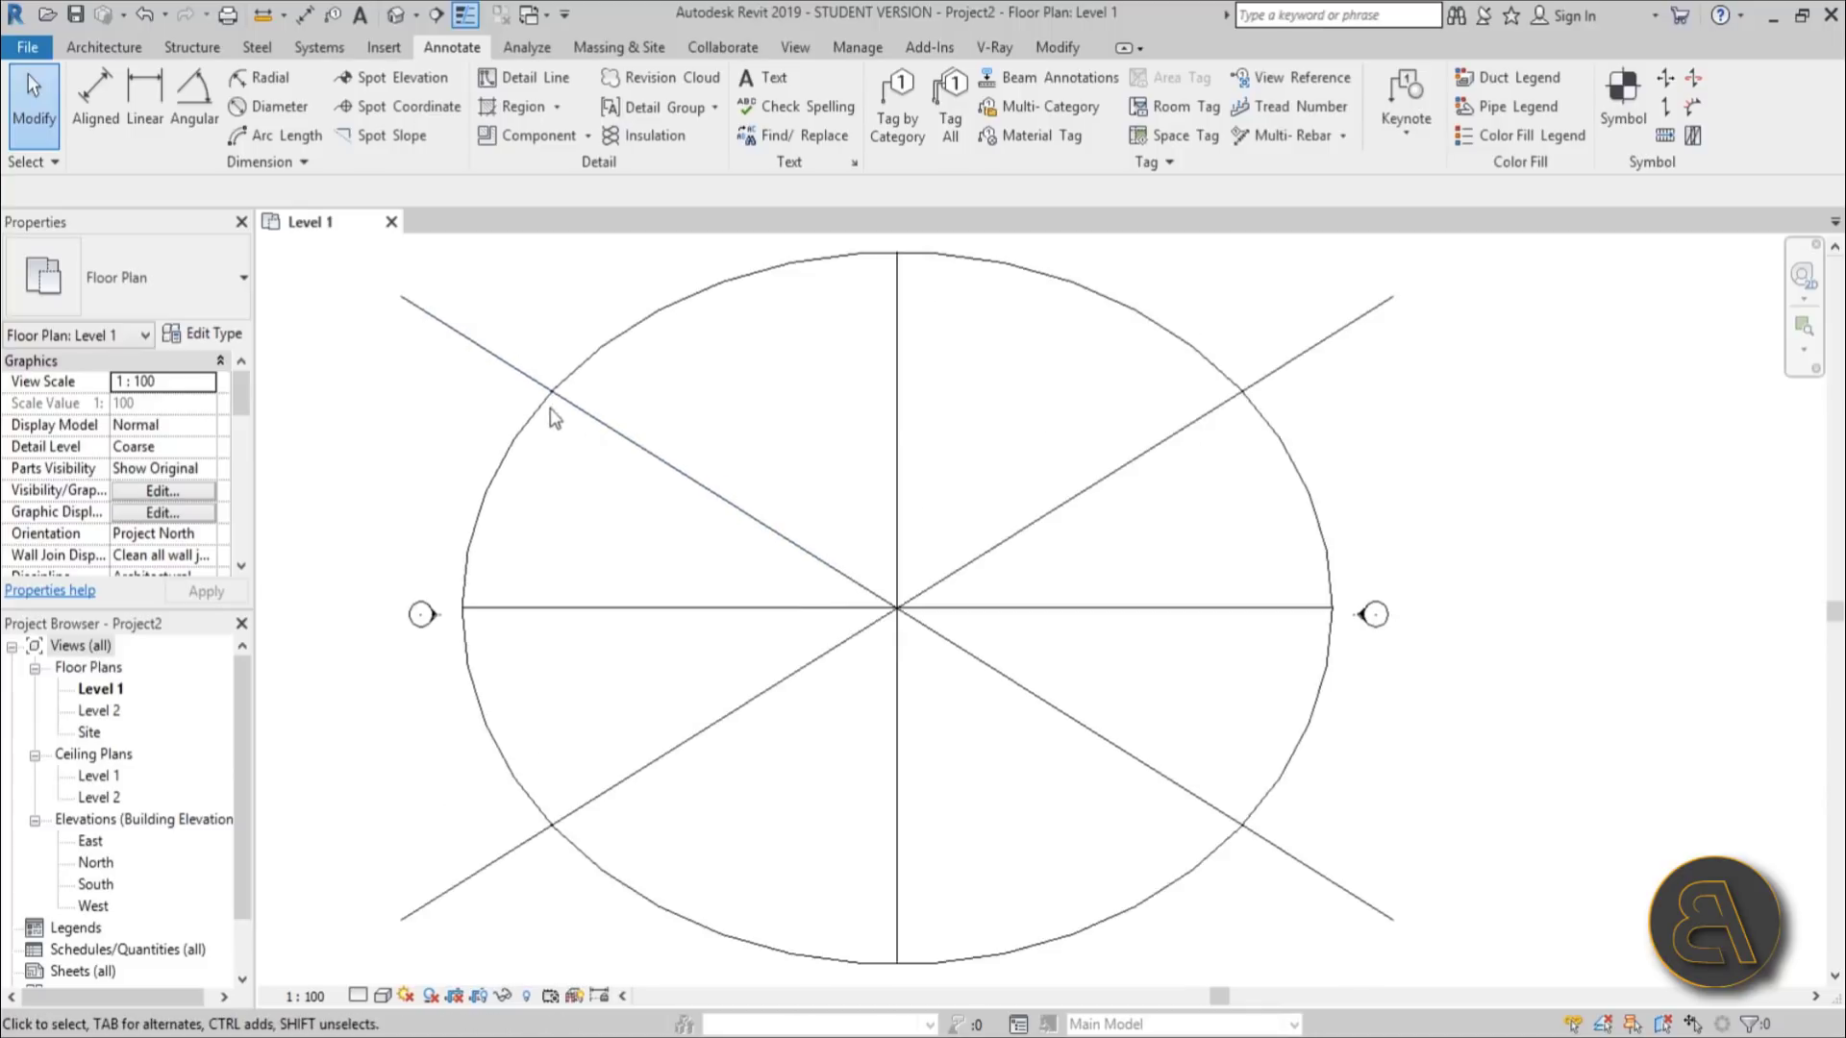
left_click(565, 394)
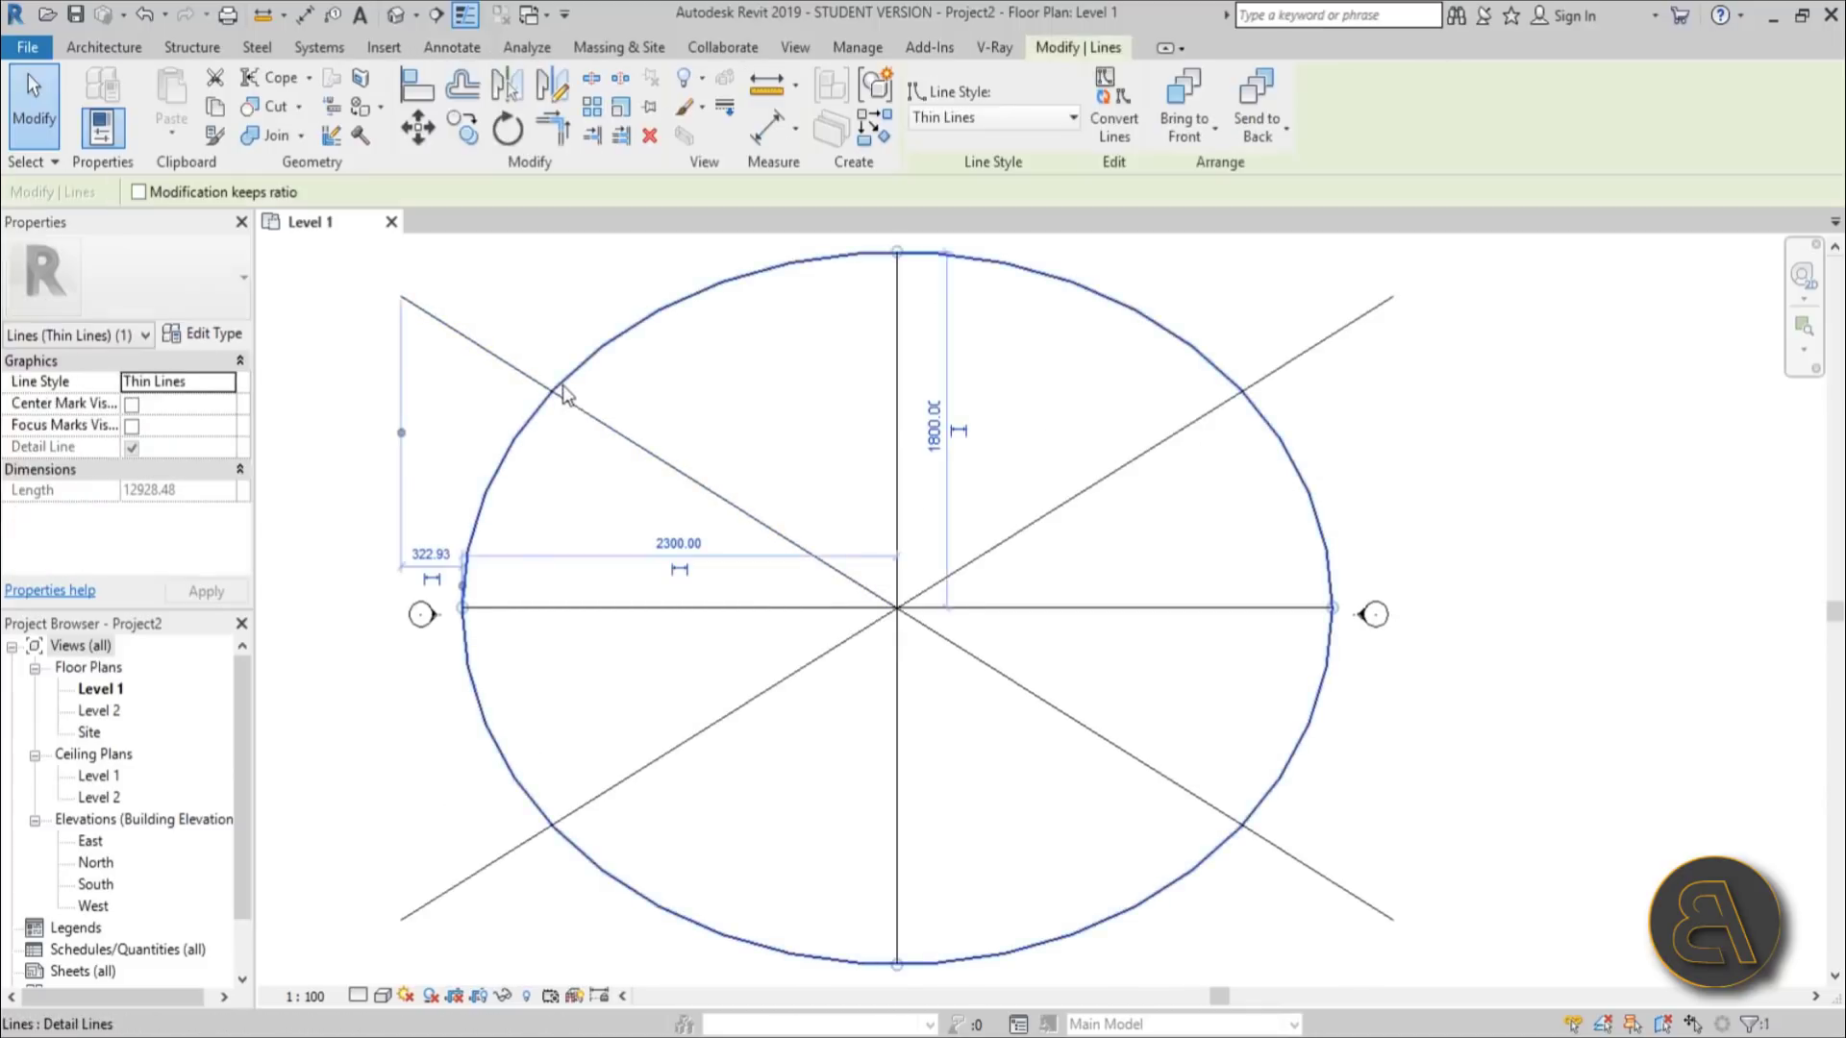
left_click(638, 389)
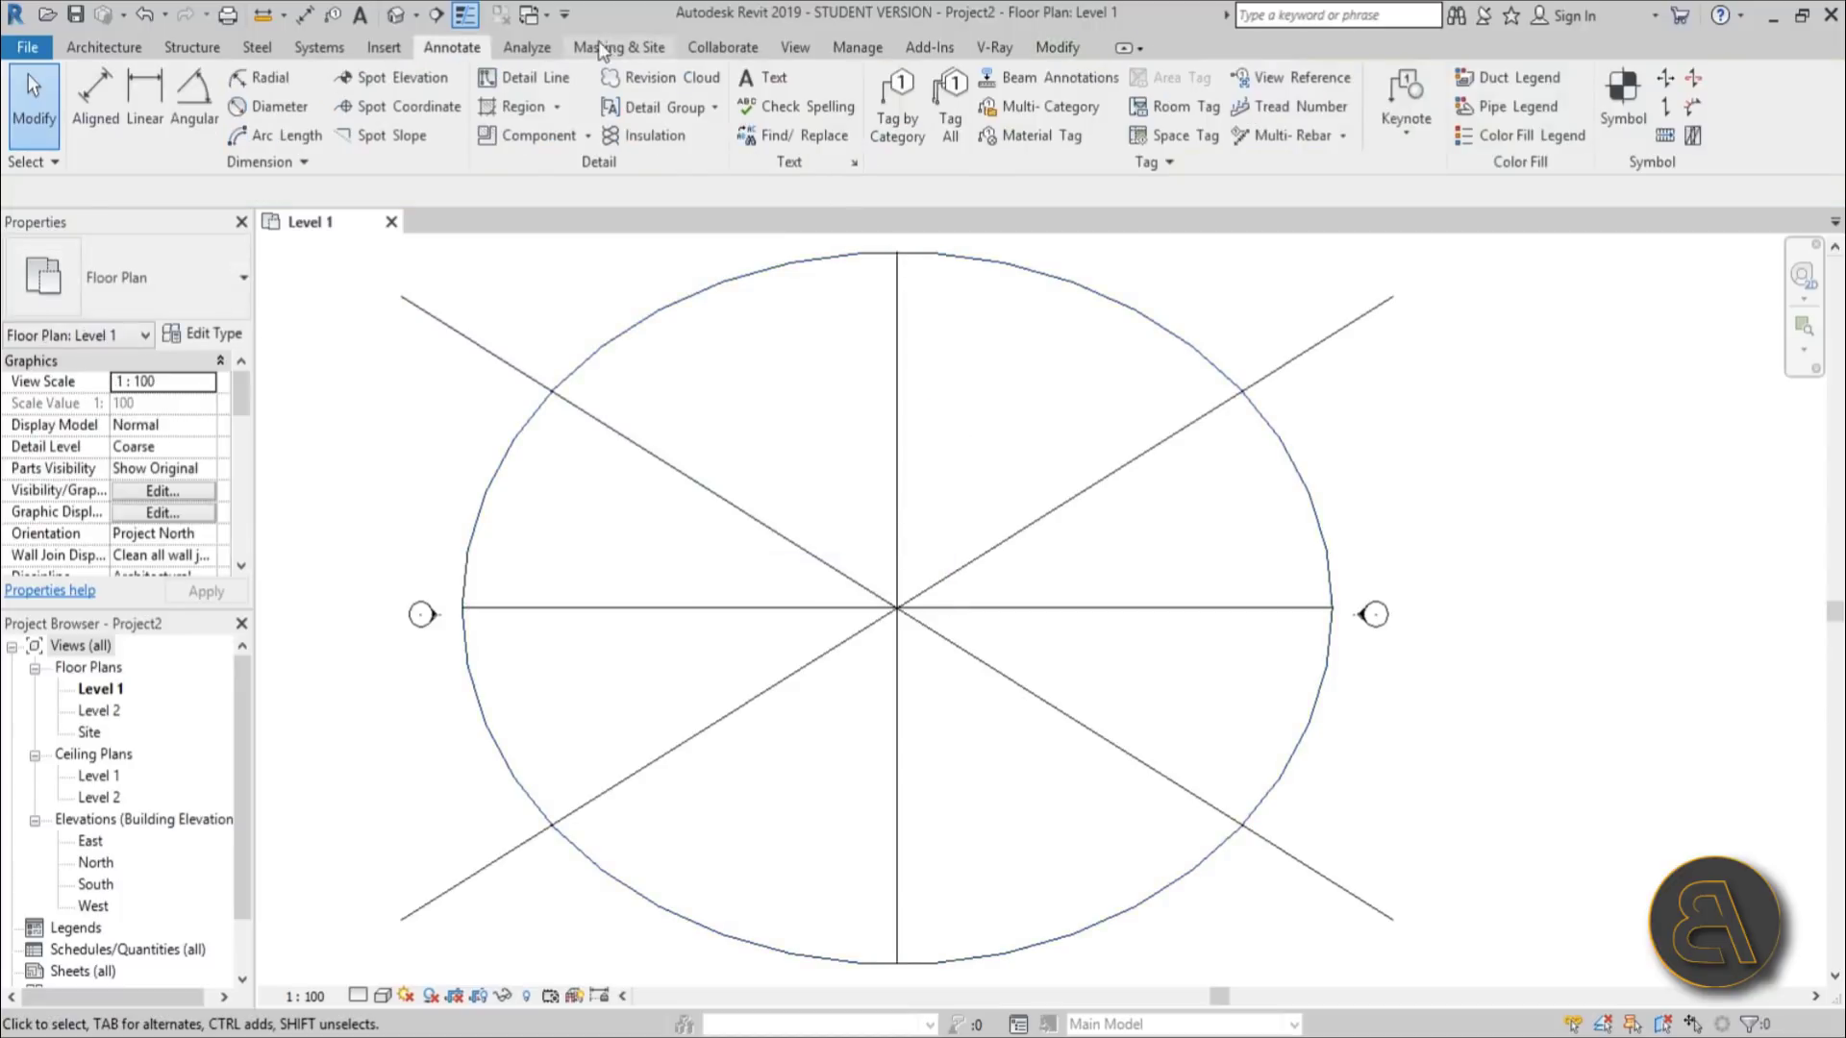
Step: Draw an arc detail line of about 1514 cm radius over the ellipse's left side, between its intersections with the two left diagonals
left_click(524, 76)
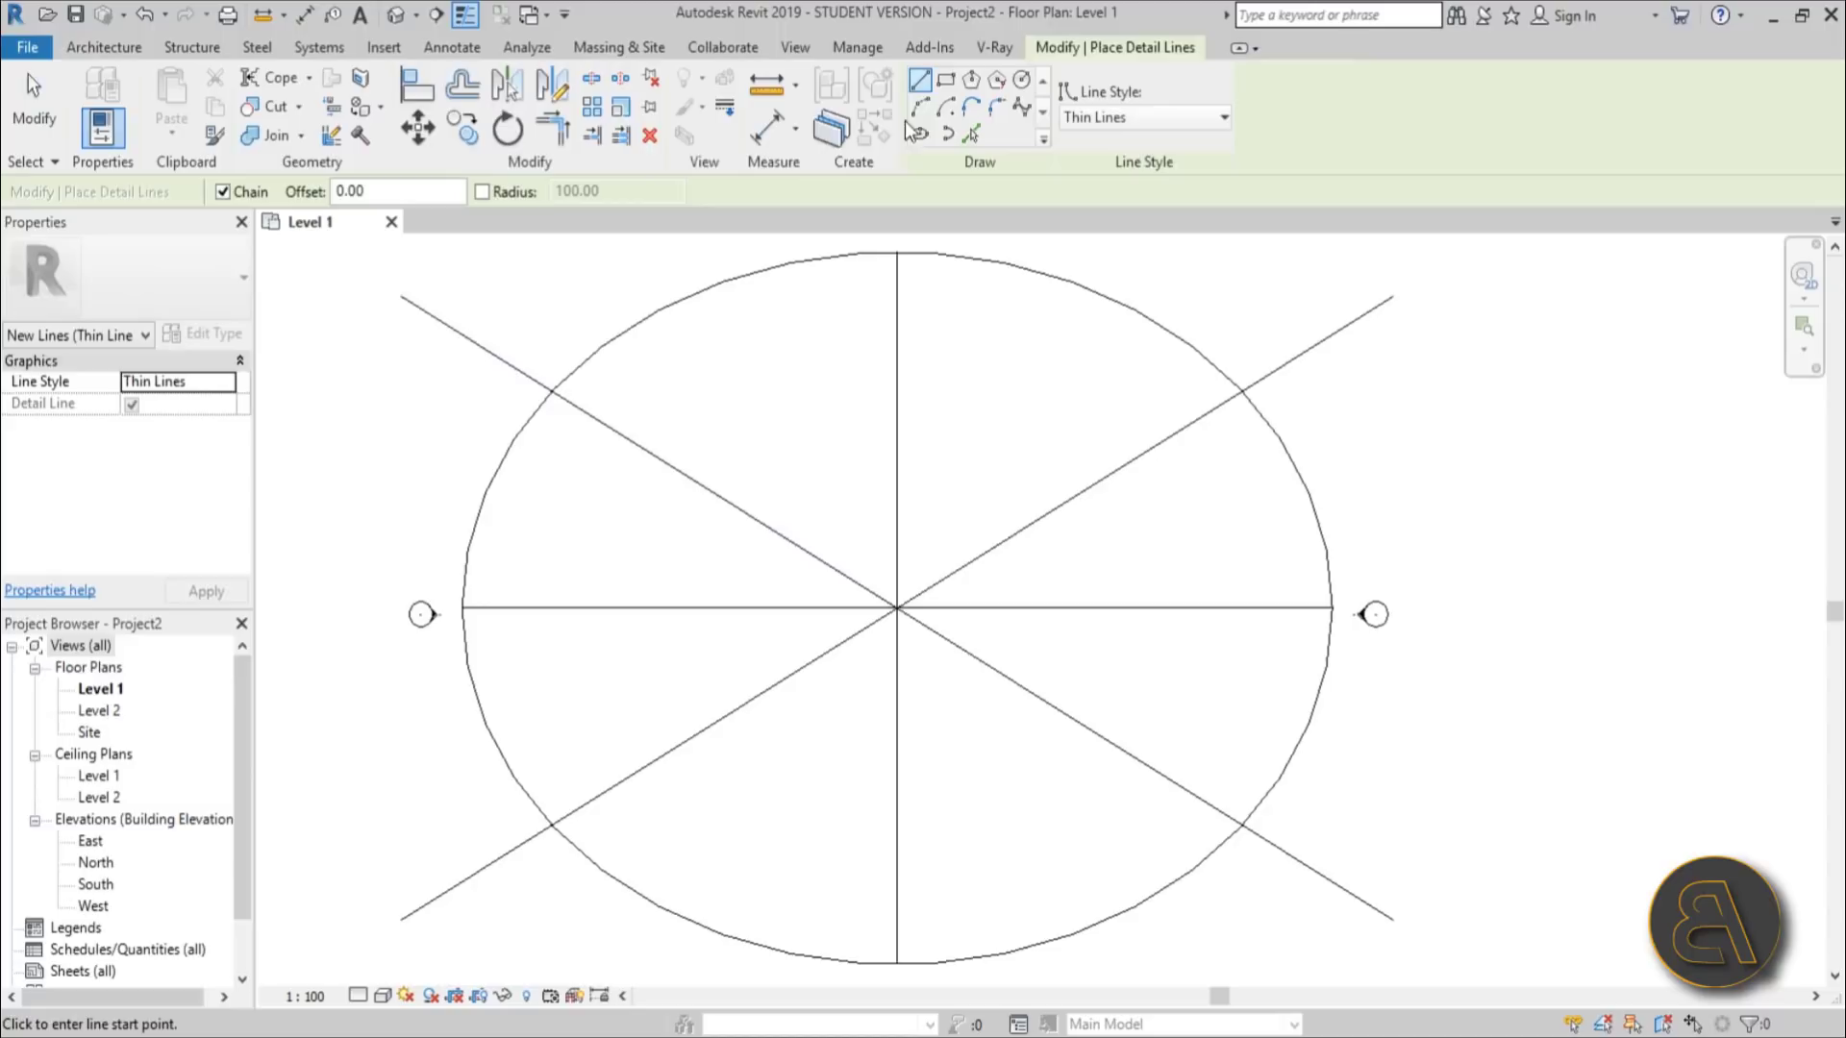
scroll(580, 356, "up", 4)
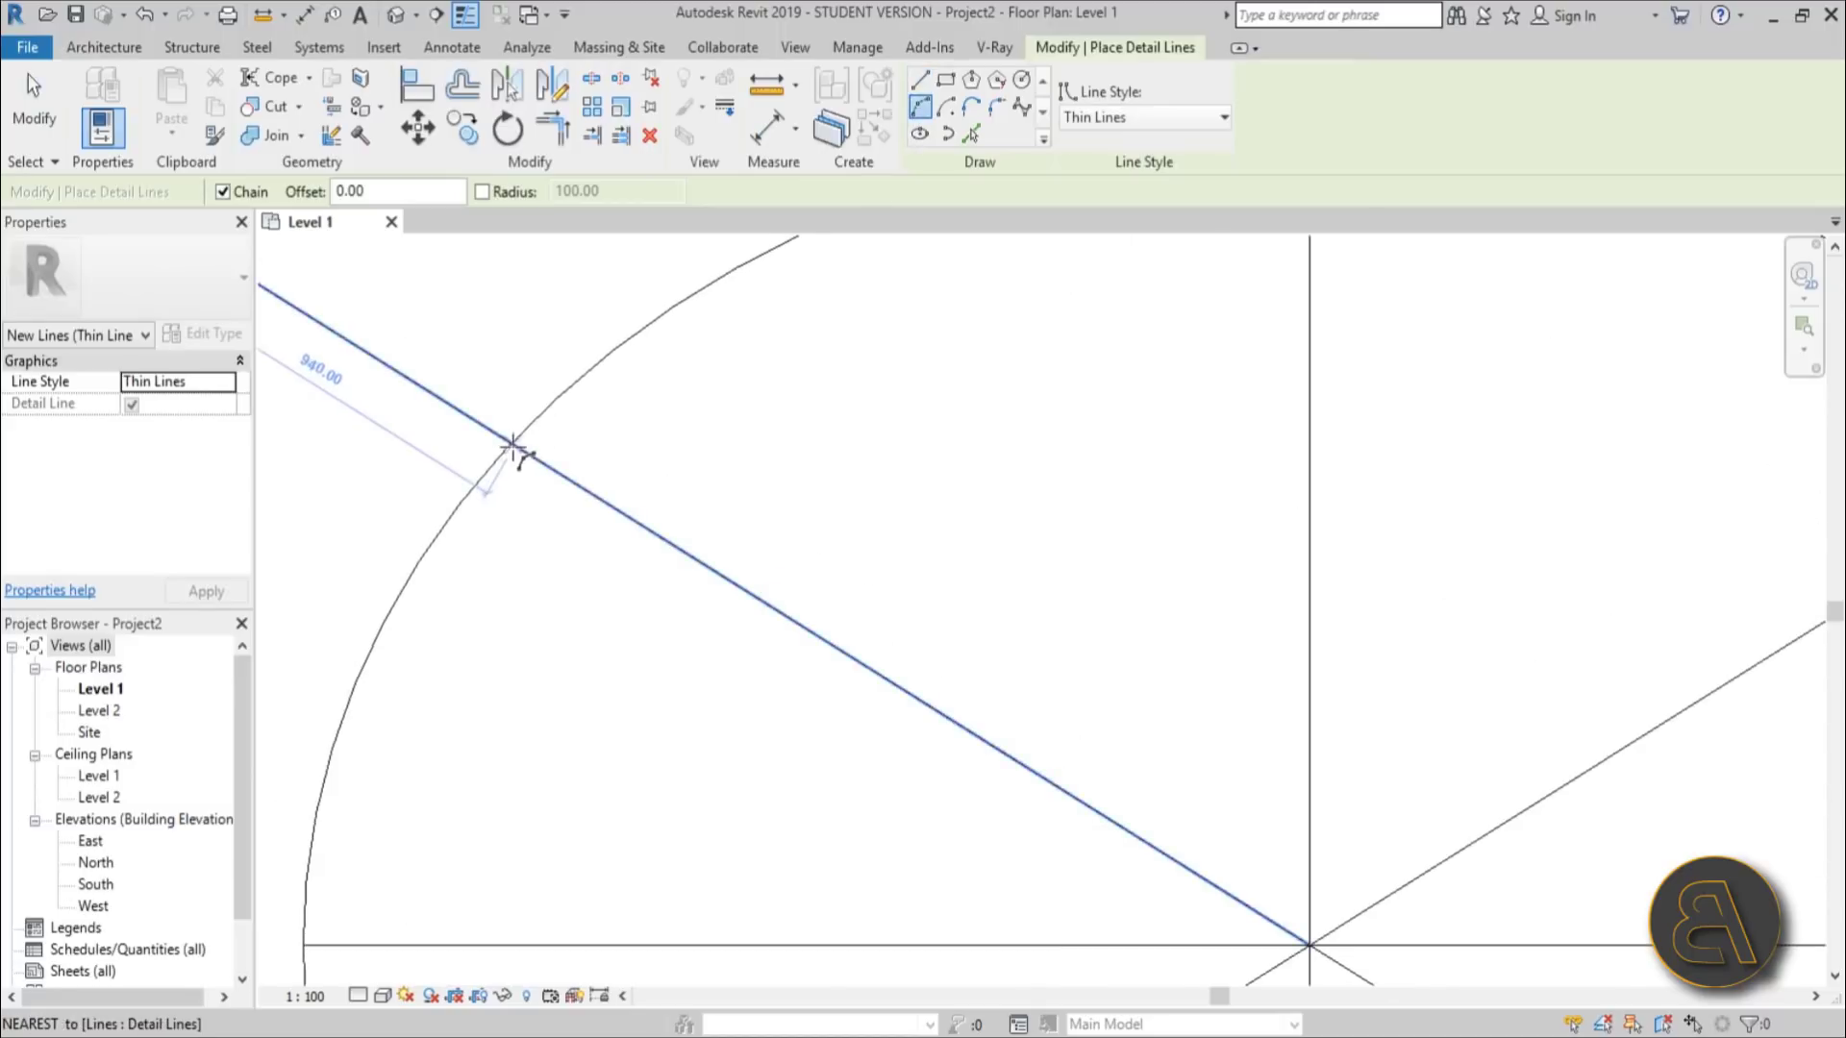
scroll(516, 450, "up", 4)
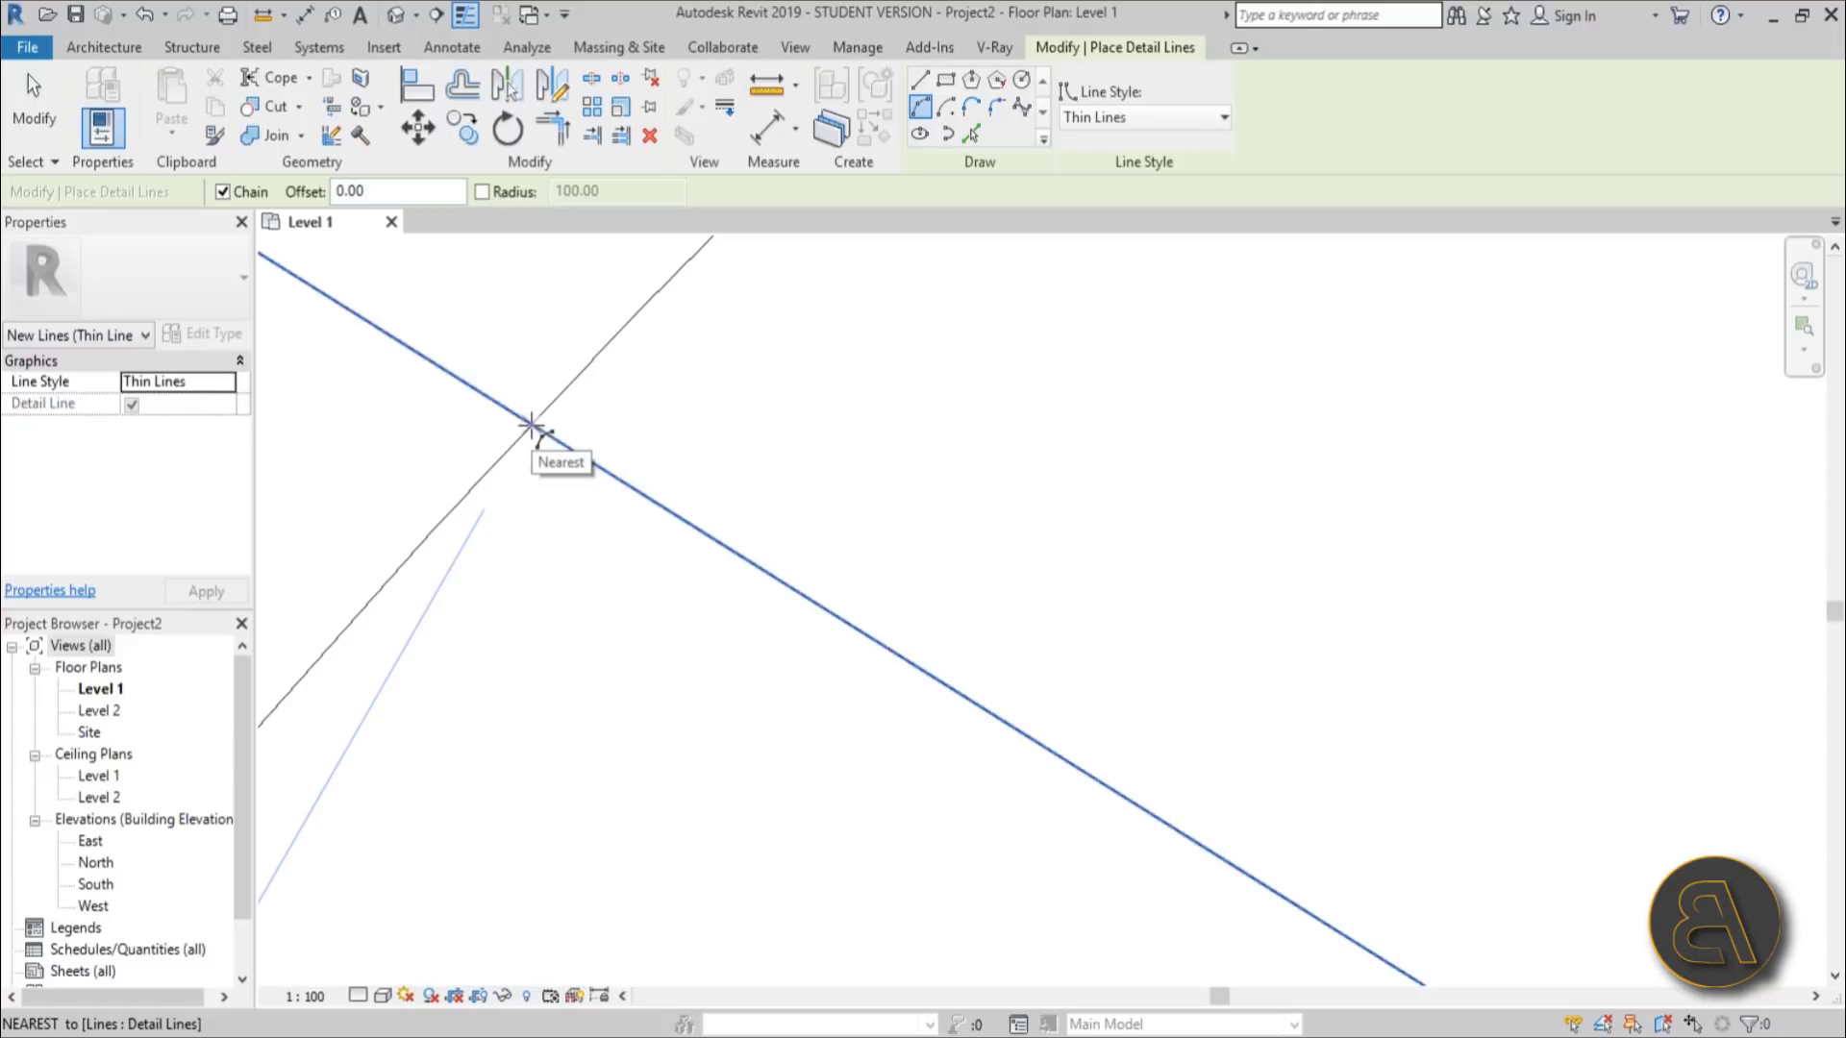
left_click(531, 425)
scroll(536, 630, "down", 6)
scroll(673, 358, "down", 3)
scroll(610, 631, "up", 6)
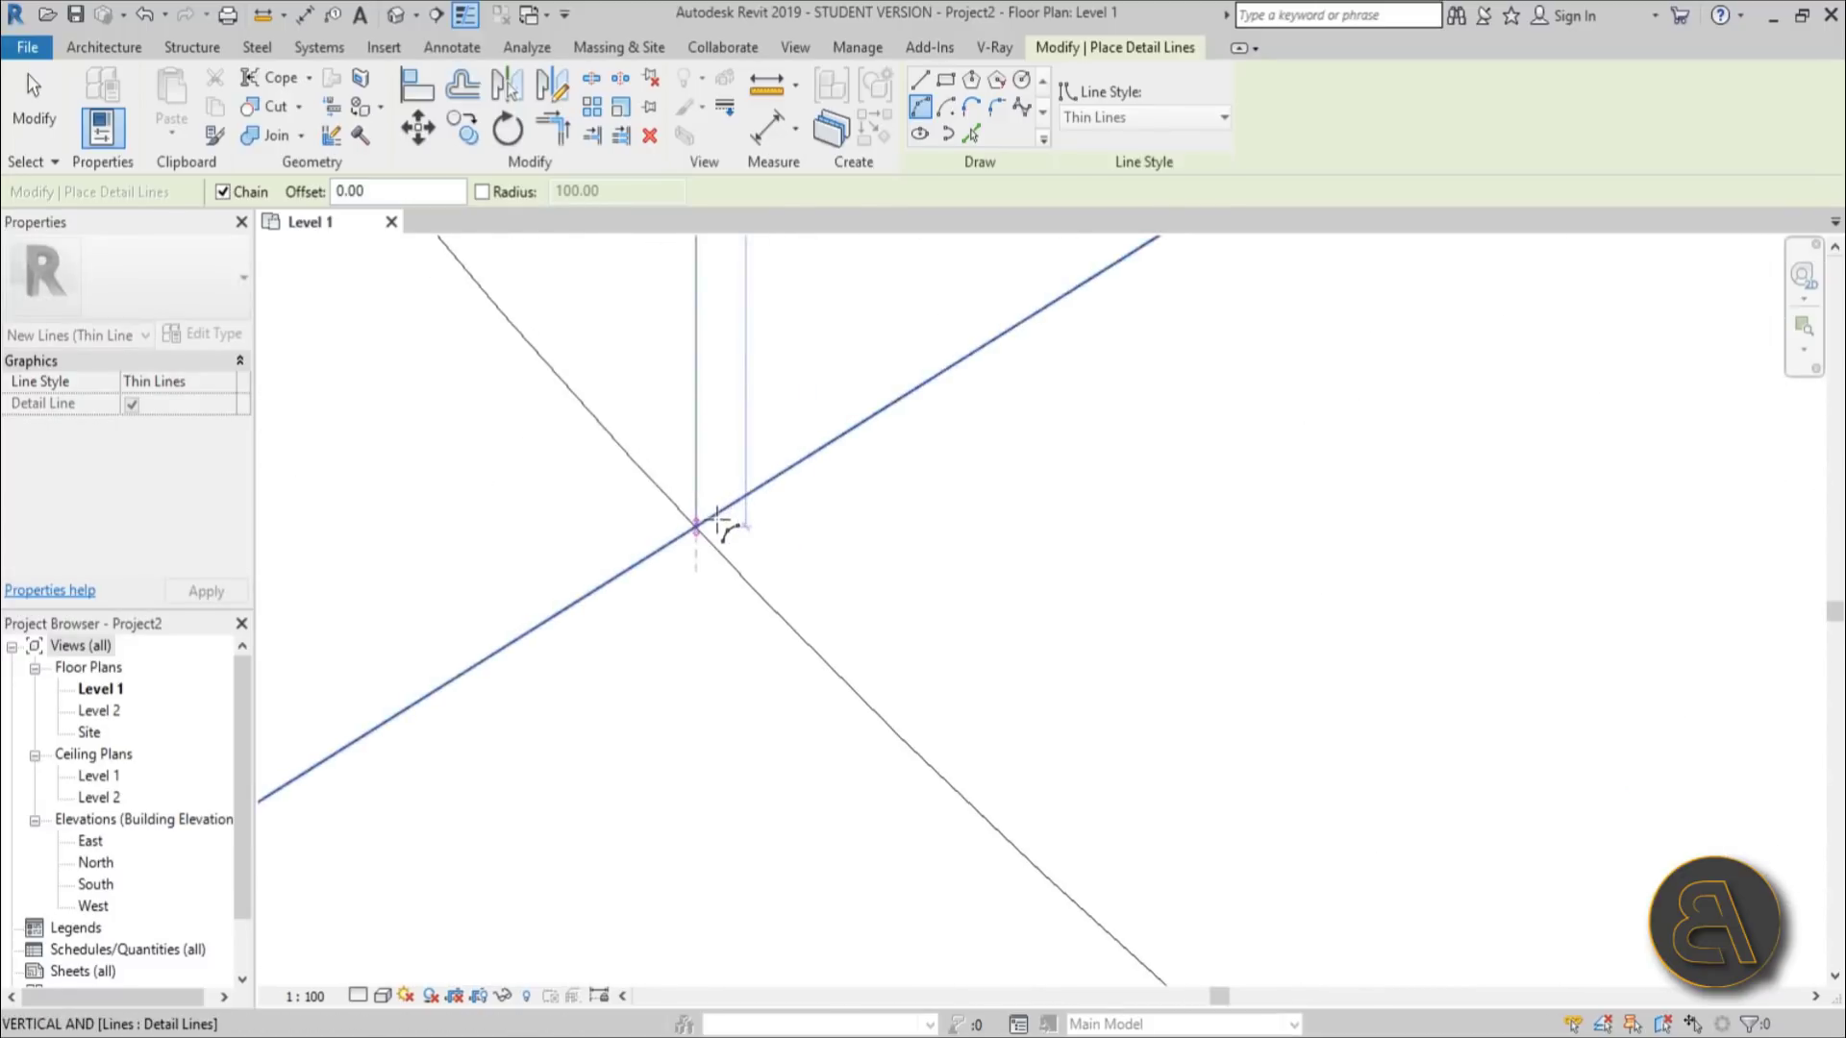
left_click(696, 527)
scroll(590, 536, "down", 4)
scroll(591, 538, "down", 3)
scroll(651, 664, "up", 4)
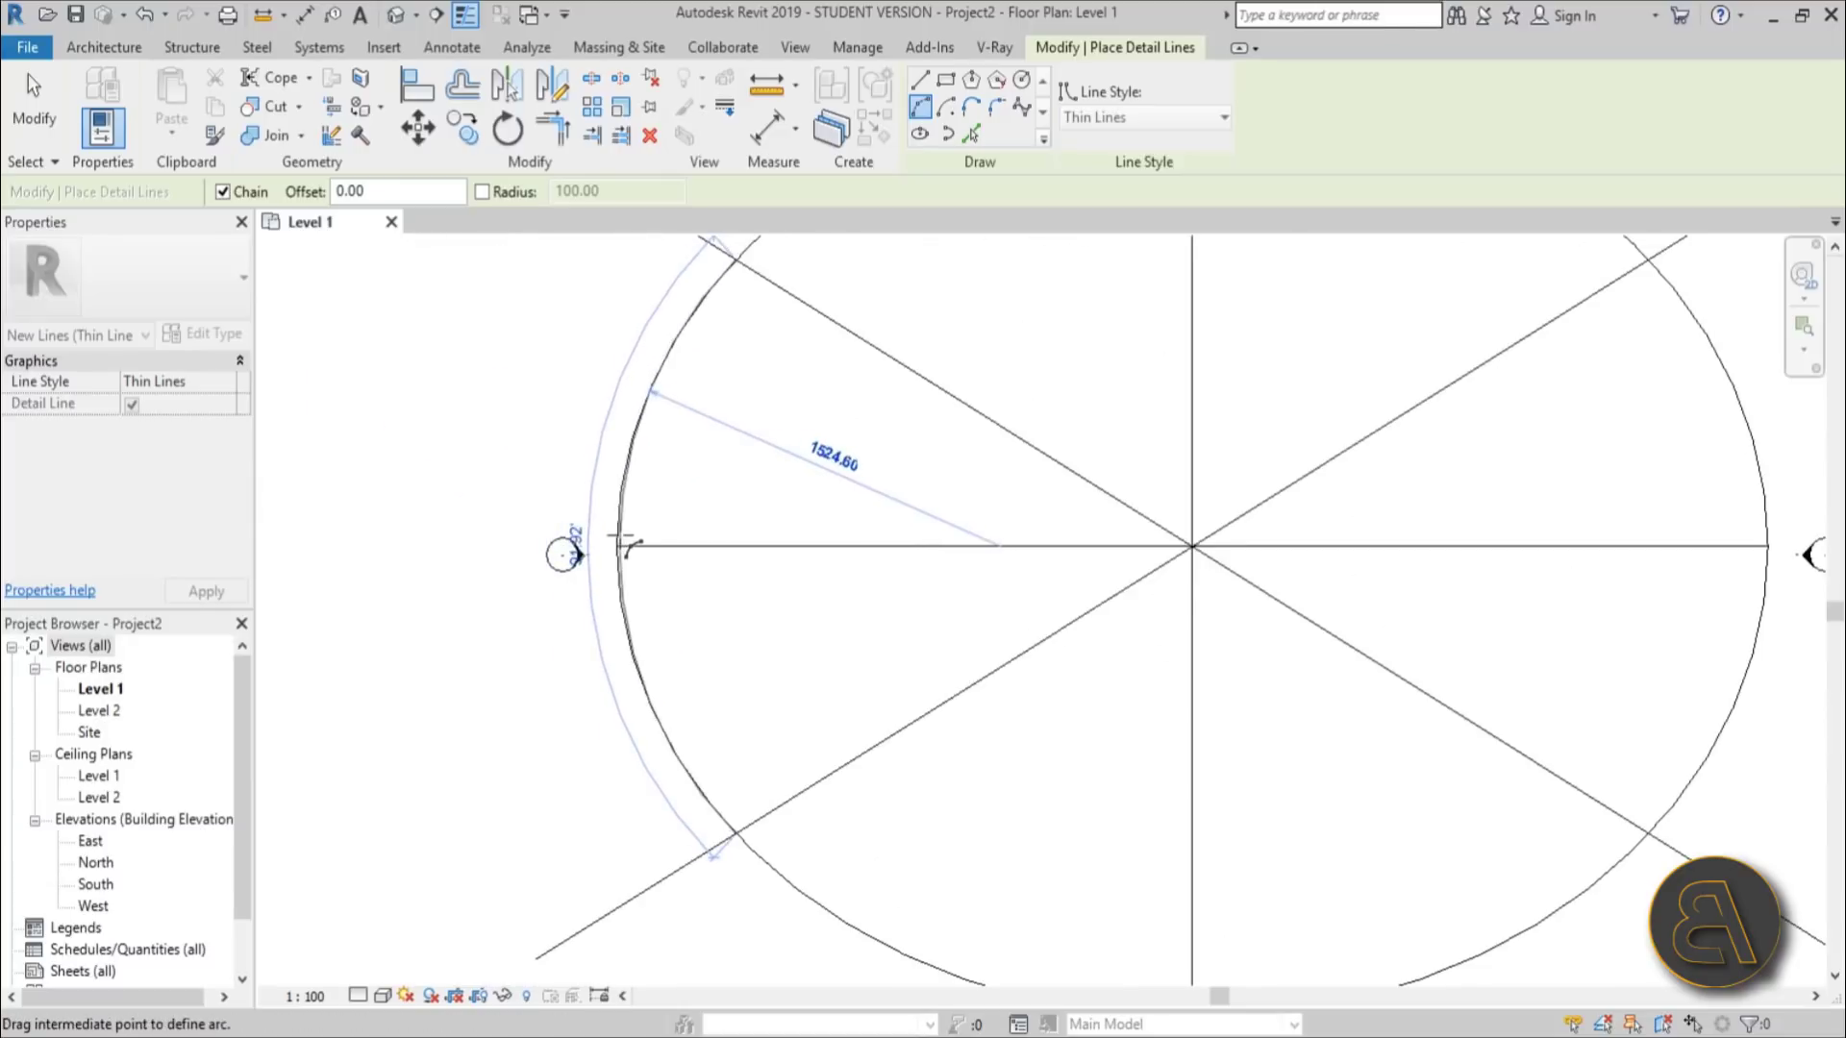
left_click(621, 541)
scroll(680, 660, "down", 3)
scroll(685, 661, "up", 1)
key("Escape")
key("Escape")
Step: Mirror the left arc about the ellipse's vertical centre line
left_click(598, 639)
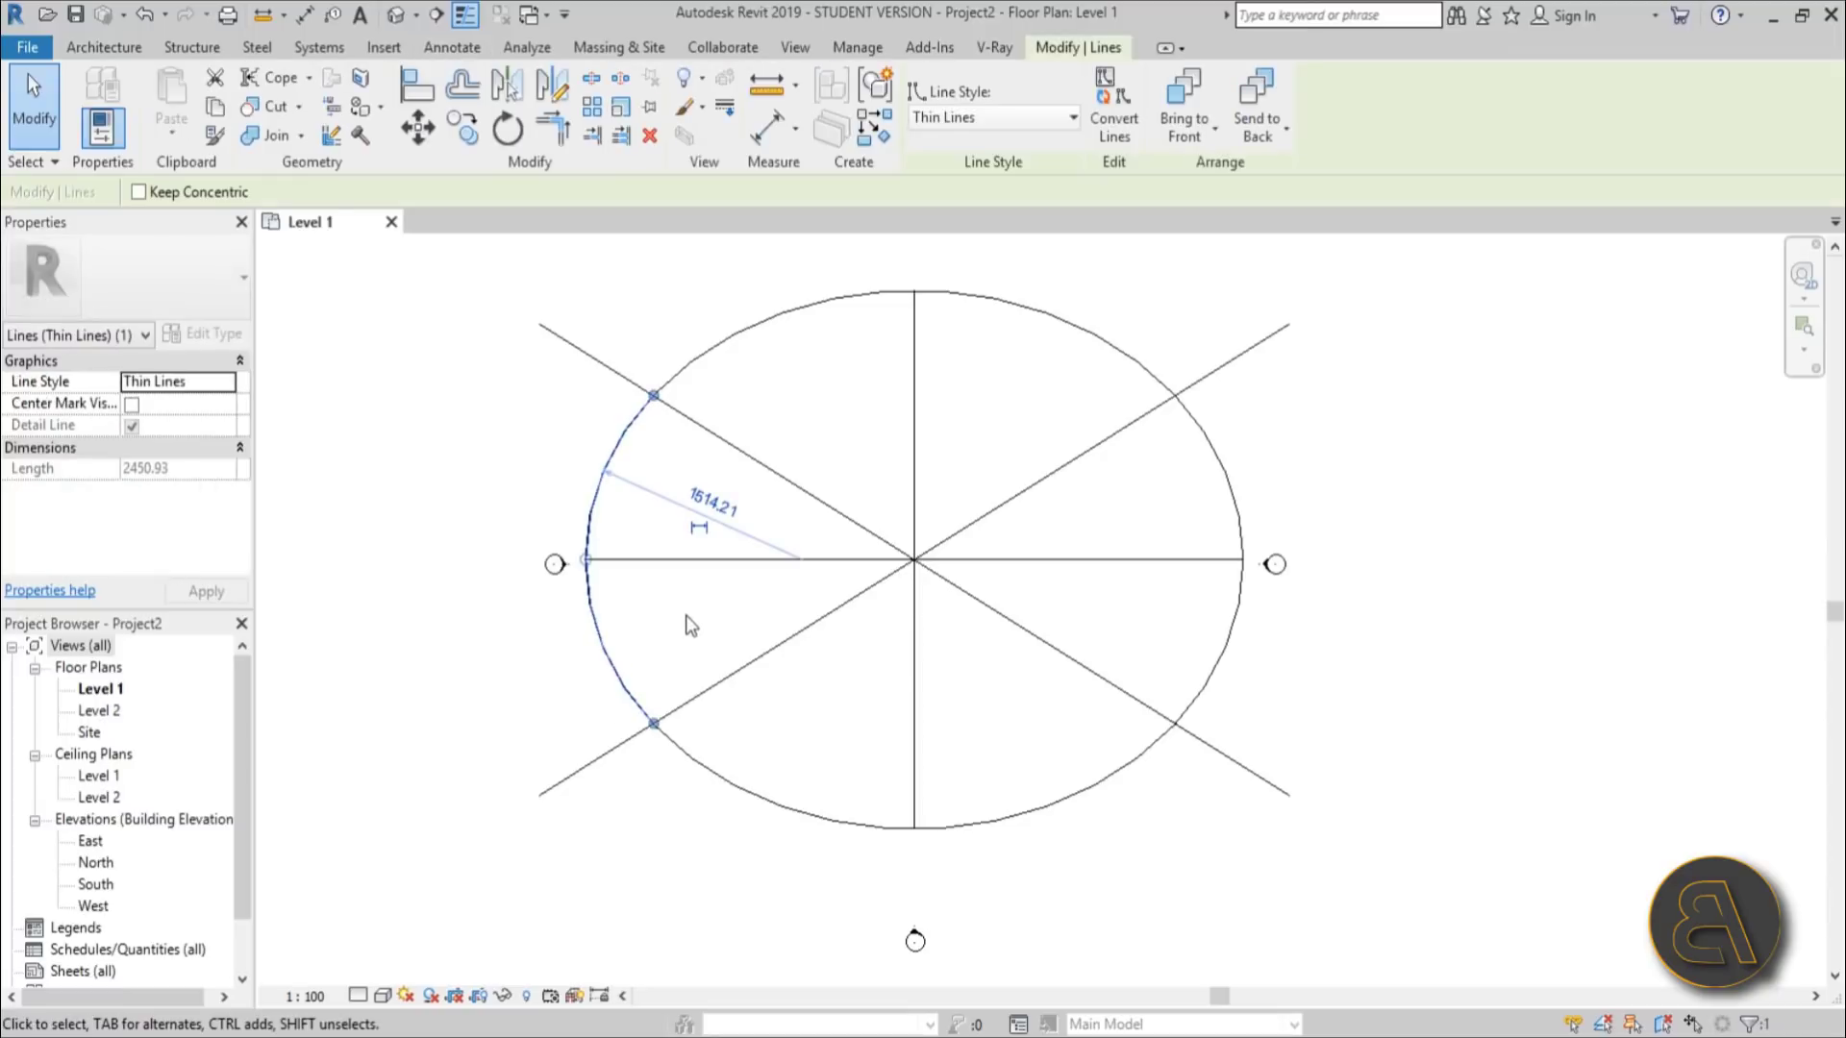
key("Escape")
left_click(910, 650)
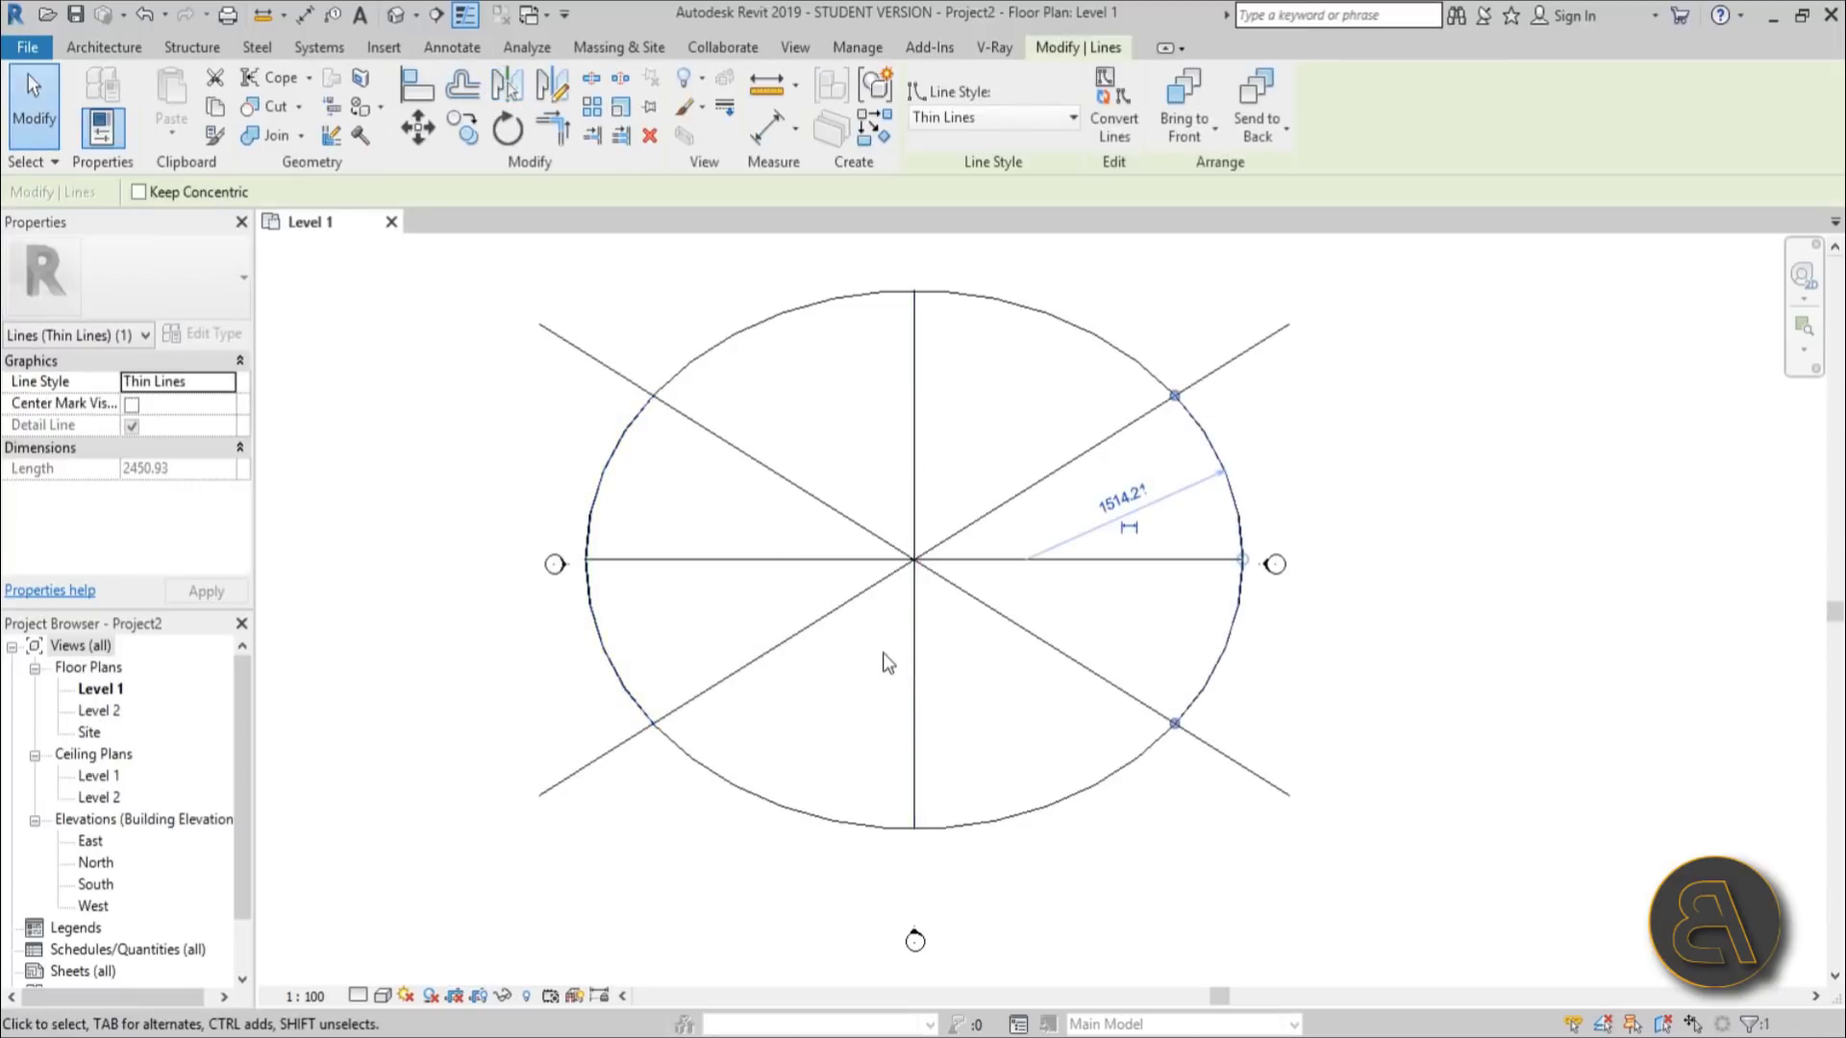
key("Escape")
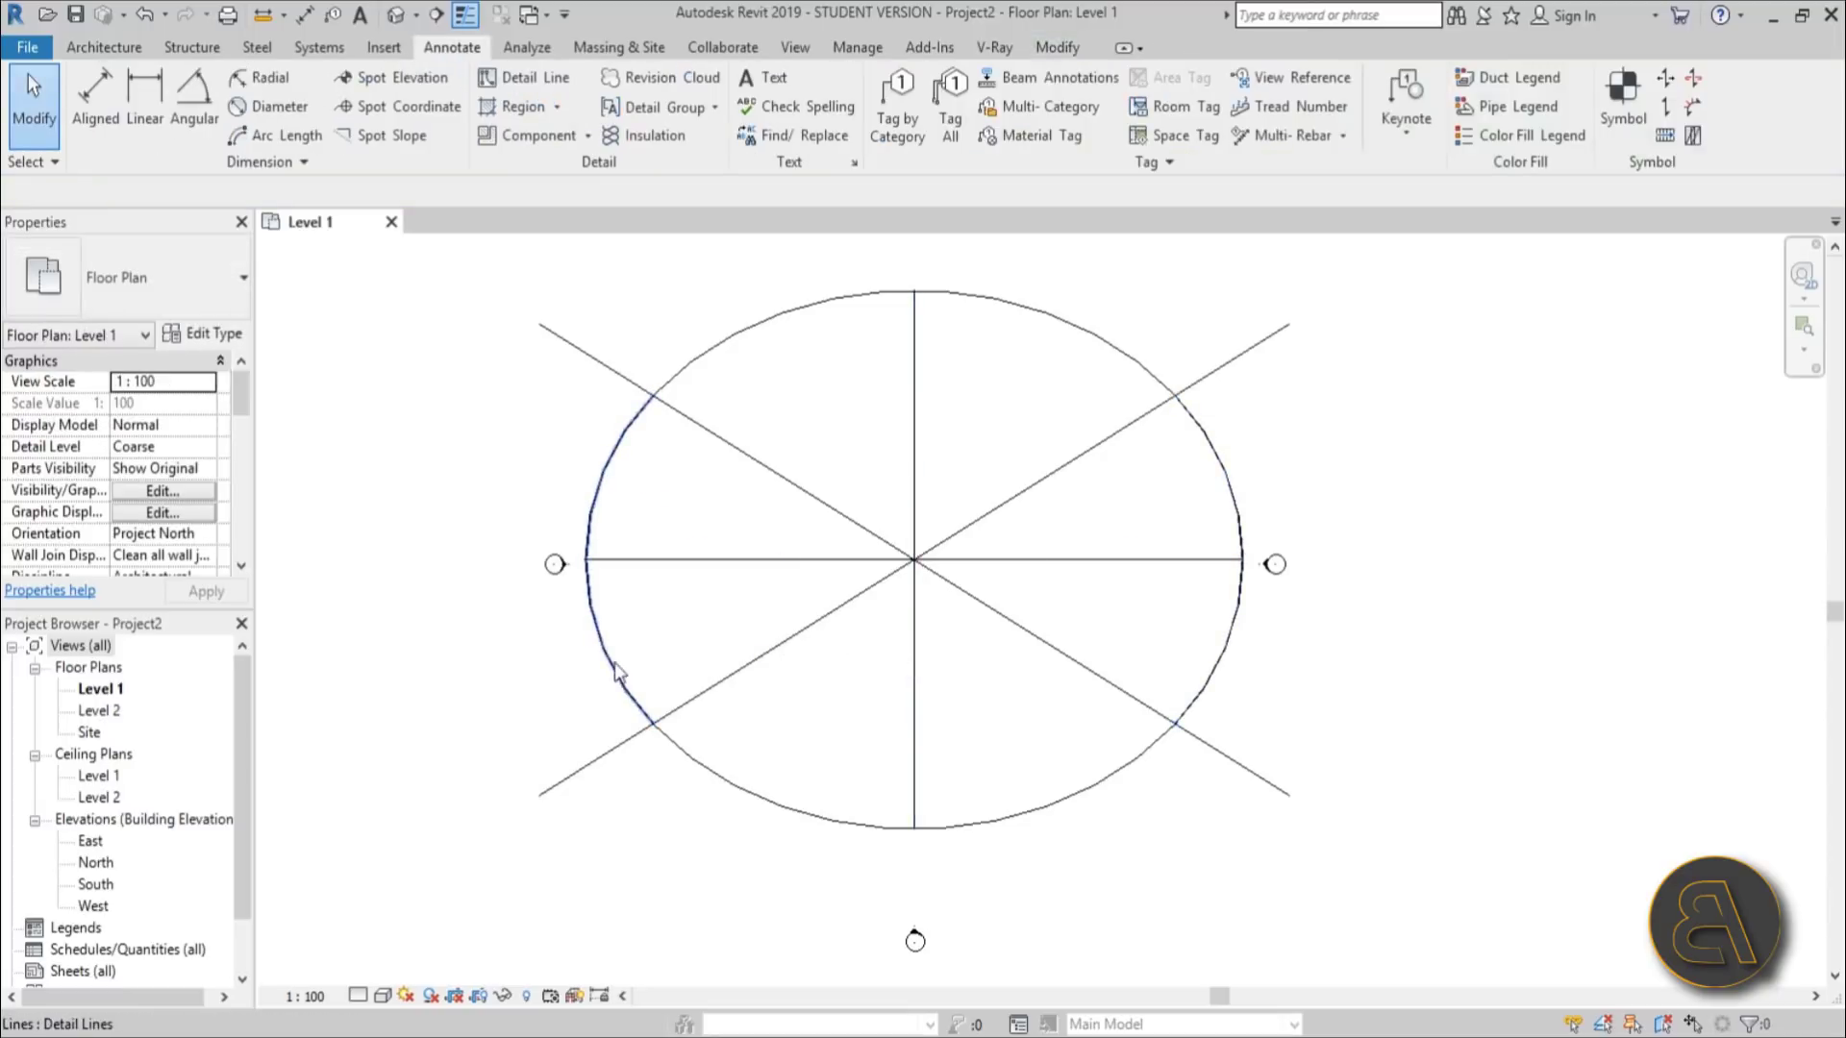
Step: Draw an arc detail line of about 2644 cm radius along the ellipse's bottom, joining the lower ends of the two side arcs tangentially
left_click(524, 79)
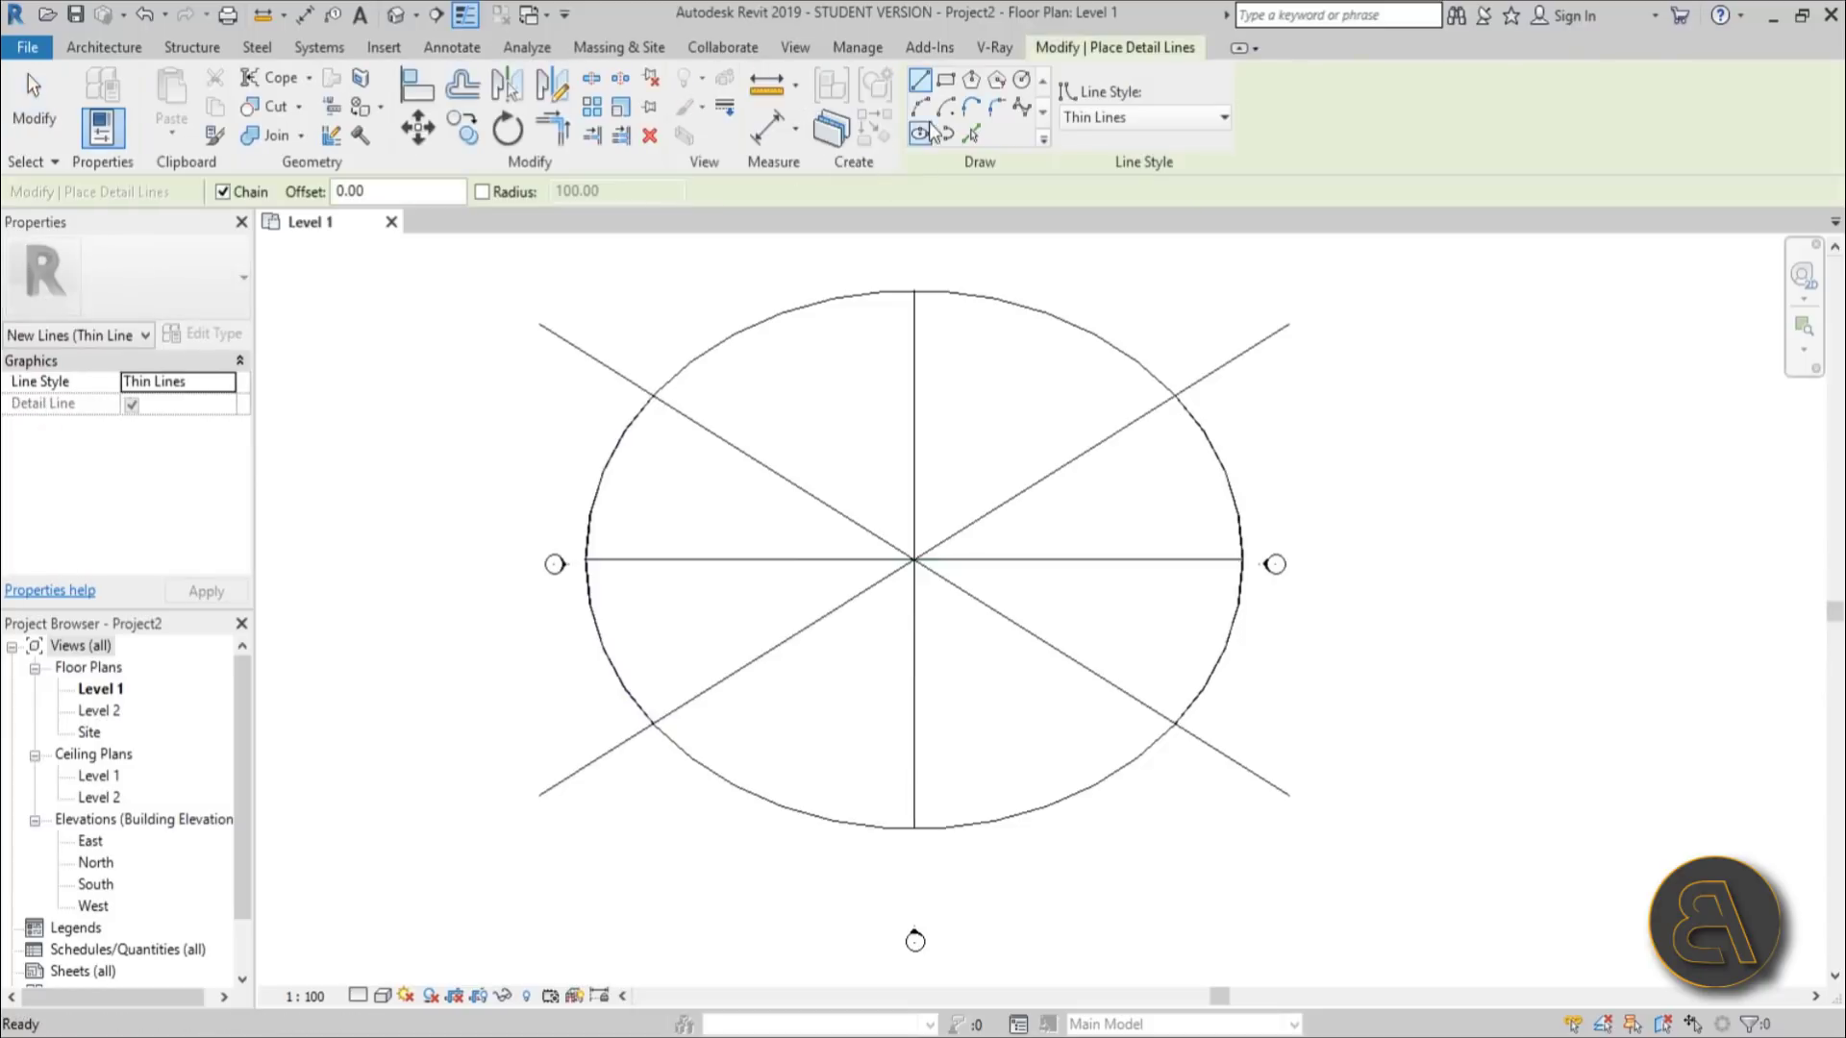
left_click(921, 108)
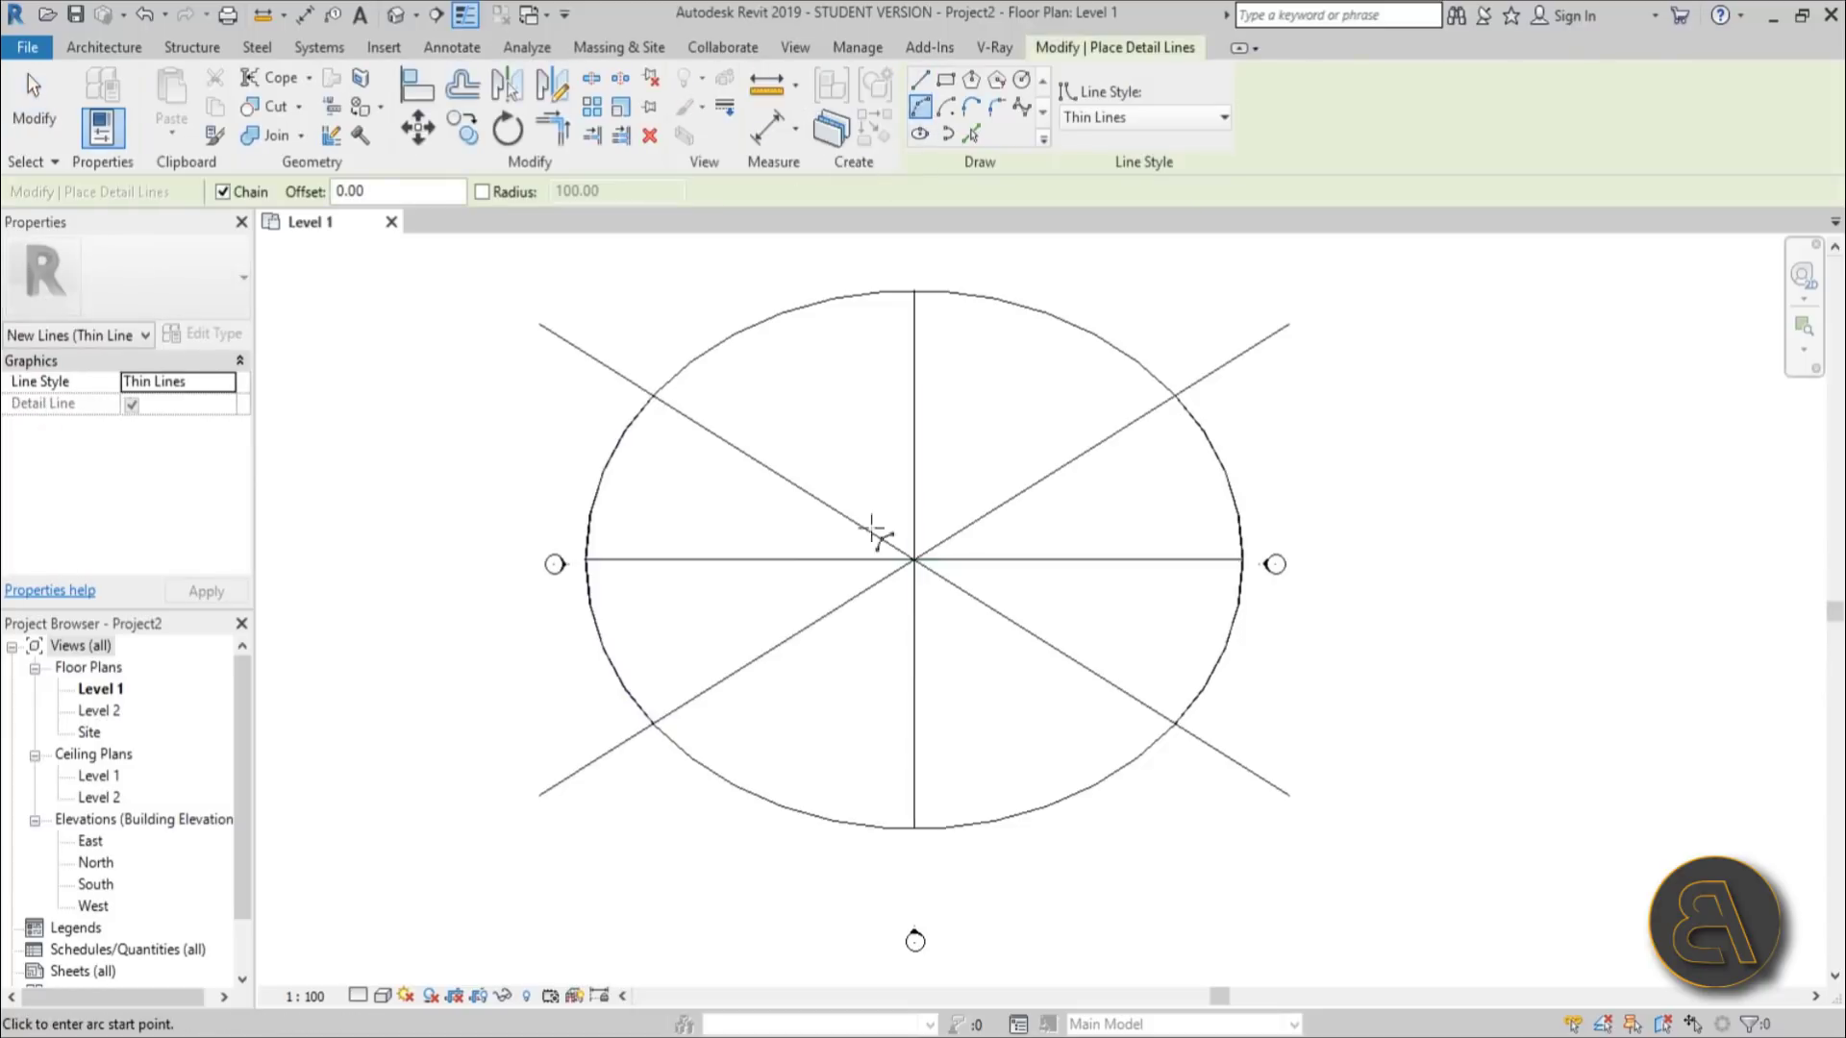
left_click(654, 726)
left_click(1176, 726)
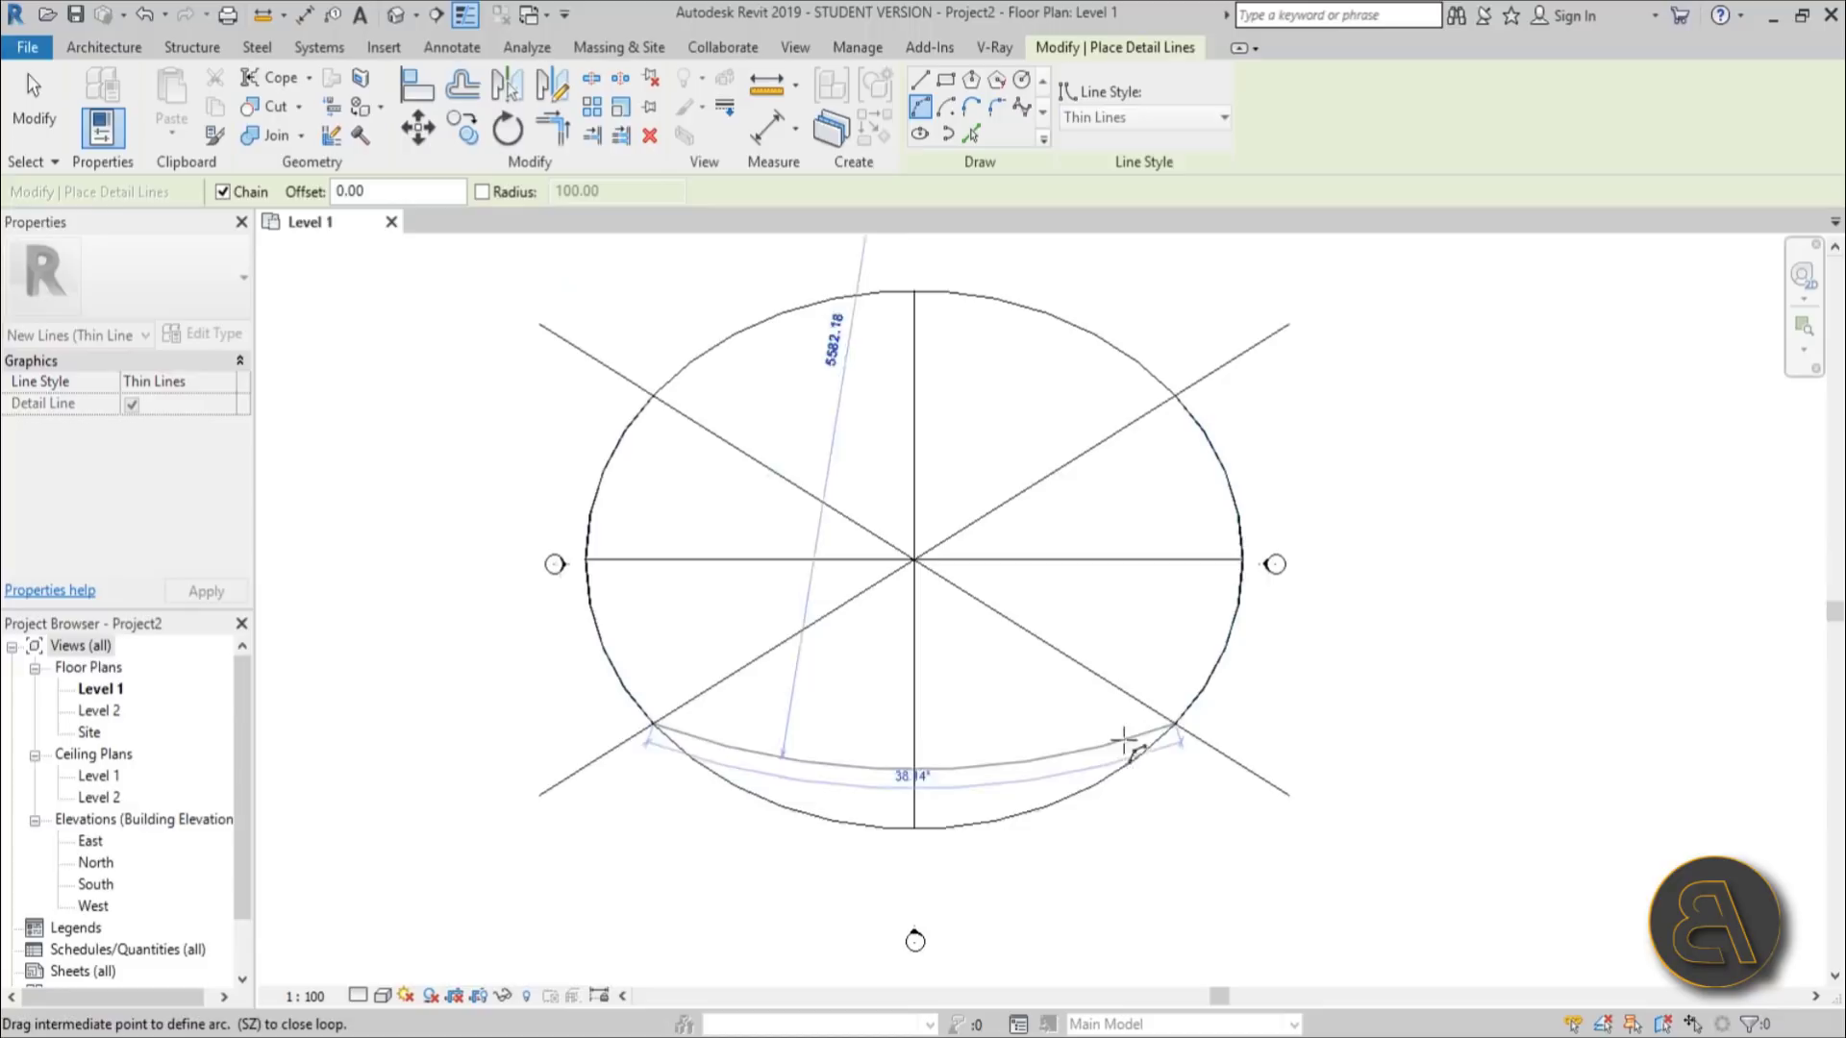
scroll(945, 825, "up", 3)
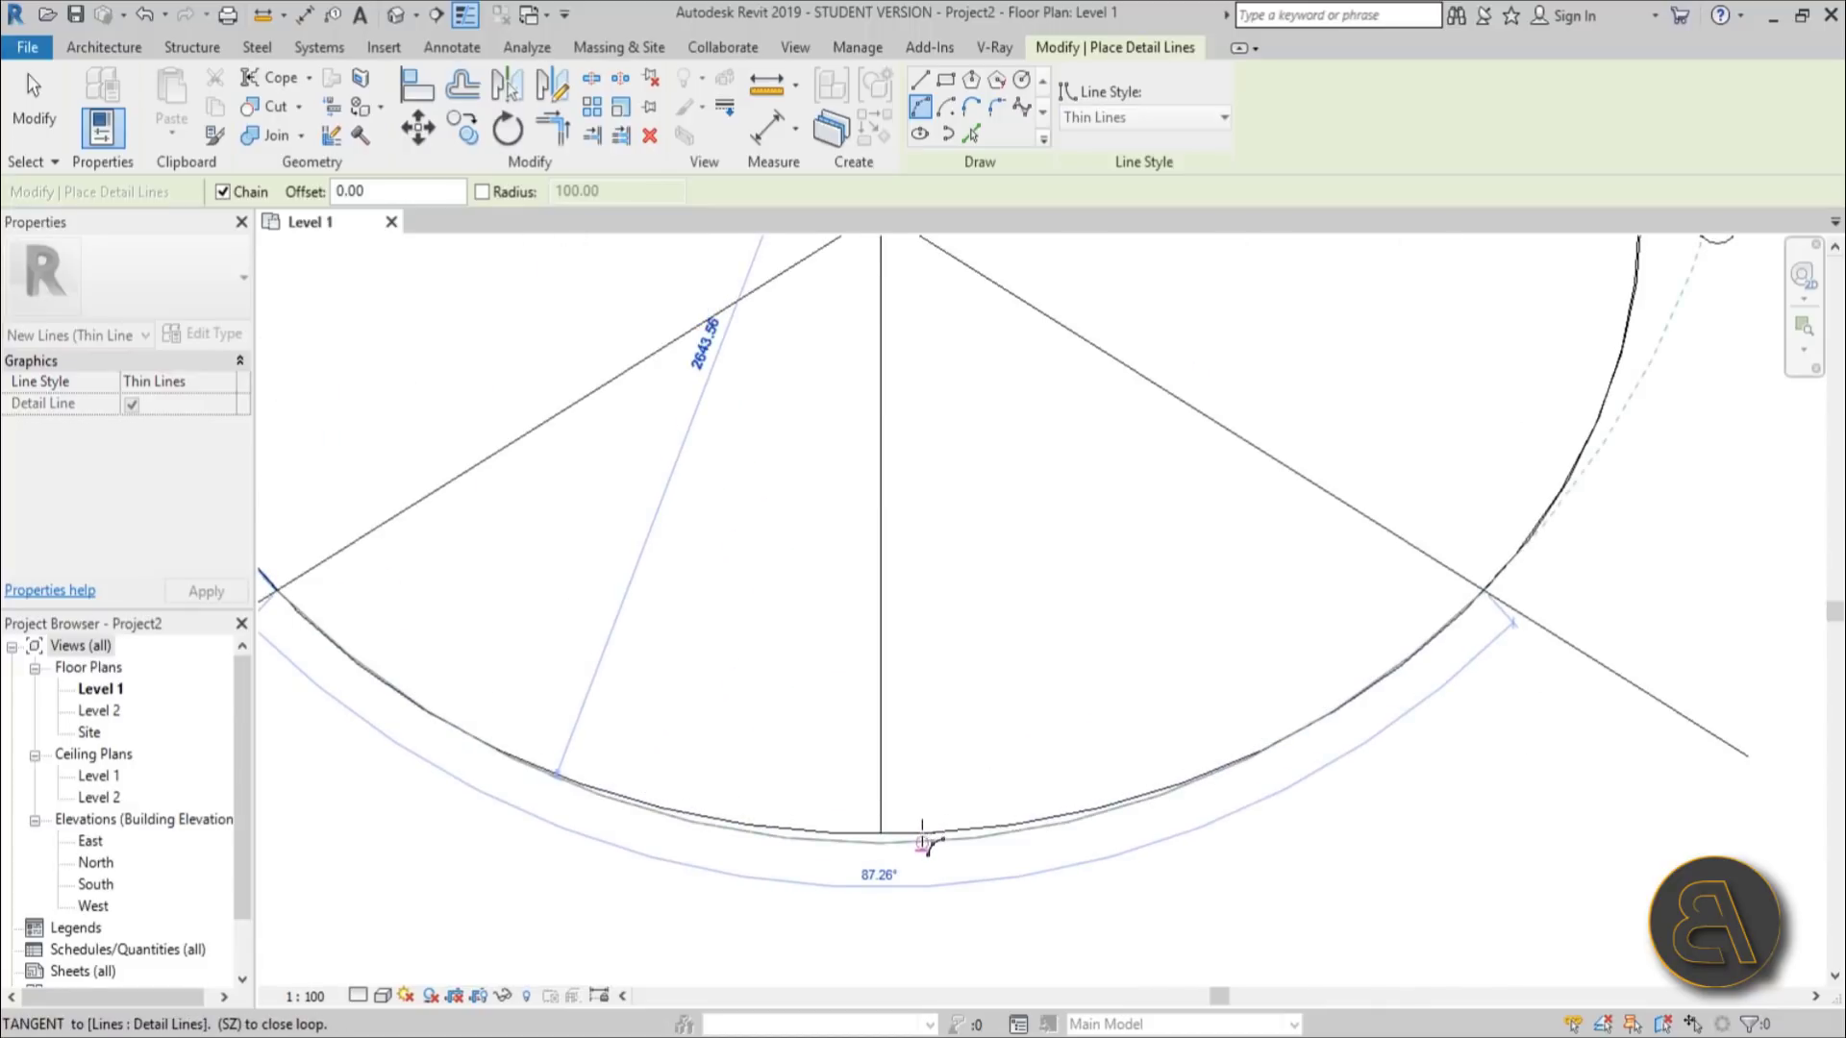
scroll(924, 844, "down", 4)
left_click(923, 844)
key("Escape")
key("Escape")
Step: Delete the original ellipse and draw a tangent arc detail line of about 2644 cm radius between the upper ends of the side arcs
left_click(972, 305)
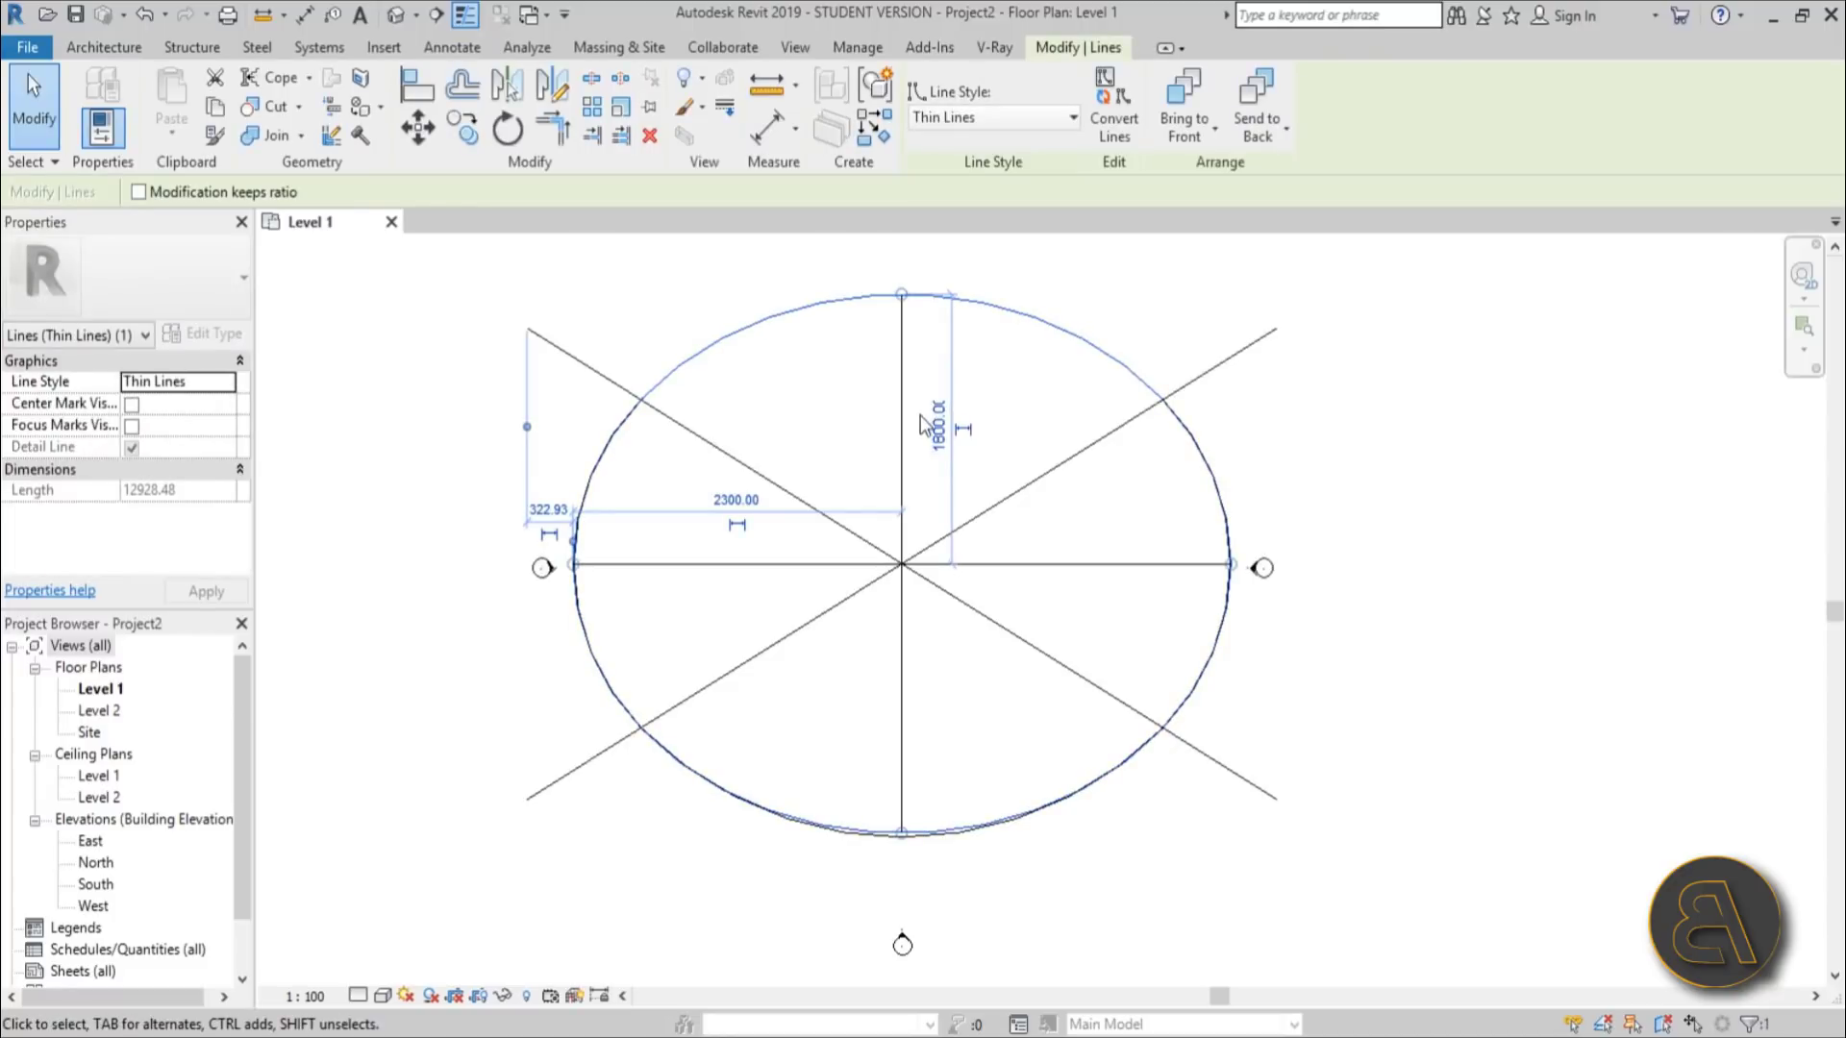
key("Delete")
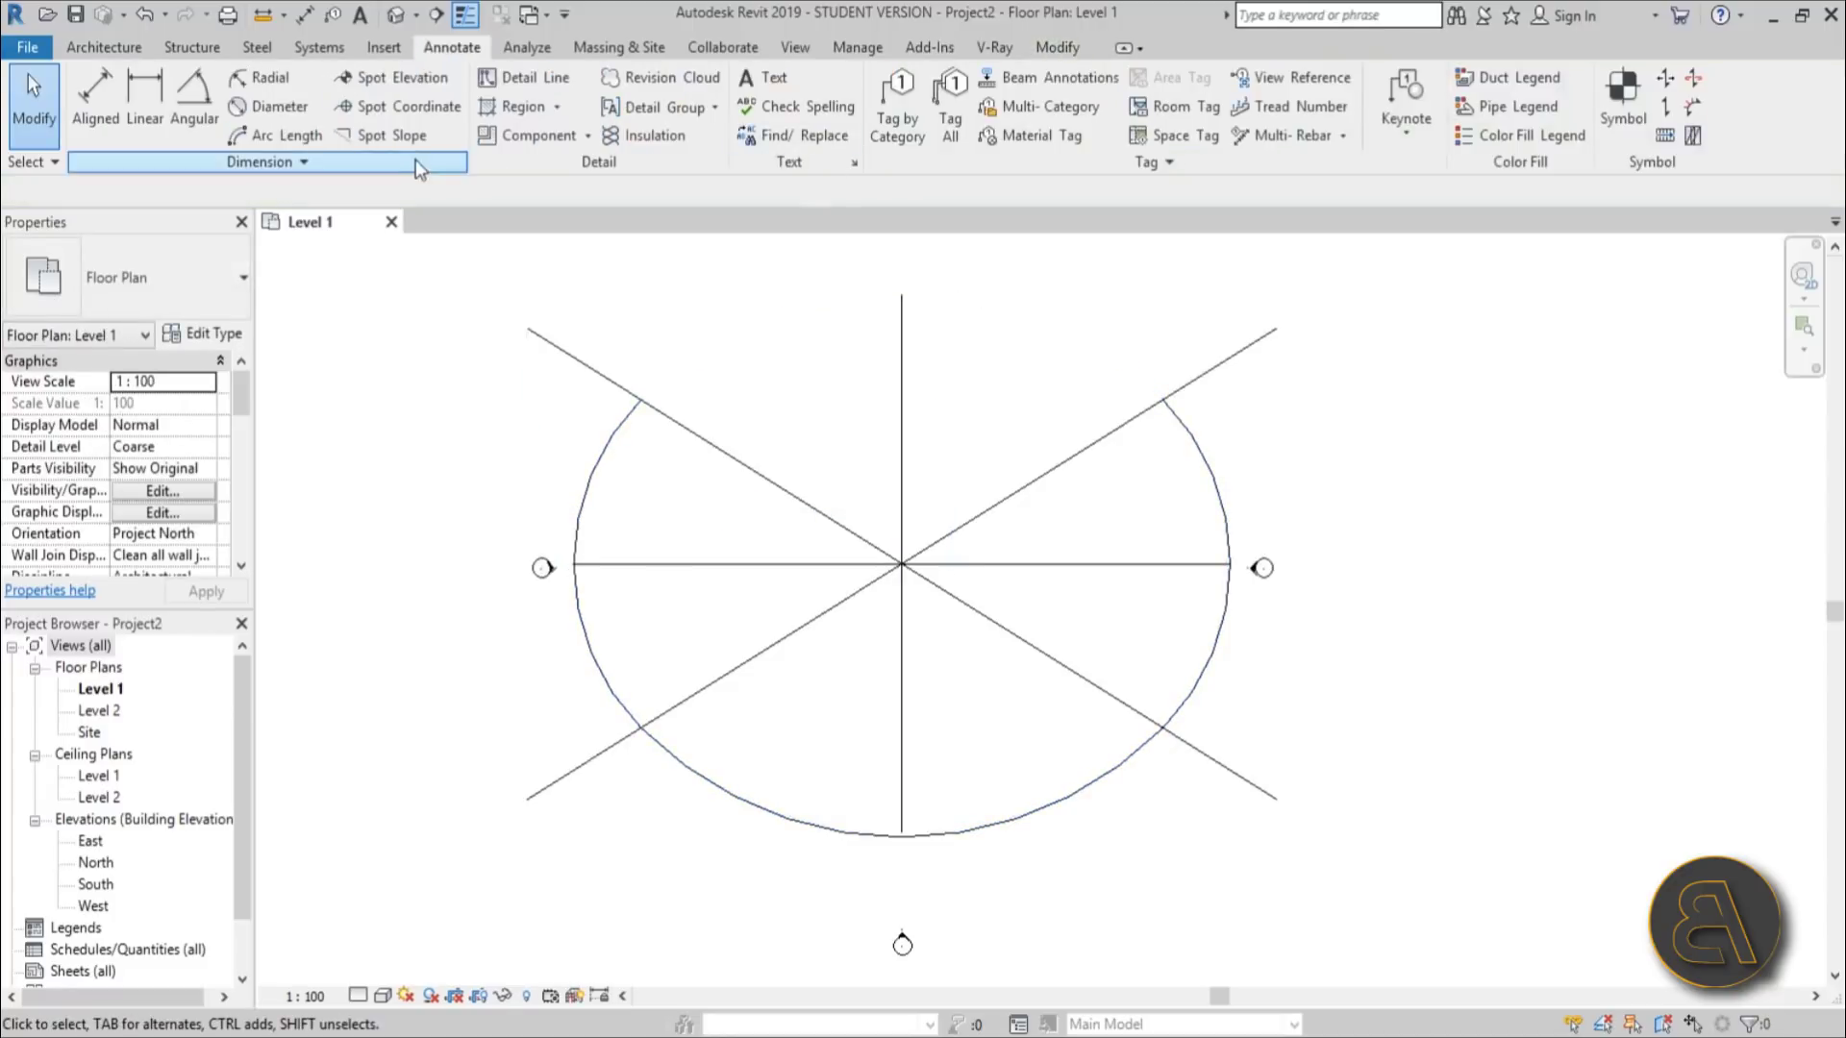
left_click(524, 77)
left_click(920, 106)
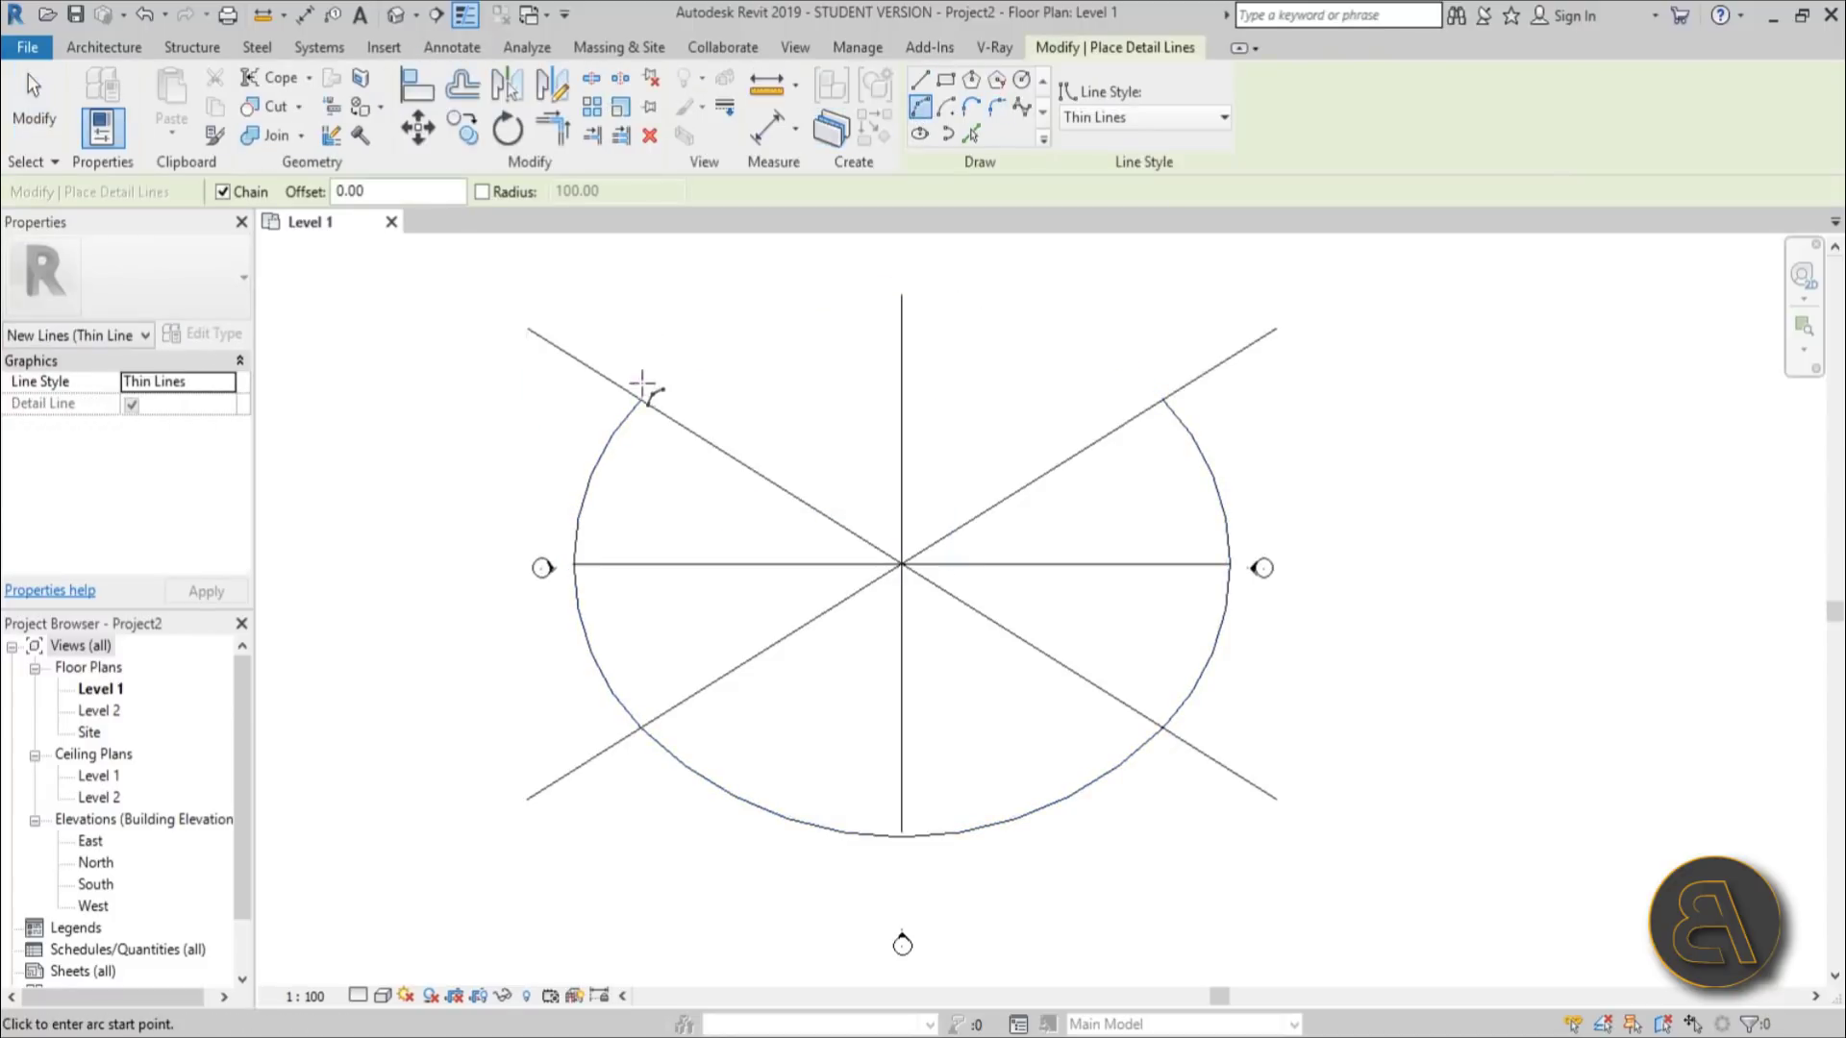
left_click(641, 399)
left_click(1171, 399)
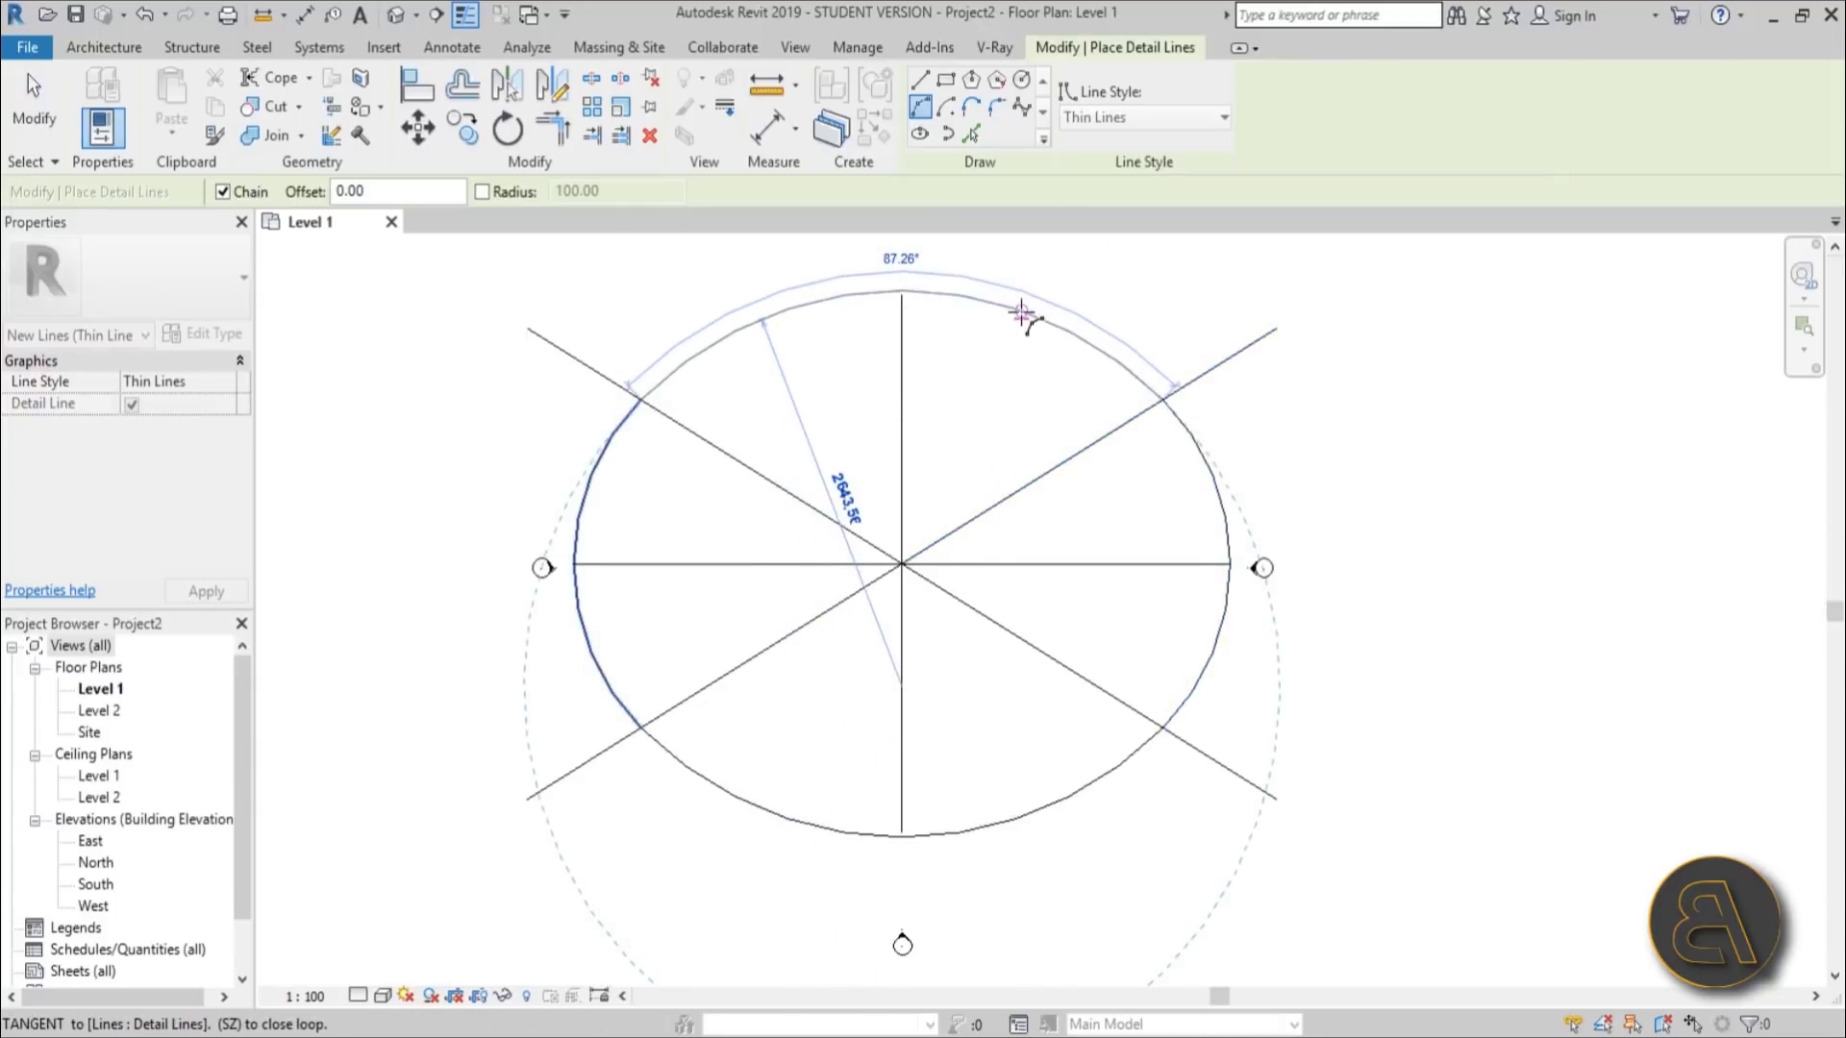
key("Escape")
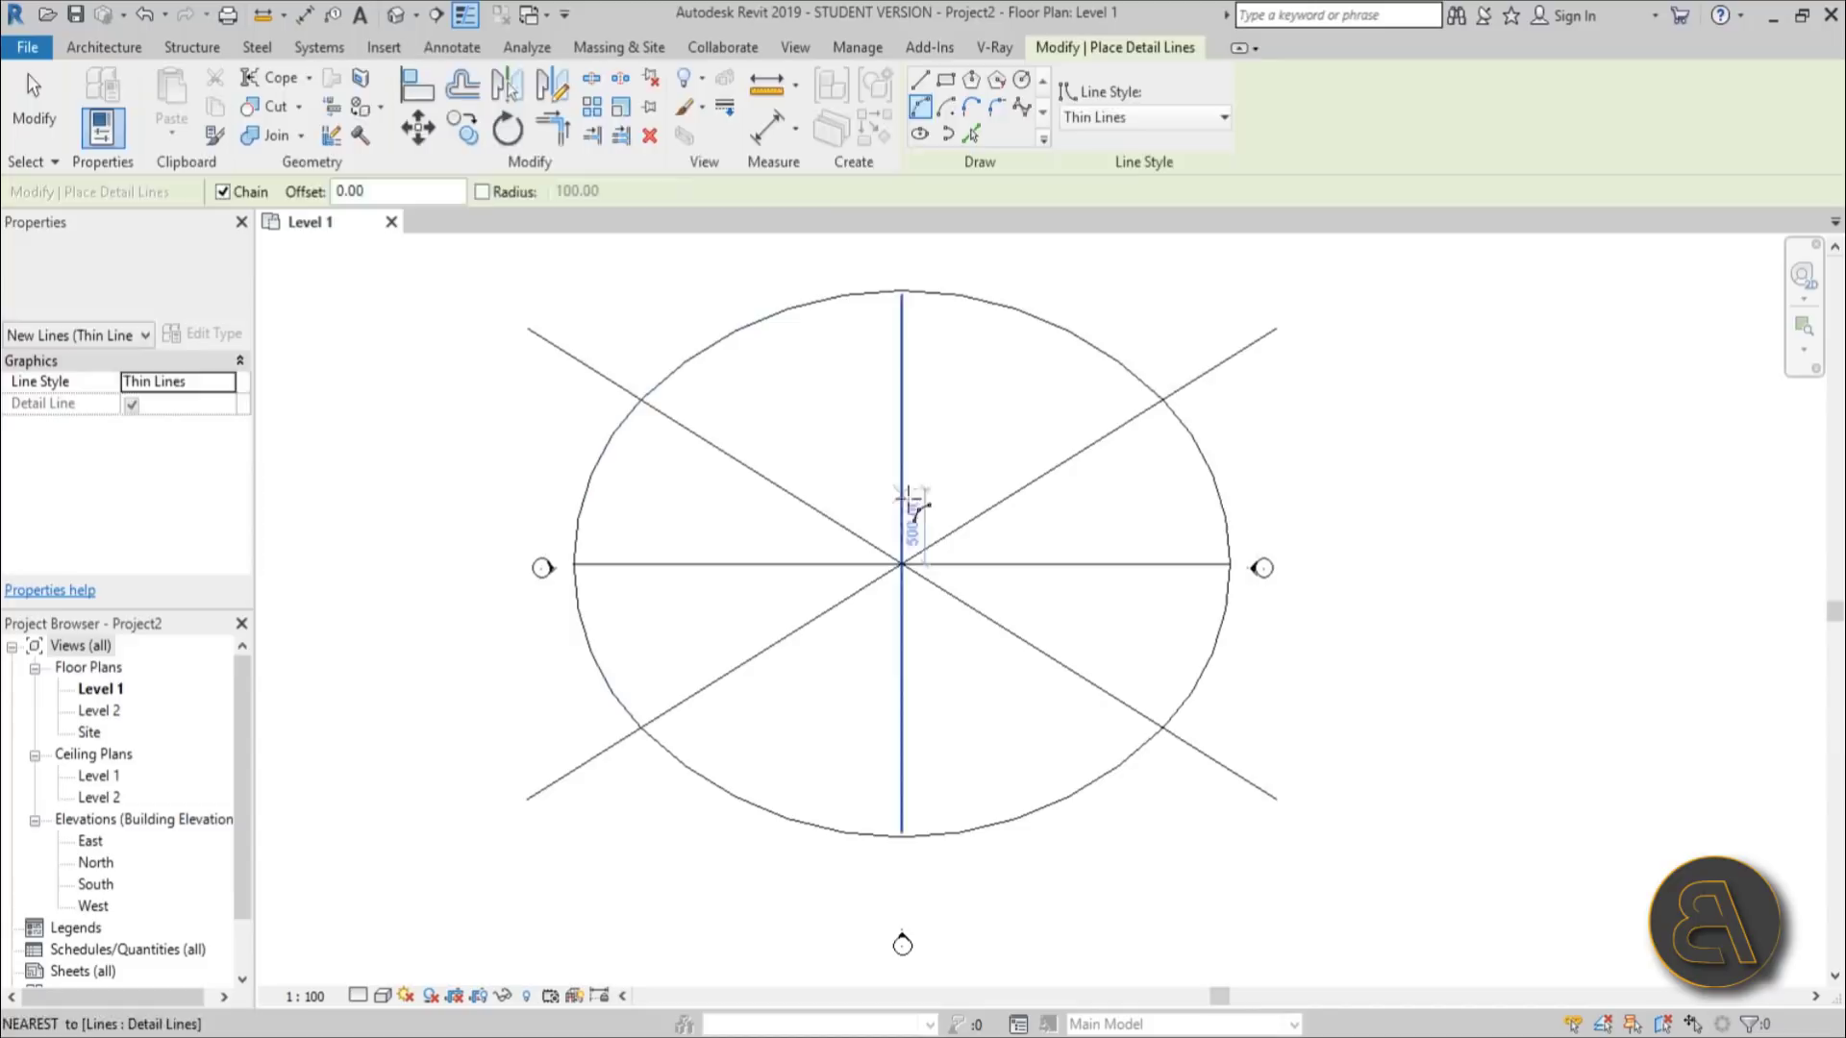
key("Escape")
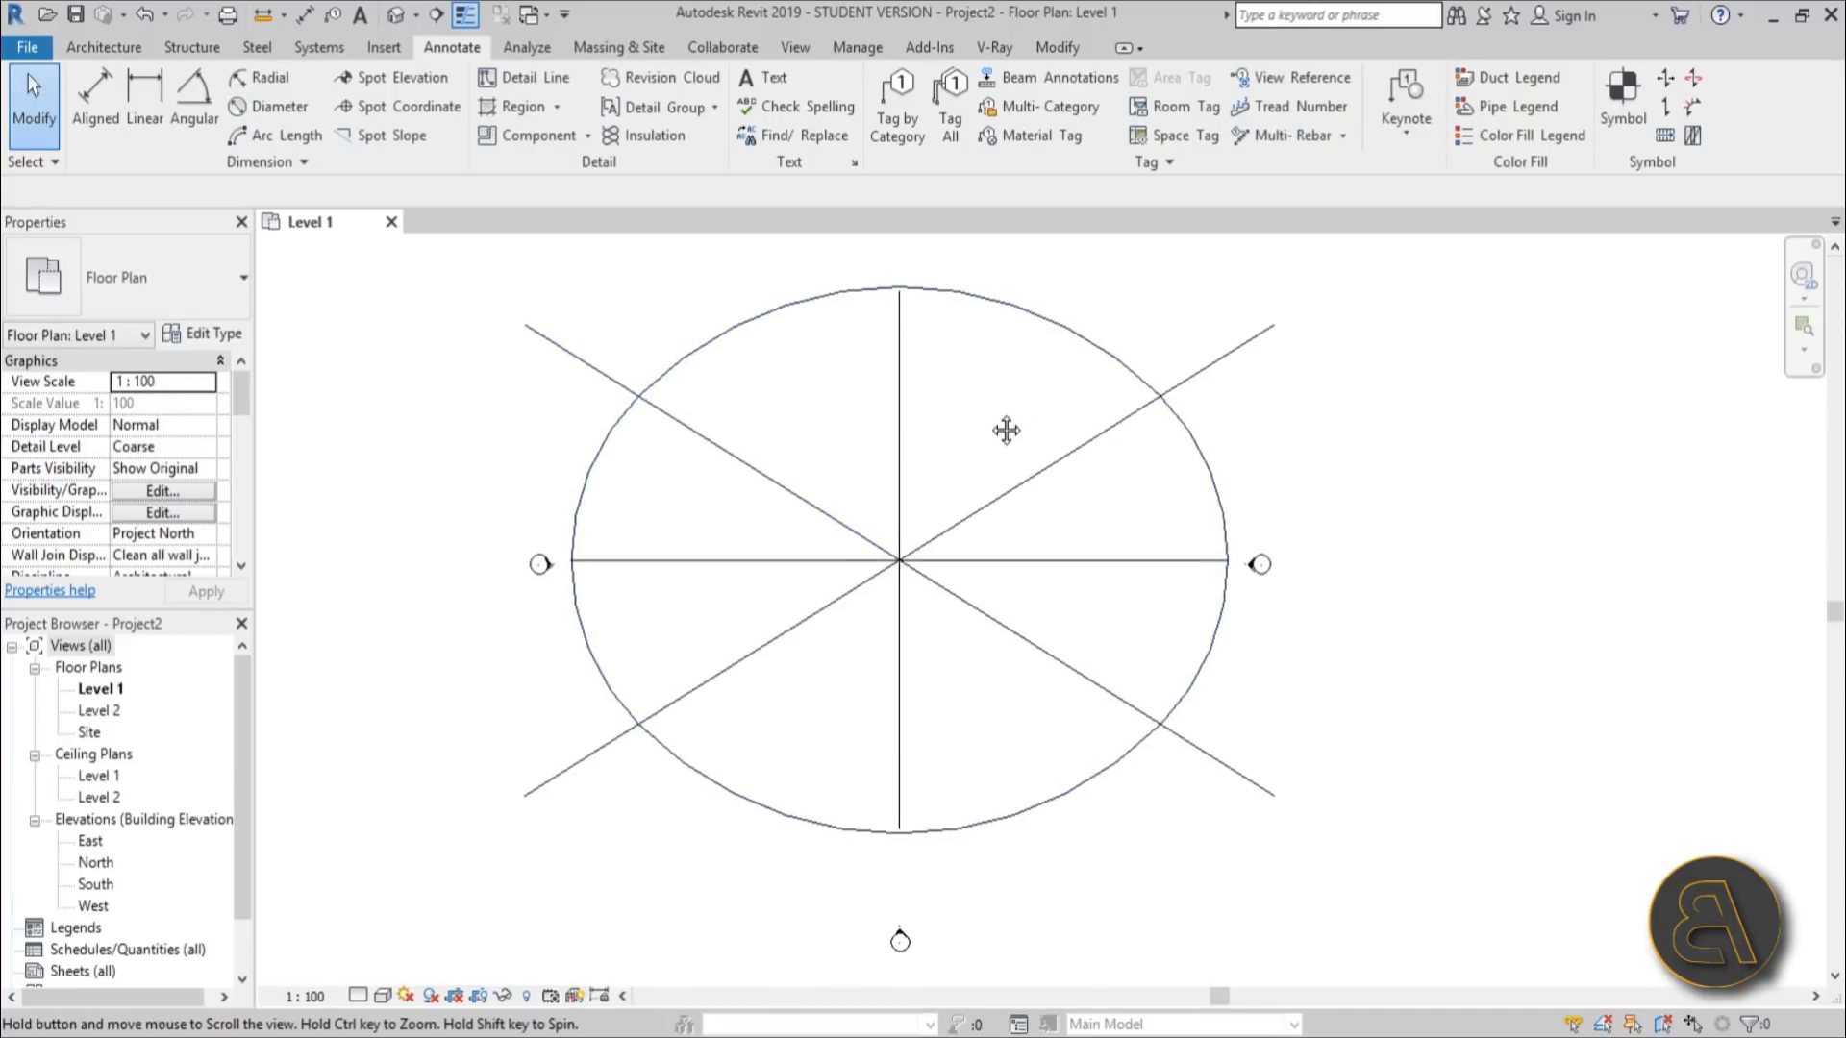
Step: Examine the traced outline by selecting its top, left, bottom and right arcs one after another
middle_click_drag(1006, 429, 986, 410)
left_click(805, 286)
left_click(596, 462)
left_click(576, 461)
left_click(752, 796)
left_click(1204, 606)
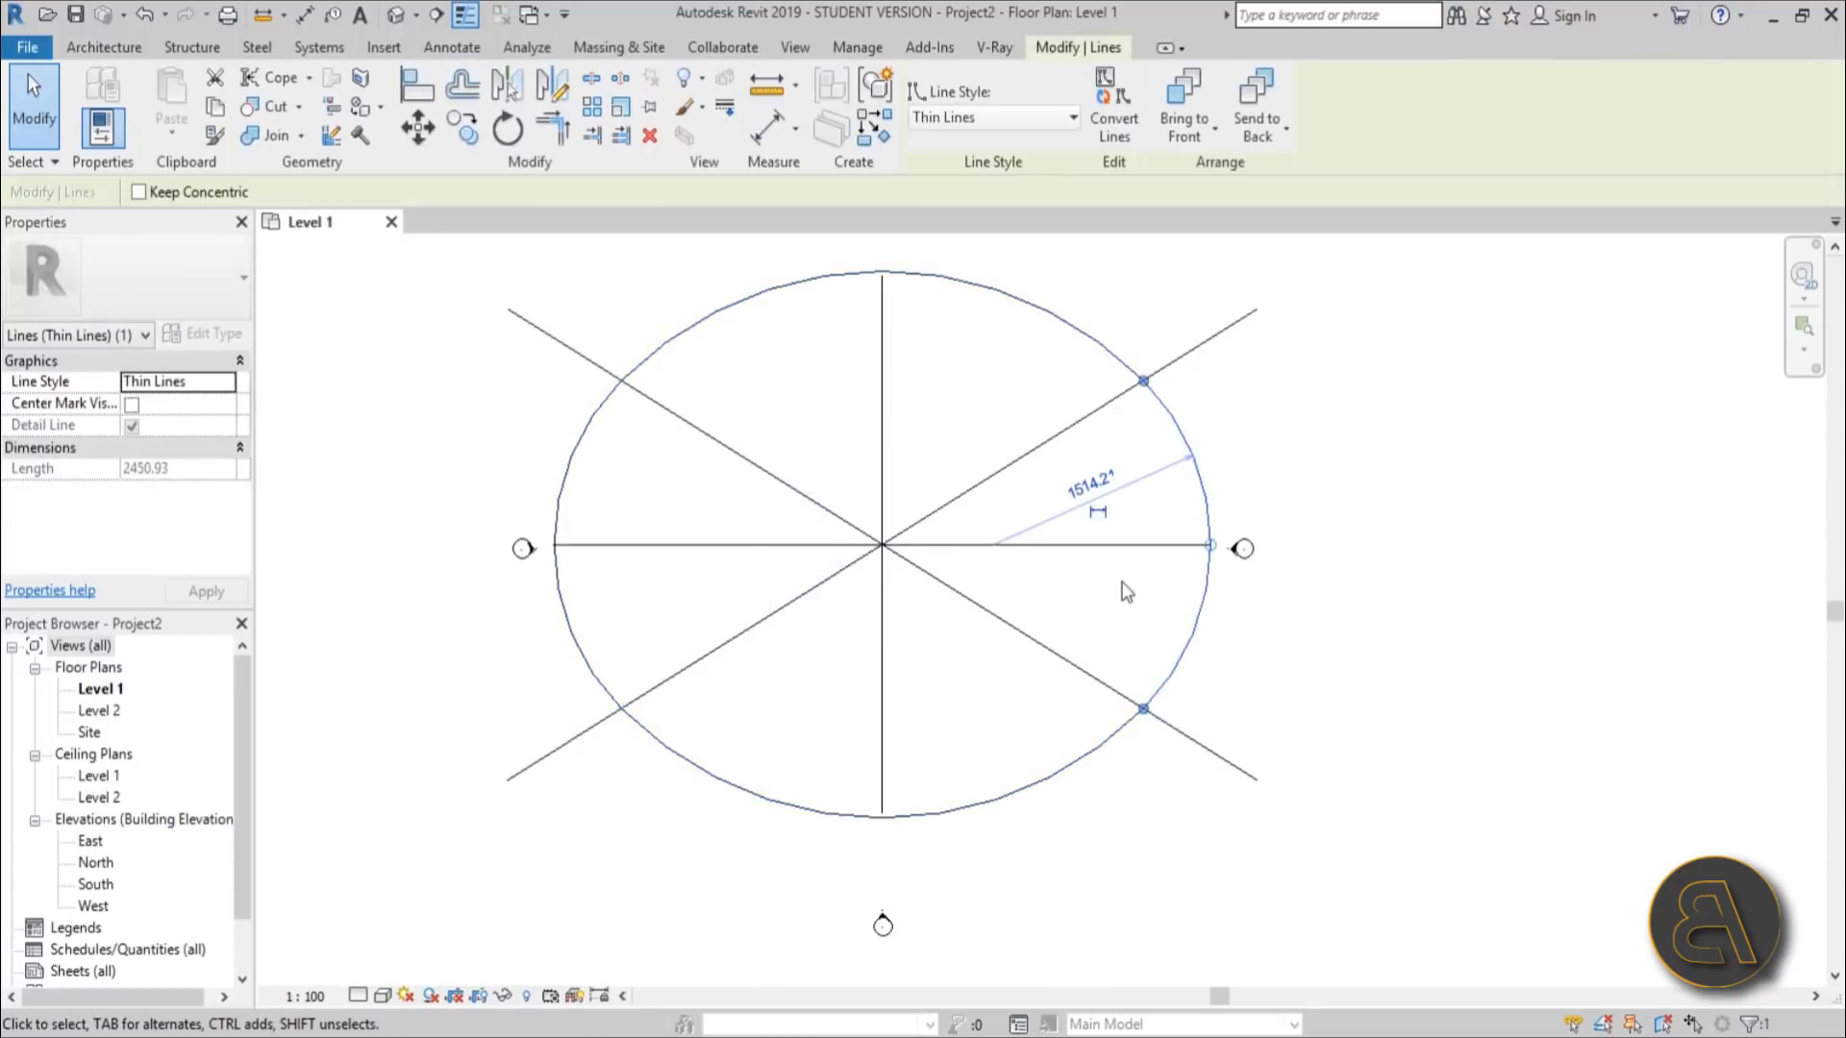
left_click(1125, 582)
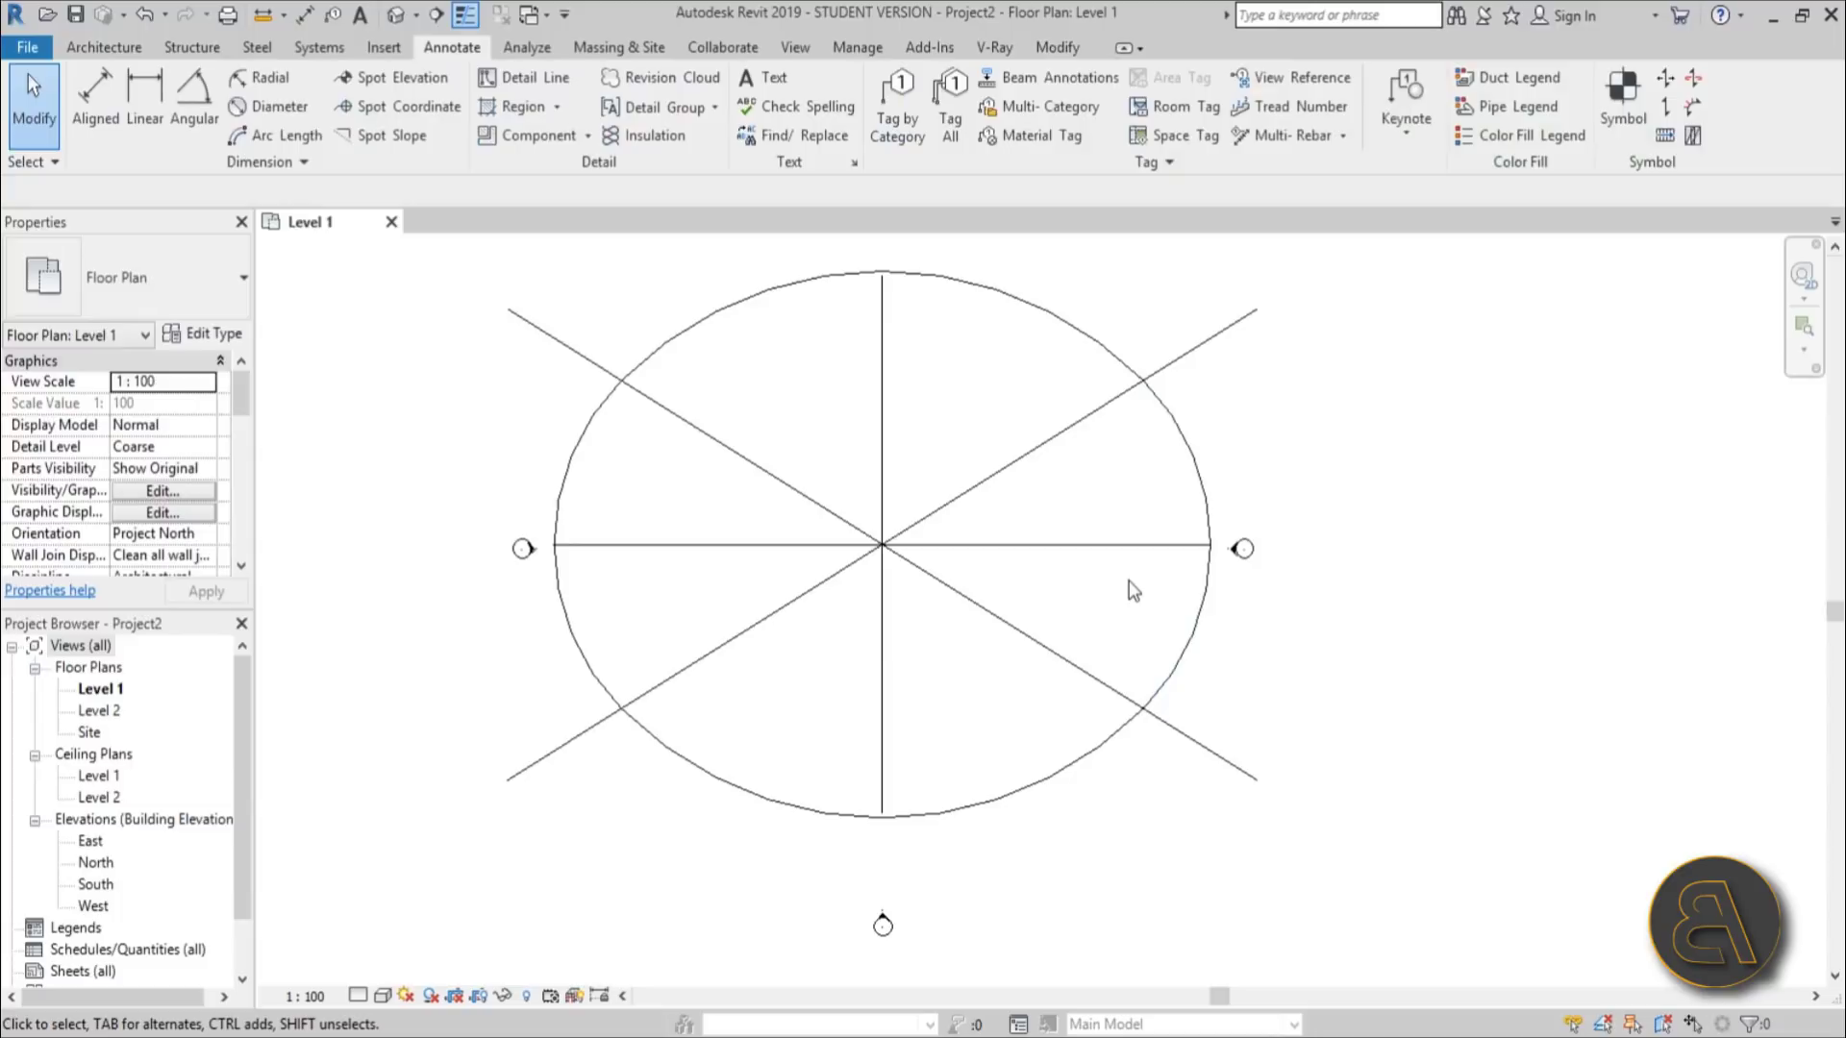
scroll(1119, 592, "down", 1)
middle_click_drag(1118, 604, 1100, 657)
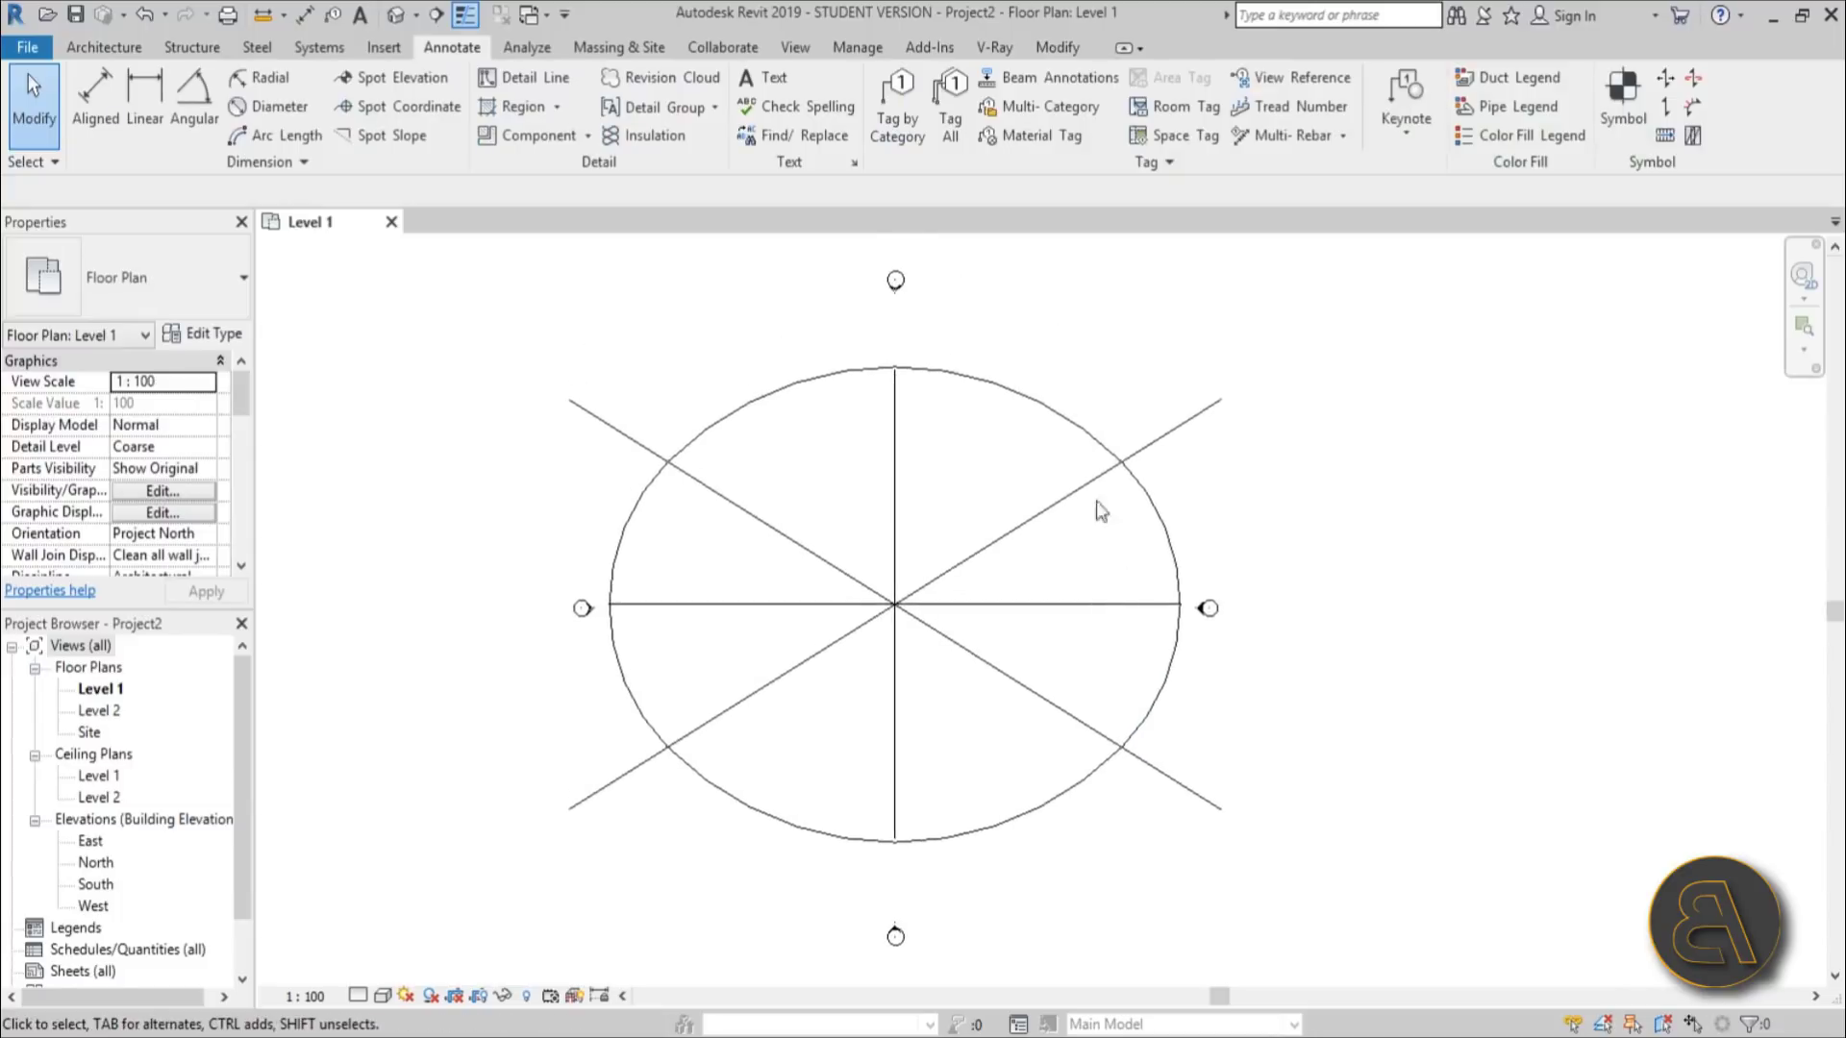
middle_click_drag(1103, 901, 1079, 885)
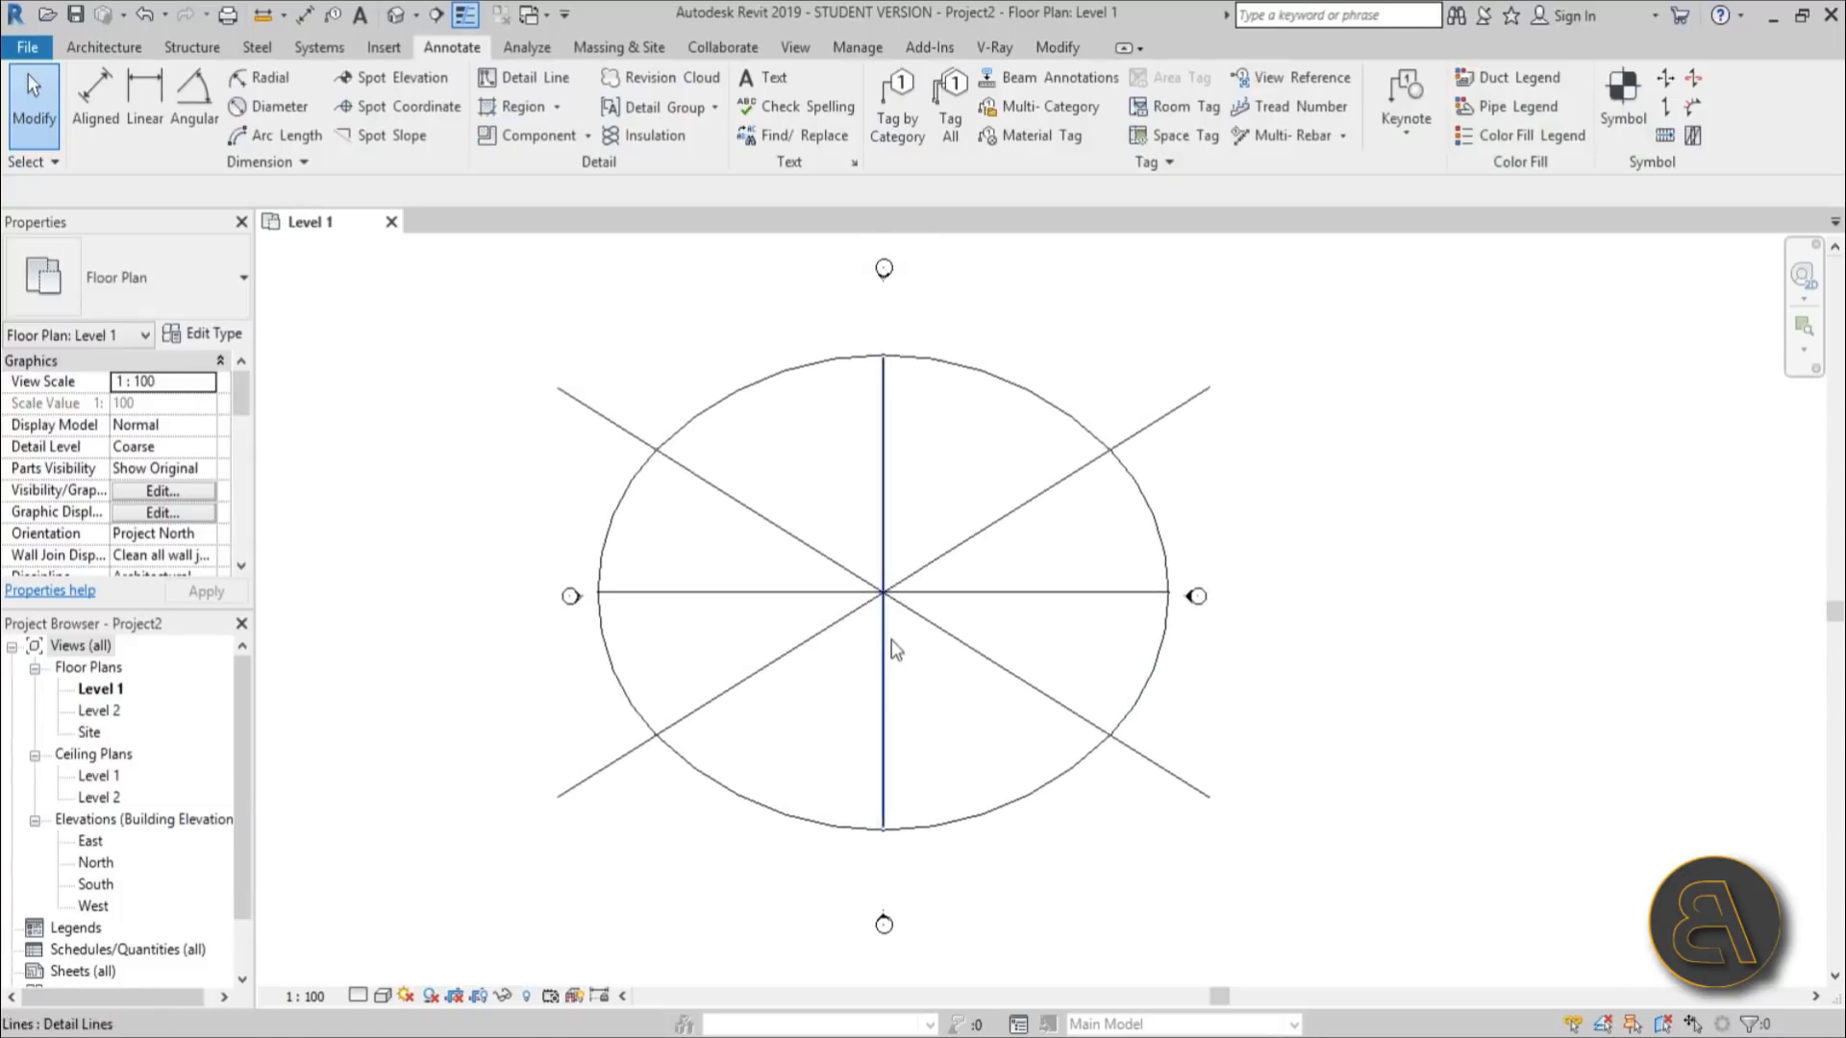
middle_click_drag(900, 654, 915, 725)
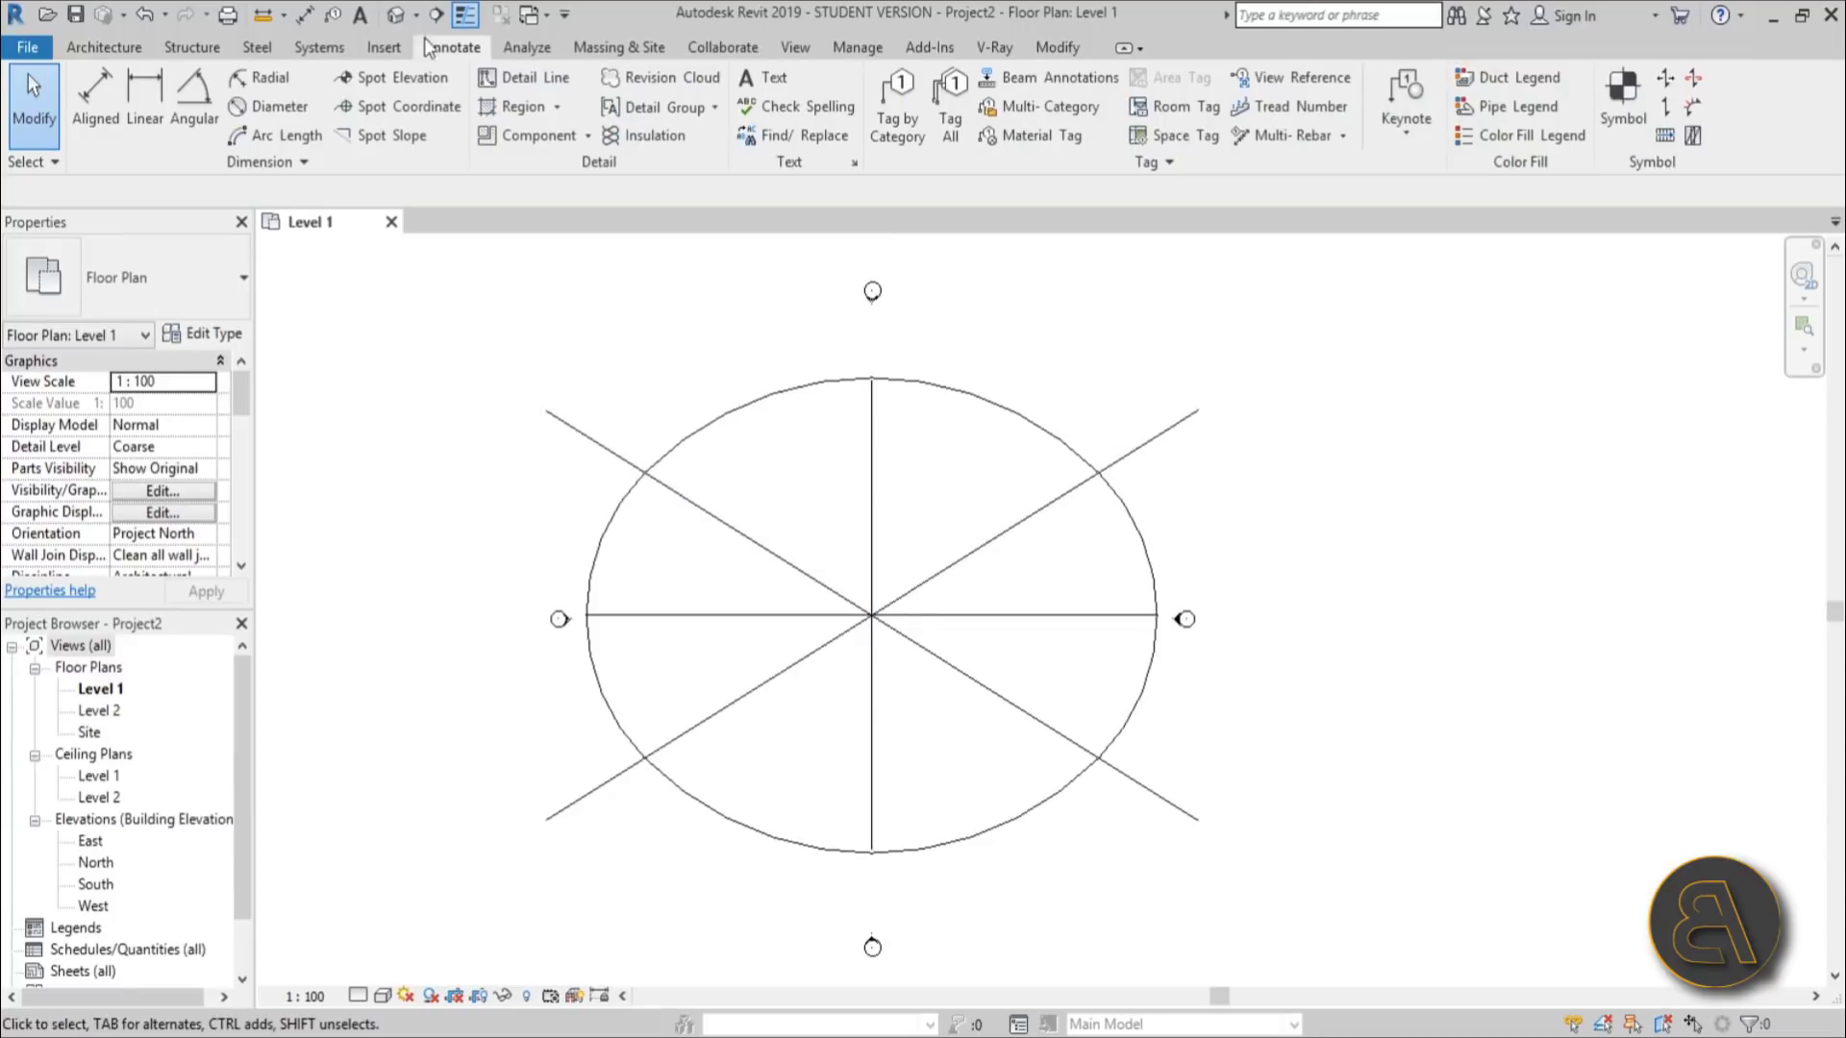
Step: Start an in-place model in the Generic Models category, named Generic Models 1
left_click(123, 50)
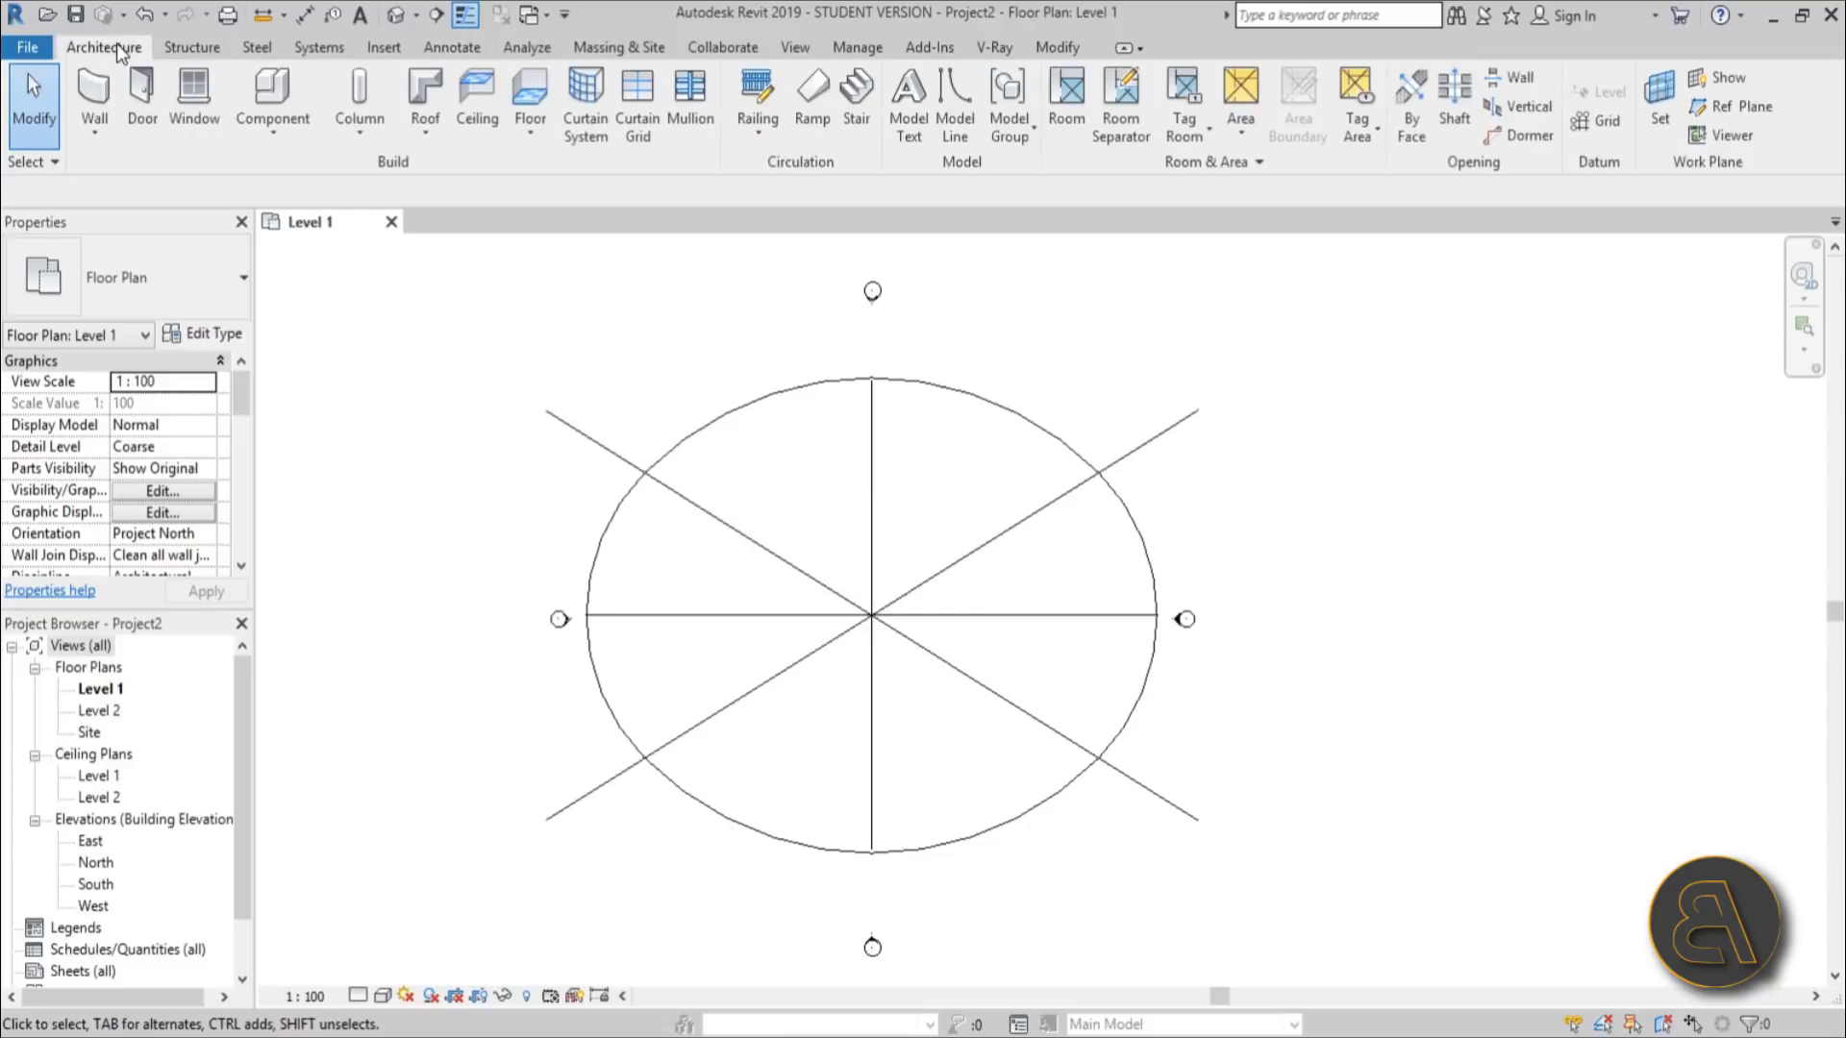
left_click(281, 142)
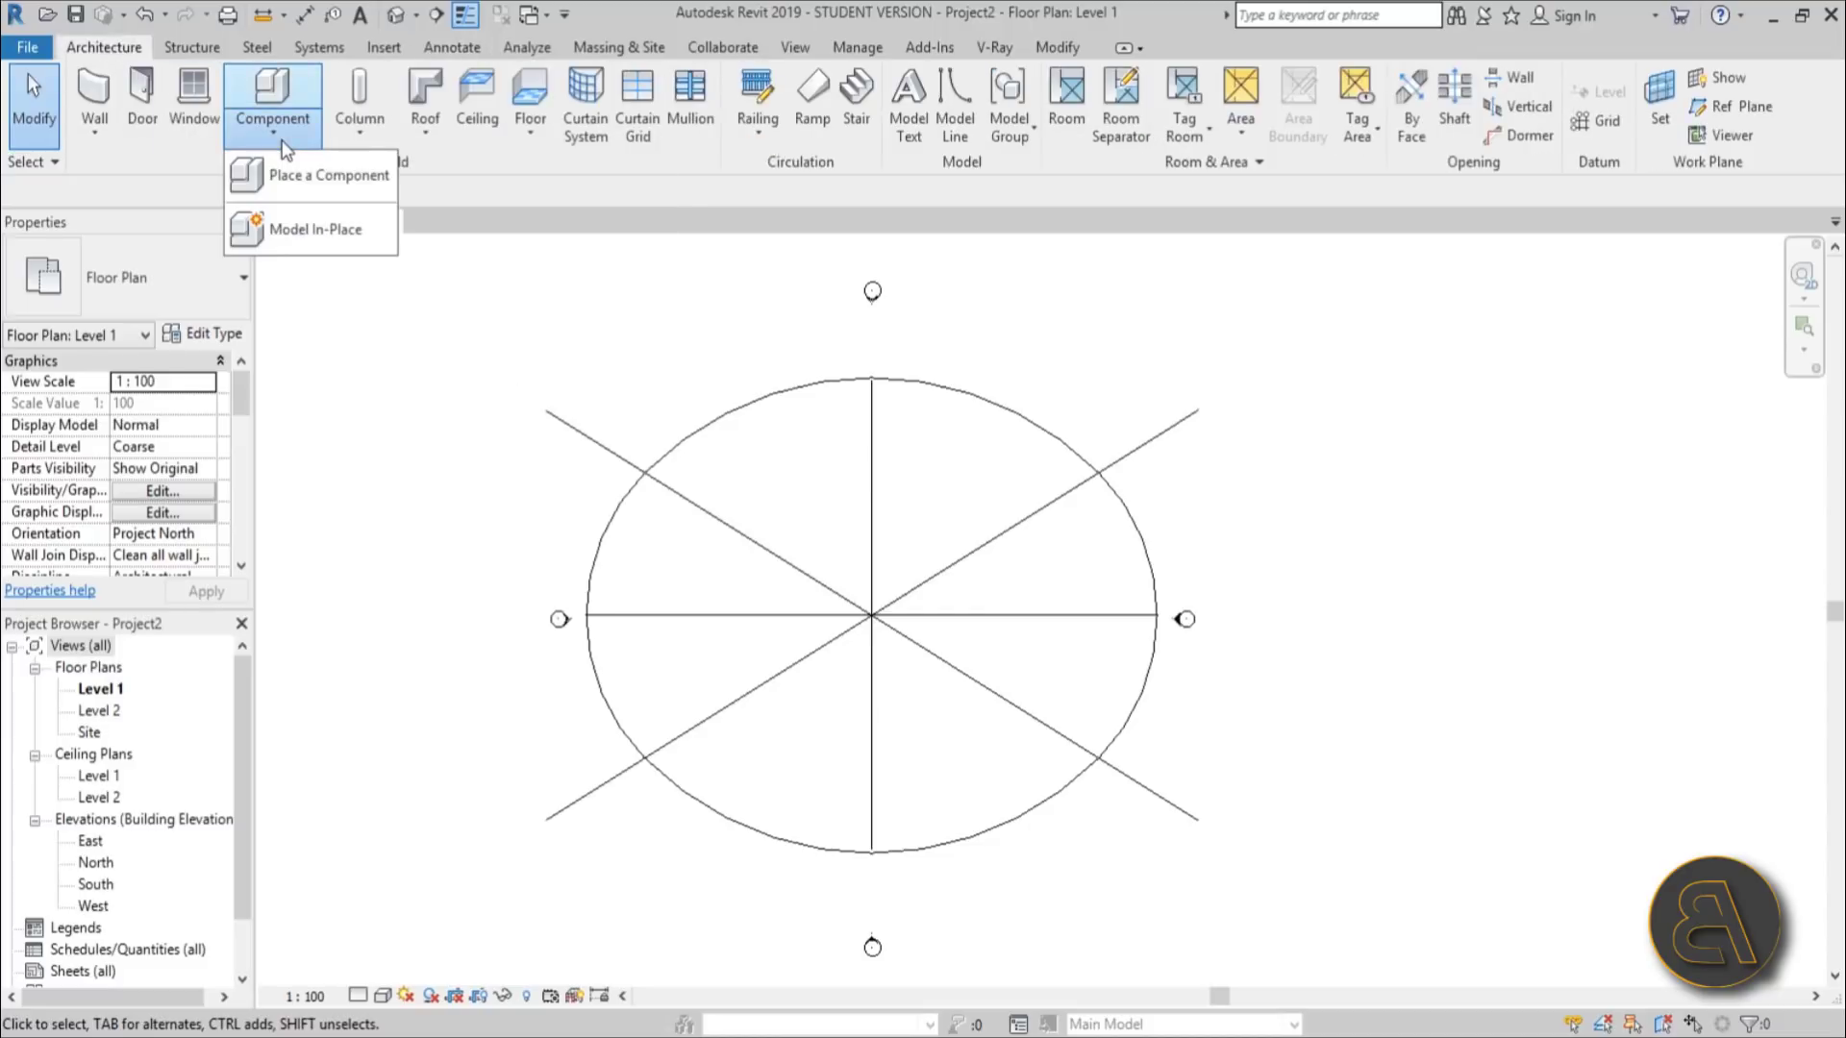
left_click(312, 231)
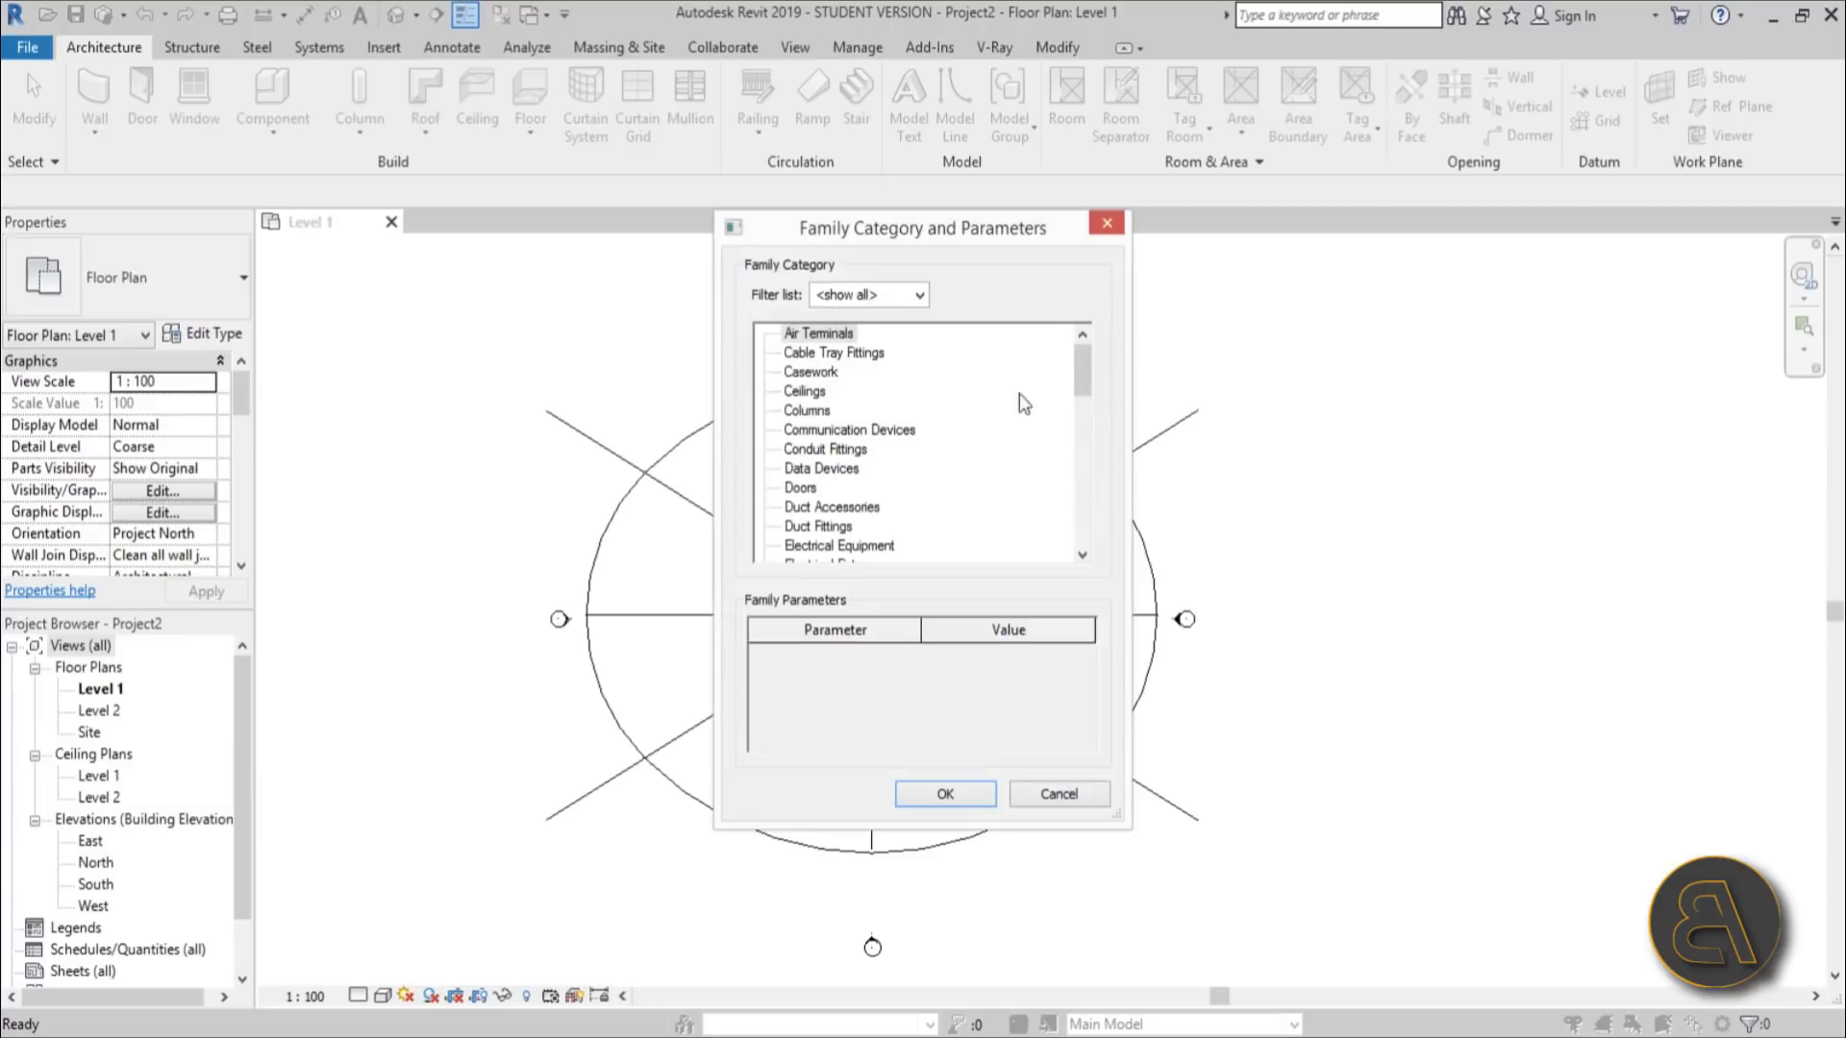
left_click_drag(1084, 387, 1085, 433)
double_click(829, 489)
left_click(848, 667)
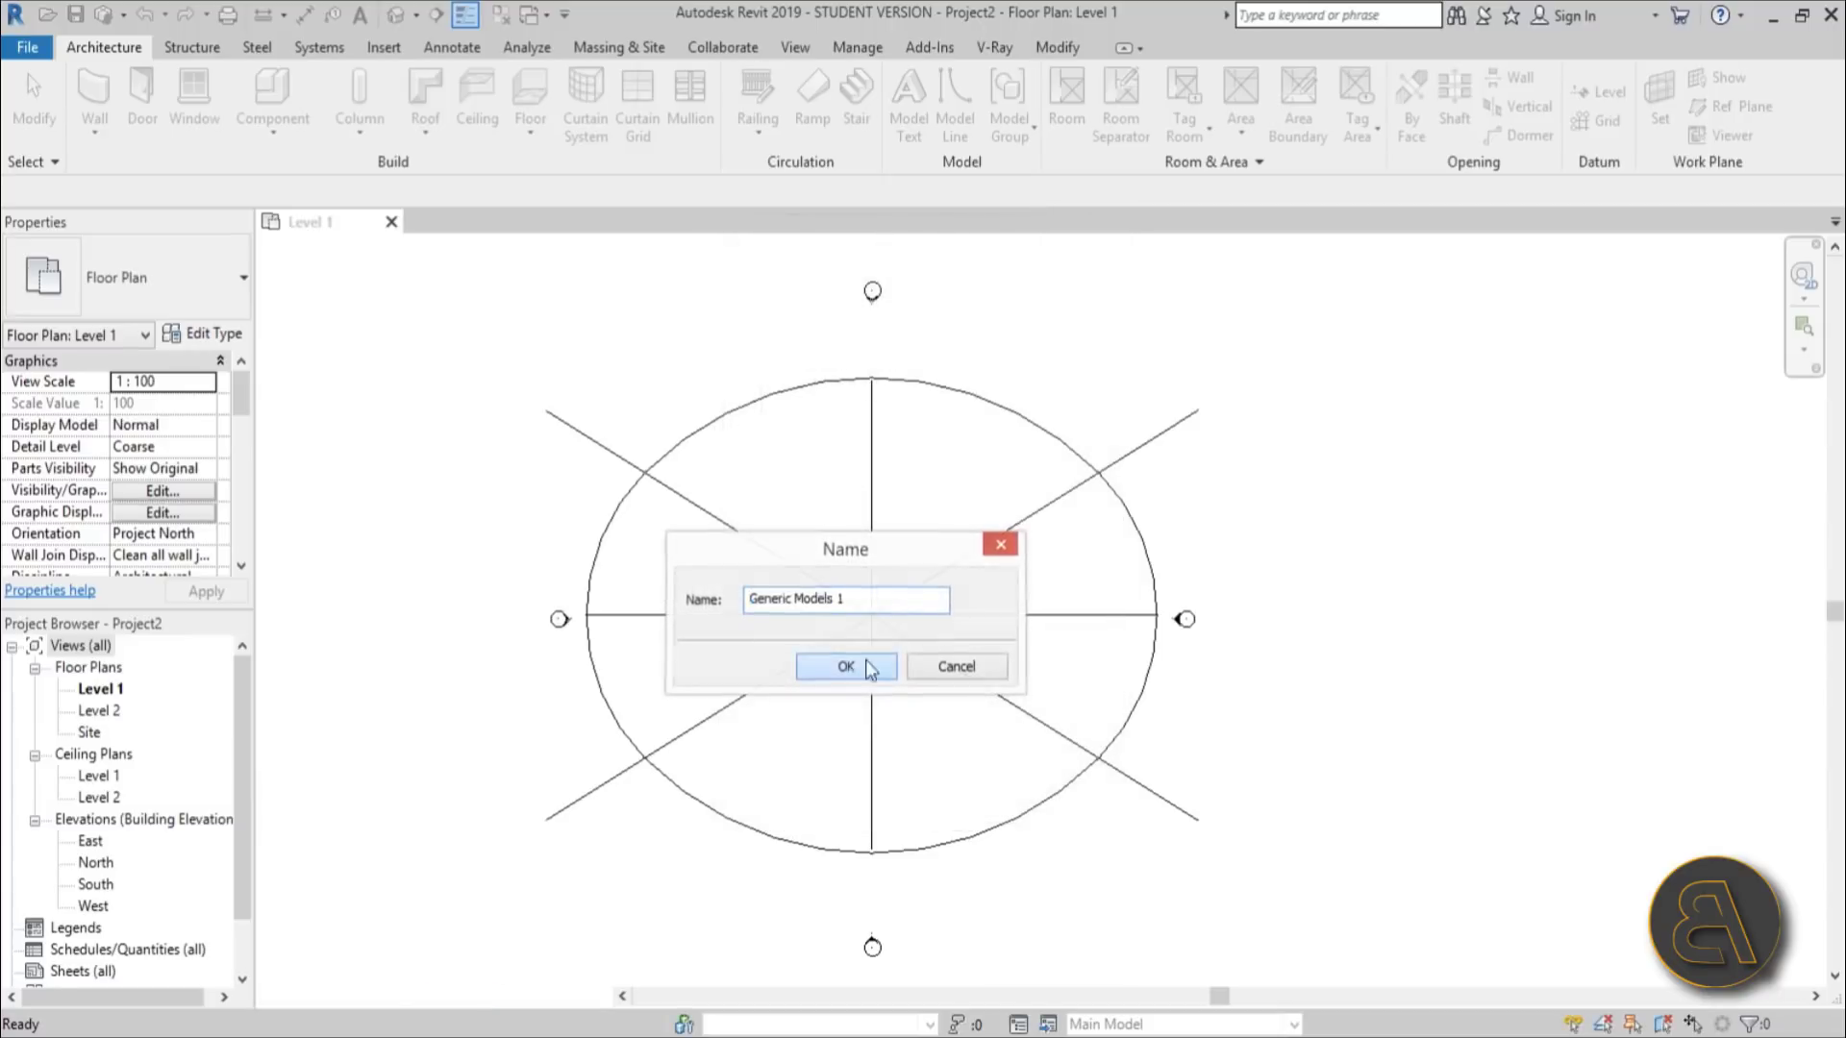
Step: Start a sweep and define its closed path from the four arcs of the oval outline using Pick Lines
middle_click_drag(789, 543, 844, 523)
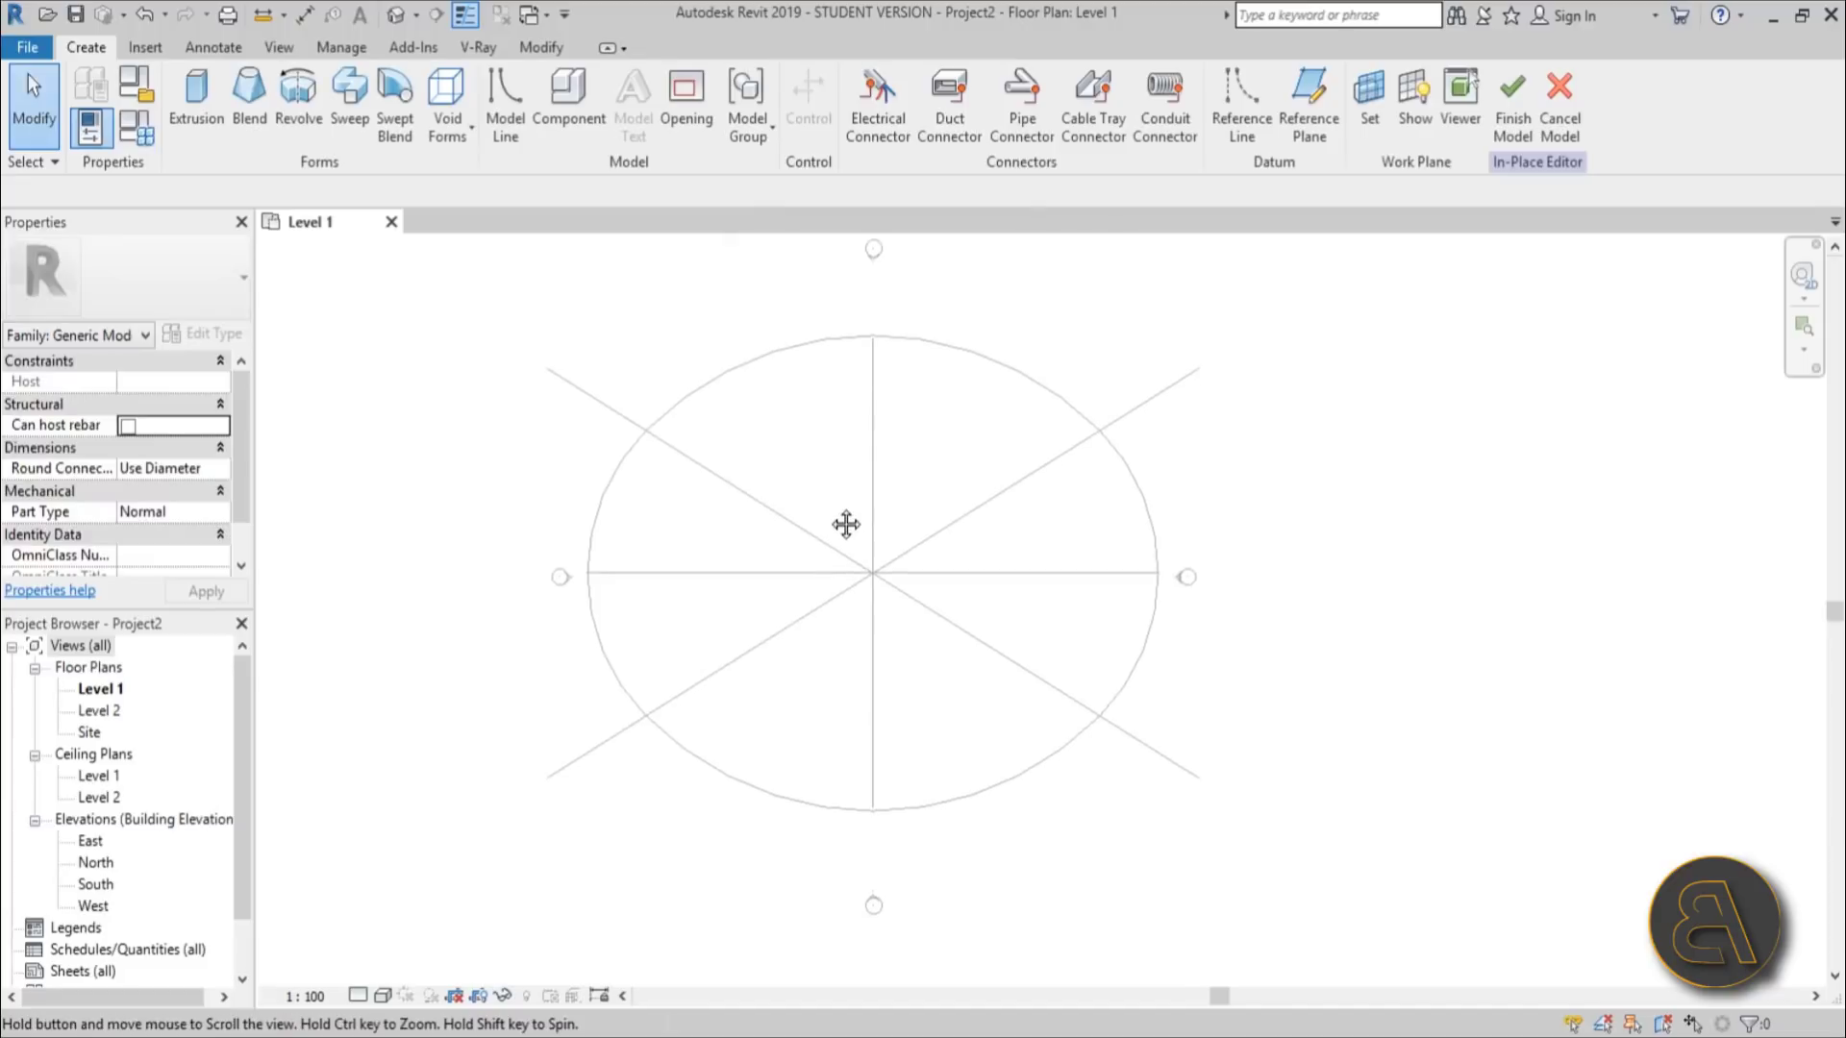
scroll(791, 515, "up", 1)
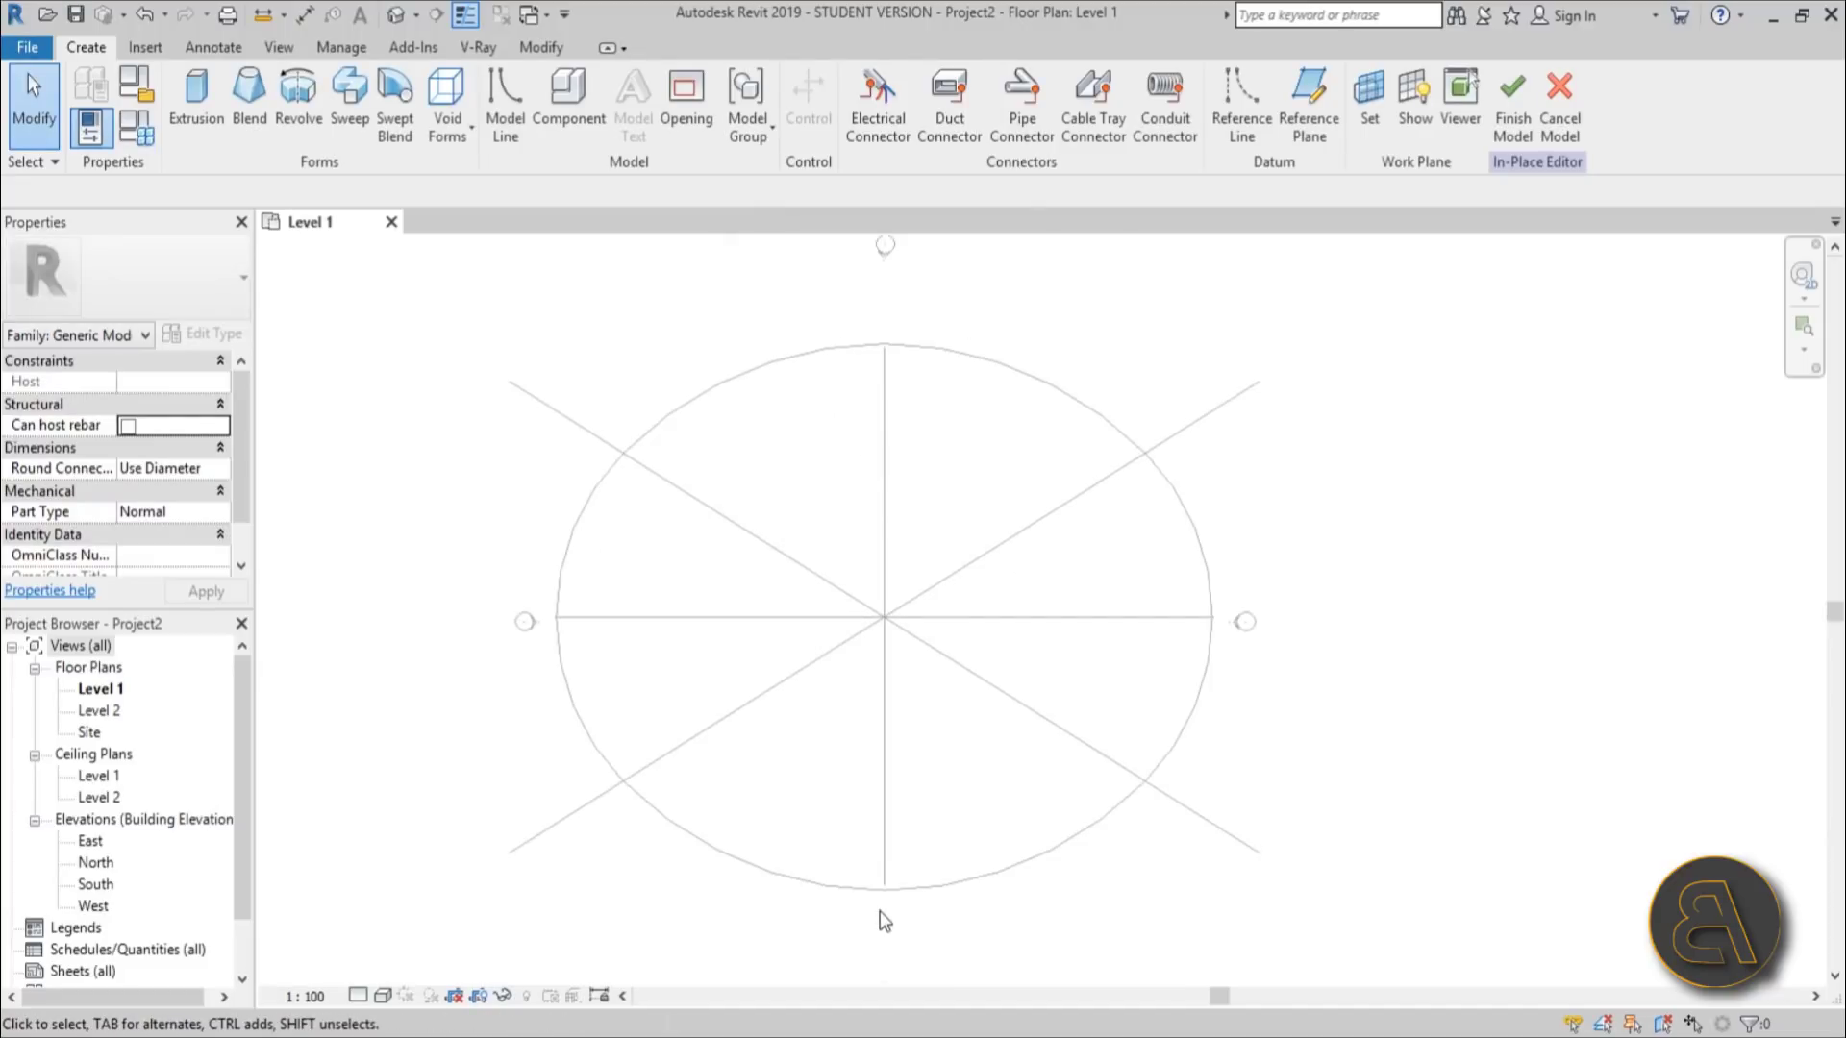
left_click(364, 120)
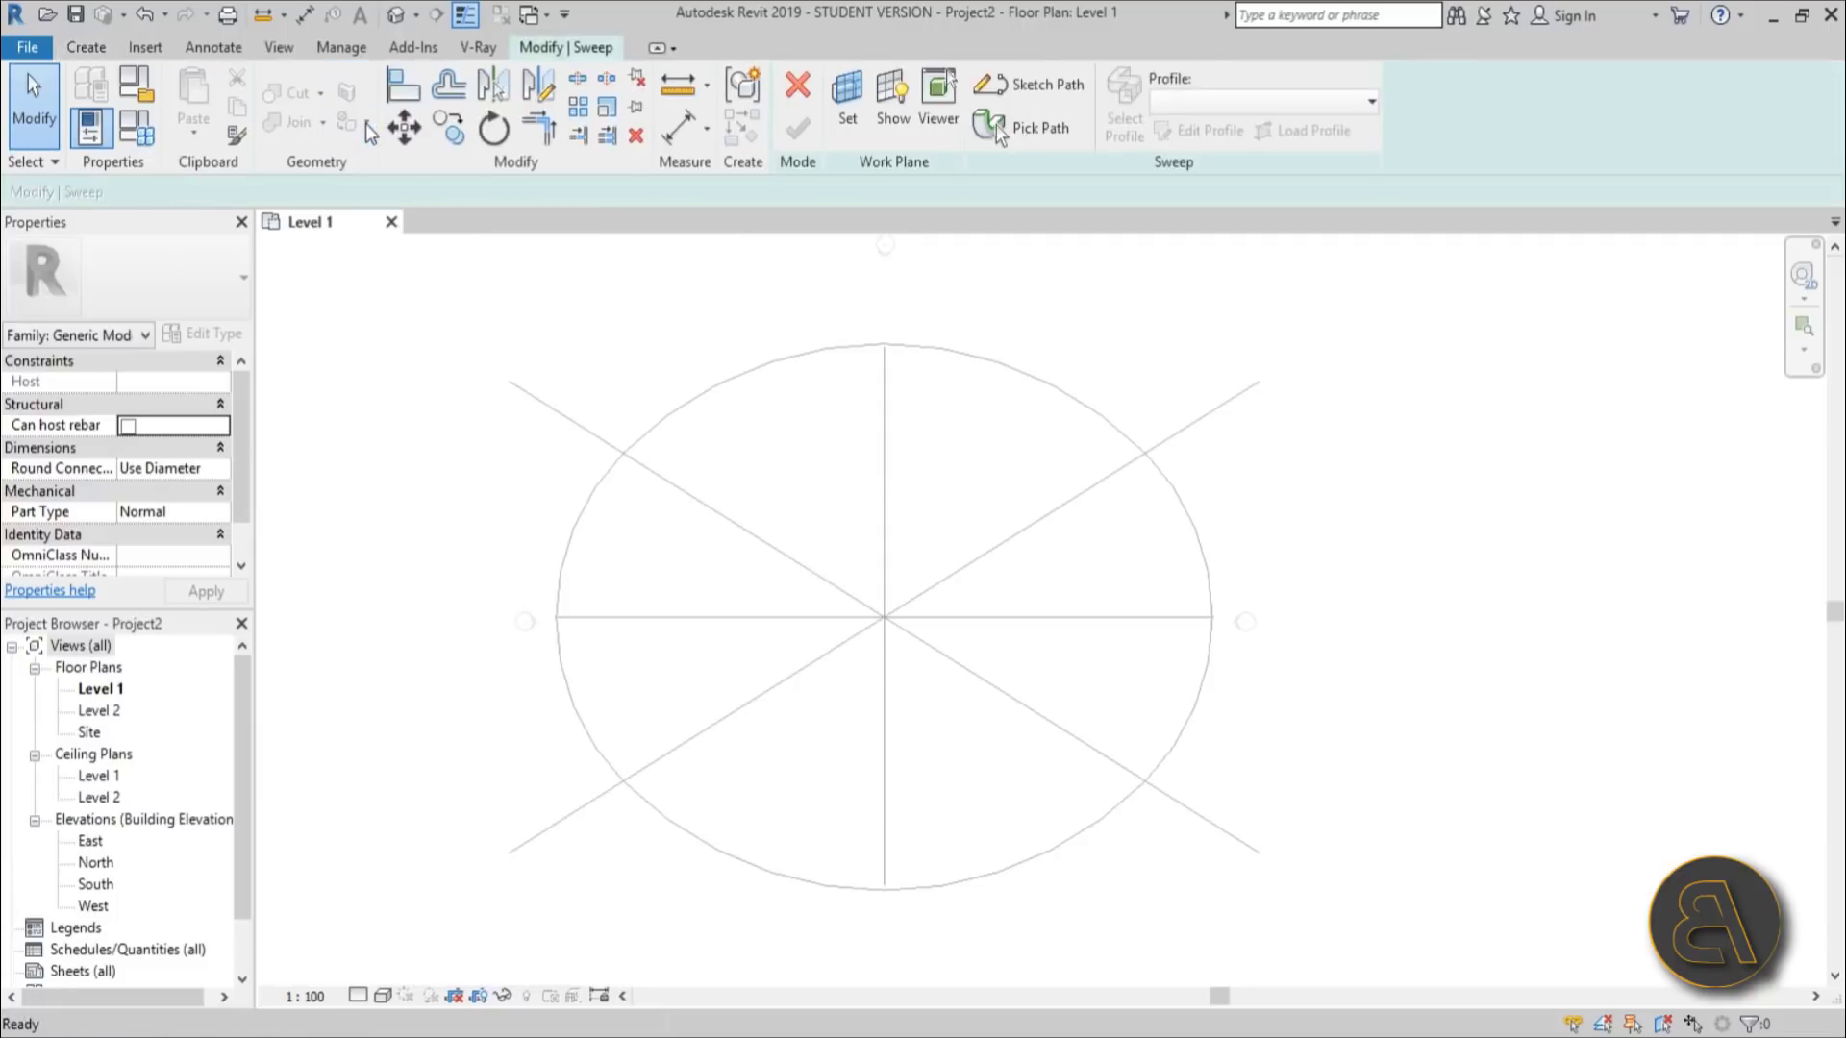
left_click(1046, 83)
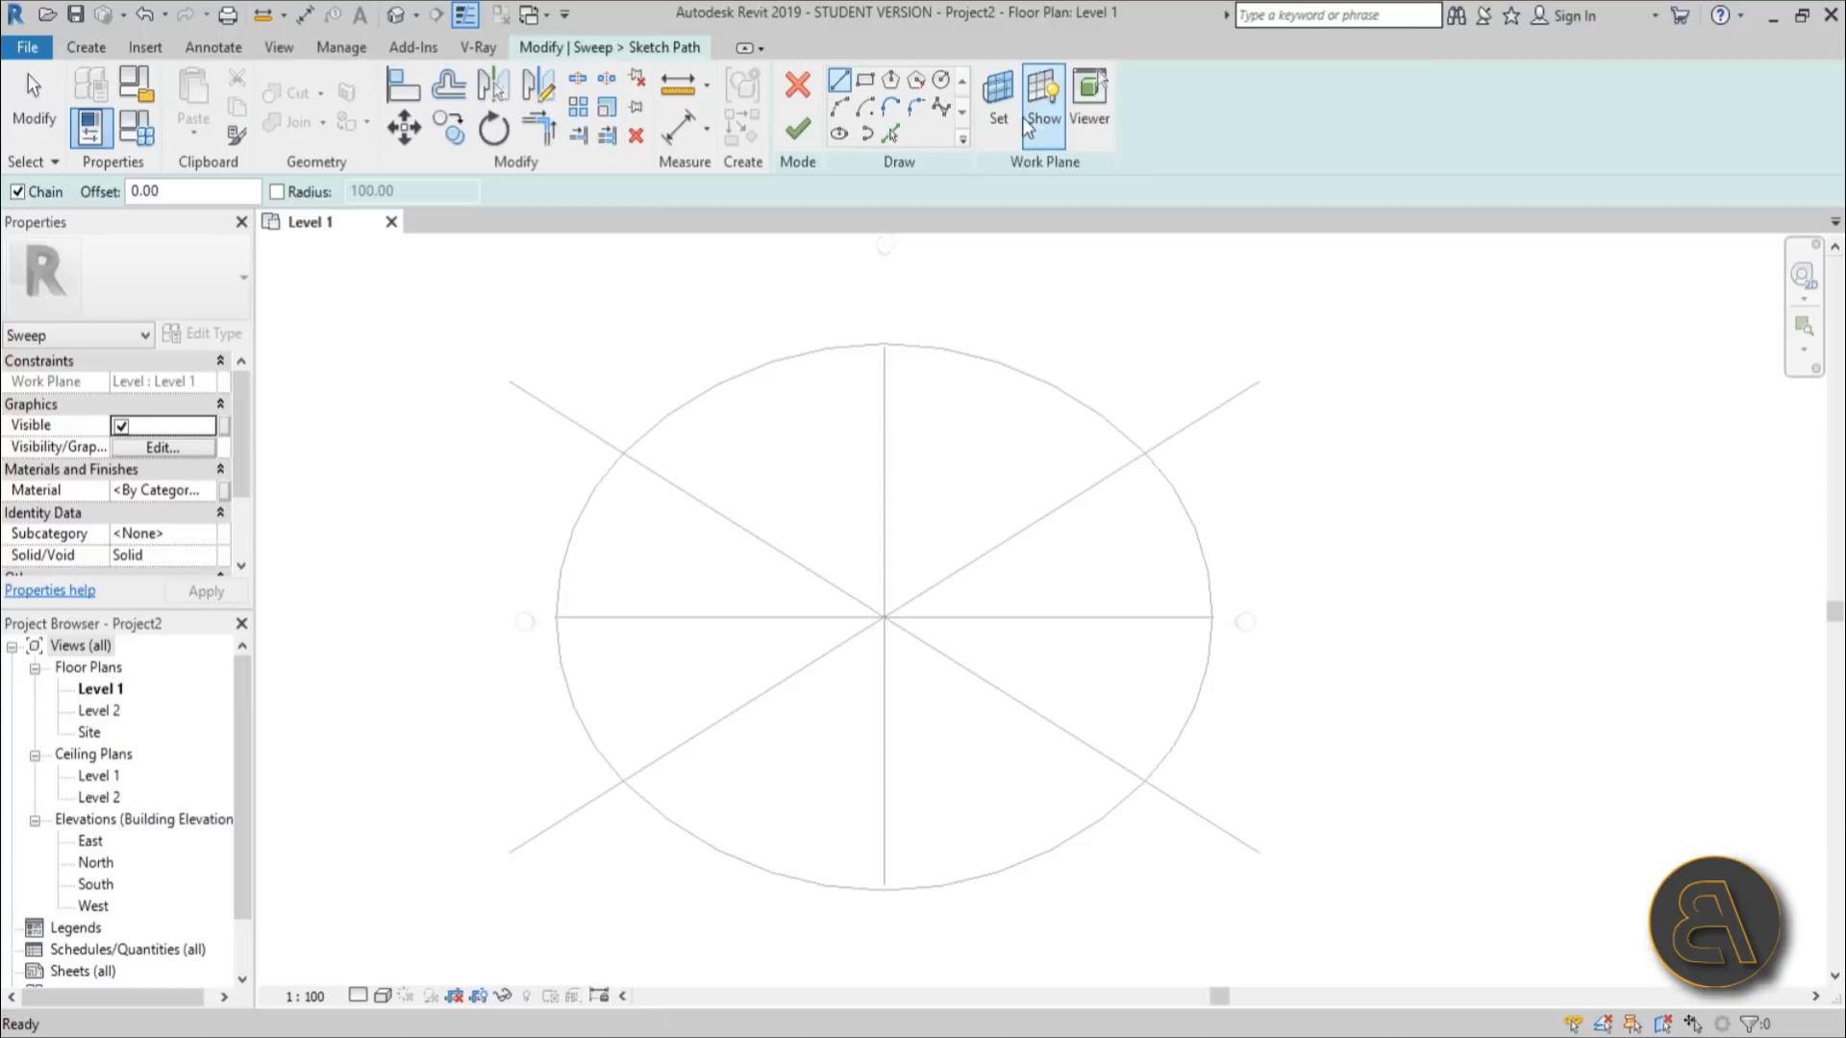
left_click(892, 134)
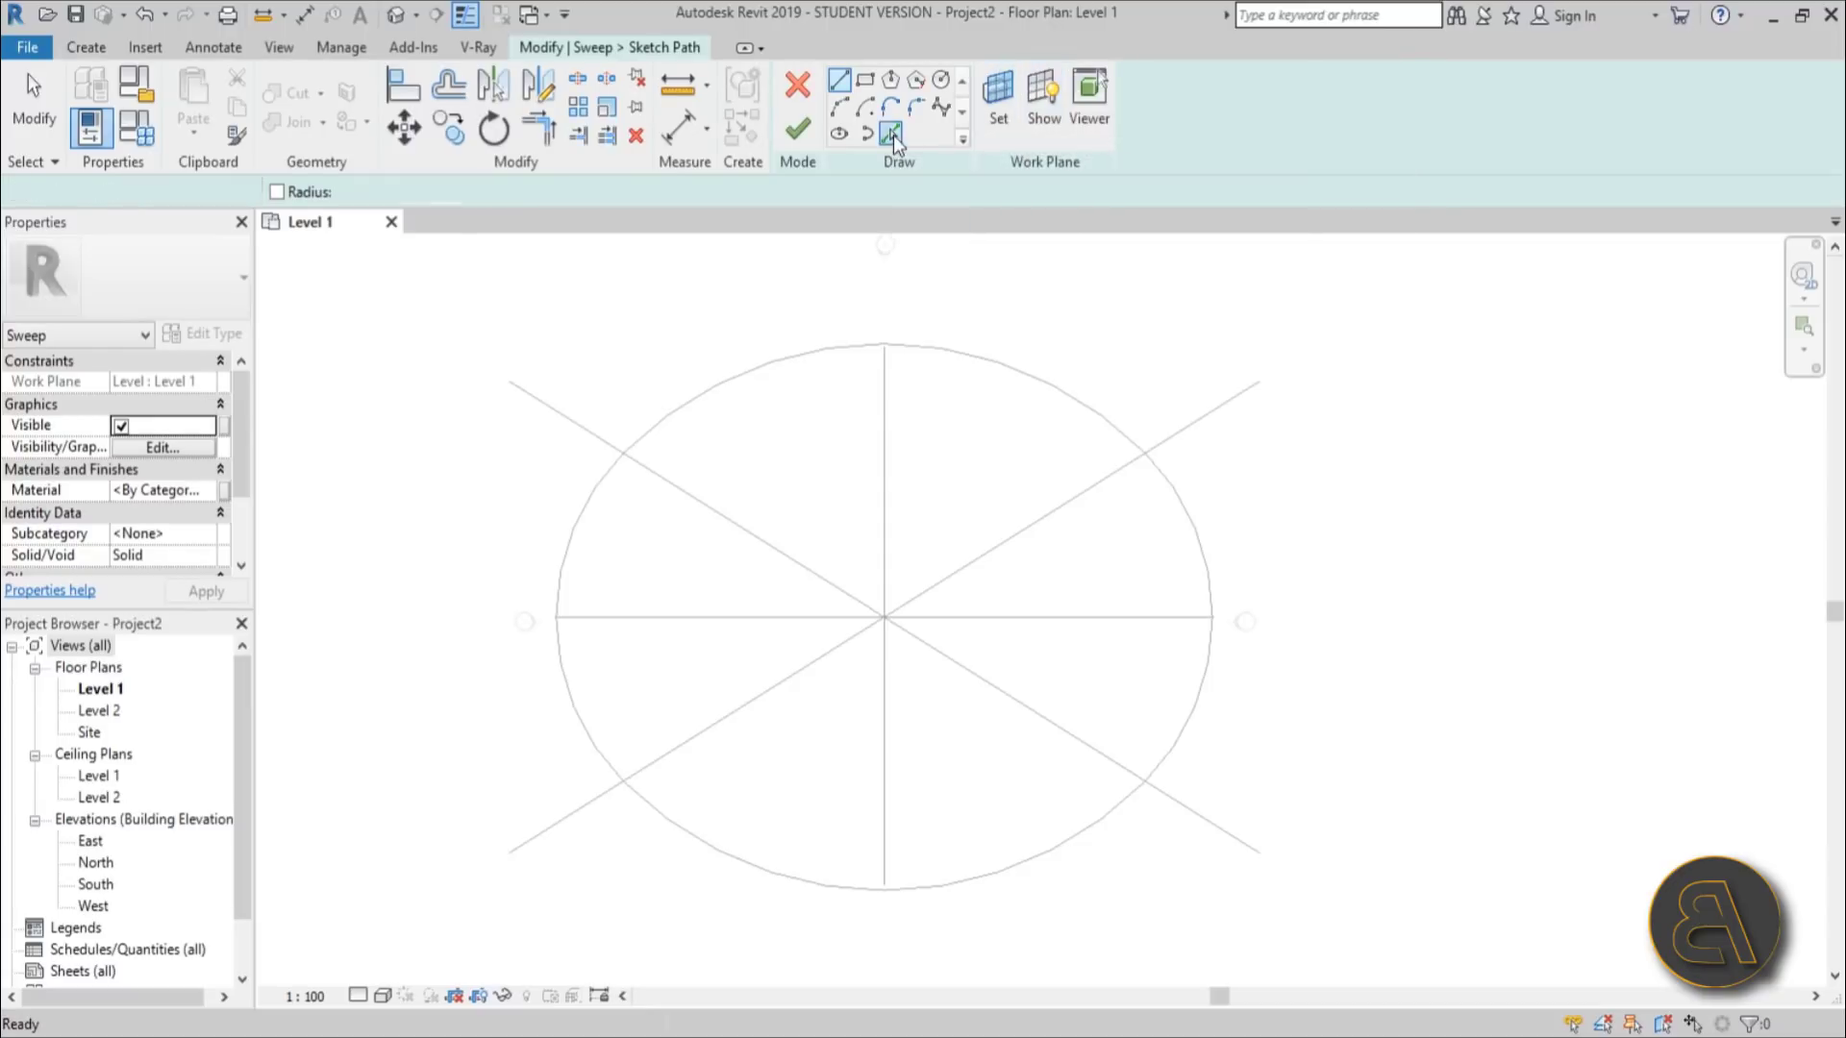
left_click(815, 359)
left_click(585, 513)
left_click(717, 855)
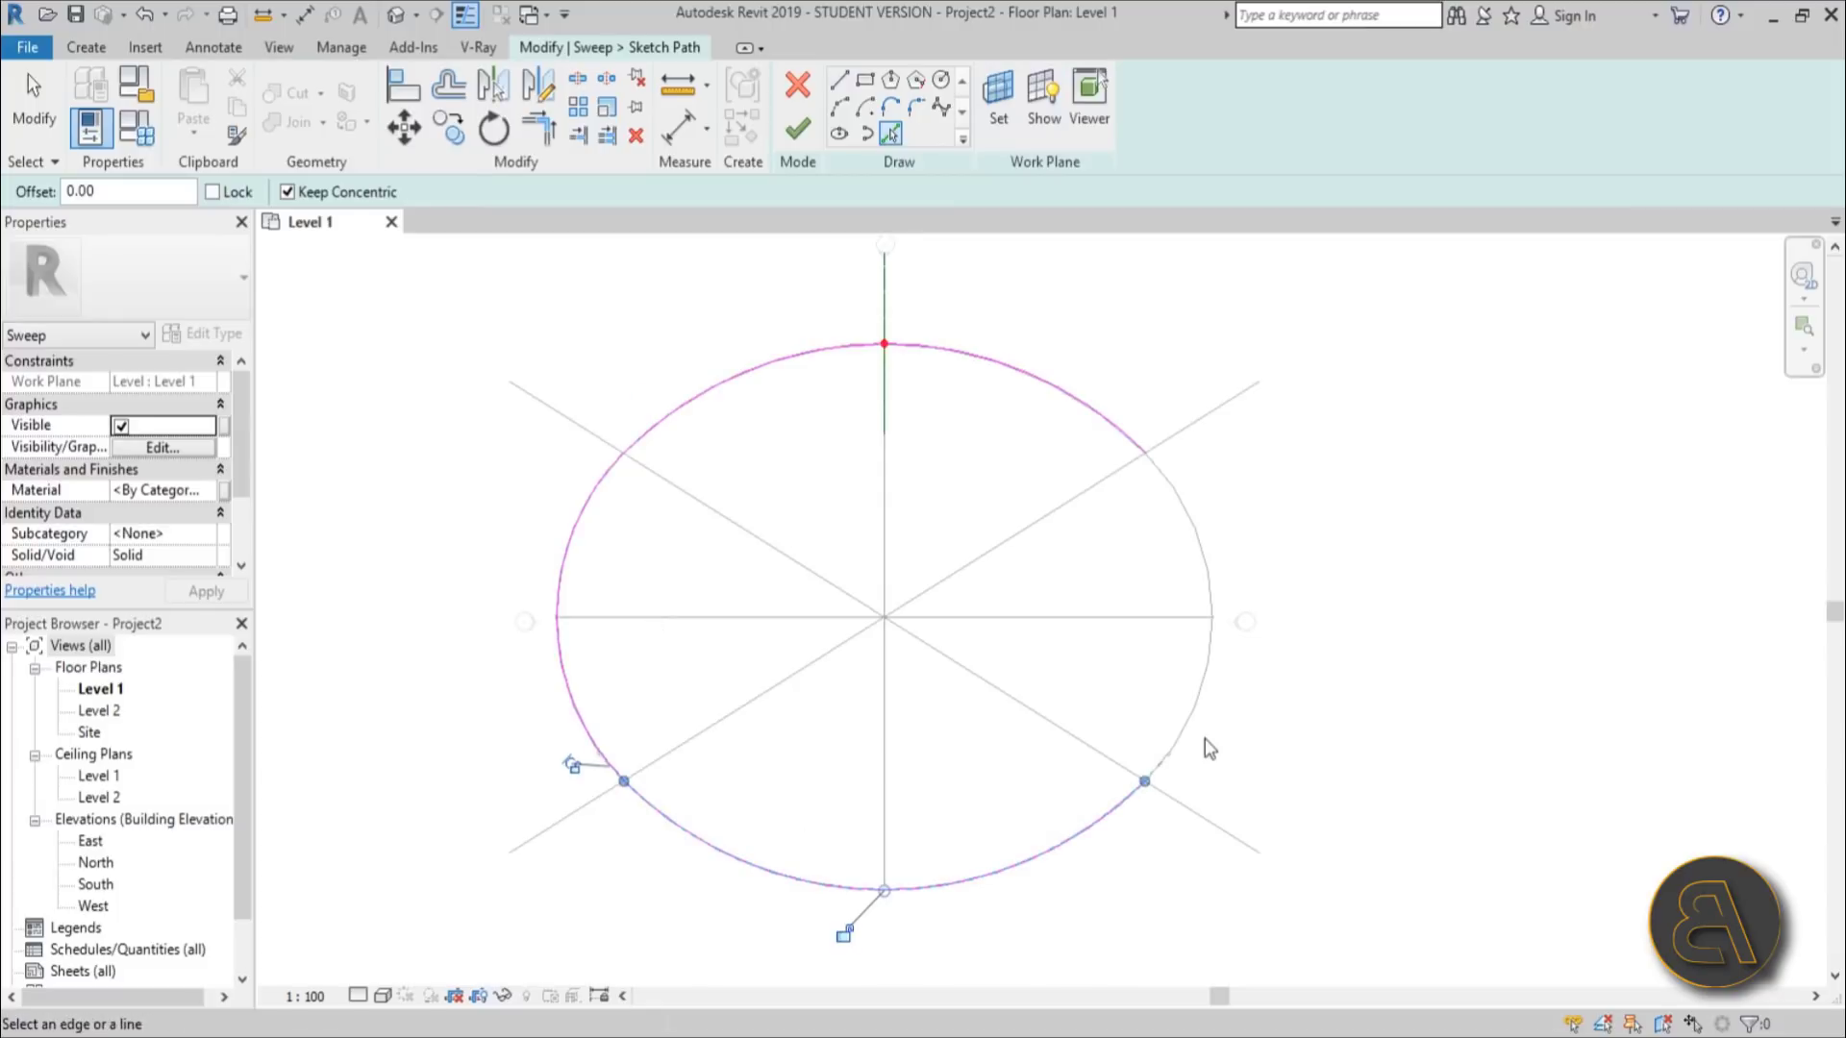
left_click(797, 135)
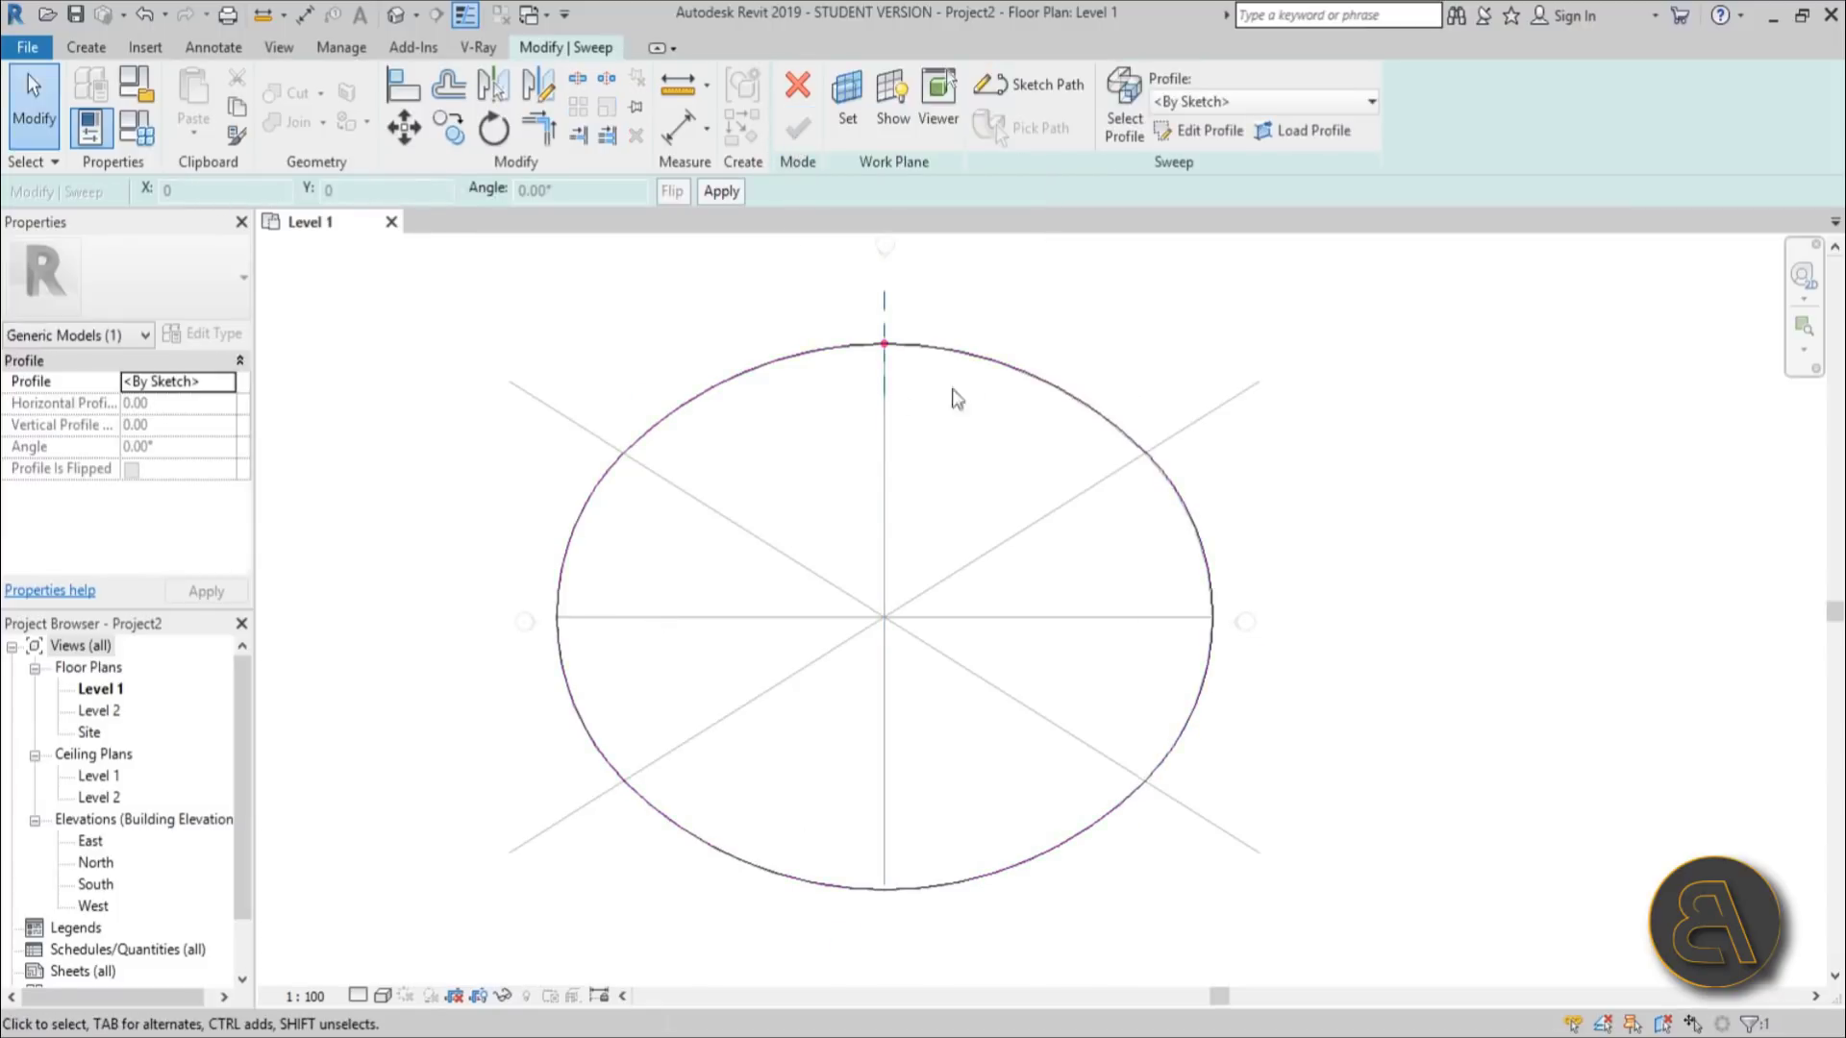
Step: Edit the sweep profile in the East elevation and sketch the first step, about 40 cm high and 80 cm deep, from the path's reference point
left_click(1200, 130)
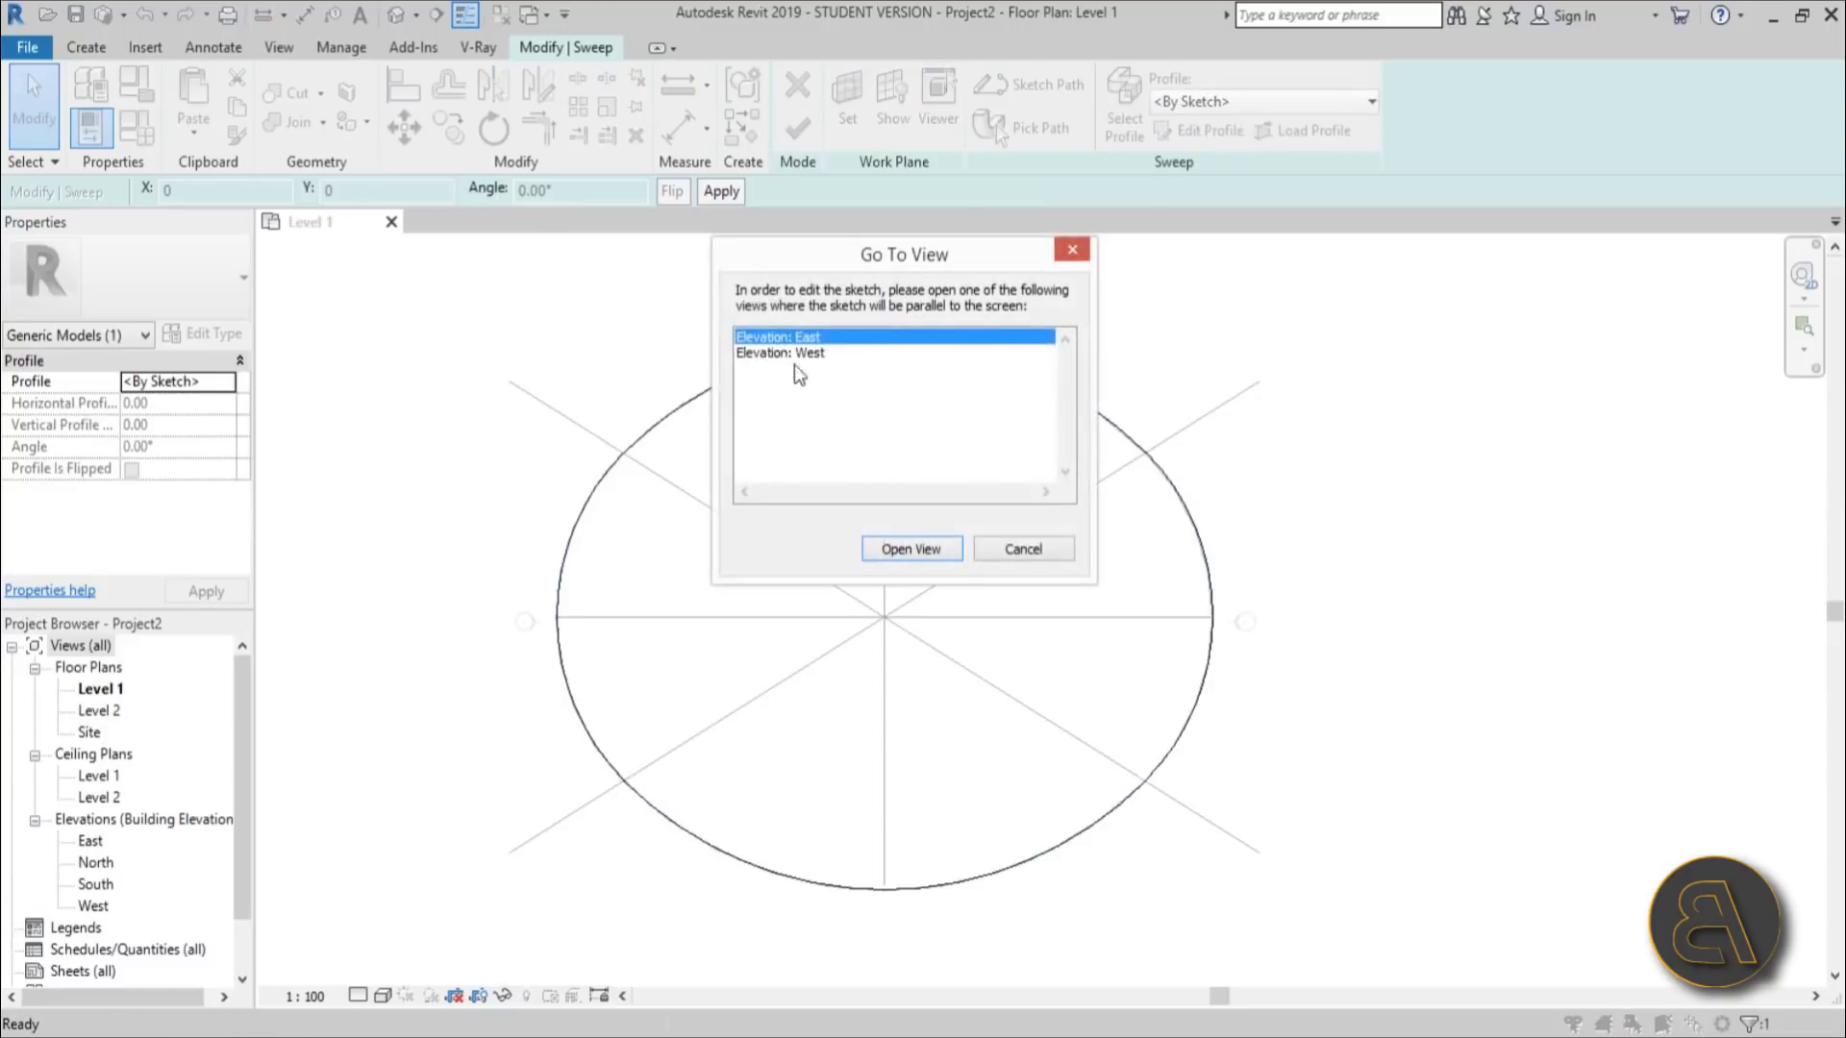
left_click(931, 550)
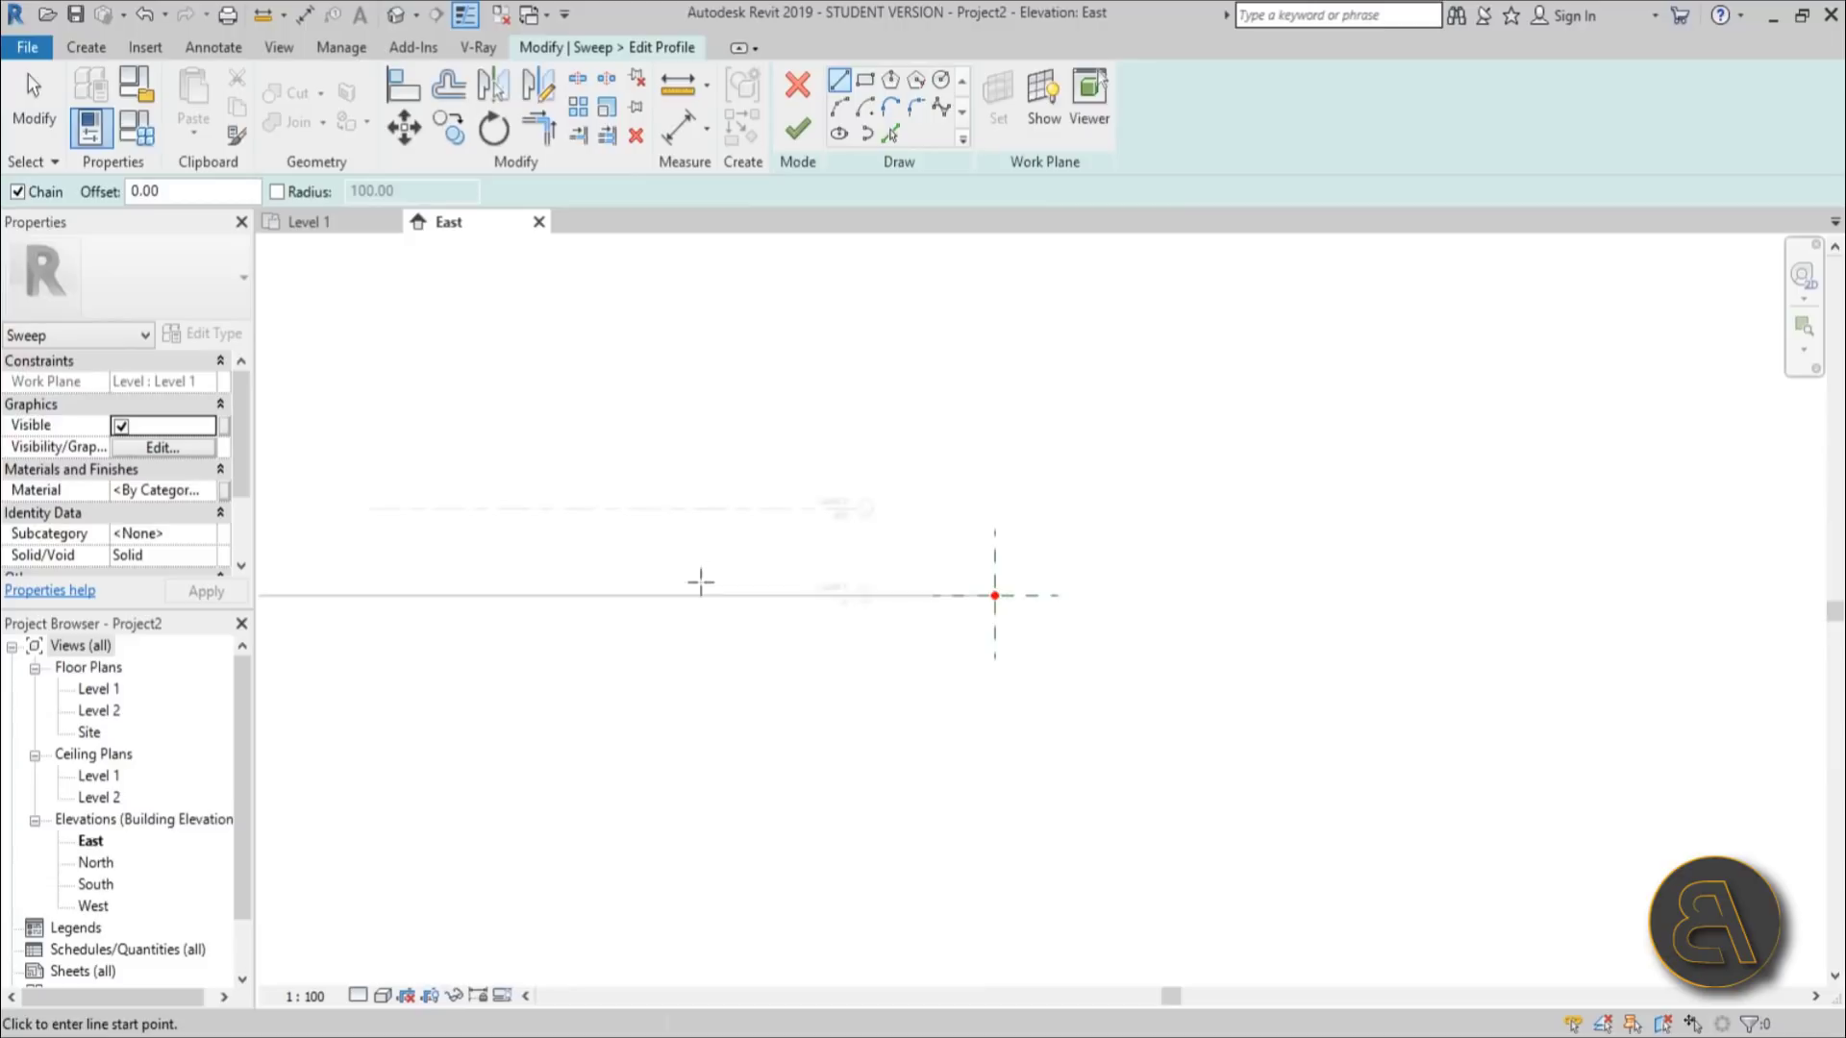
scroll(1053, 582, "up", 2)
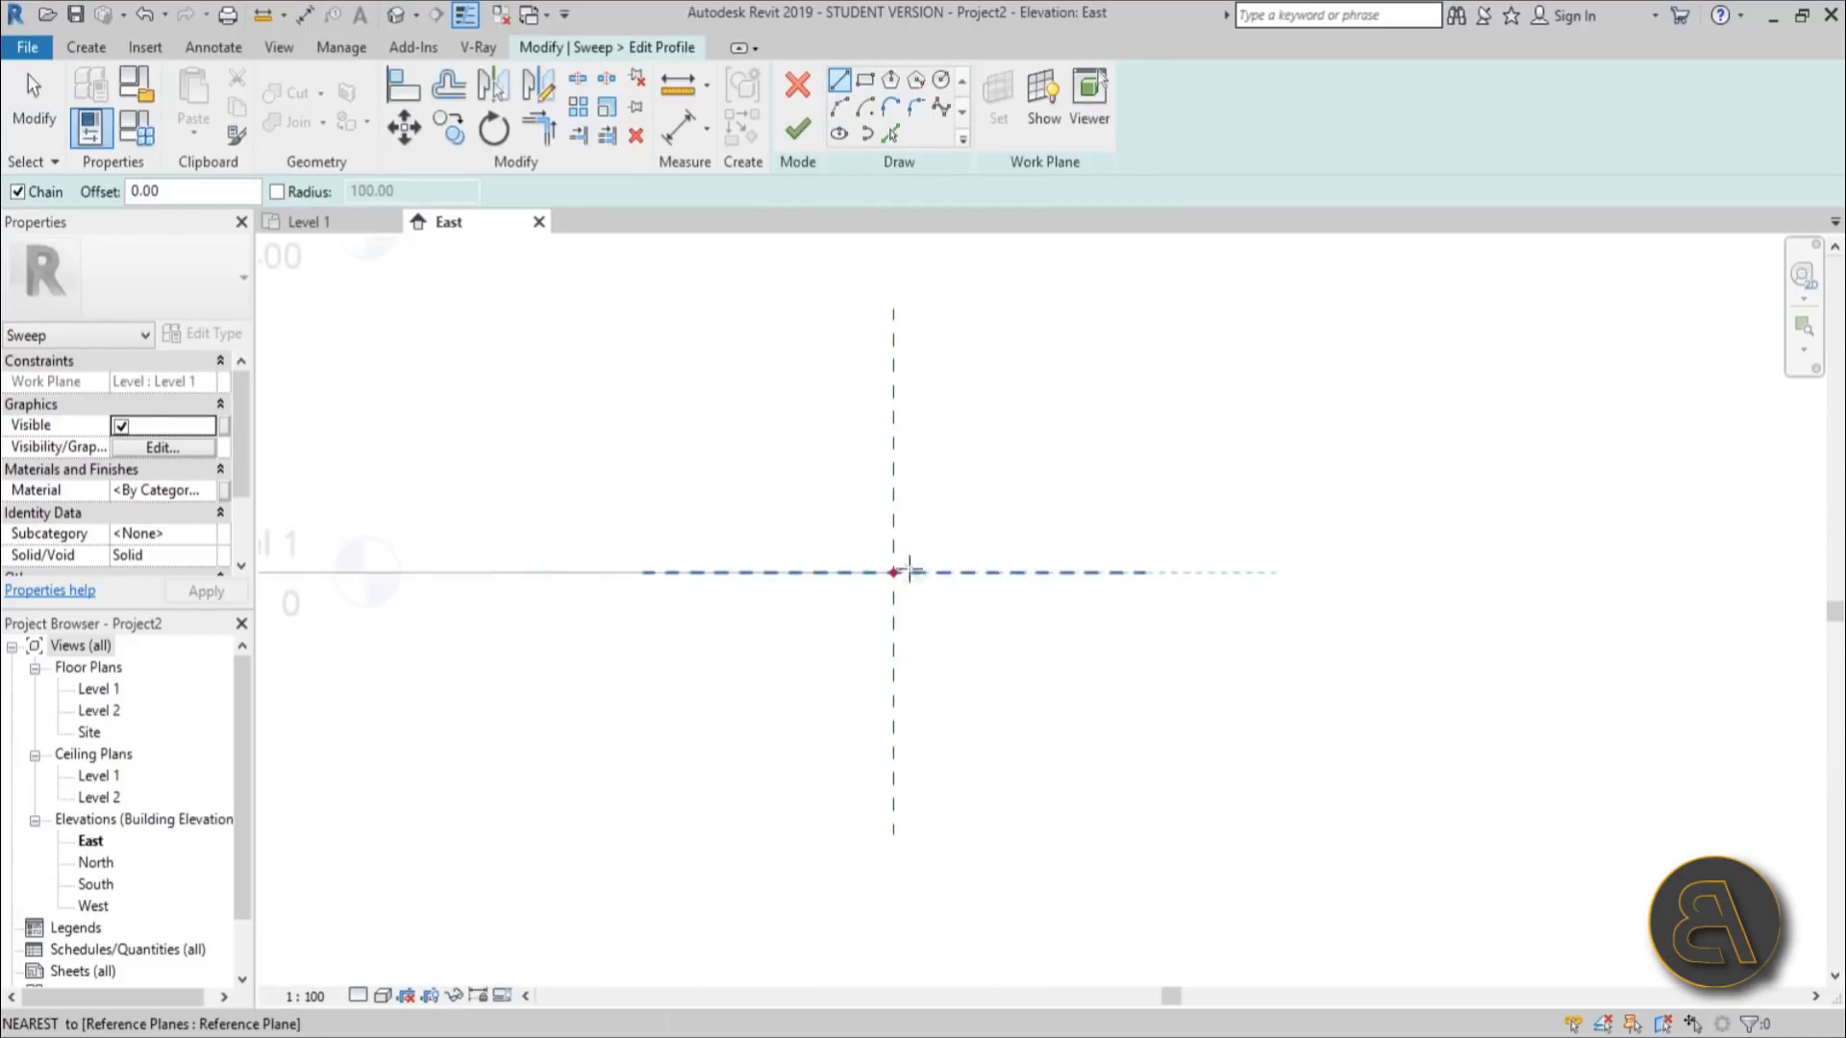
left_click(894, 572)
scroll(893, 544, "up", 2)
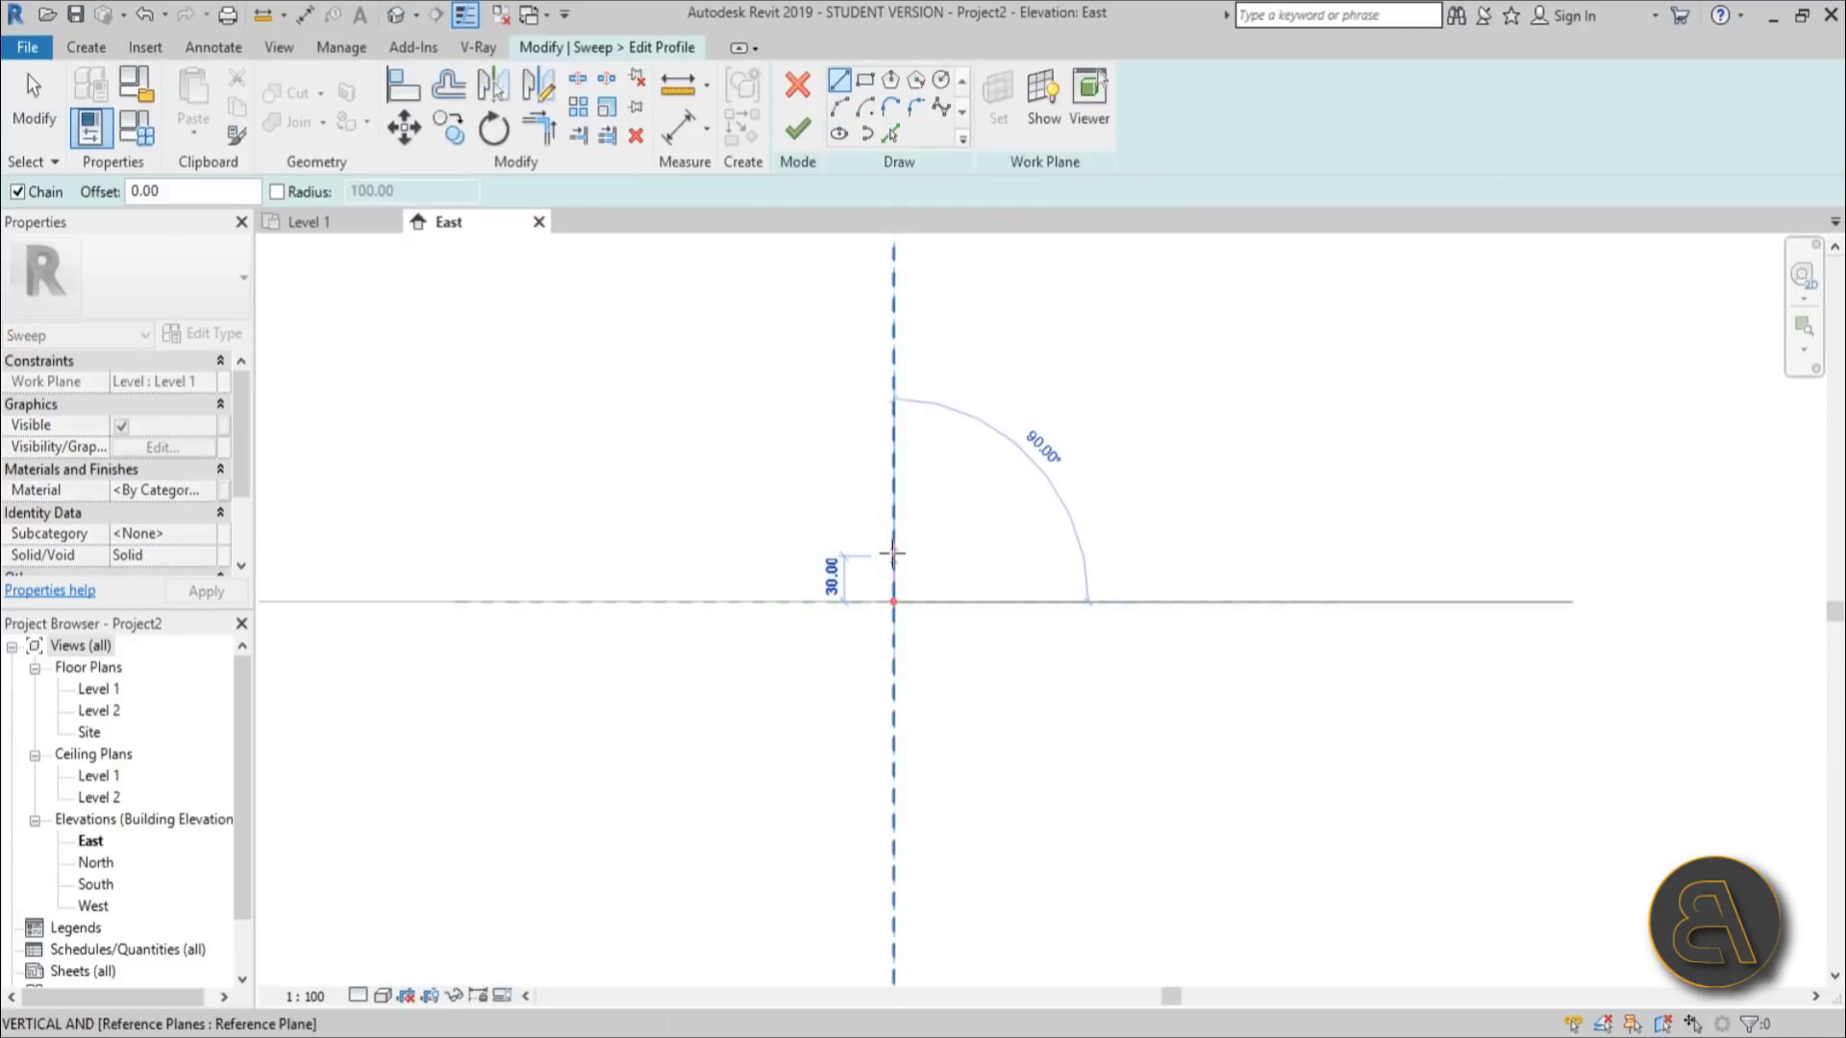
left_click(894, 541)
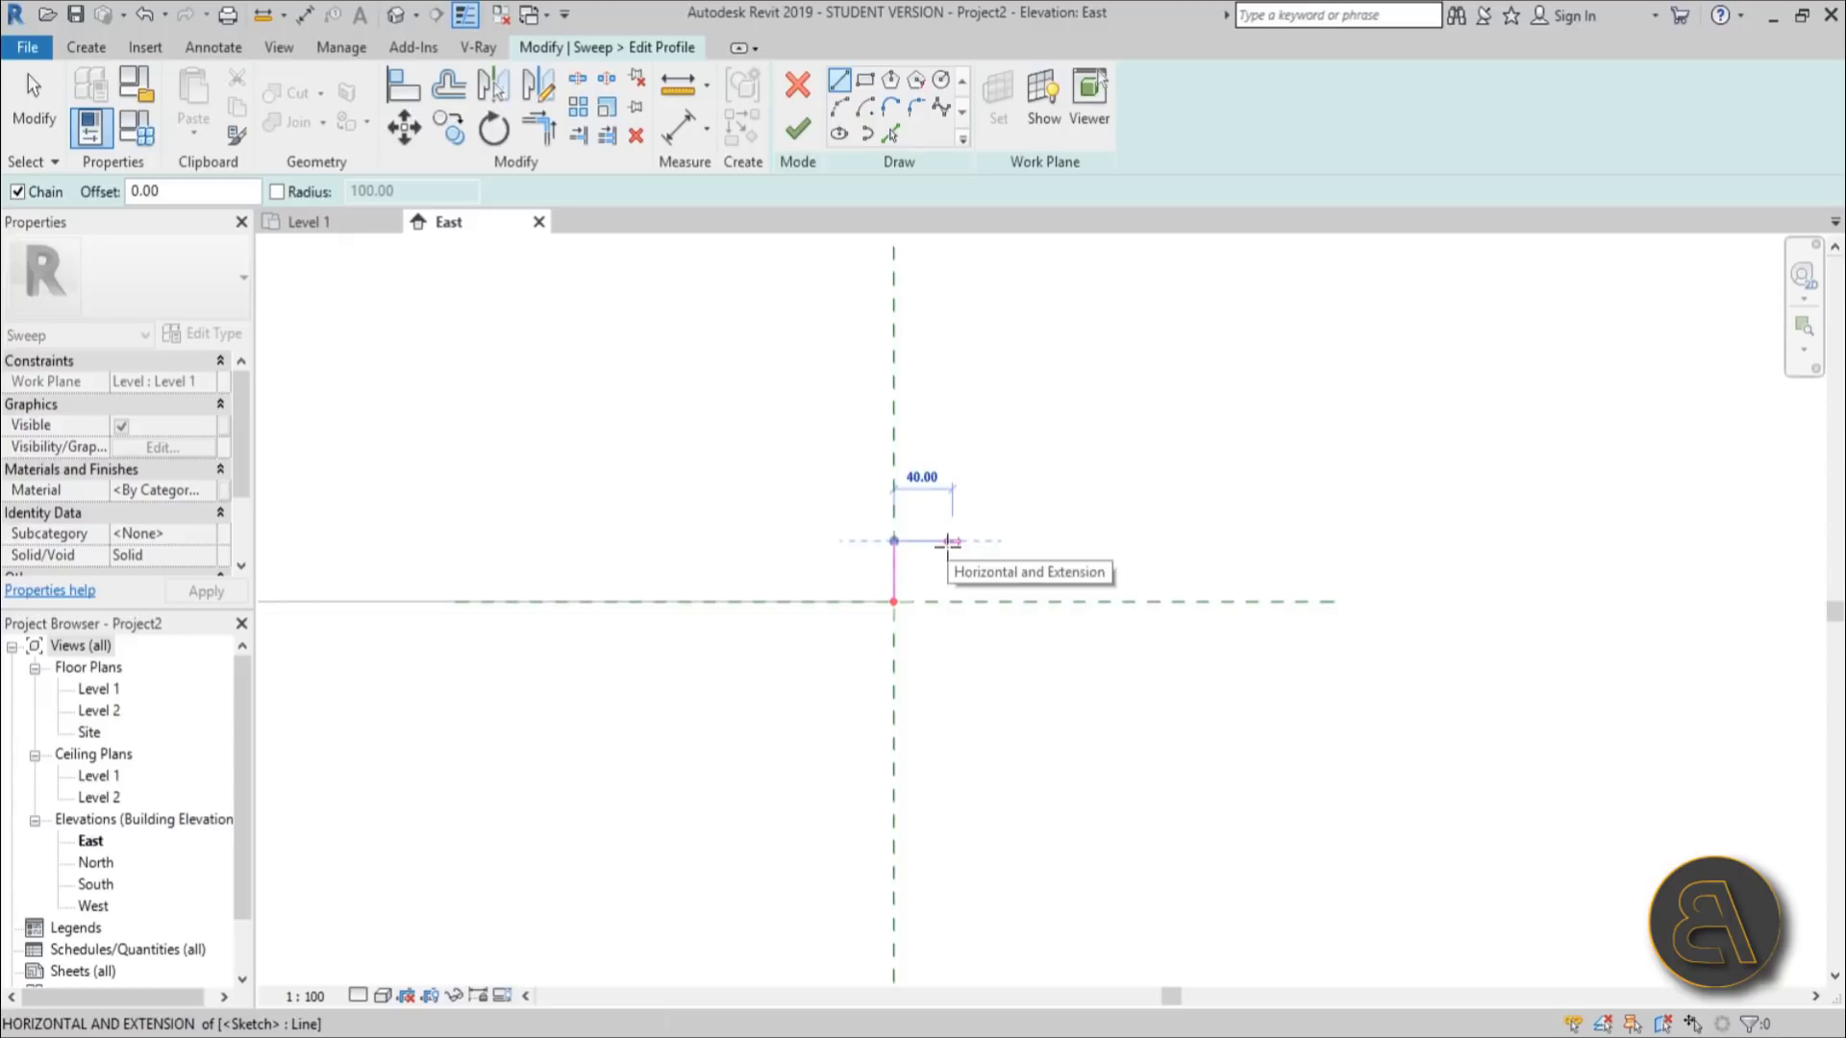
left_click(1010, 540)
key("Escape")
key("Escape")
Step: Copy the riser and tread repeatedly, end to end up the slope, until the profile has nine steps
left_click_drag(816, 472, 1100, 741)
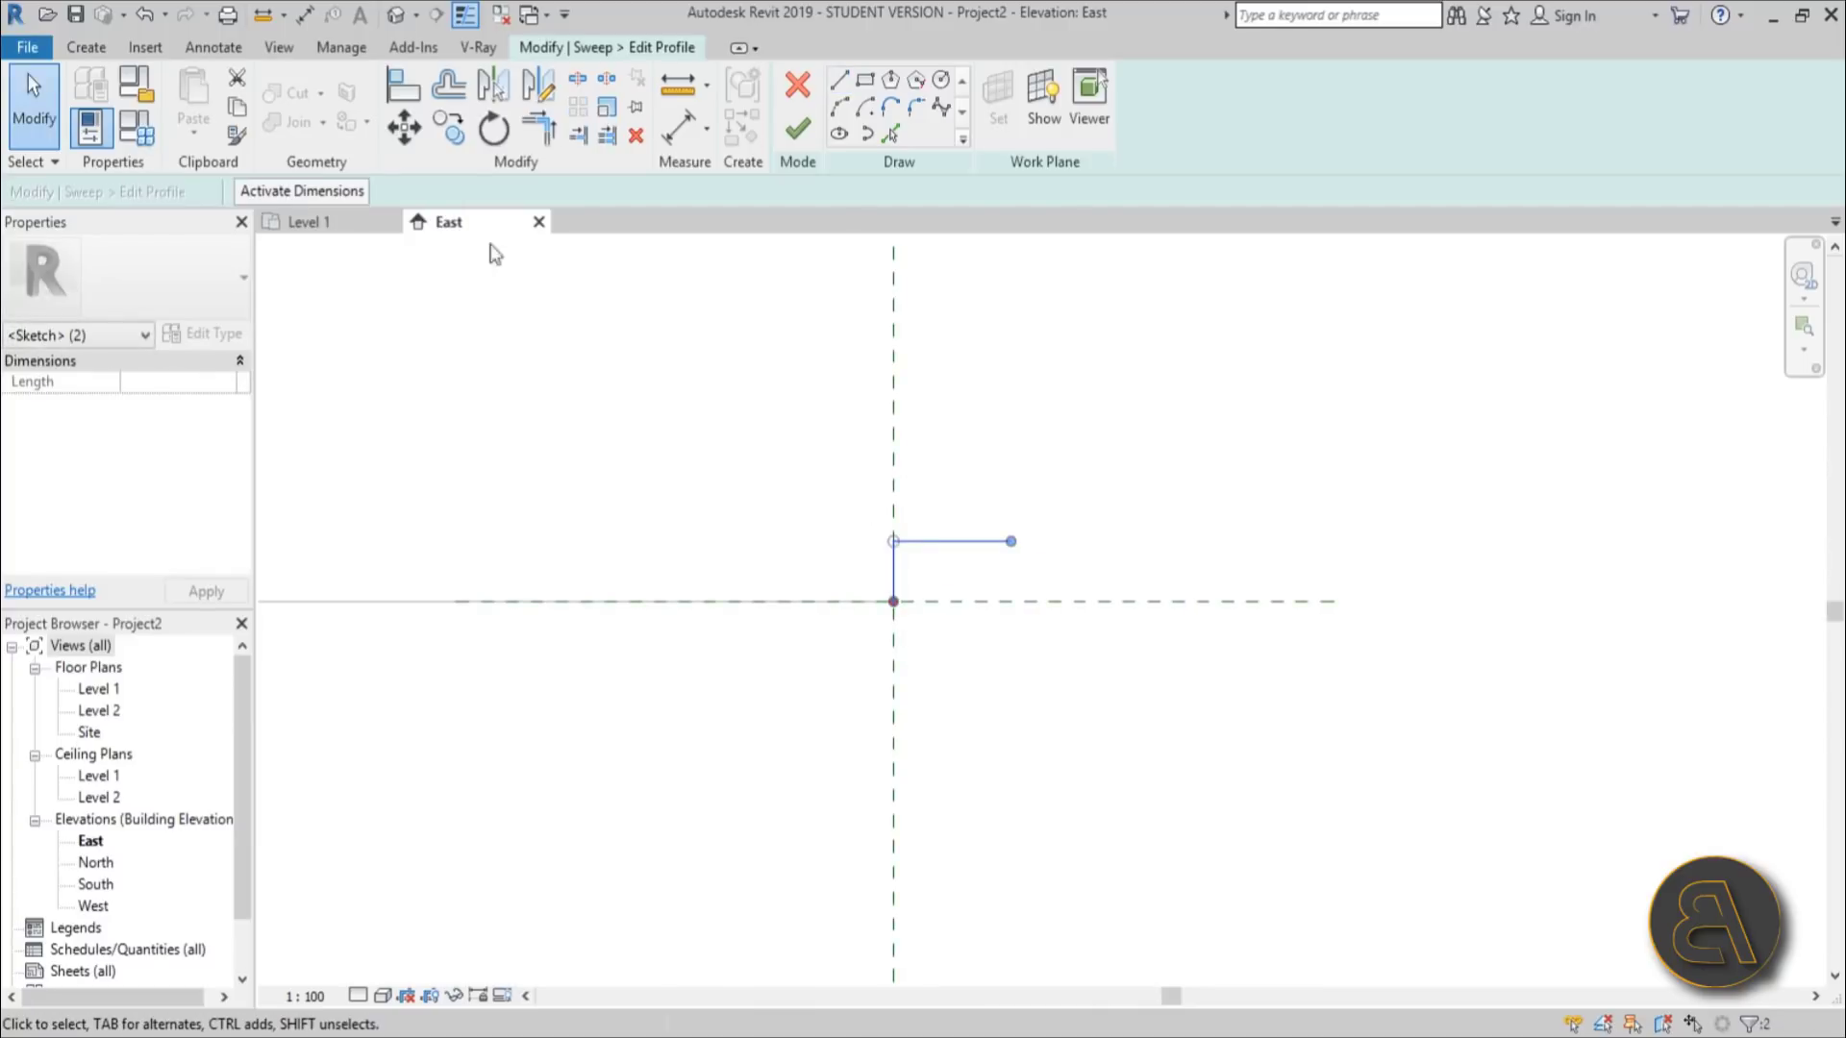
key("c")
key("o")
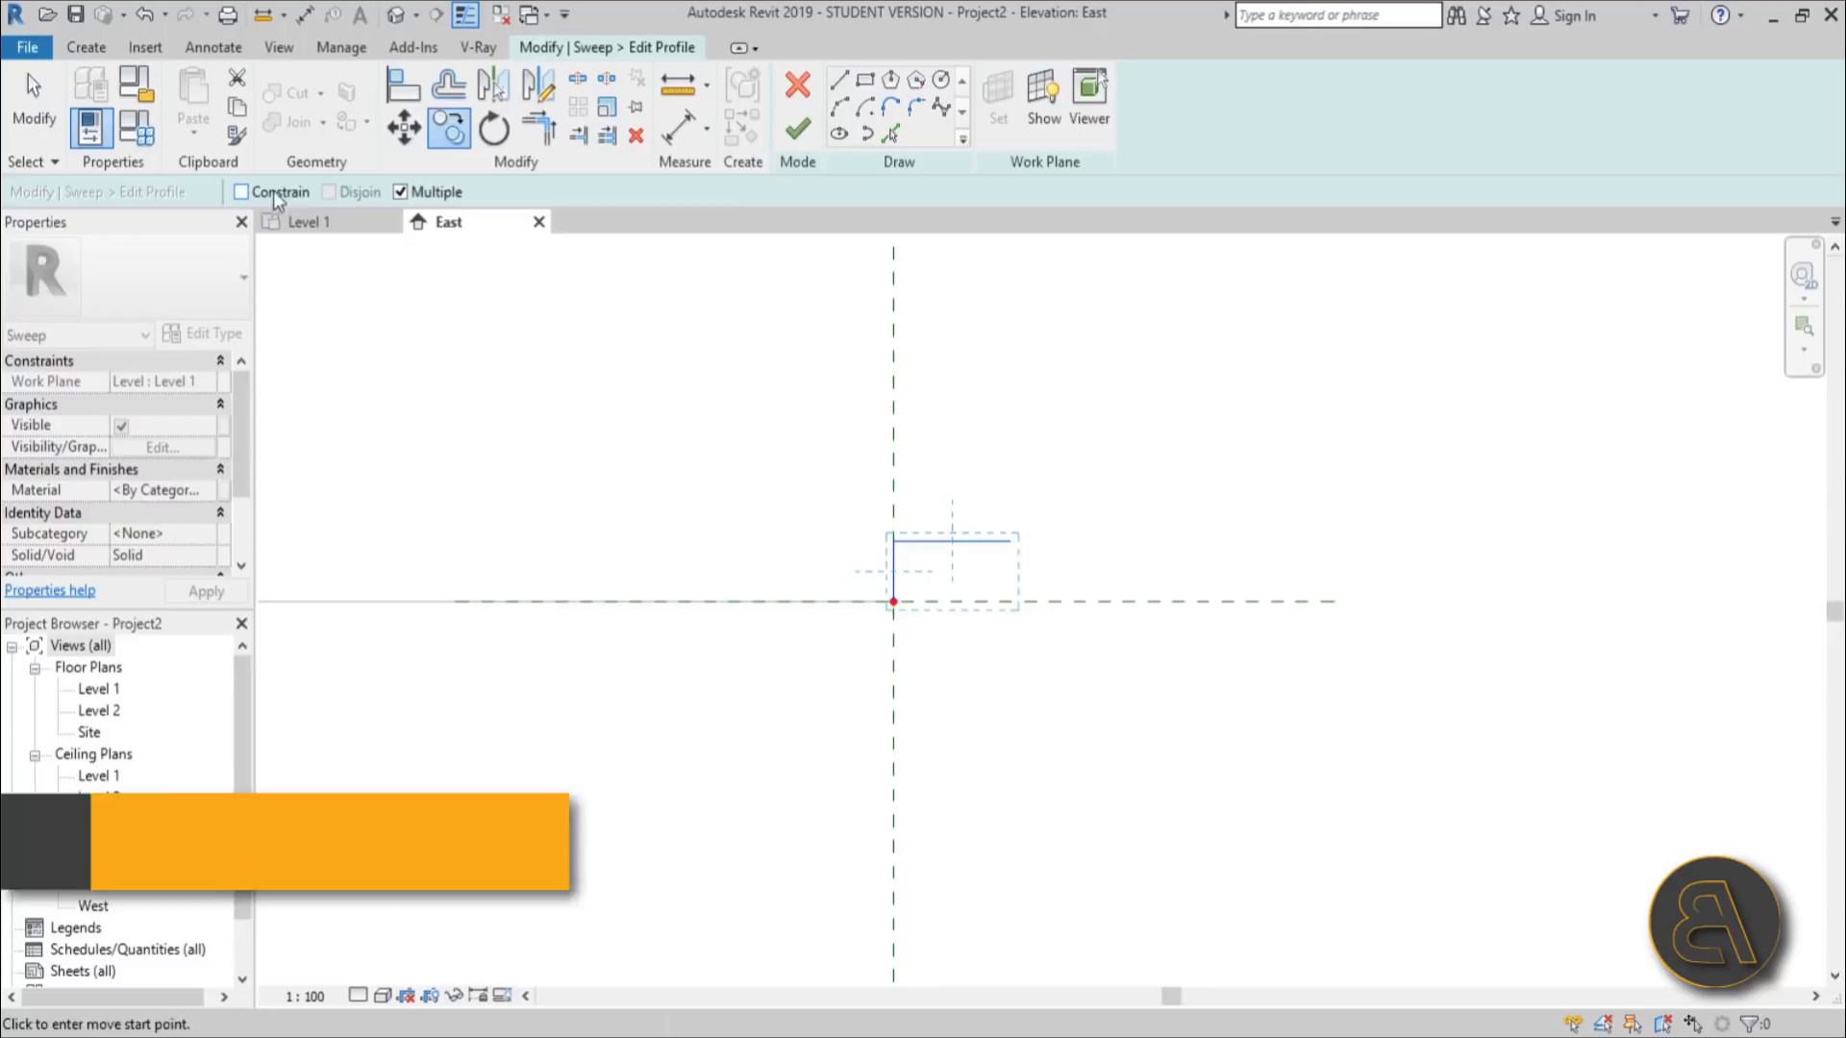
left_click(894, 602)
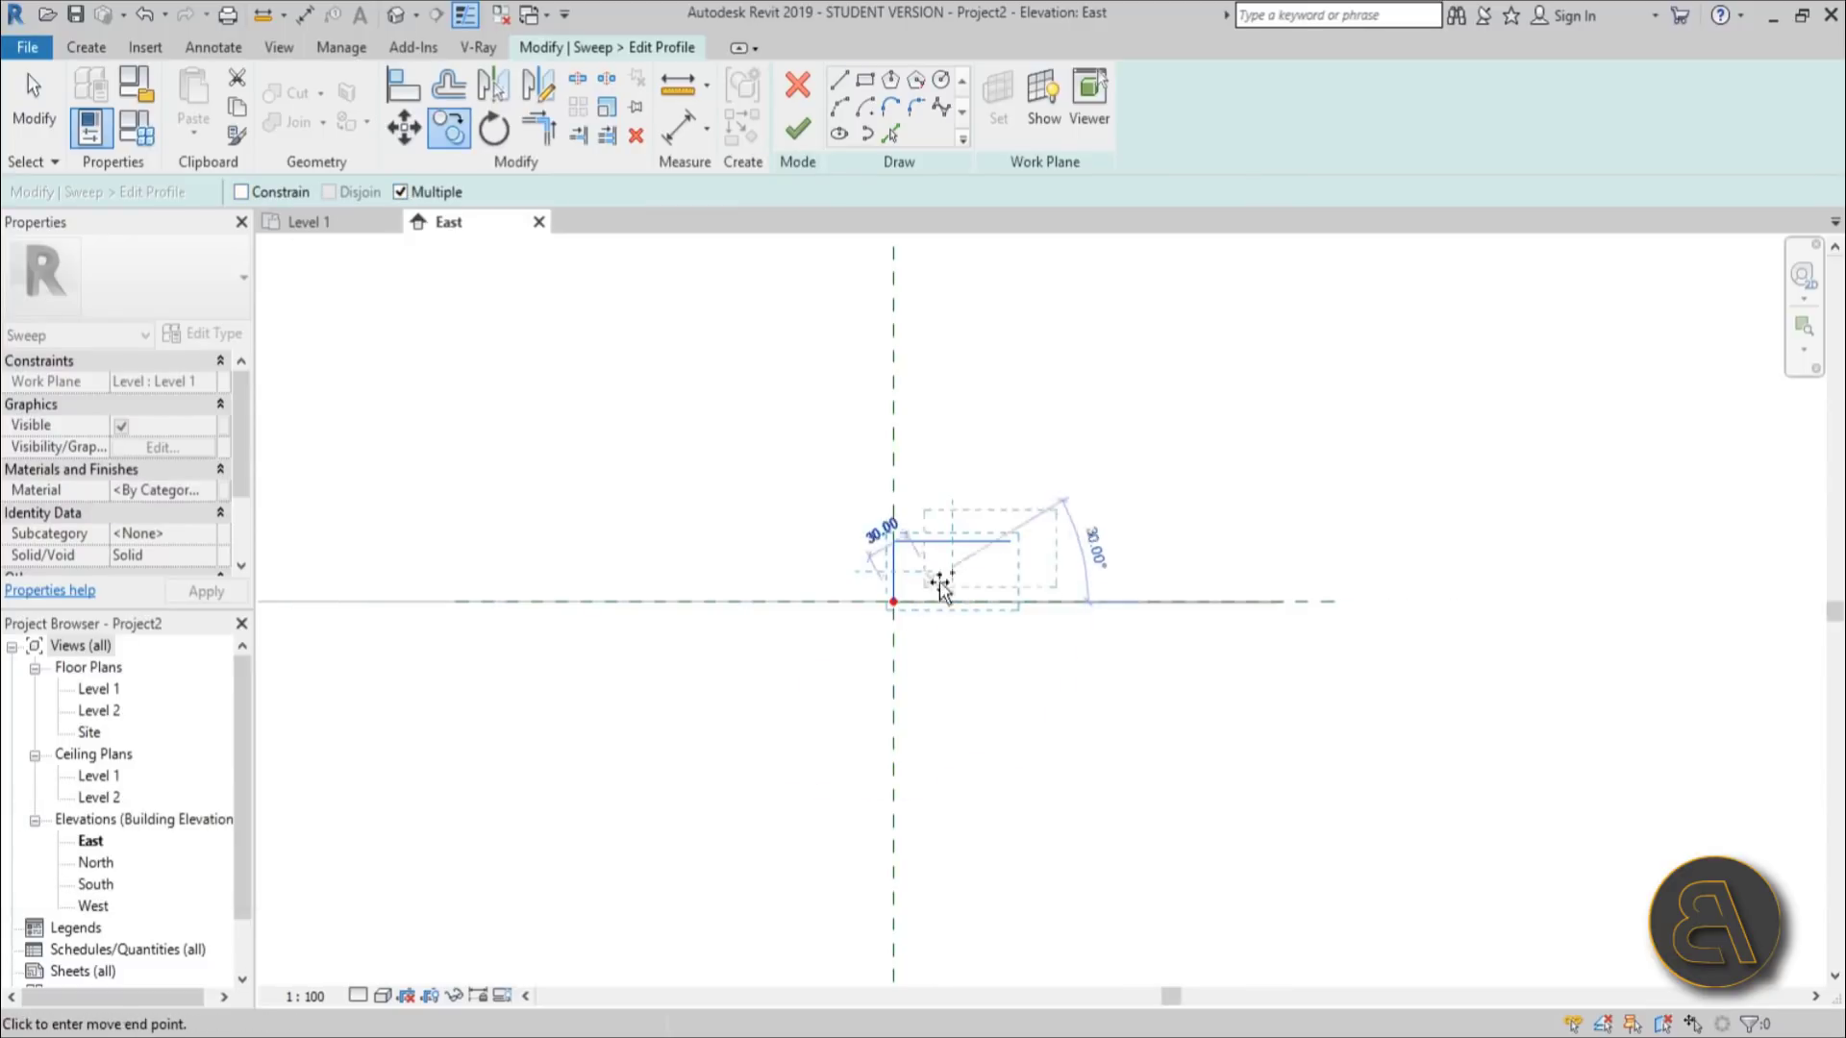
left_click(1010, 541)
left_click(1127, 479)
left_click(1245, 420)
scroll(1245, 420, "down", 2)
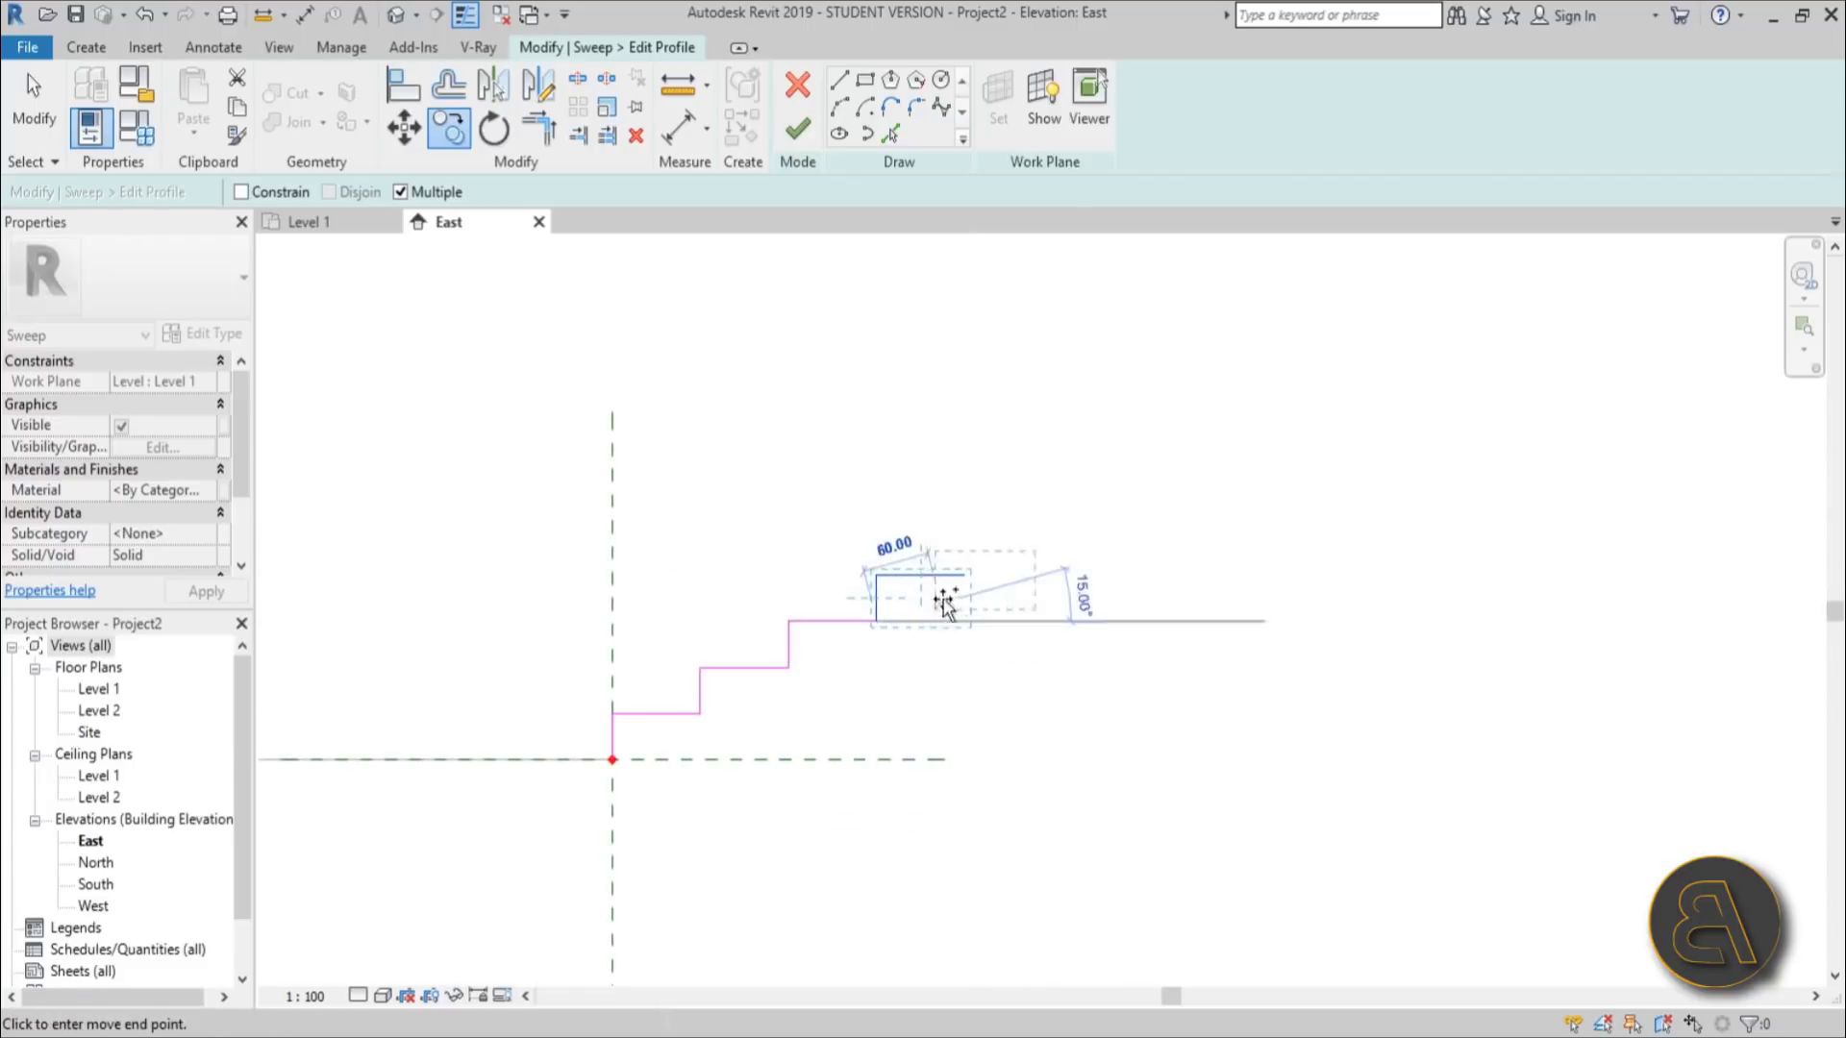
left_click(1091, 532)
left_click(1179, 486)
scroll(1240, 452, "down", 3)
middle_click_drag(1121, 688, 1500, 664)
scroll(1543, 529, "up", 3)
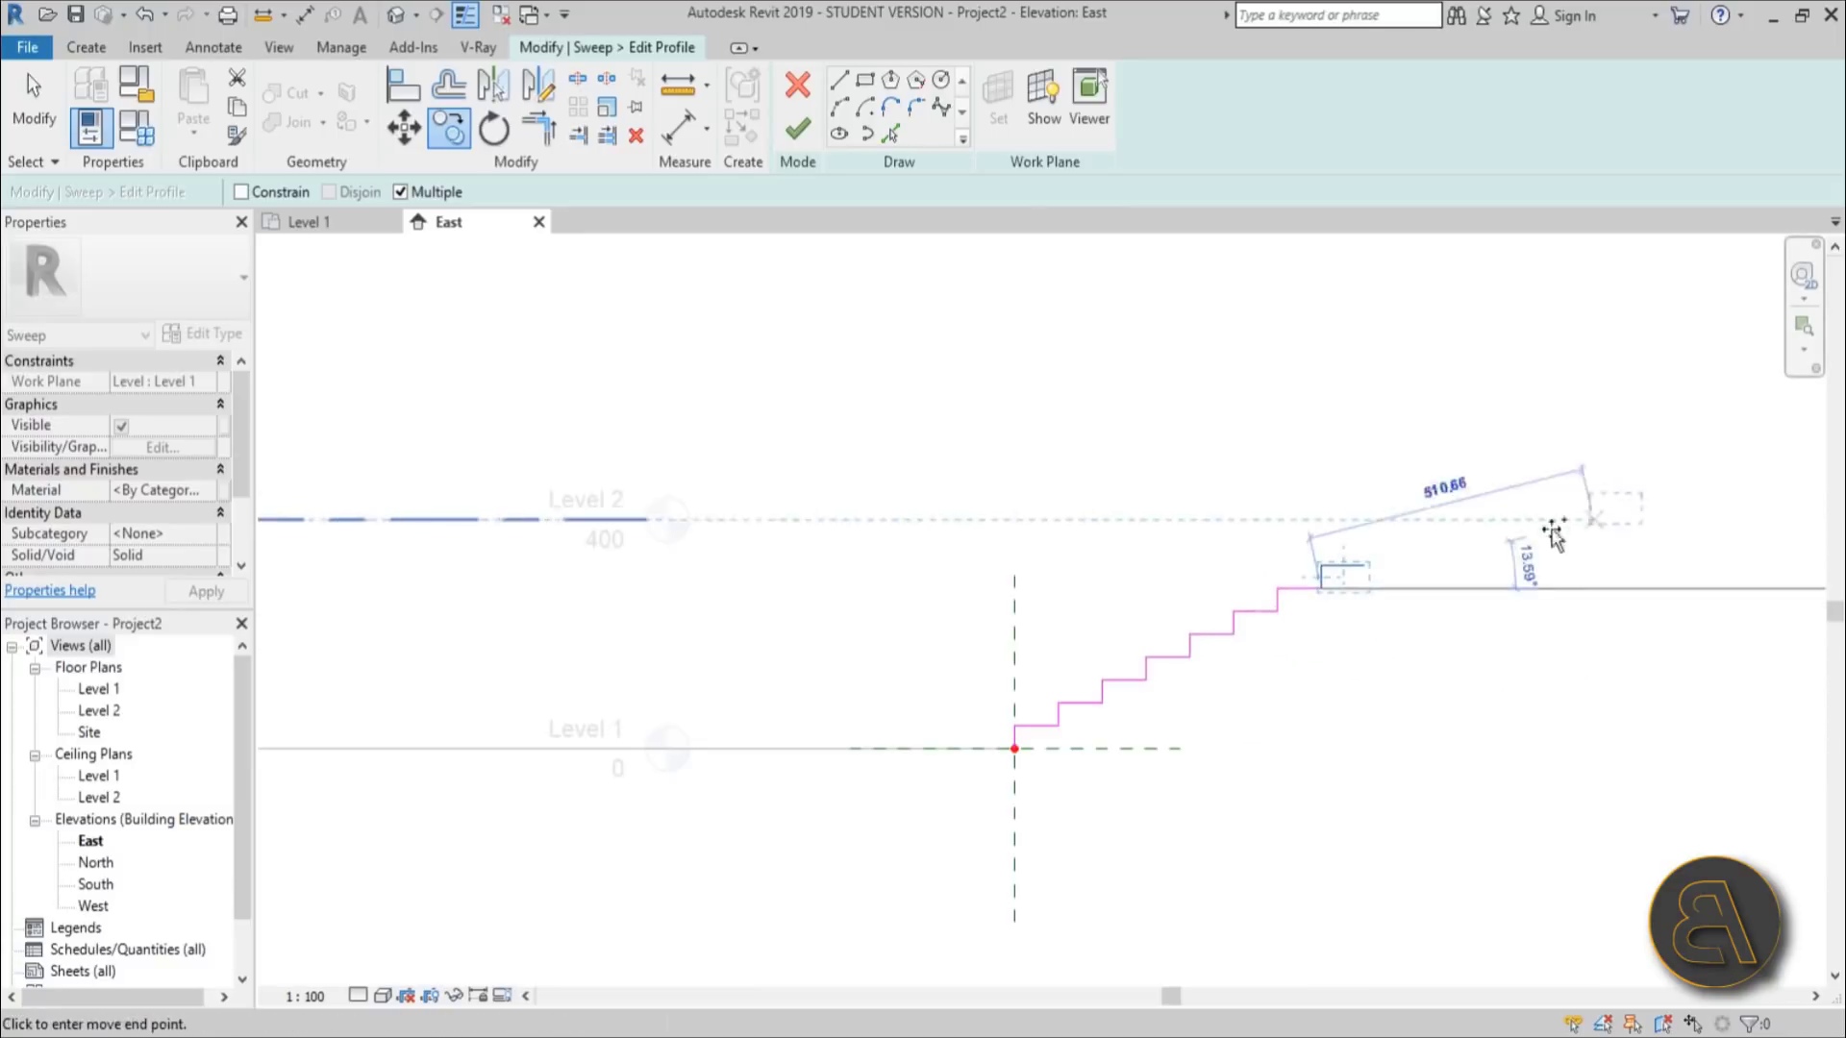
scroll(1279, 663, "down", 2)
key("Escape")
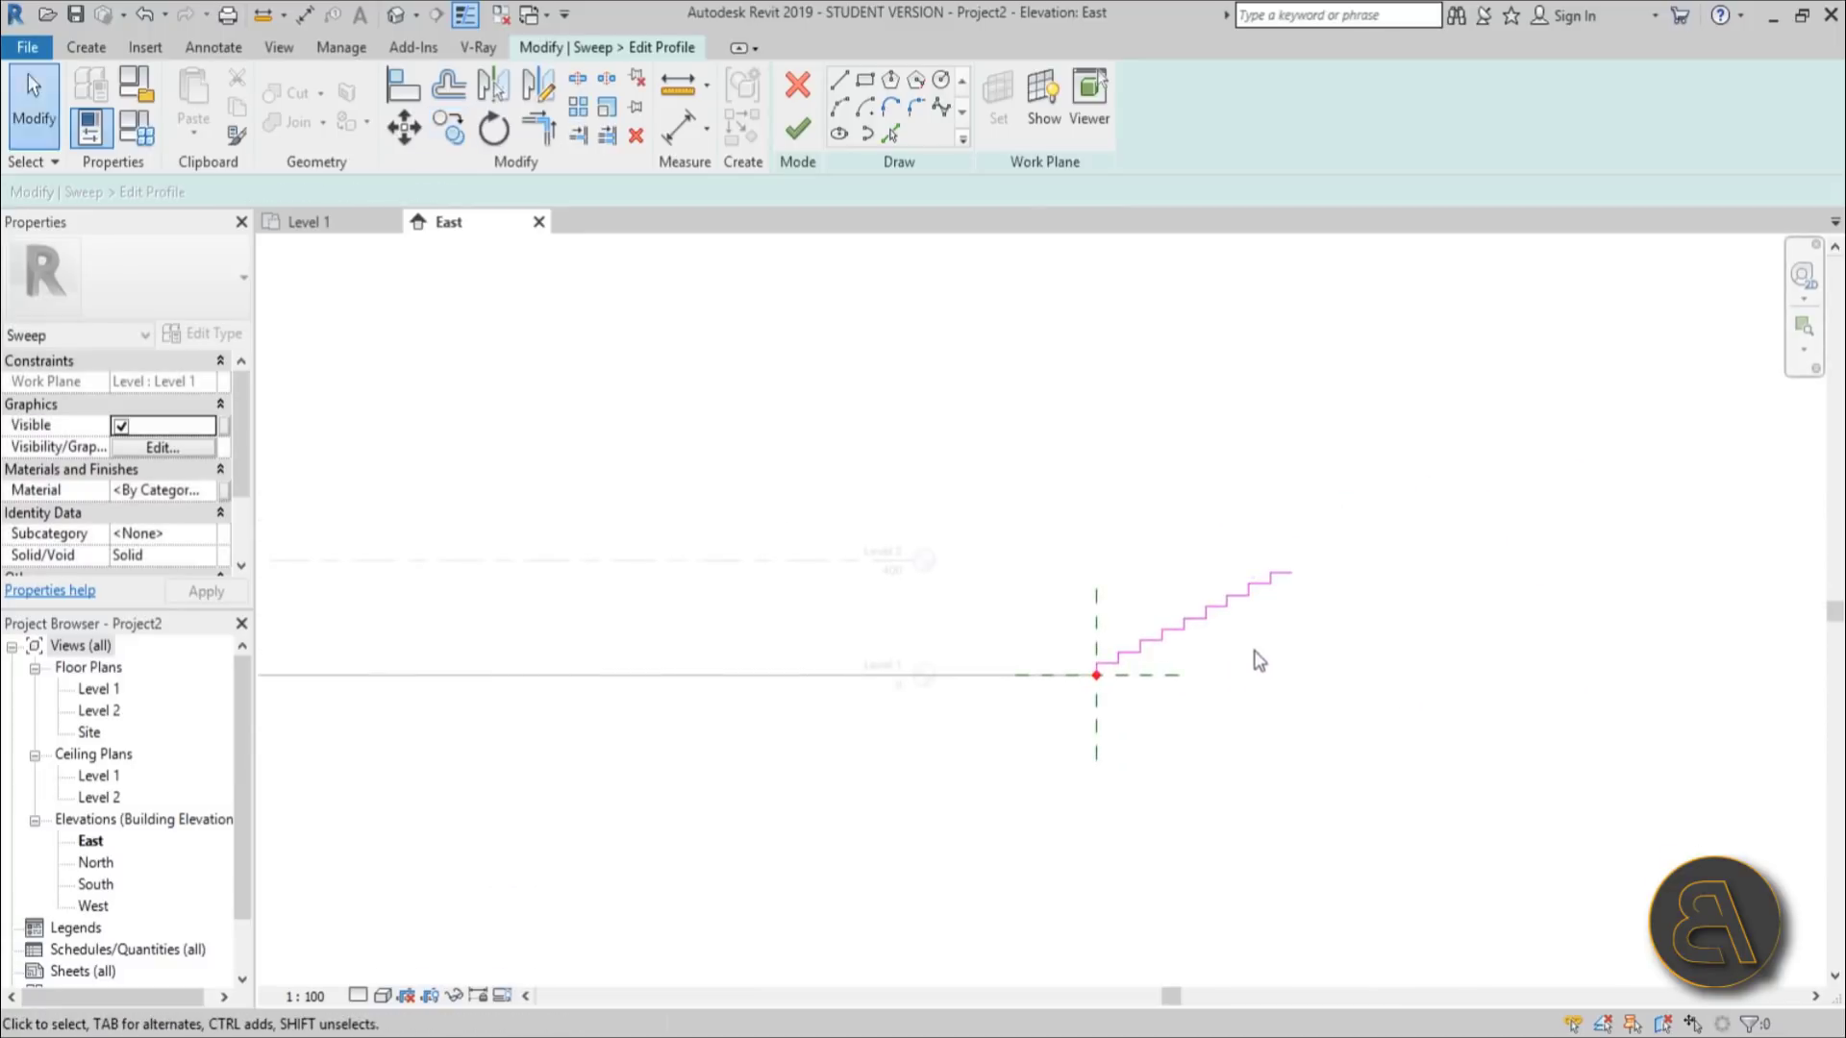
Step: Sketch the profile's underside with a short base line, a diagonal beneath the steps and a short closing line up to the top tread
scroll(1143, 480, "up", 3)
left_click(840, 84)
scroll(740, 777, "up", 3)
left_click(683, 782)
scroll(1157, 680, "down", 2)
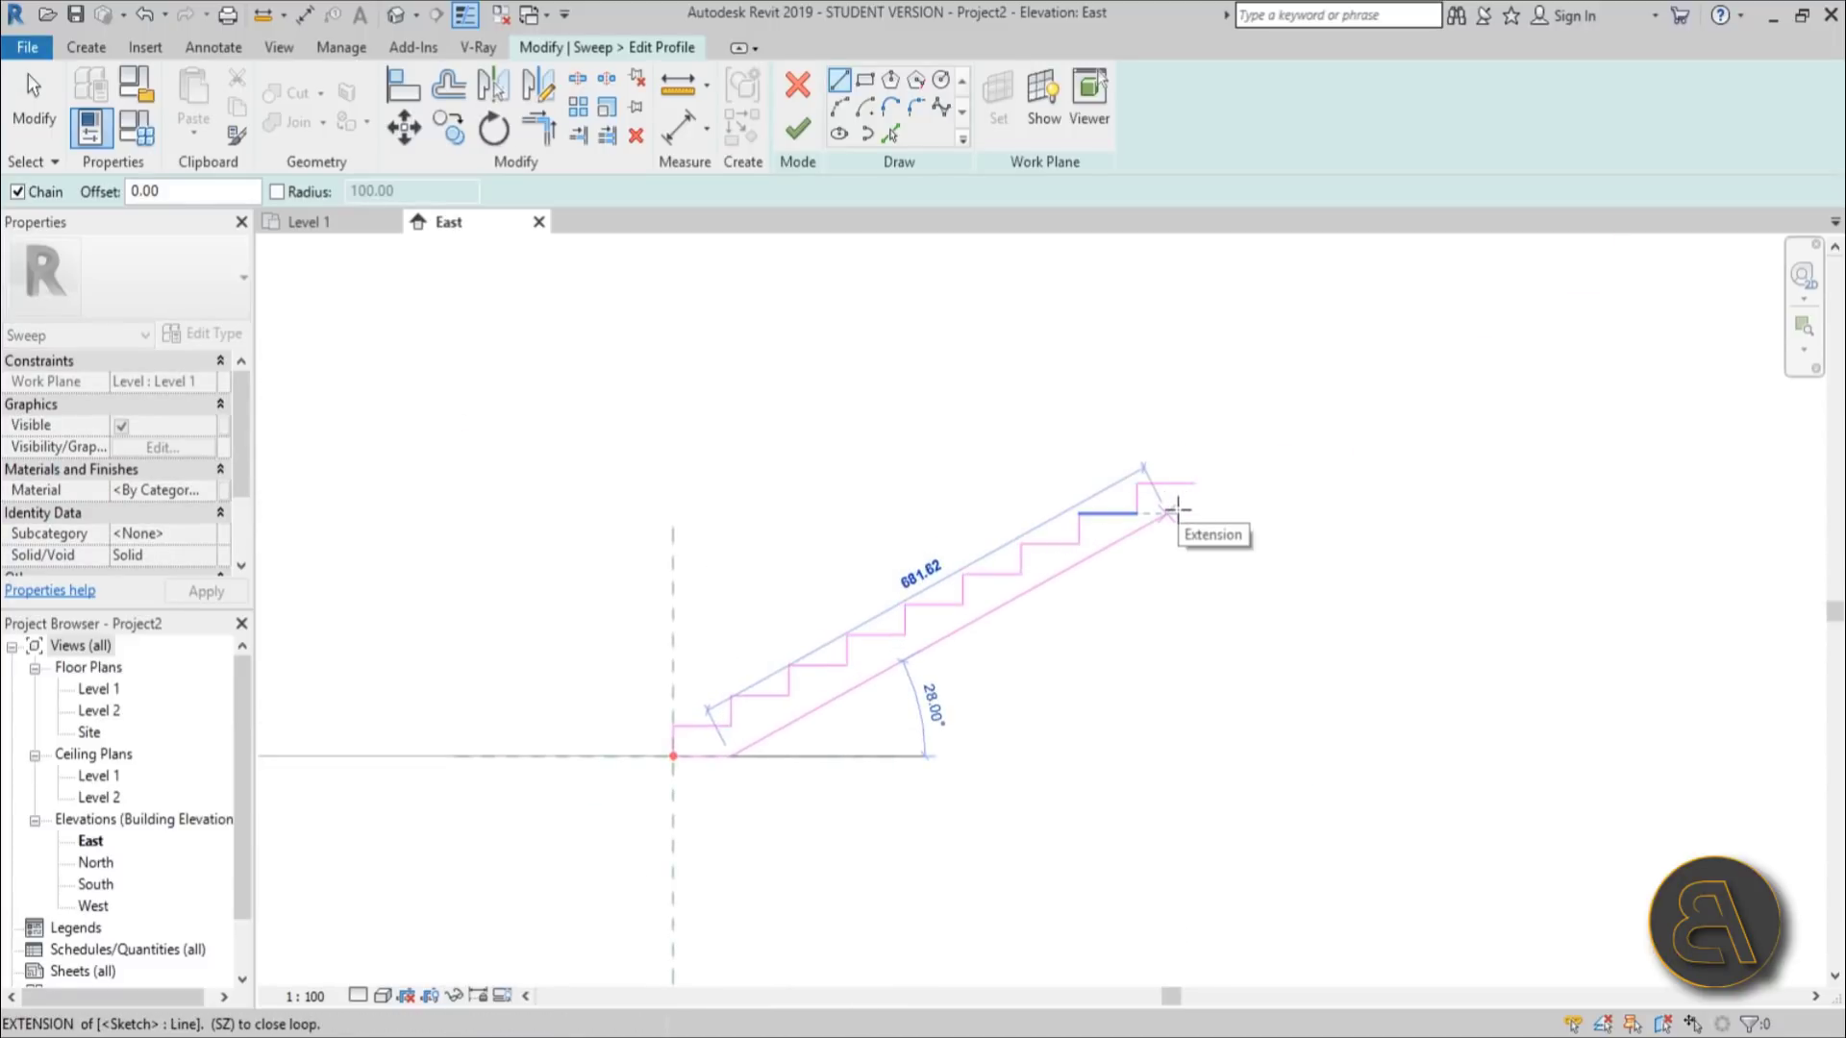
left_click(1175, 510)
left_click(1173, 482)
key("Escape")
key("Escape")
Step: Move the short closing line outward so that its upper end lies at the outer end of the top tread
scroll(1174, 501, "up", 2)
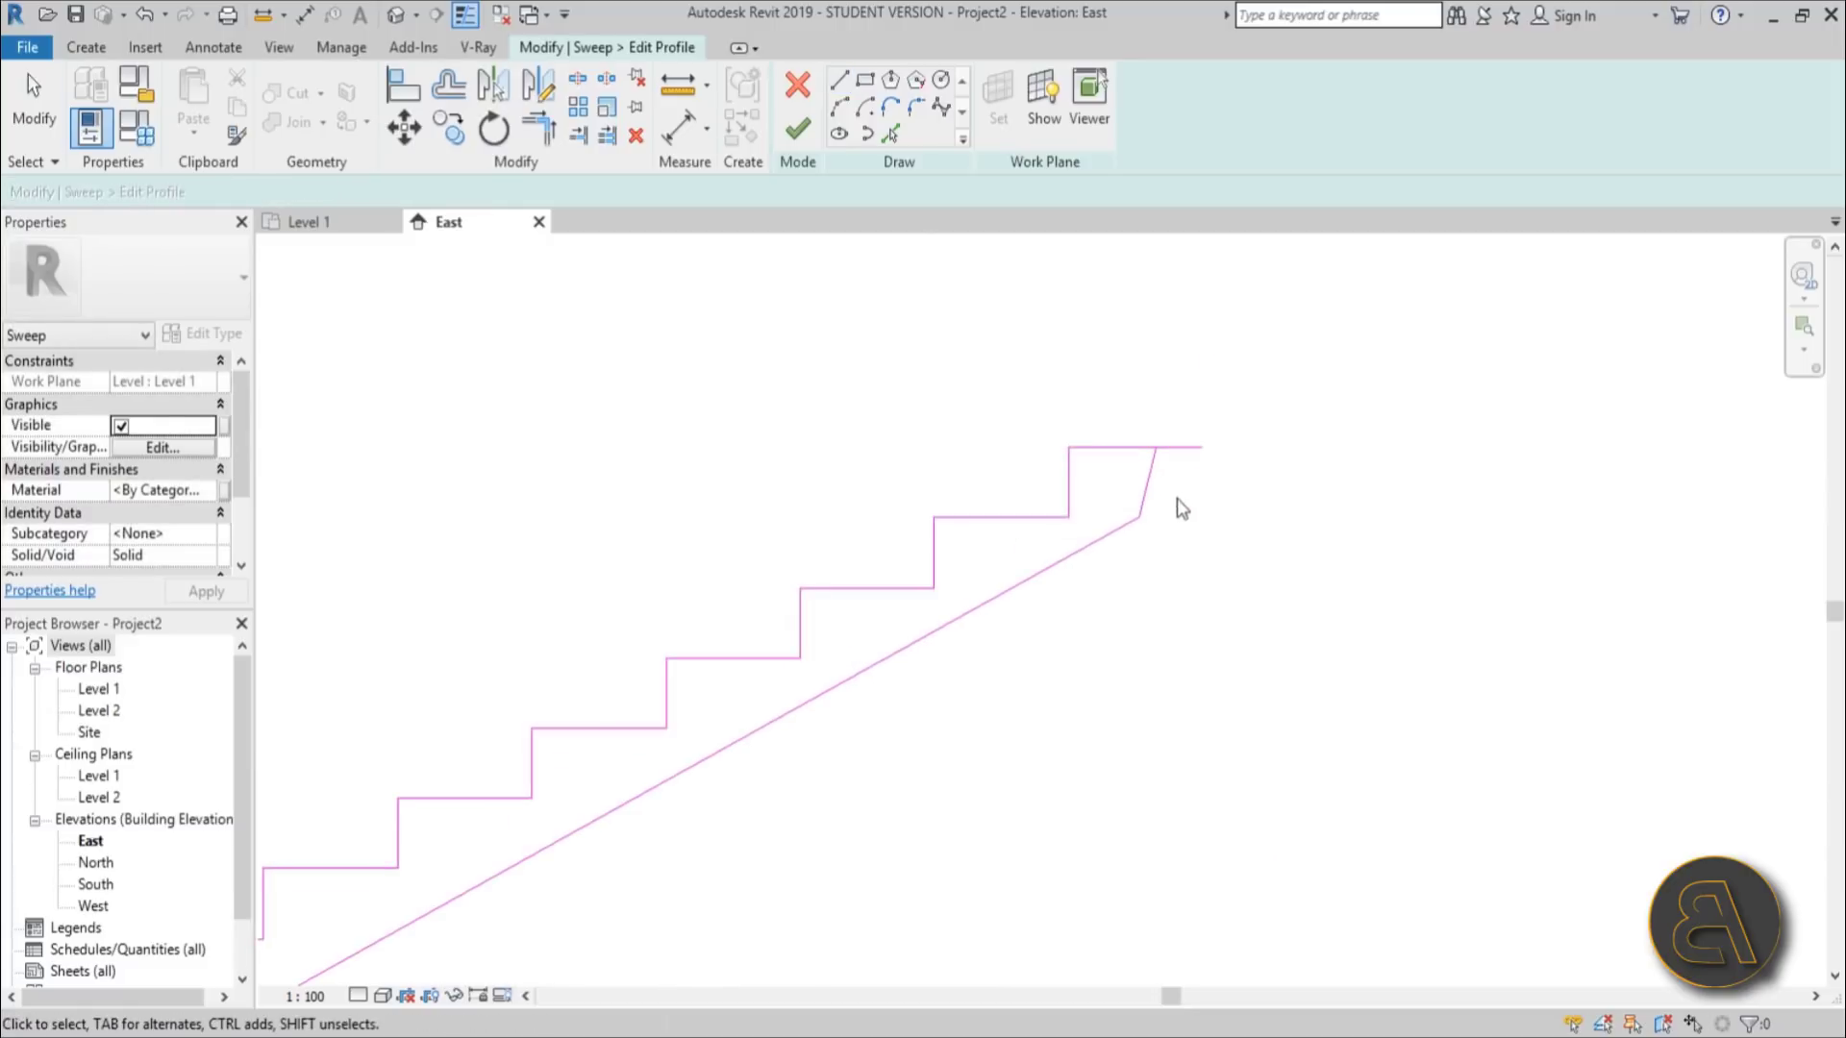
left_click(1150, 491)
left_click(1195, 494)
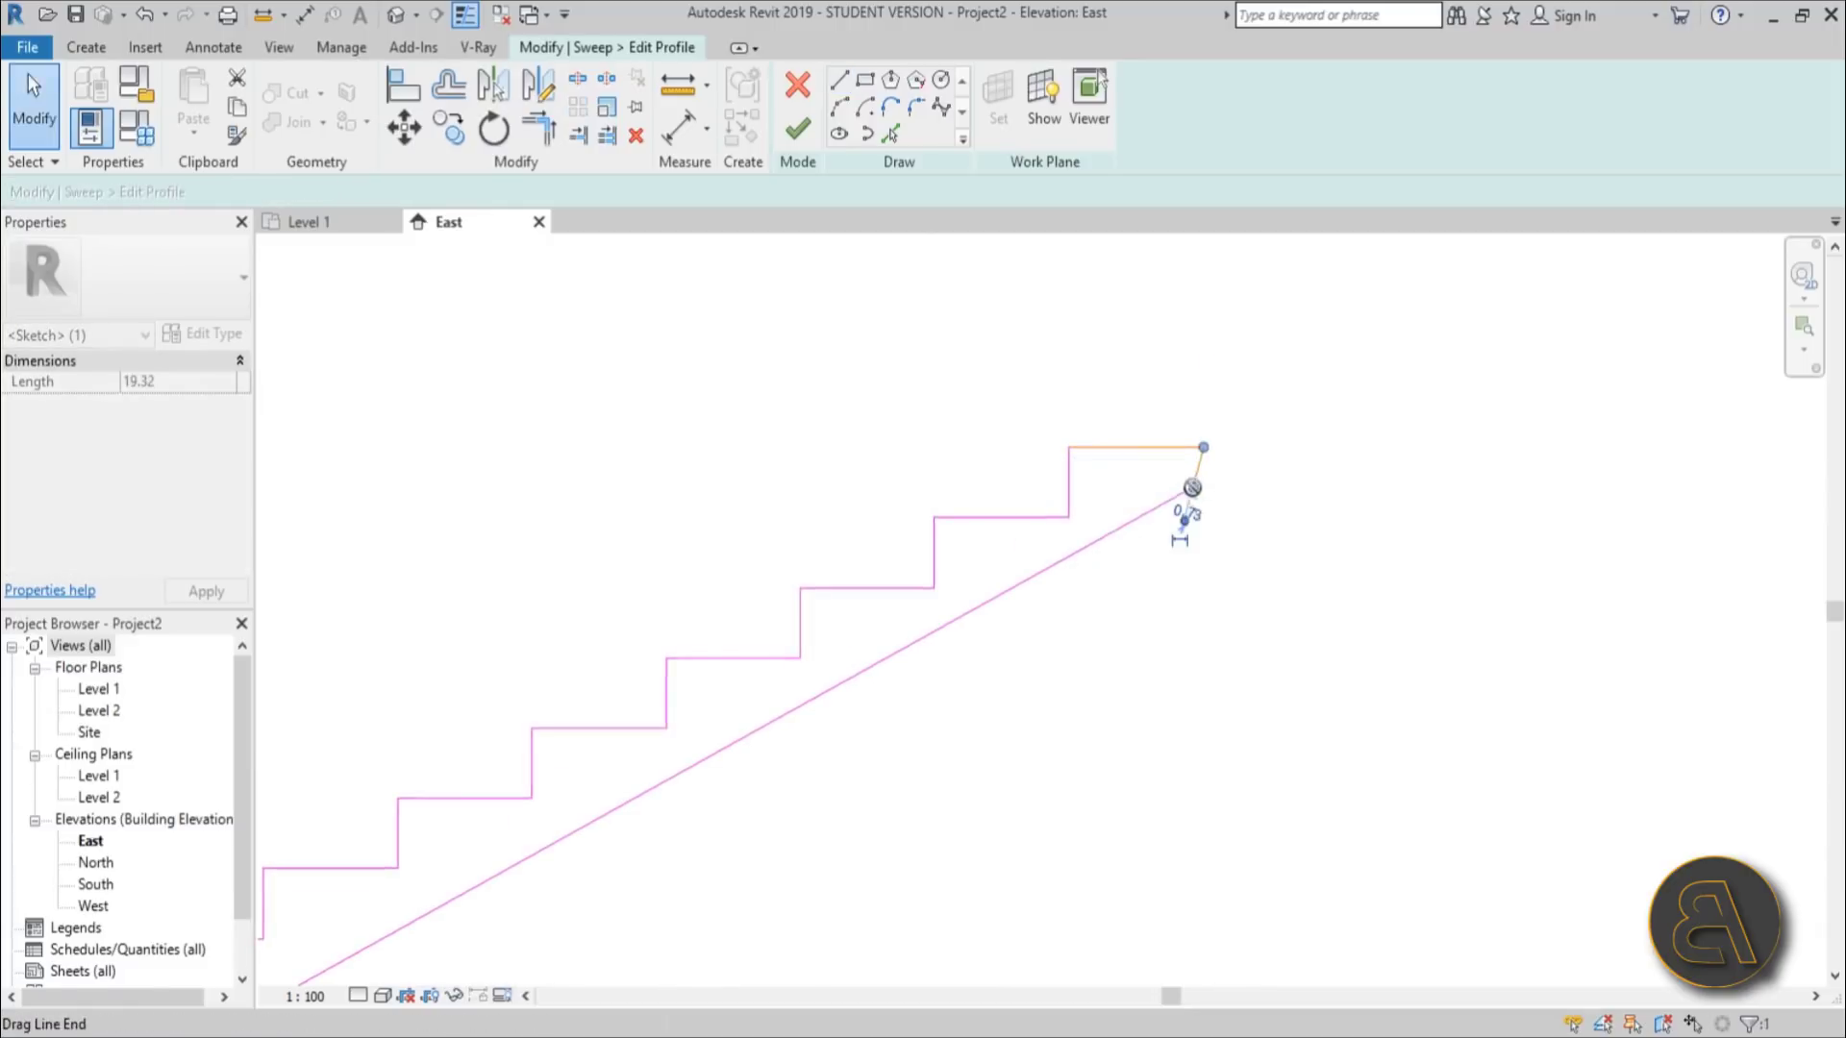
scroll(1195, 496, "up", 2)
left_click(1196, 470)
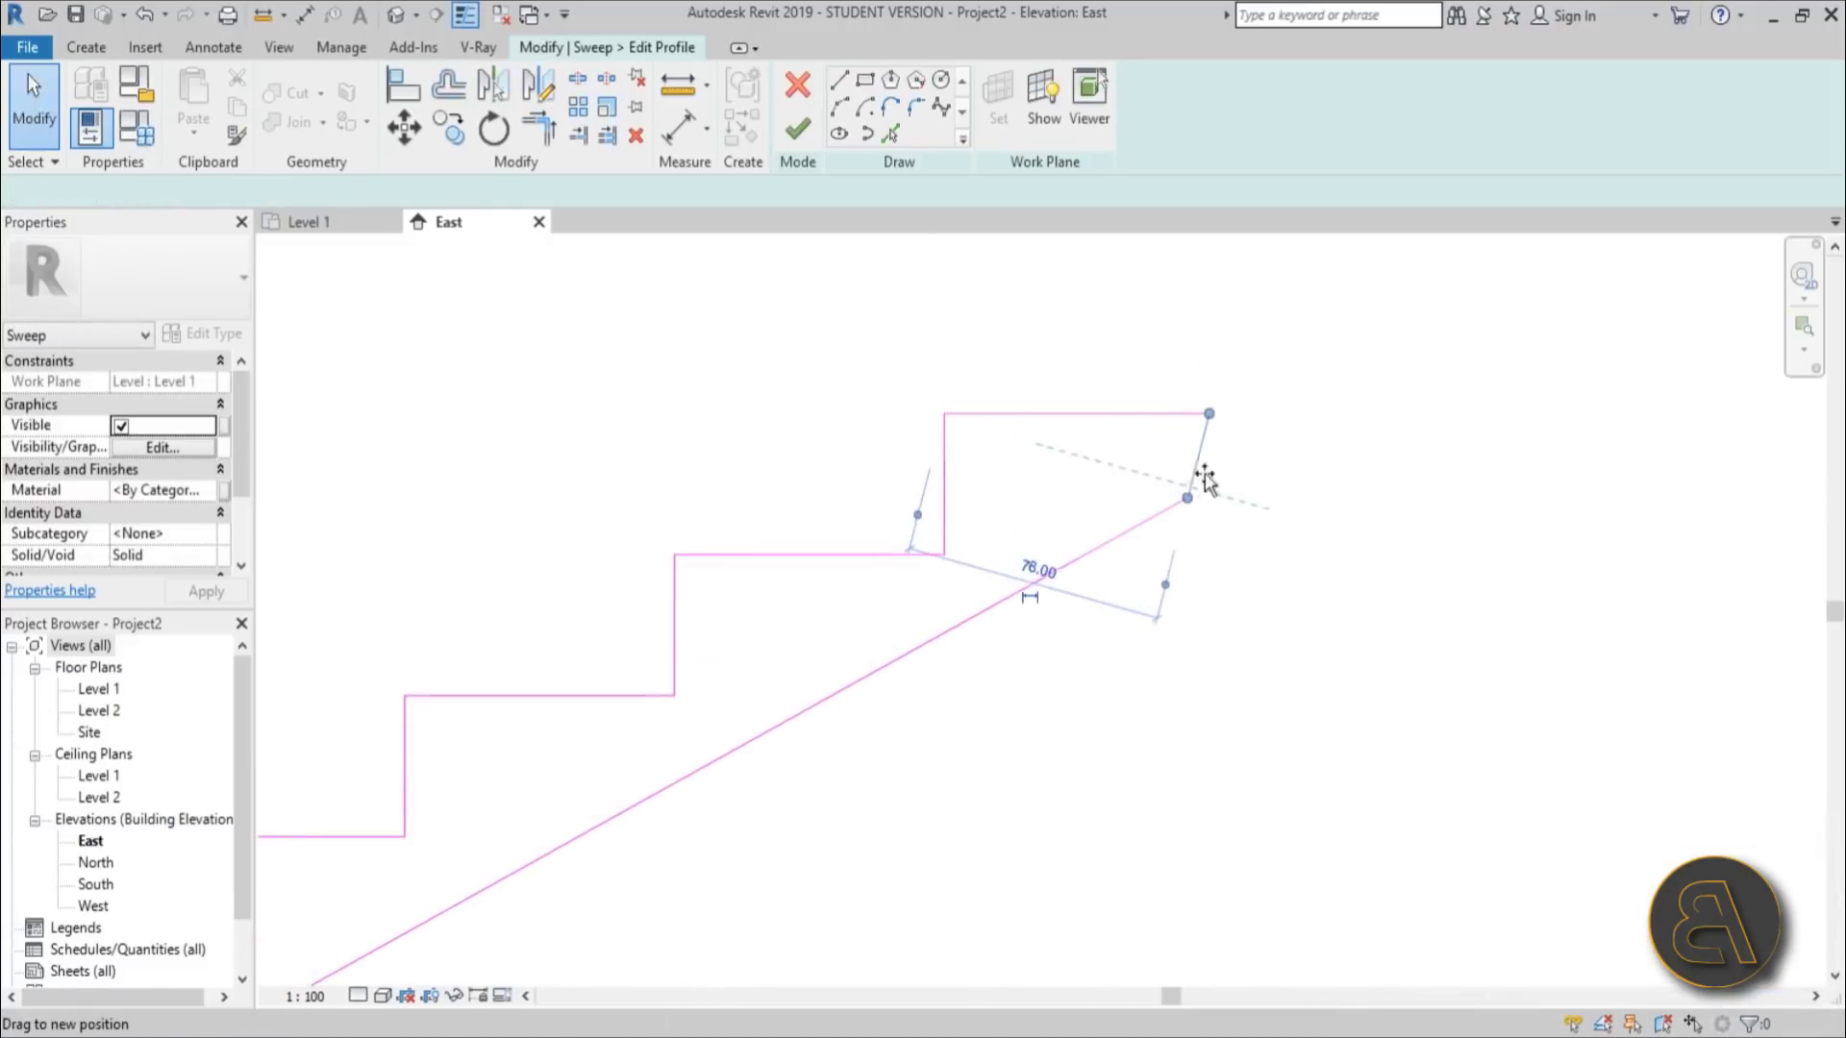
left_click(1234, 508)
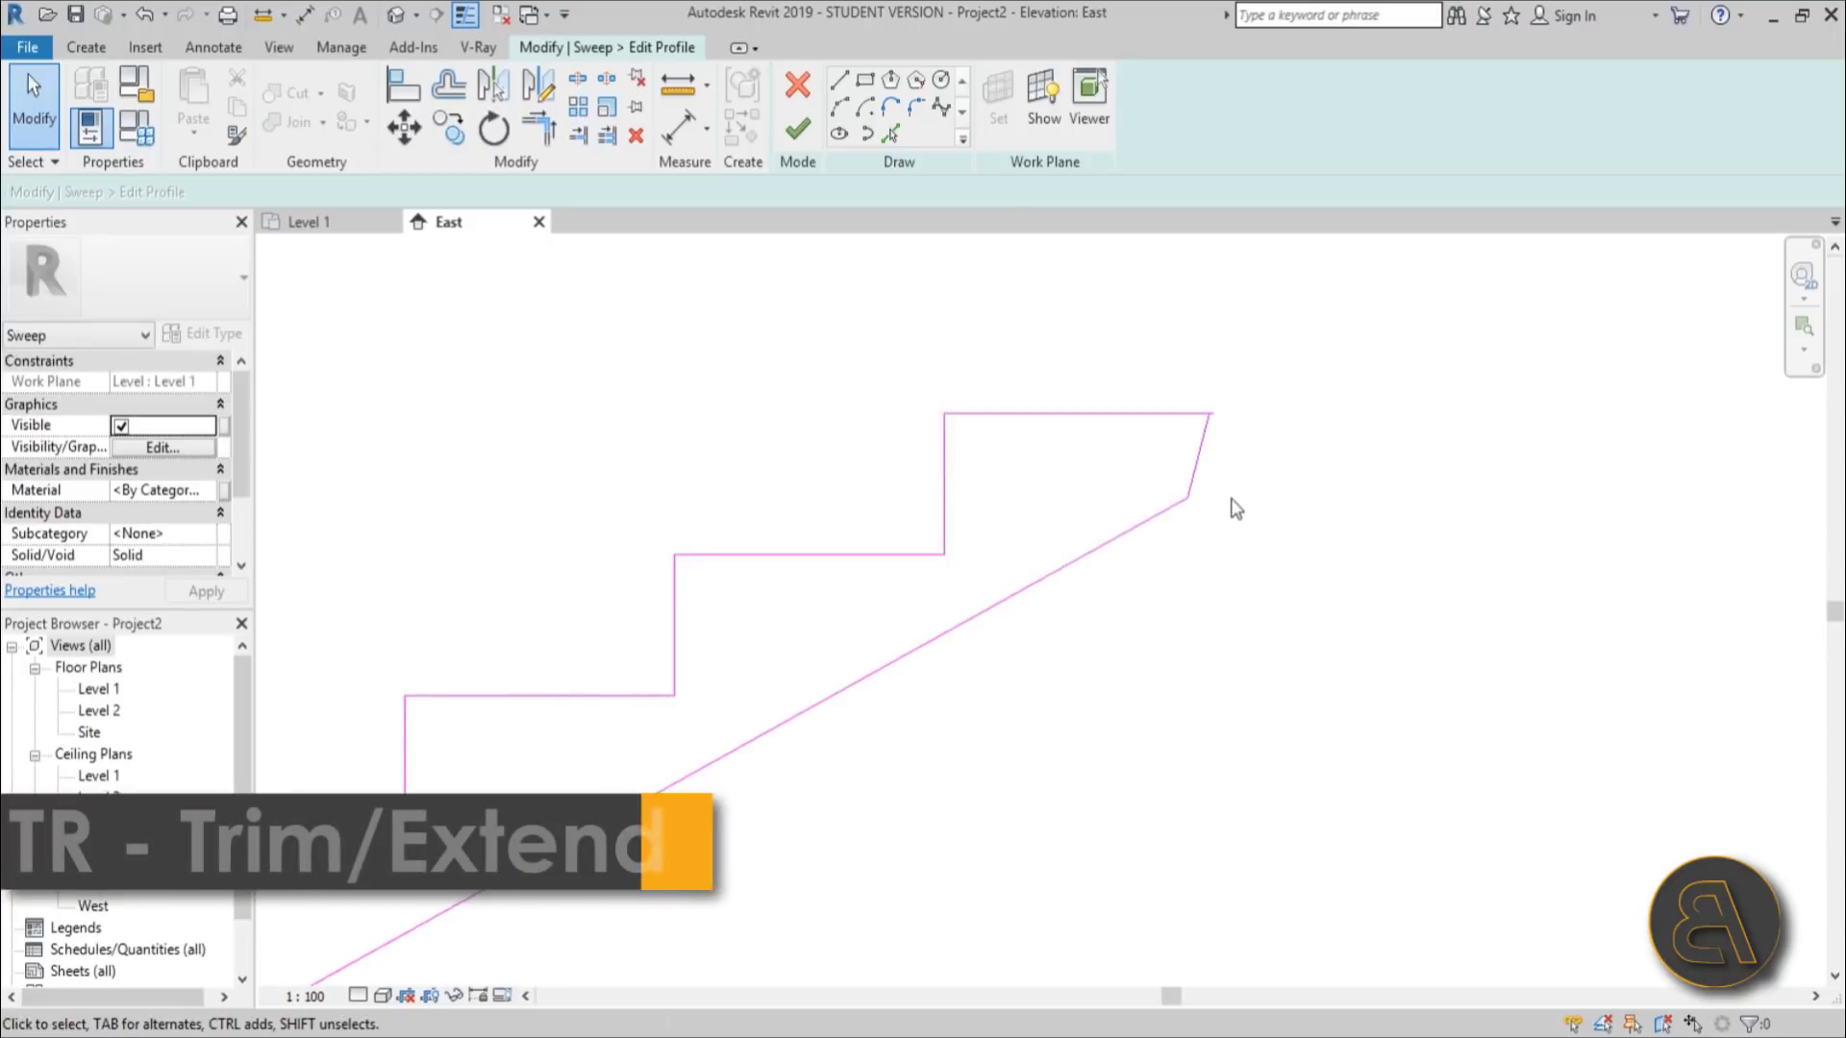
Step: Trim the top tread and the short closing line to a corner
key("t")
key("r")
left_click(1192, 415)
left_click(1199, 460)
key("Escape")
key("Escape")
scroll(1058, 596, "down", 5)
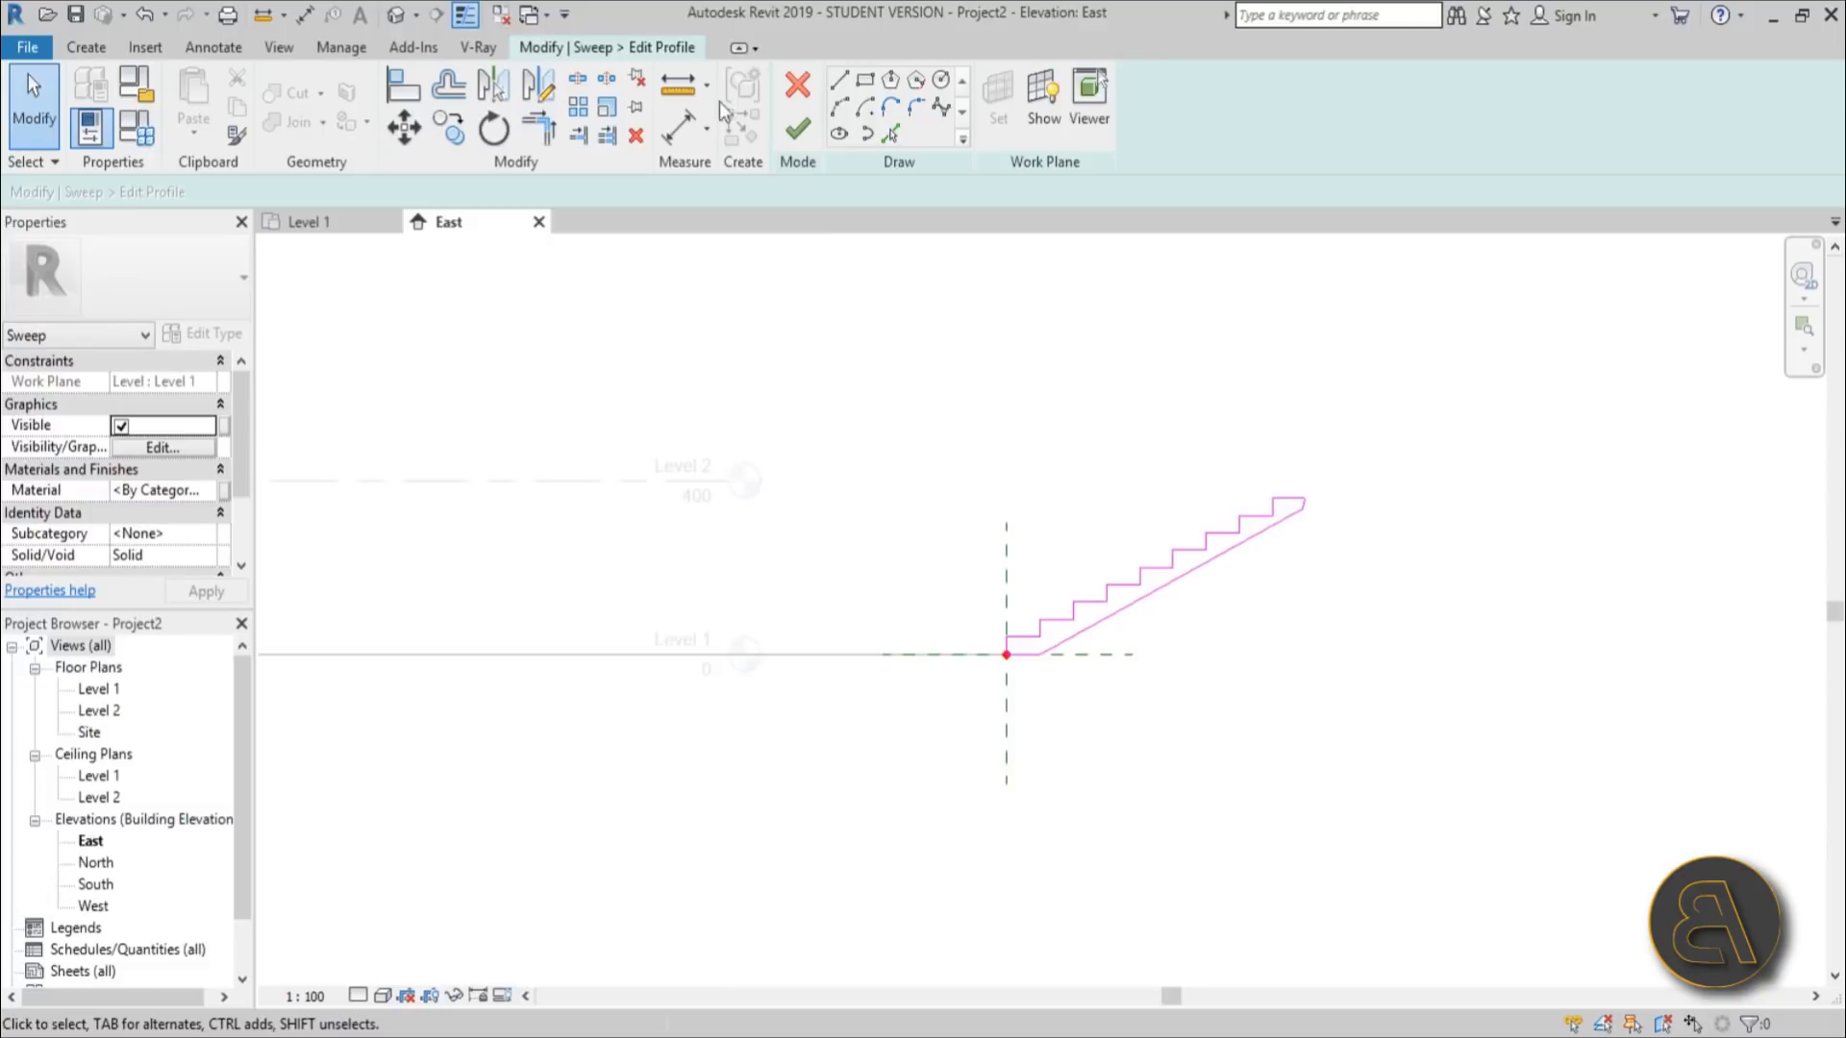
Step: Switch to the 3D view and finish the profile and the sweep to form the stepped oval seating
left_click(396, 15)
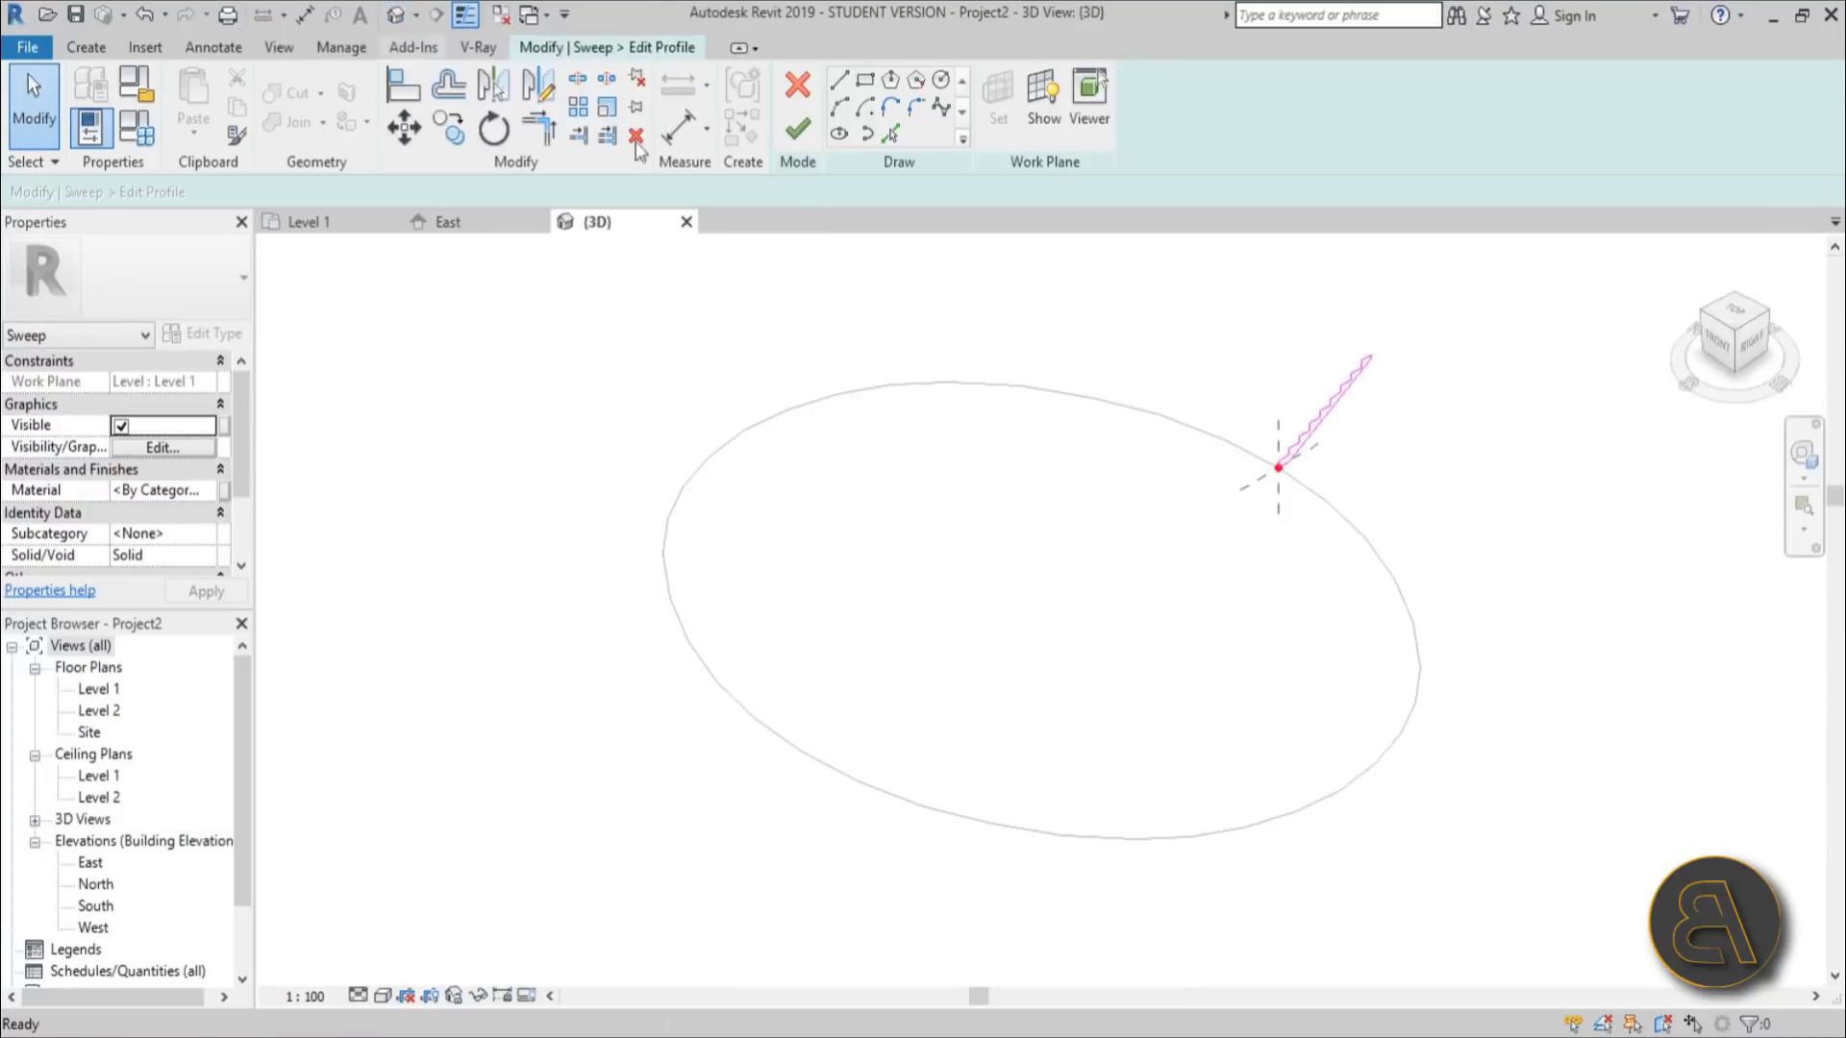
left_click(798, 135)
left_click(800, 140)
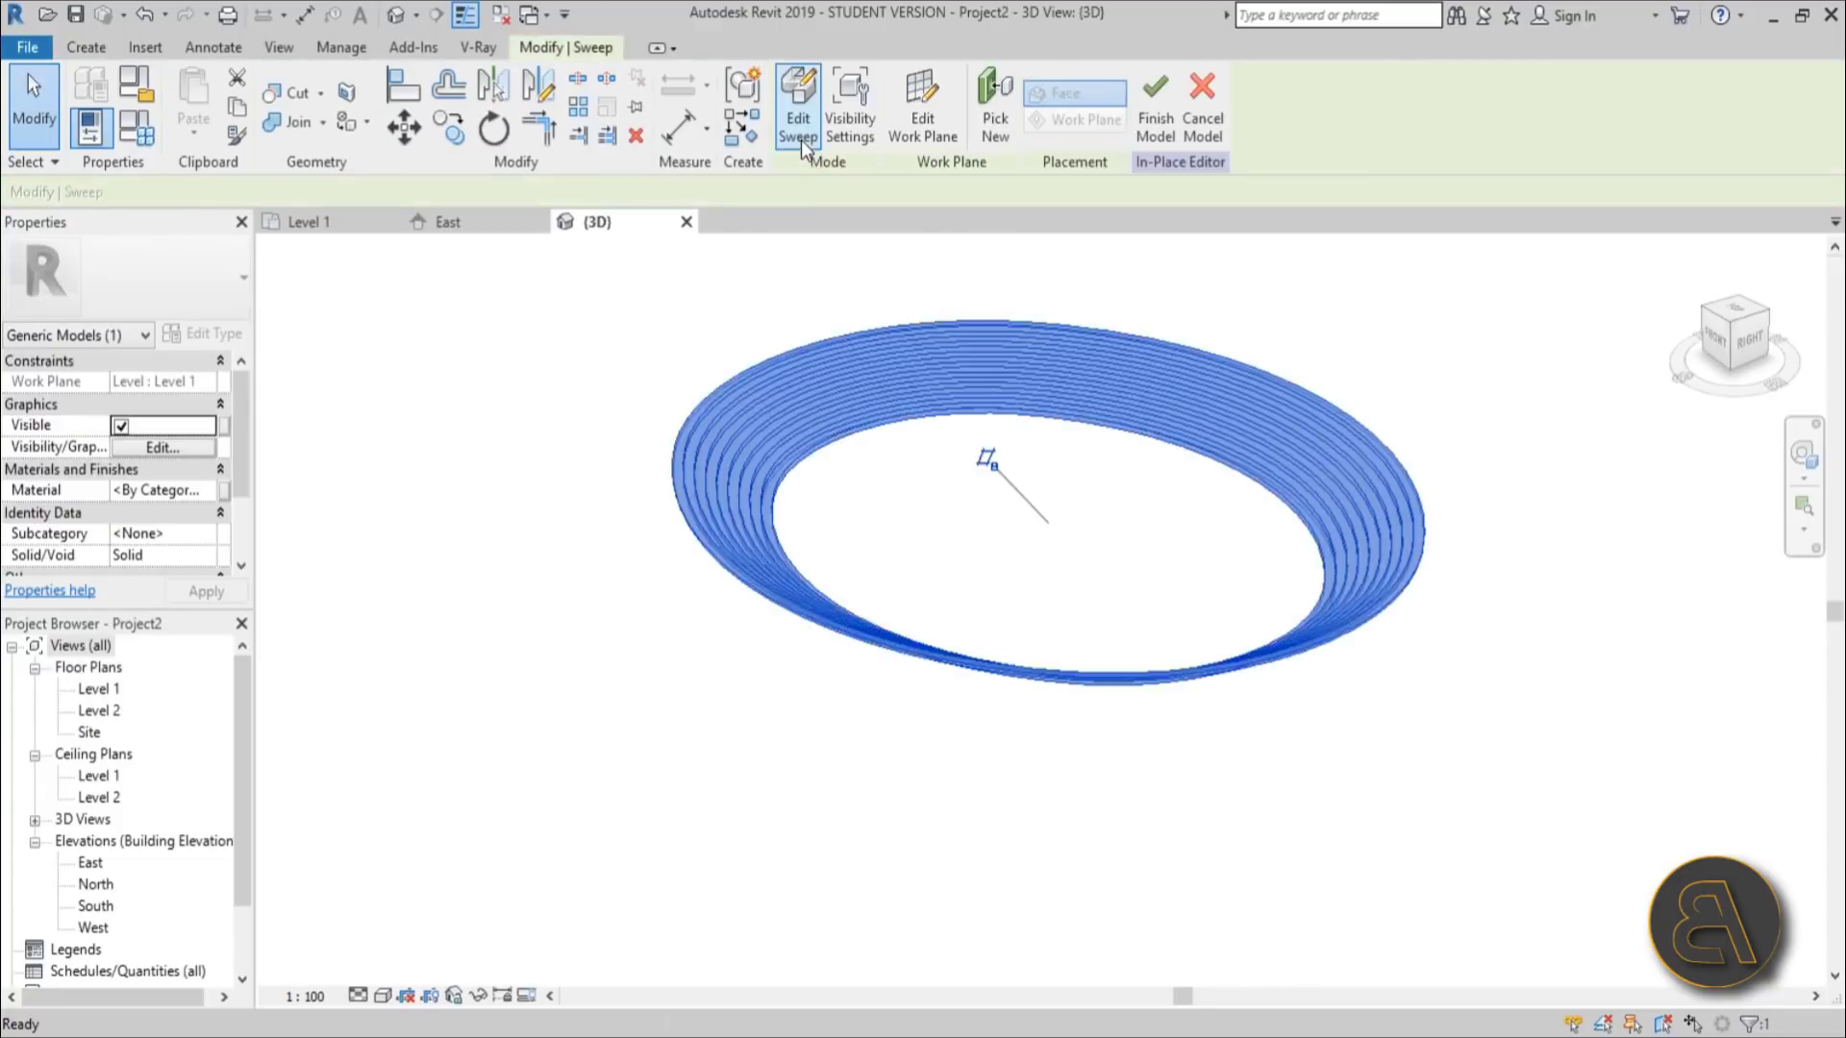
left_click(989, 461)
middle_click_drag(989, 462, 1182, 543, "shift")
scroll(1093, 452, "up", 3)
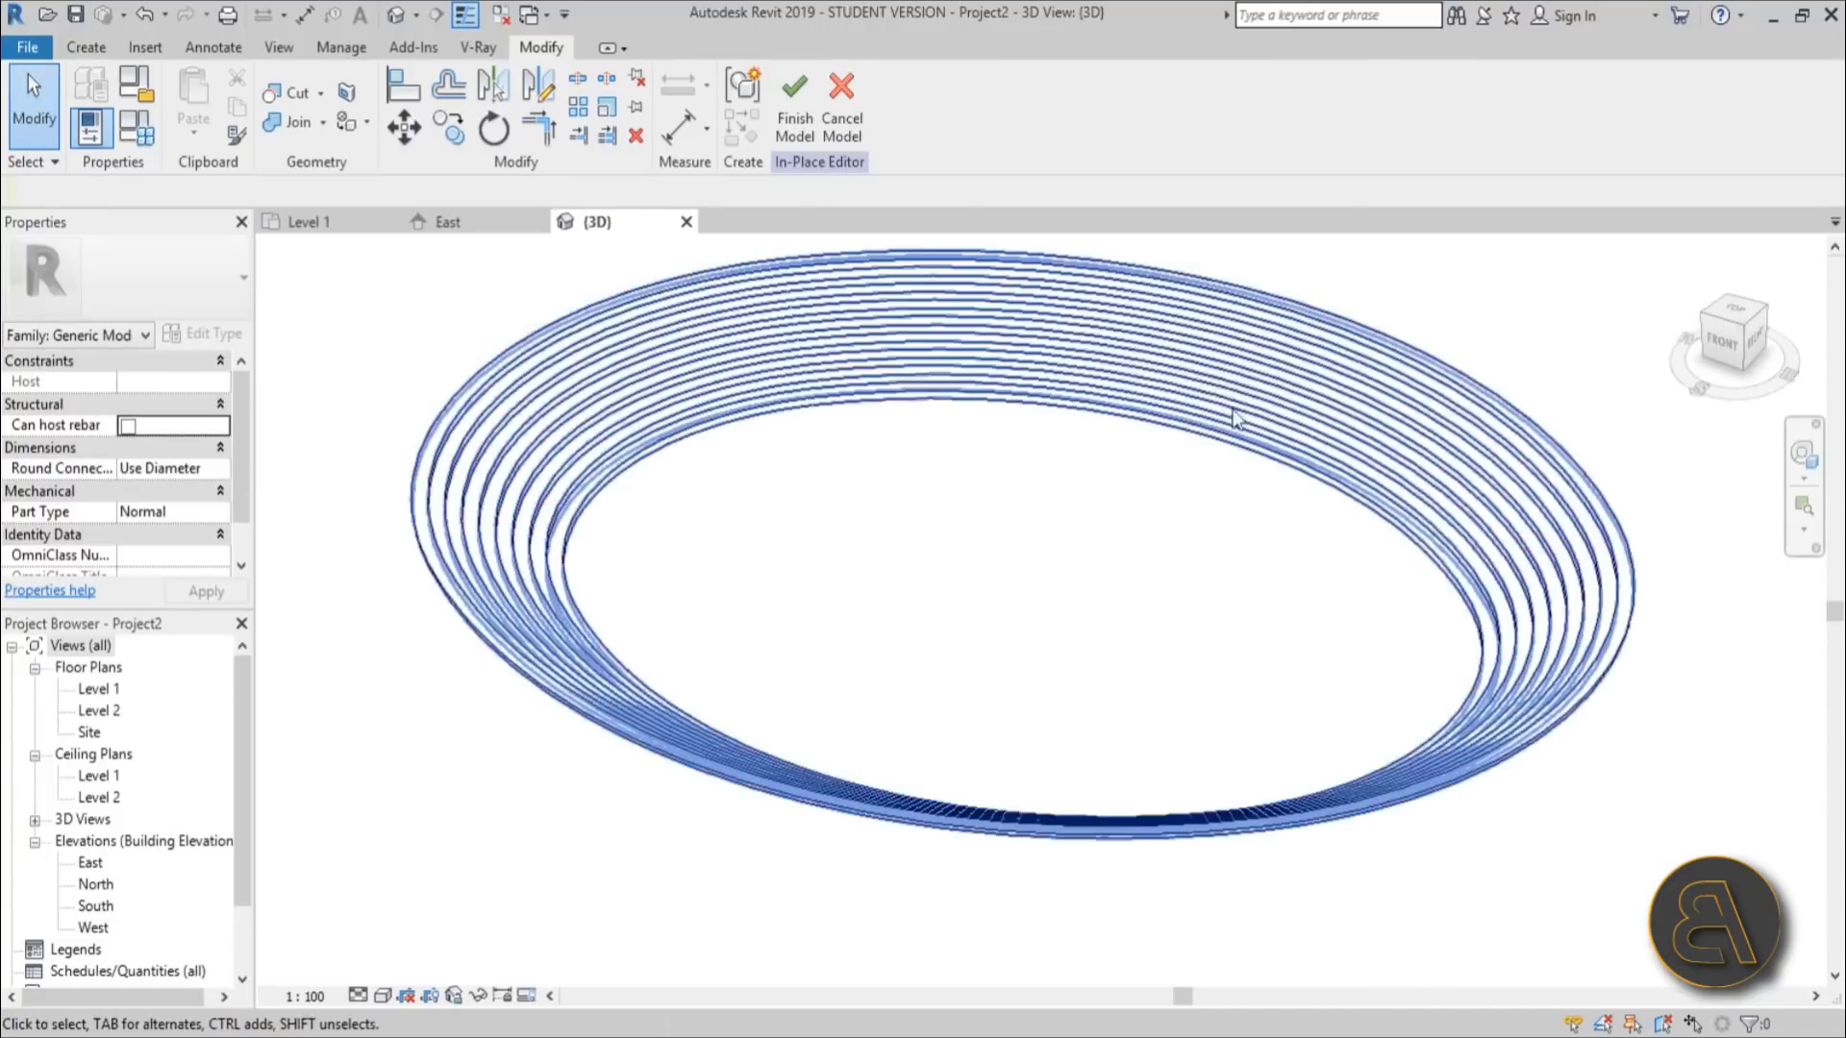
scroll(1167, 407, "down", 2)
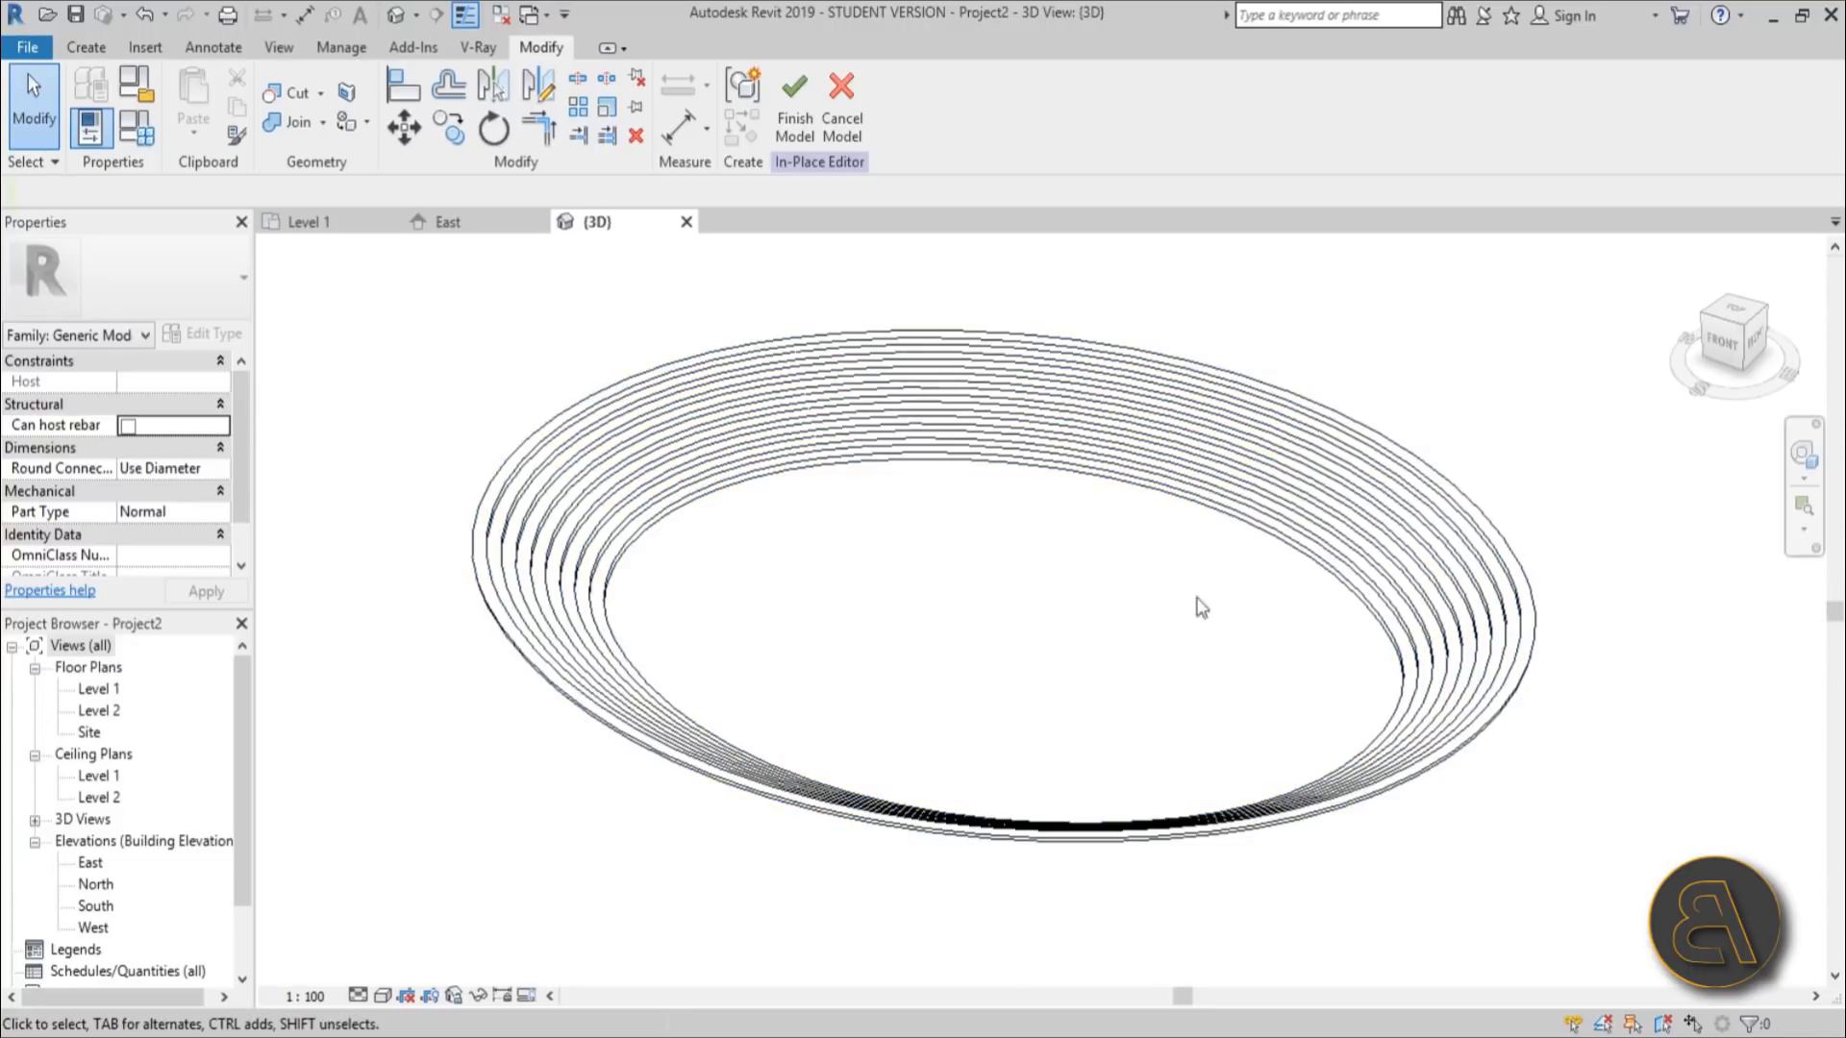
Step: Draw a horizontal reference plane through the centre of the oval in the Level 1 floor plan
double_click(95, 691)
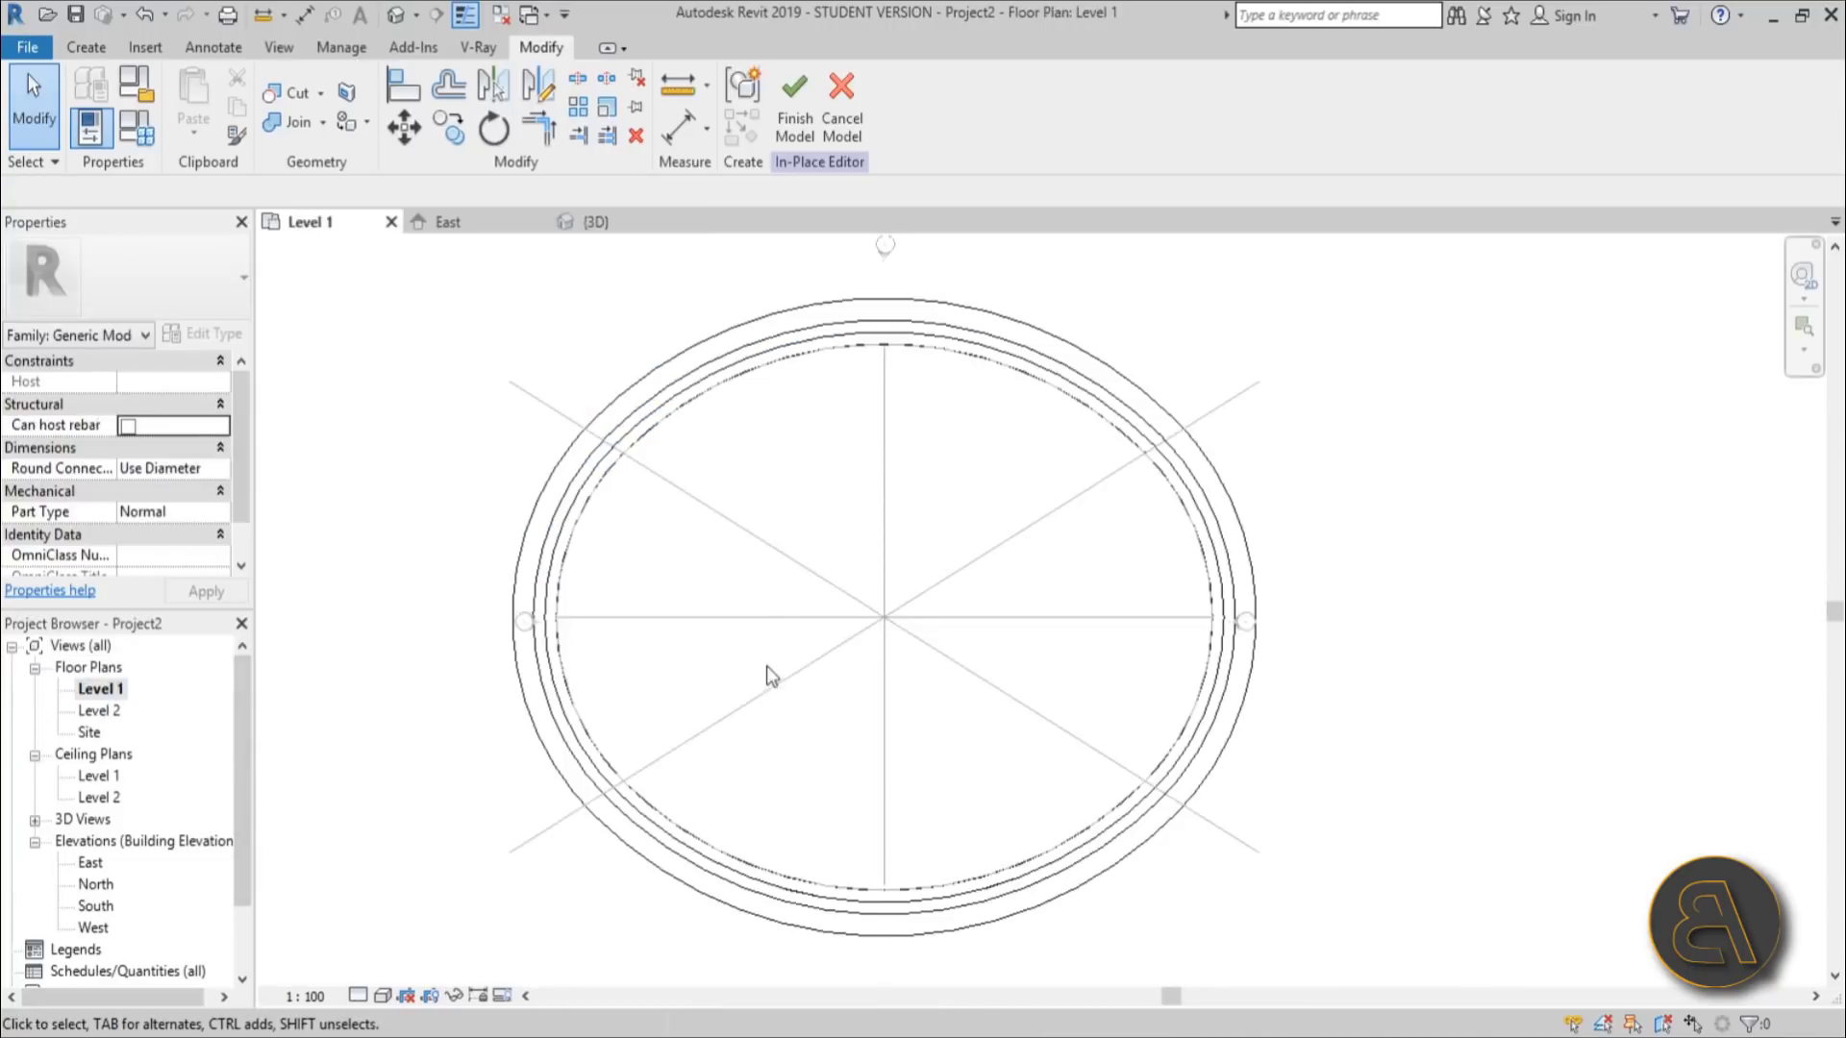
left_click(86, 45)
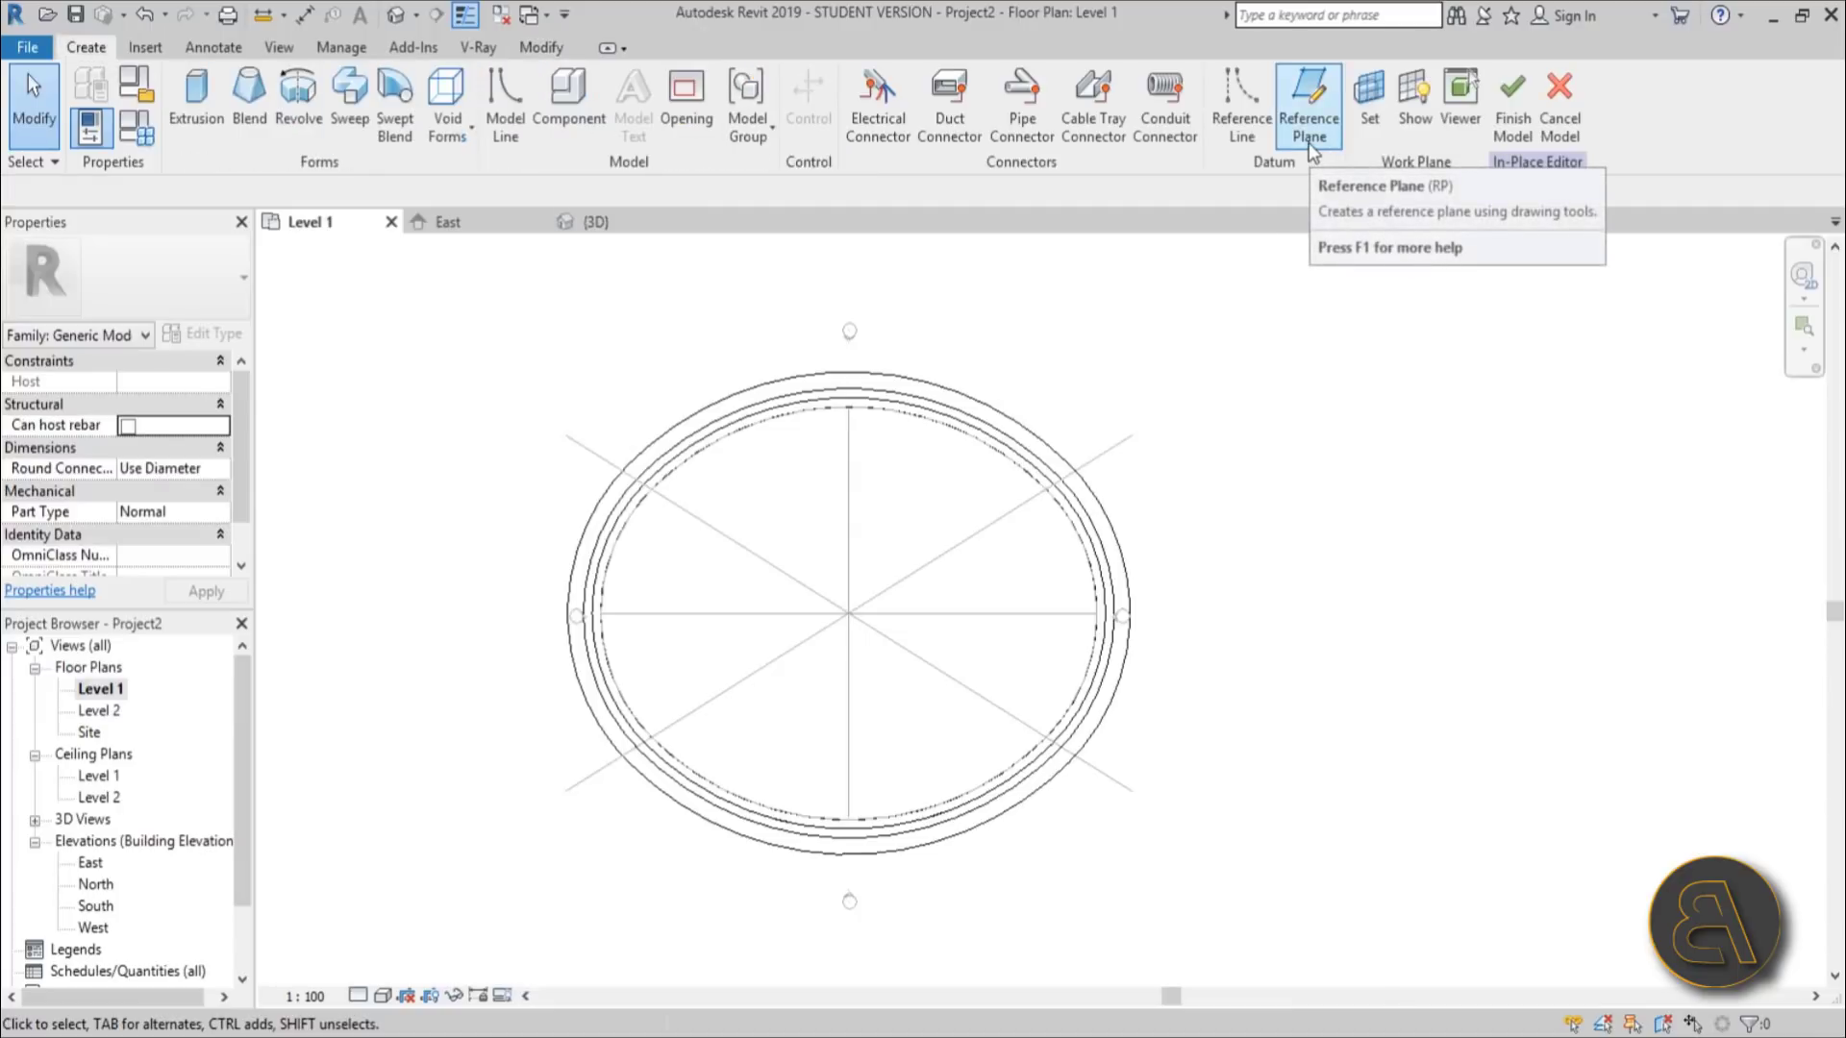
key("r")
key("p")
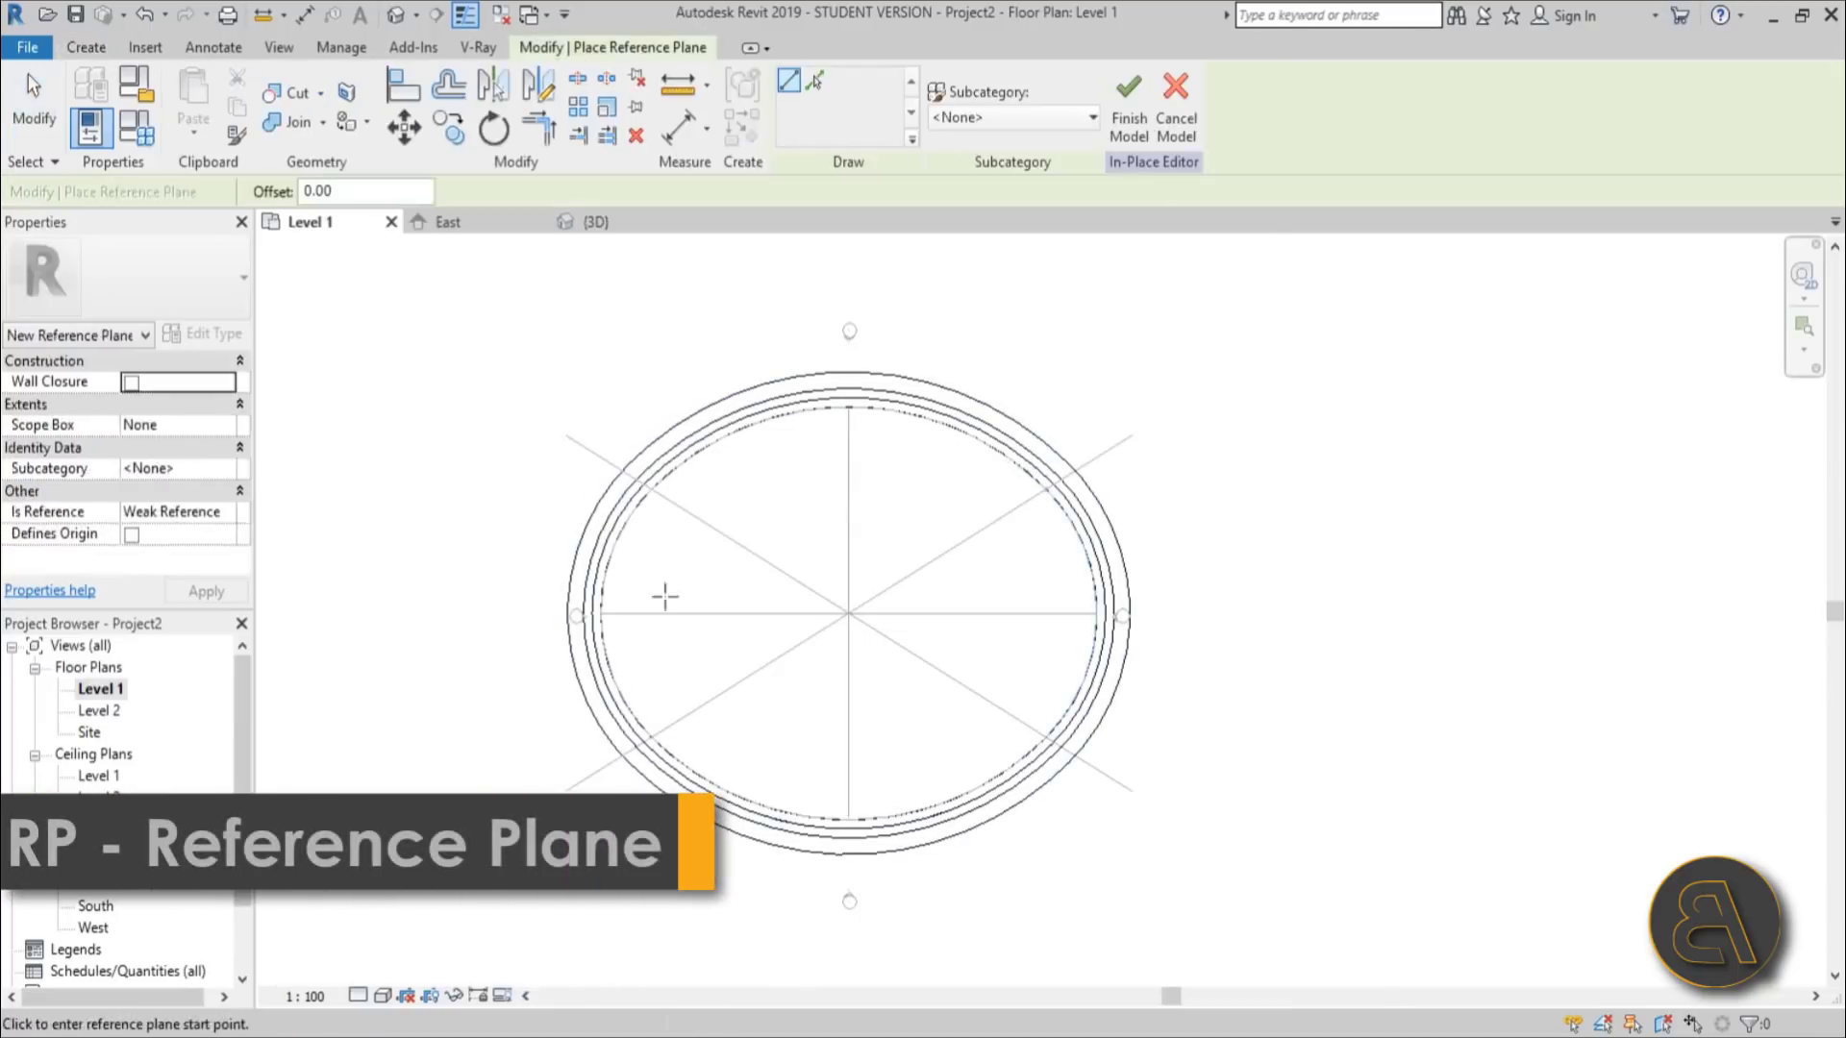
left_click(618, 612)
left_click(1247, 612)
key("Escape")
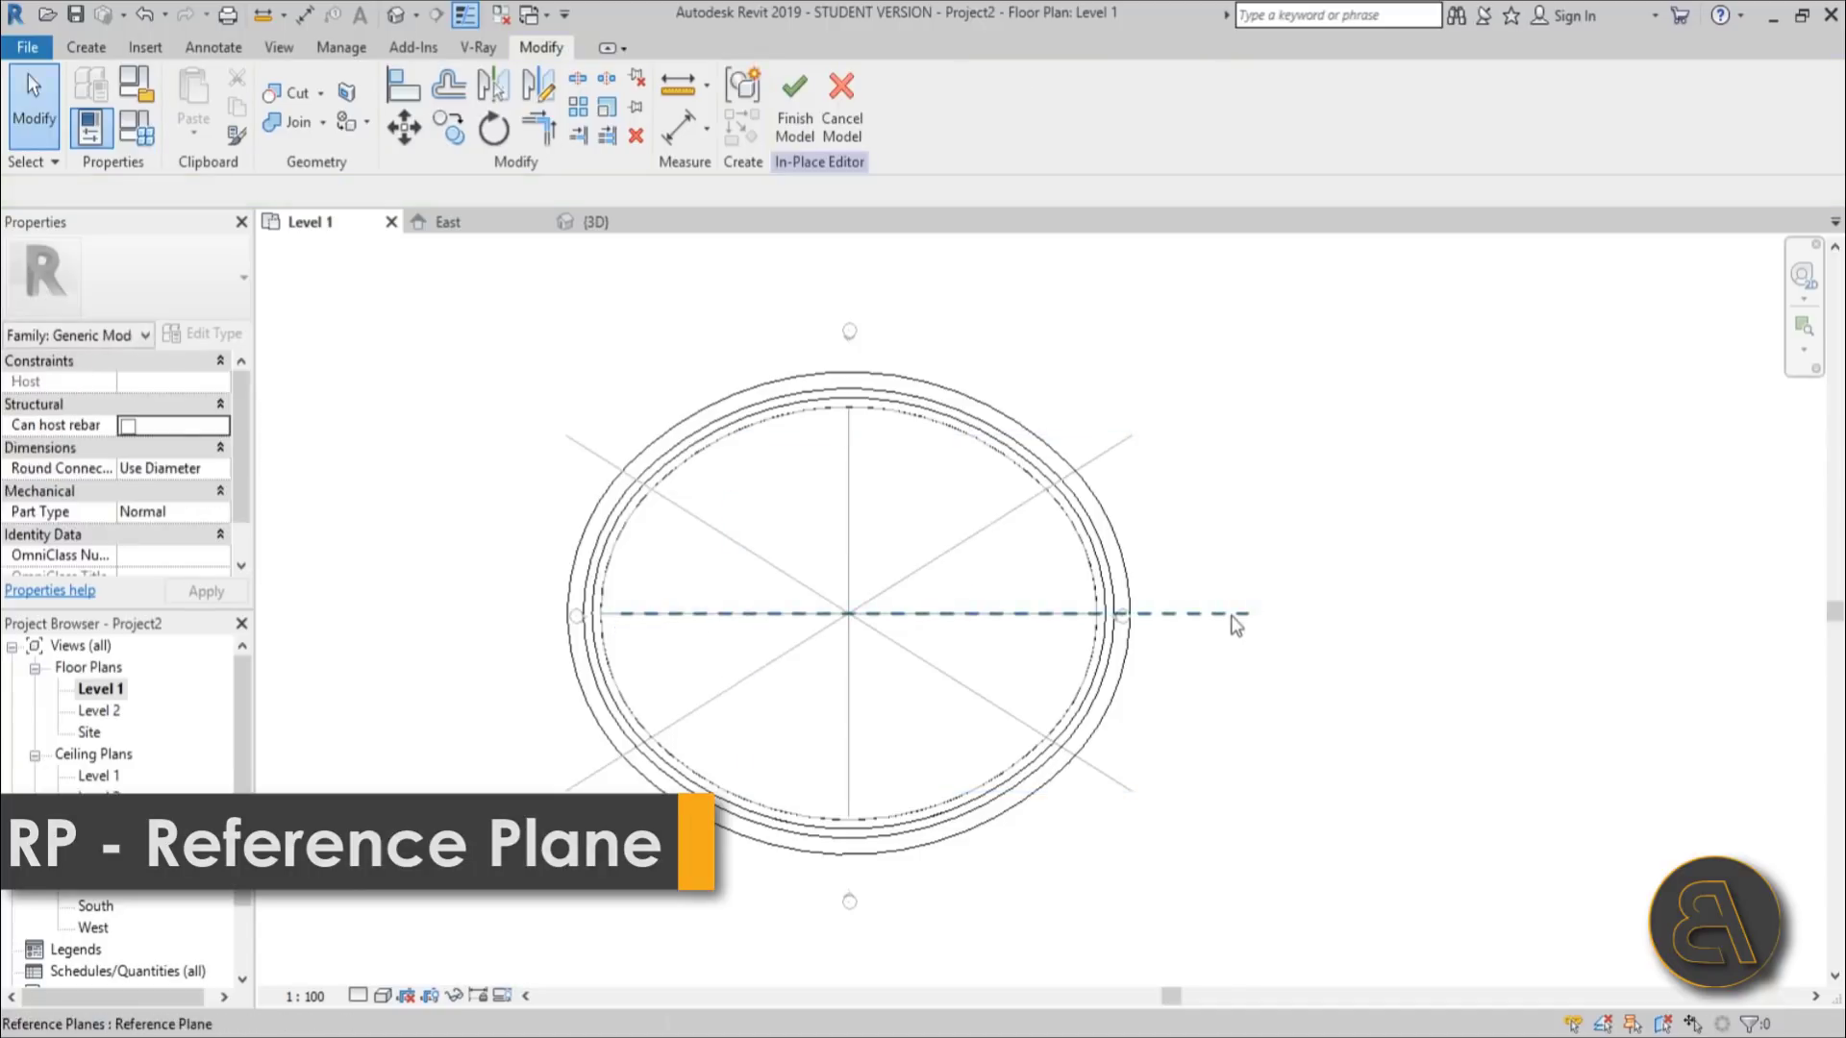
Step: Name the horizontal reference plane a and extend its left end beyond the oval's outer edge
left_click(1203, 631)
type("a")
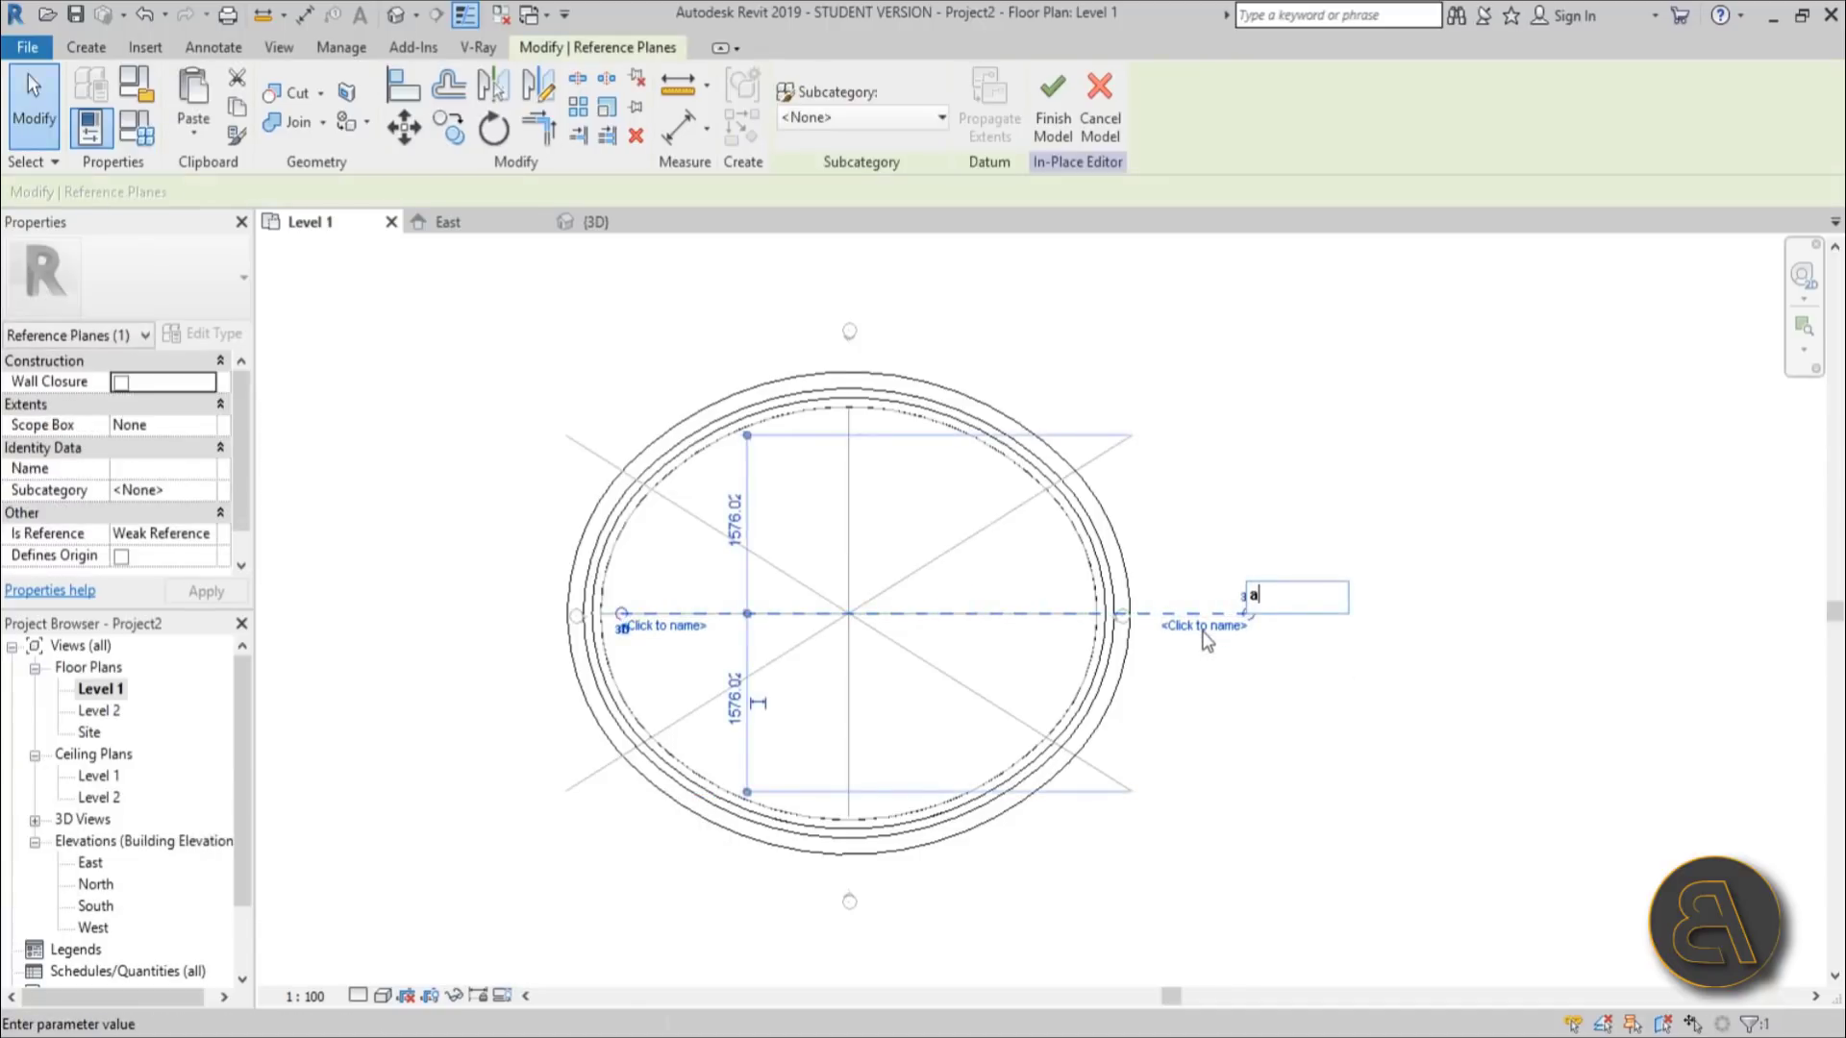
key("Return")
left_click(1216, 684)
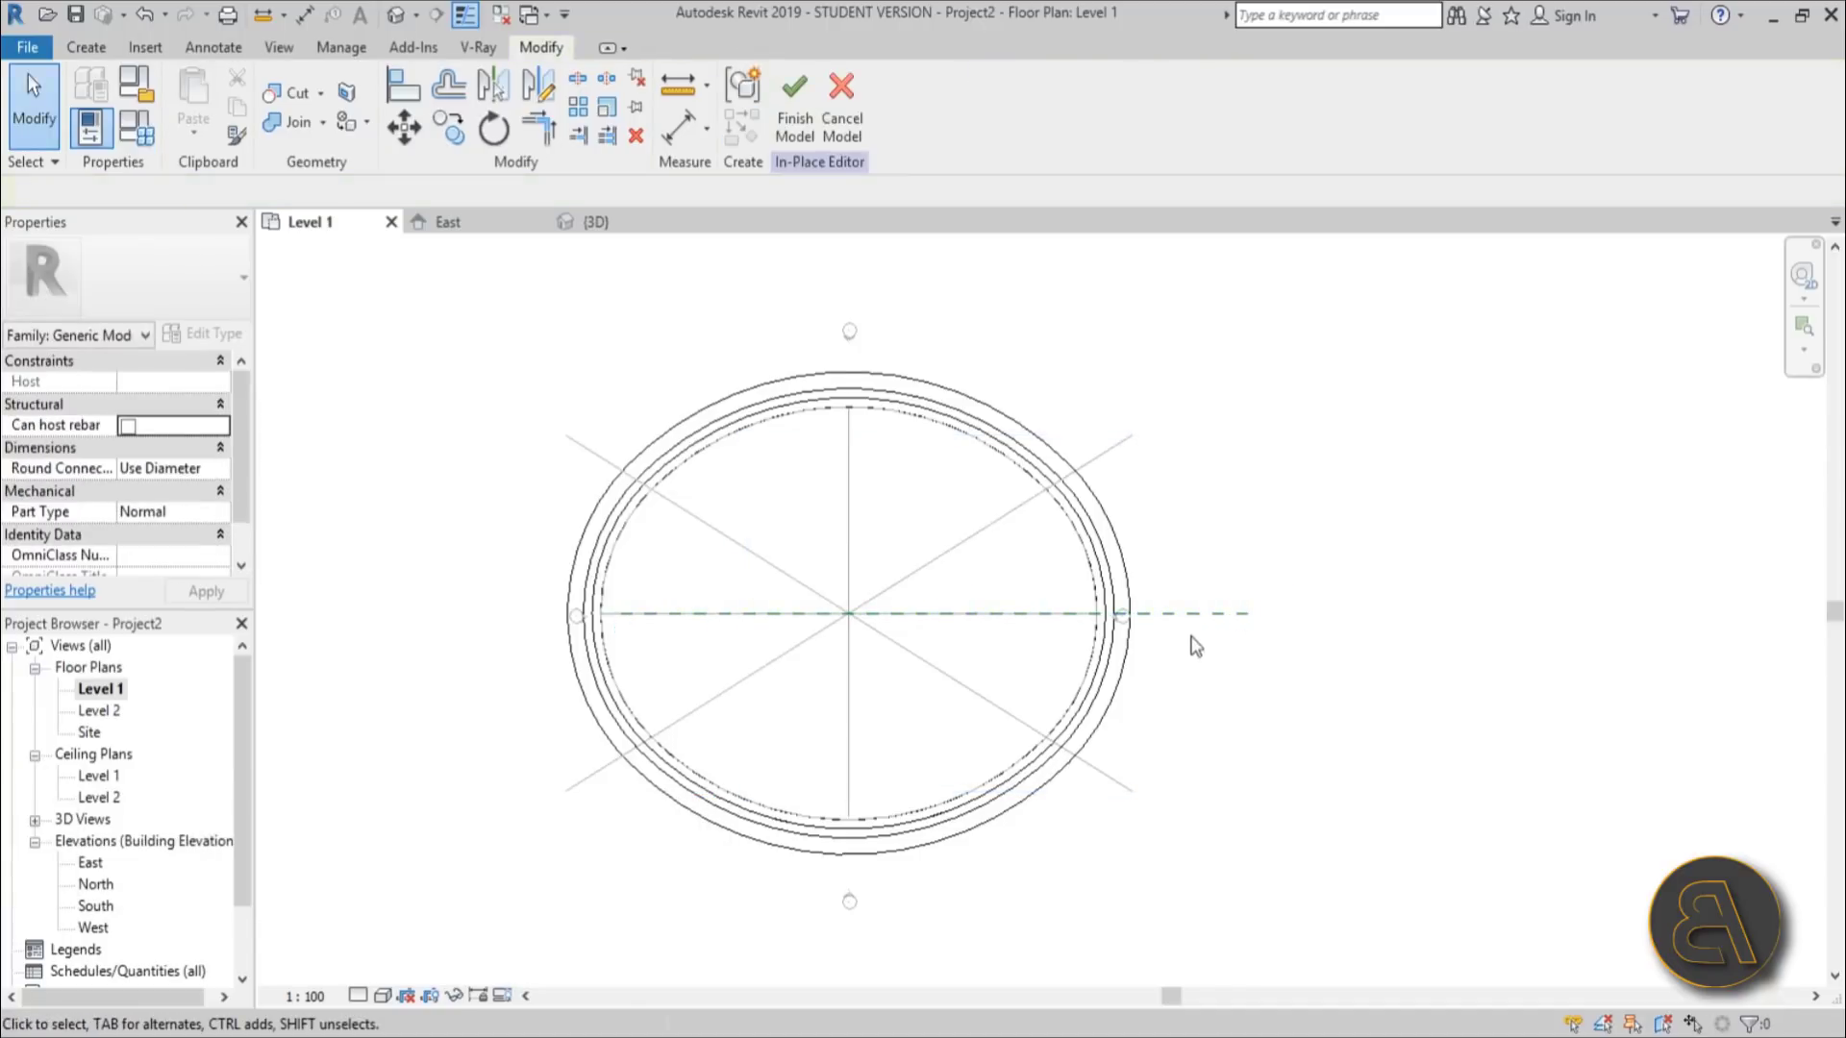
left_click(1187, 615)
left_click_drag(622, 620, 415, 613)
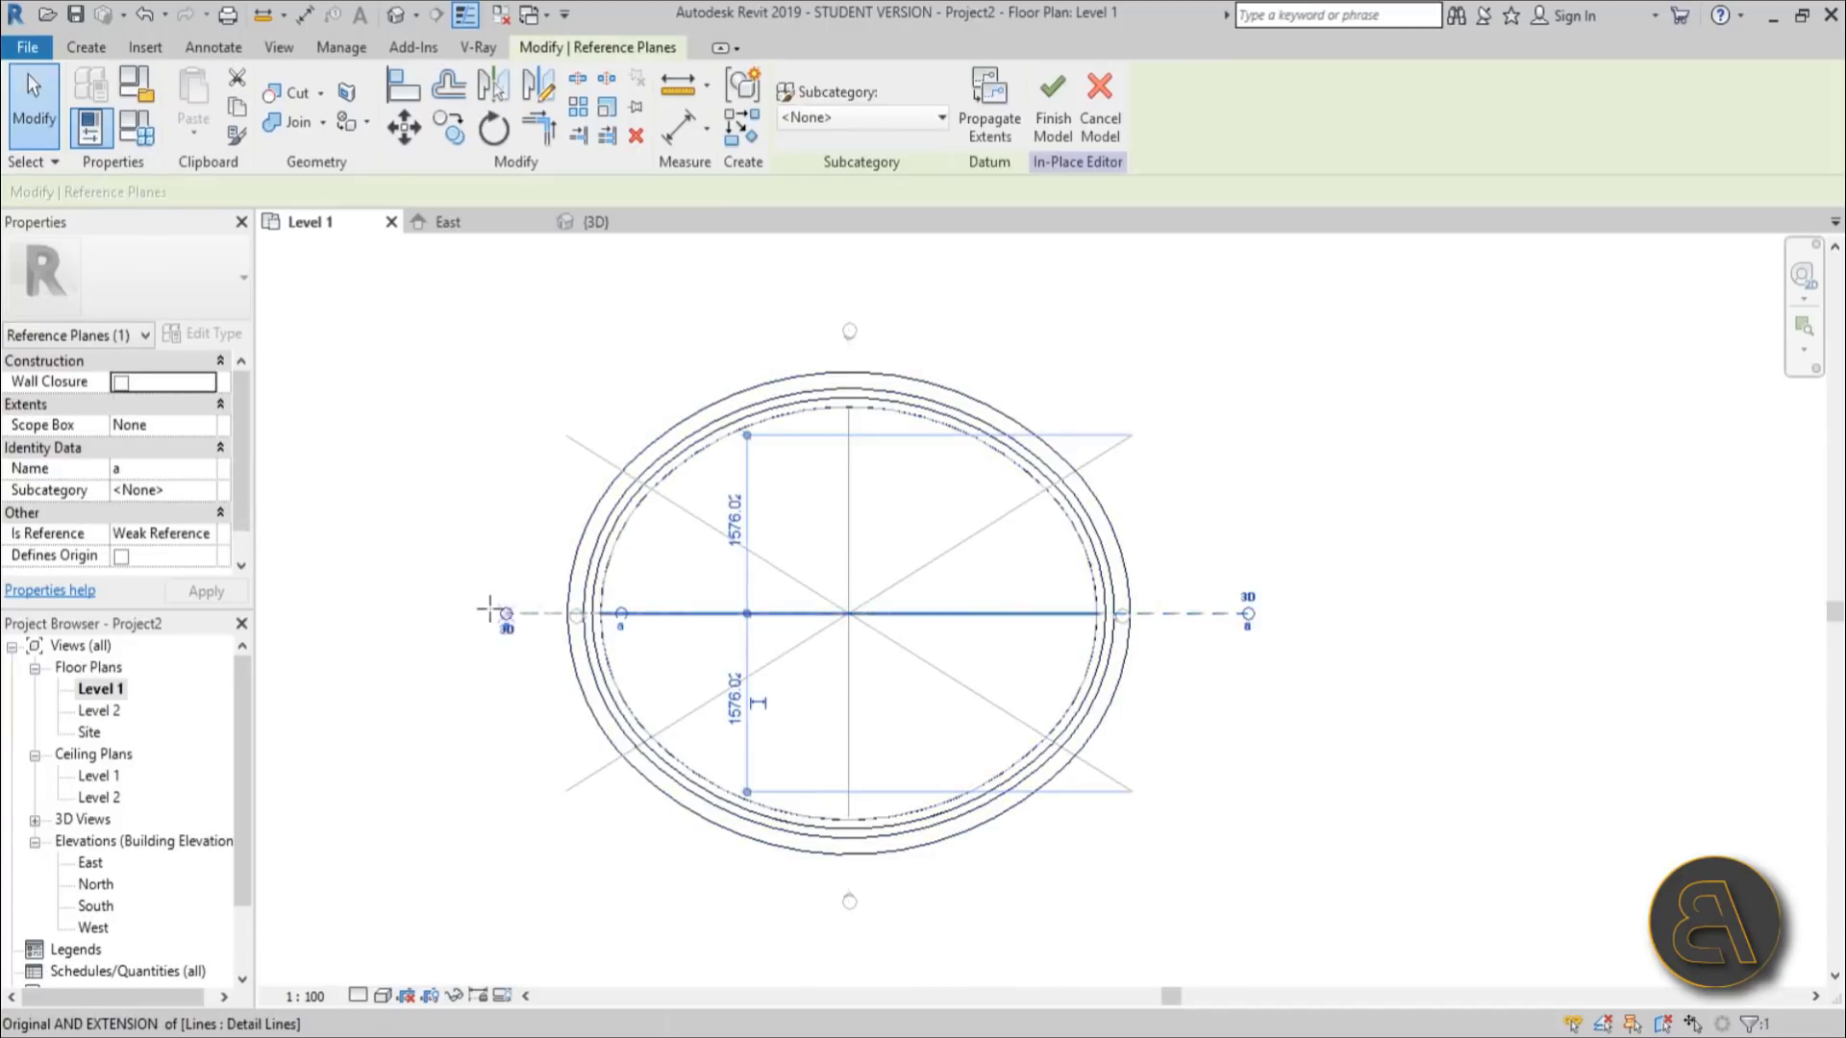
left_click(874, 662)
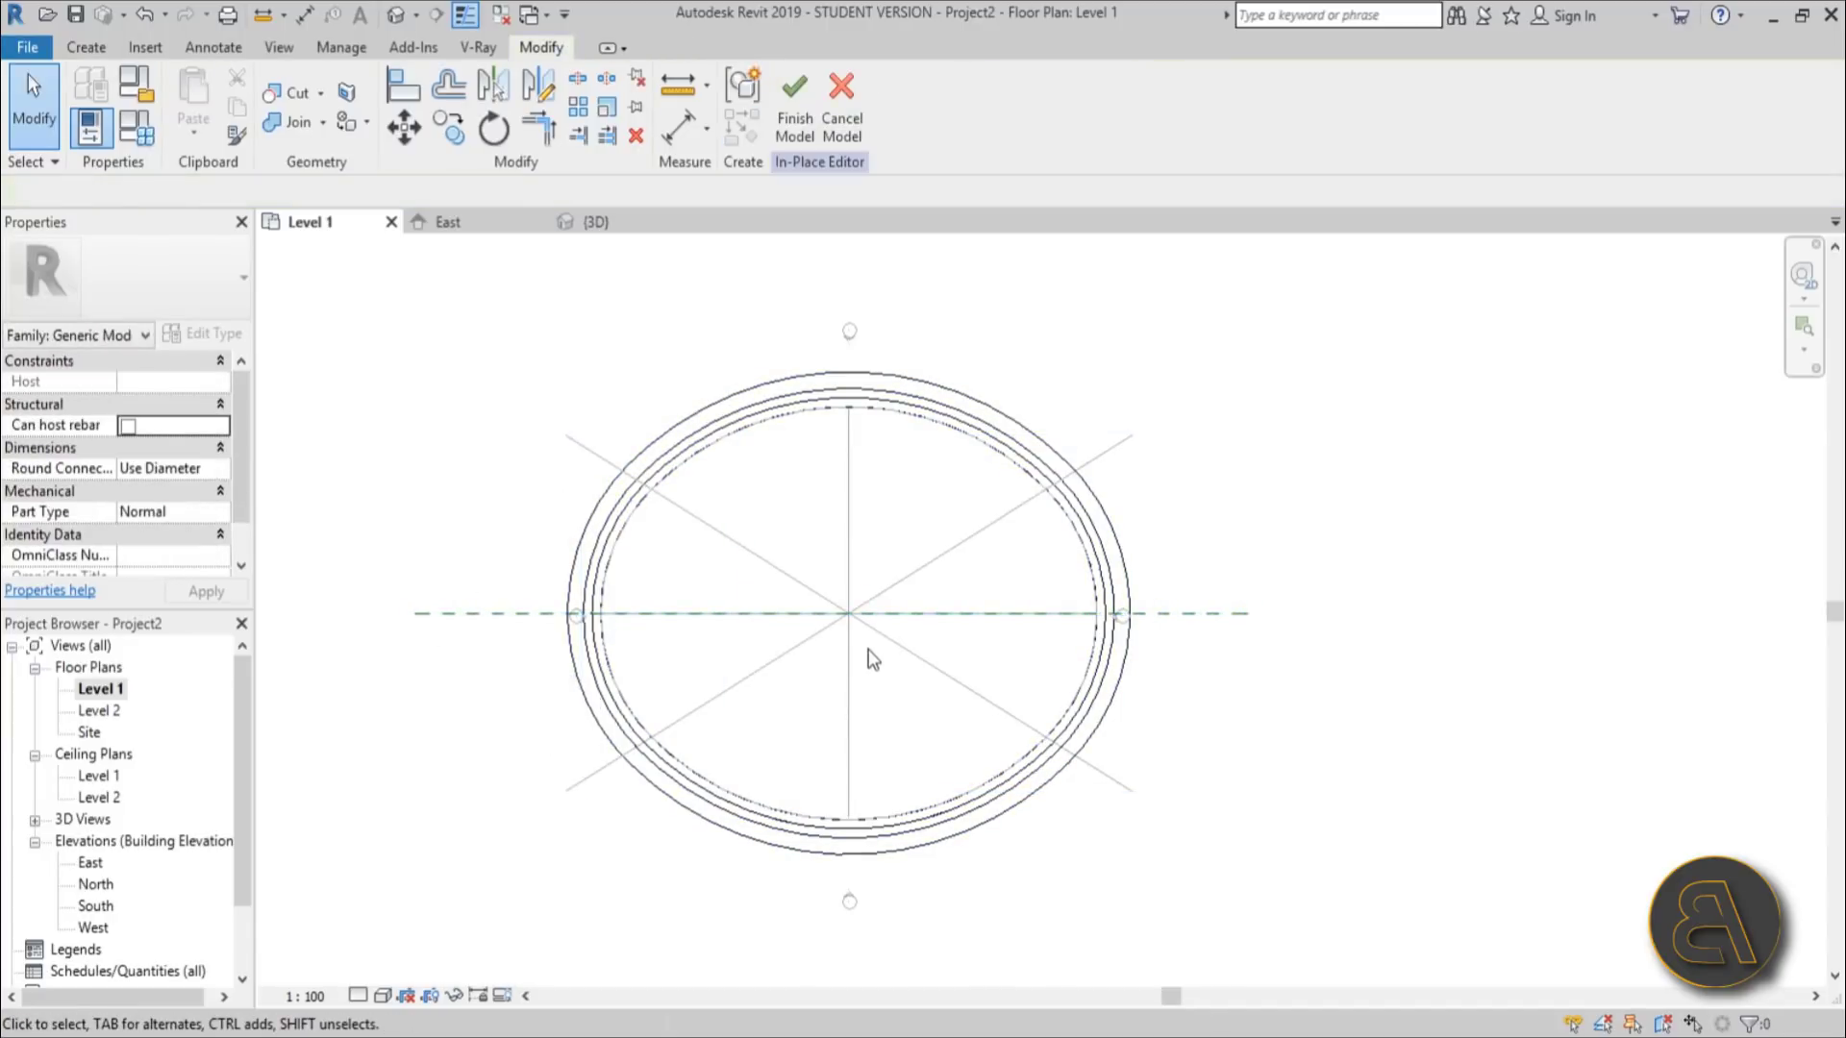
middle_click_drag(503, 672, 495, 638)
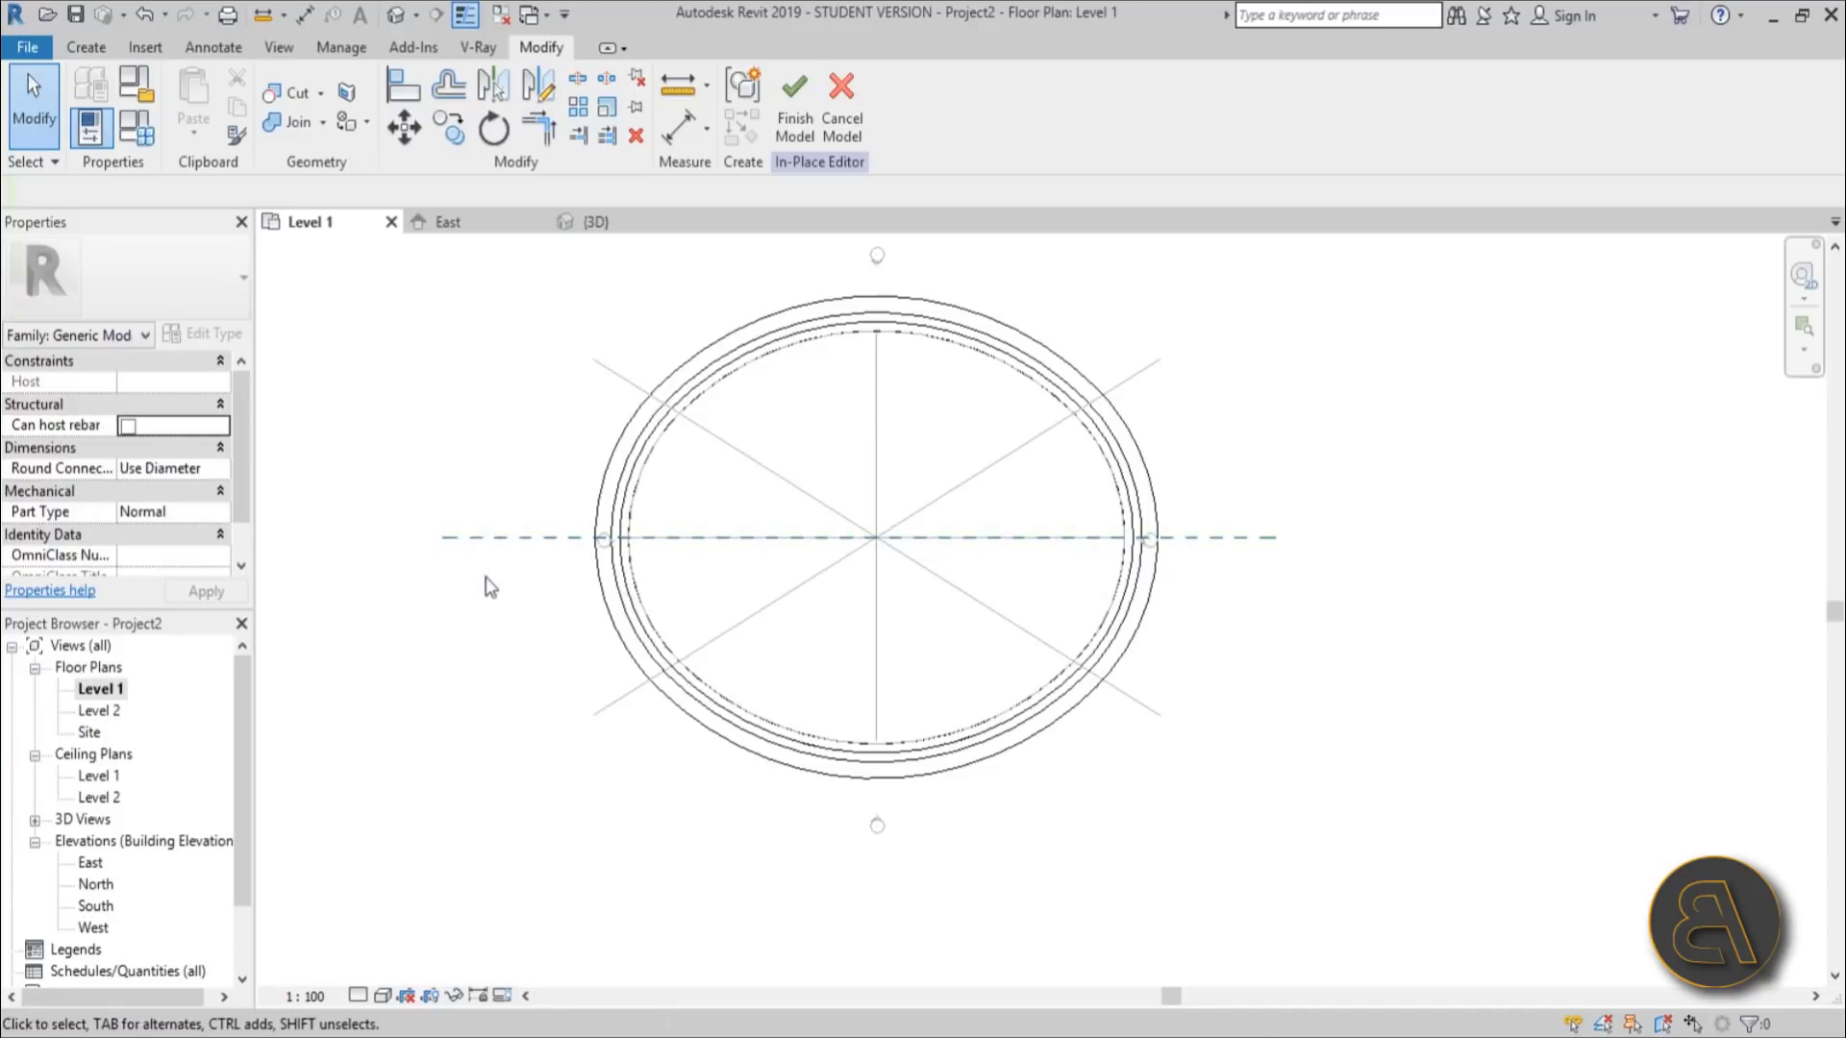
Step: Open the South elevation and start a void extrusion on the work plane Reference Plane : a
double_click(95, 907)
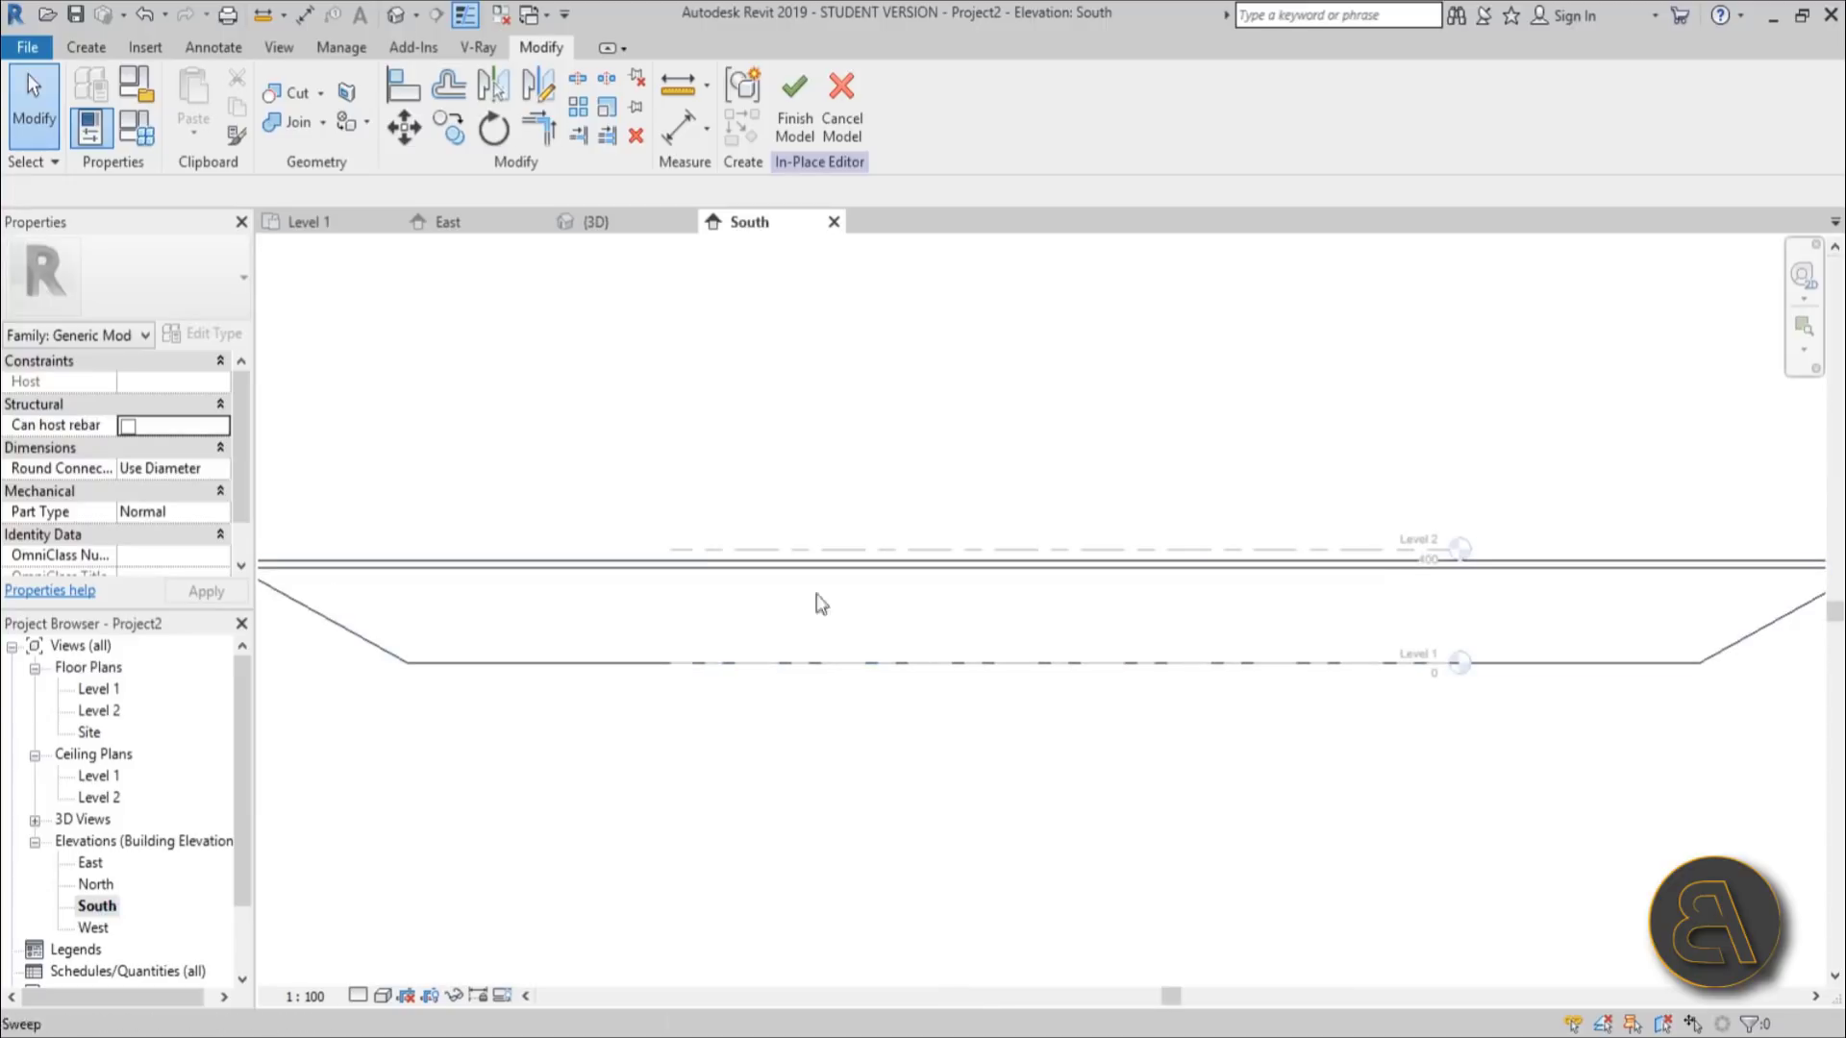
left_click(87, 48)
left_click(444, 123)
left_click(475, 163)
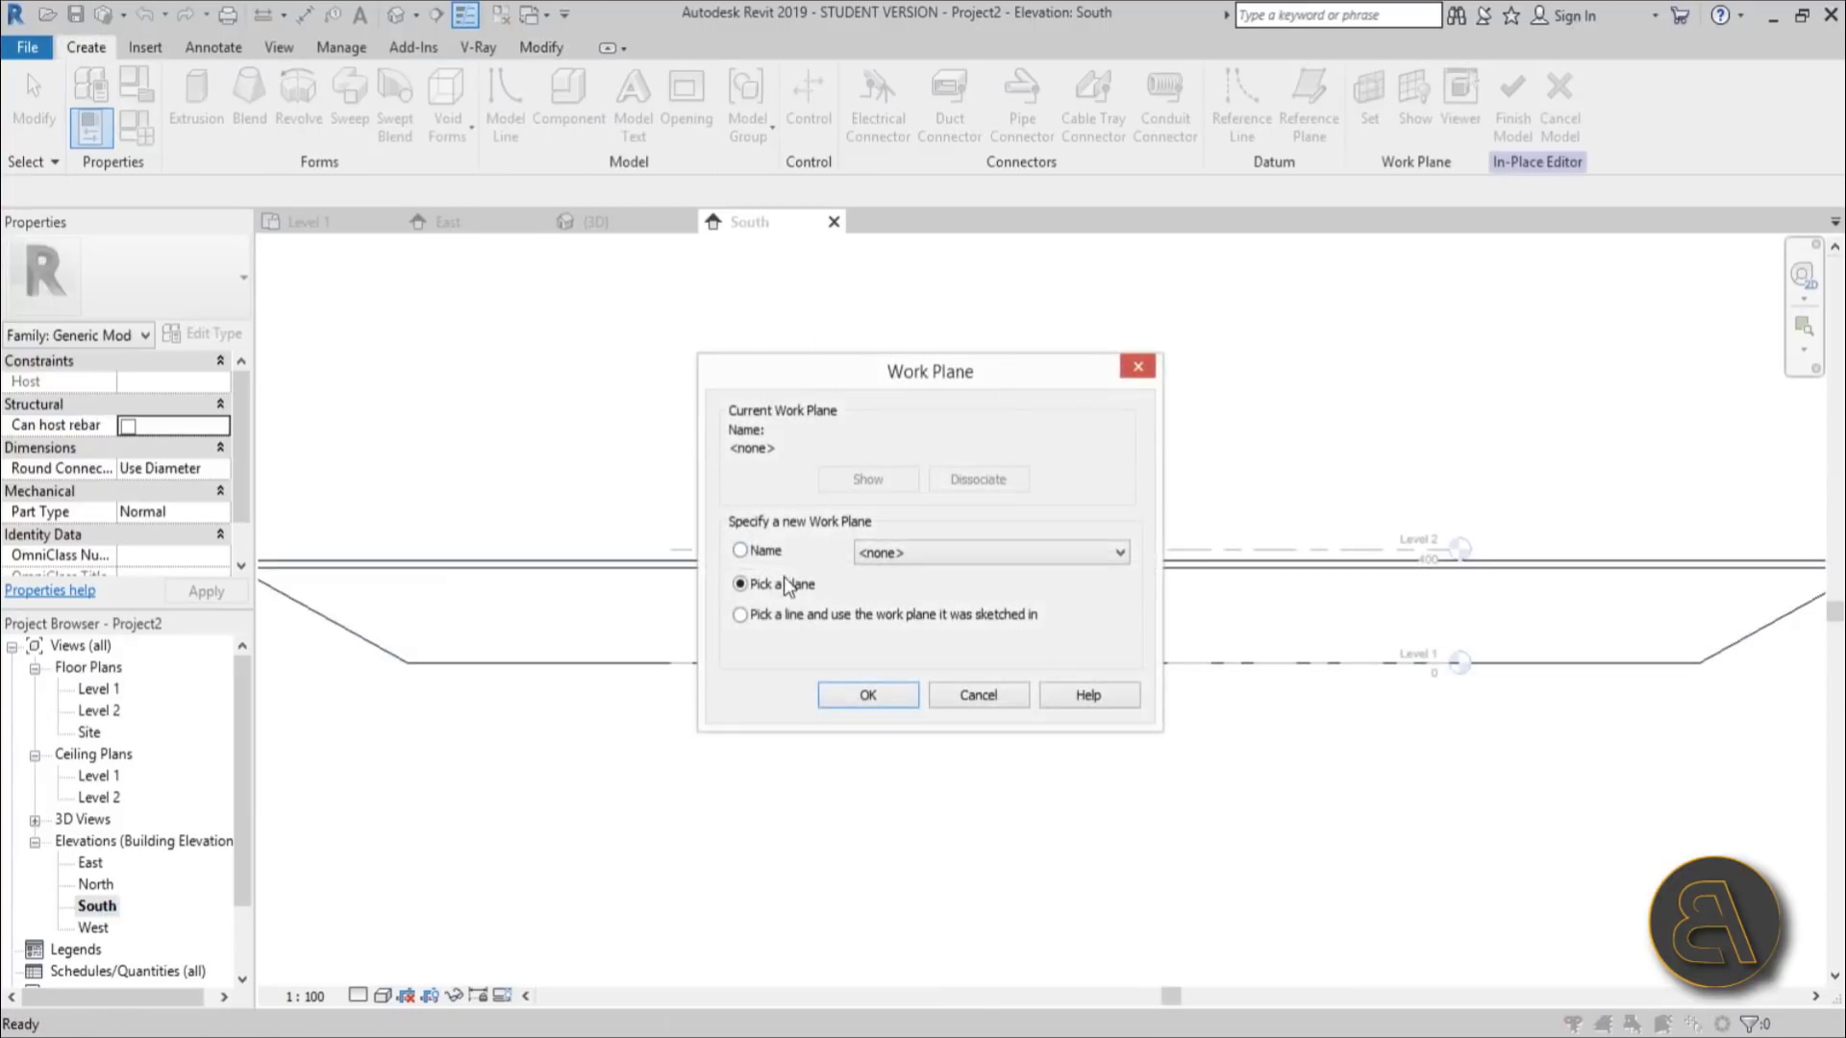
left_click(898, 553)
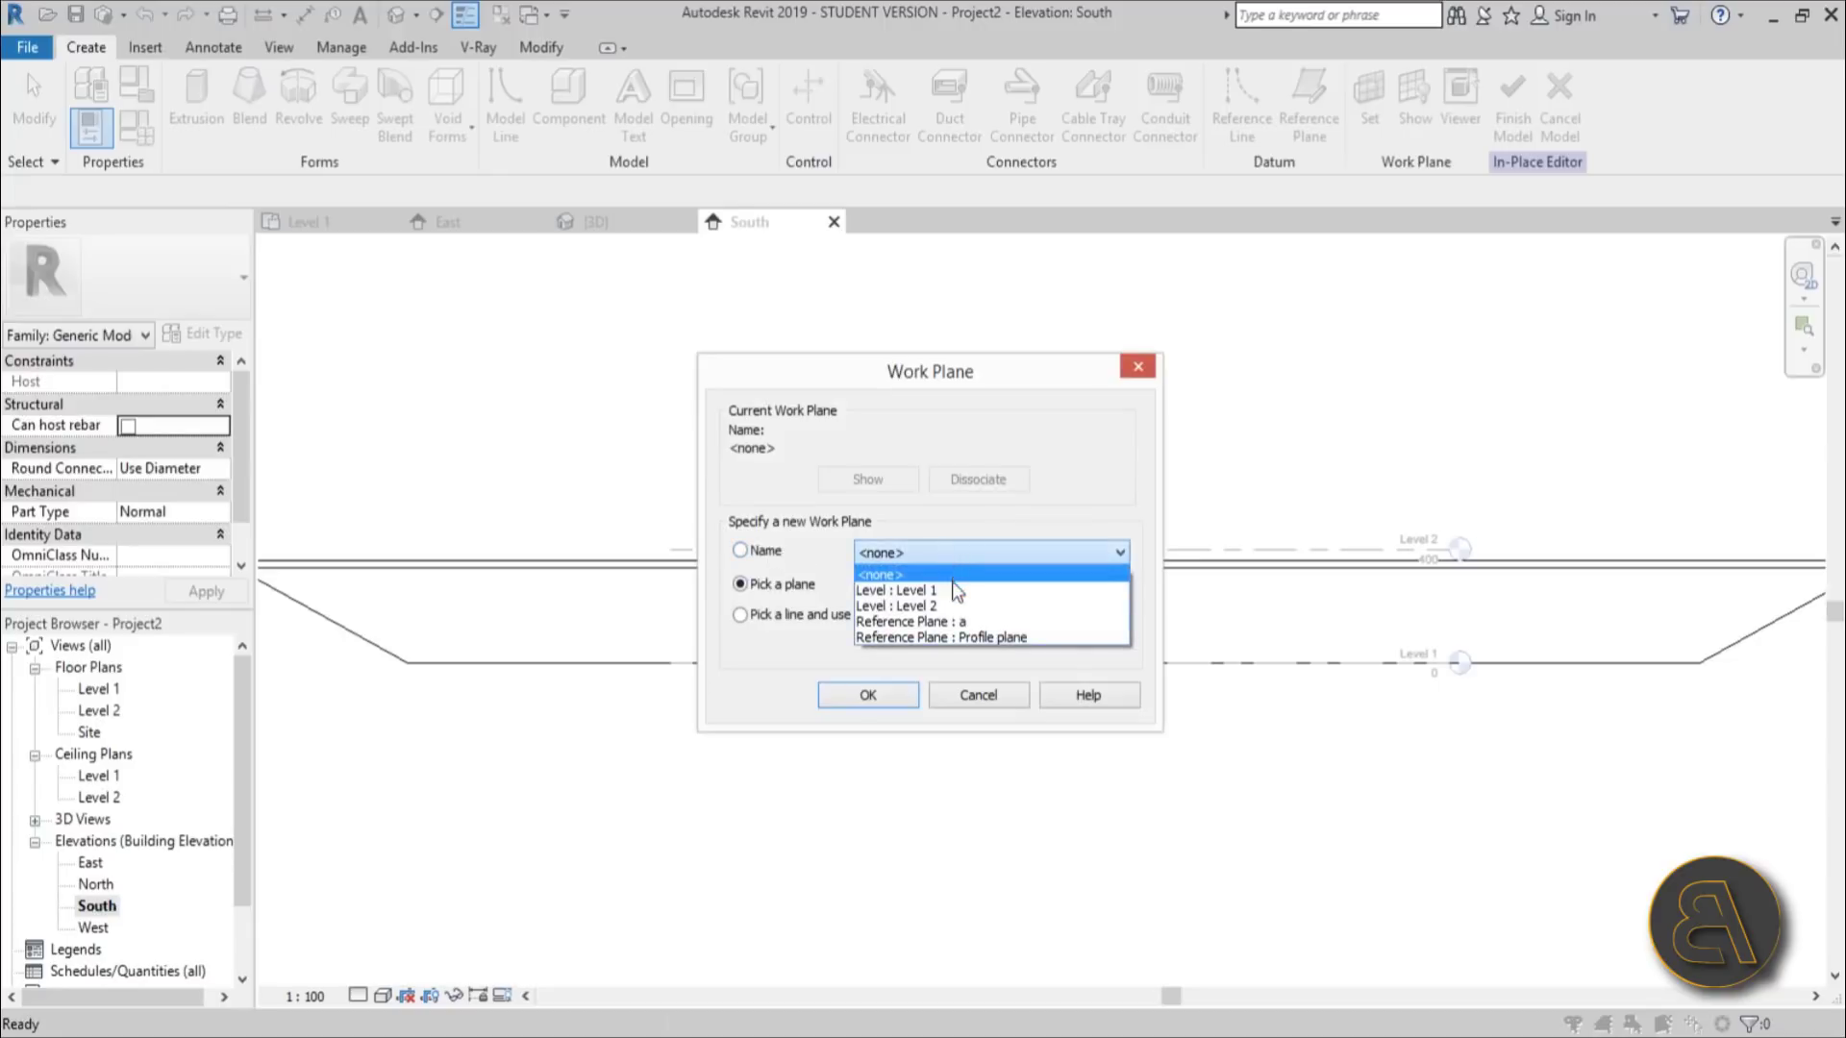
left_click(899, 623)
left_click(869, 694)
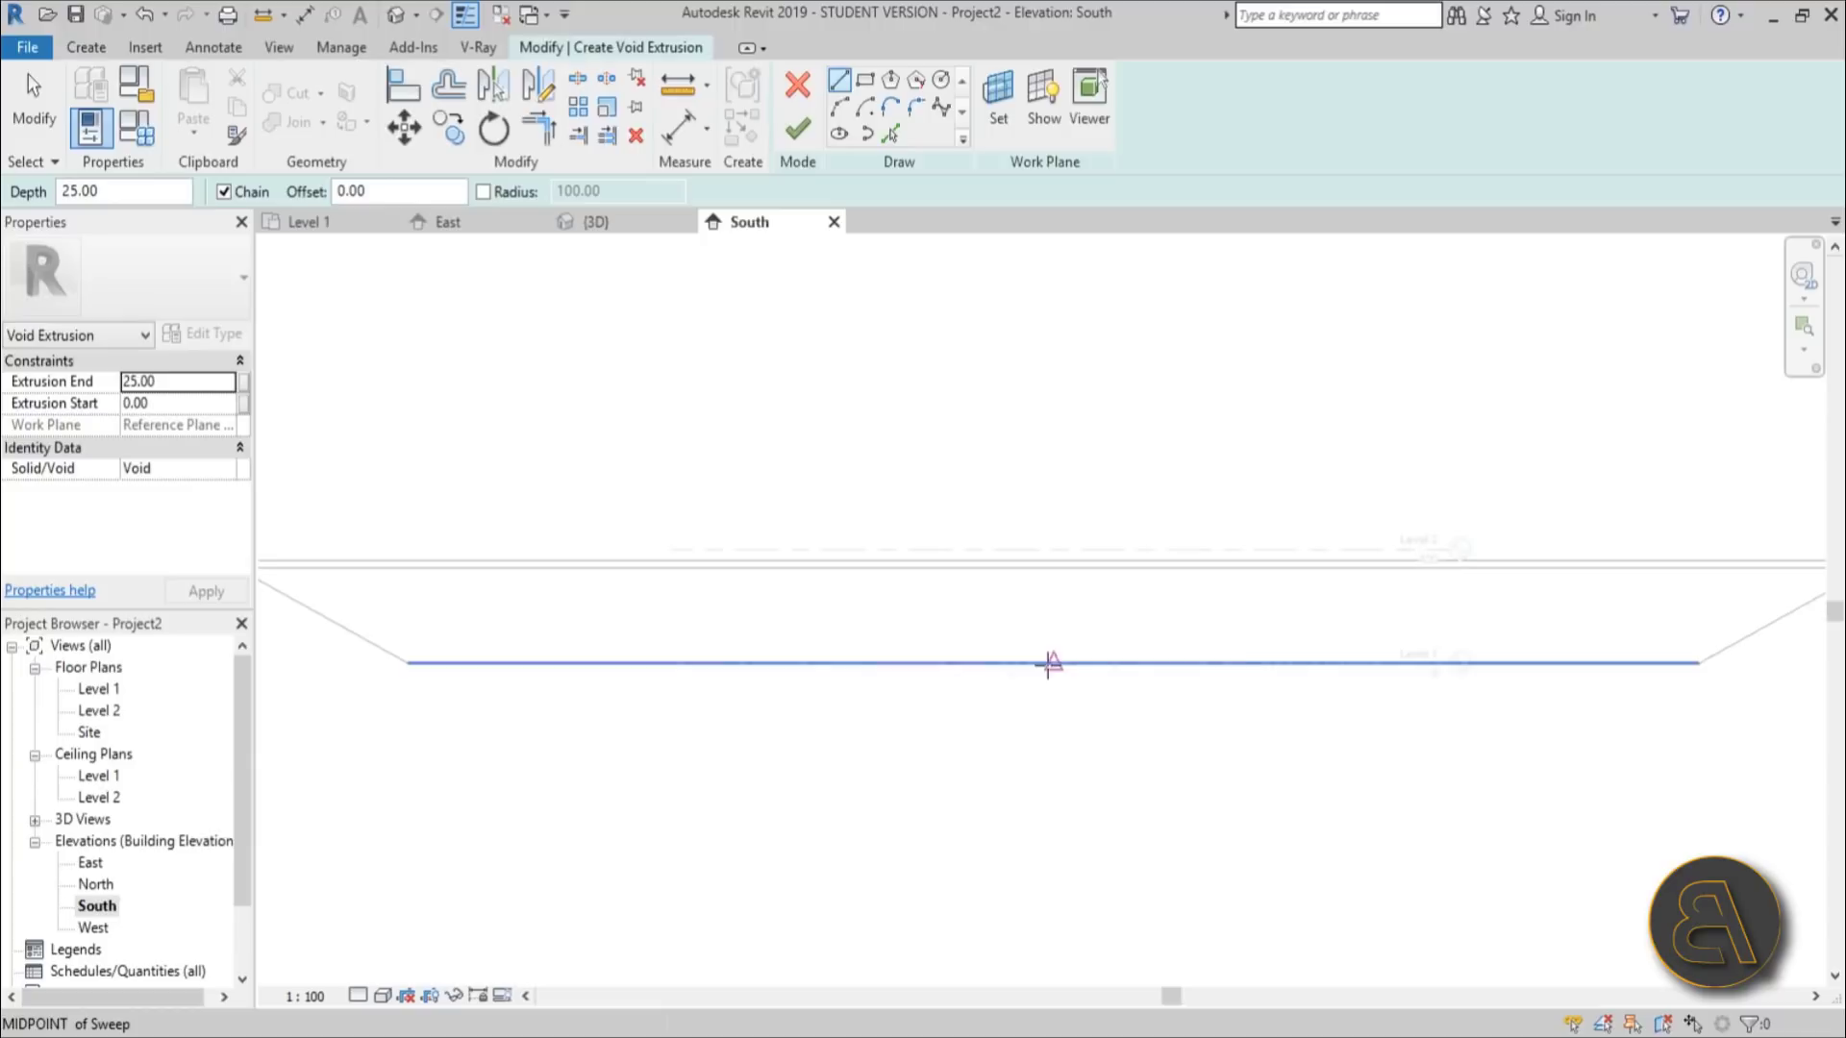
Step: Draw a vertical centre line up from the seating base's midpoint and offset a copy 80 to each side
left_click(1048, 663)
middle_click_drag(1076, 663, 980, 585)
scroll(980, 586, "up", 3)
key("Escape")
key("p")
key("l")
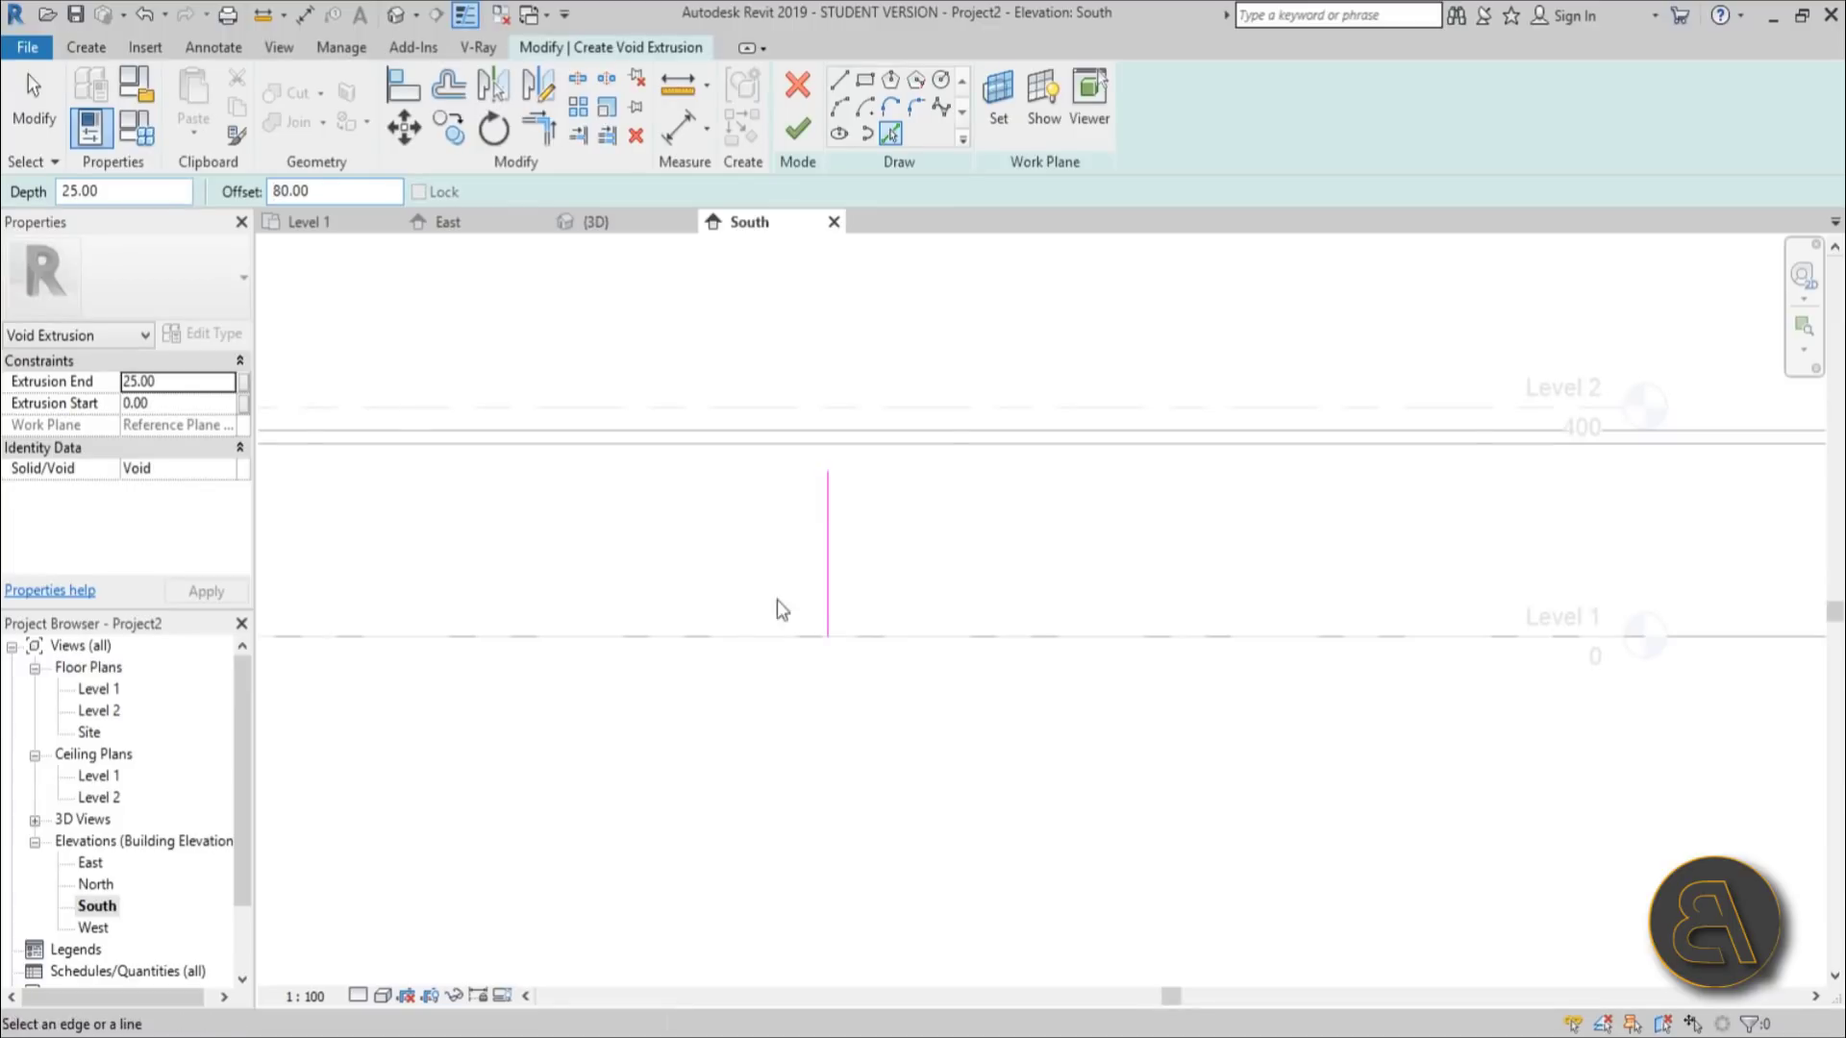
left_click(823, 596)
left_click(832, 611)
scroll(834, 458, "up", 2)
Step: Draw an arc of radius 80 with zero offset between the two outer vertical lines to form an arched top
left_click(838, 106)
left_click(739, 528)
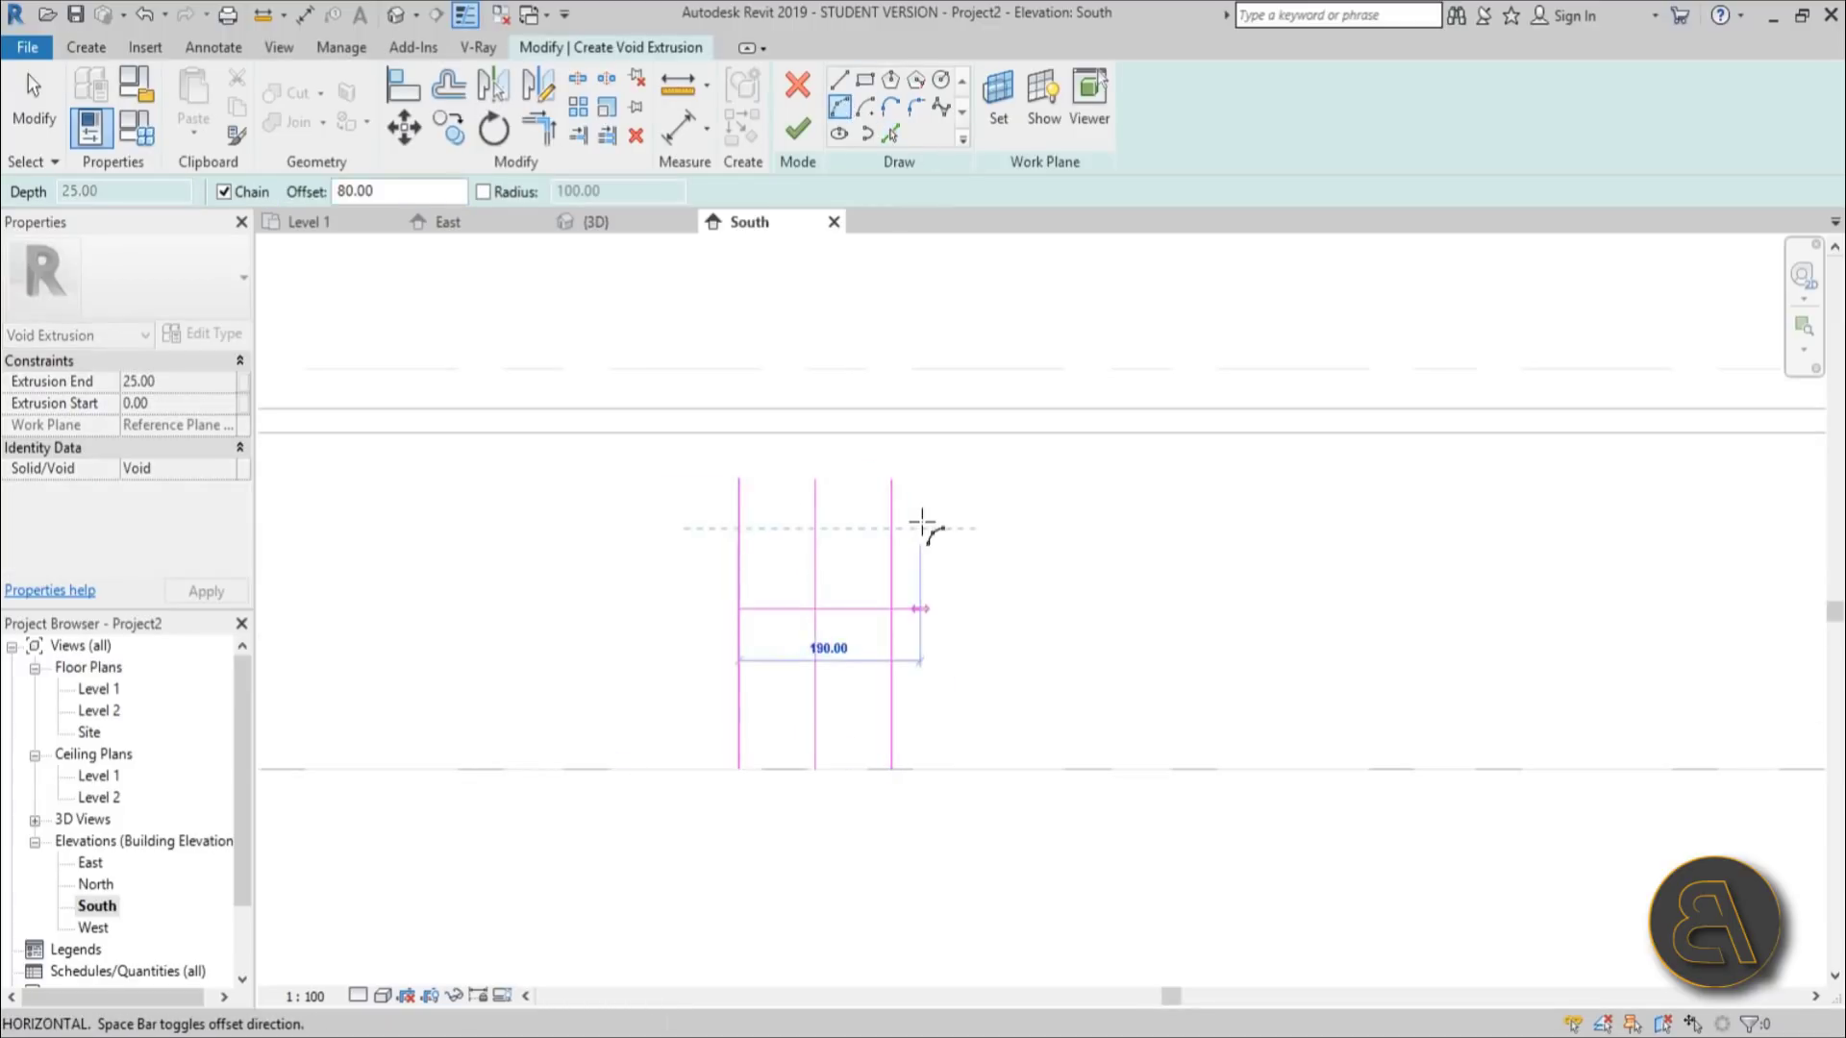
key("Escape")
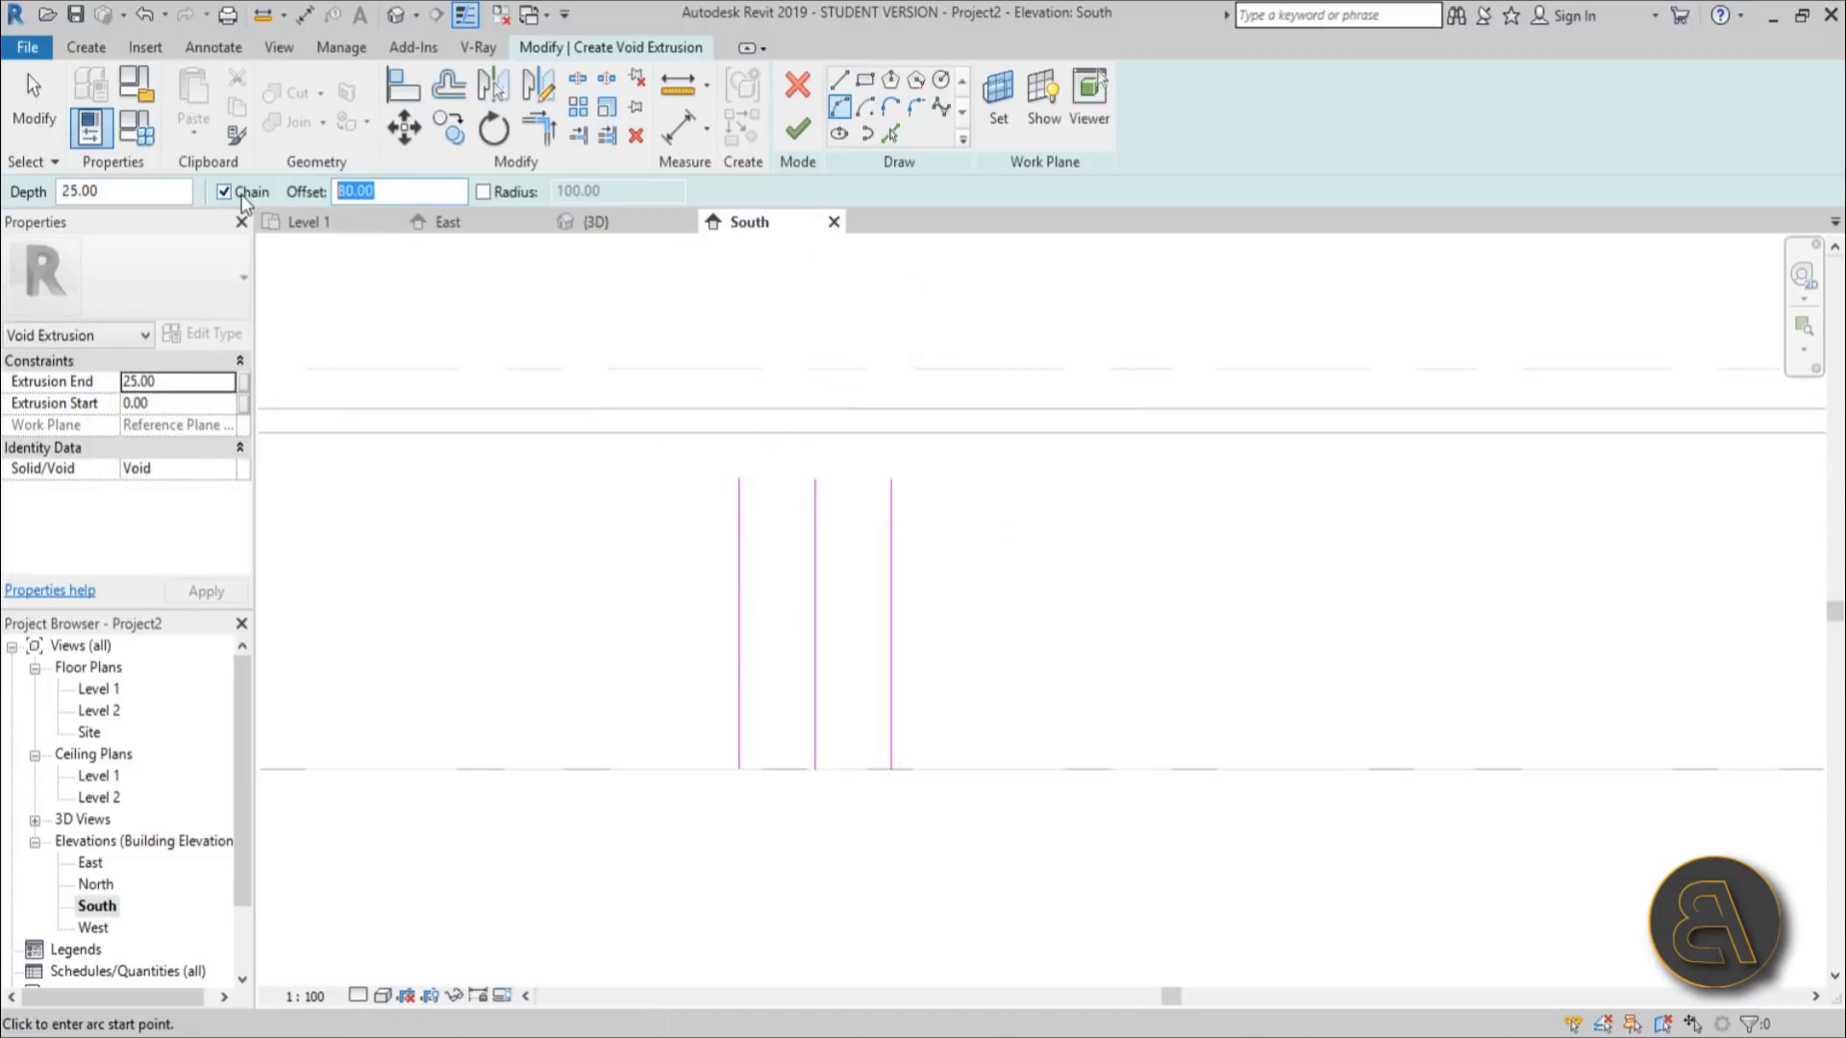
left_click(739, 538)
left_click(892, 539)
left_click(862, 471)
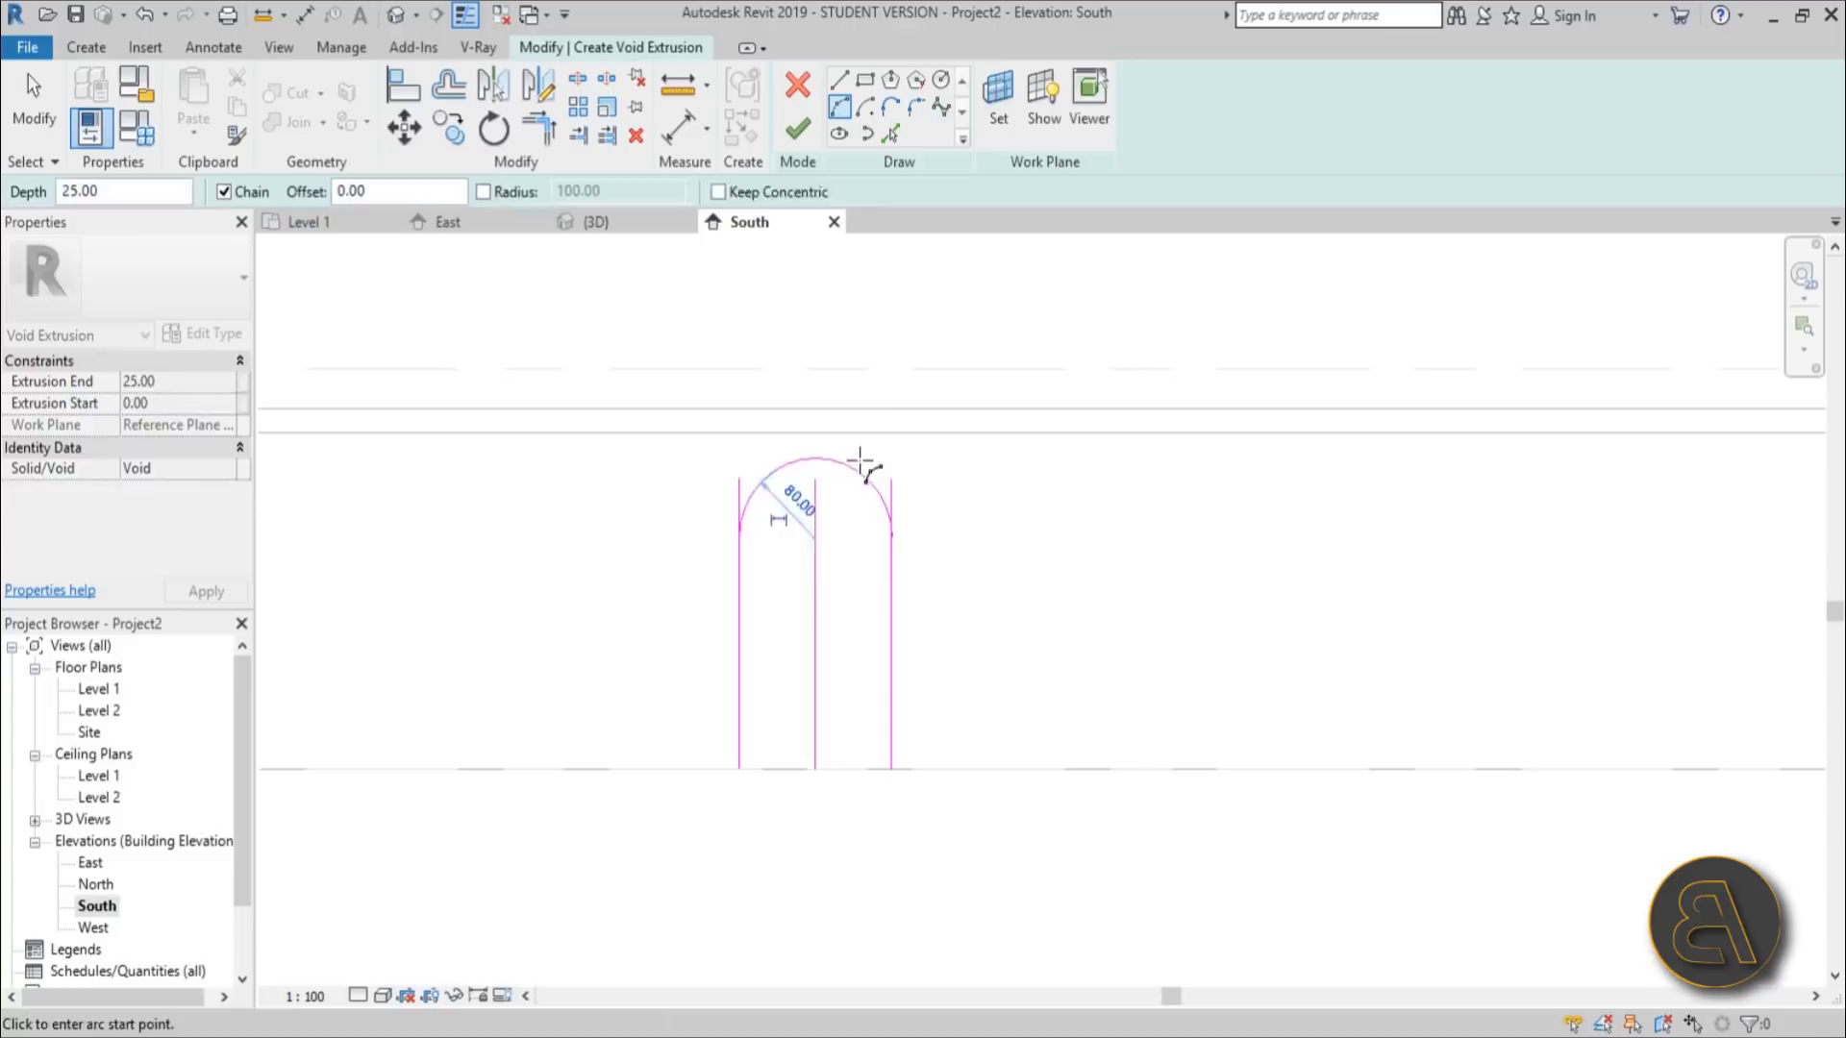
Step: Trim the outer vertical lines to the arc and delete the vertical centre line
key("Escape")
key("Escape")
key("t")
key("r")
left_click(864, 484)
left_click(896, 577)
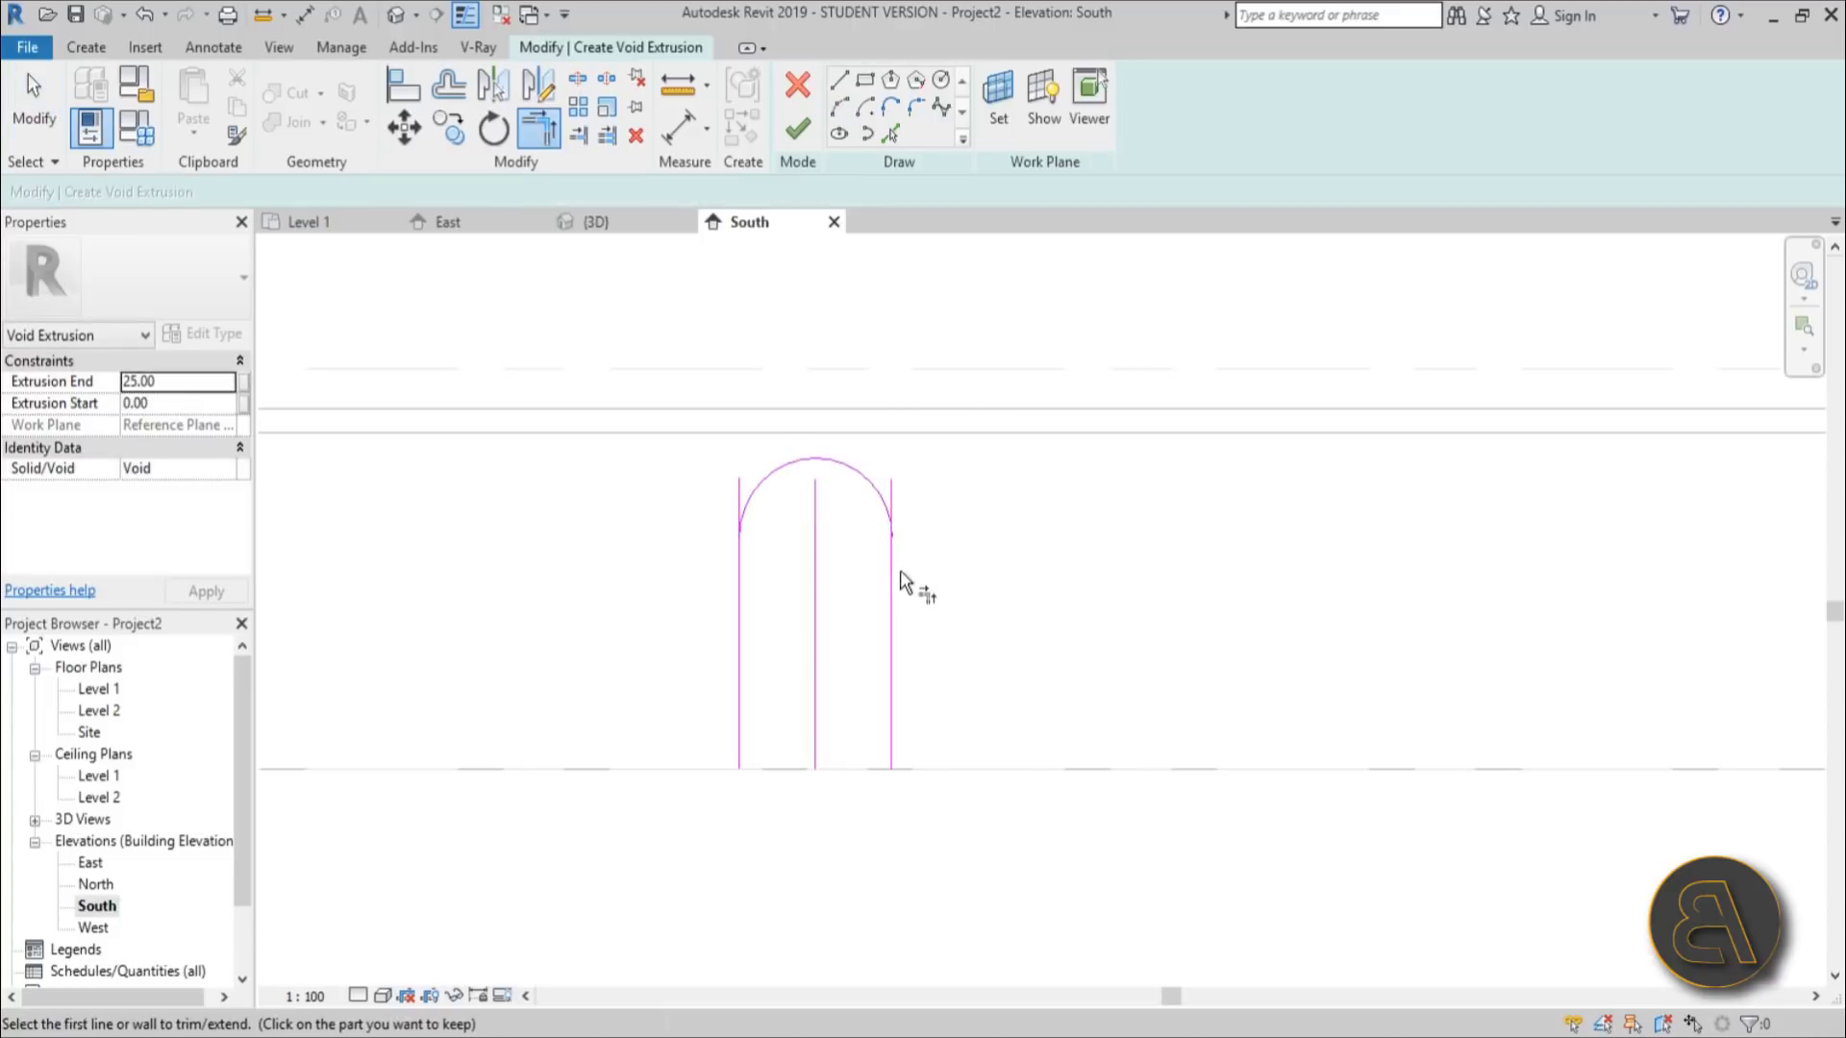
key("Escape")
key("Escape")
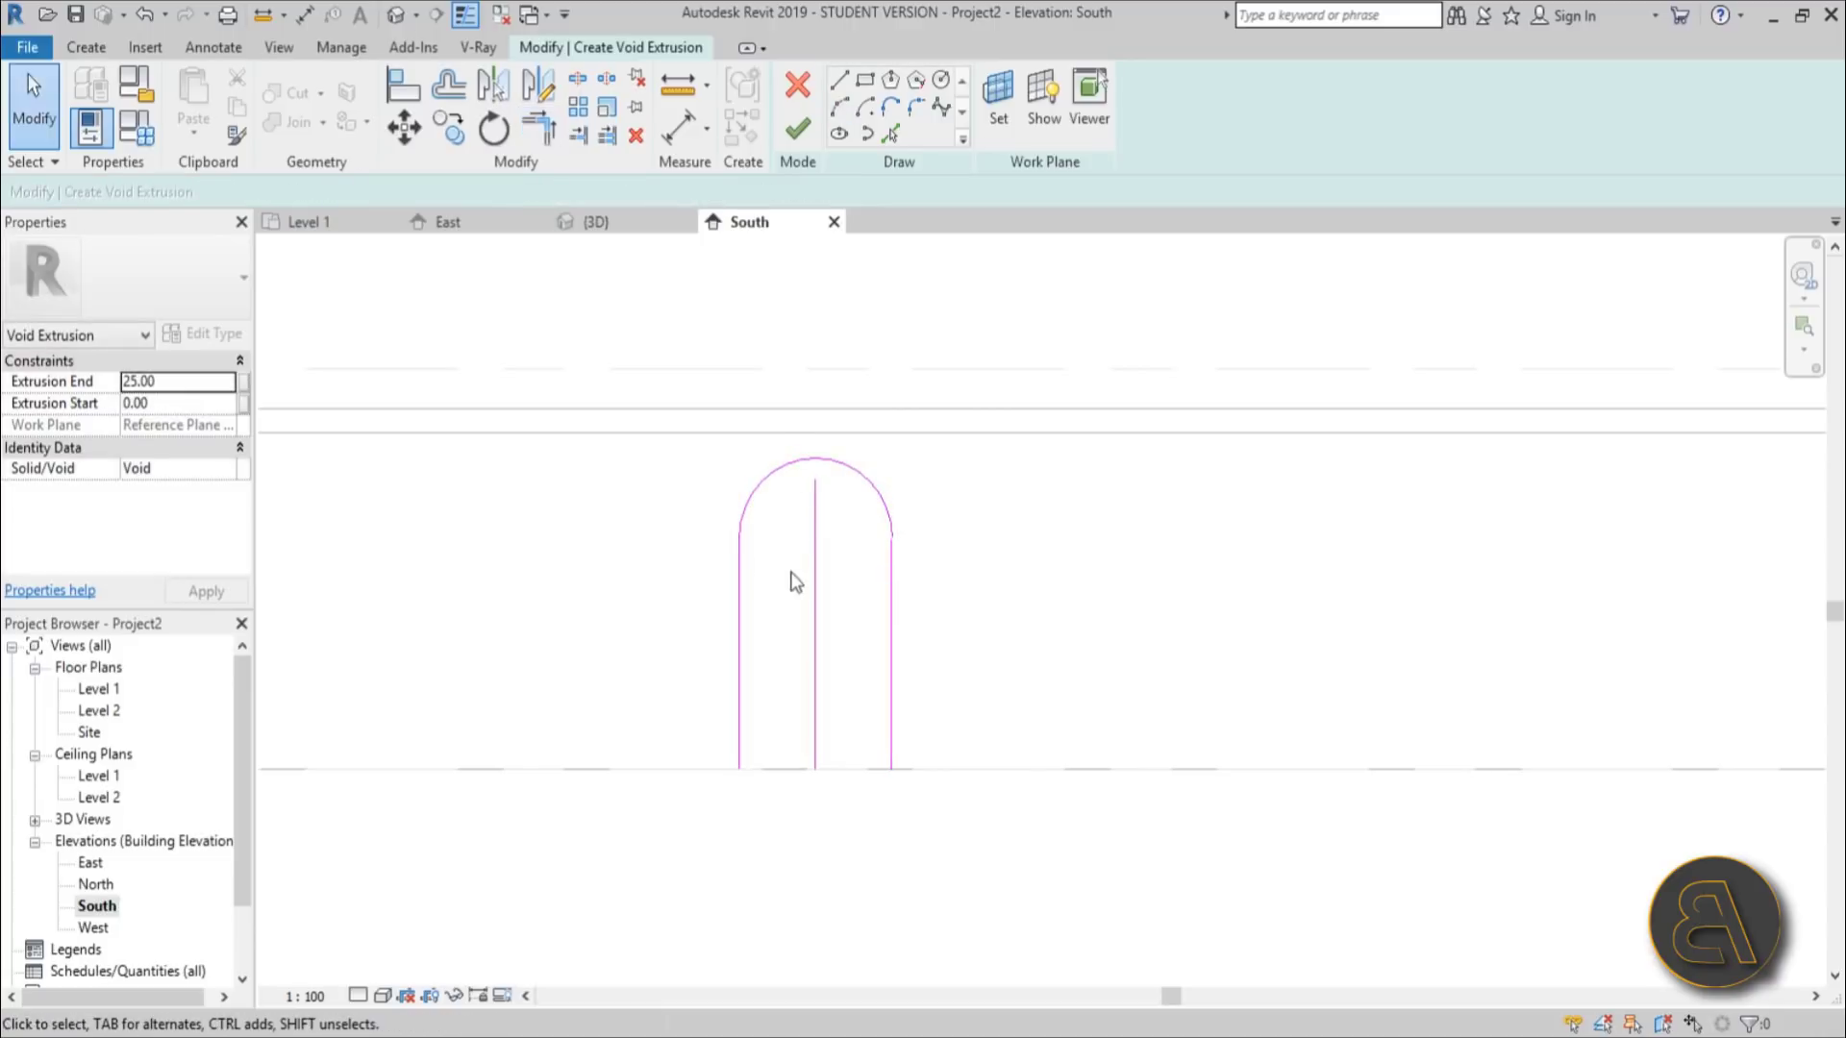
left_click(816, 569)
key("Delete")
Step: Close the arched profile with a horizontal line along the seating's base and finish the void extrusion sketch
left_click(838, 81)
left_click(889, 769)
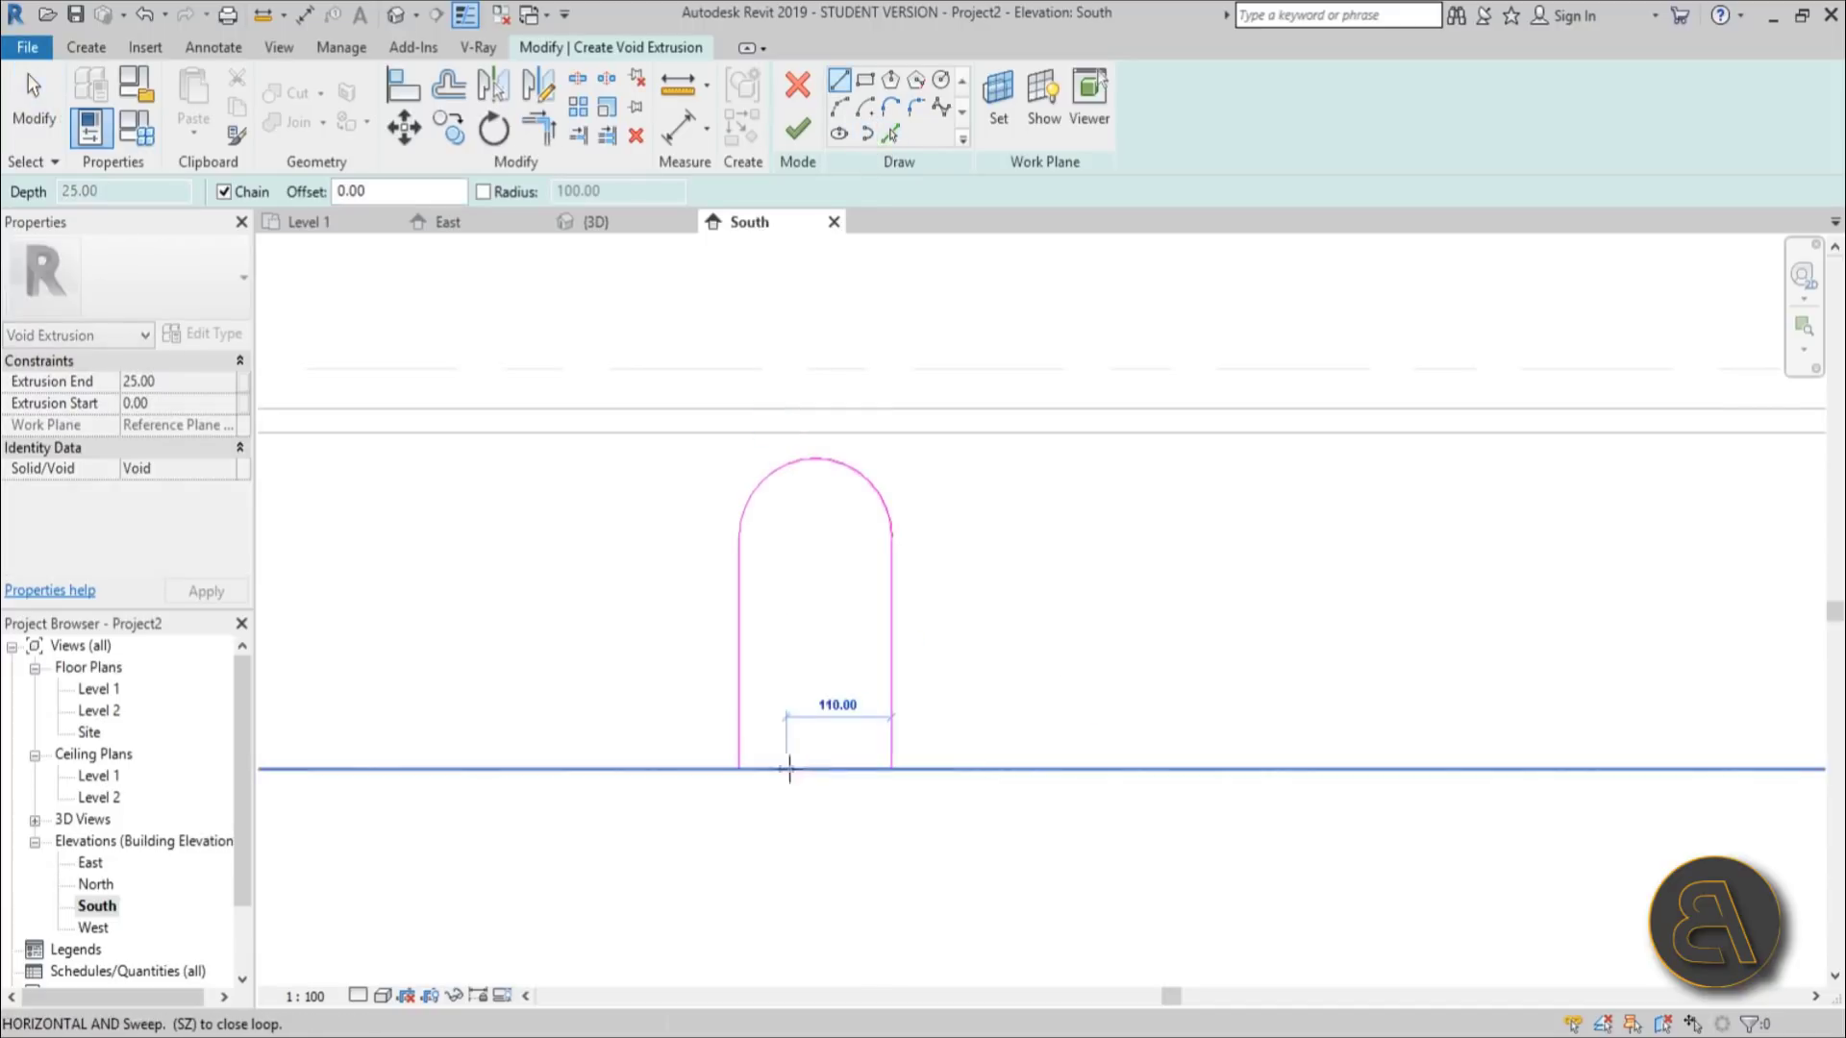
left_click(746, 769)
key("Escape")
key("Escape")
scroll(857, 598, "down", 2)
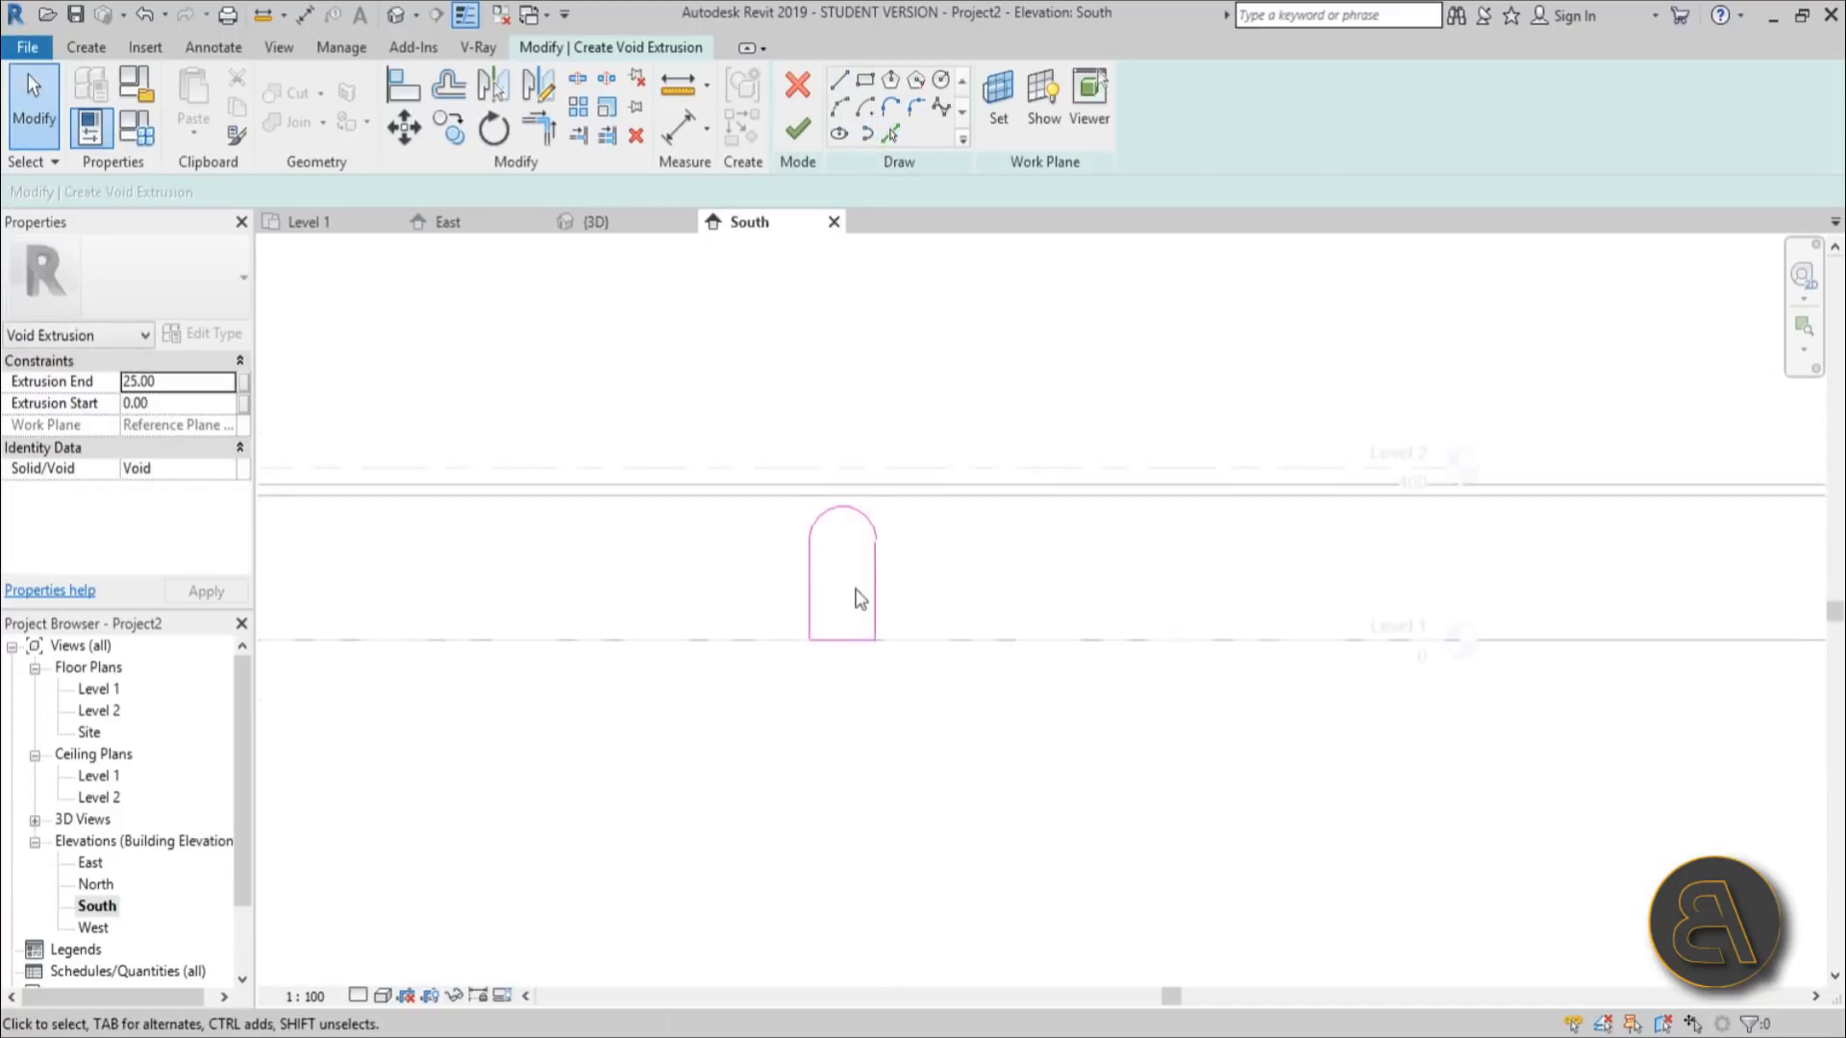
scroll(841, 597, "up", 3)
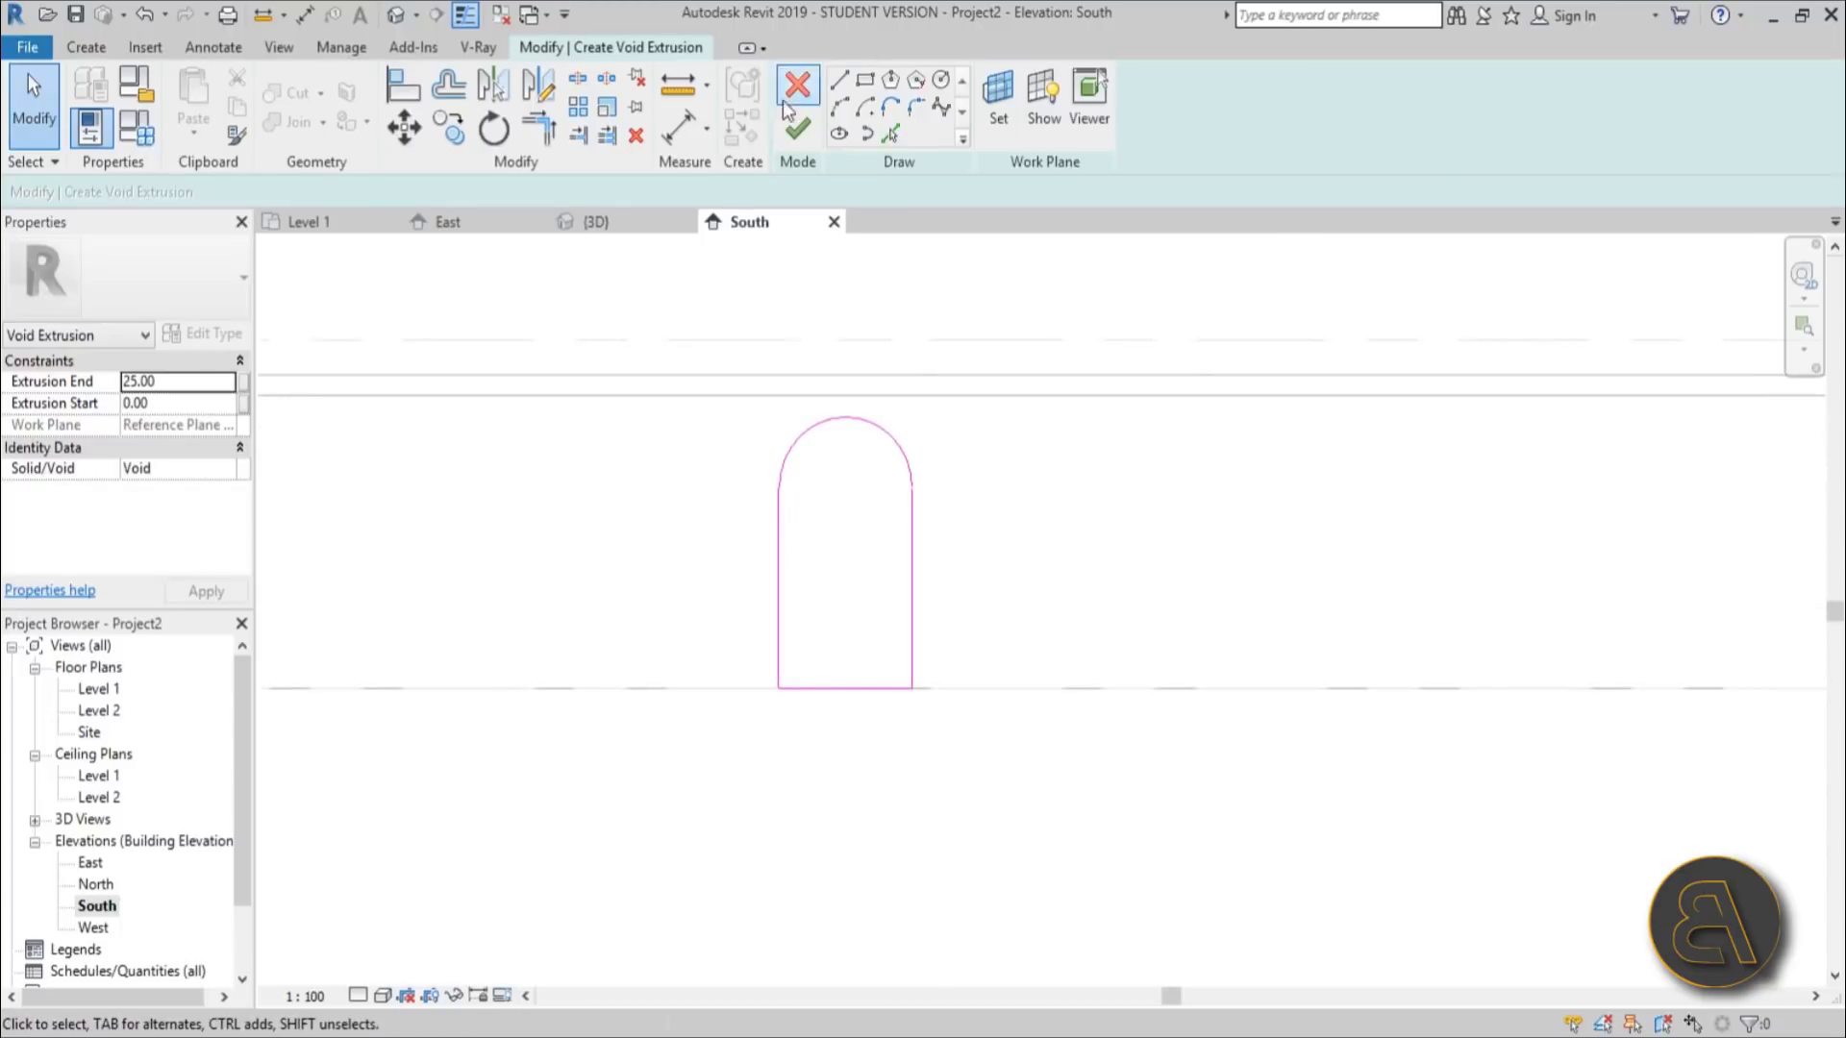
left_click(797, 129)
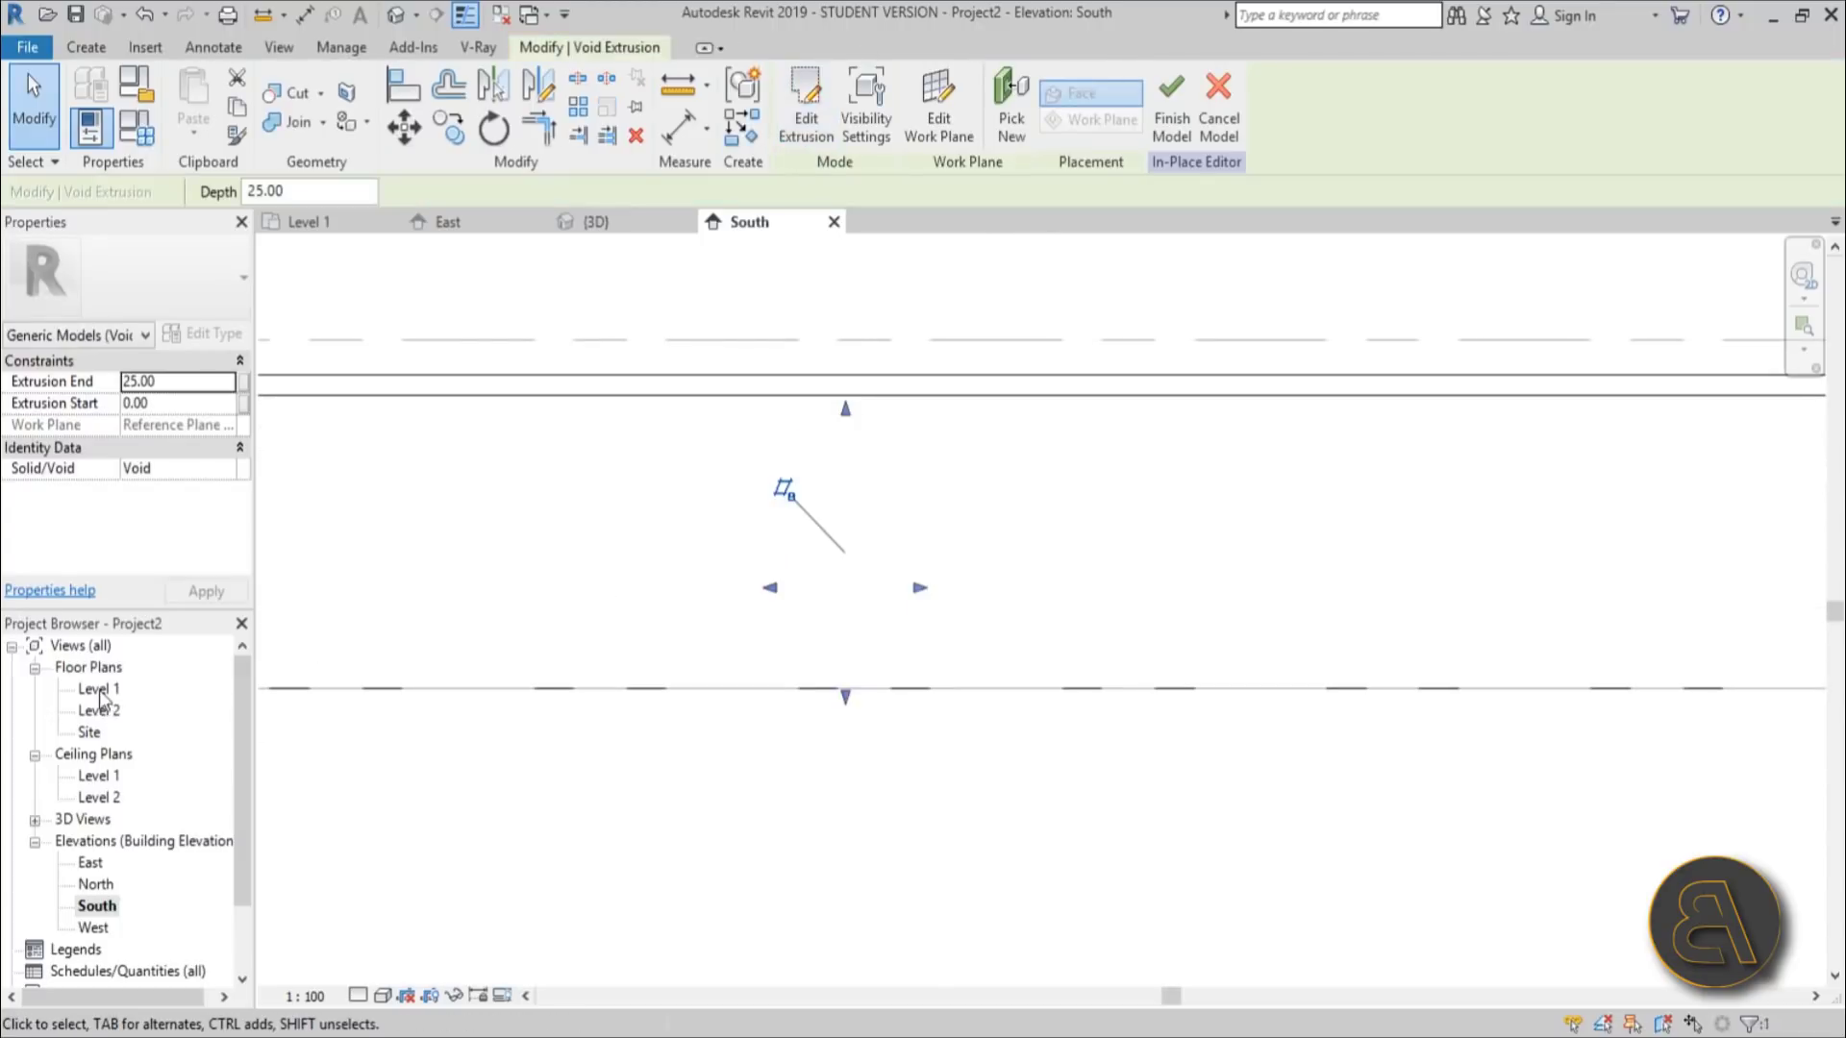
Step: In the Level 1 floor plan, stretch the void extrusion past the oval's outer edge at both ends
double_click(100, 690)
scroll(847, 548, "down", 1)
left_click_drag(860, 411, 870, 258)
left_click_drag(859, 580, 898, 848)
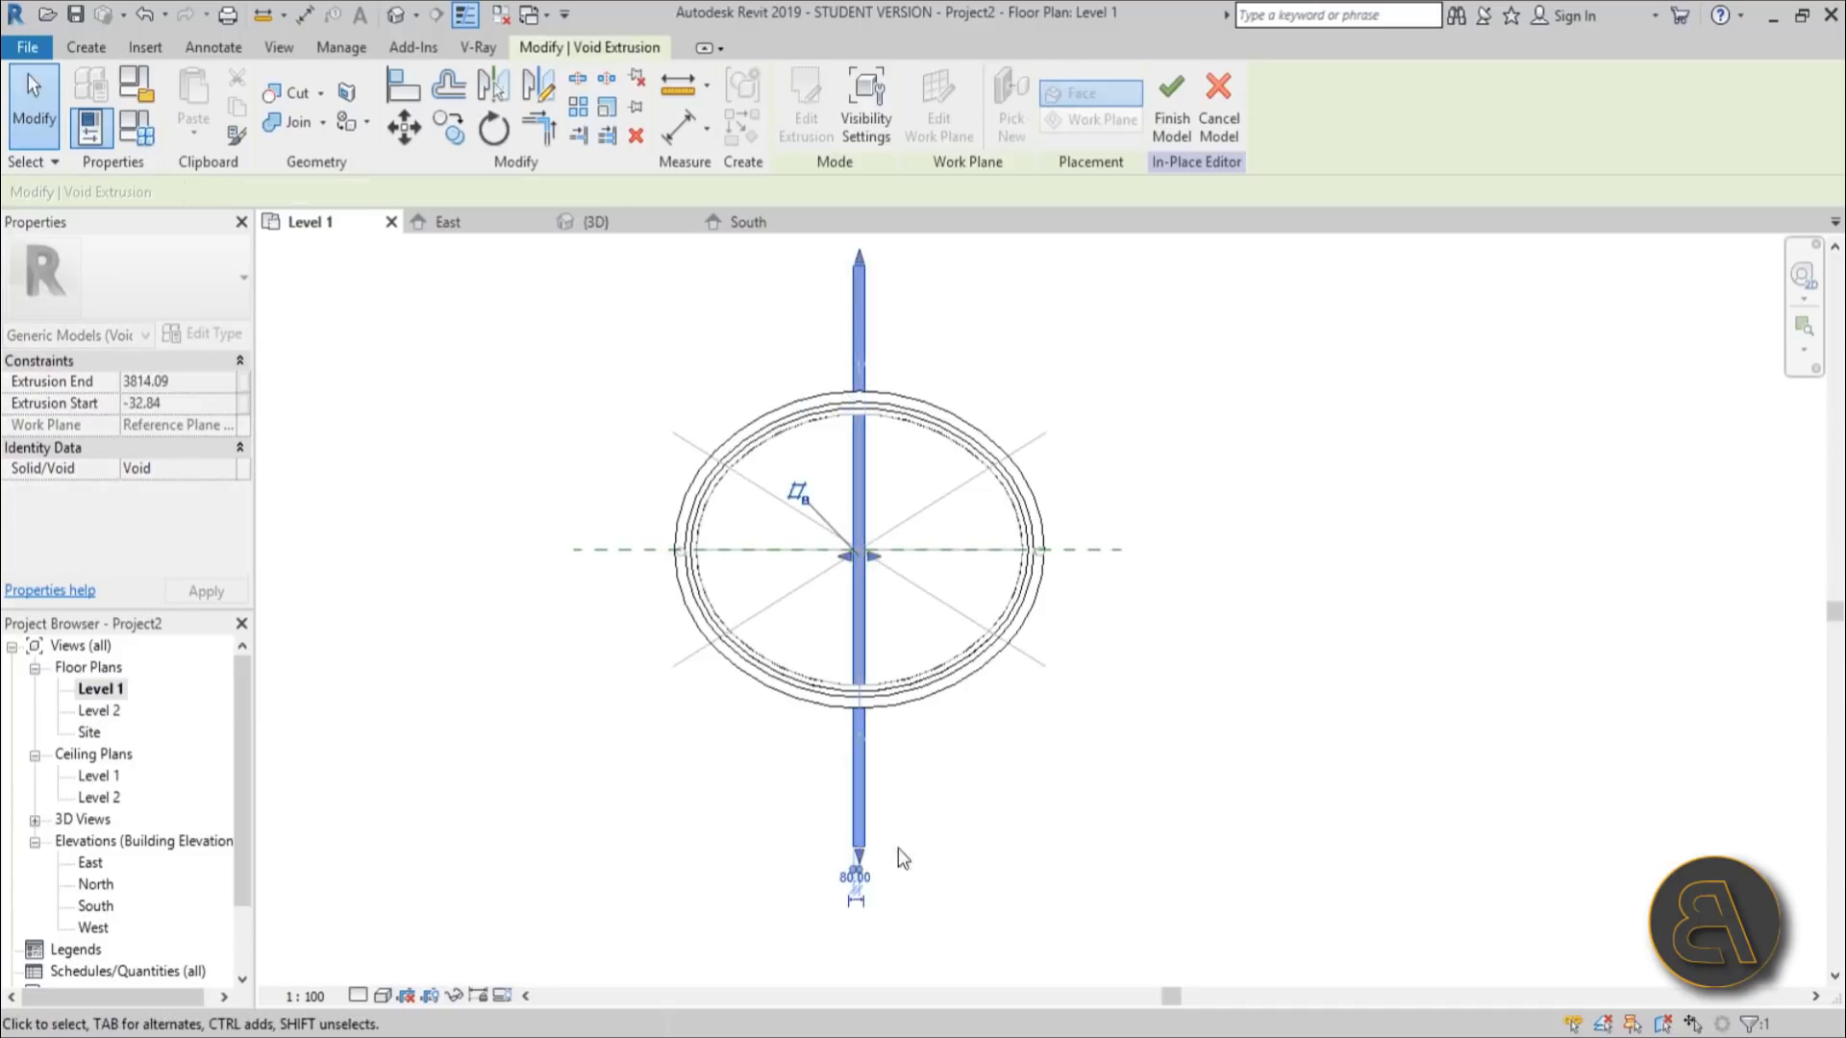
Step: In the 3D view, cut the stepped seating with the void extrusion and finish the in-place model
left_click(397, 16)
left_click(1002, 545)
scroll(1168, 500, "up", 2)
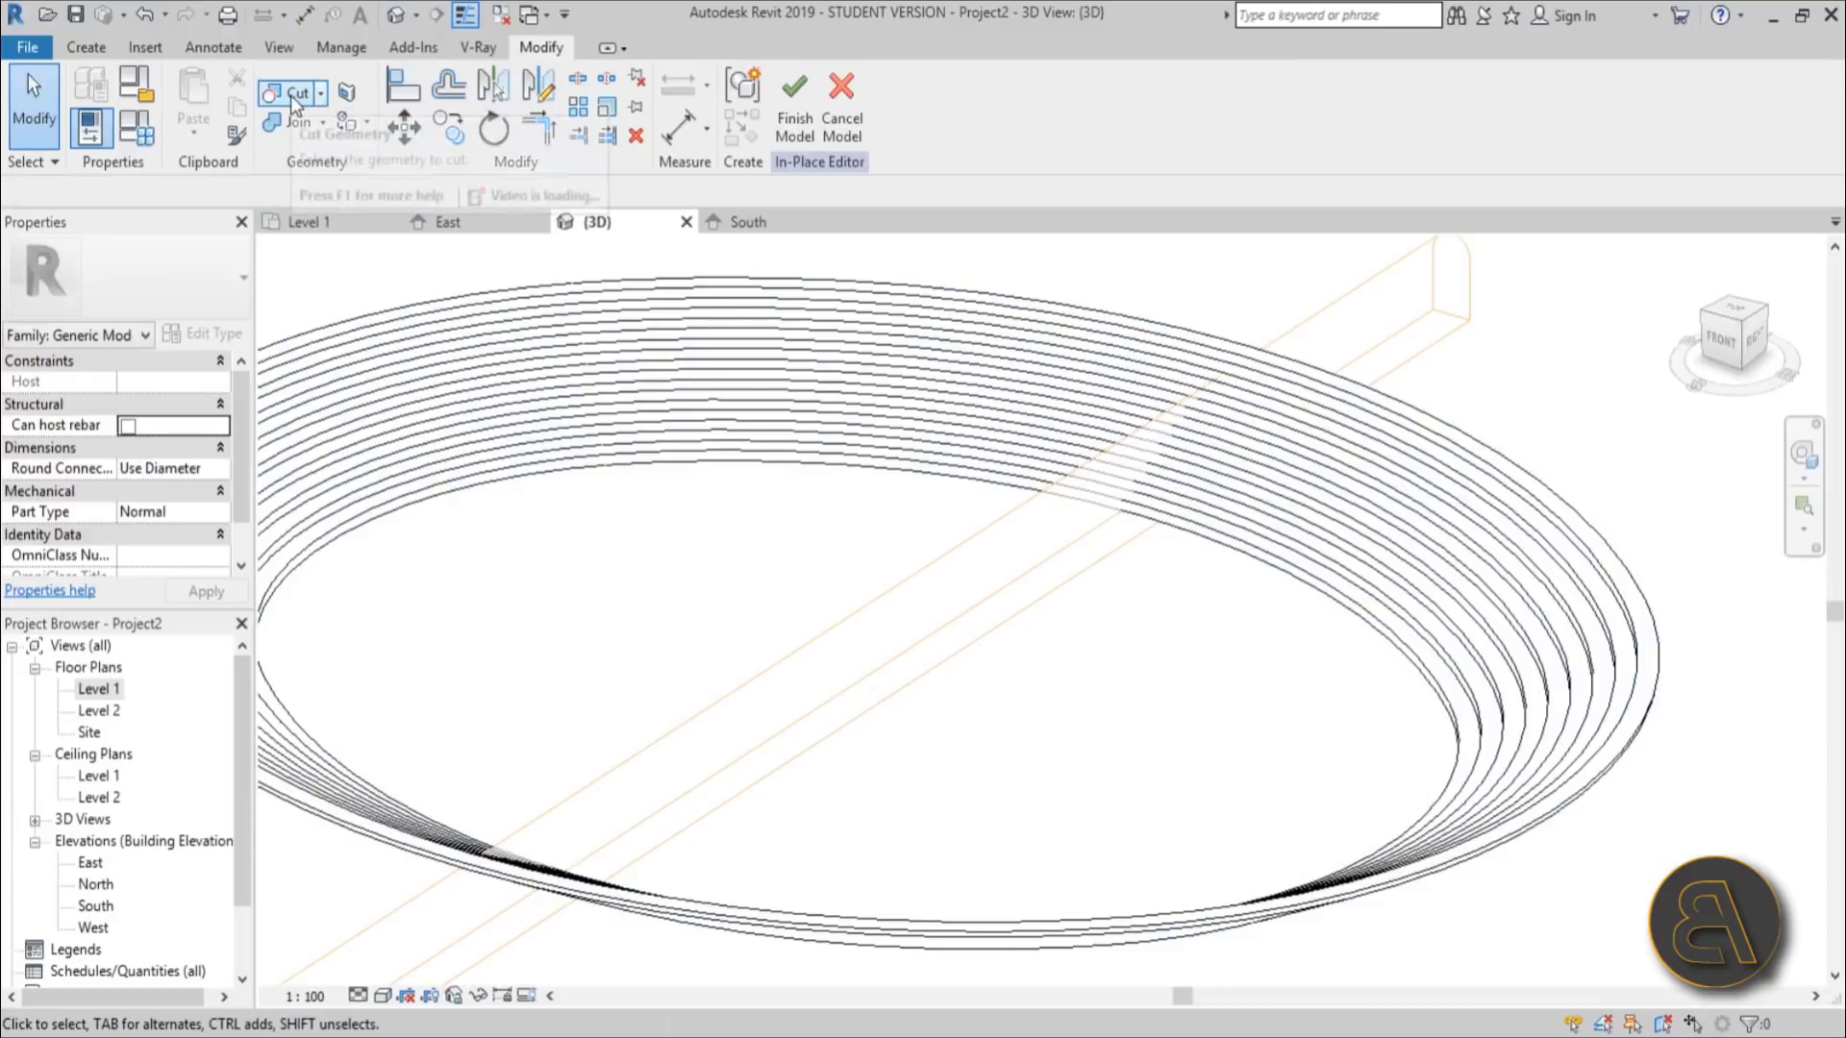
left_click(290, 93)
left_click(1091, 312)
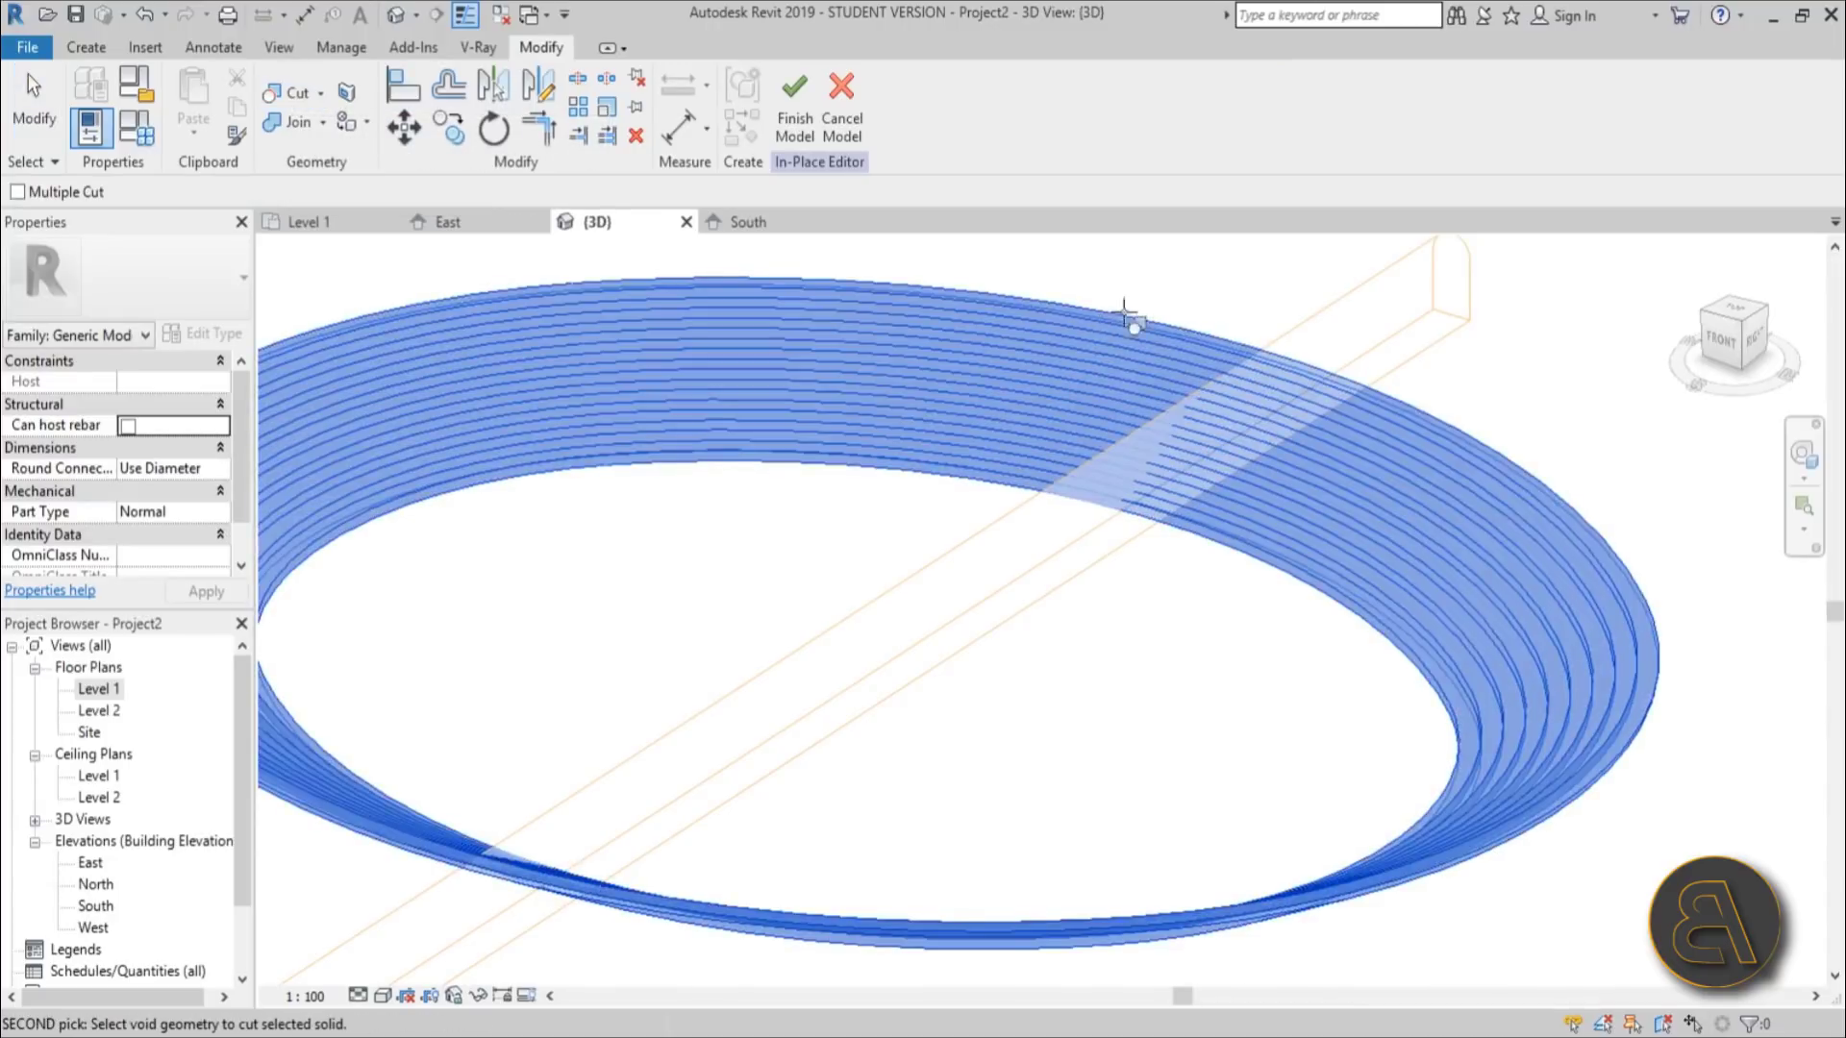
left_click(1307, 327)
scroll(1188, 465, "down", 3)
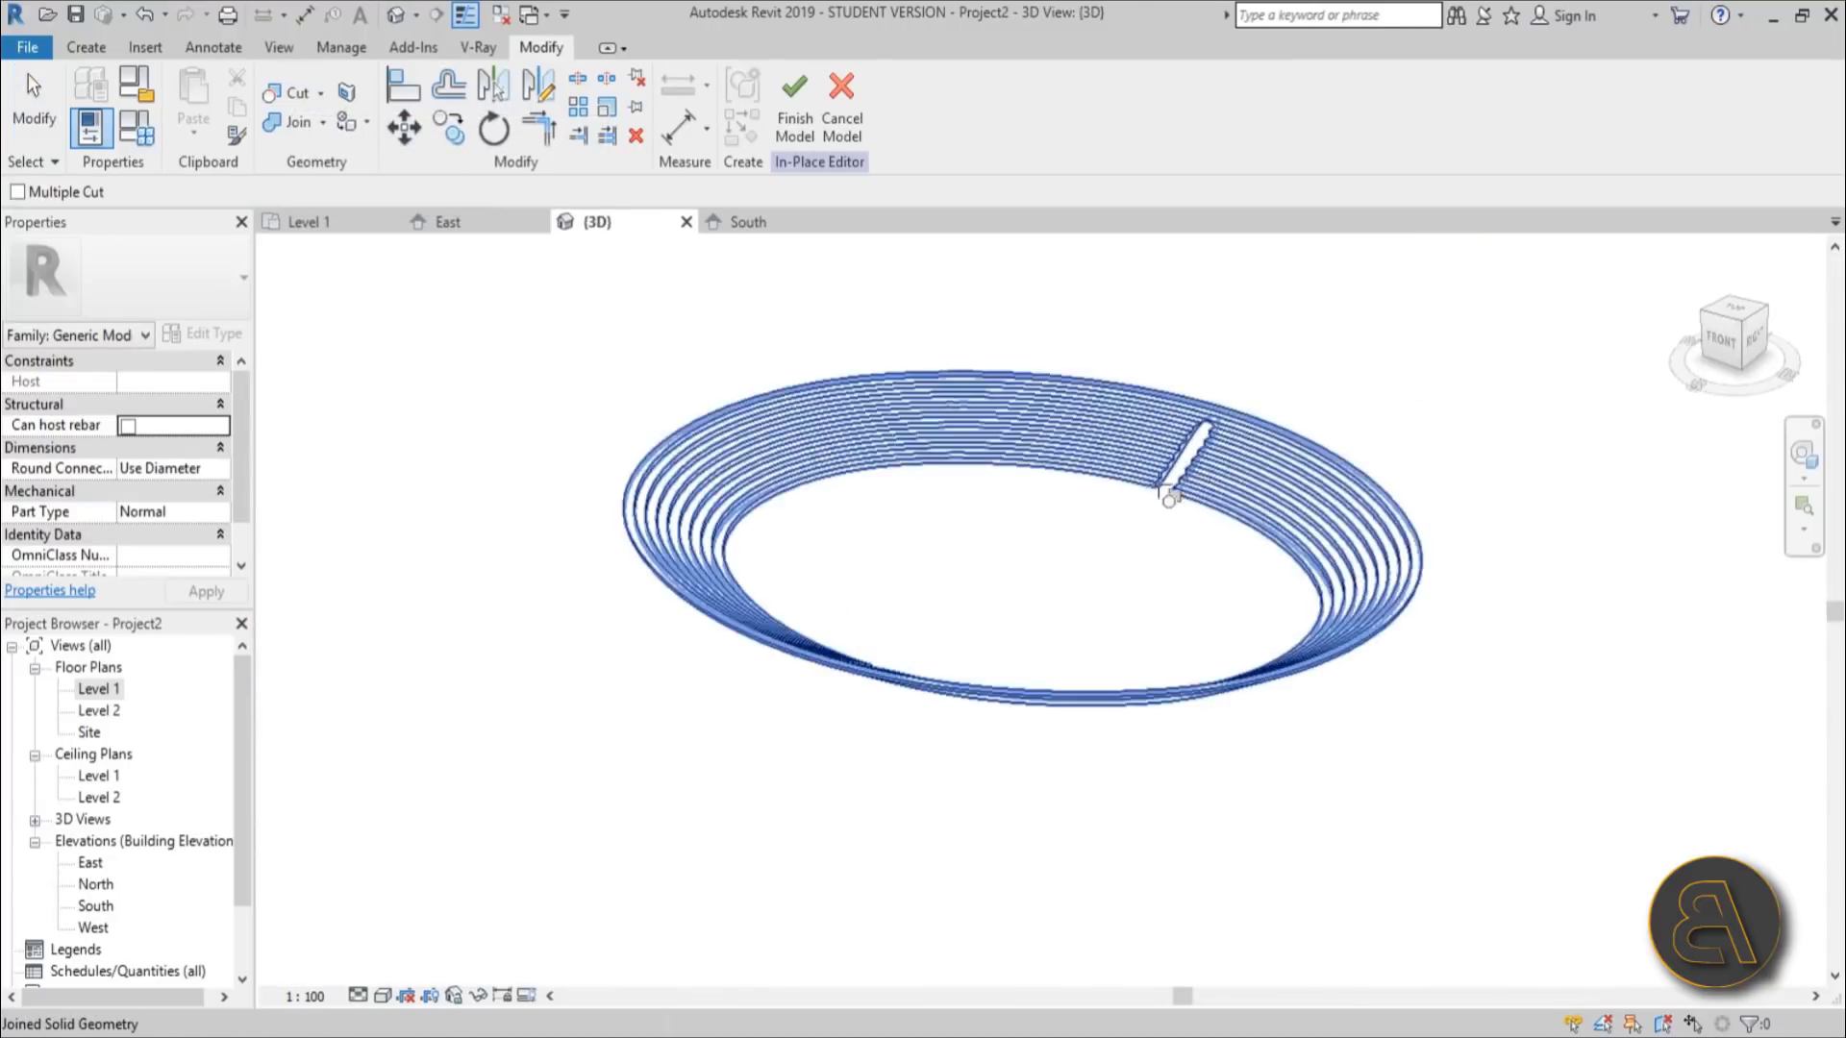
middle_click_drag(1096, 615, 846, 548, "shift")
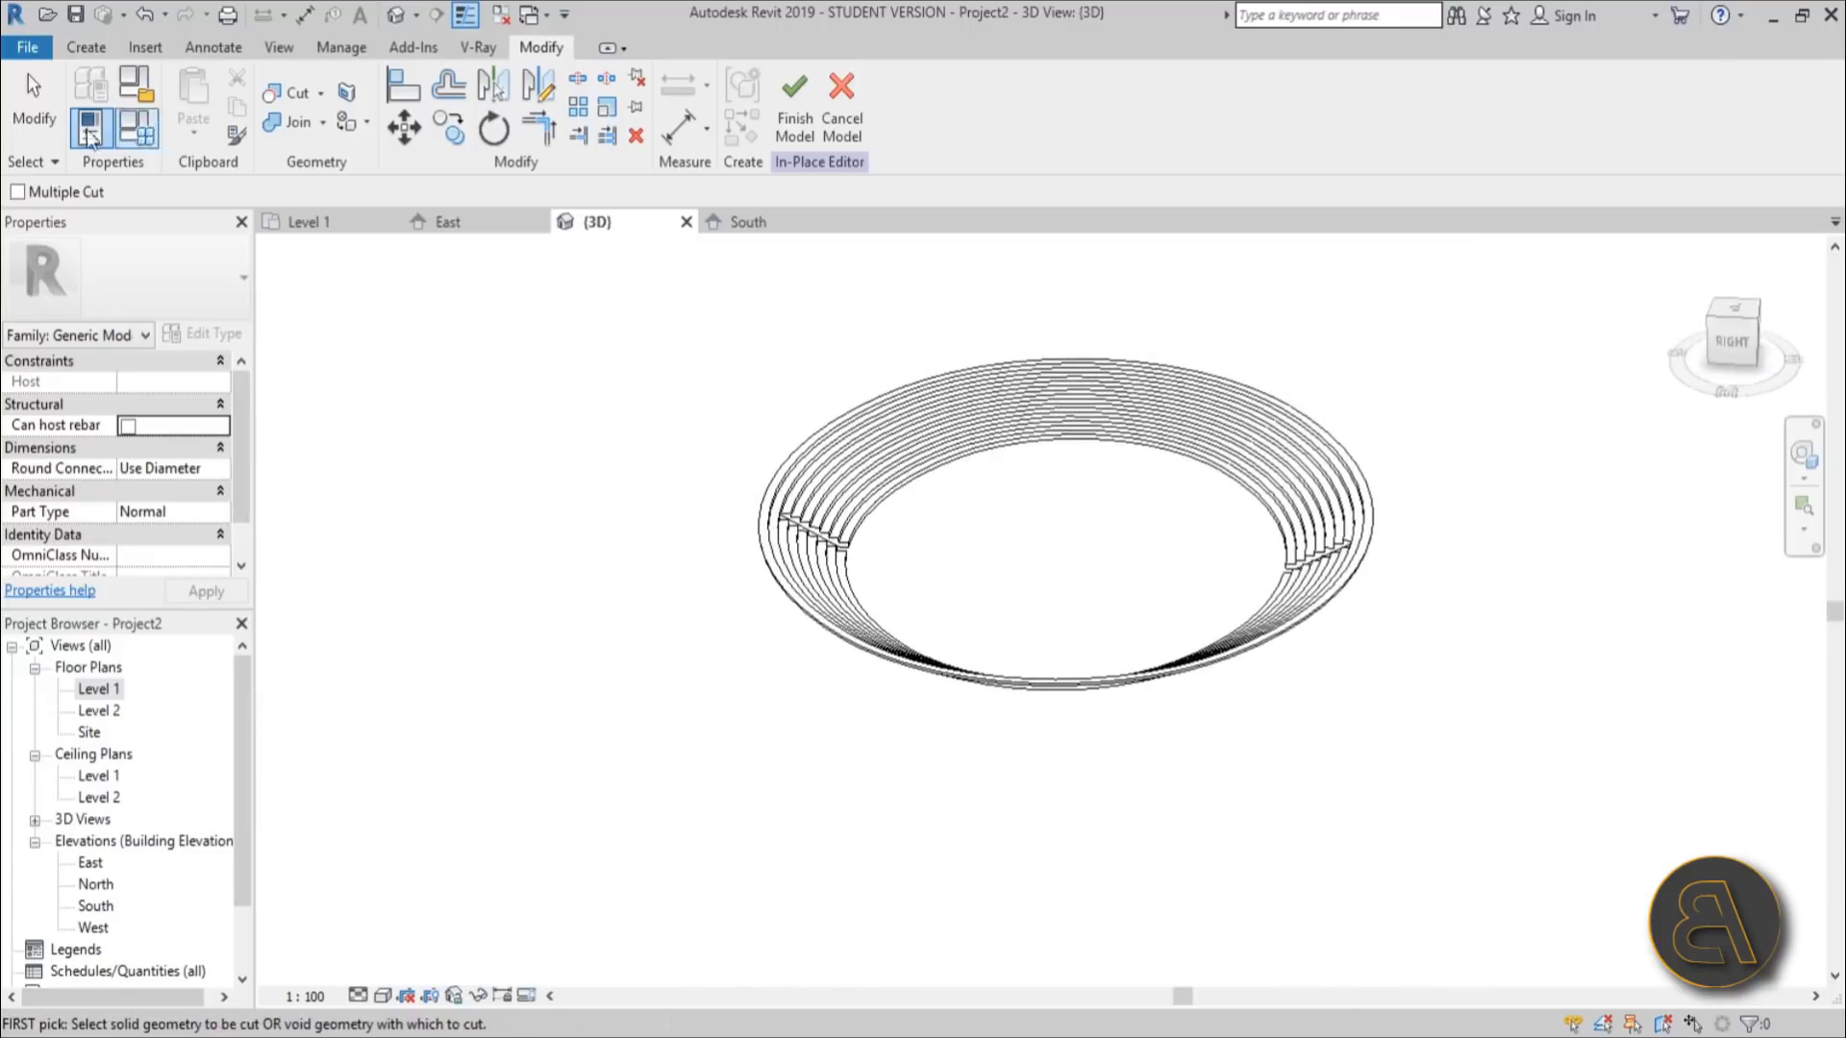
middle_click_drag(392, 321, 1240, 635, "shift")
left_click(795, 134)
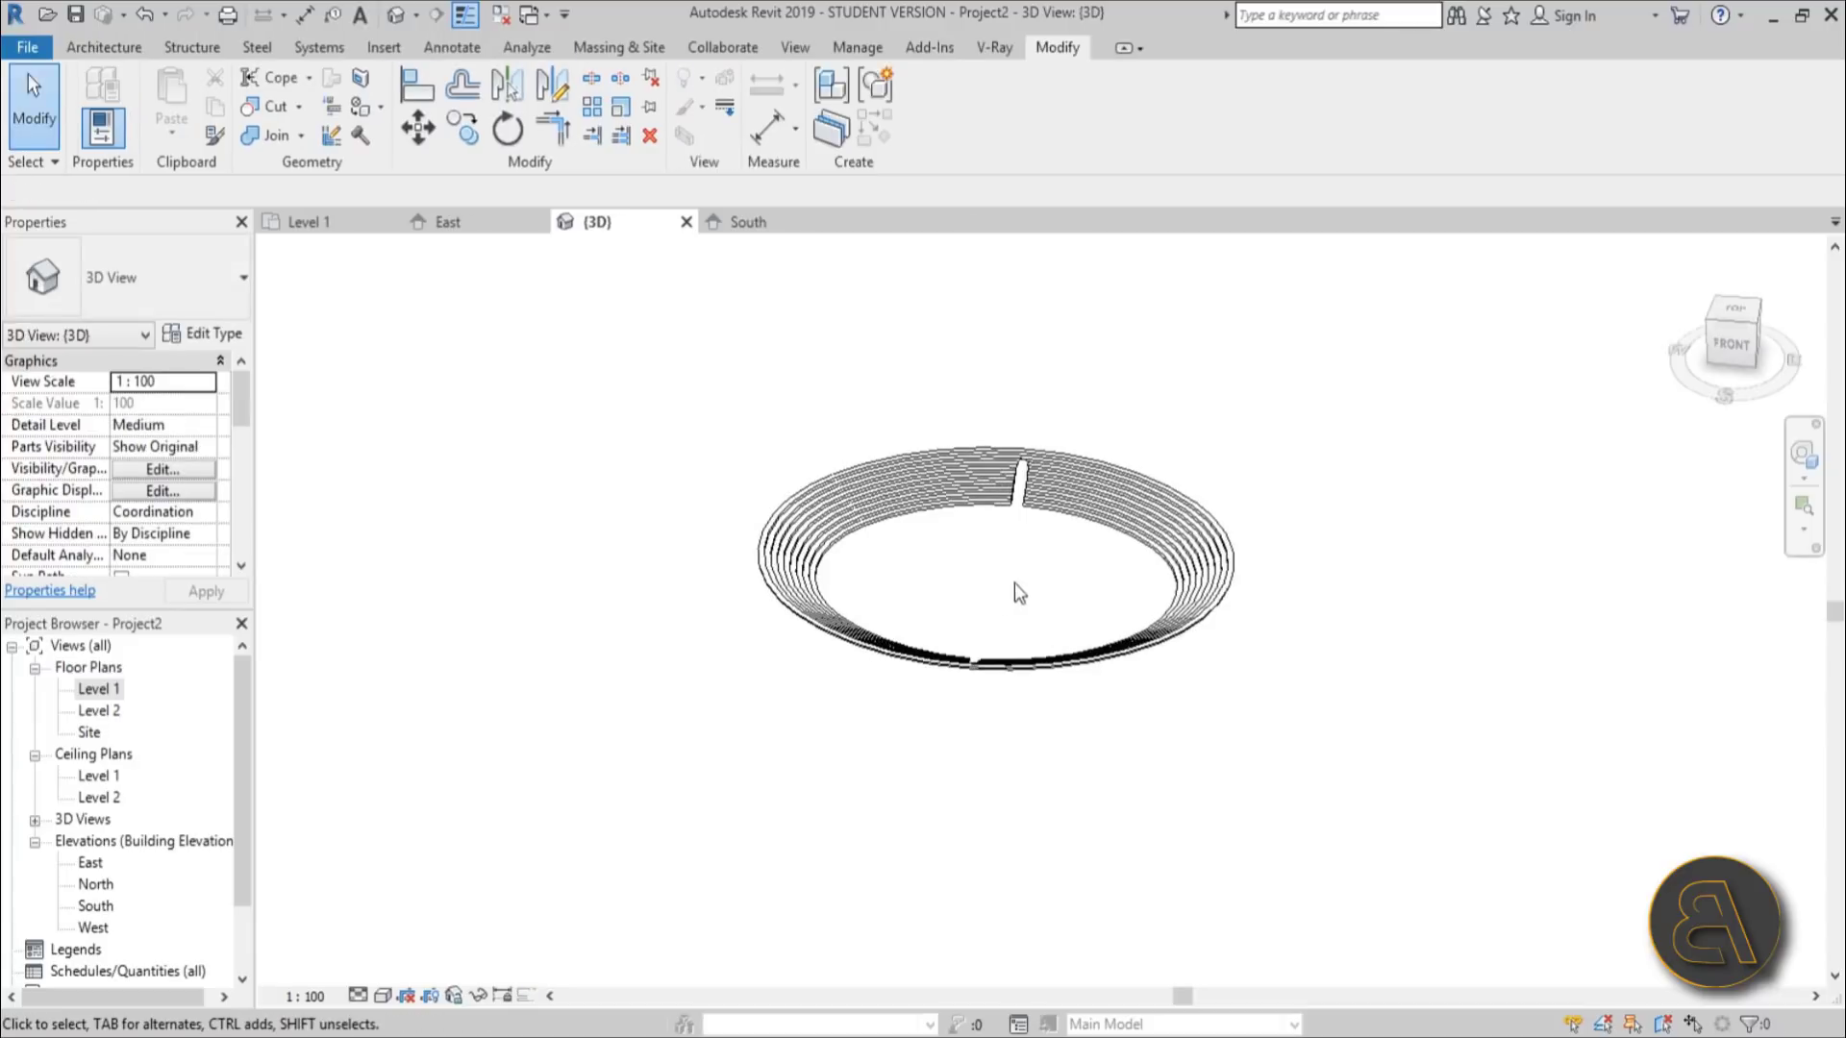
Step: In the Level 1 floor plan, select everything and filter the selection to Lines (Thin Lines) only
double_click(91, 690)
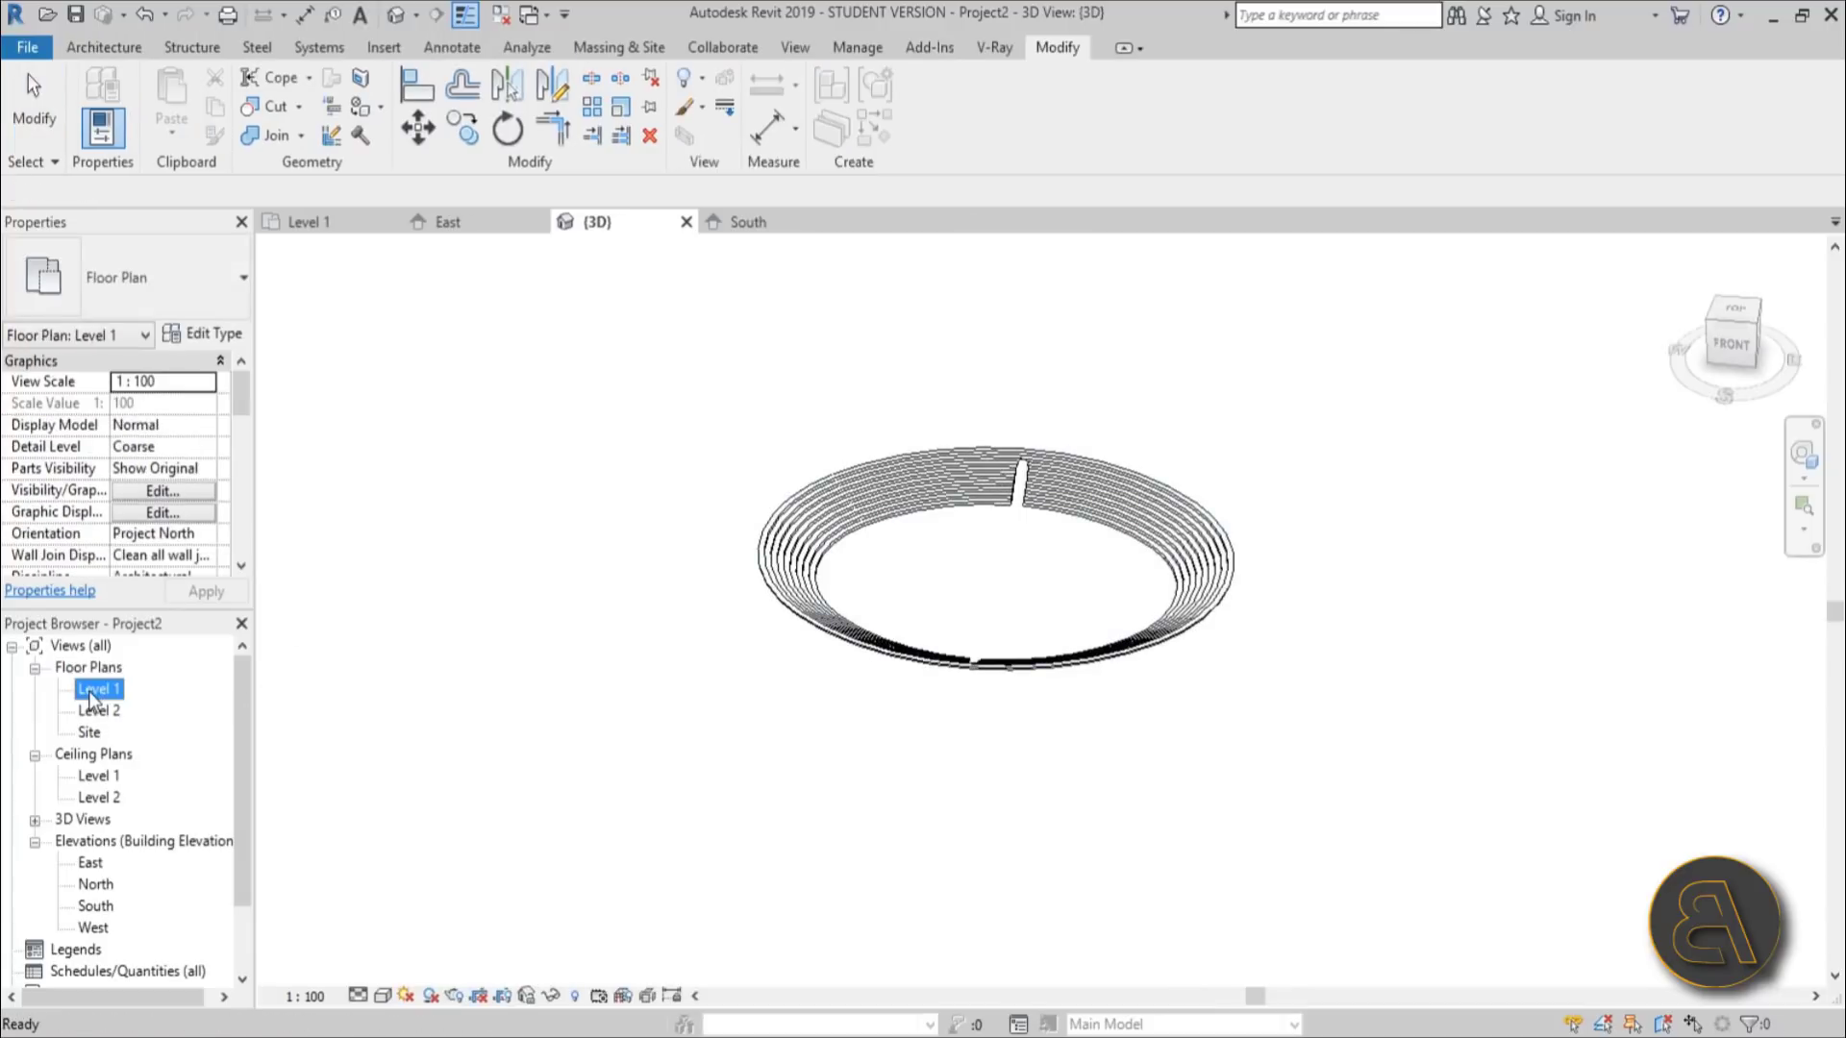
scroll(806, 494, "up", 3)
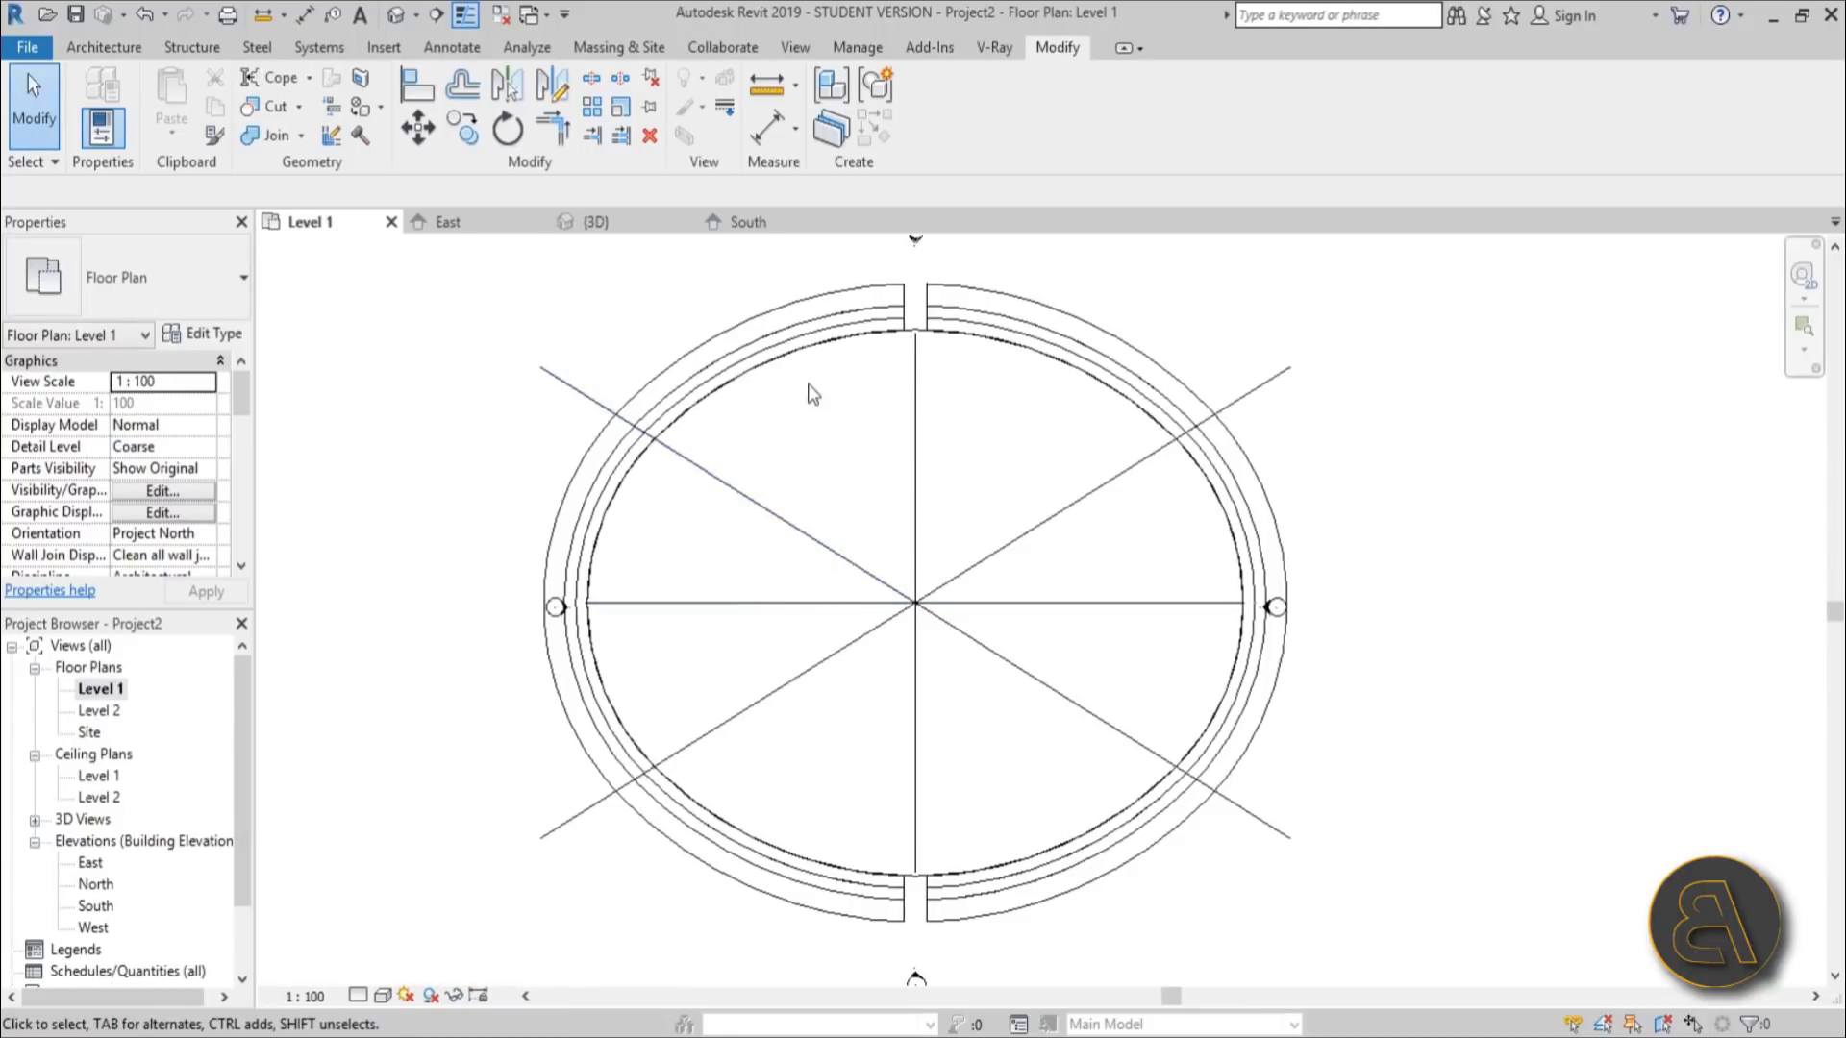
double_click(89, 735)
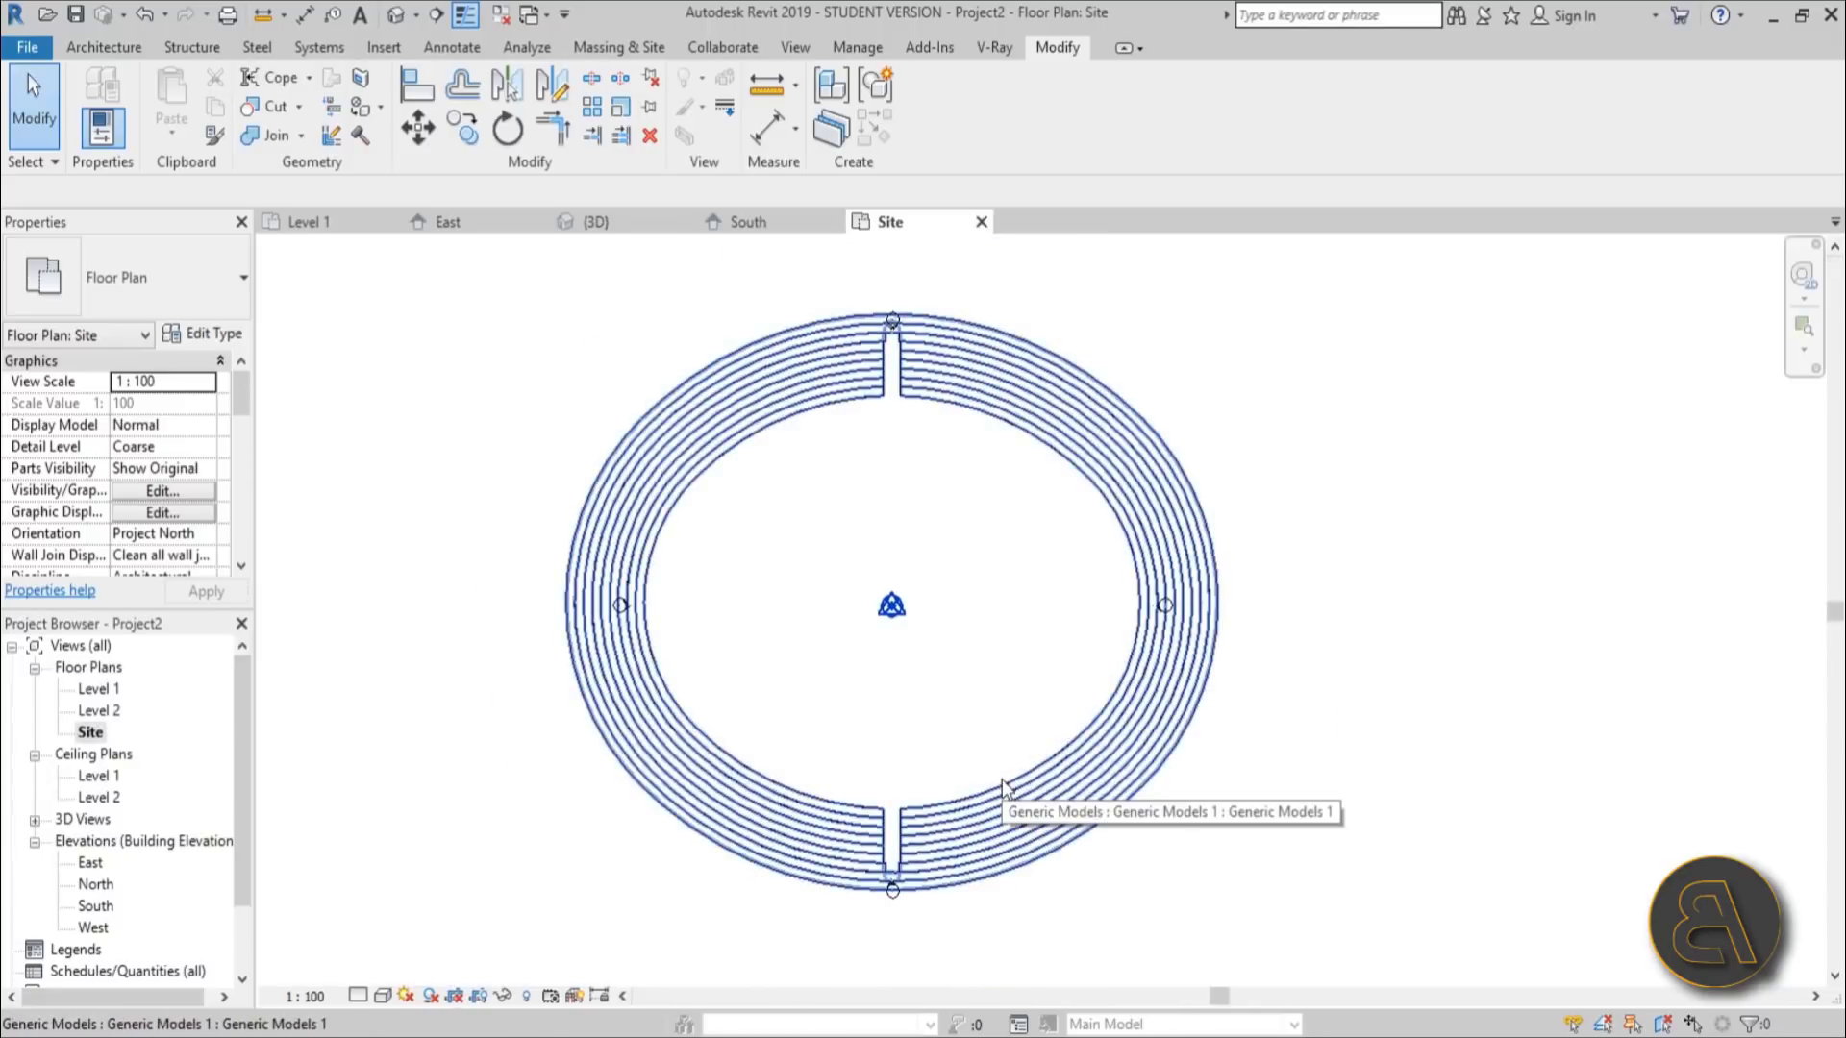
double_click(97, 690)
left_click_drag(429, 280, 1462, 952)
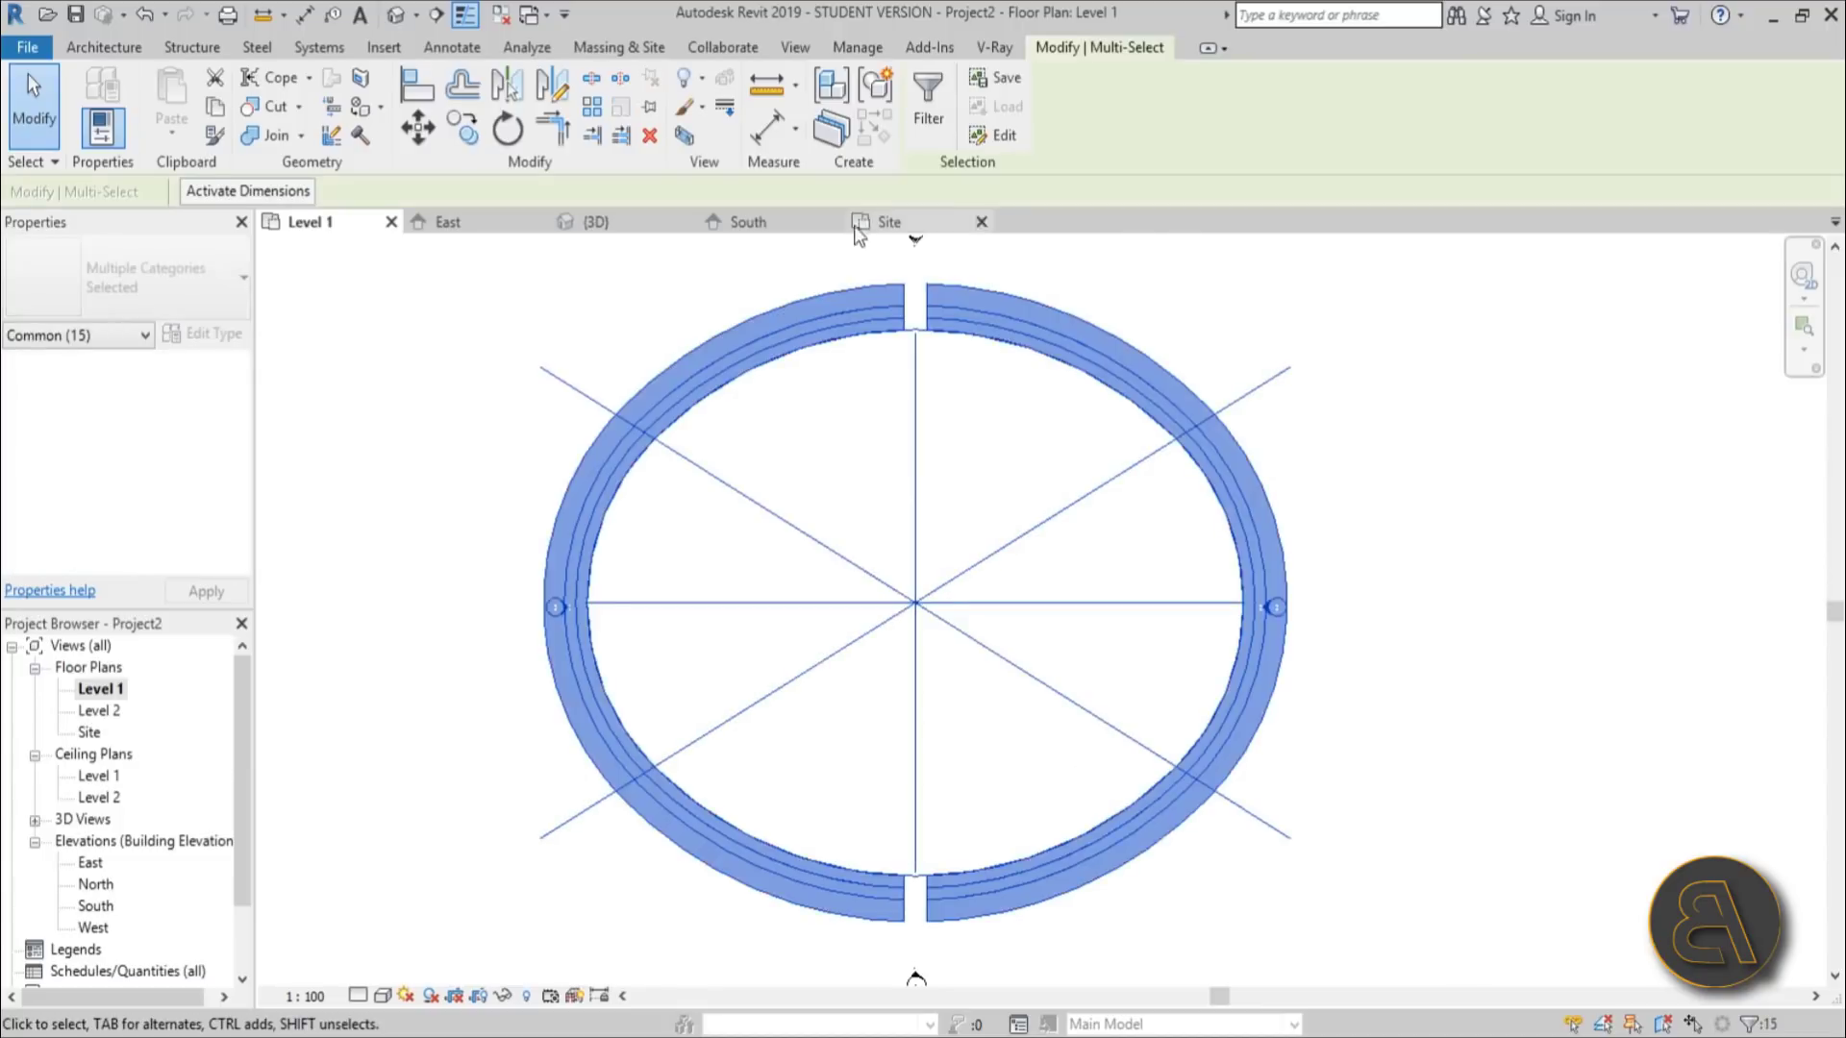
left_click(920, 139)
left_click(1062, 421)
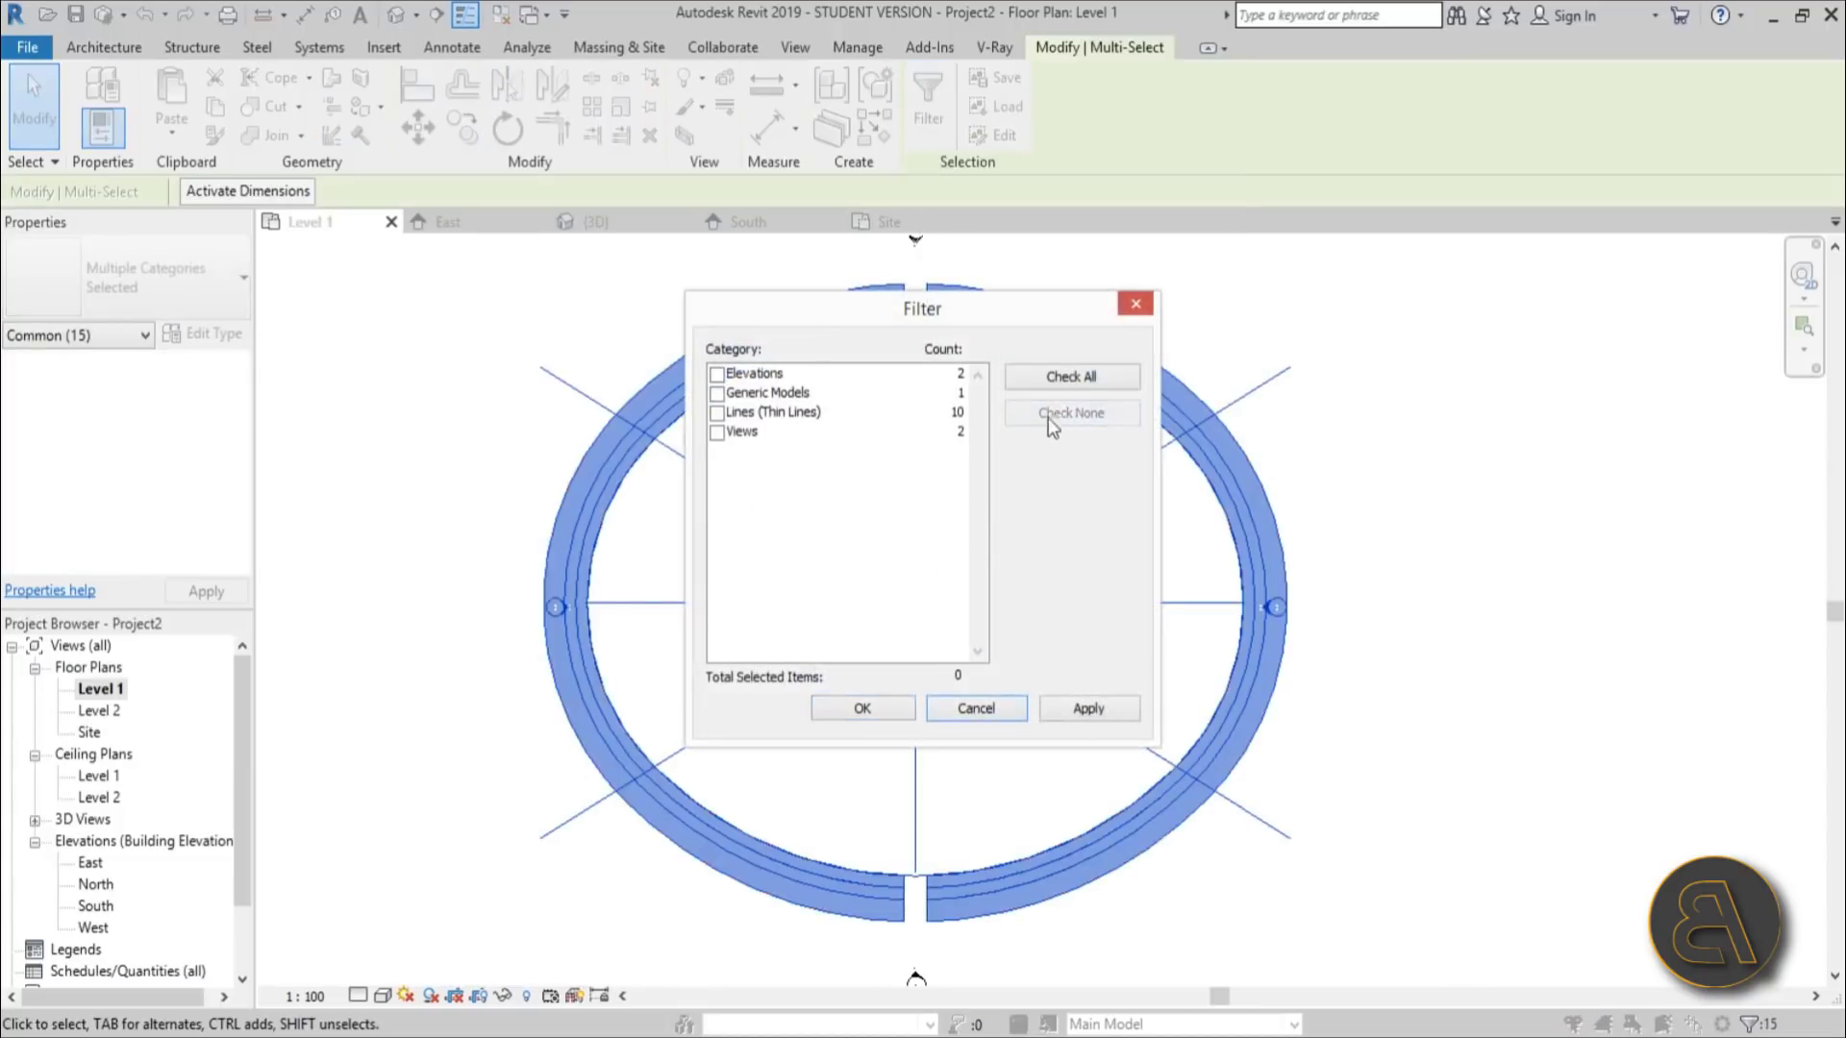
left_click(717, 414)
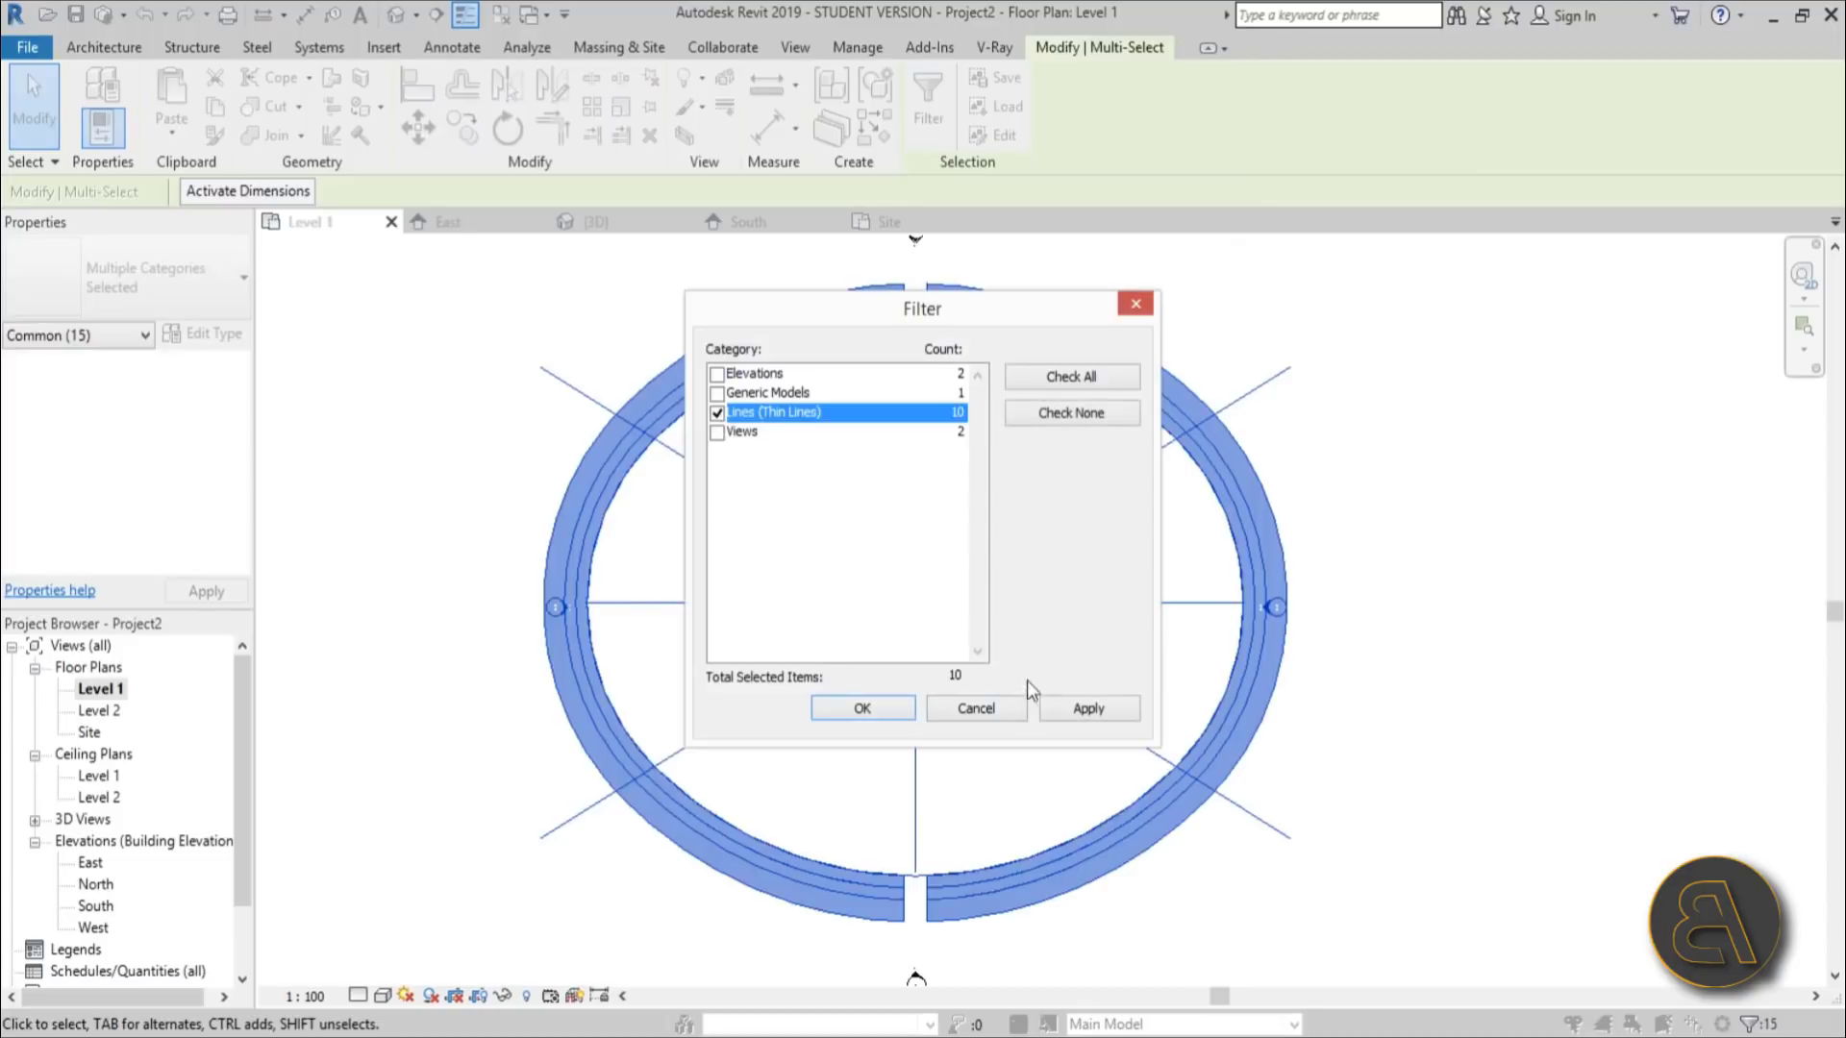
left_click(1089, 710)
left_click(862, 710)
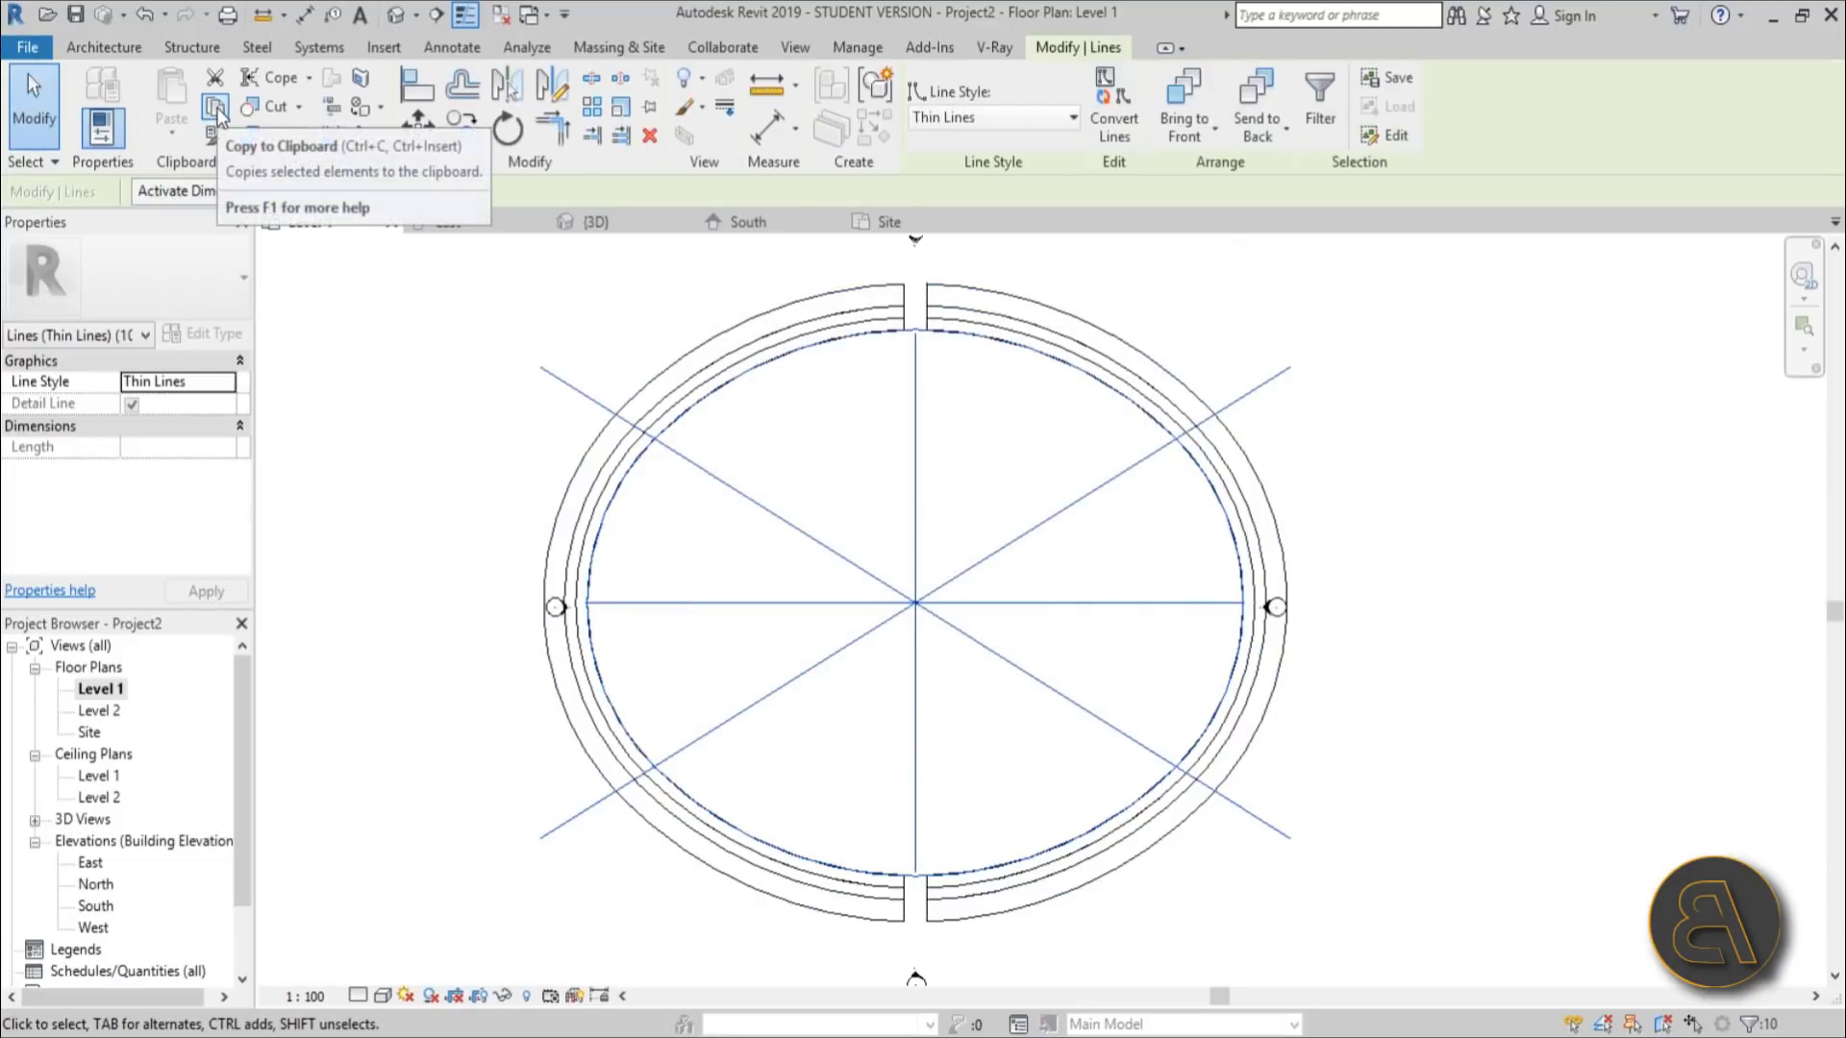
Step: Copy the selected guide lines, paste them aligned to the Floor Plan: Site view, and open that view
left_click(216, 108)
left_click(173, 136)
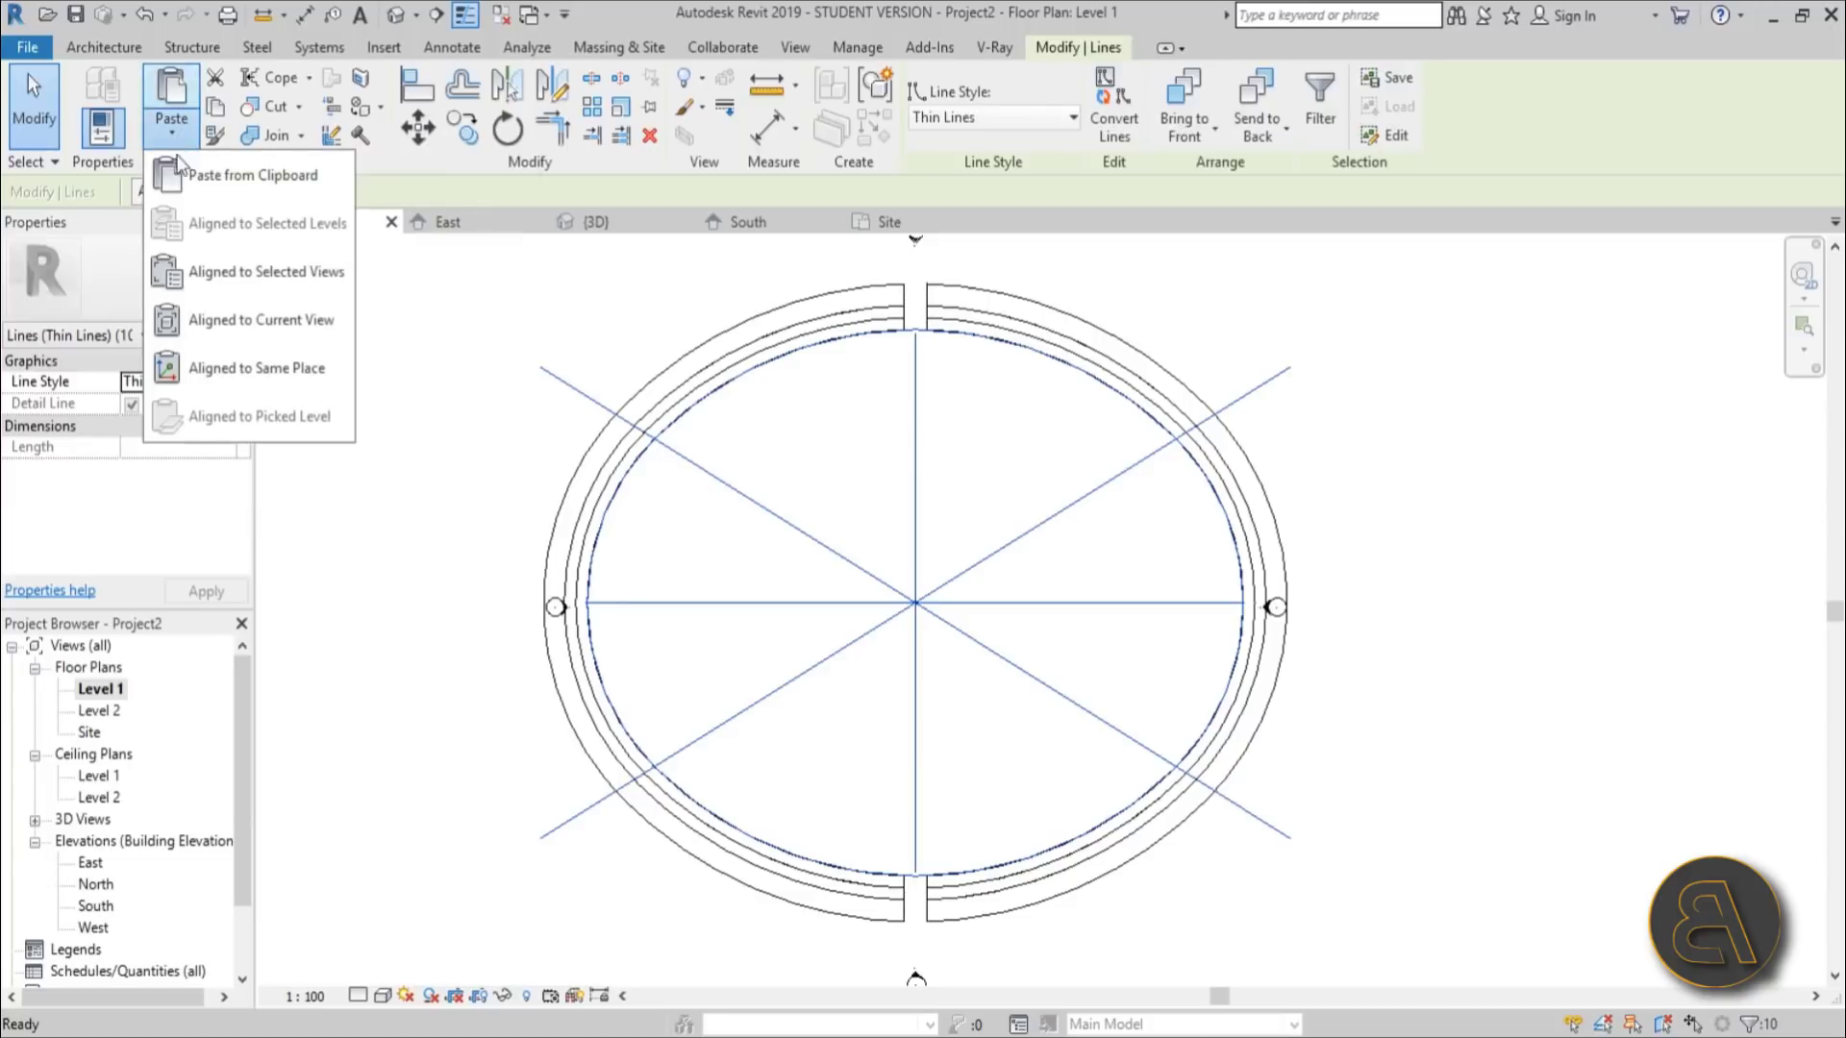
left_click(238, 267)
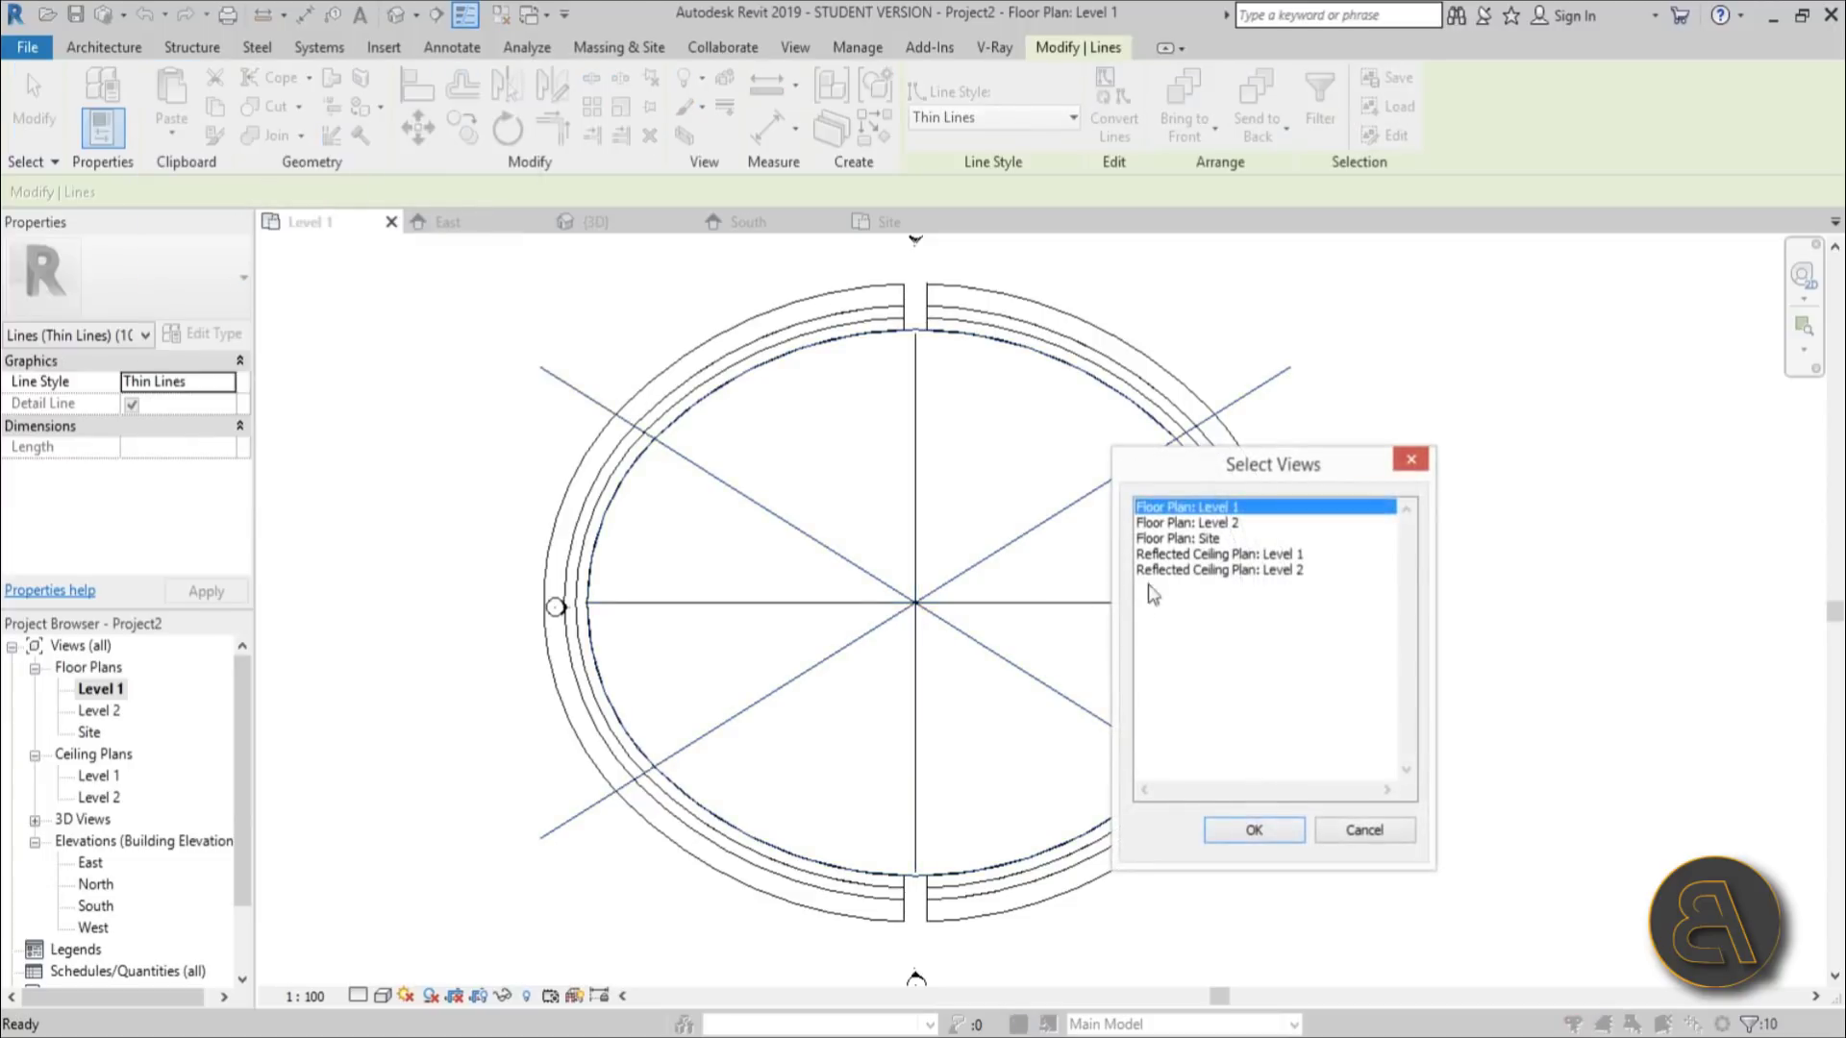
left_click(1178, 538)
left_click(1254, 830)
left_click(89, 732)
double_click(89, 733)
left_click(928, 707)
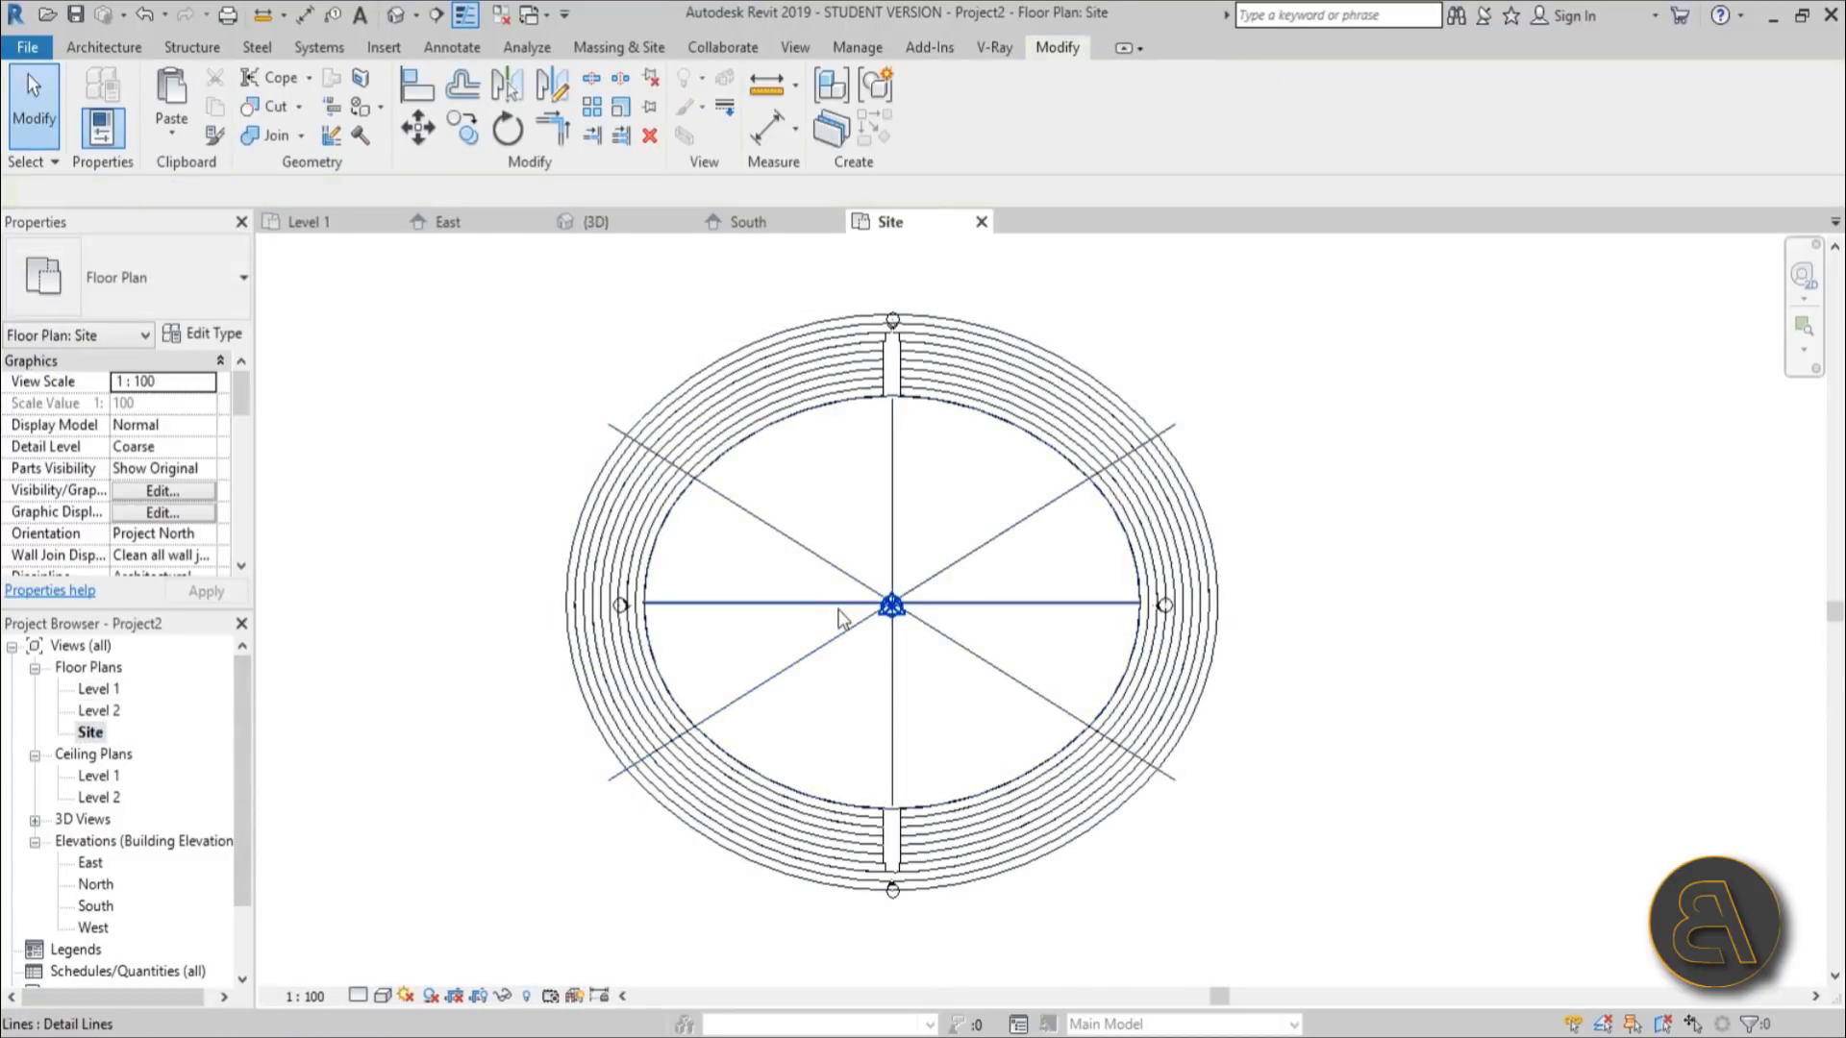
mouse_move(885, 535)
middle_mouse_down()
mouse_move(968, 638)
mouse_move(837, 523)
middle_mouse_up()
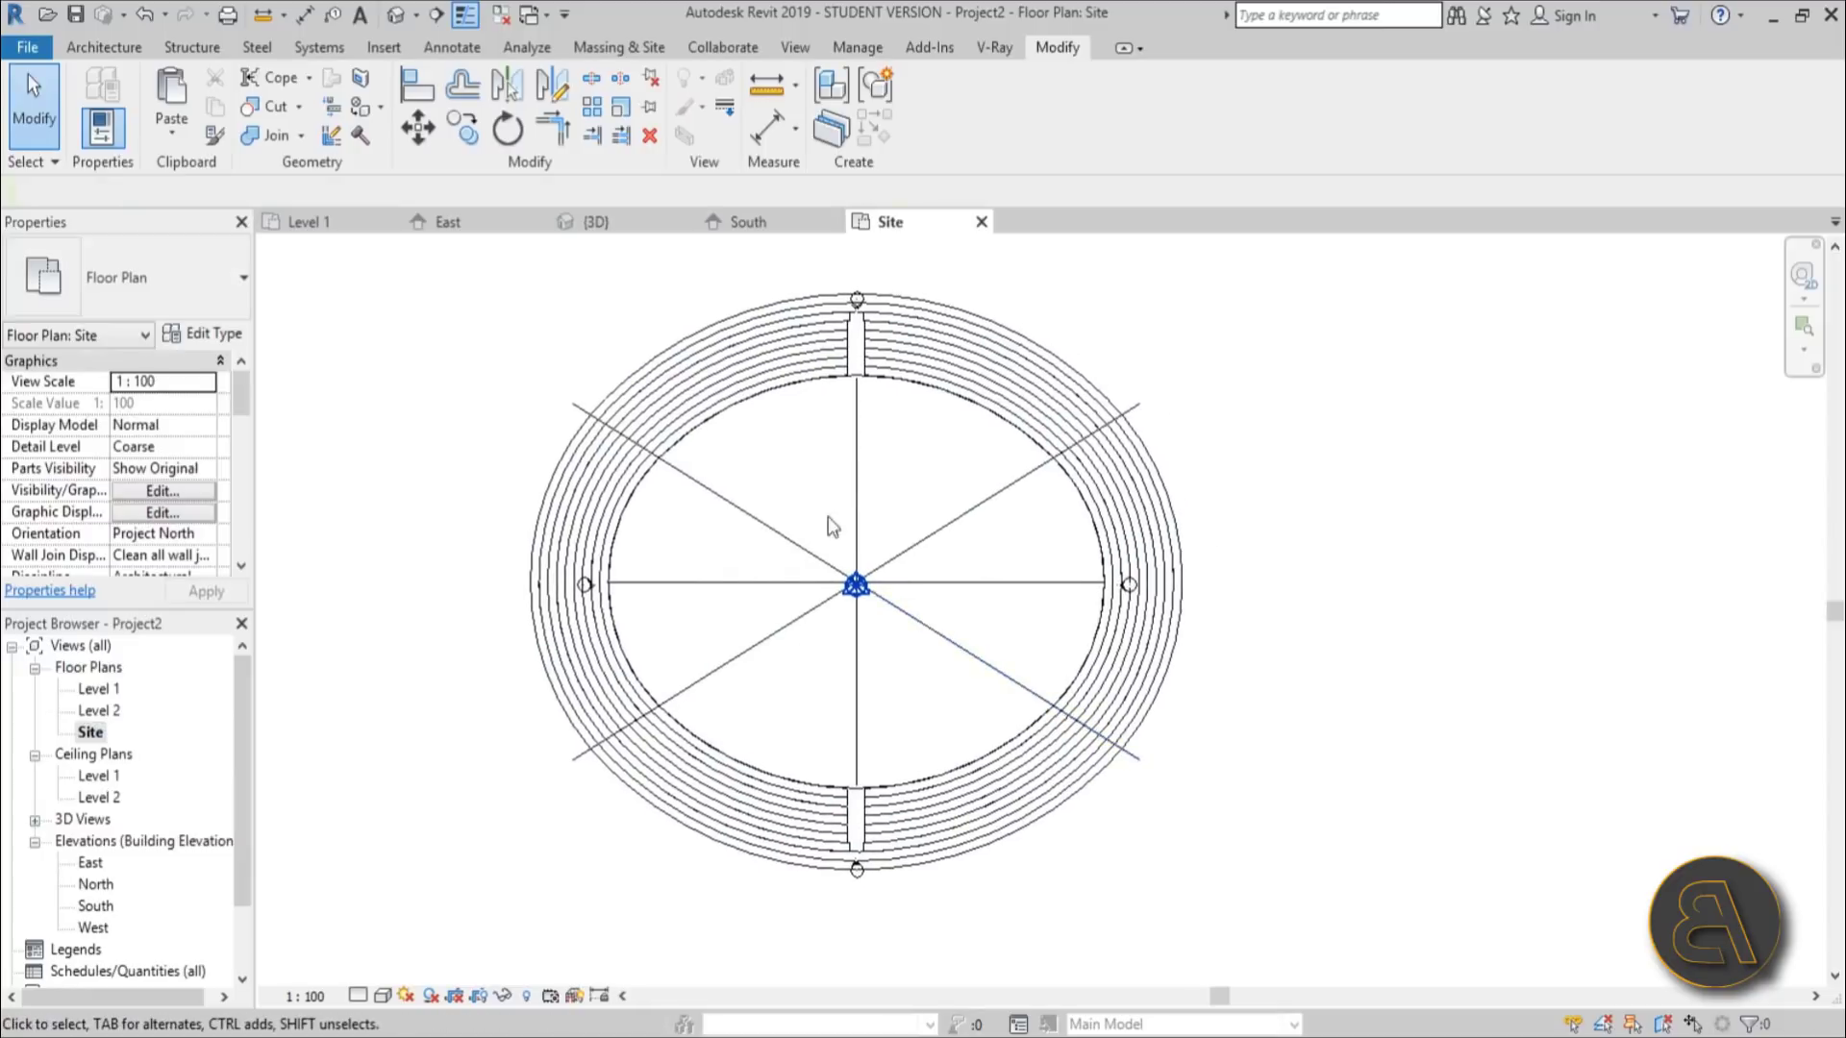
middle_click_drag(934, 726, 904, 748)
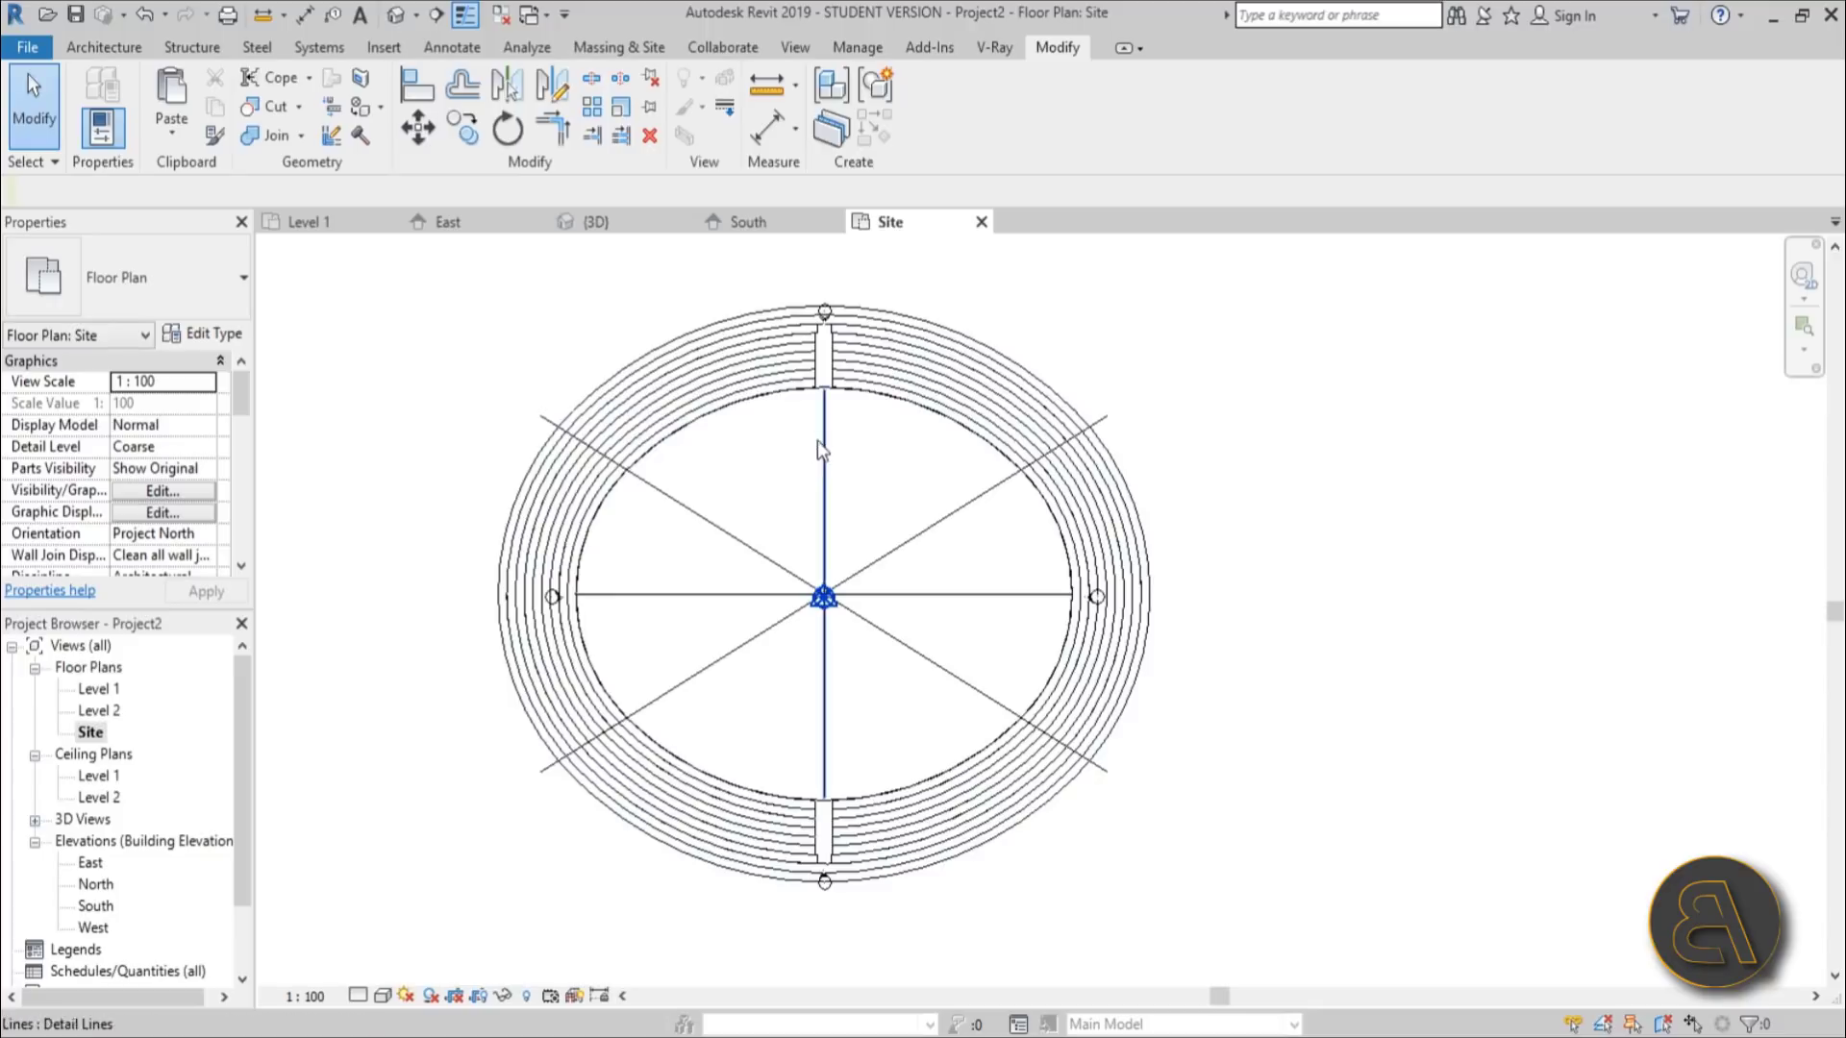
Step: Create a new family from the Metric Generic Model template in the English family templates folder
left_click(29, 47)
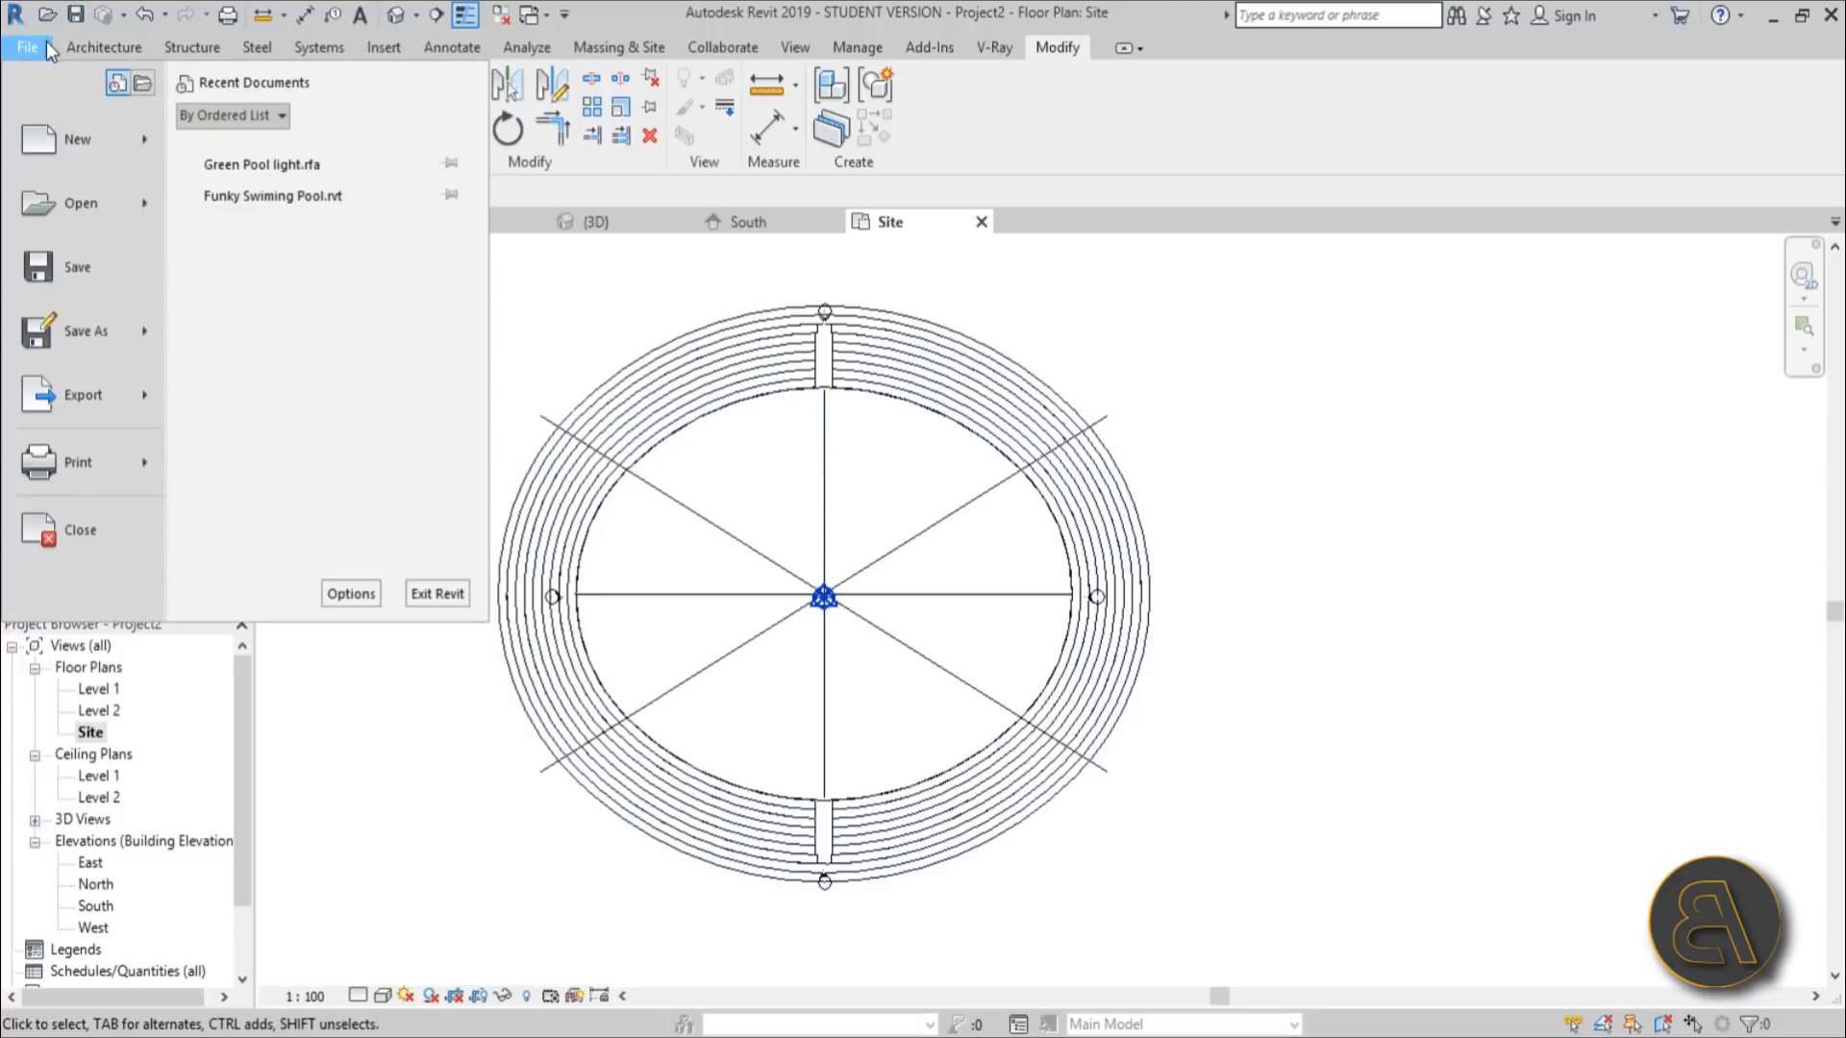
mouse_move(87, 140)
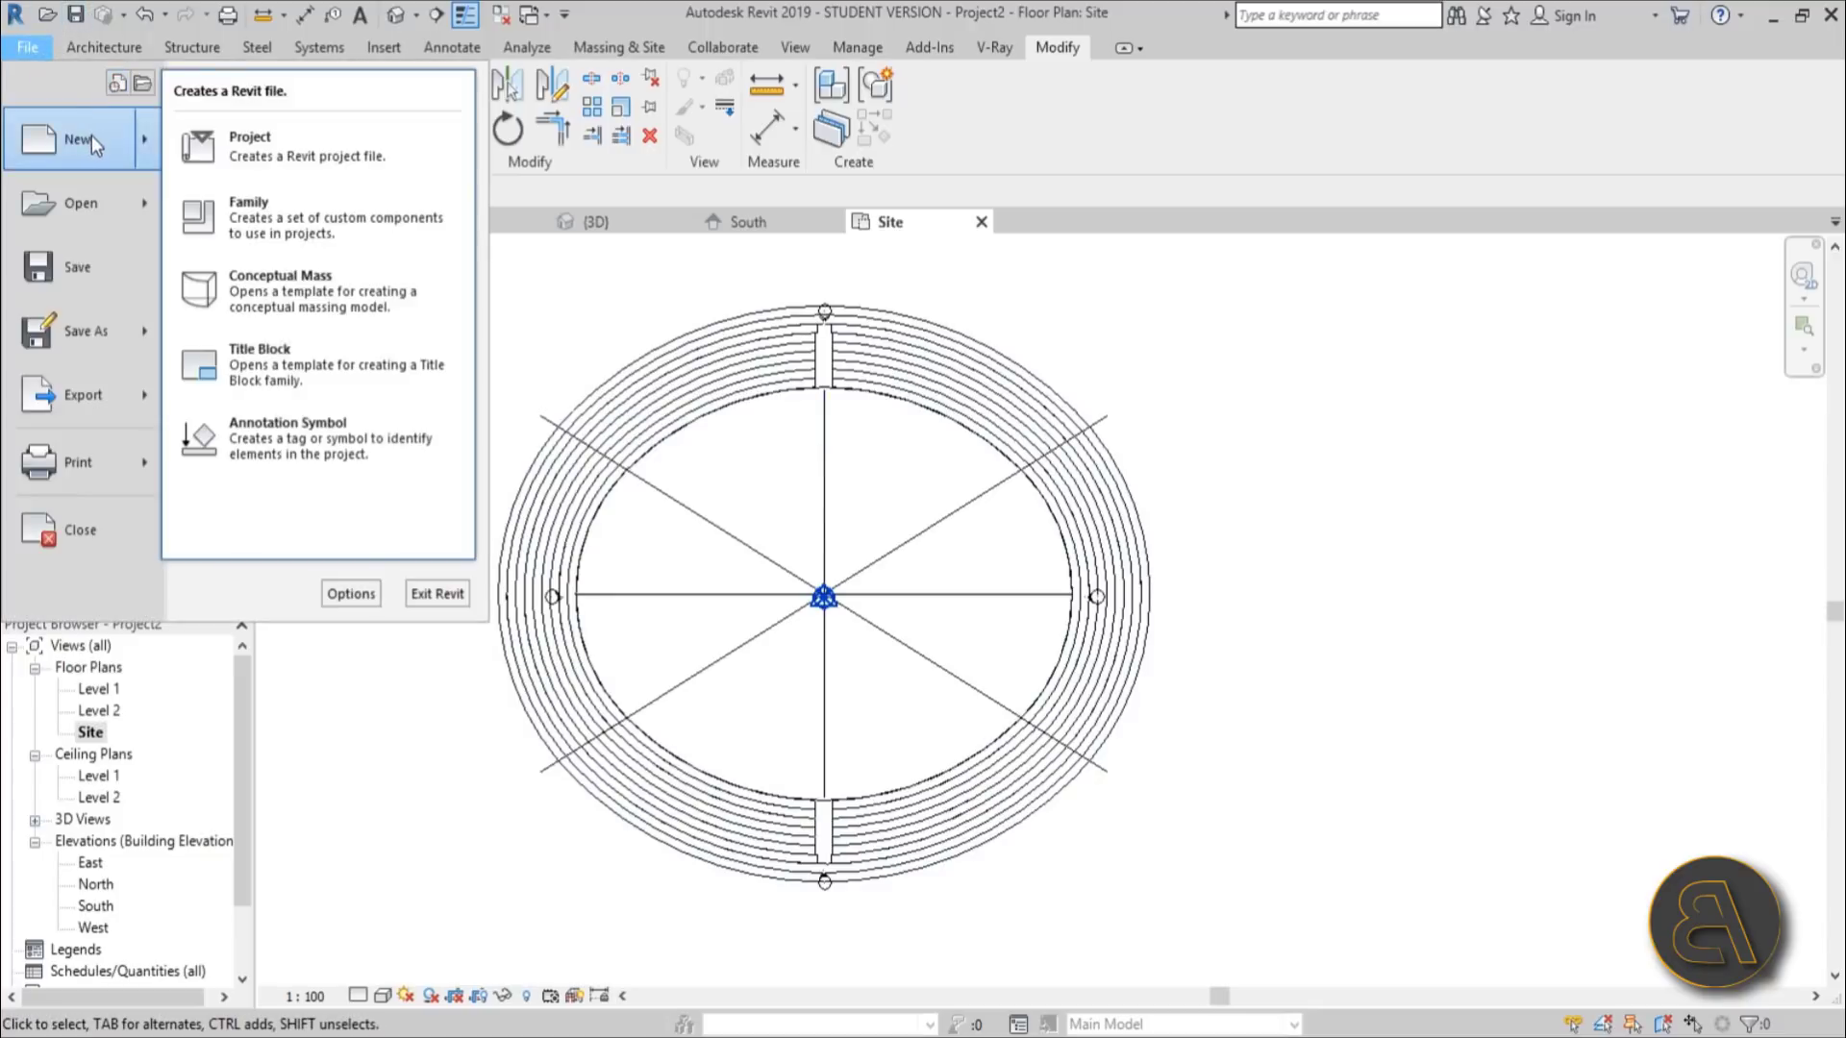
left_click(284, 219)
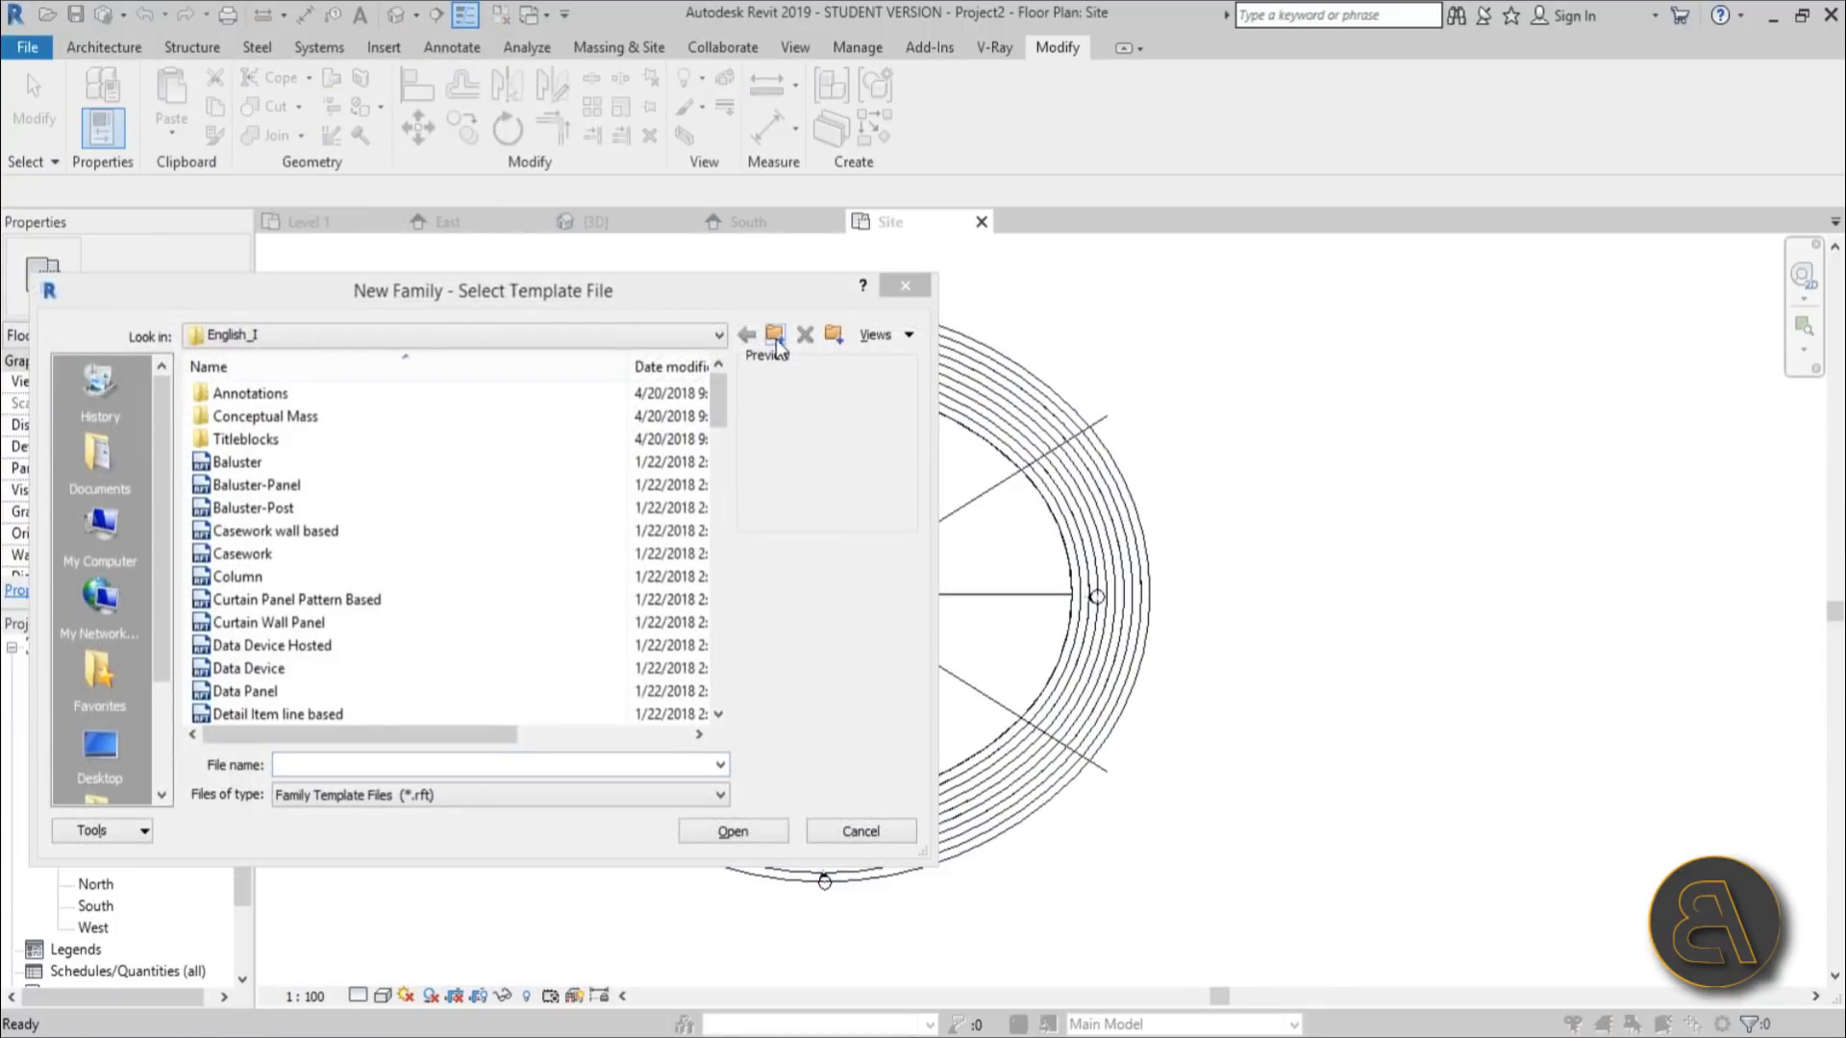
left_click(776, 337)
double_click(269, 447)
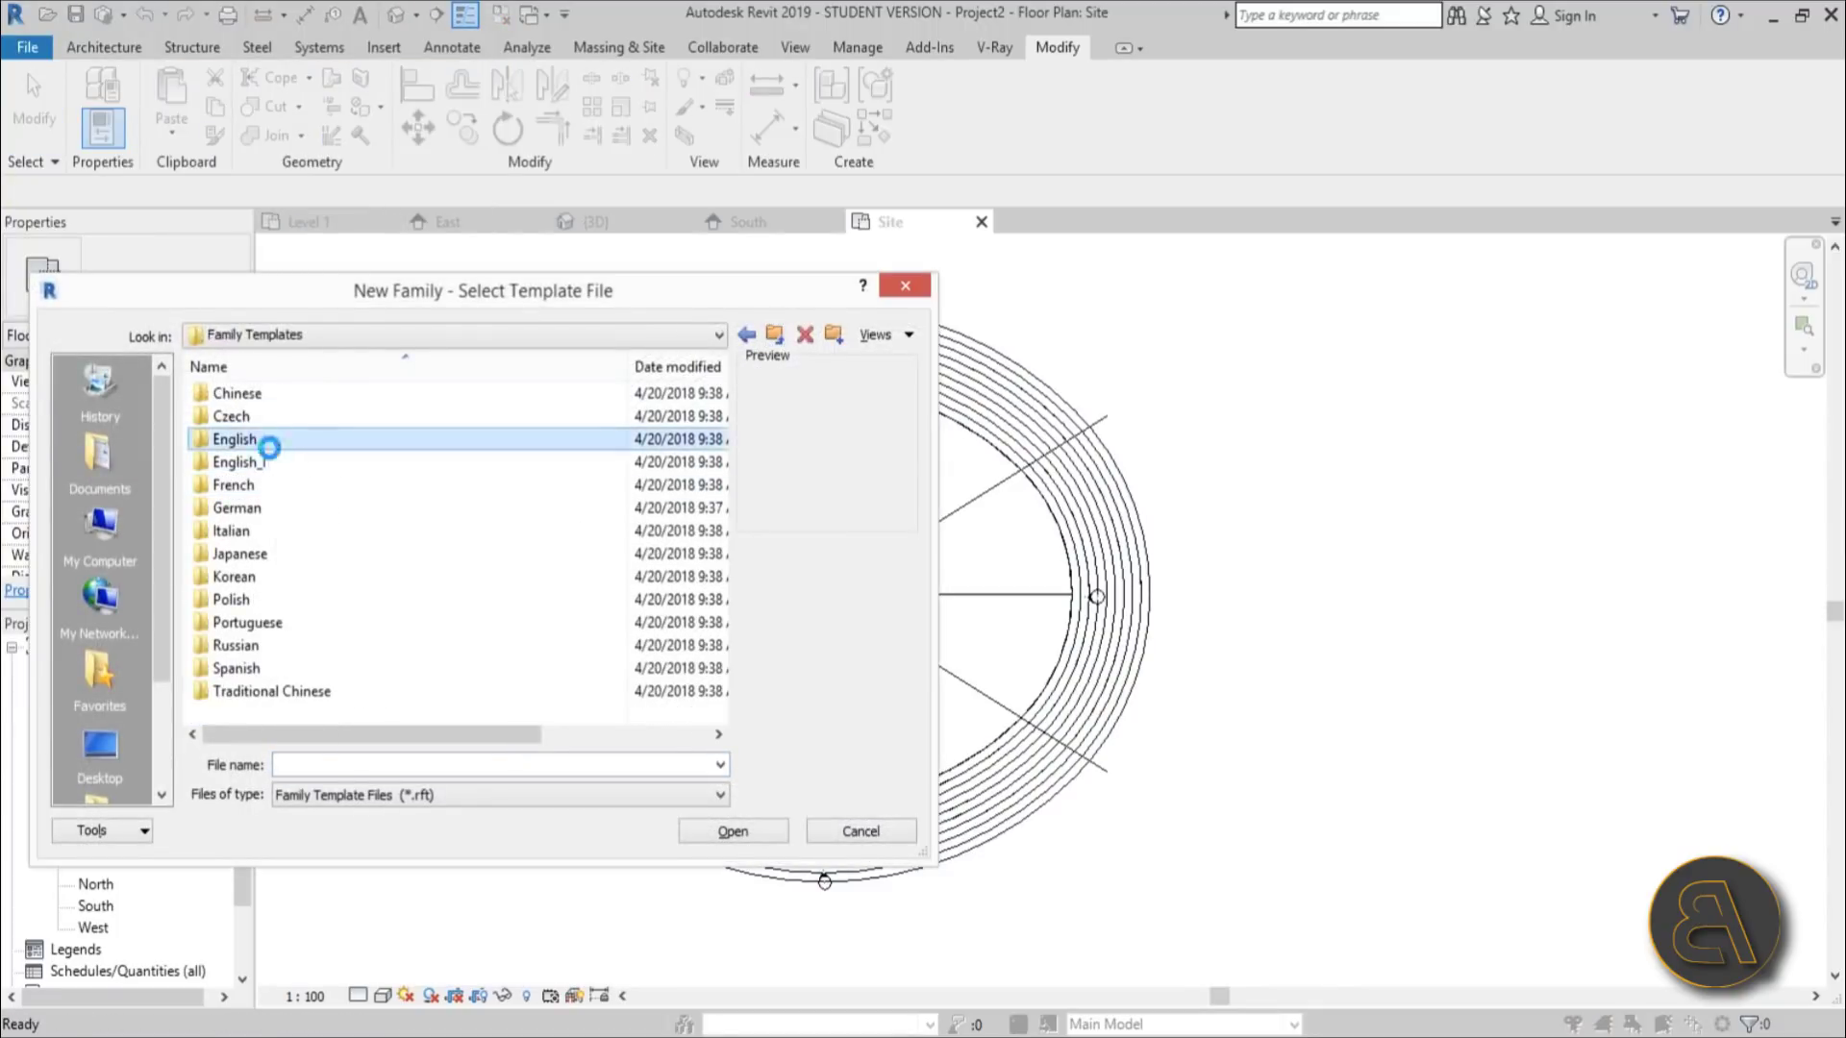
left_click_drag(722, 402, 723, 511)
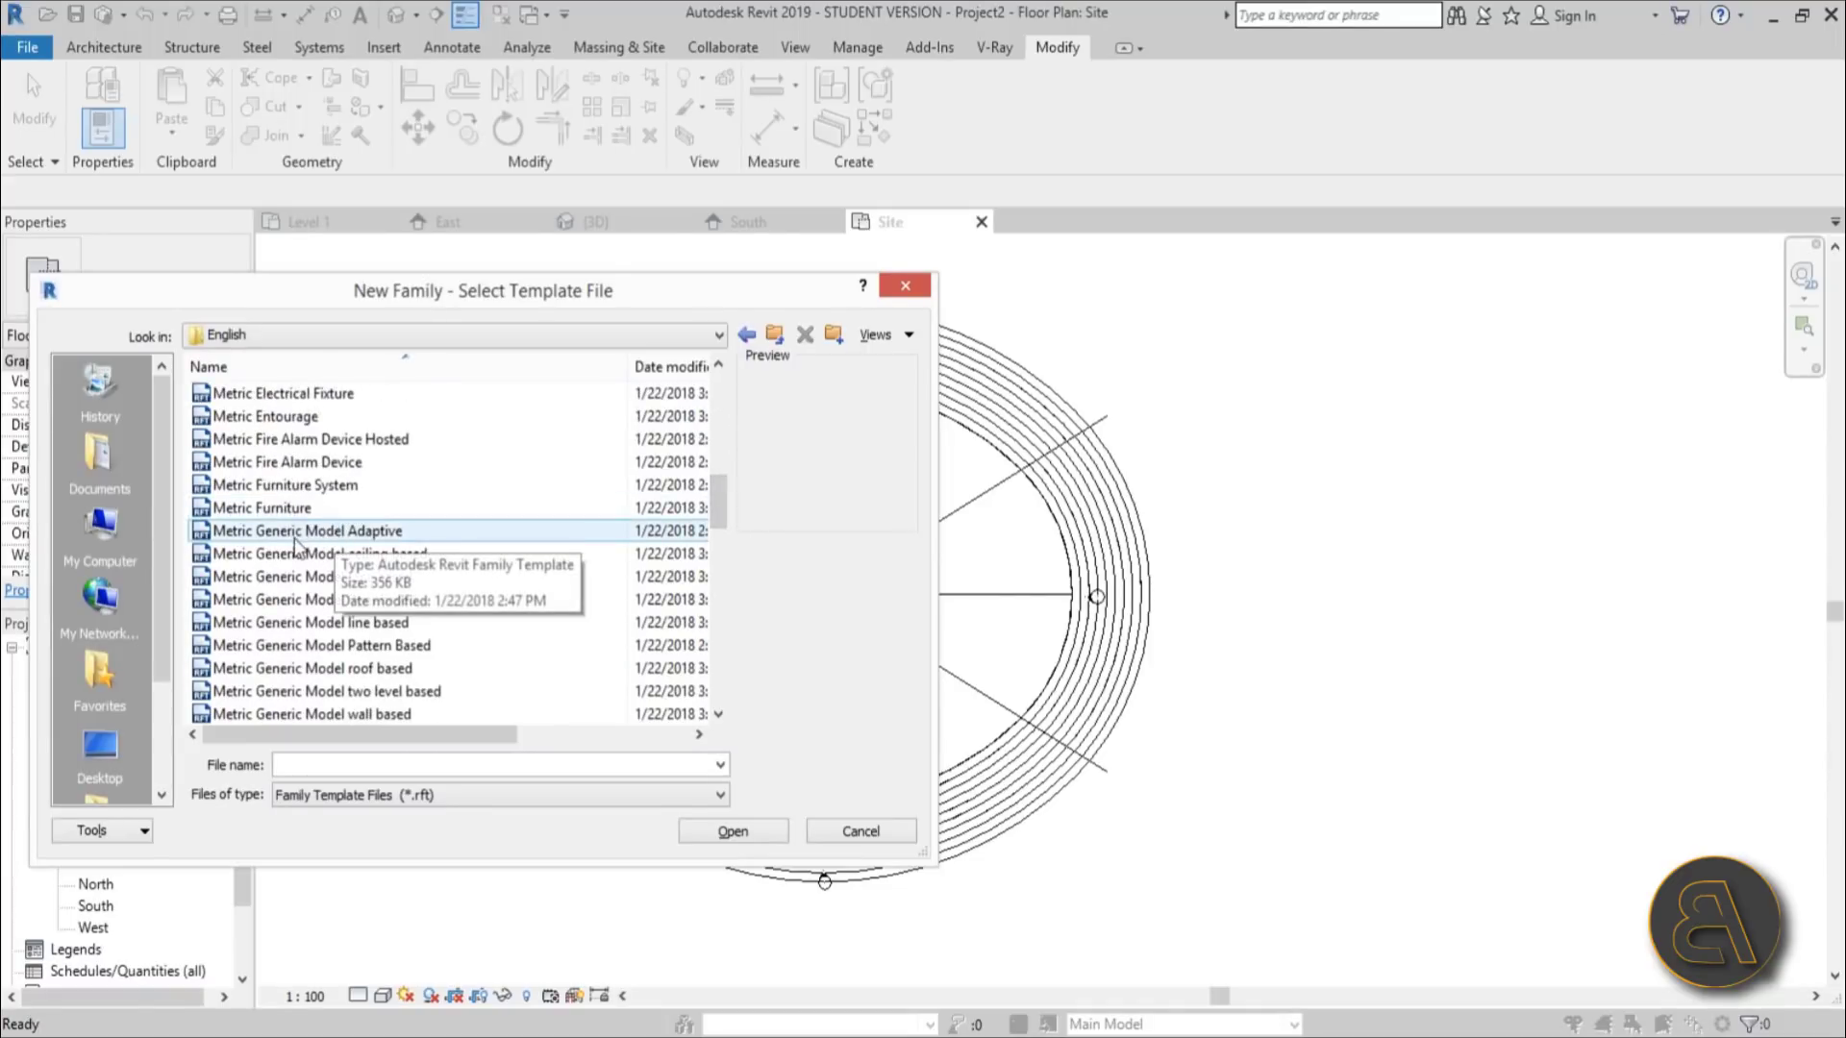
scroll(524, 527, "down", 4)
scroll(524, 526, "down", 1)
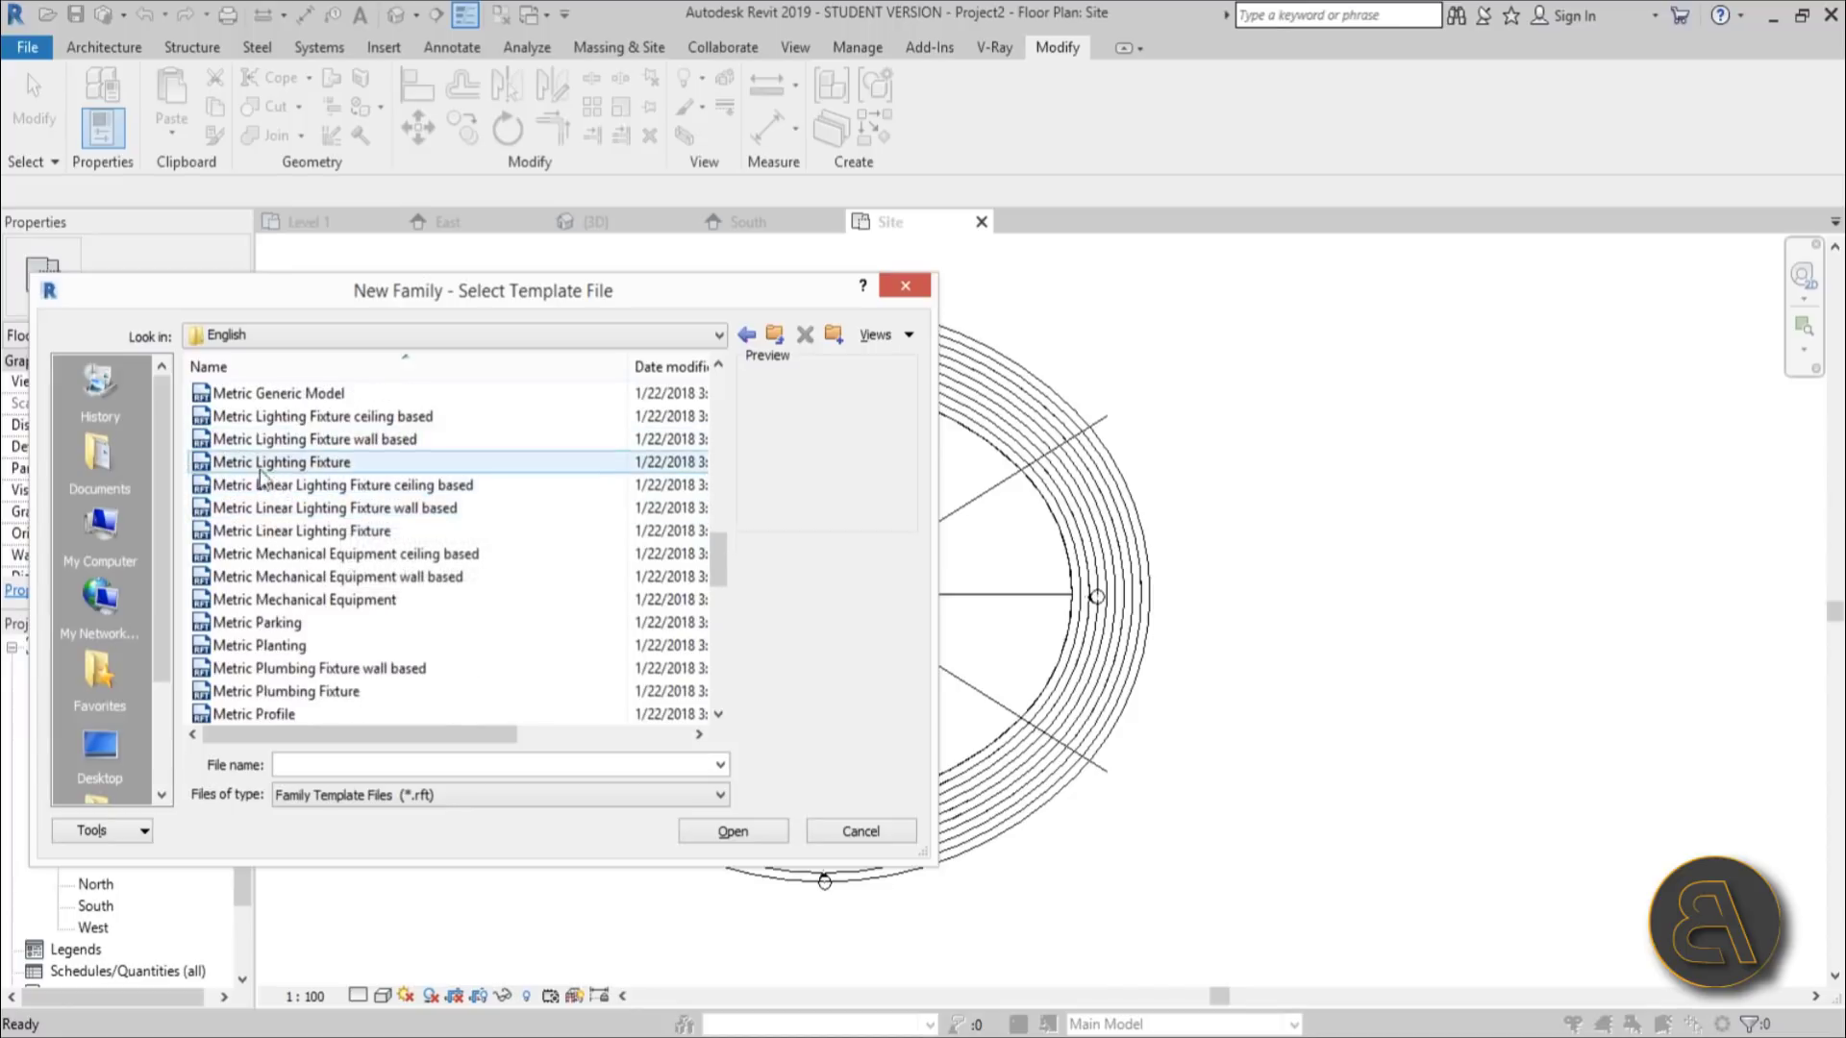
scroll(310, 469, "up", 1)
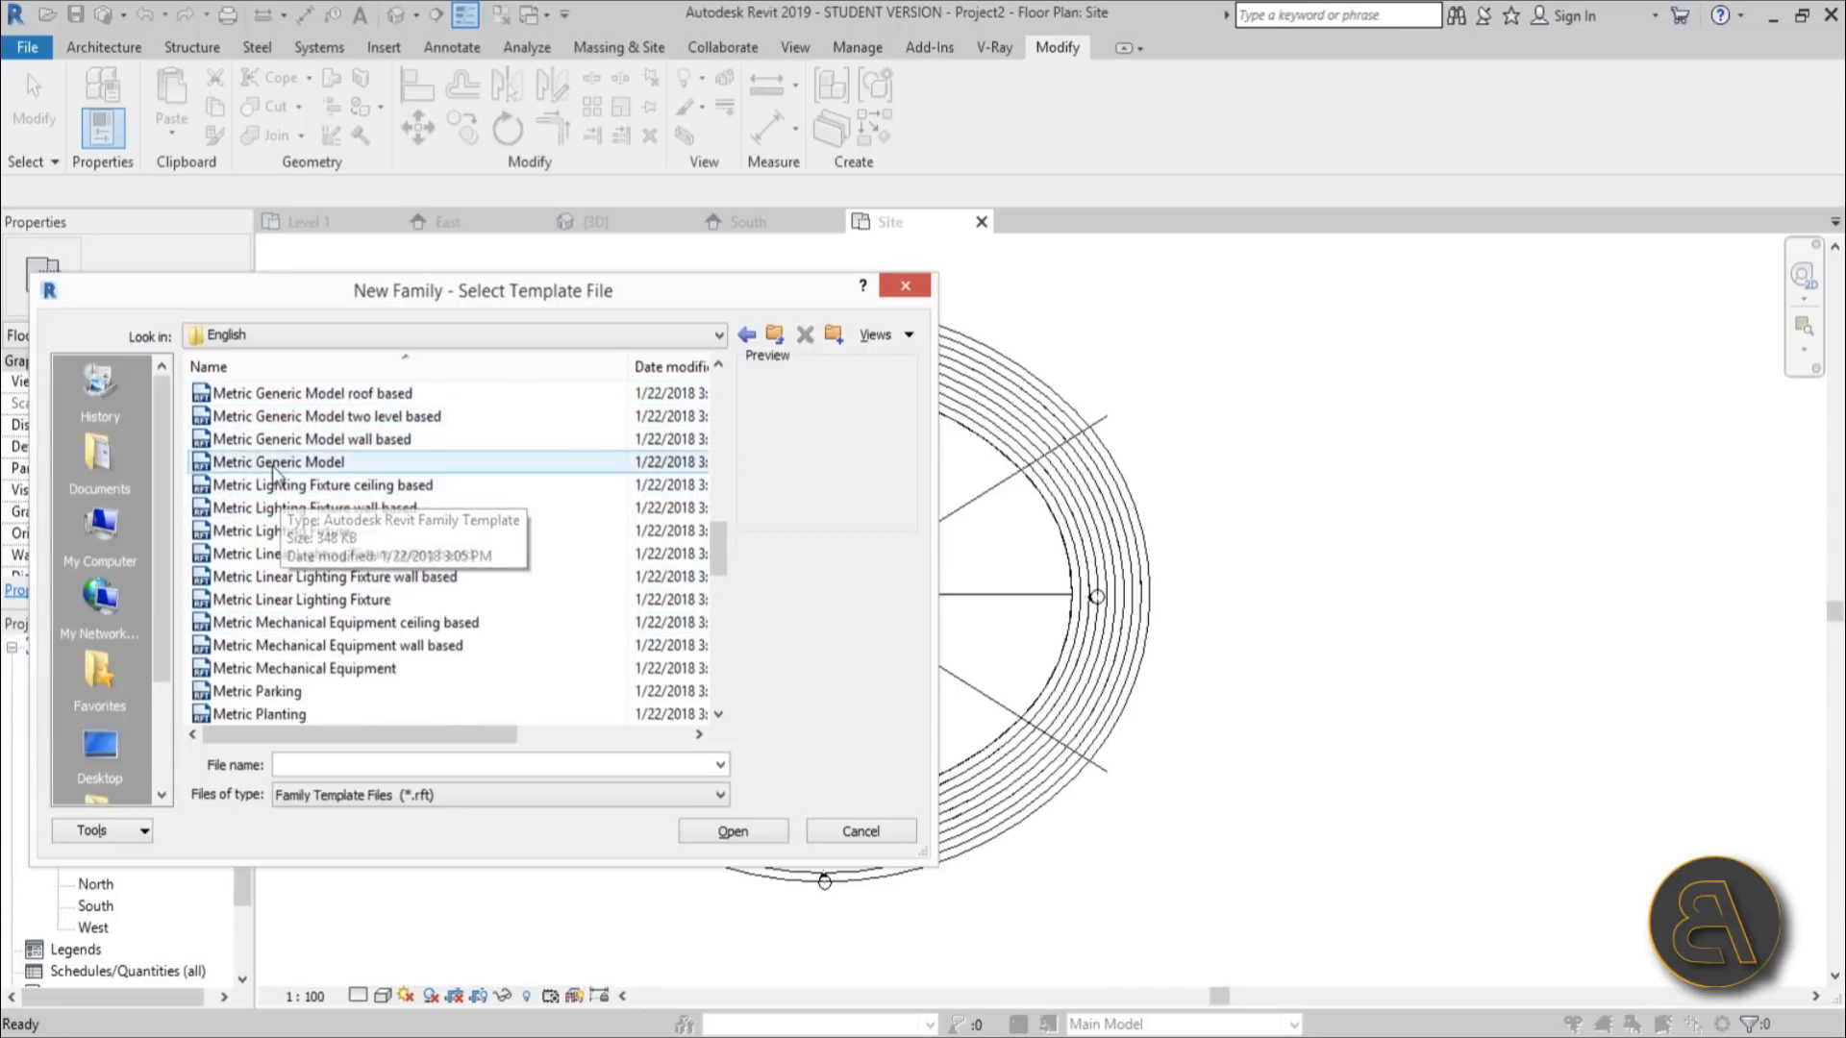
left_click(307, 463)
left_click(733, 832)
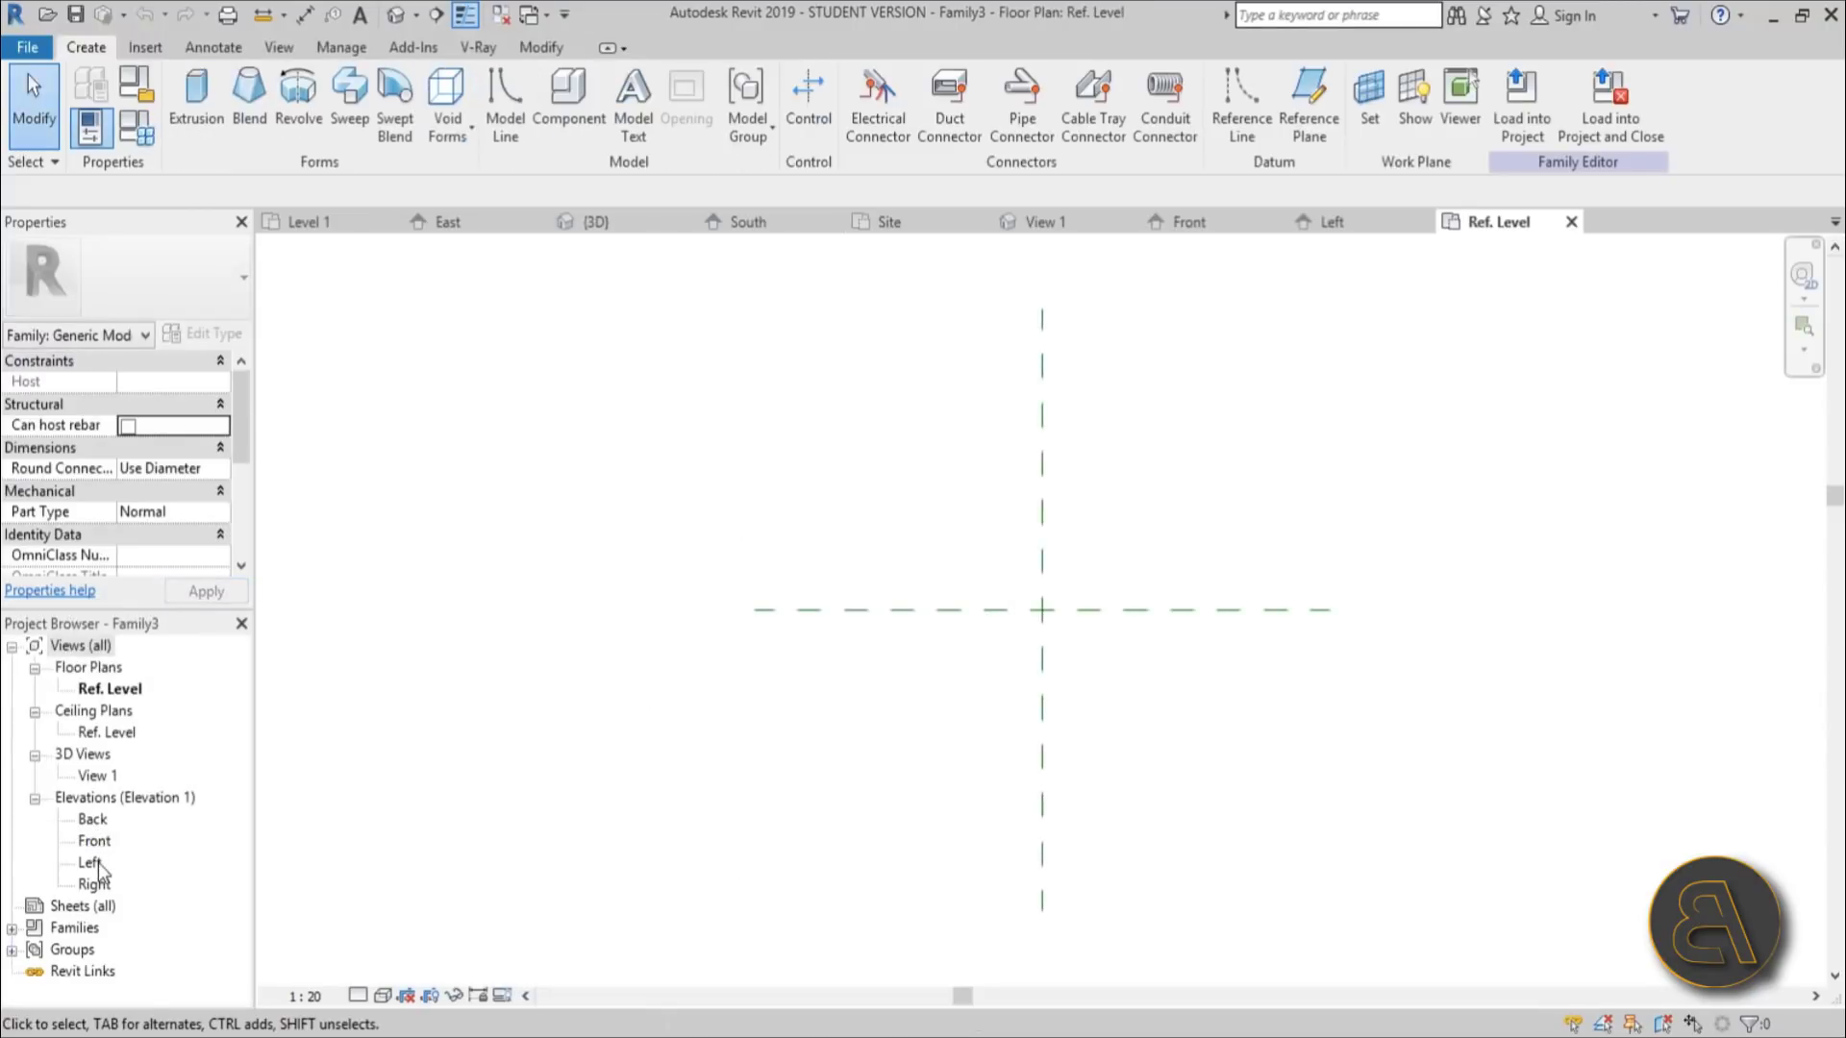
Step: In the Left elevation, start an extrusion and sketch a base line along Ref. Level, extending about 200 mm each side of the centre plane
double_click(96, 864)
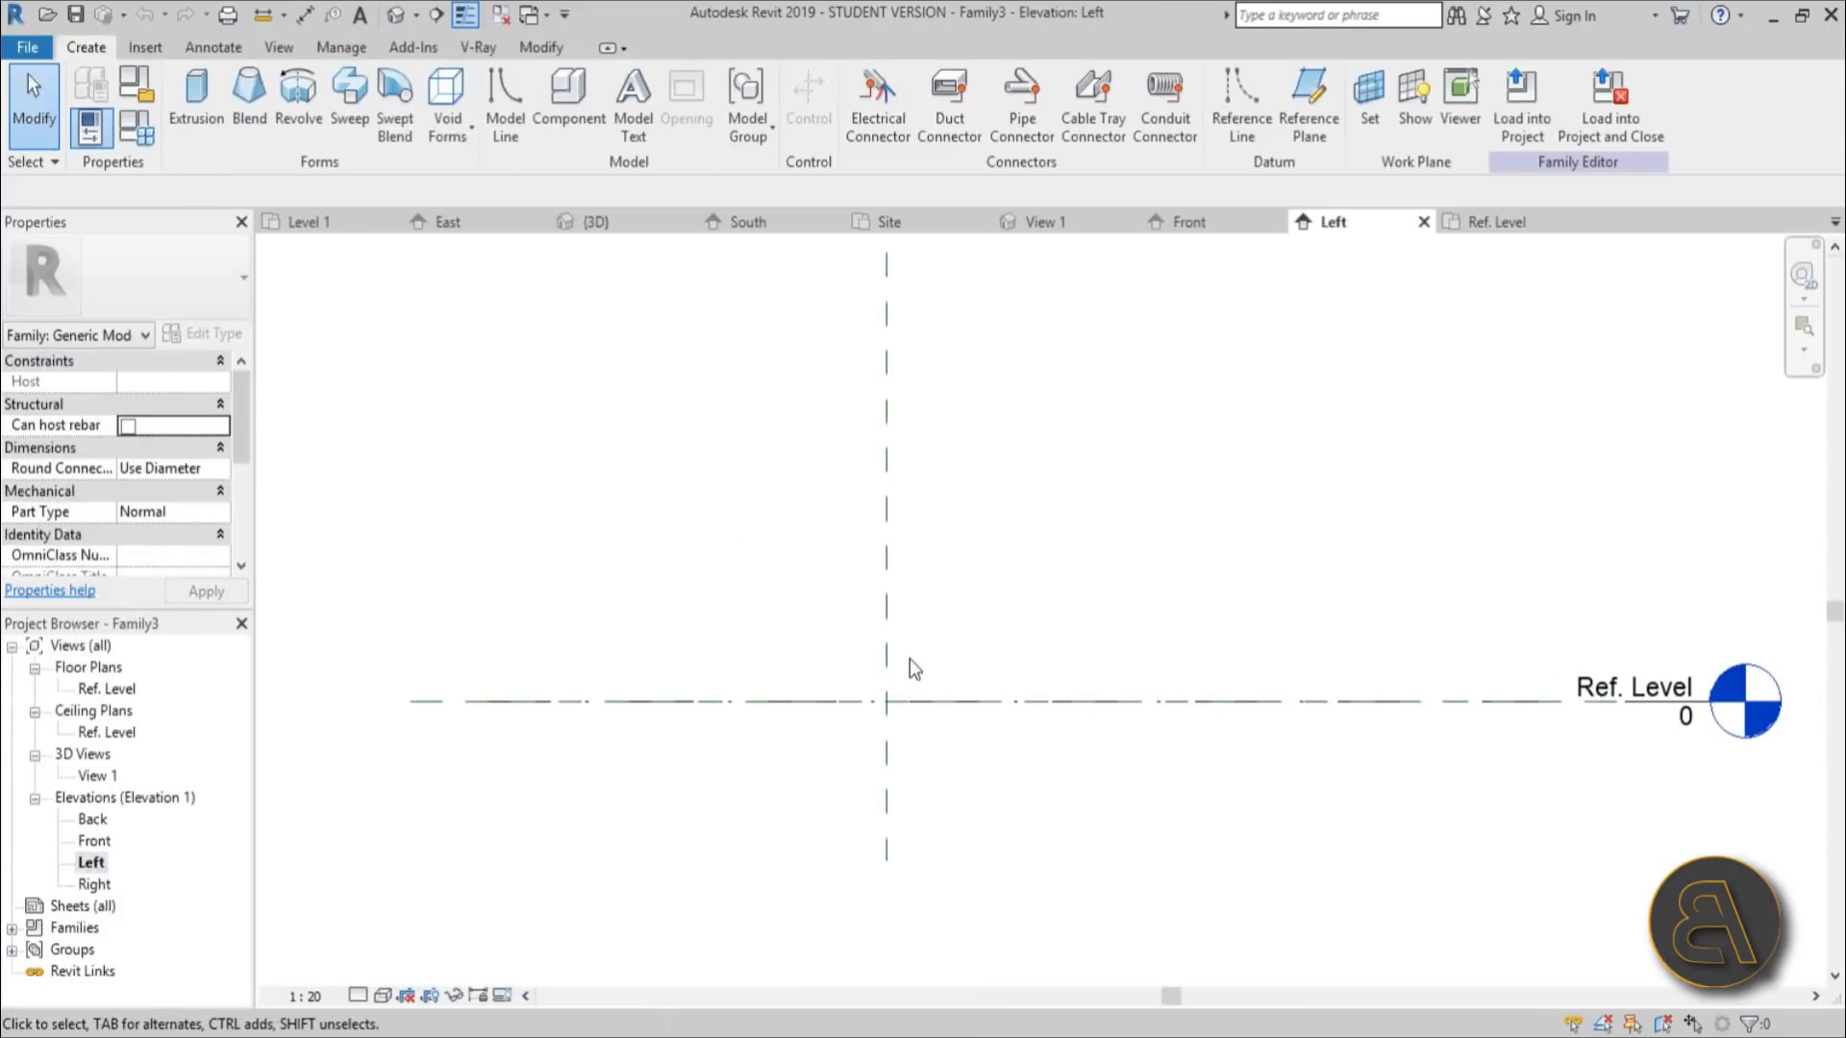
left_click(187, 118)
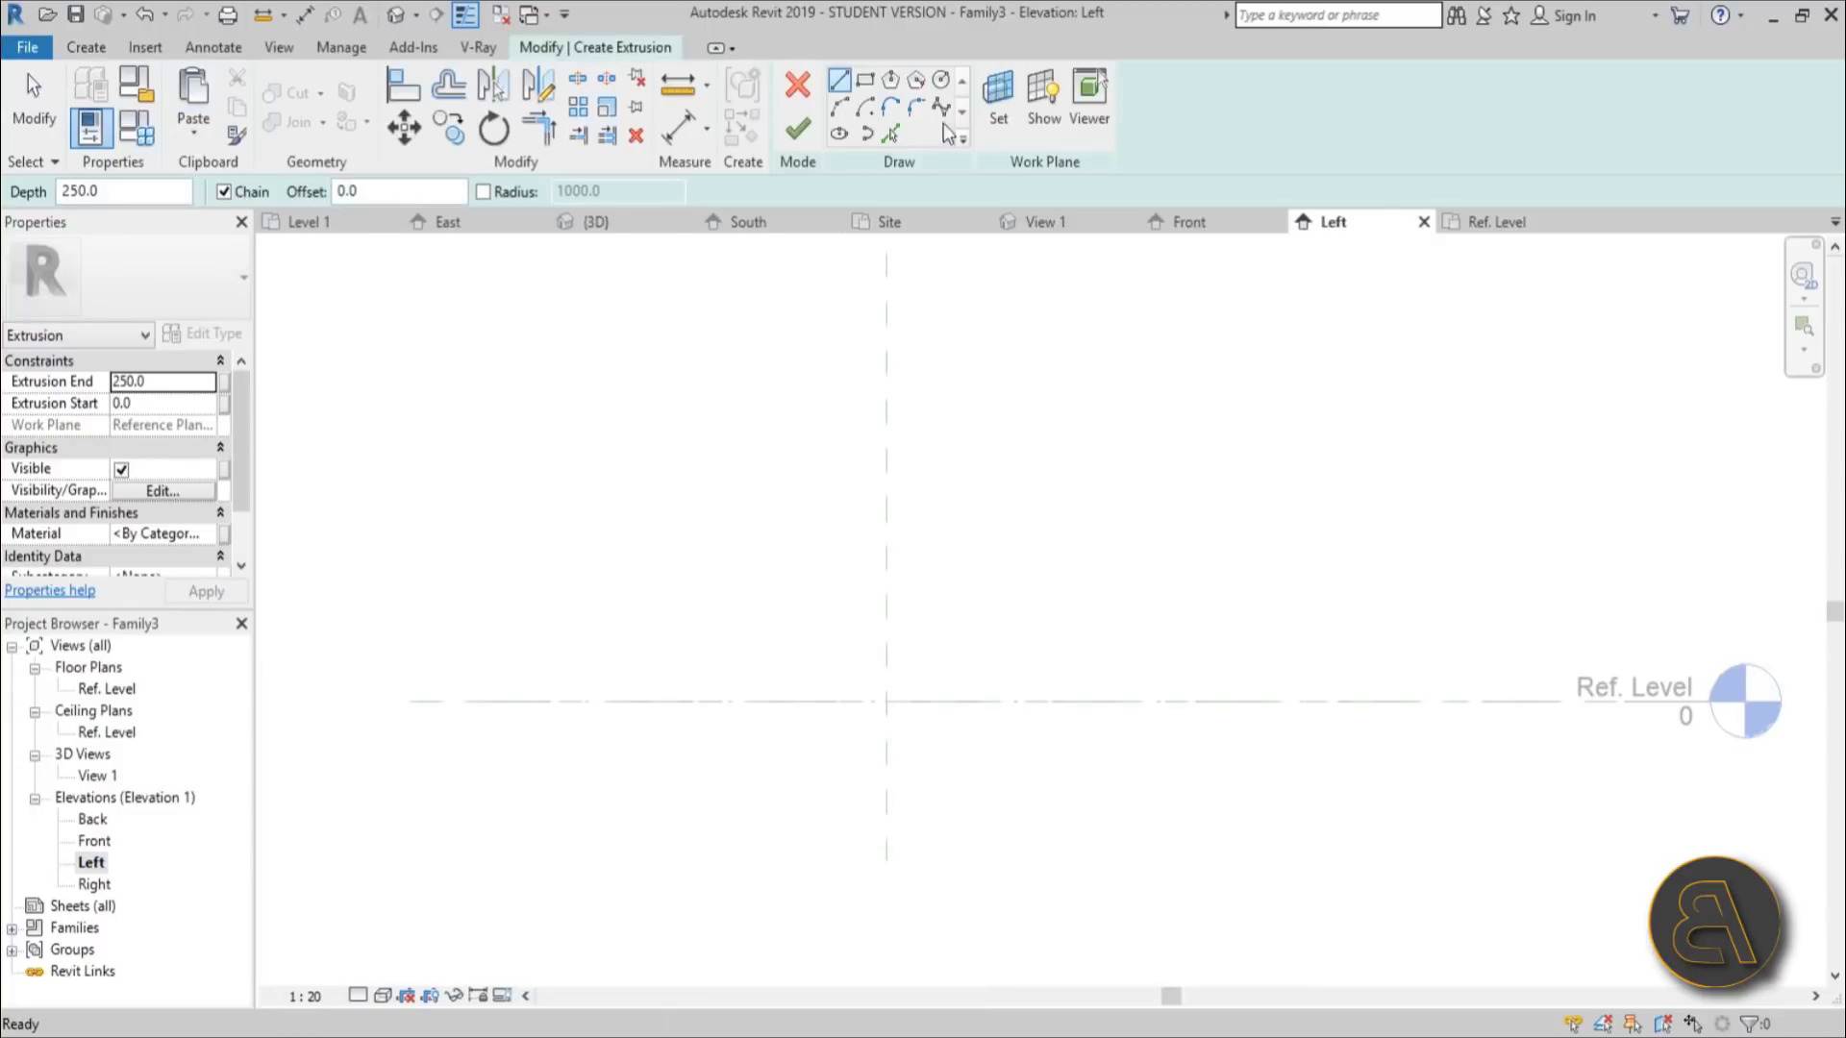
left_click(972, 700)
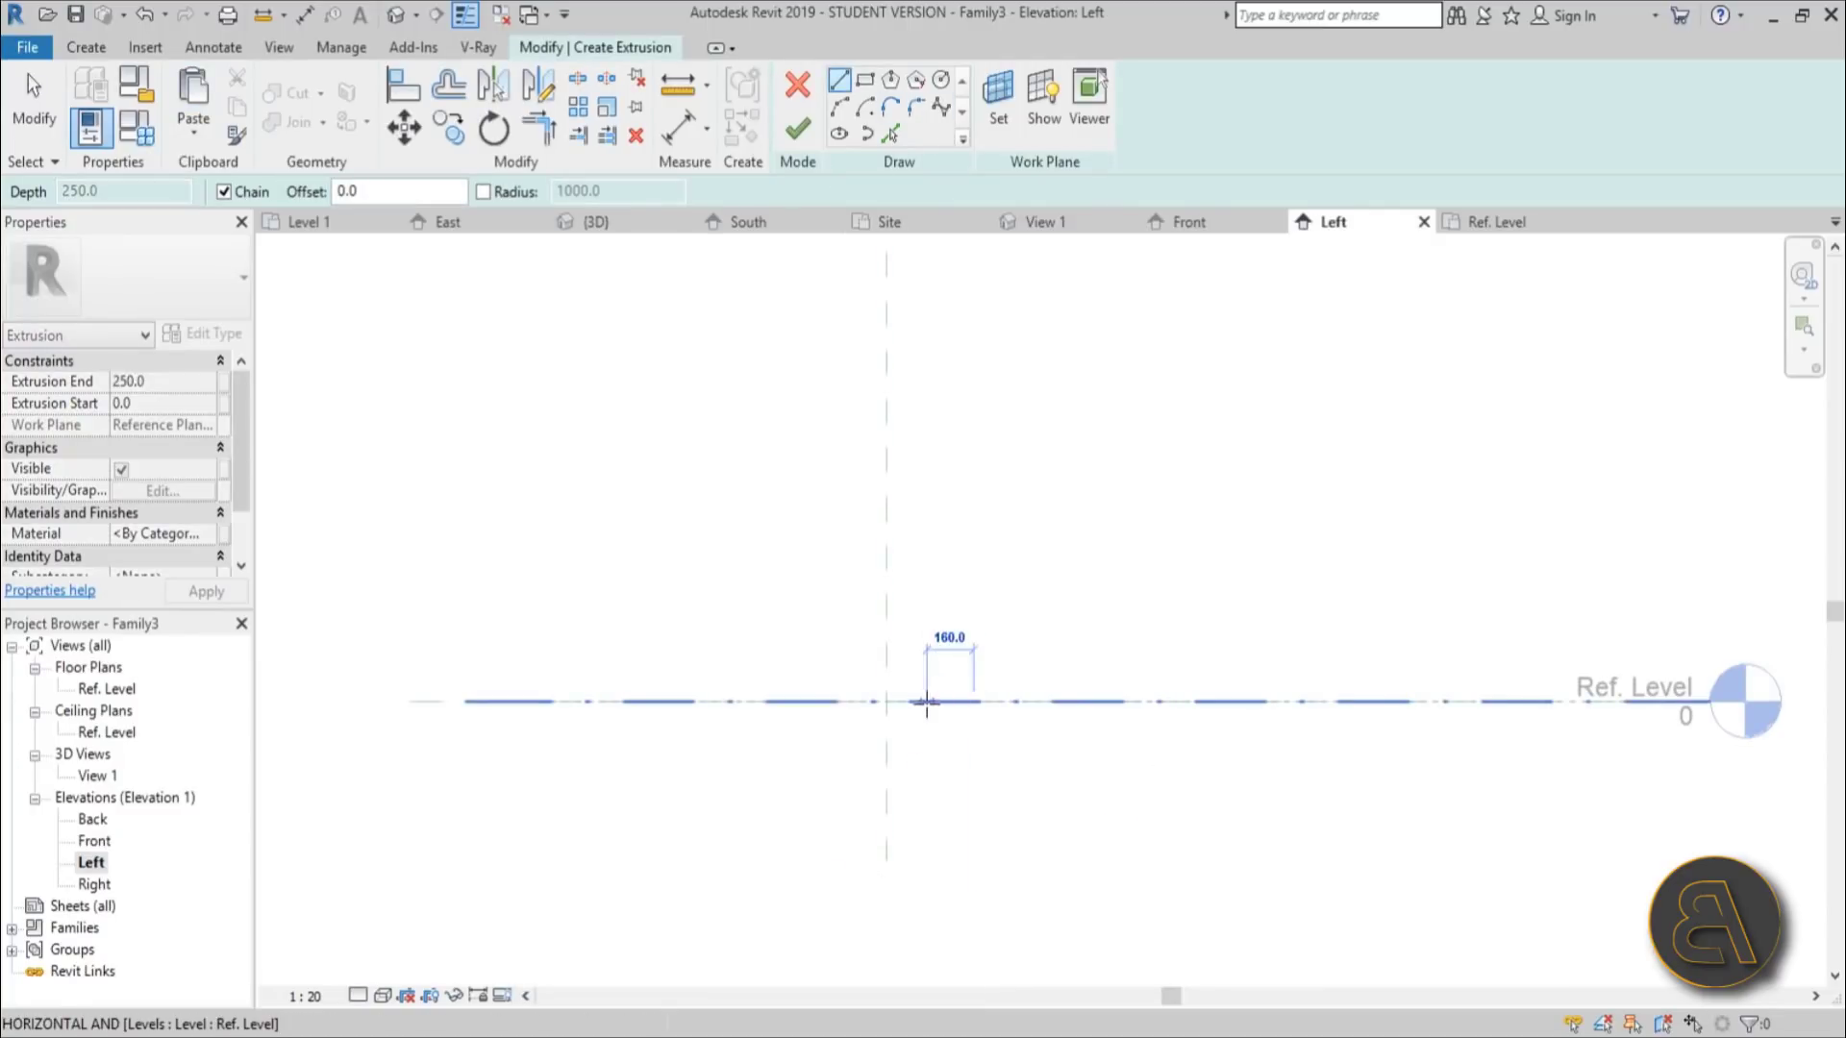
key("Escape")
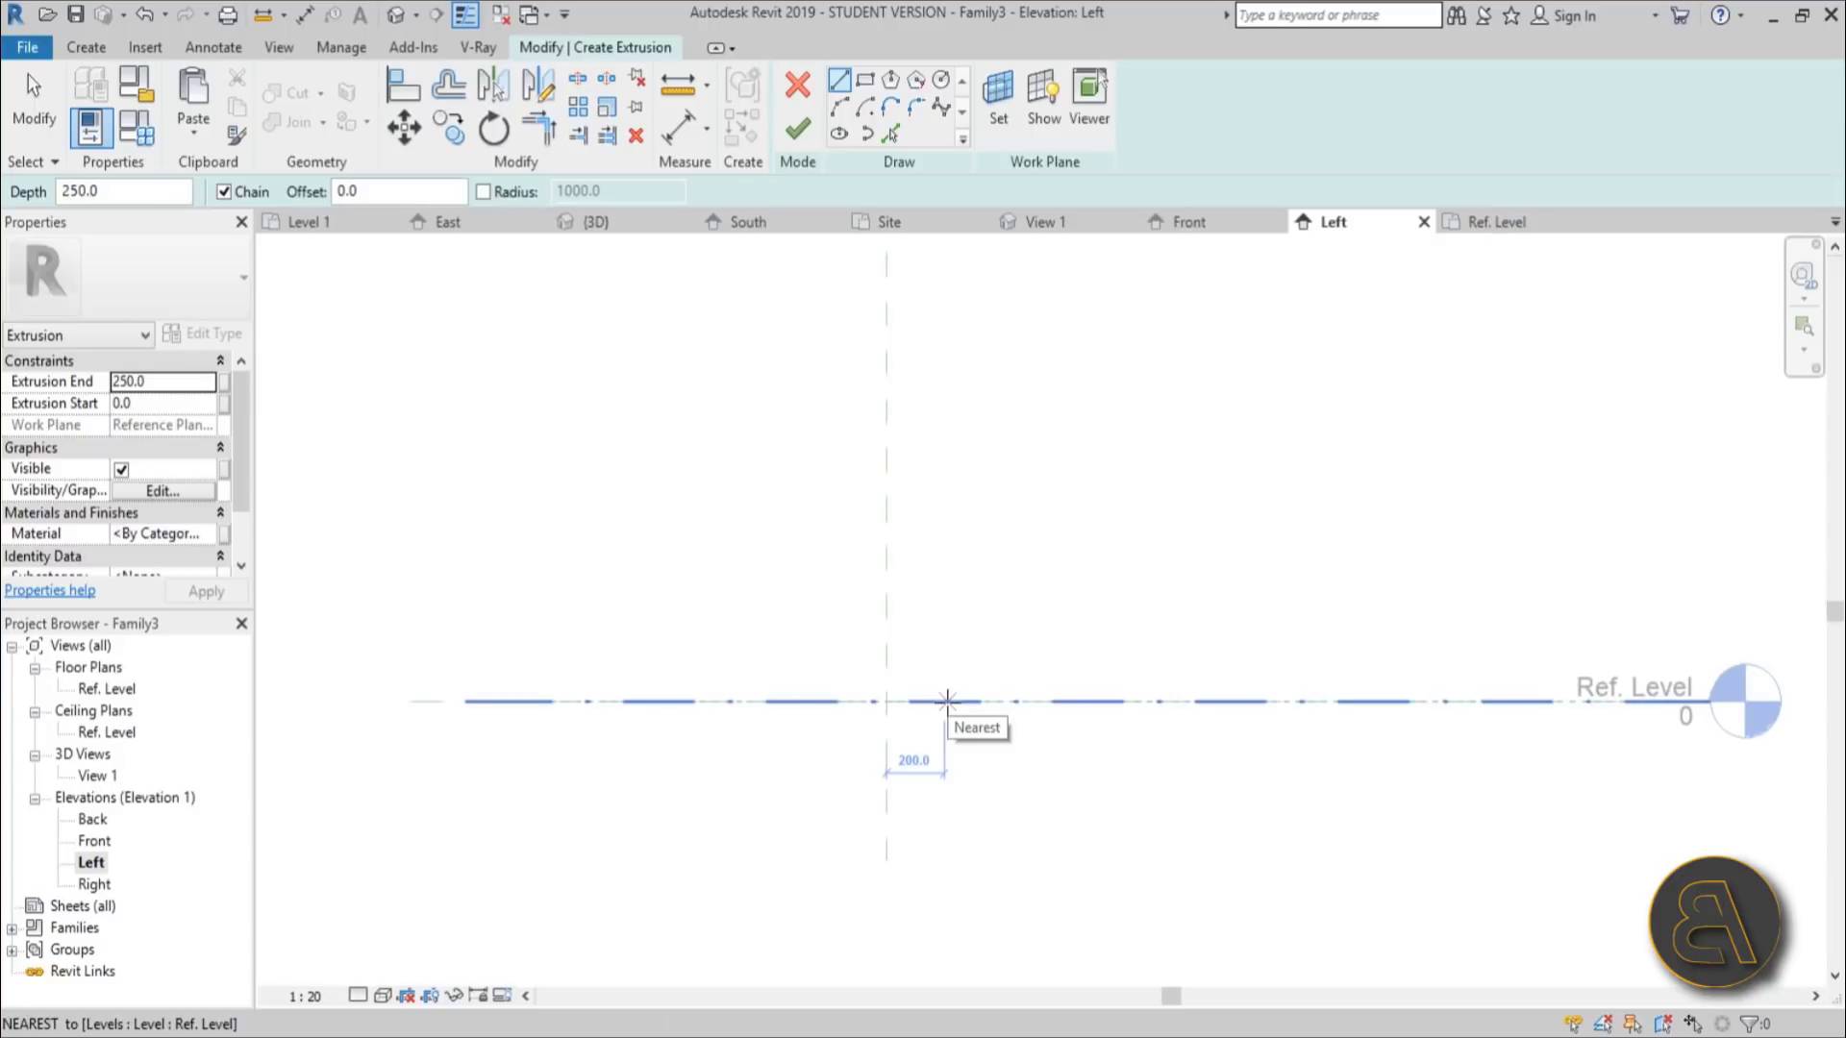
left_click(946, 701)
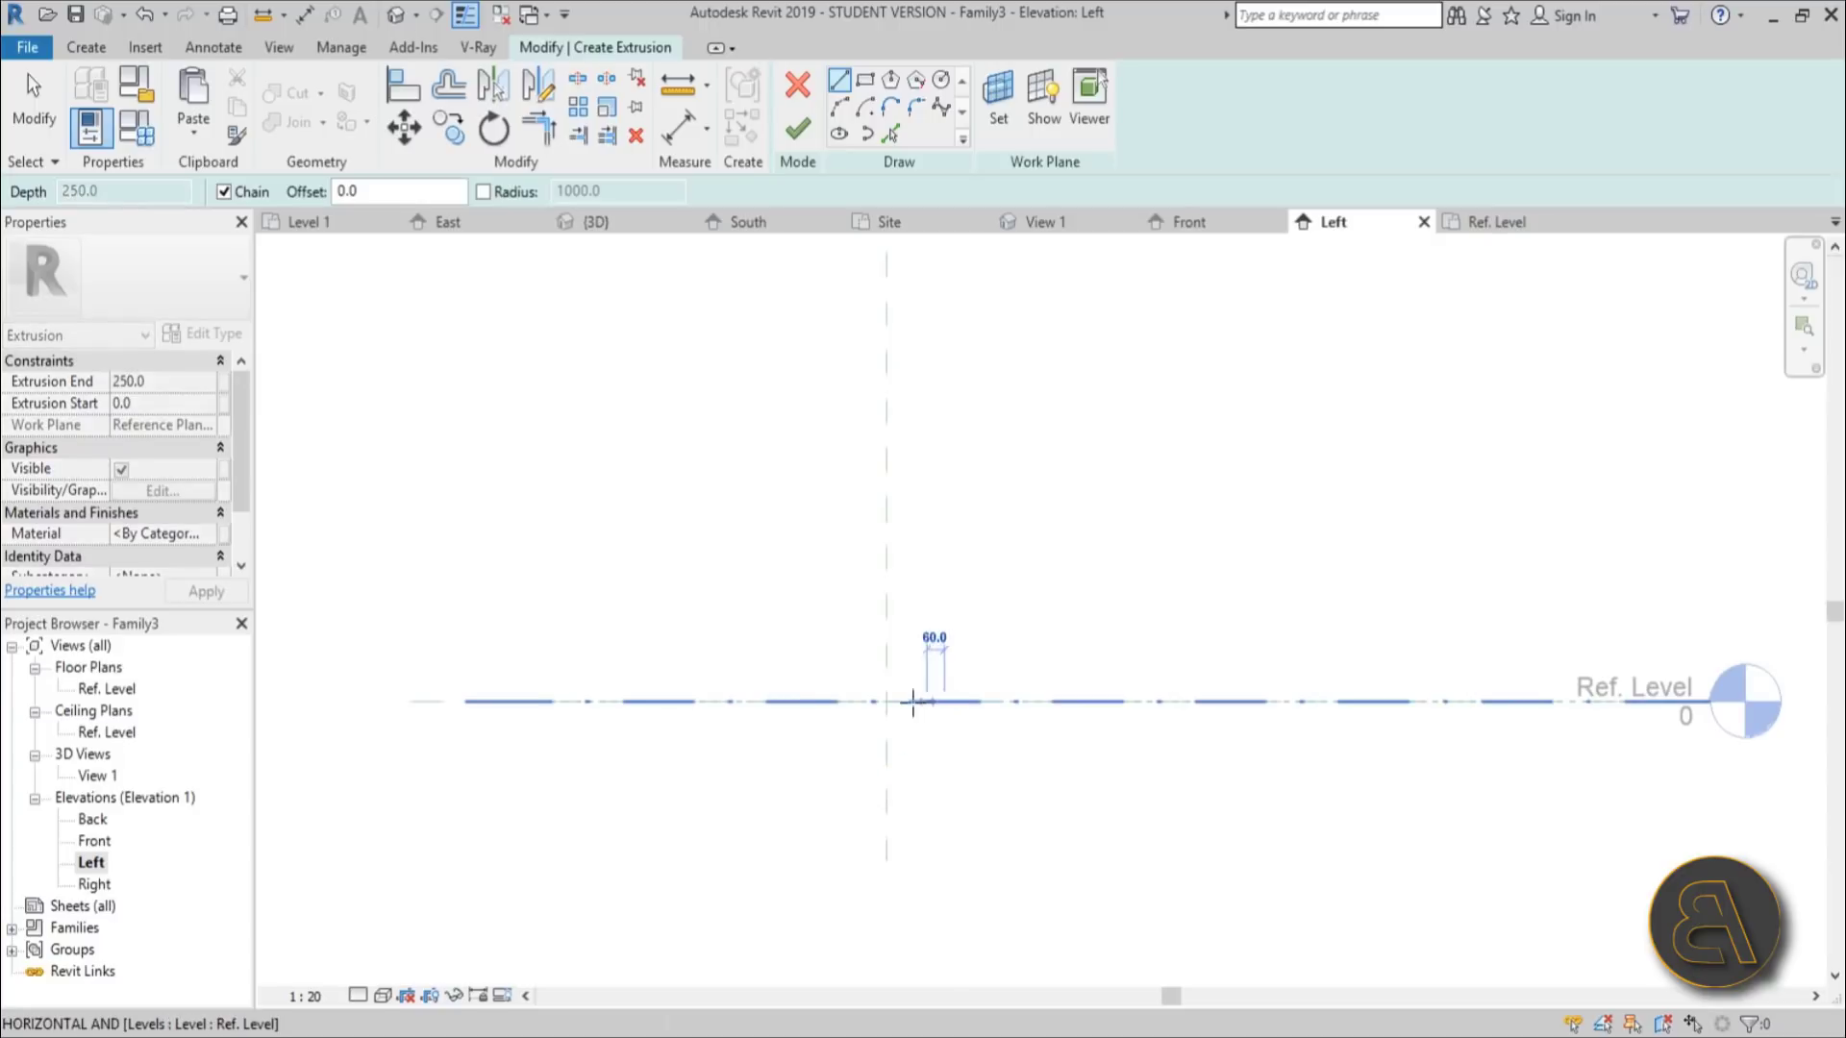
left_click(828, 701)
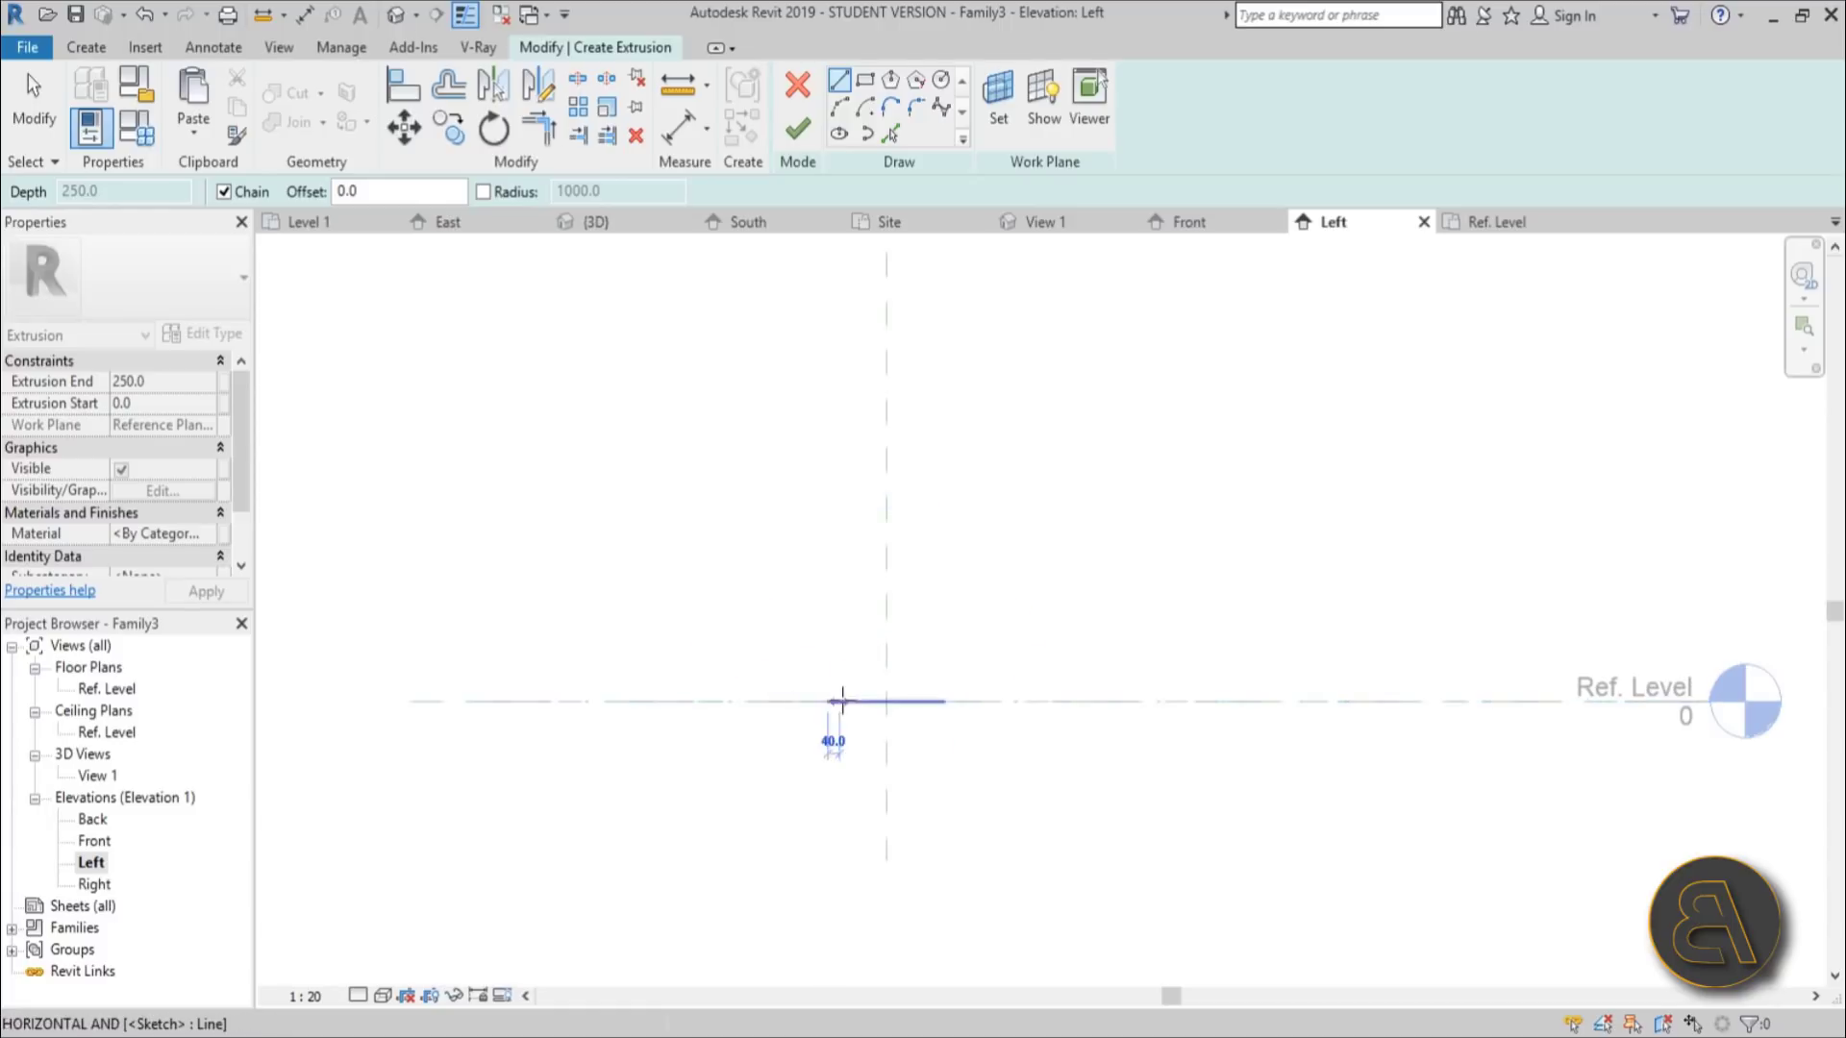
Step: Sketch the seat's rear edge as a line leaning outward and upward from the base line's rear end
scroll(837, 734, "up", 2)
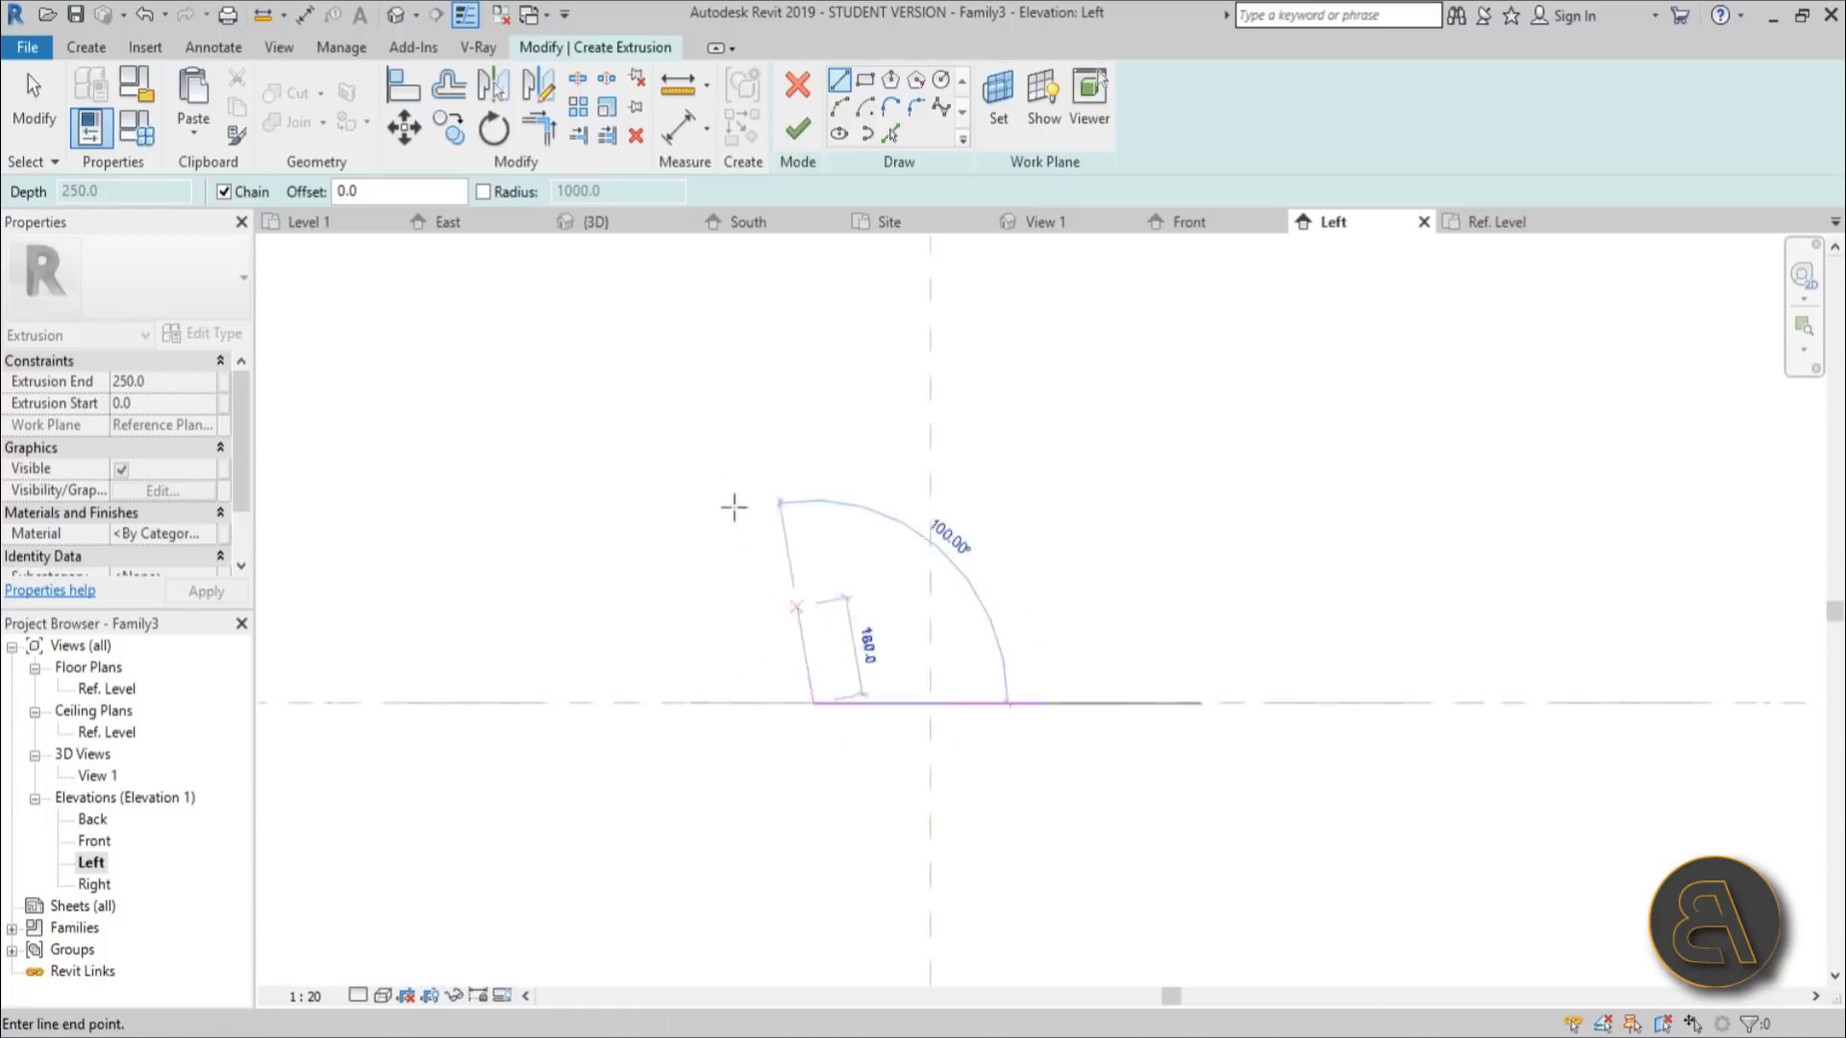
left_click(755, 444)
scroll(837, 615, "up", 3)
key("Escape")
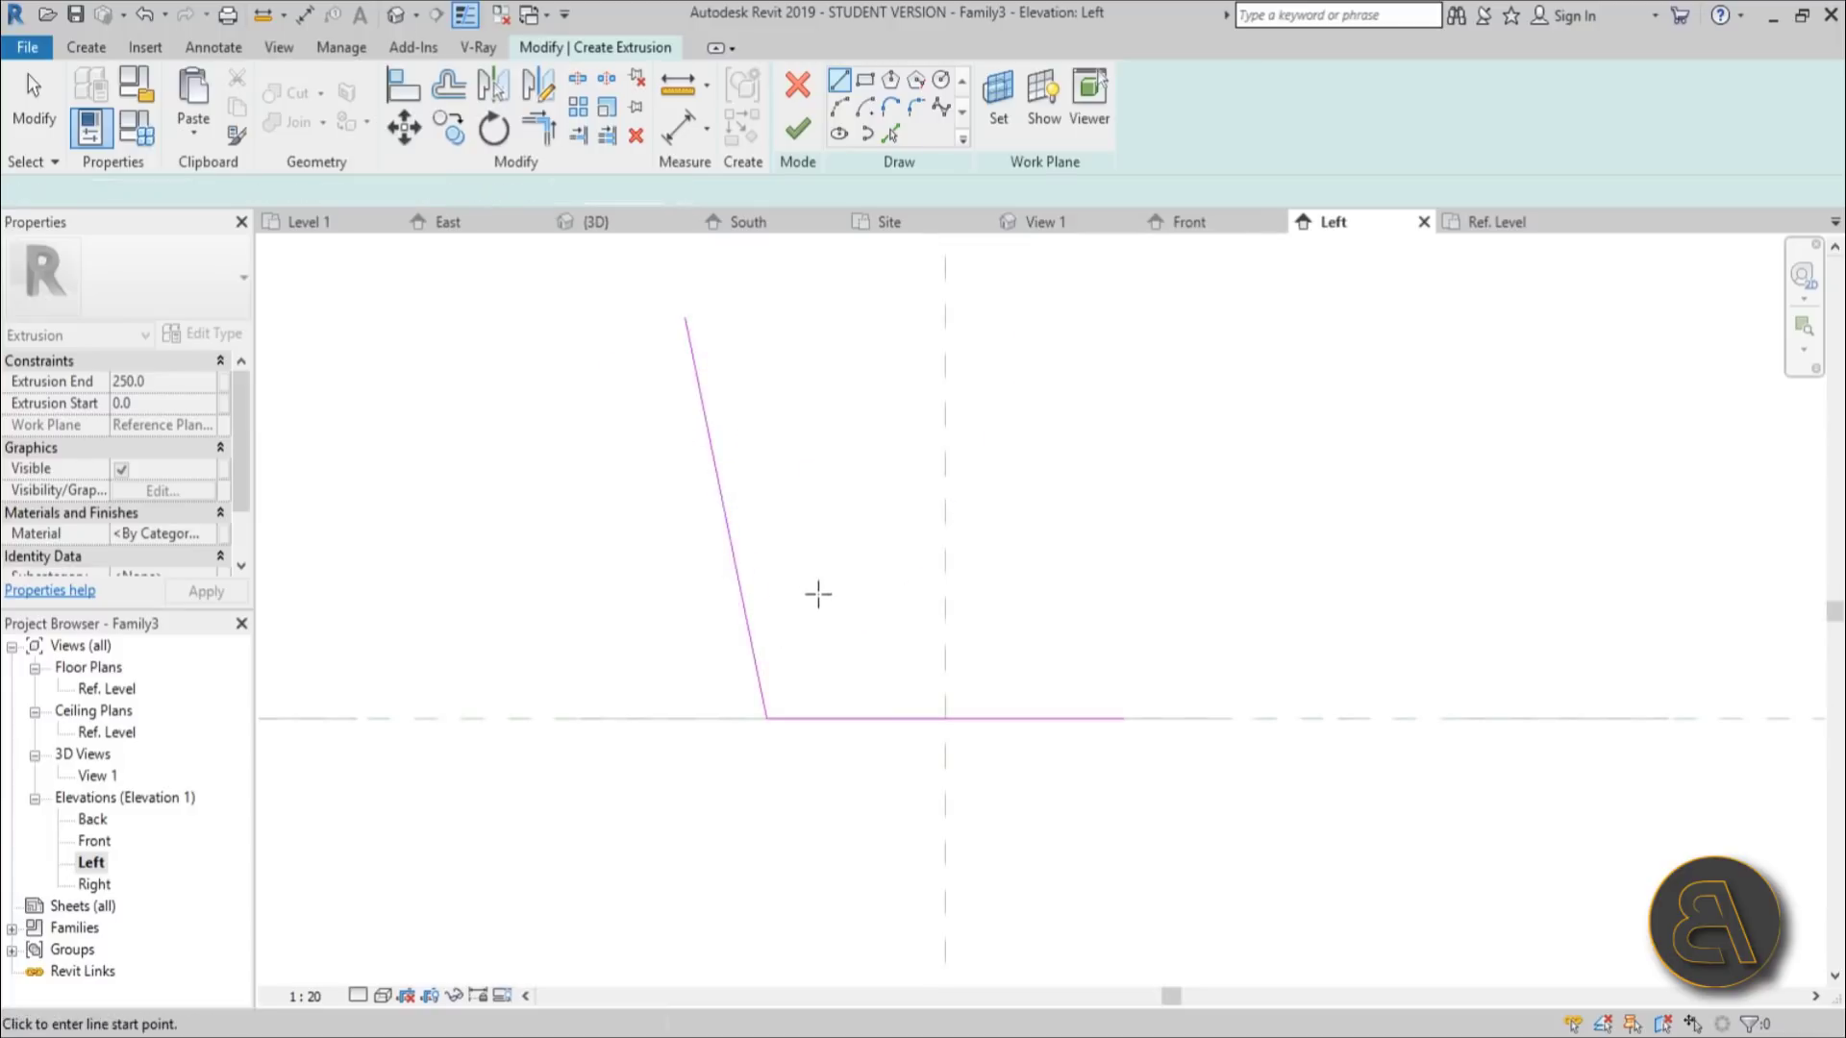
Step: Sketch a shallow upward-bowed arc above the base line with the Start-End-Radius Arc tool for the seat cushion's top
left_click(842, 110)
left_click(1047, 690)
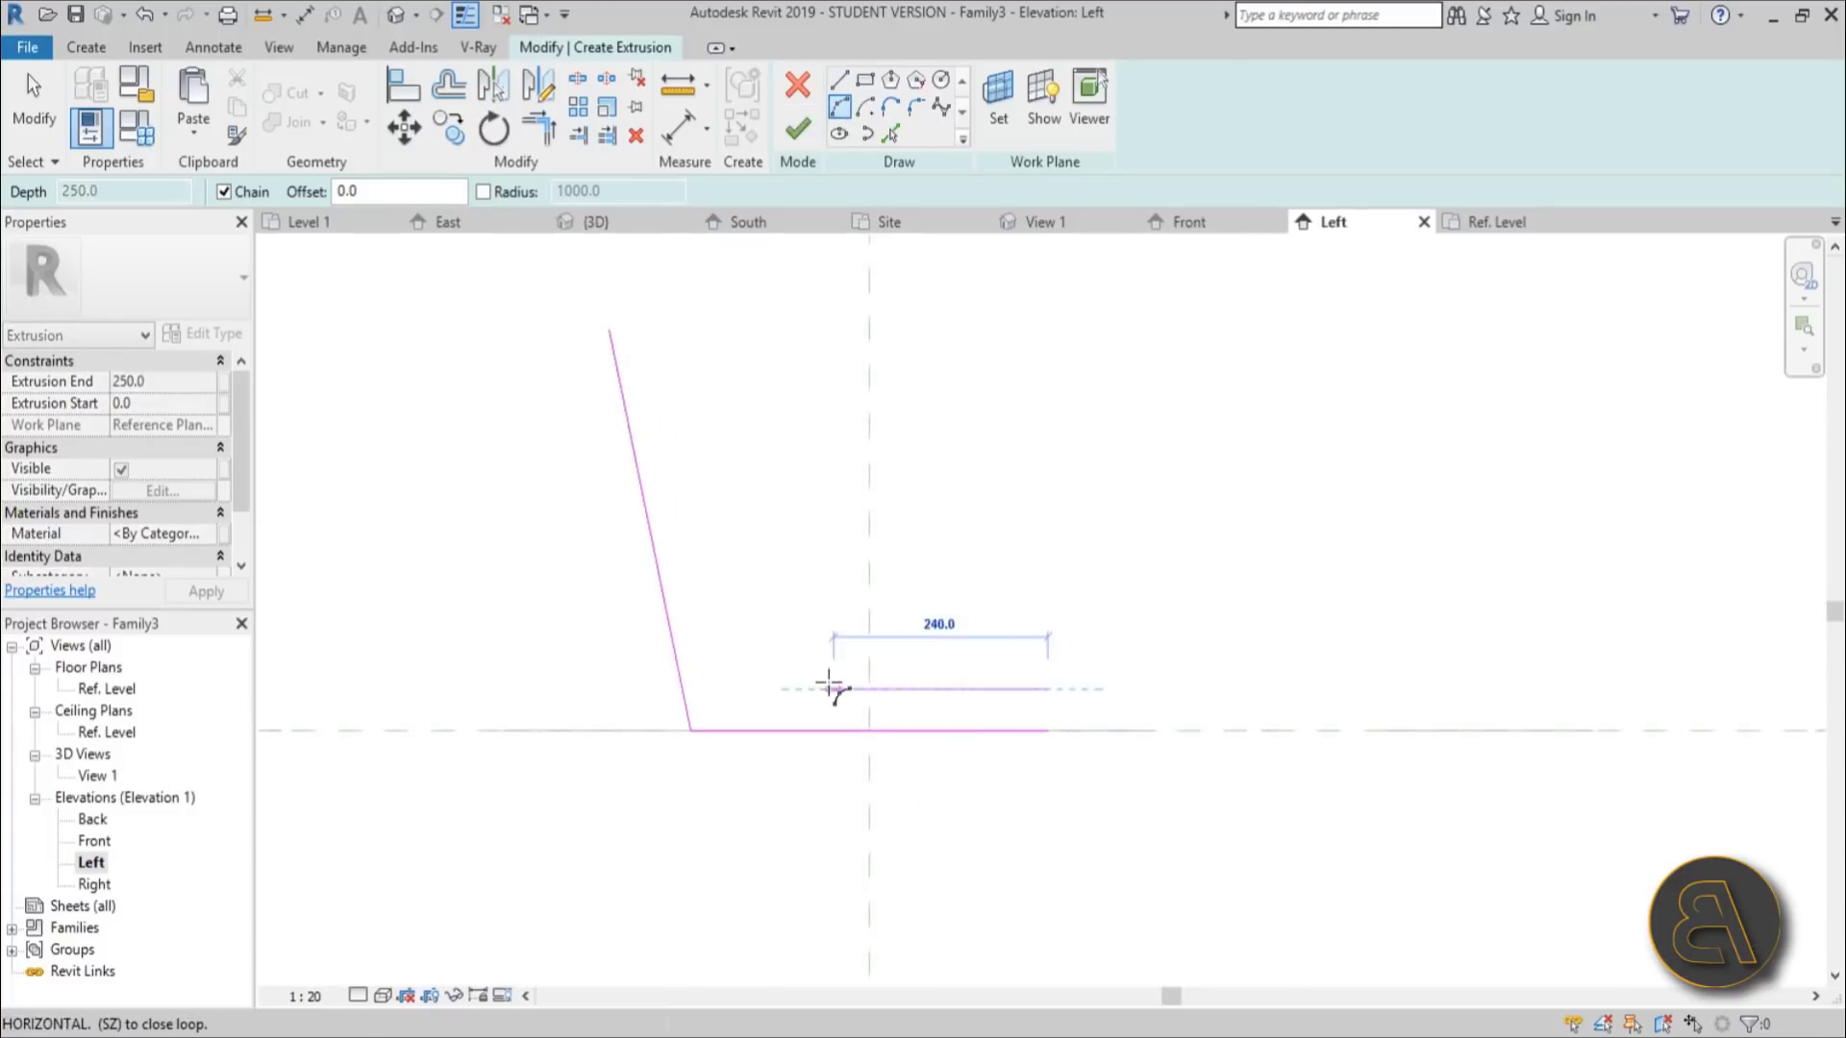
left_click(735, 690)
scroll(846, 688, "up", 1)
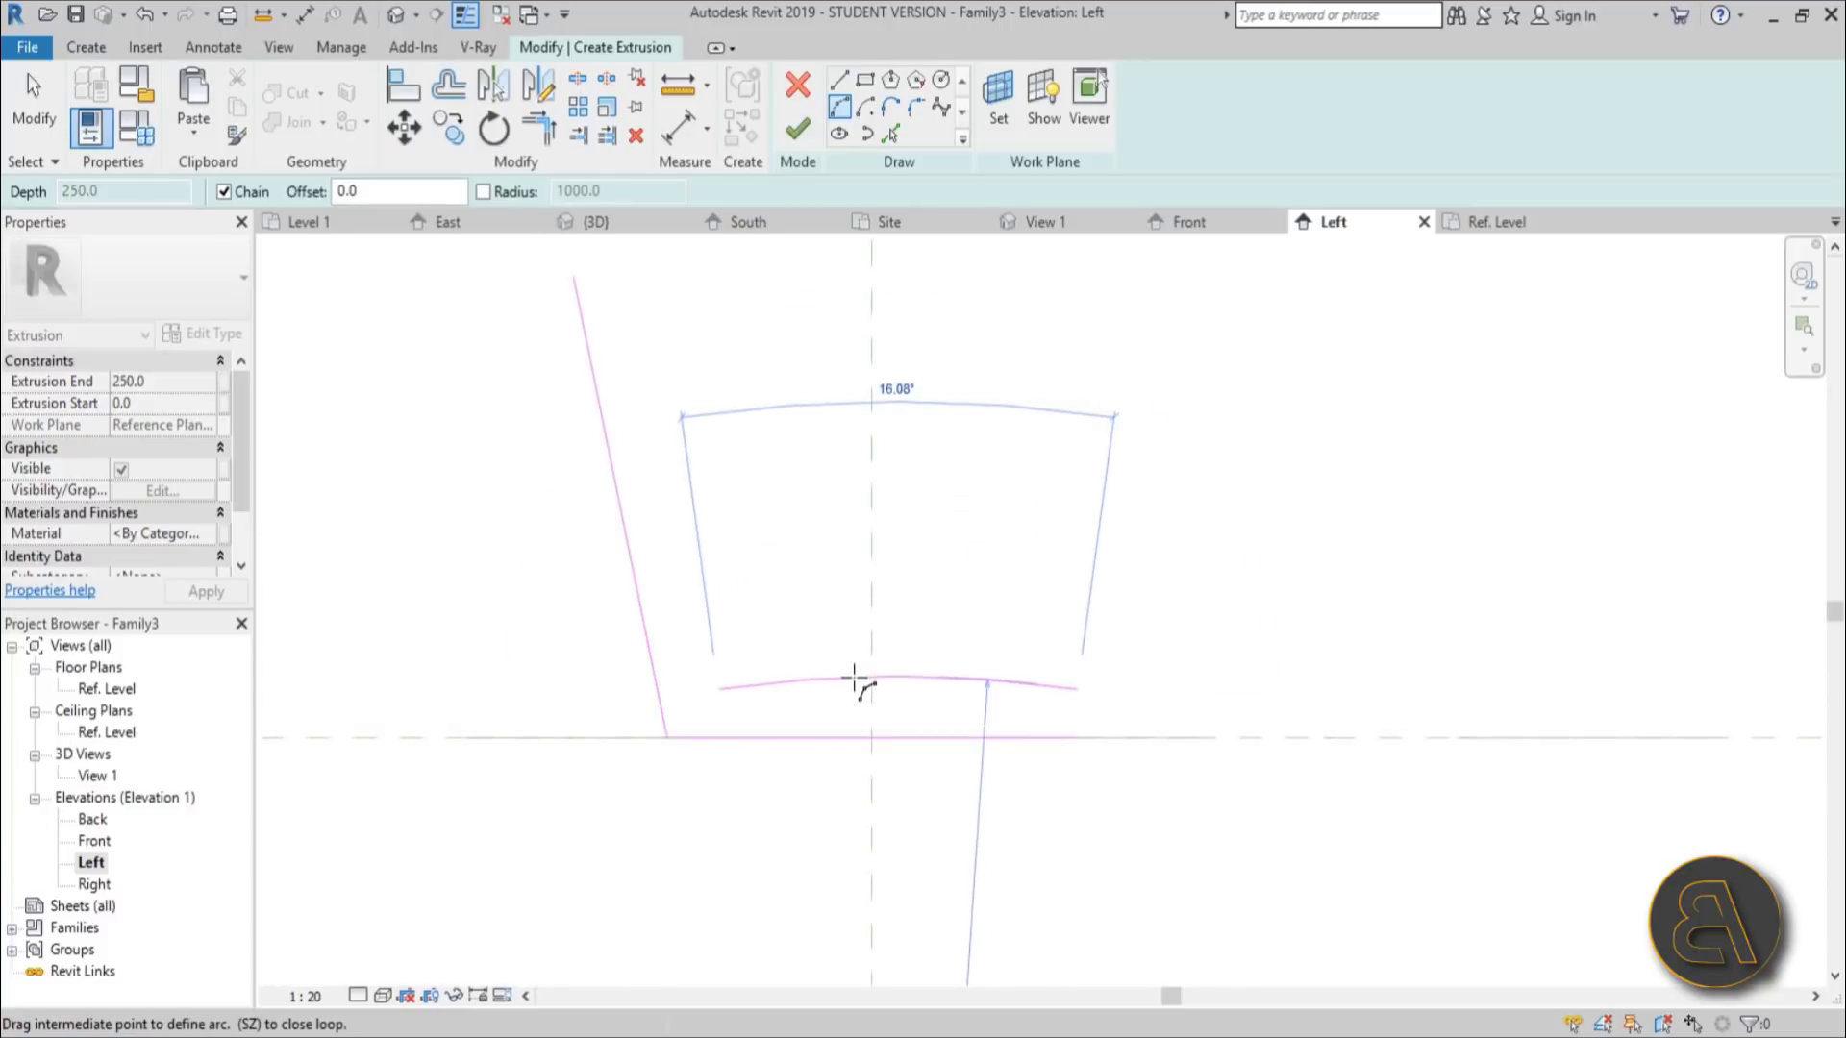
left_click(856, 680)
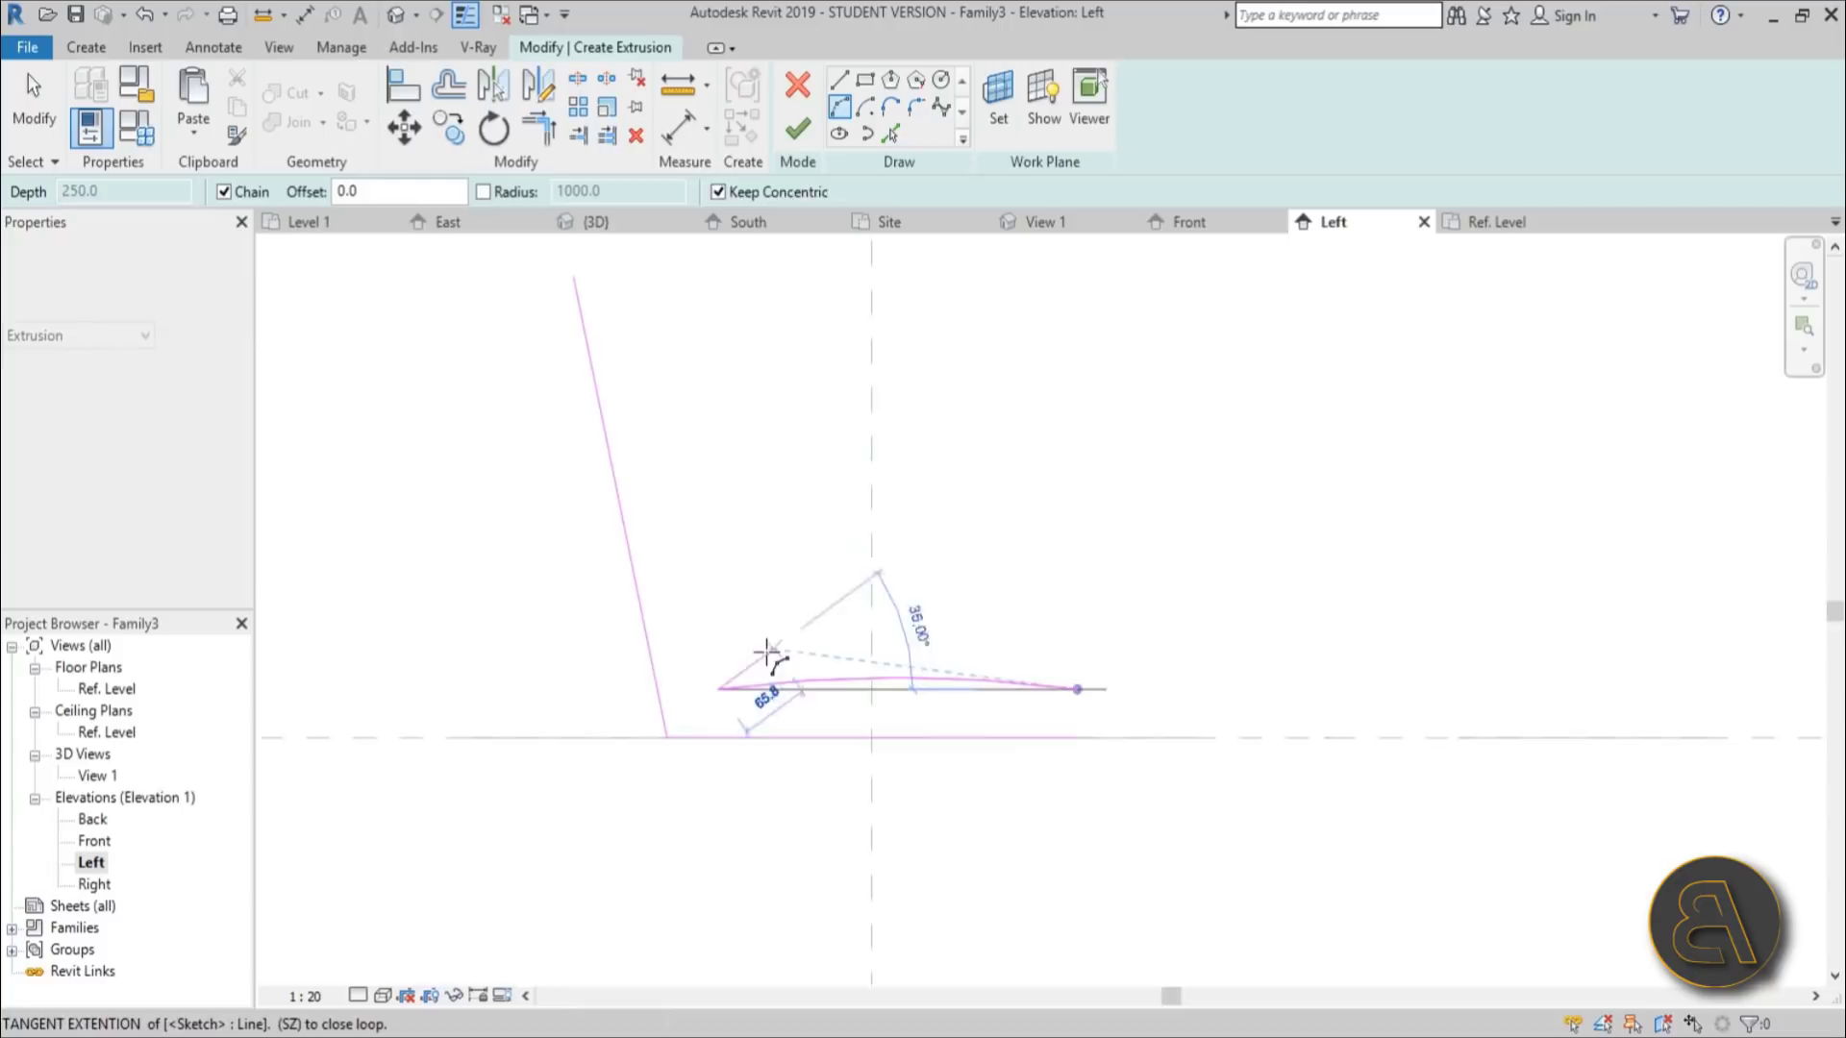
Step: Sketch two connected arcs for the backrest's curved front, from the cushion's rear end up to the rear edge's top height
middle_click_drag(741, 660, 739, 657)
scroll(738, 652, "down", 1)
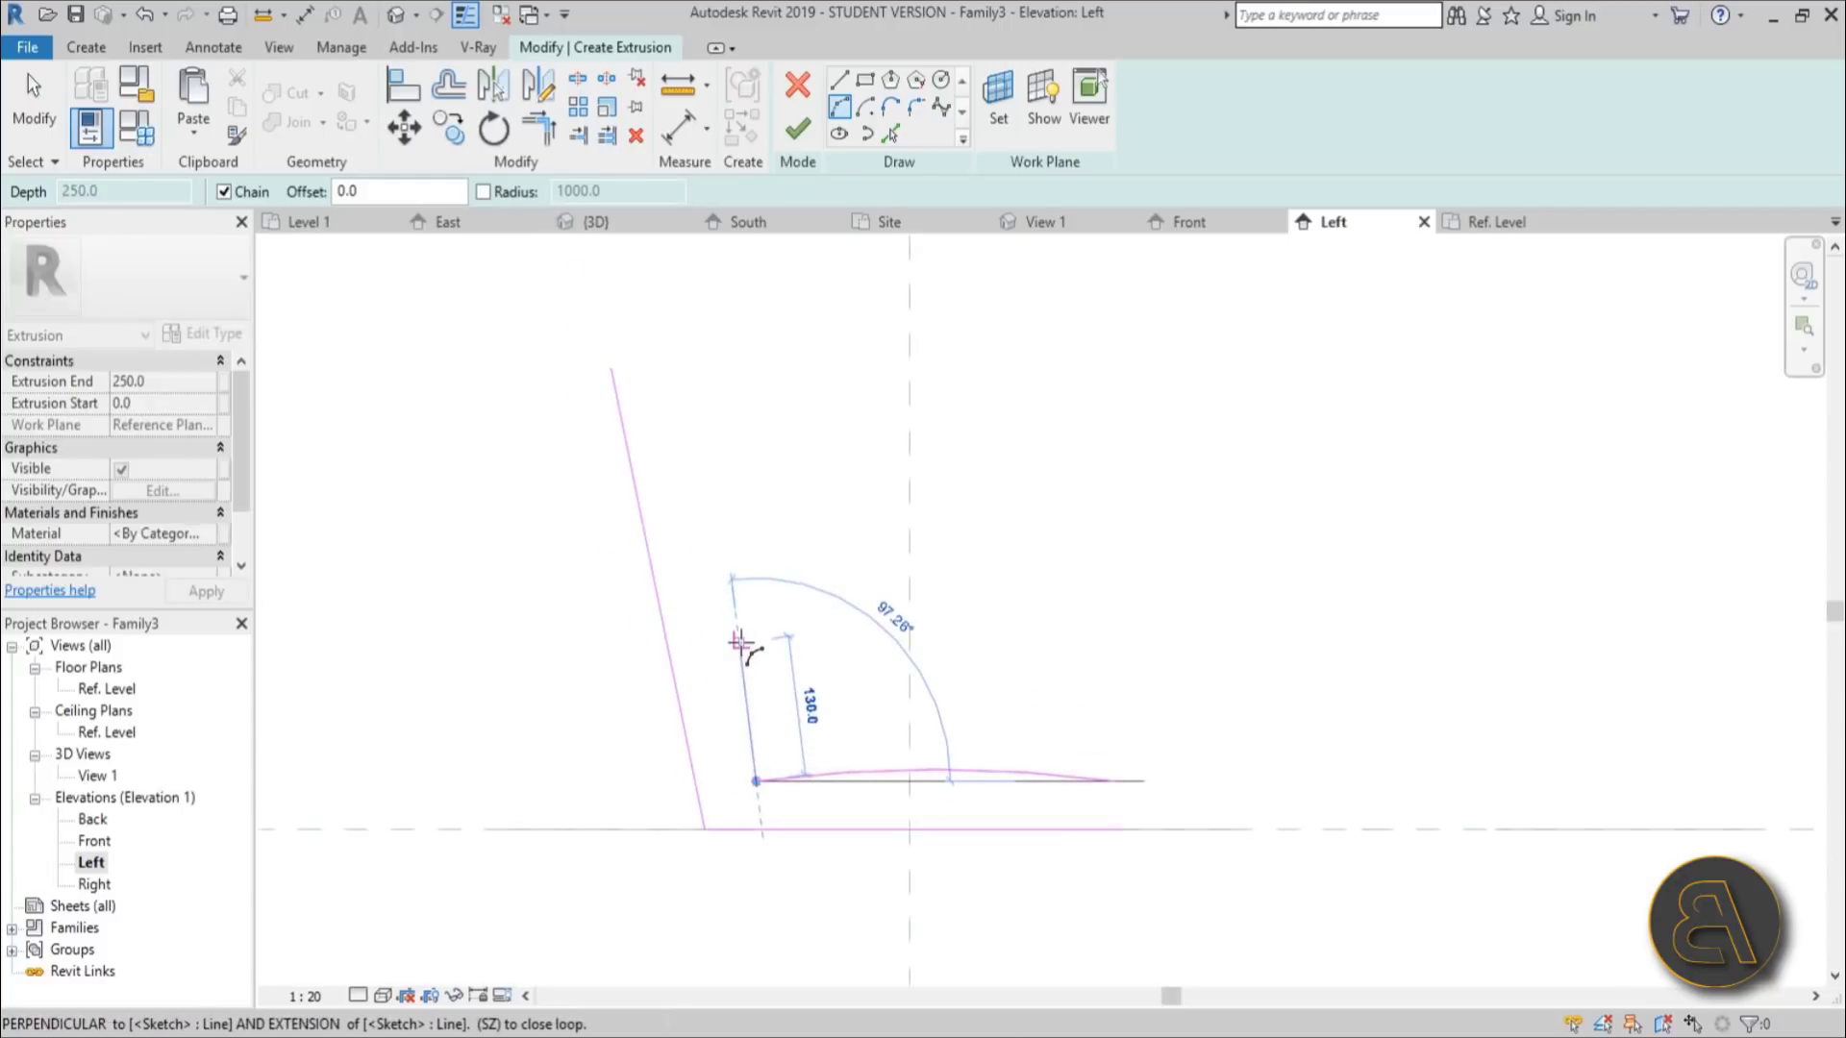
left_click(740, 638)
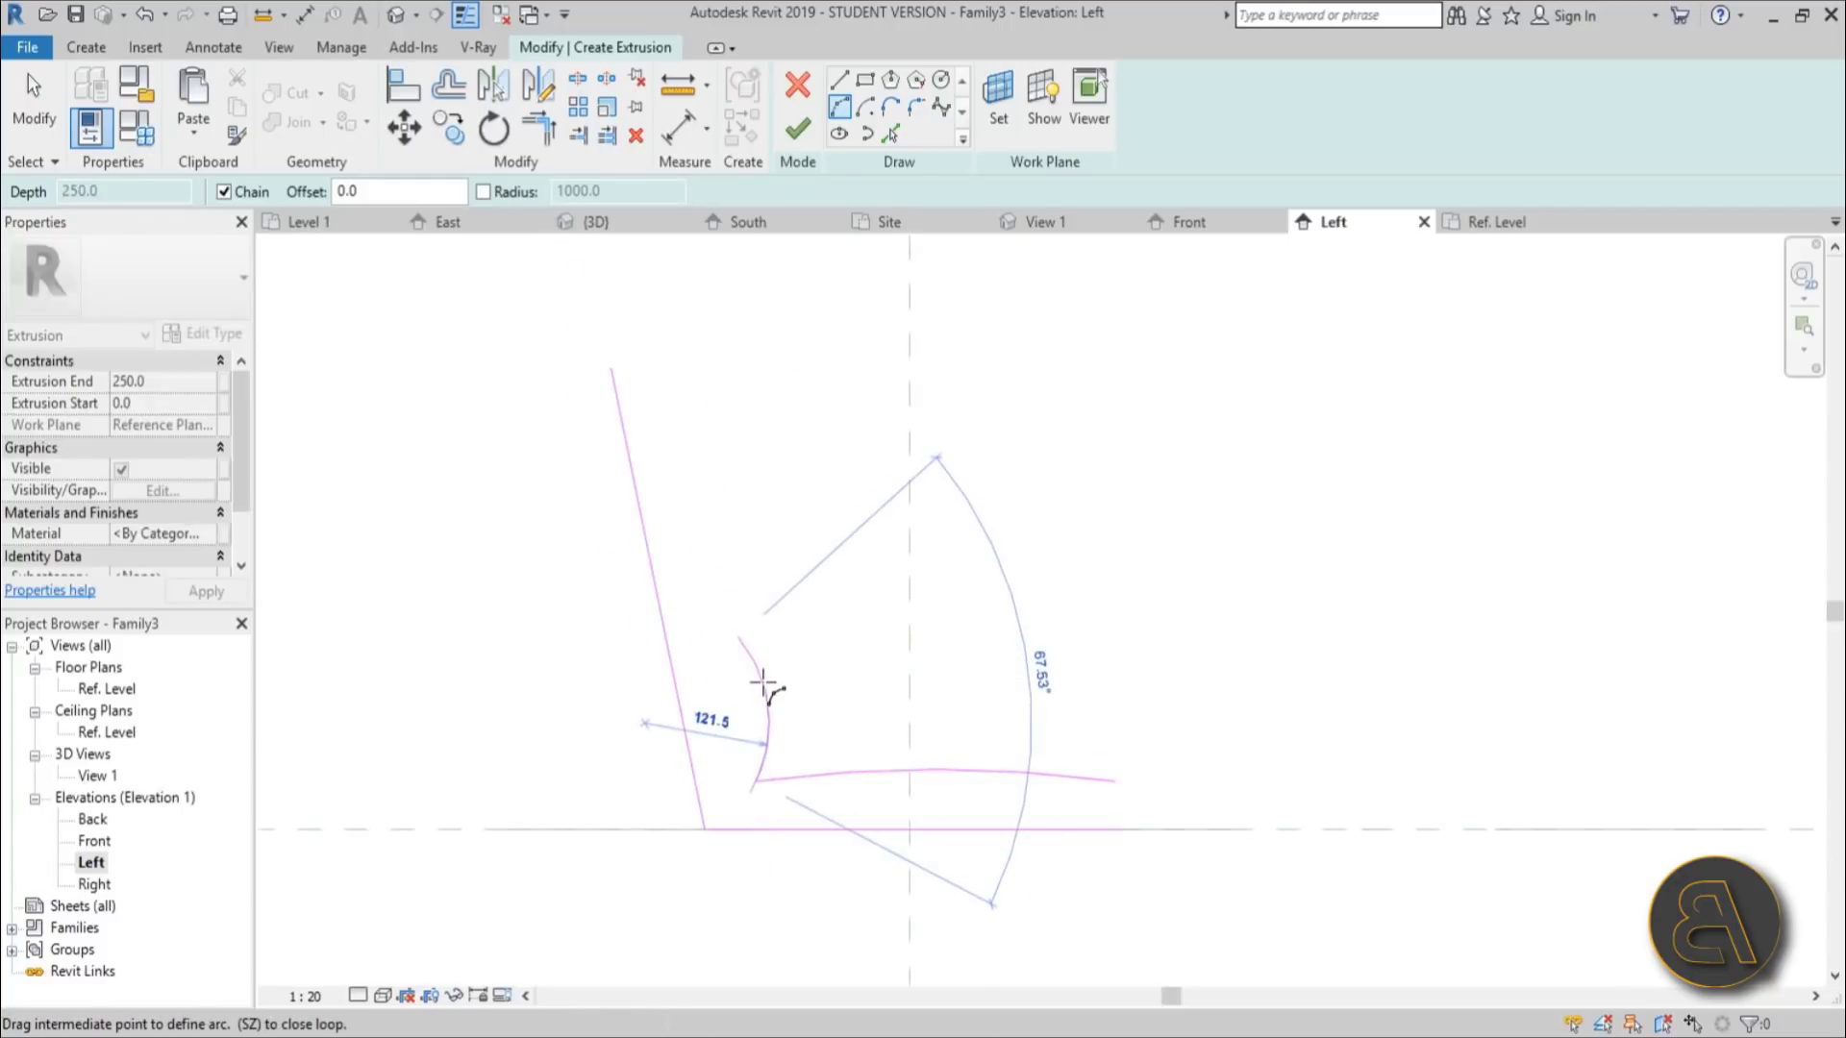
left_click(762, 684)
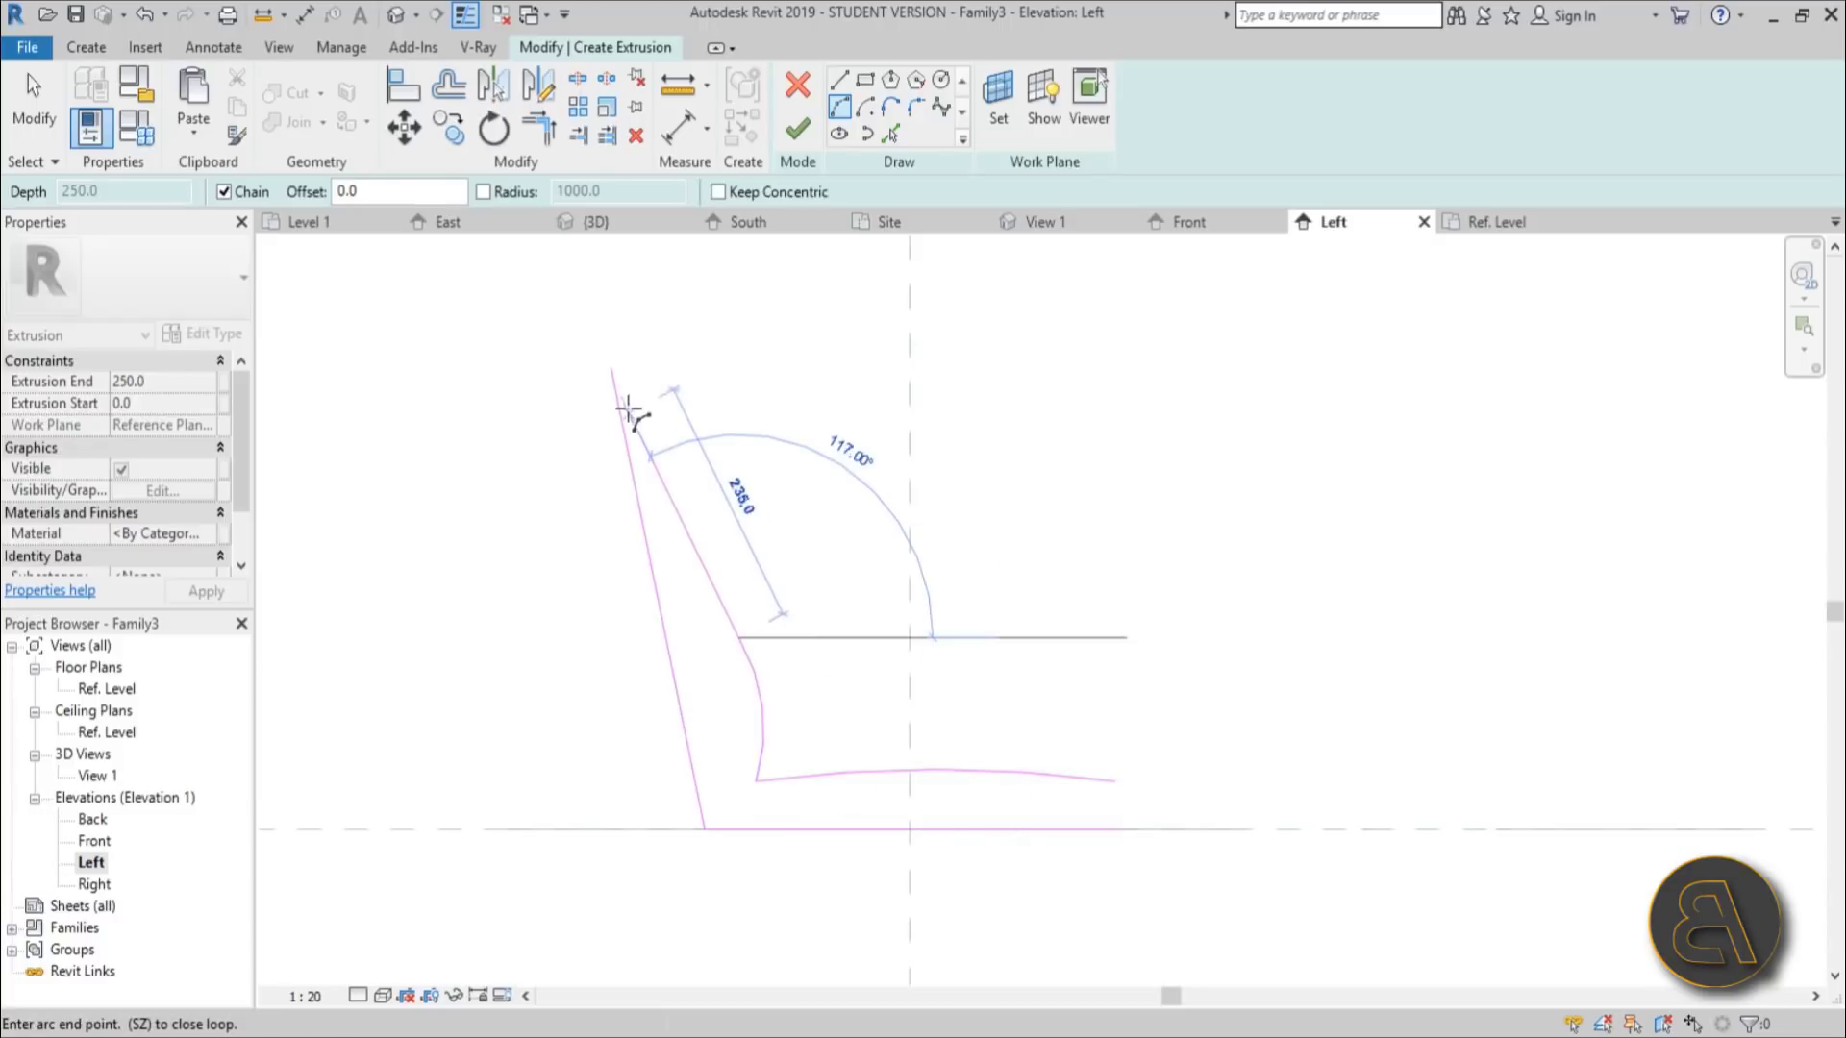
left_click(655, 367)
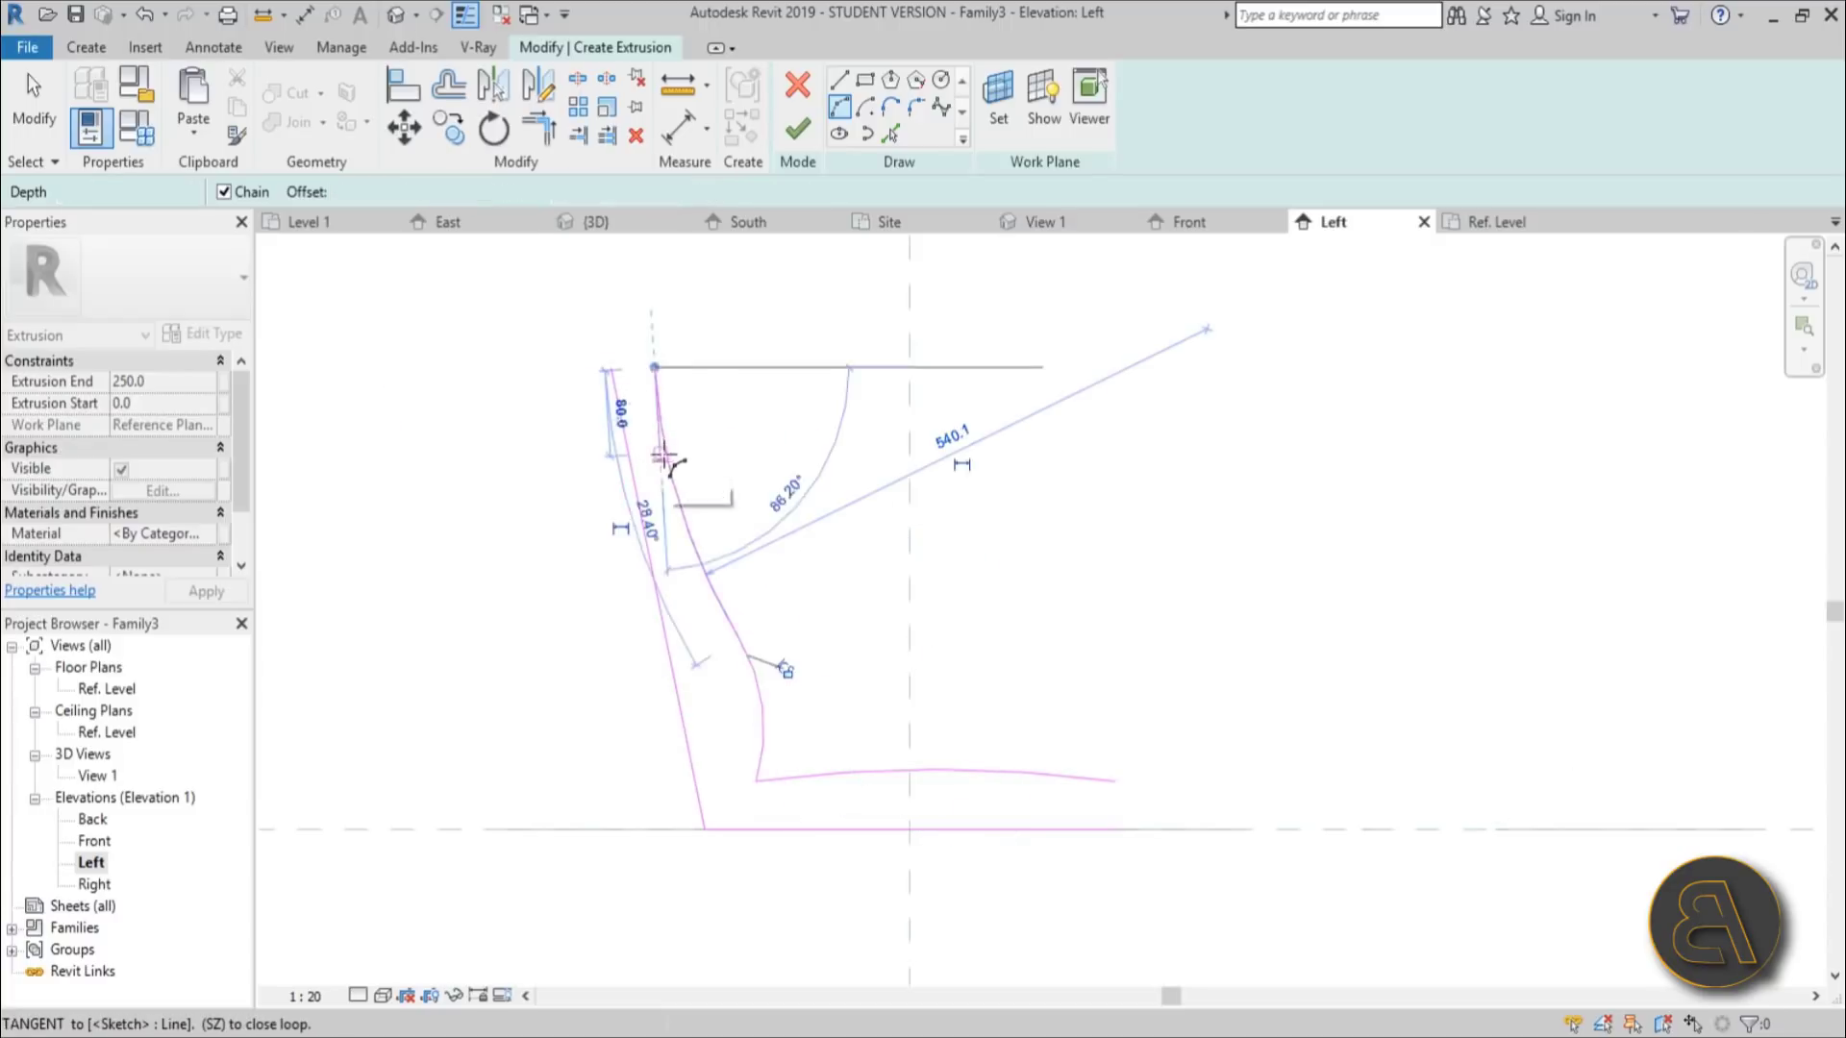
scroll(608, 310, "up", 3)
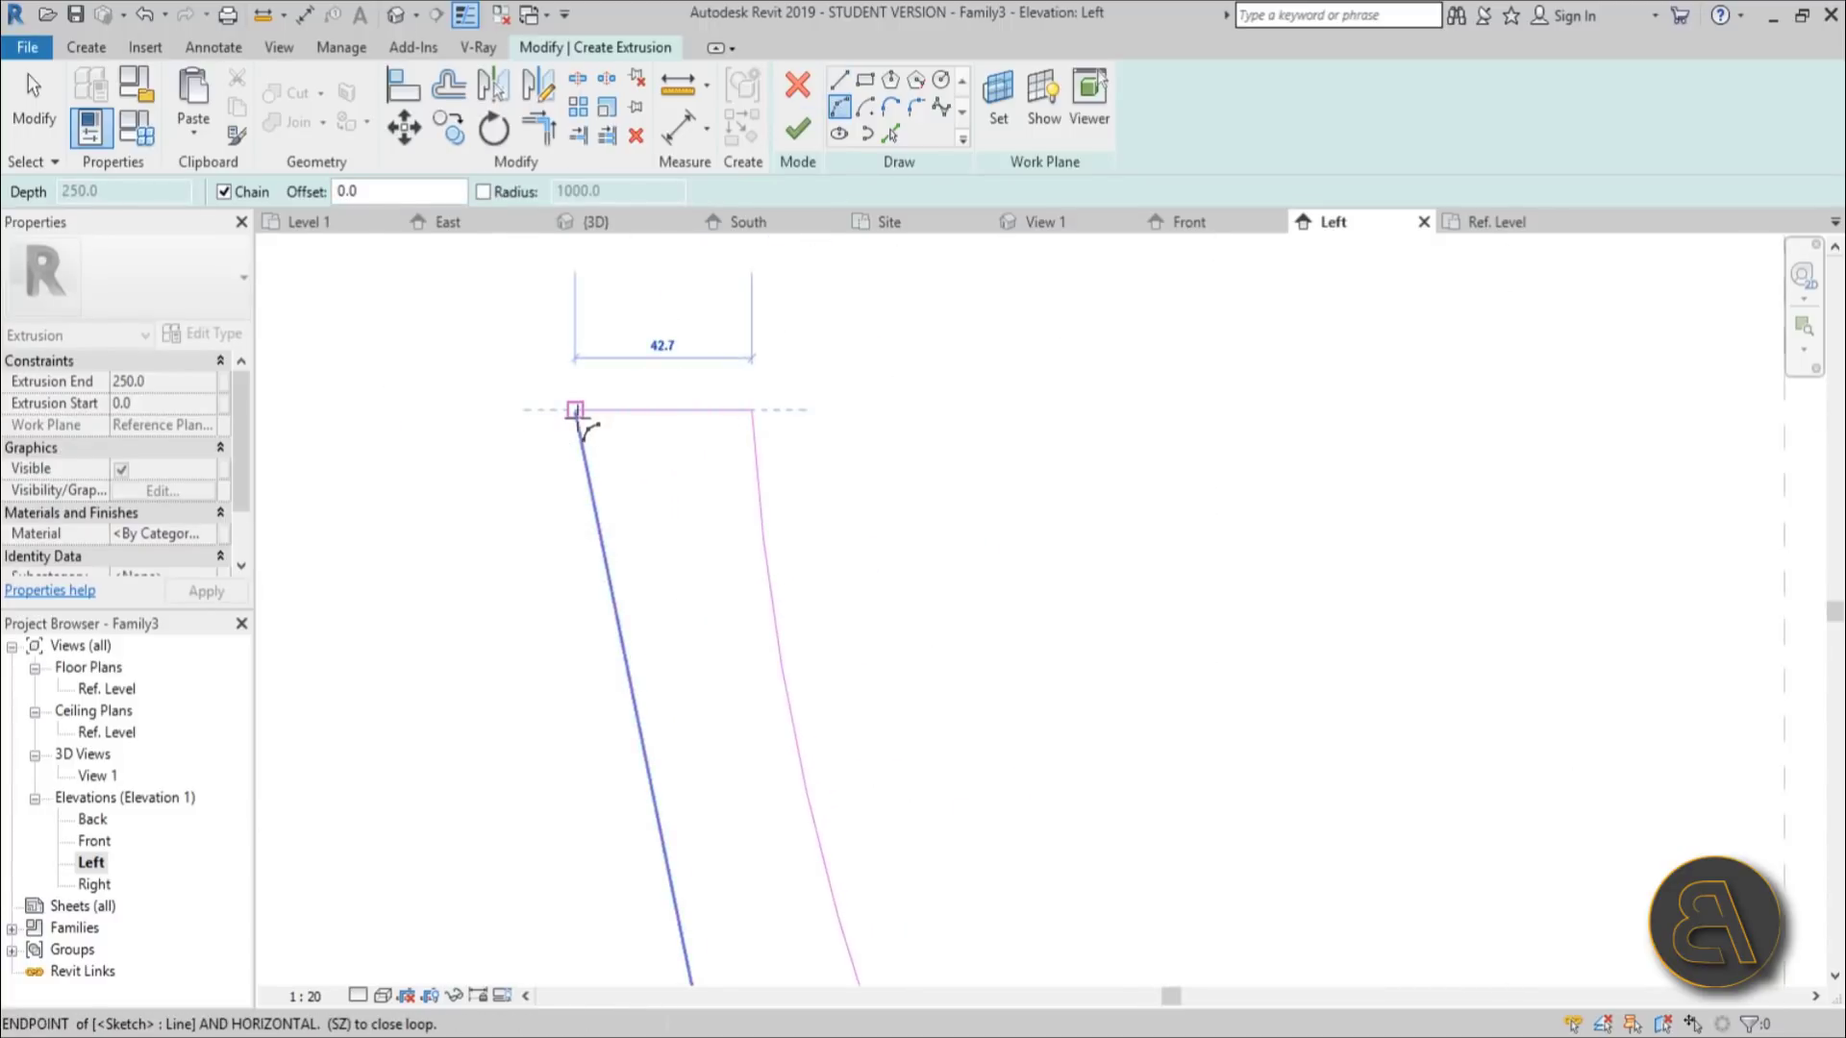
key("Escape")
key("Escape")
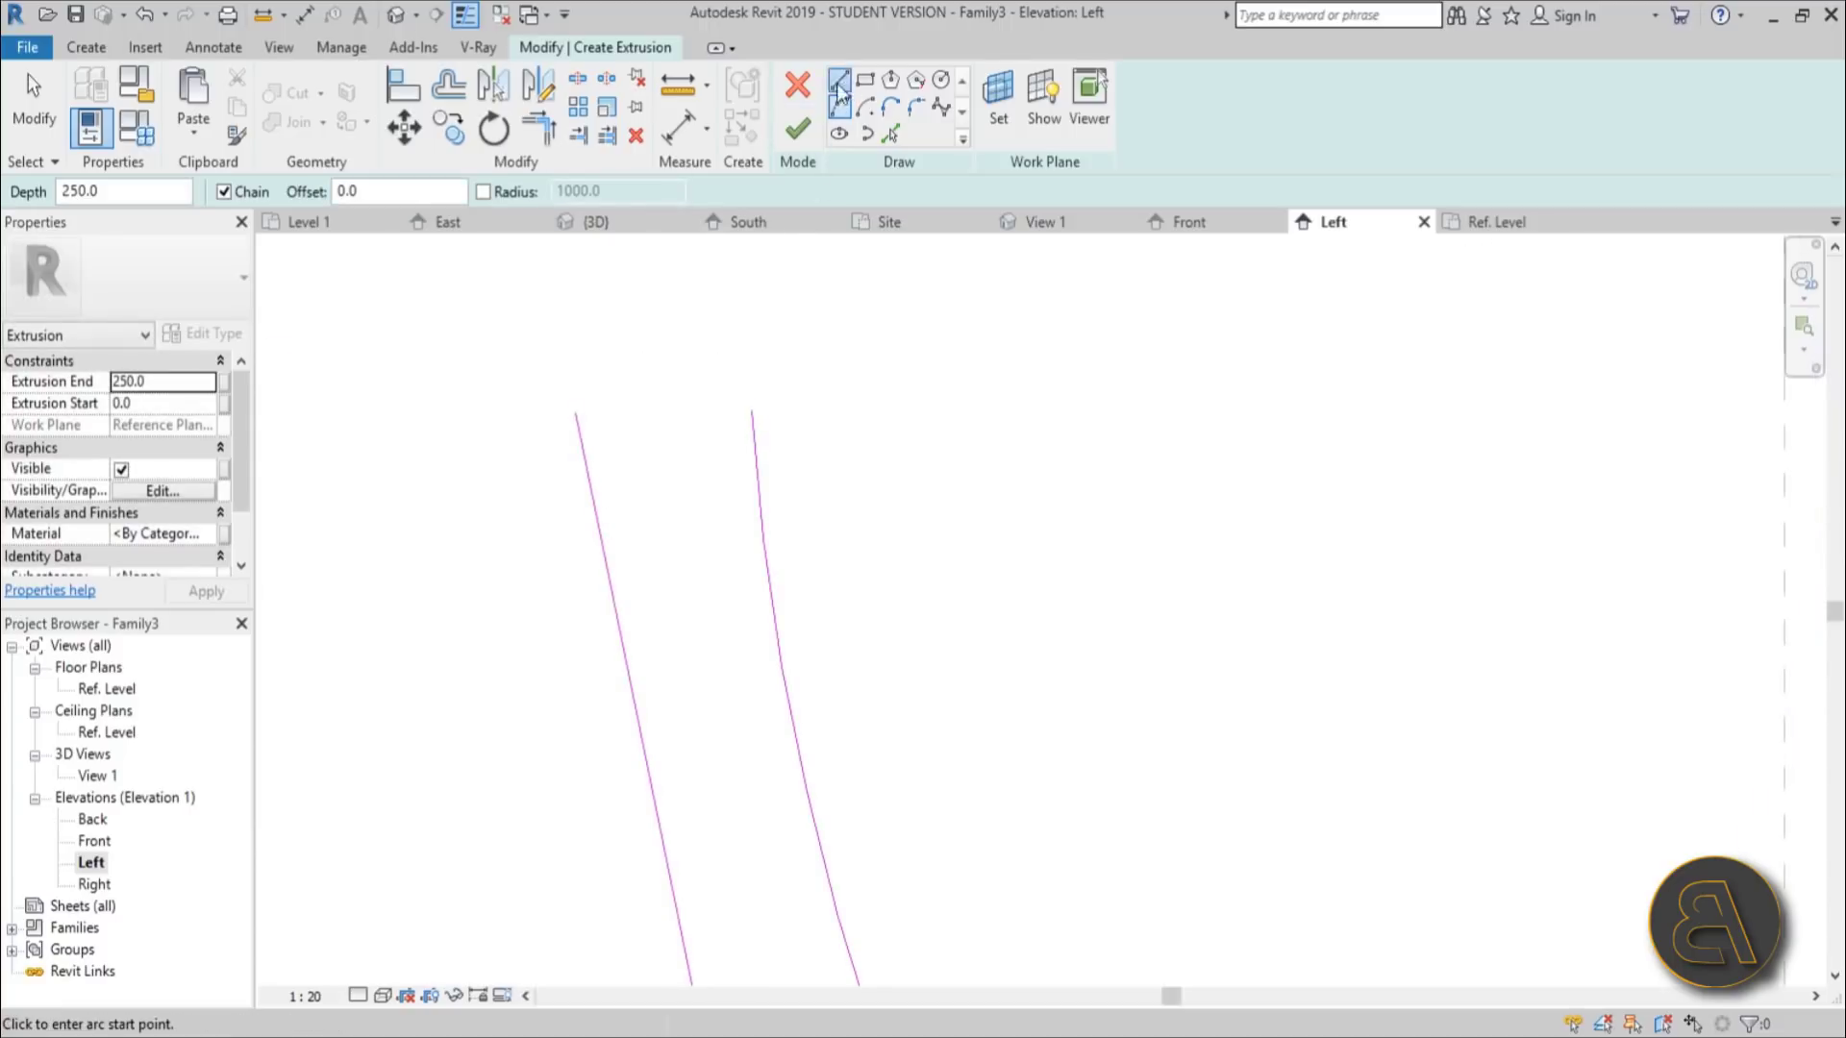
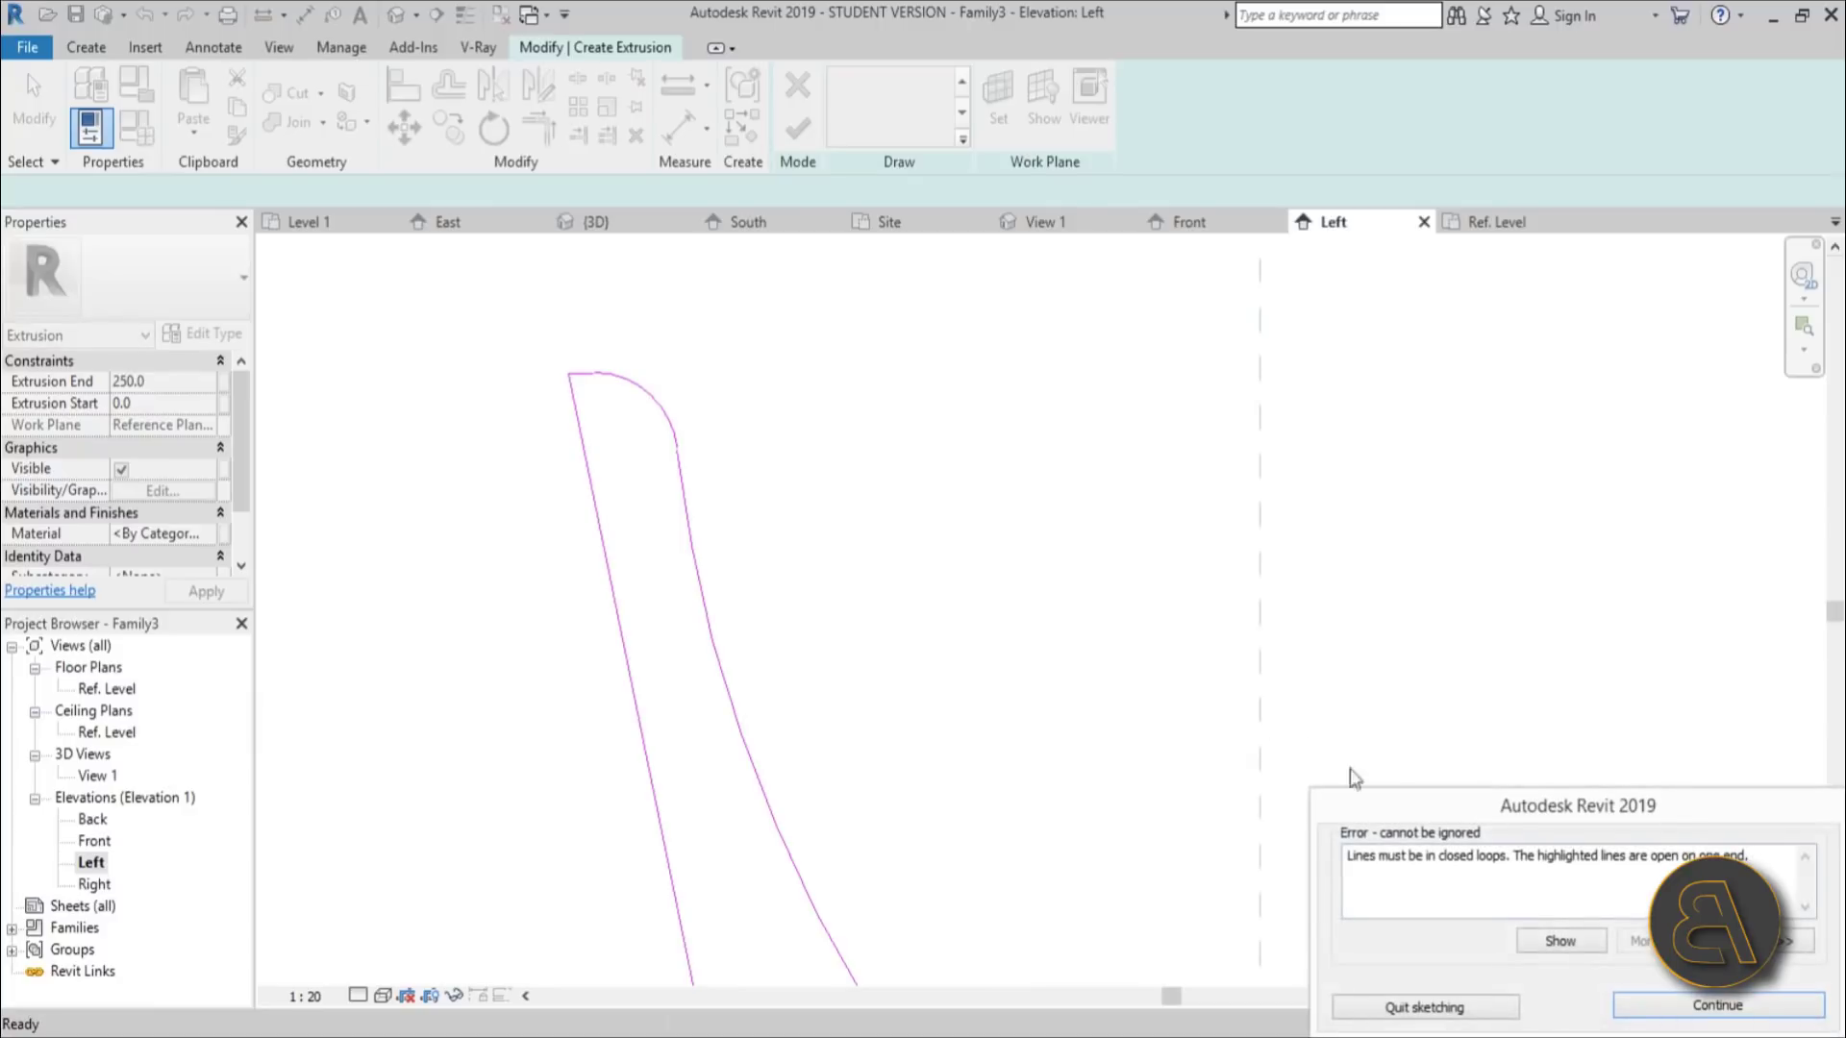
Step: Set the extrusion end to 200 and the extrusion start to -200, and try to finish the seat profile sketch
left_click(1694, 1006)
scroll(742, 346, "down", 3)
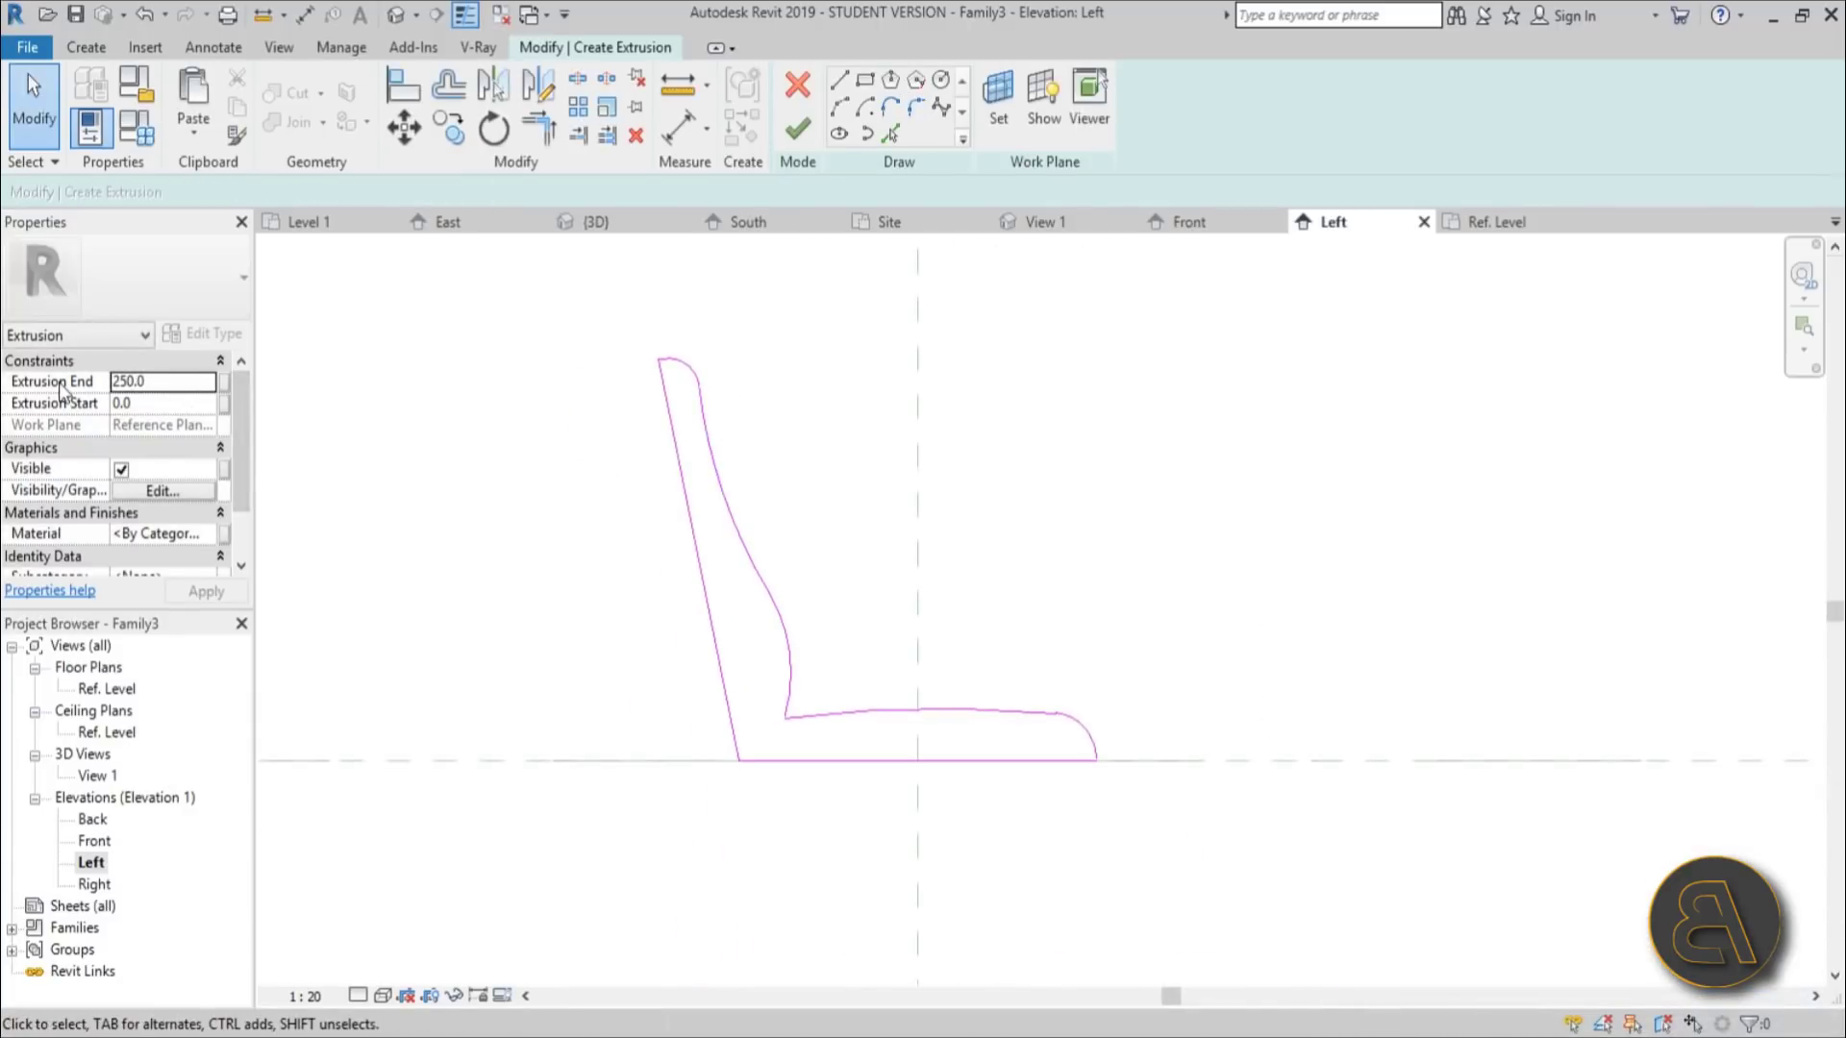
left_click(162, 383)
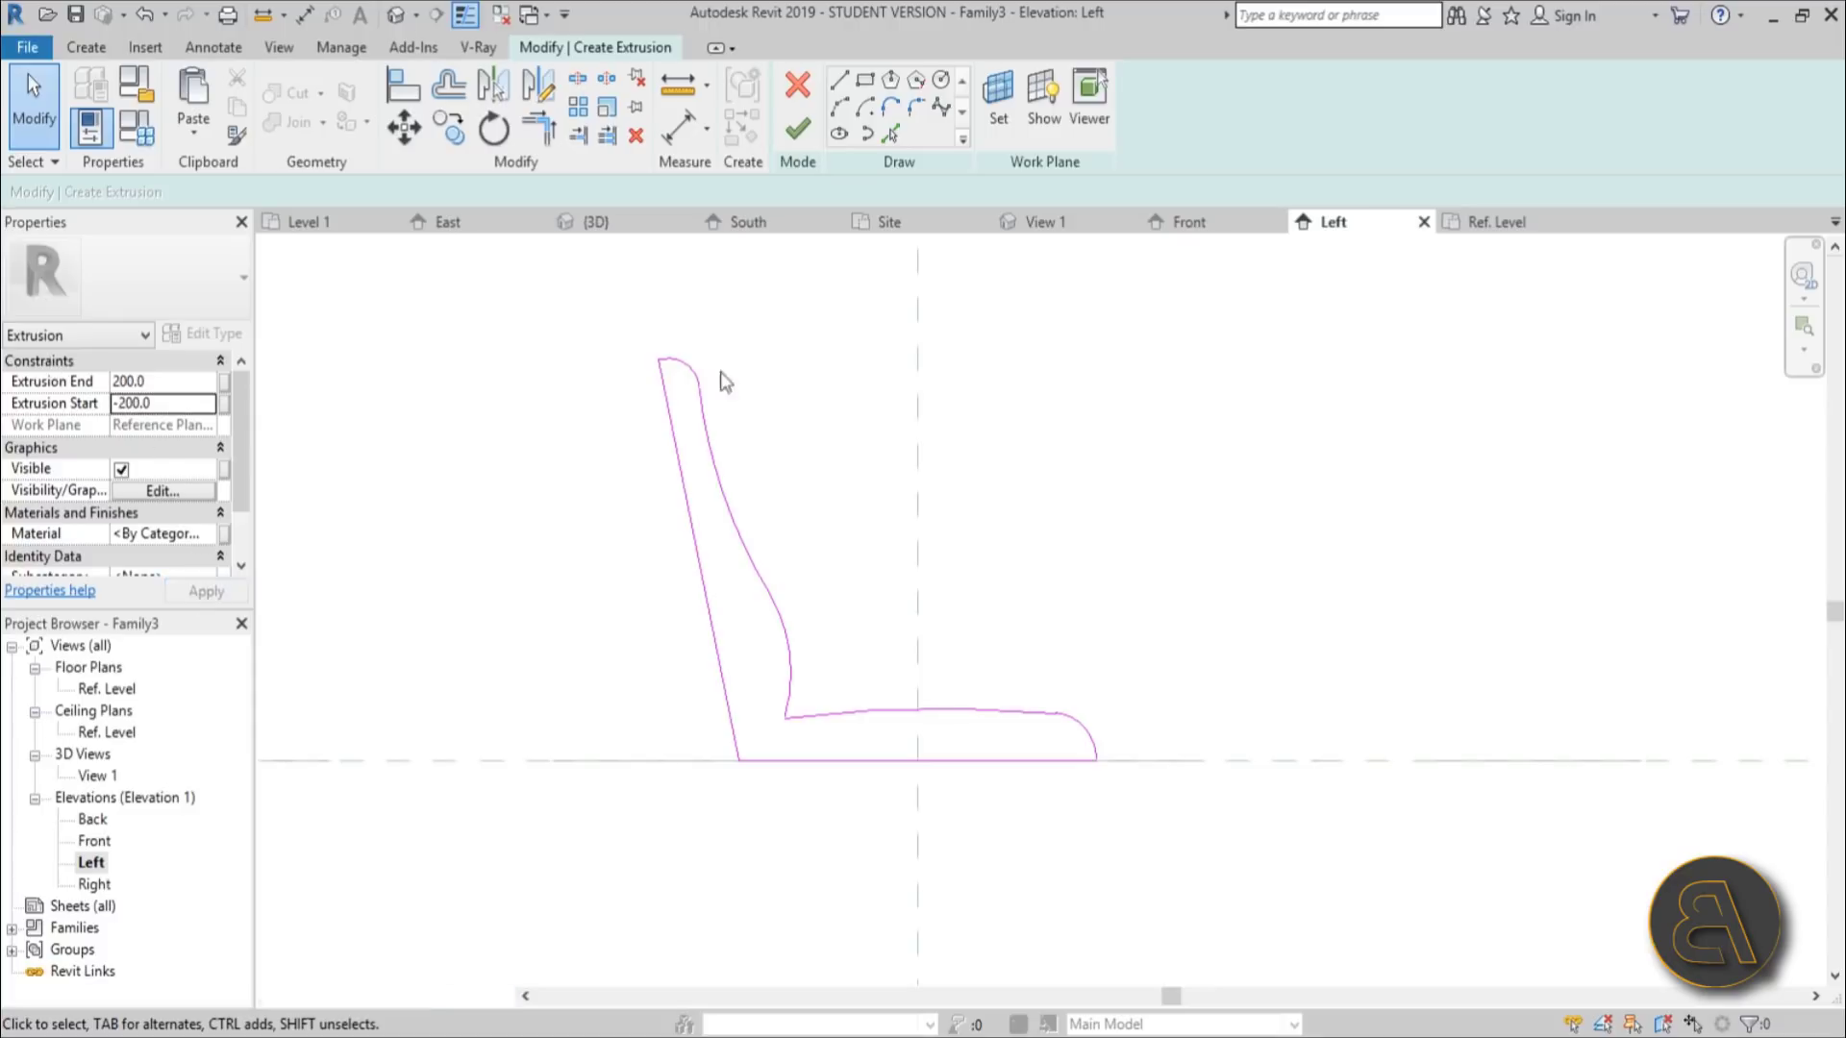
left_click(796, 134)
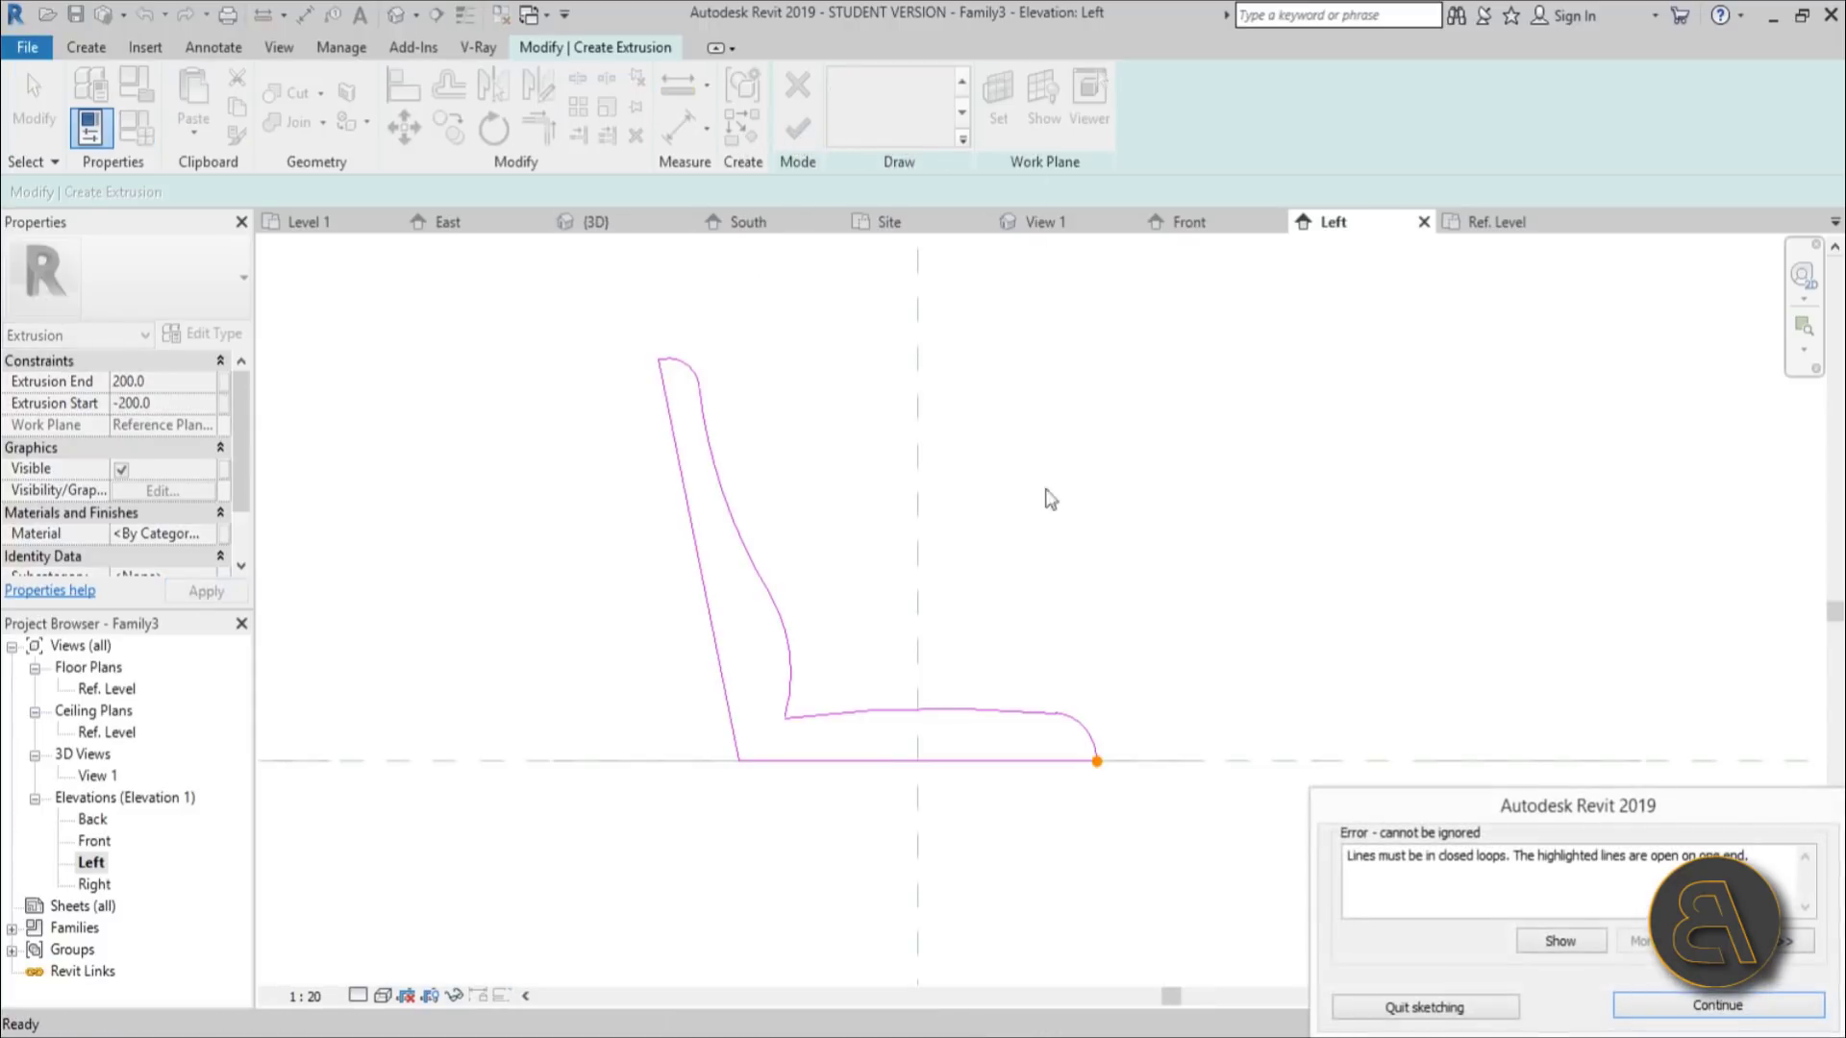
left_click(1746, 1005)
Step: Try to close the small gap between the seat's front arc and the base line with a short line
scroll(1097, 760, "up", 5)
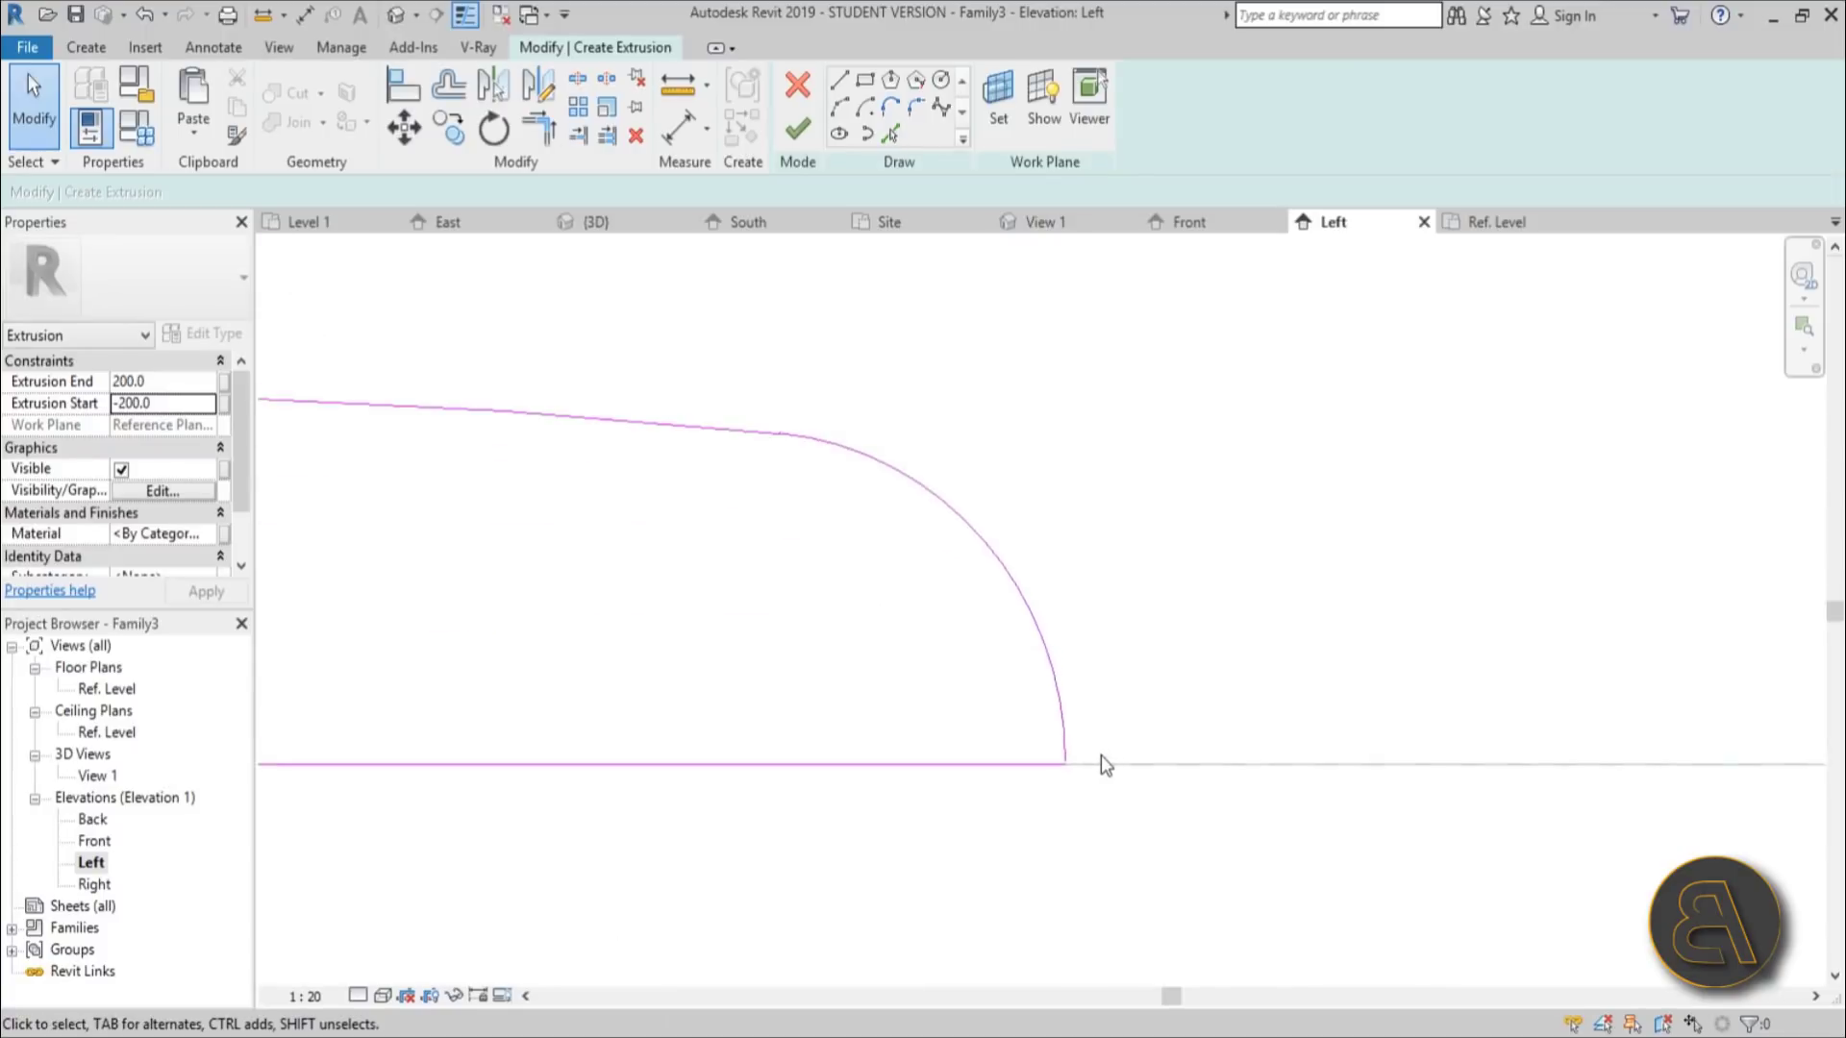
scroll(1044, 782, "up", 4)
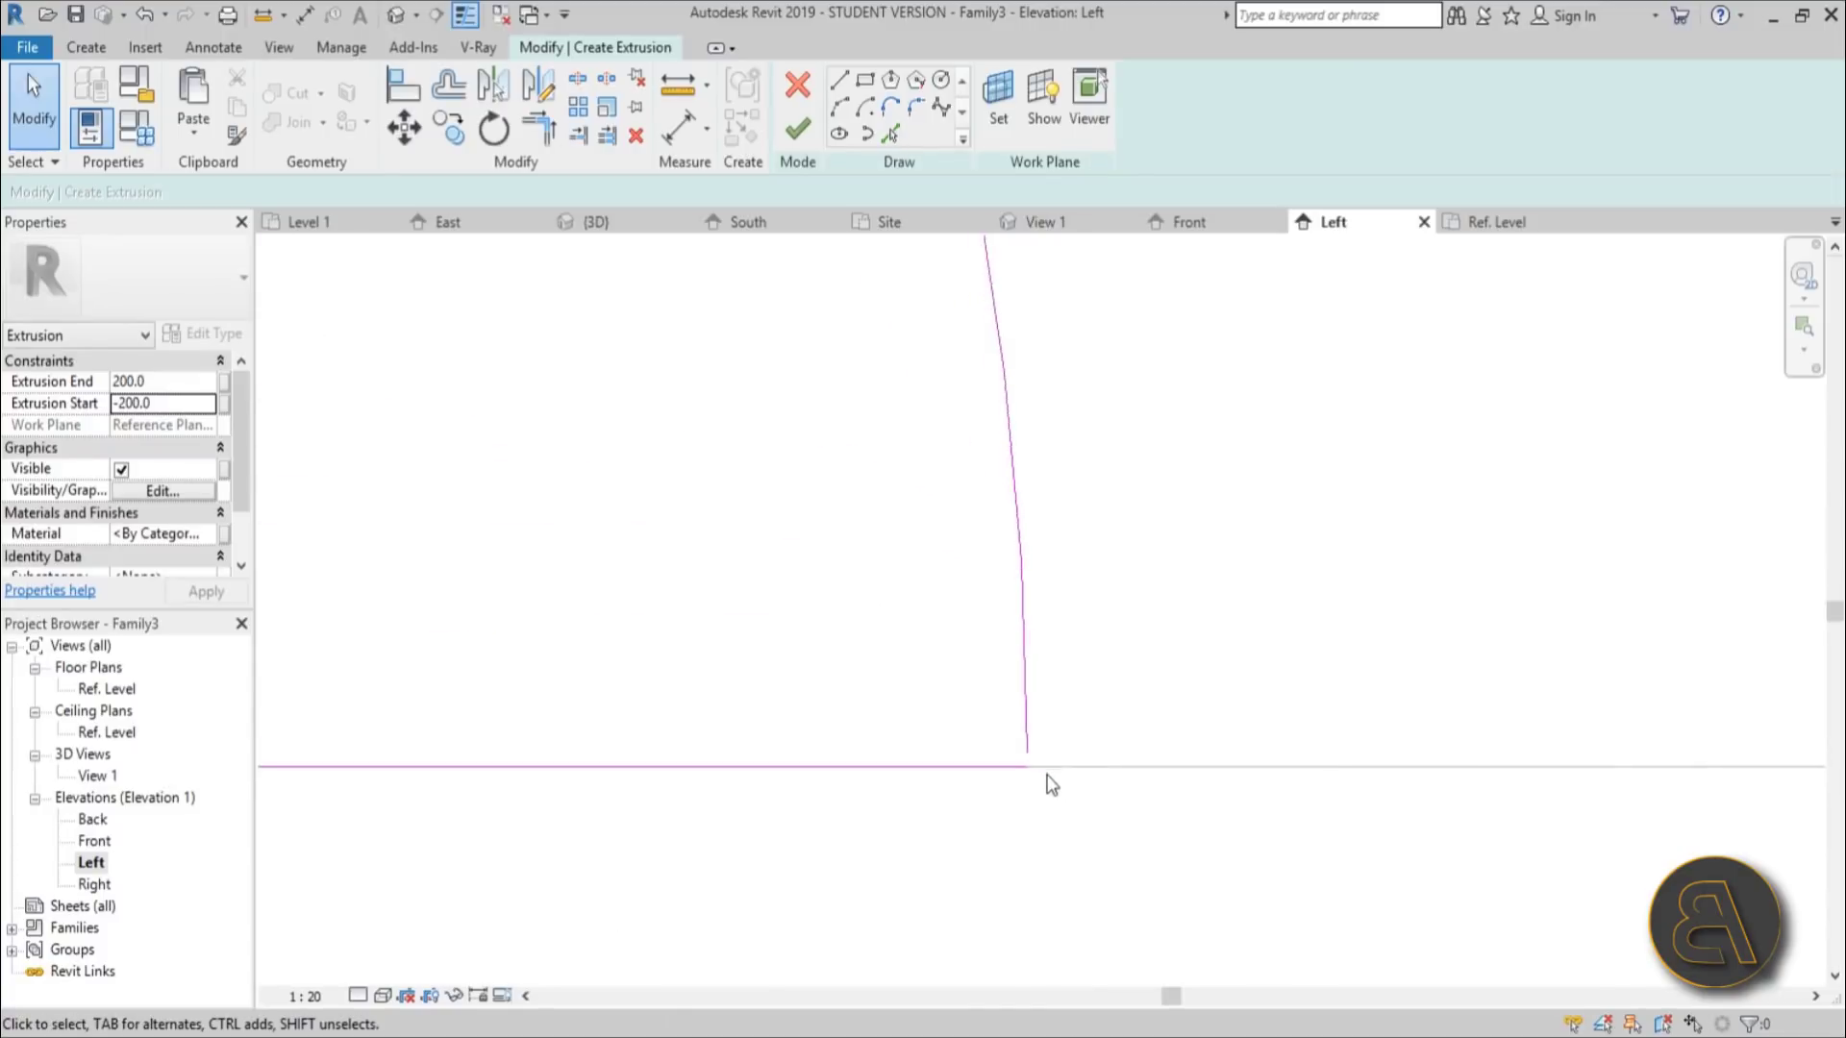
left_click(839, 79)
left_click(1020, 743)
left_click(1018, 755)
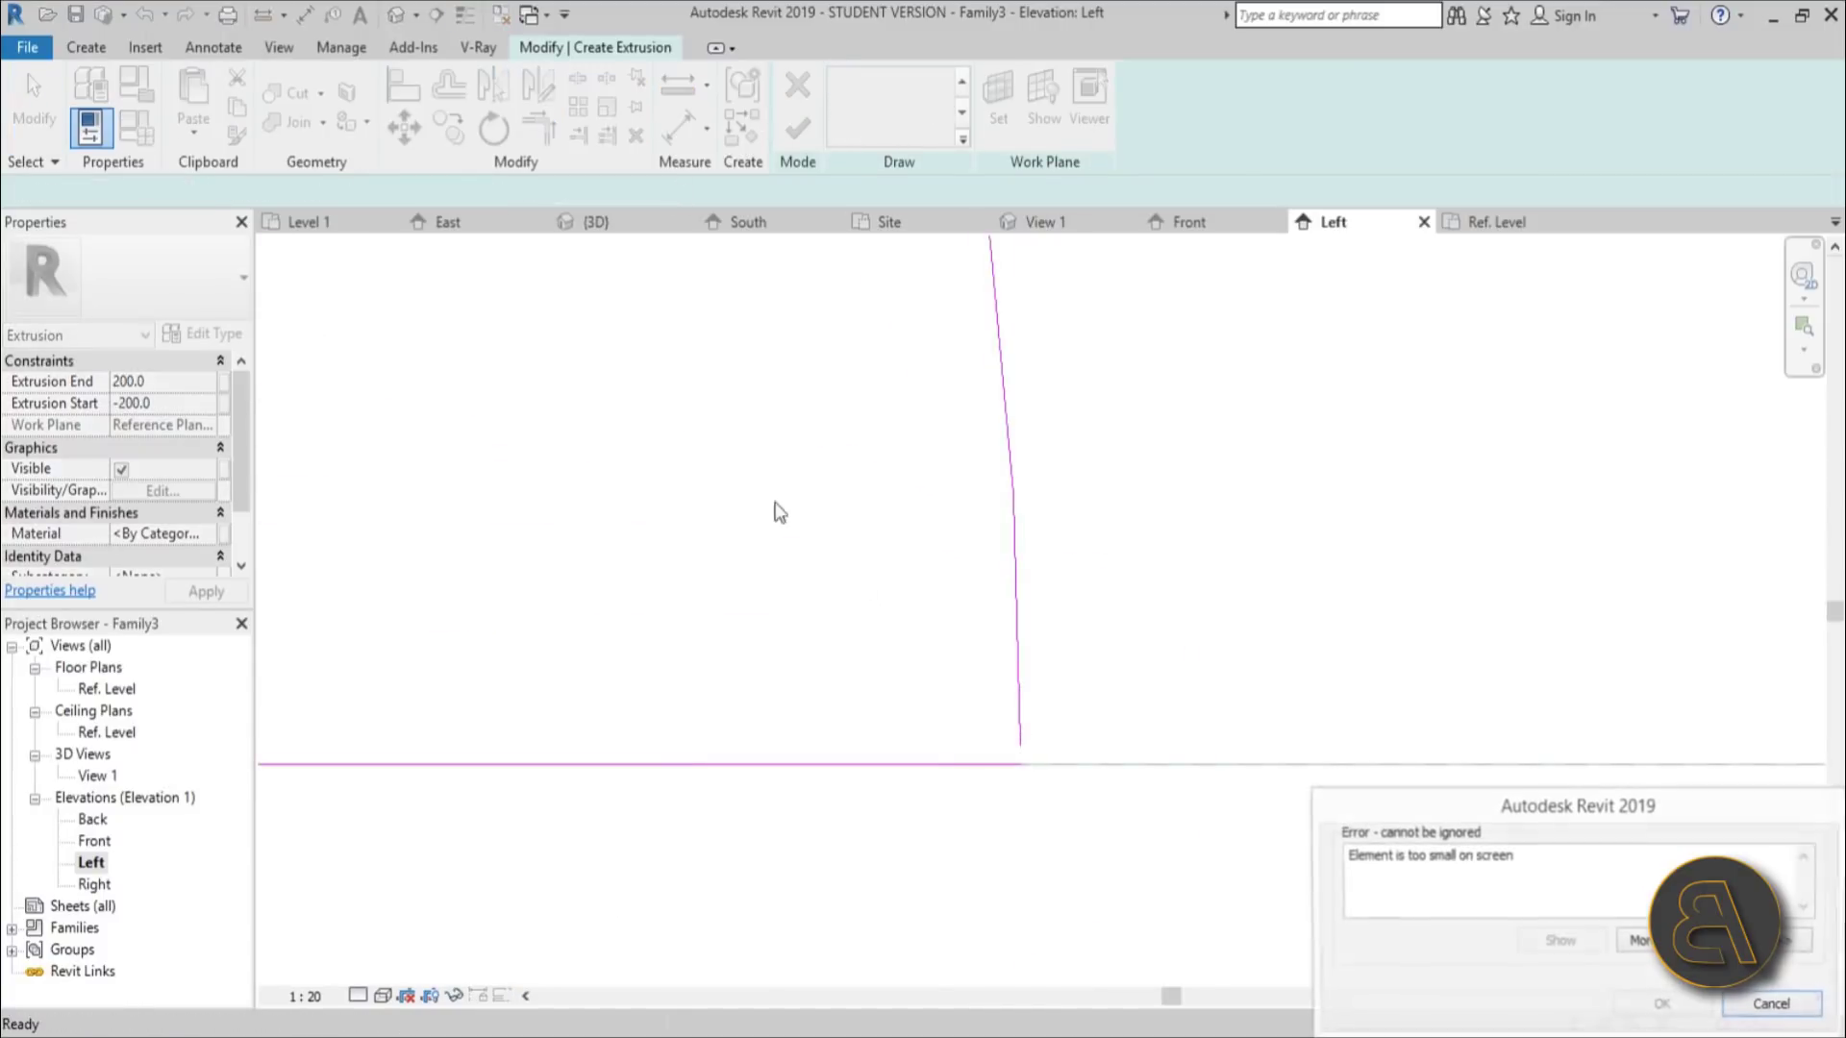
left_click(1756, 1007)
Step: Shorten the seat's front arc at its lower end, close the gap to the base line with a vertical line, and finish the extrusion sketch
left_click(1022, 721)
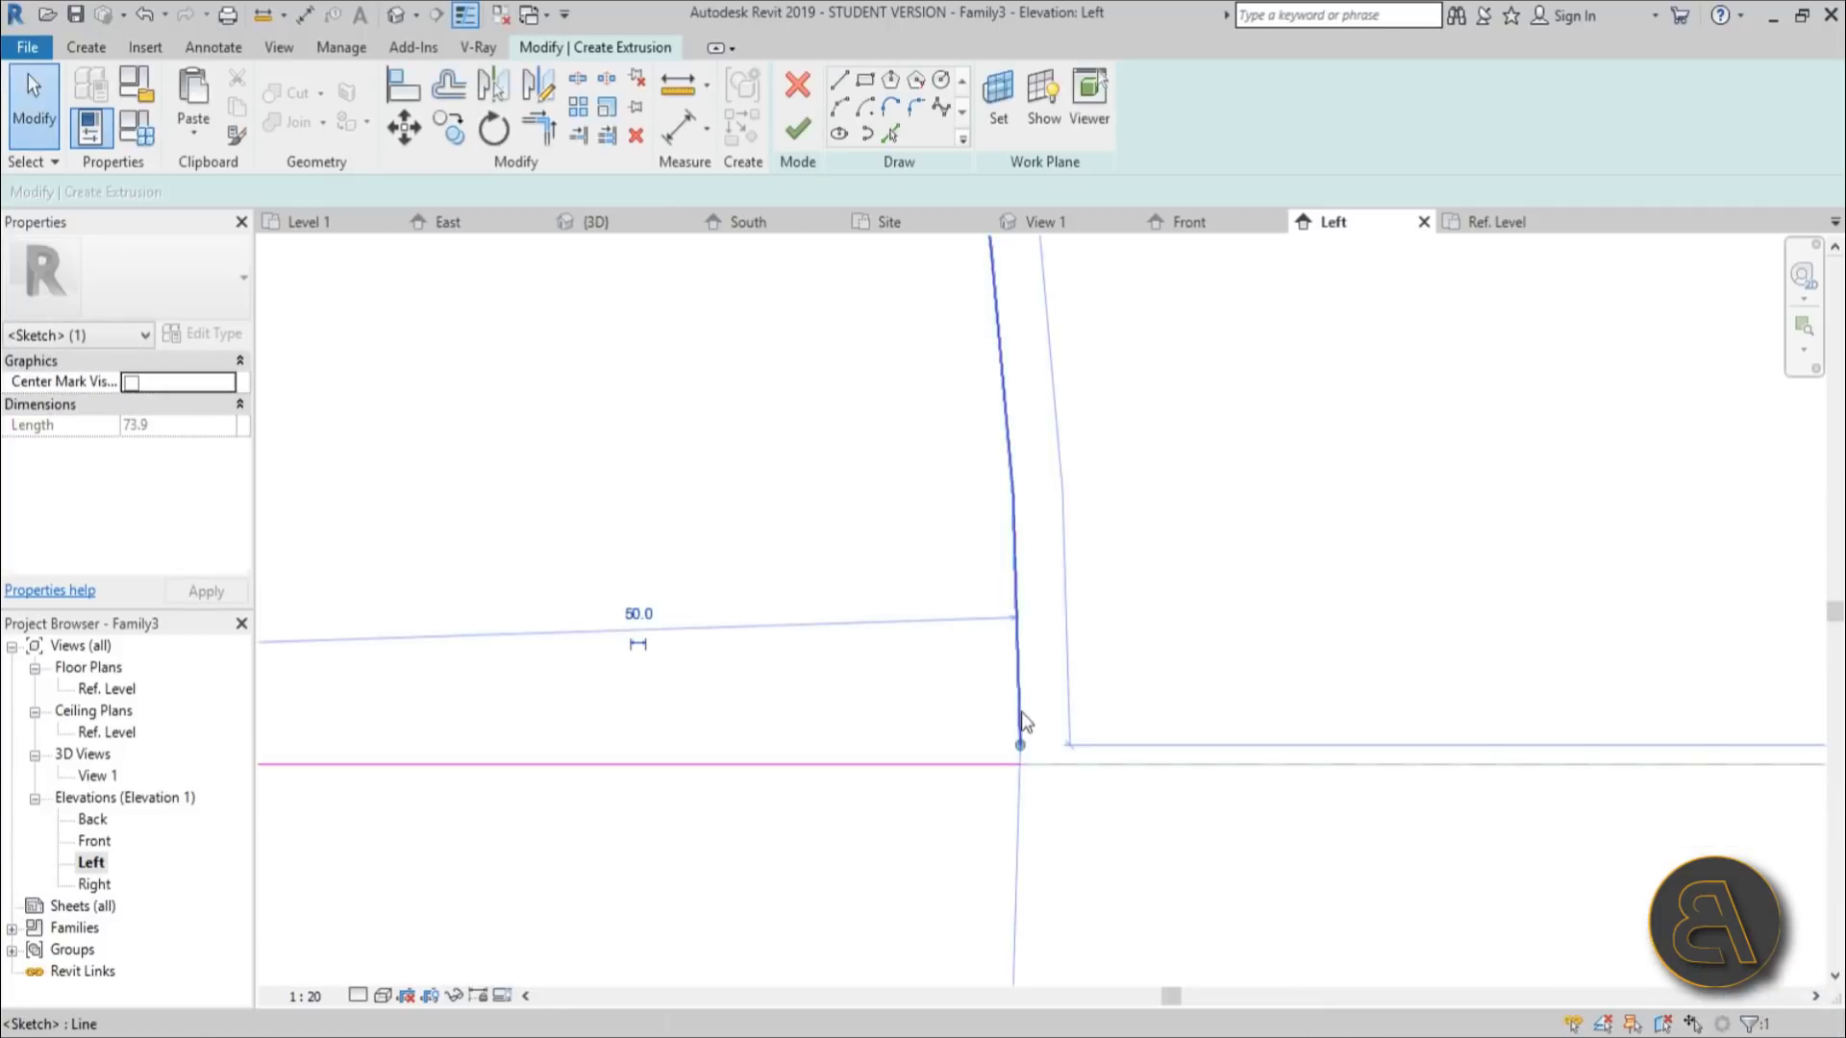
left_click_drag(1020, 740, 983, 540)
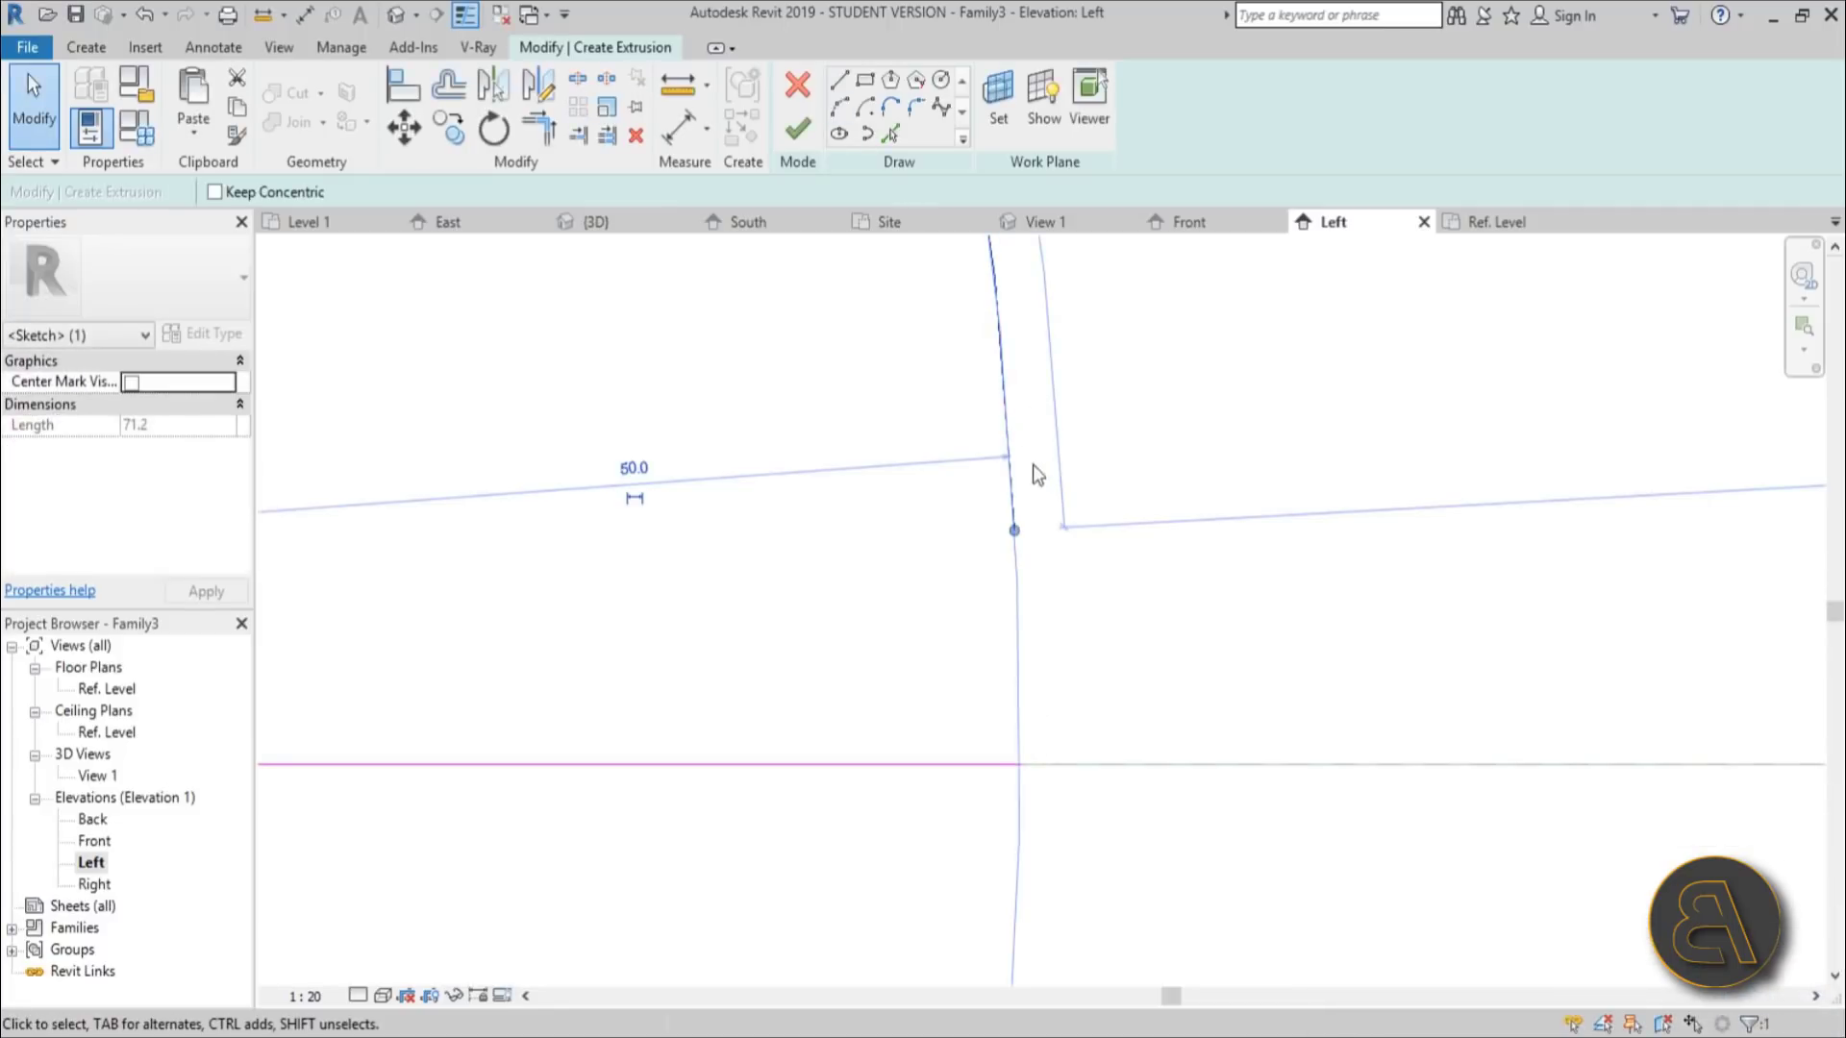
left_click(839, 80)
left_click(1014, 530)
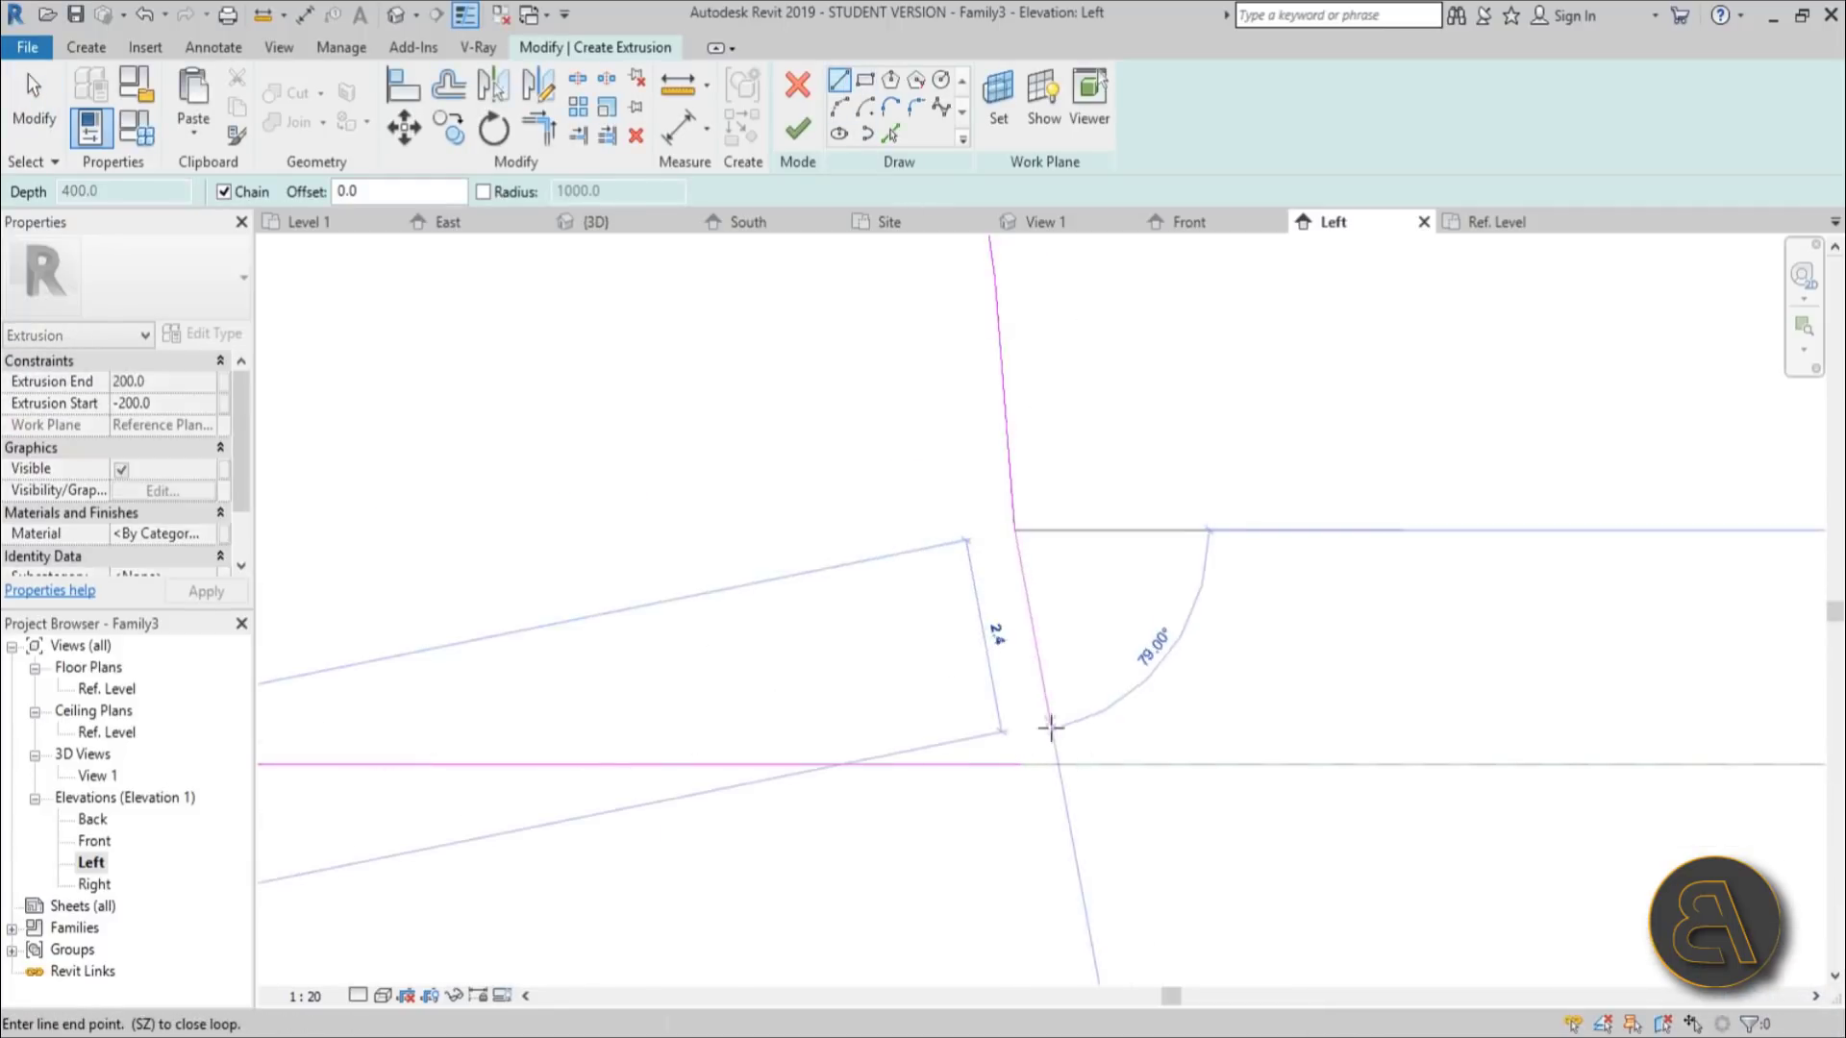
left_click(1019, 762)
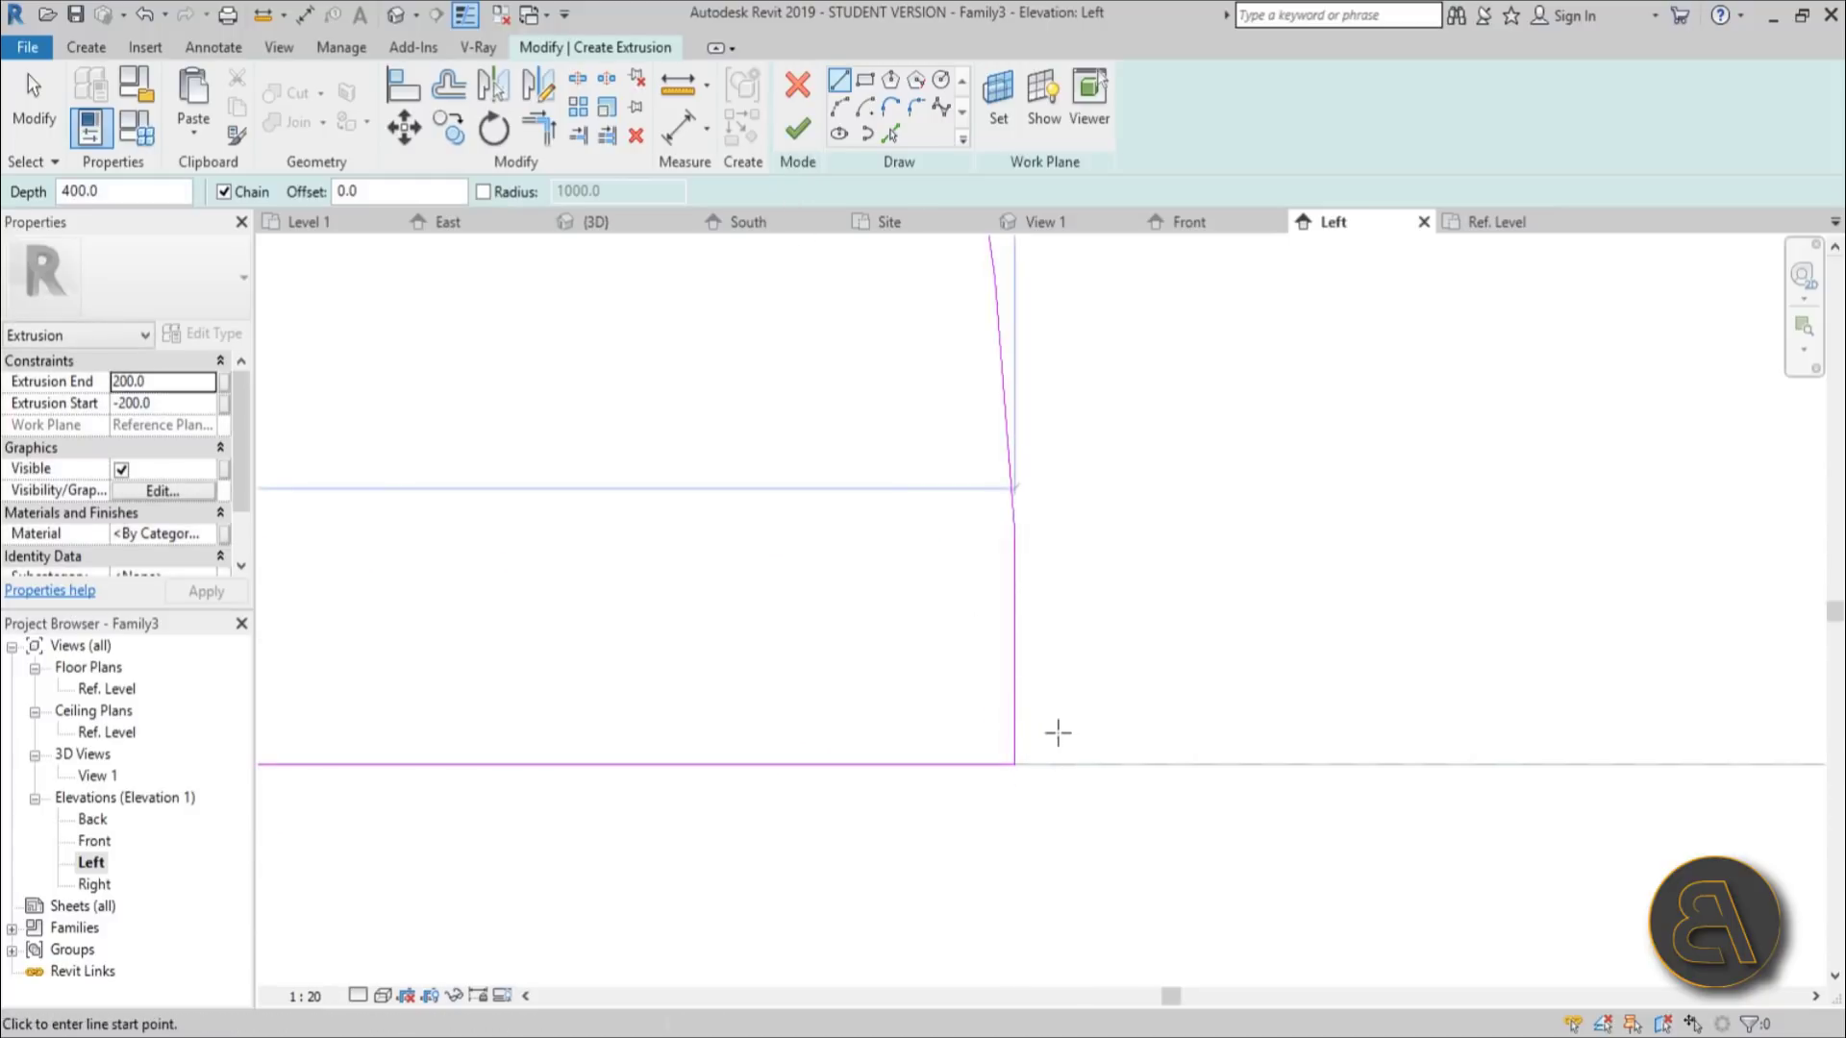
scroll(1057, 733, "up", 2)
key("Escape")
scroll(981, 832, "down", 3)
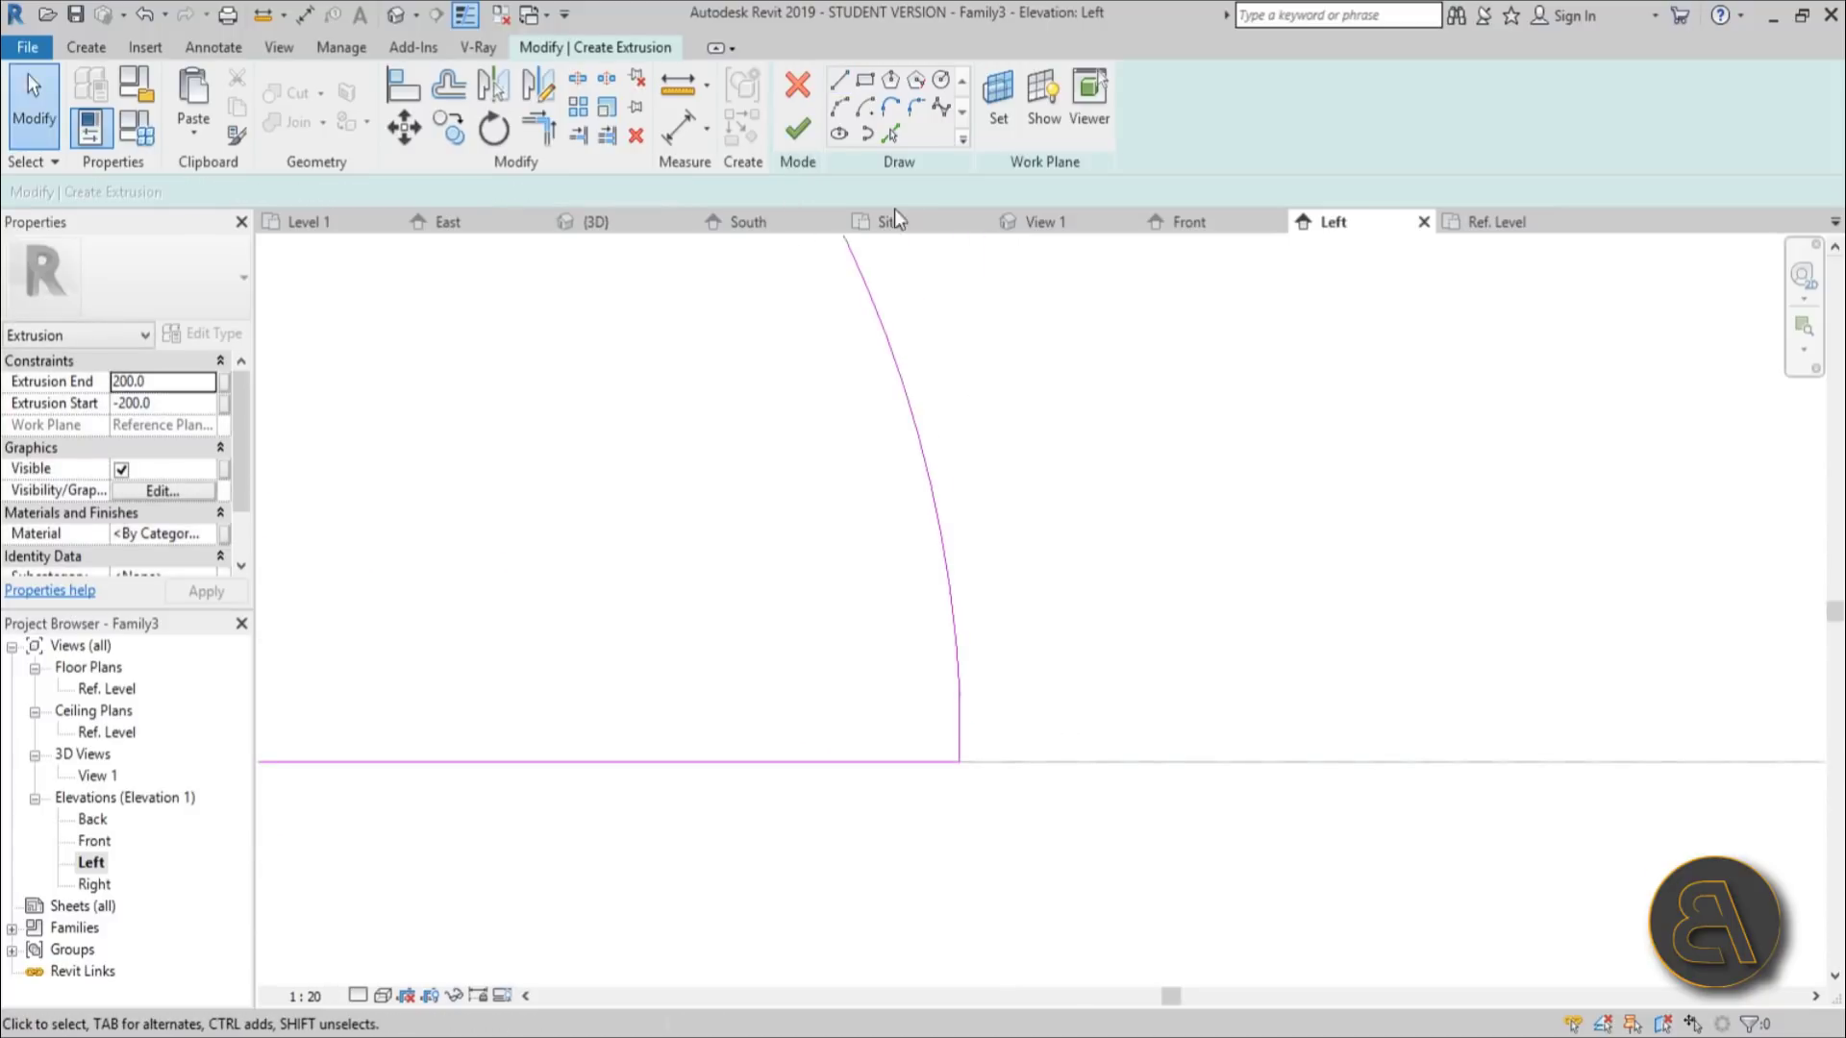
left_click(806, 139)
scroll(1175, 729, "down", 5)
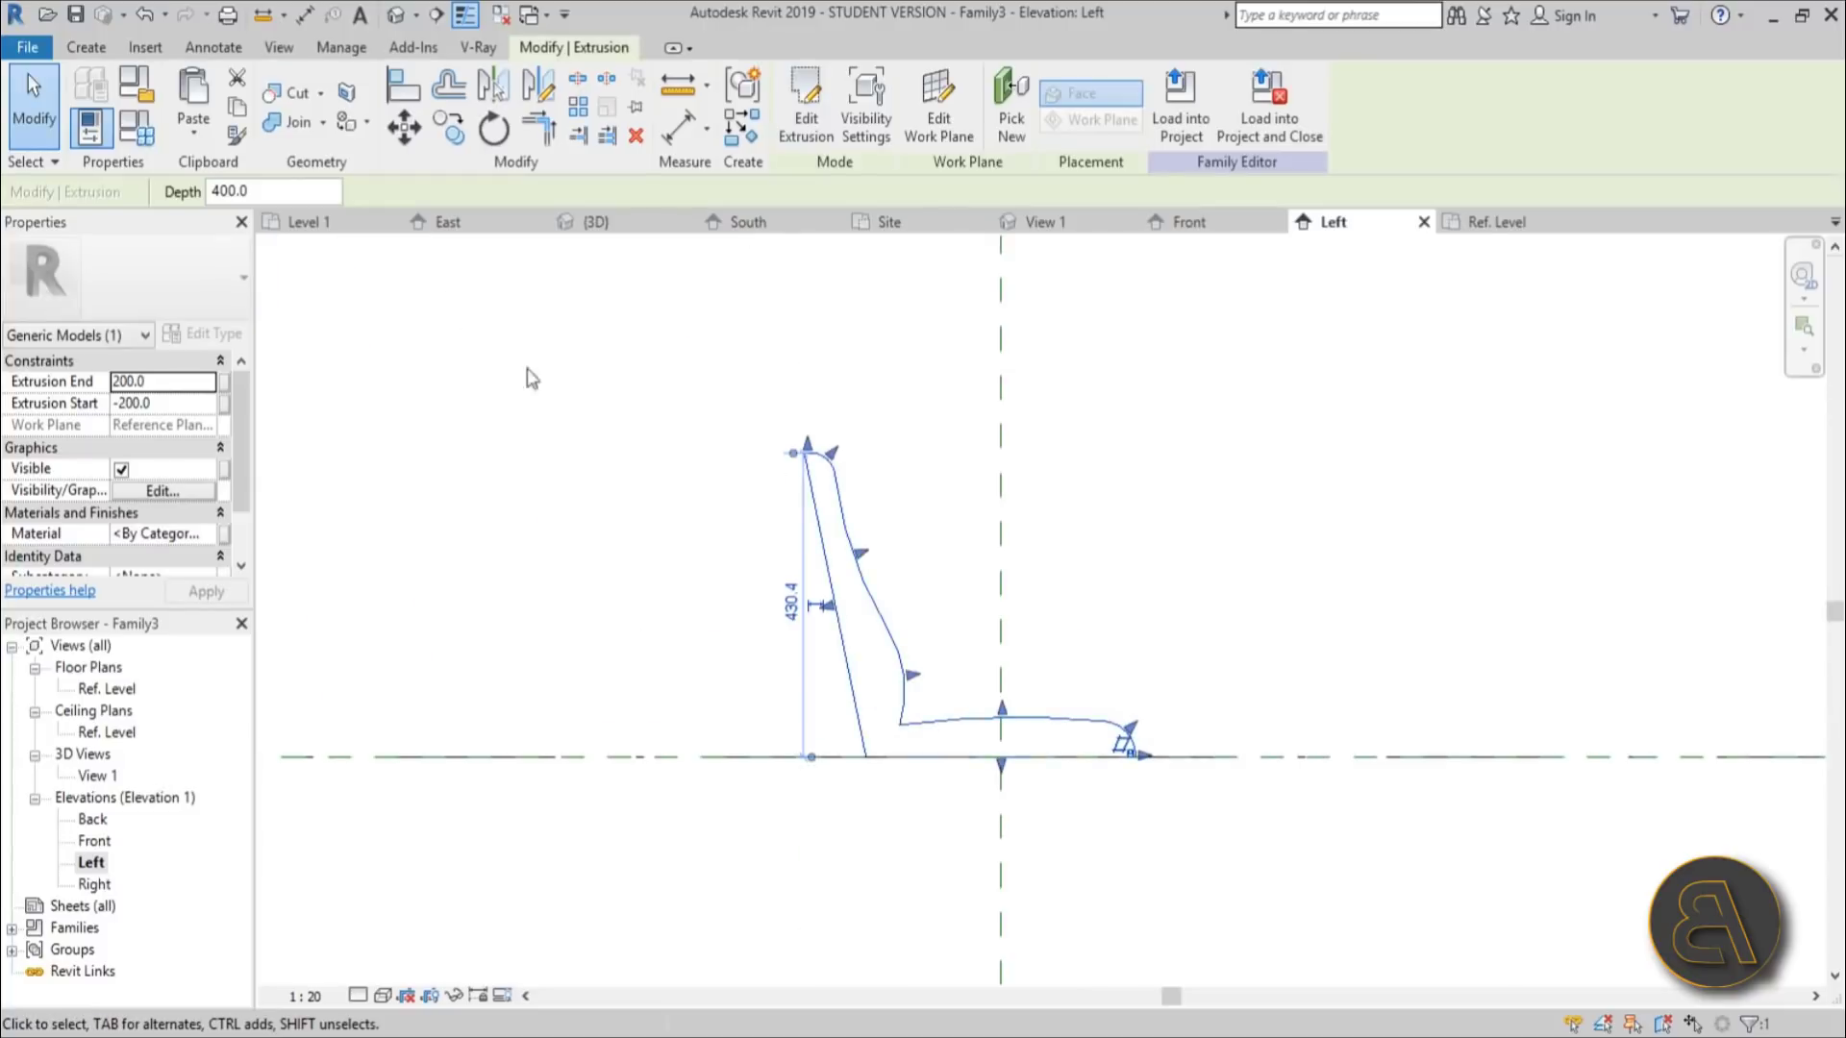
Step: Find a blue material and assign Laminate, Blue, Matte from the AEC library to the seat extrusion
left_click(205, 536)
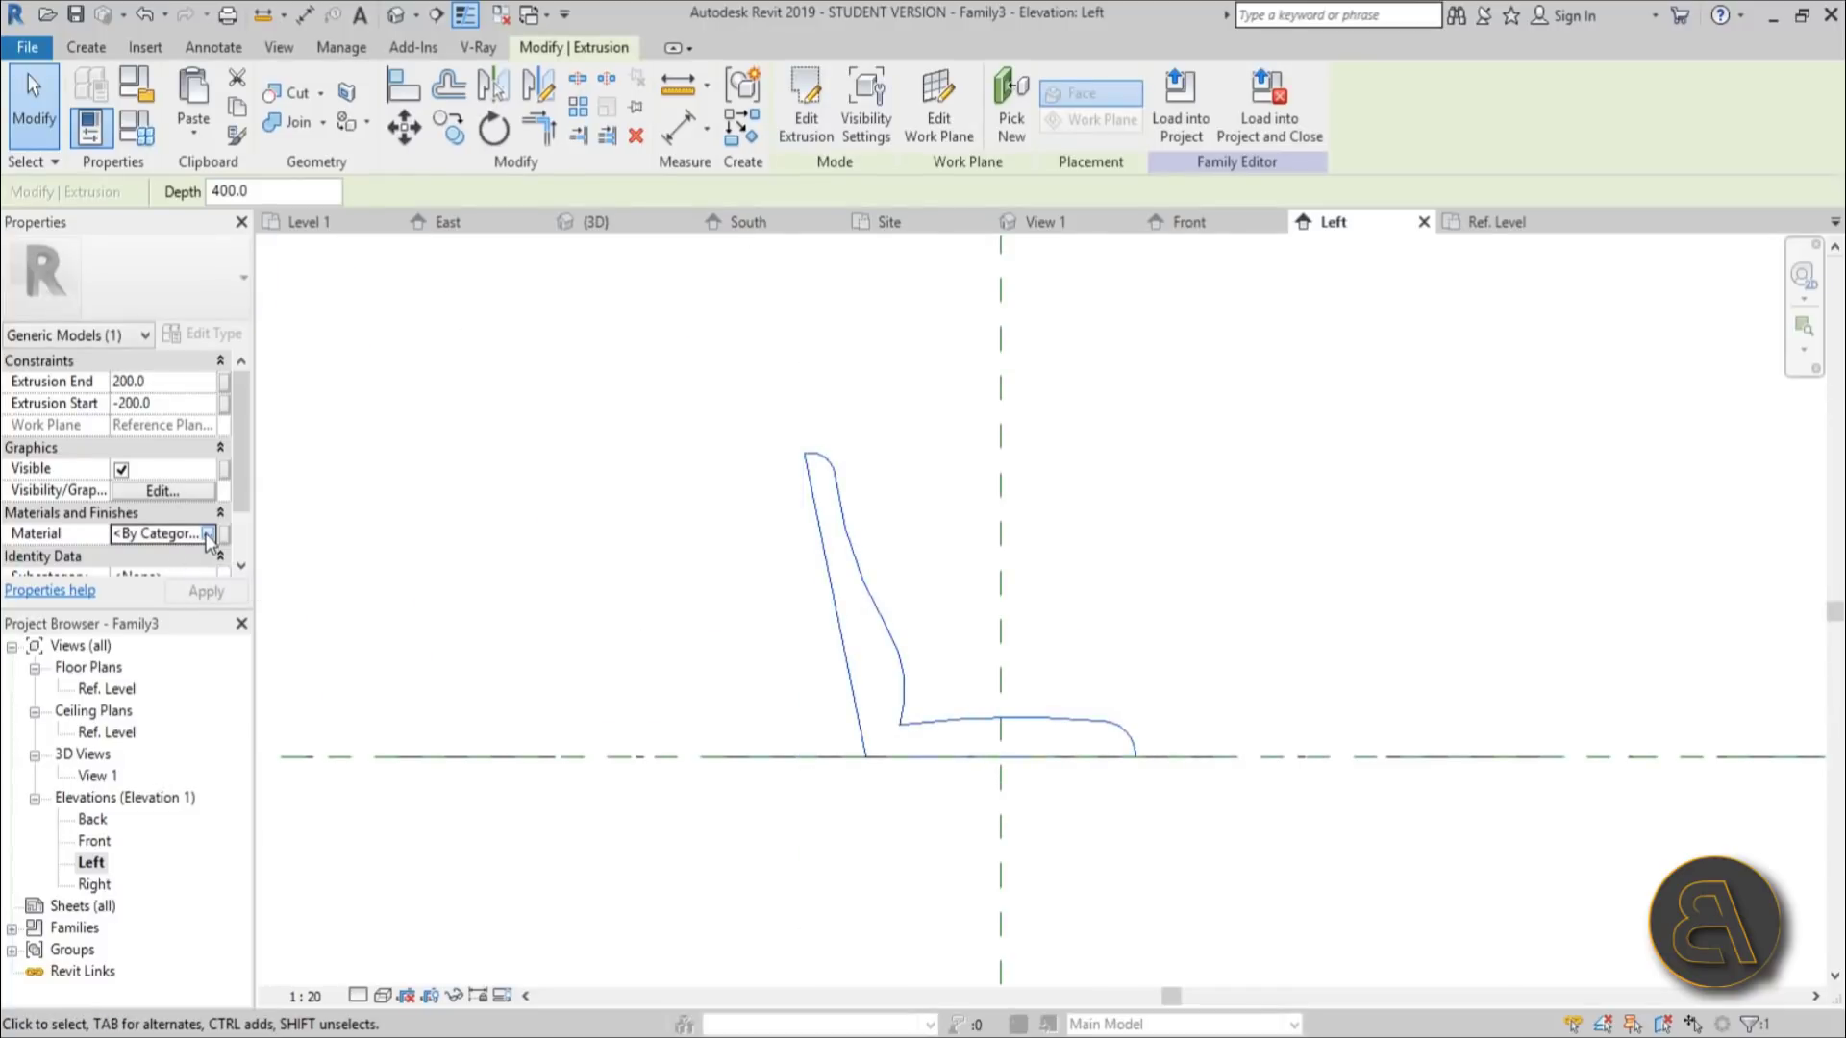
left_click(204, 533)
left_click(407, 69)
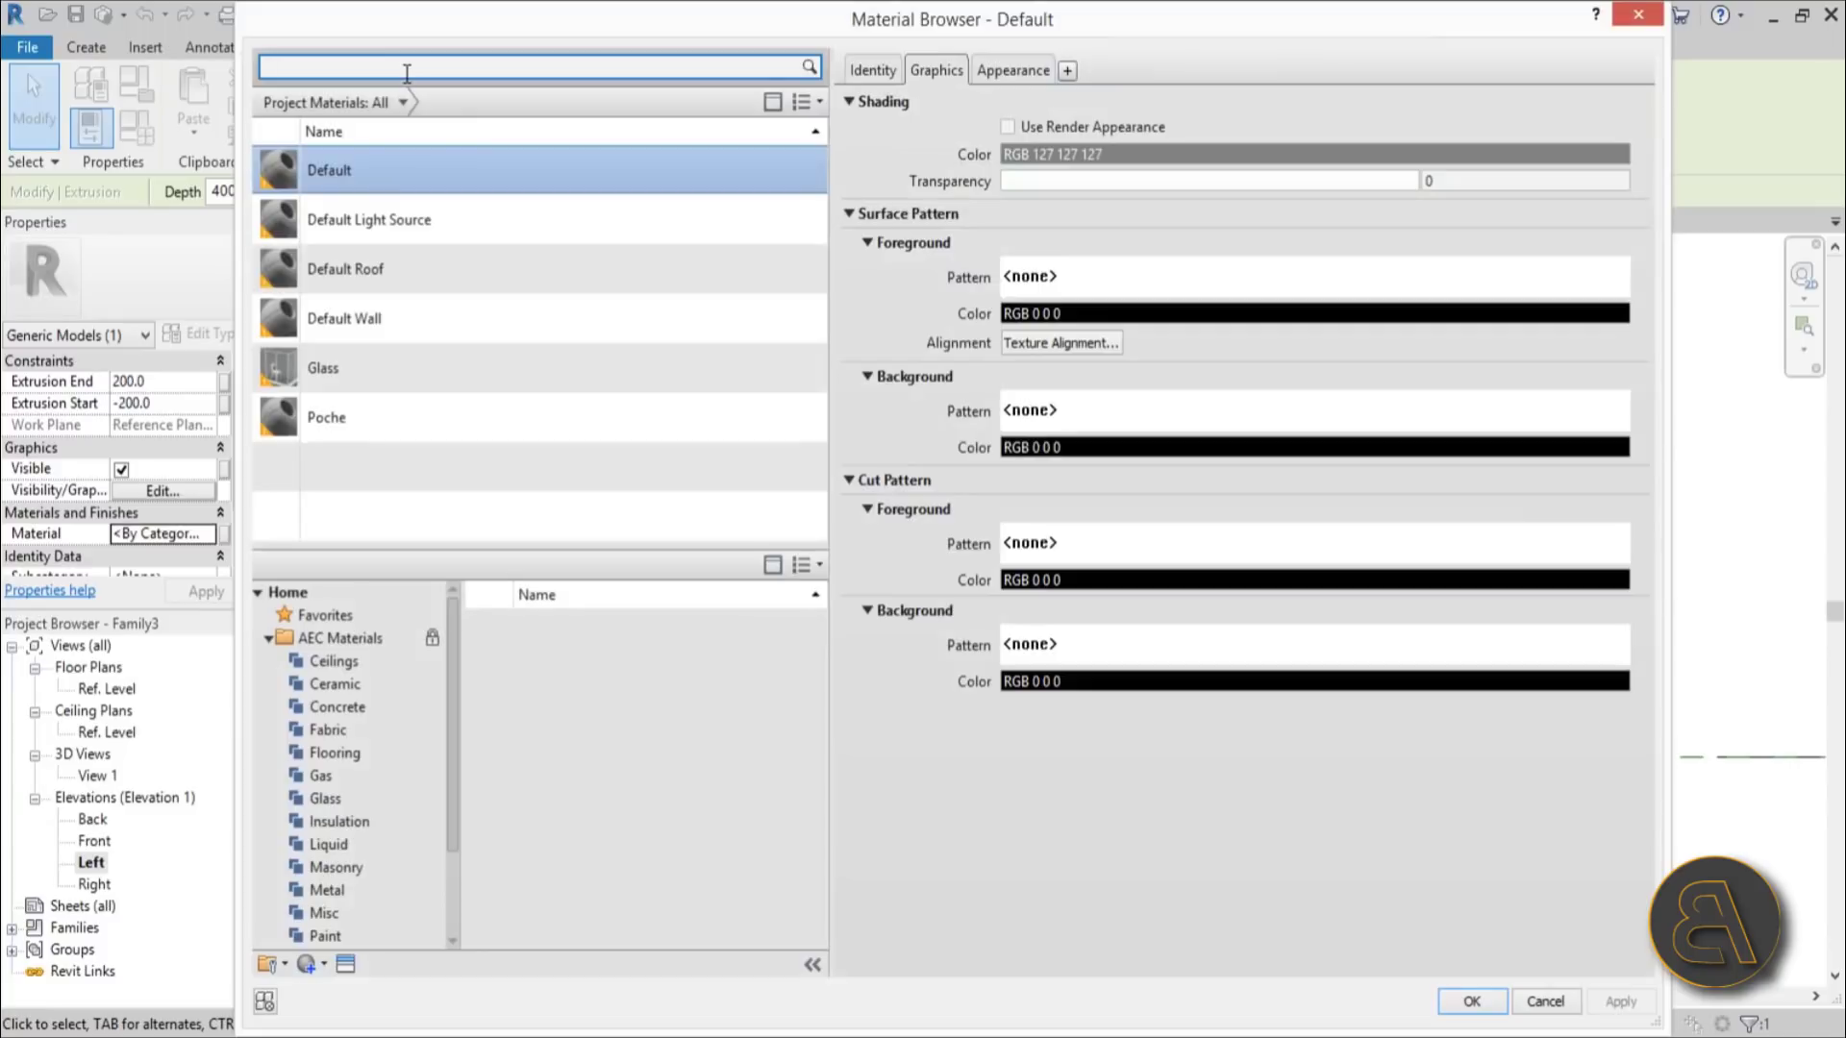
type("blue")
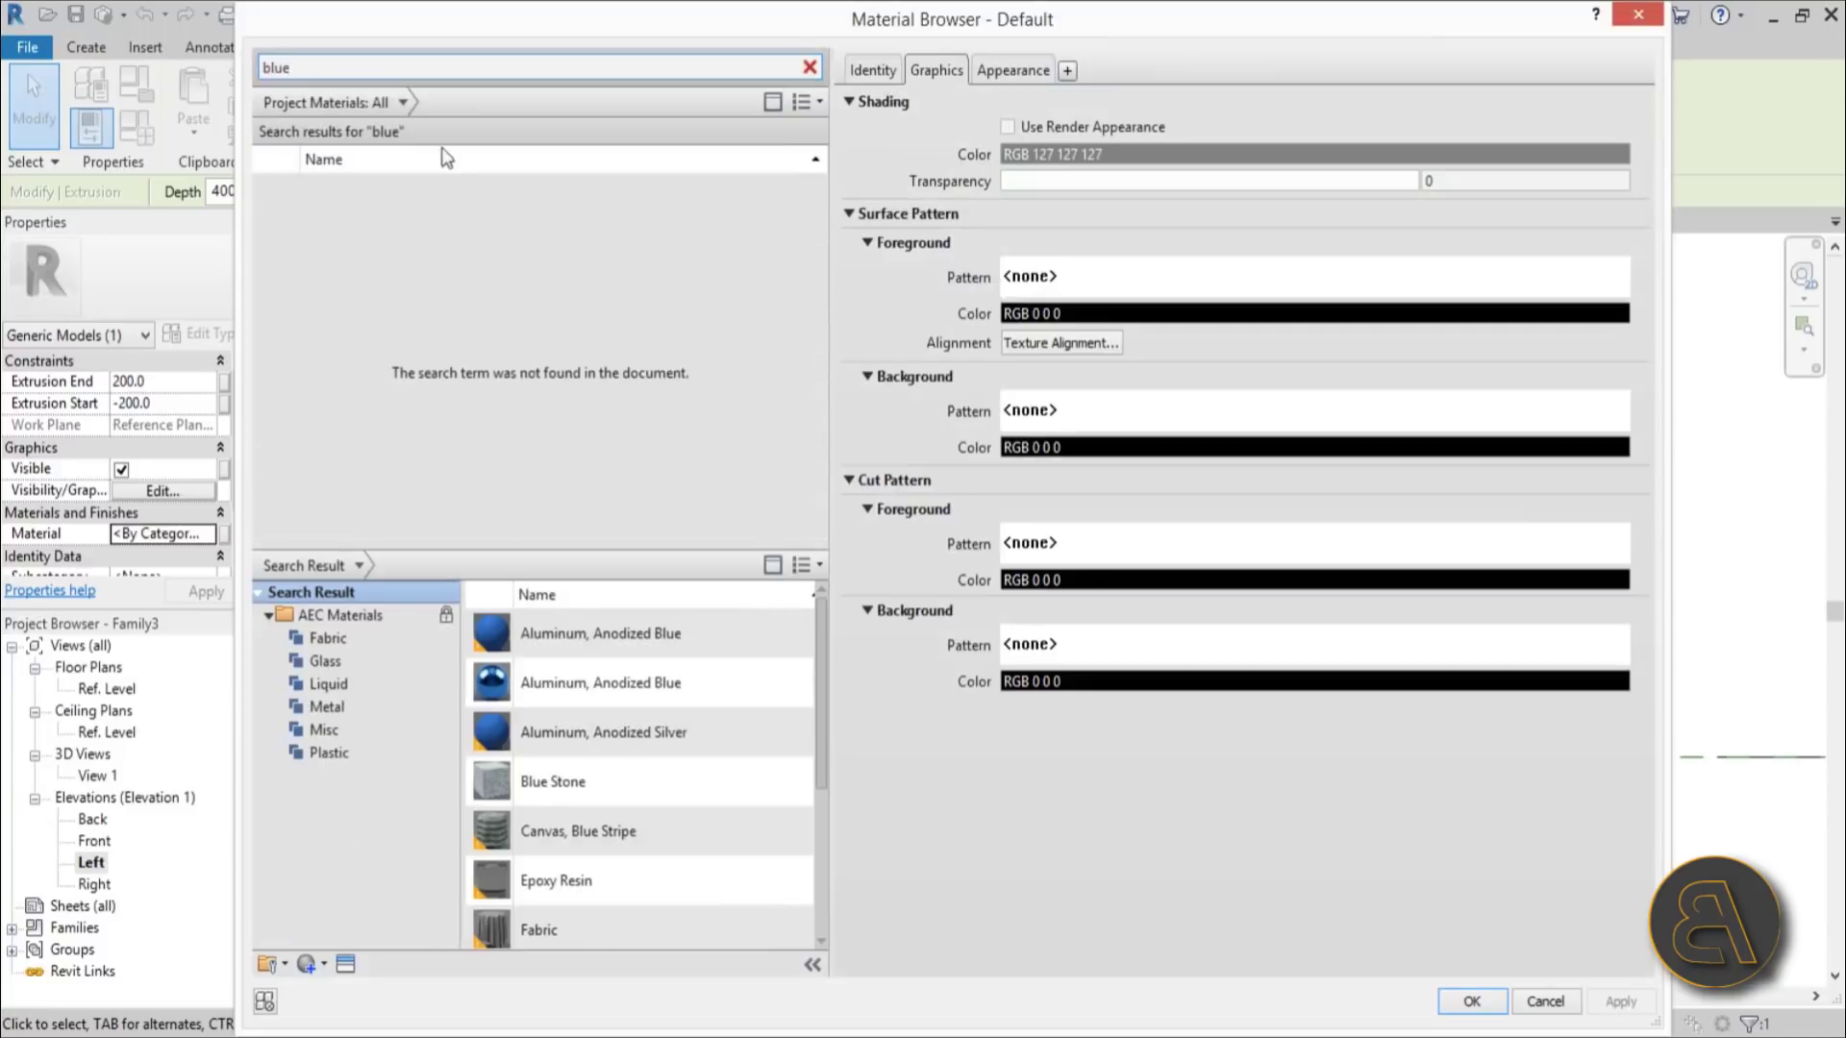
scroll(695, 680, "down", 3)
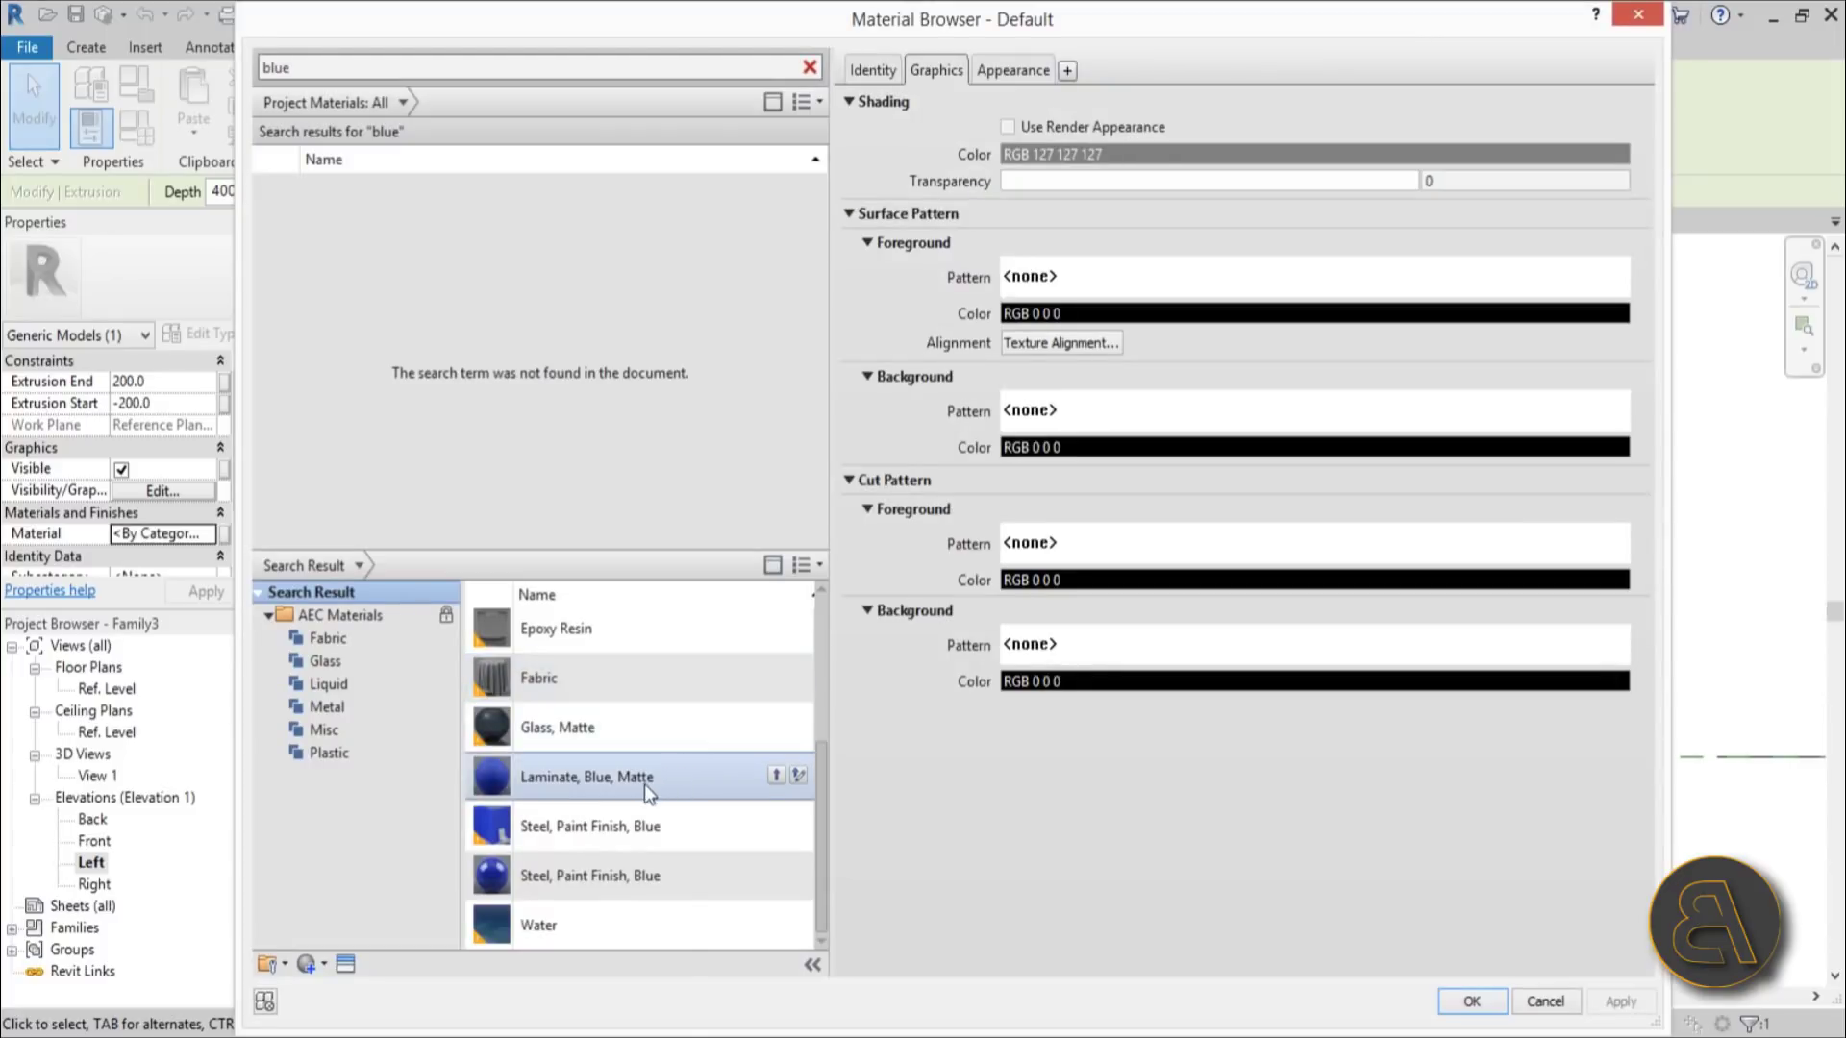
left_click(771, 781)
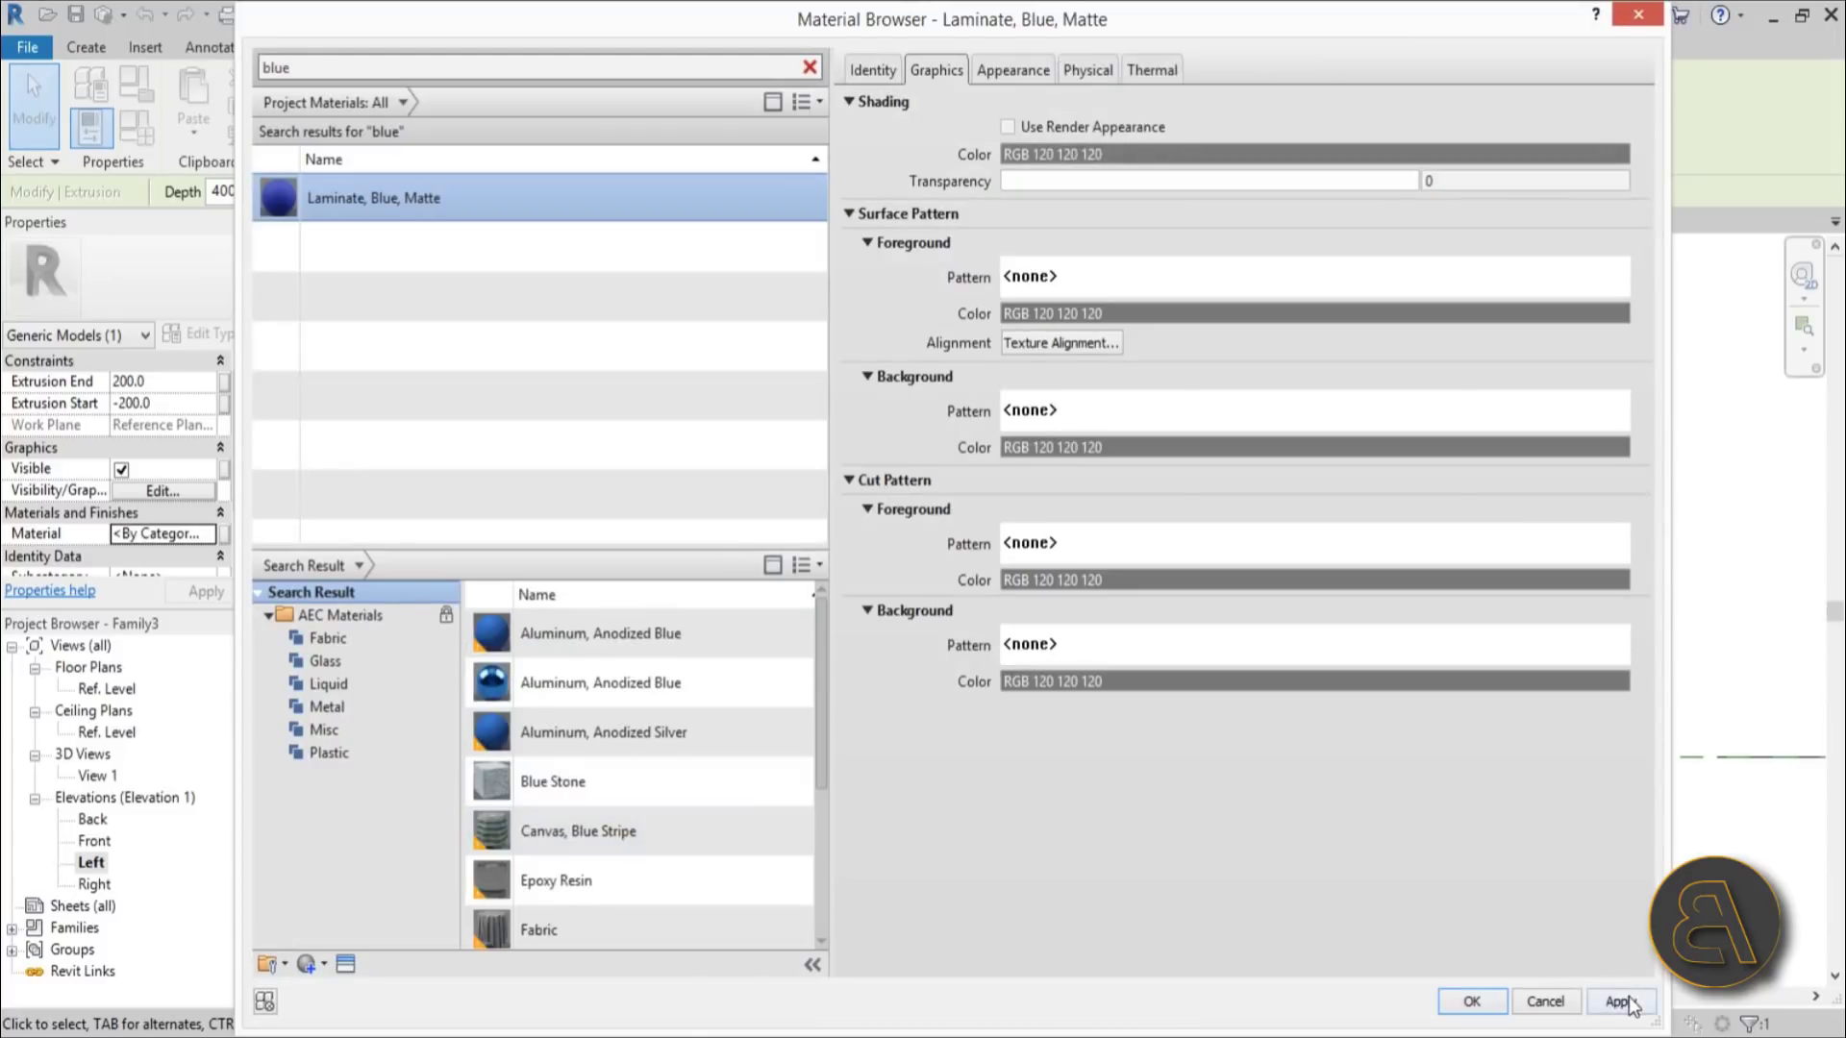
left_click(1472, 1001)
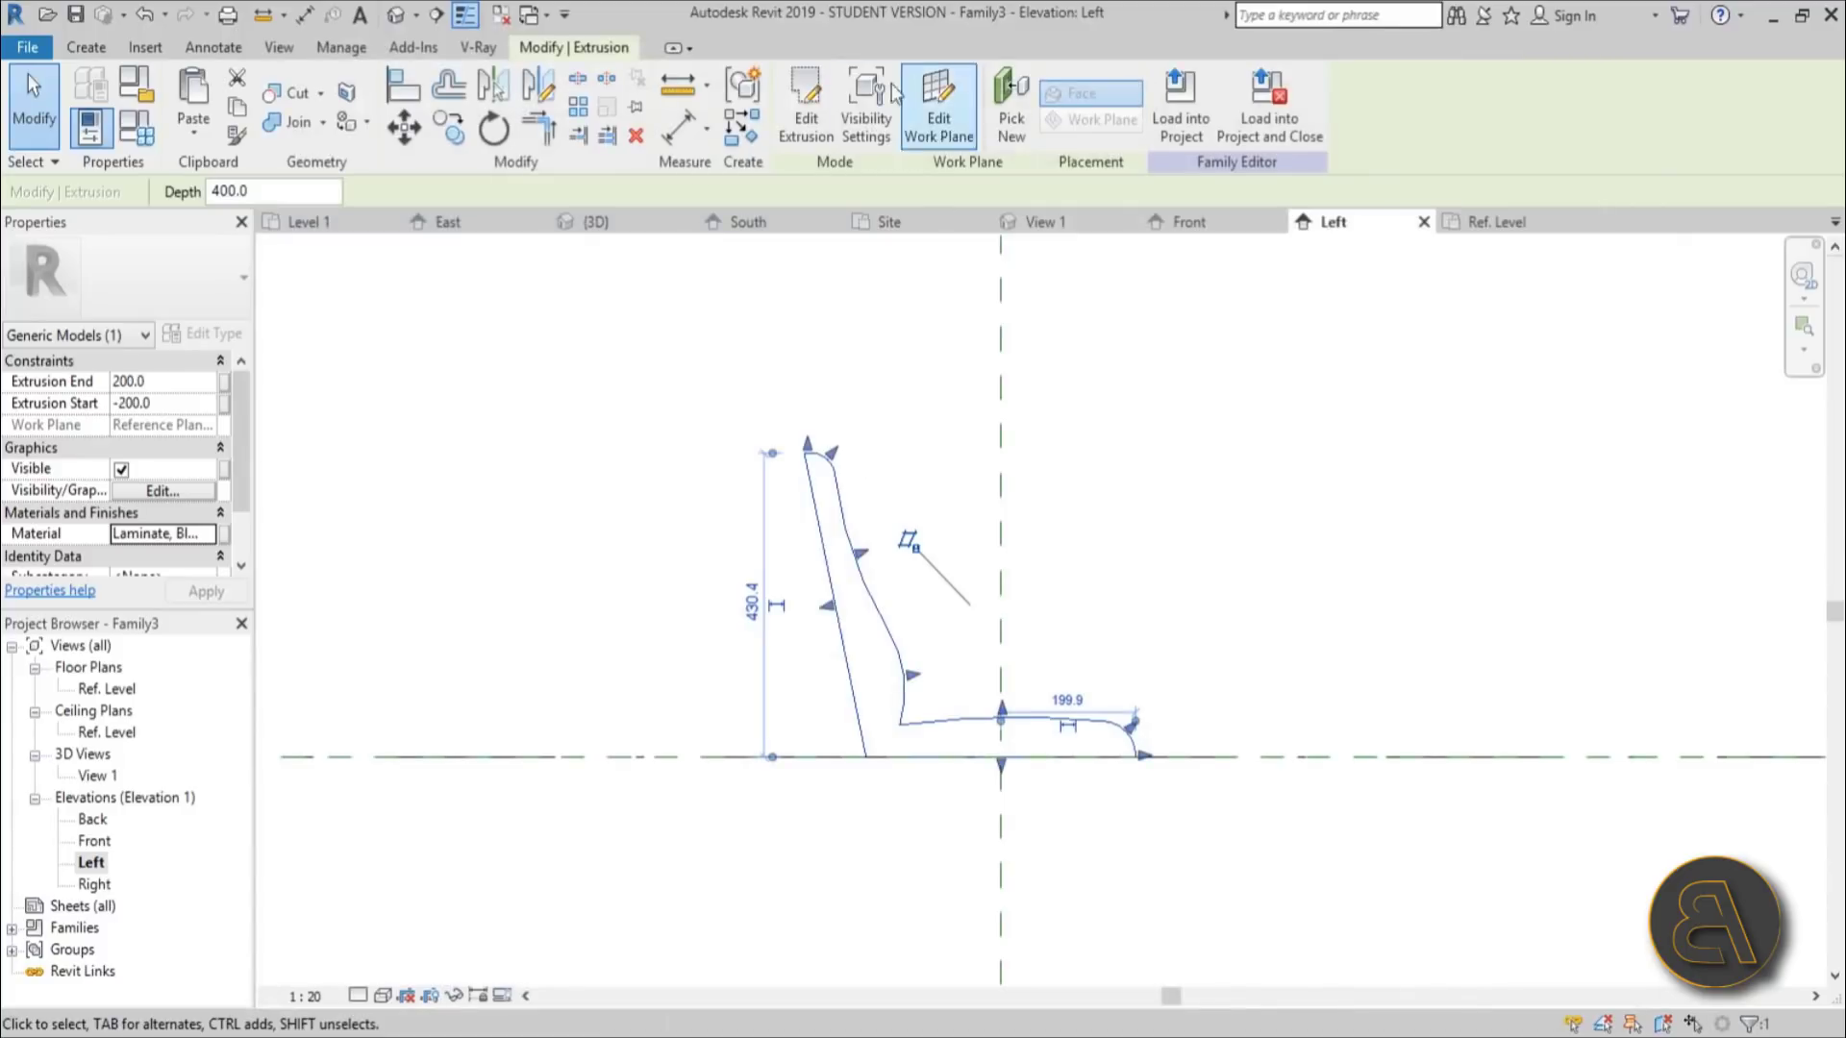
key("Escape")
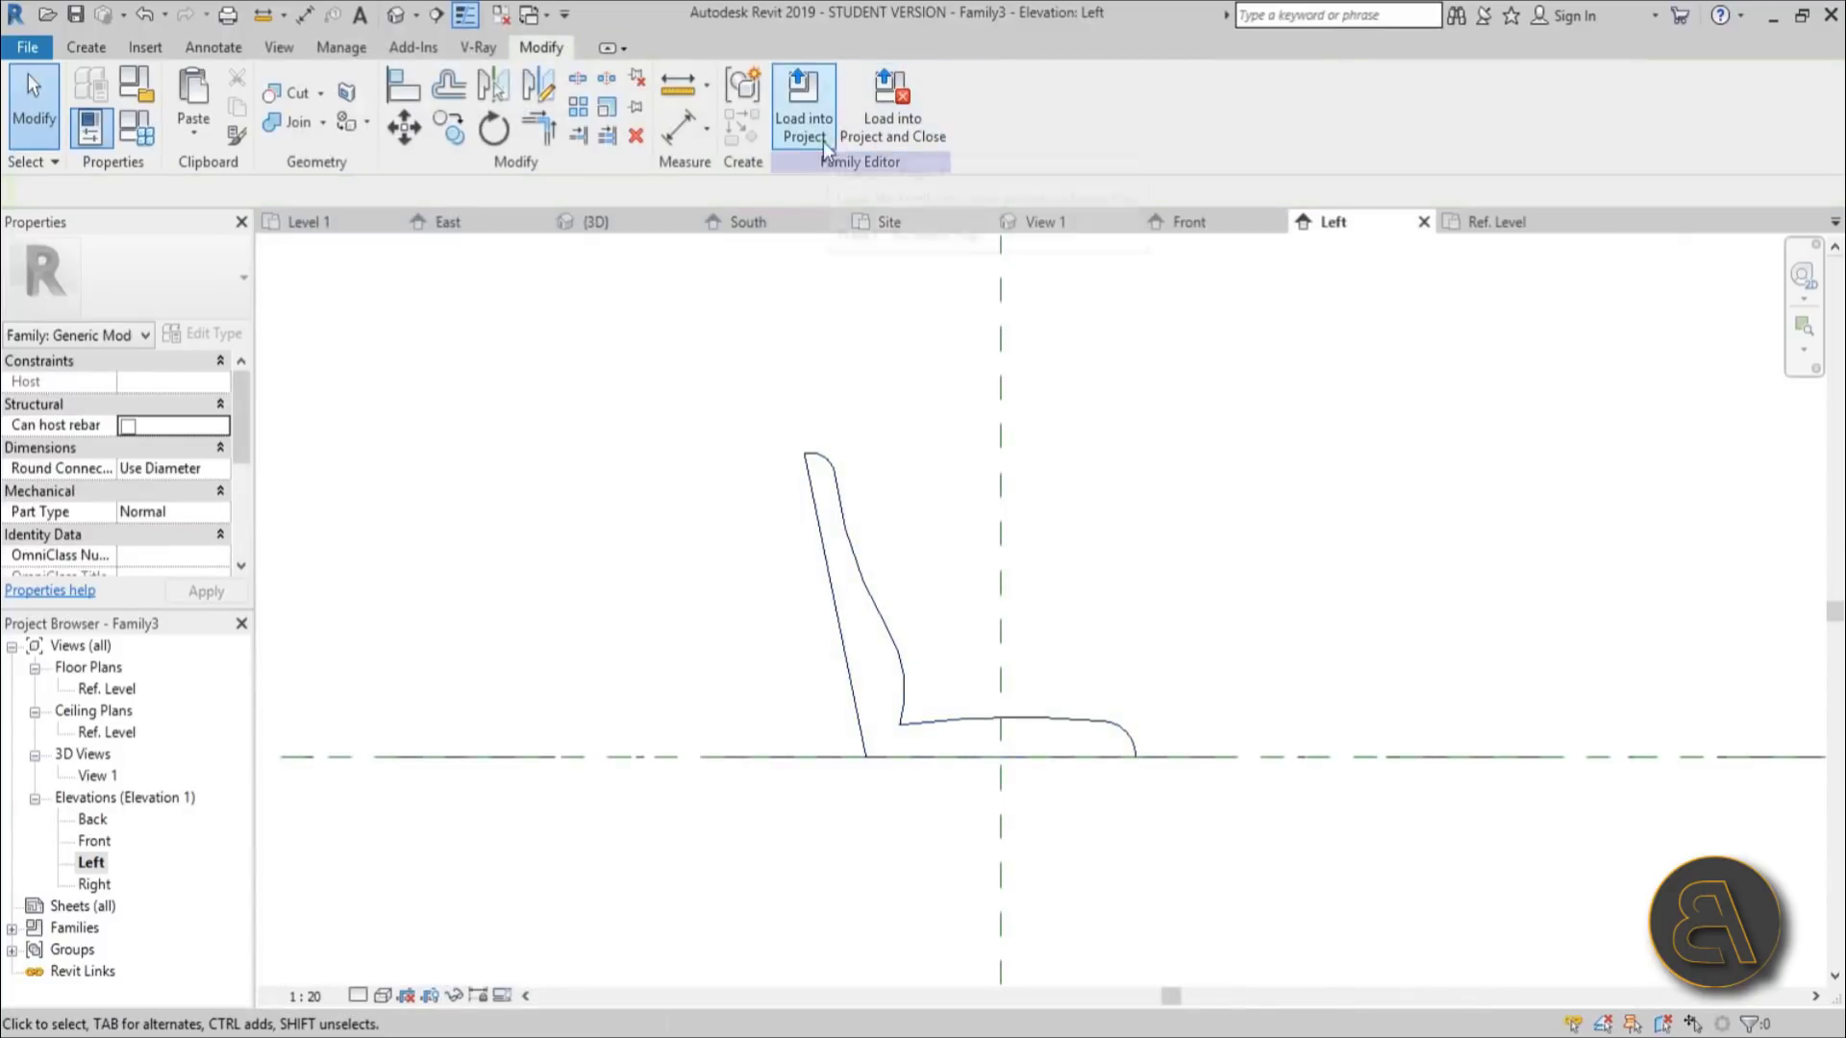
Step: Check the seat in a 3D view and load the family into the stadium project
left_click(395, 15)
middle_click_drag(1083, 585, 1485, 524, "shift")
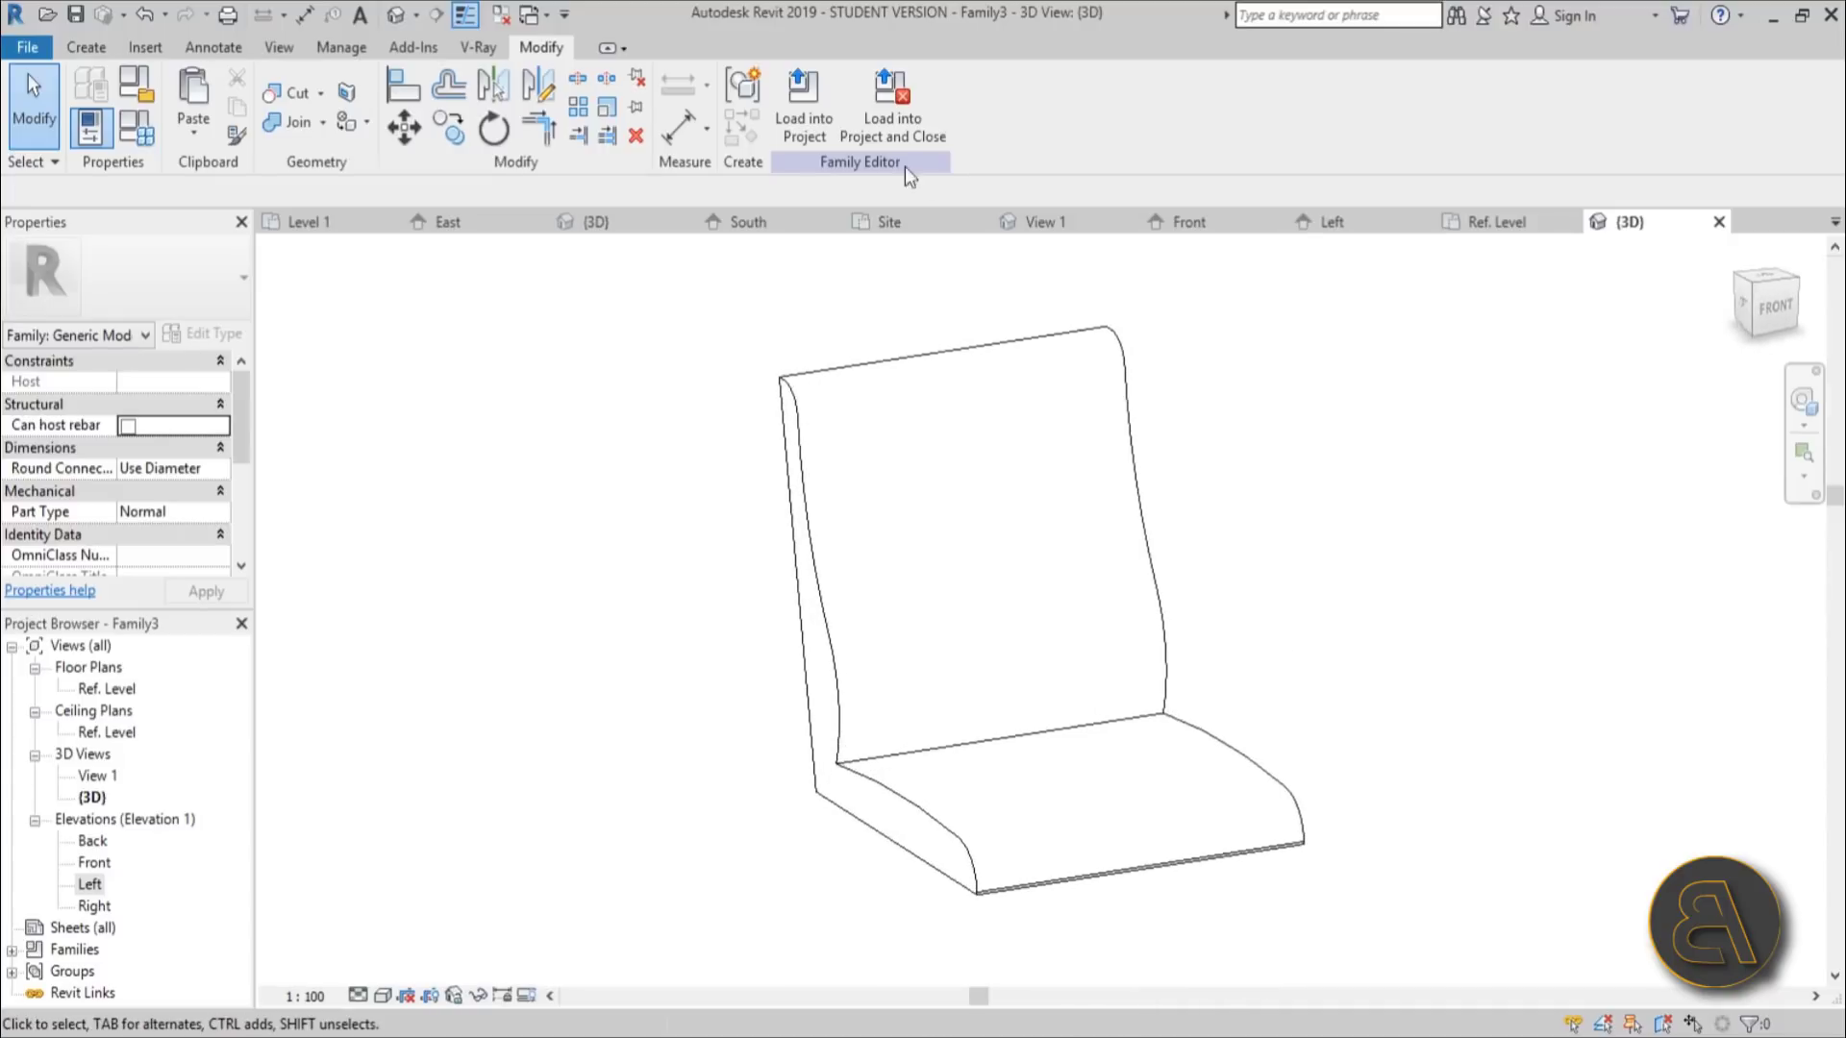
left_click(804, 125)
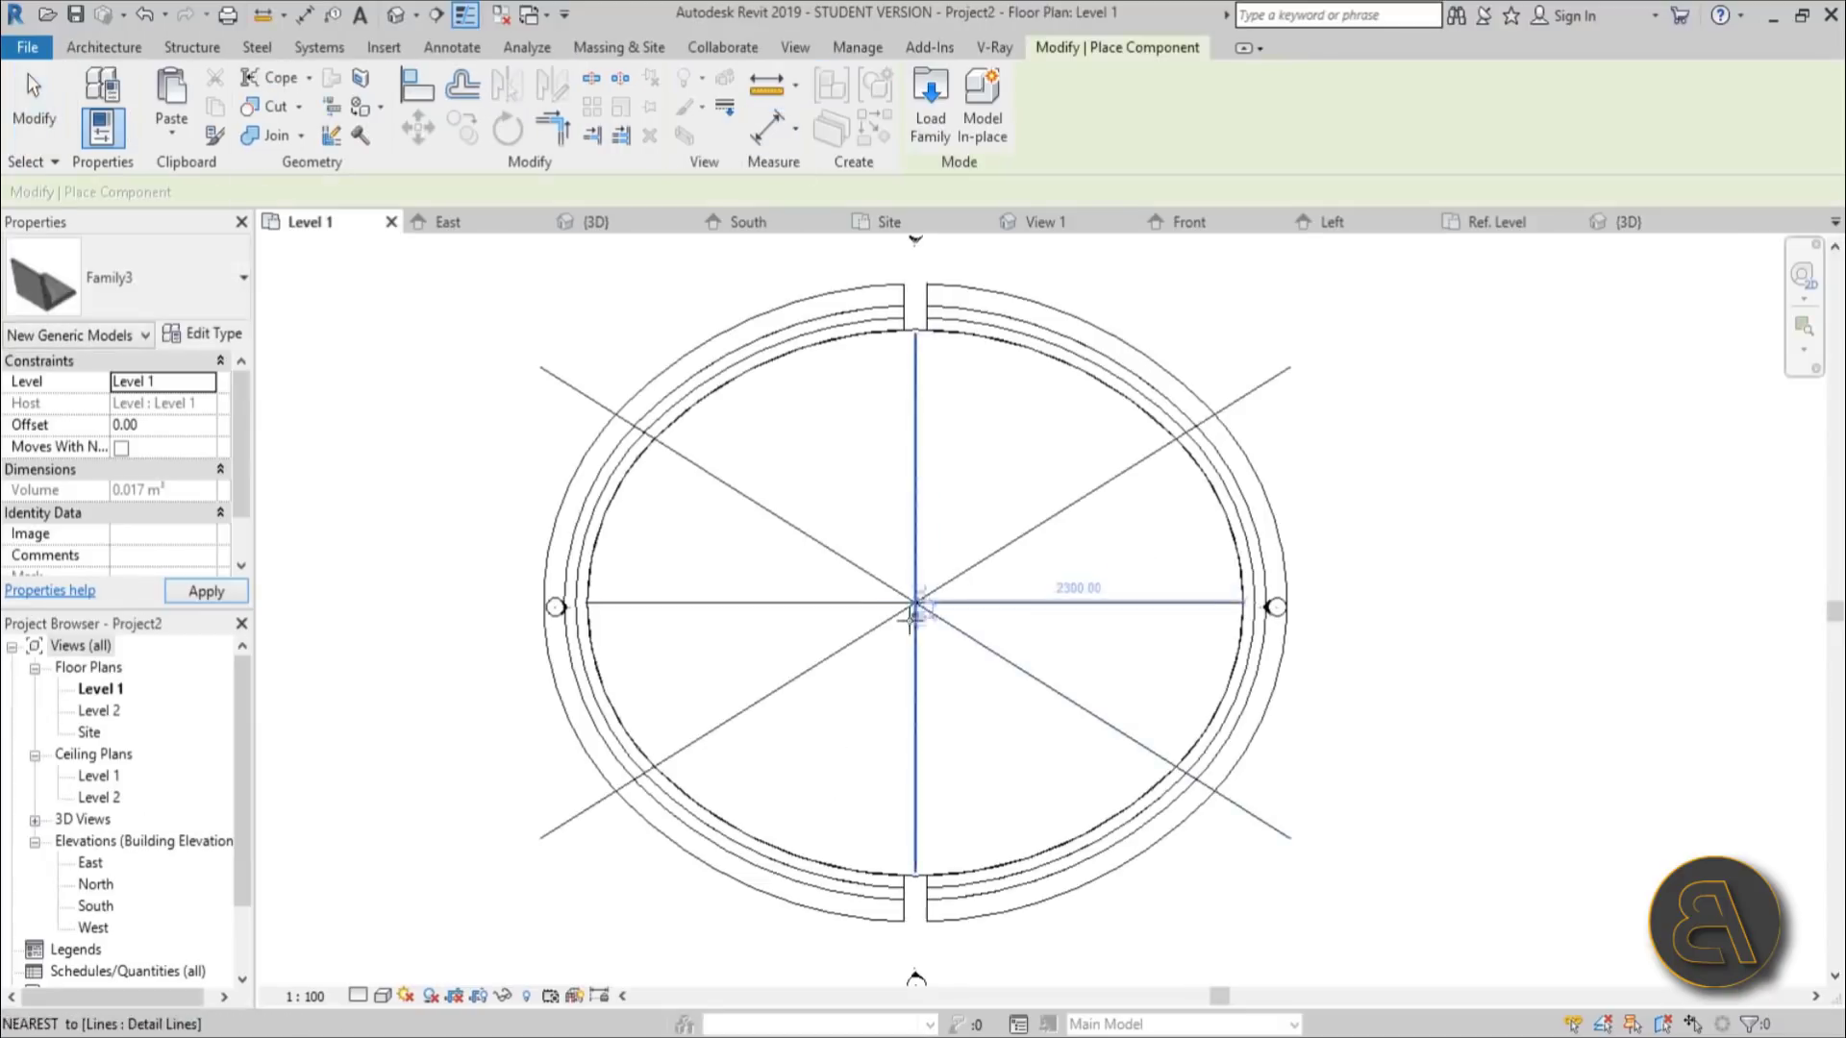
Step: Open the project's Site floor plan, where all seating rows are shown
scroll(543, 426, "up", 5)
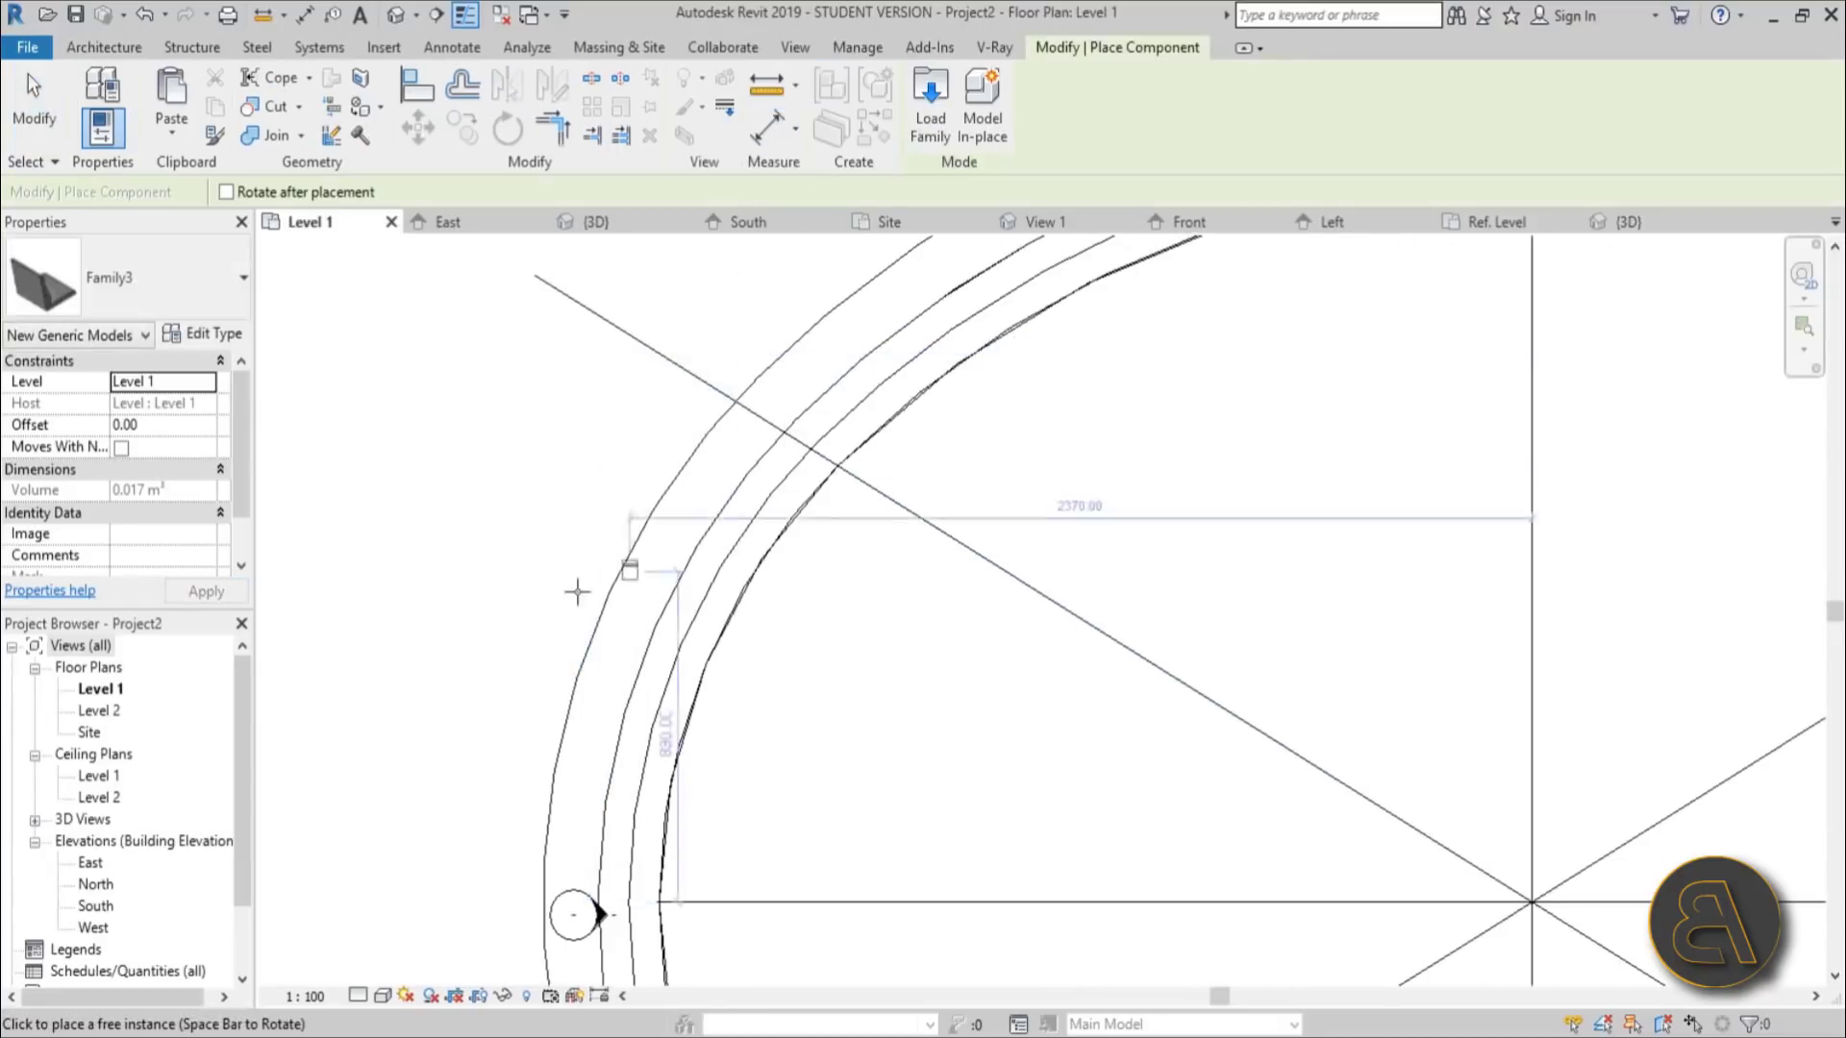
double_click(89, 733)
scroll(654, 471, "up", 4)
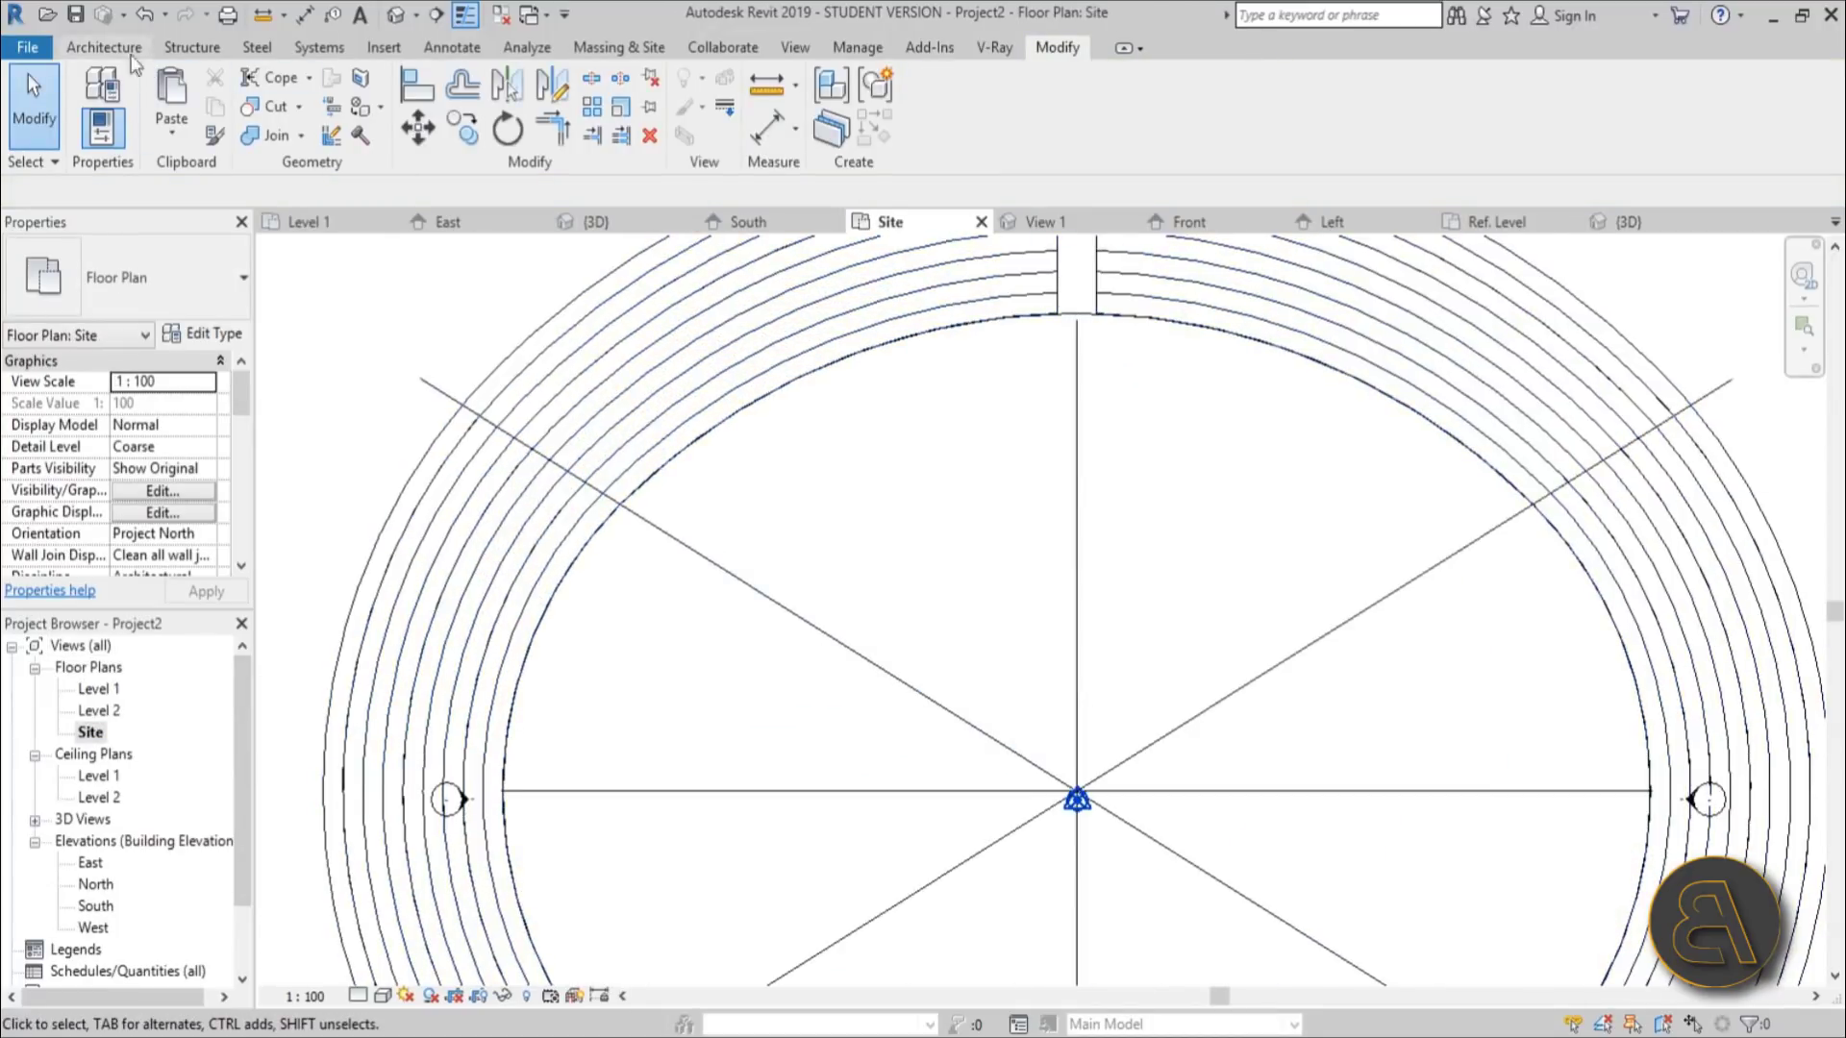
left_click(143, 54)
left_click(256, 96)
scroll(600, 507, "up", 4)
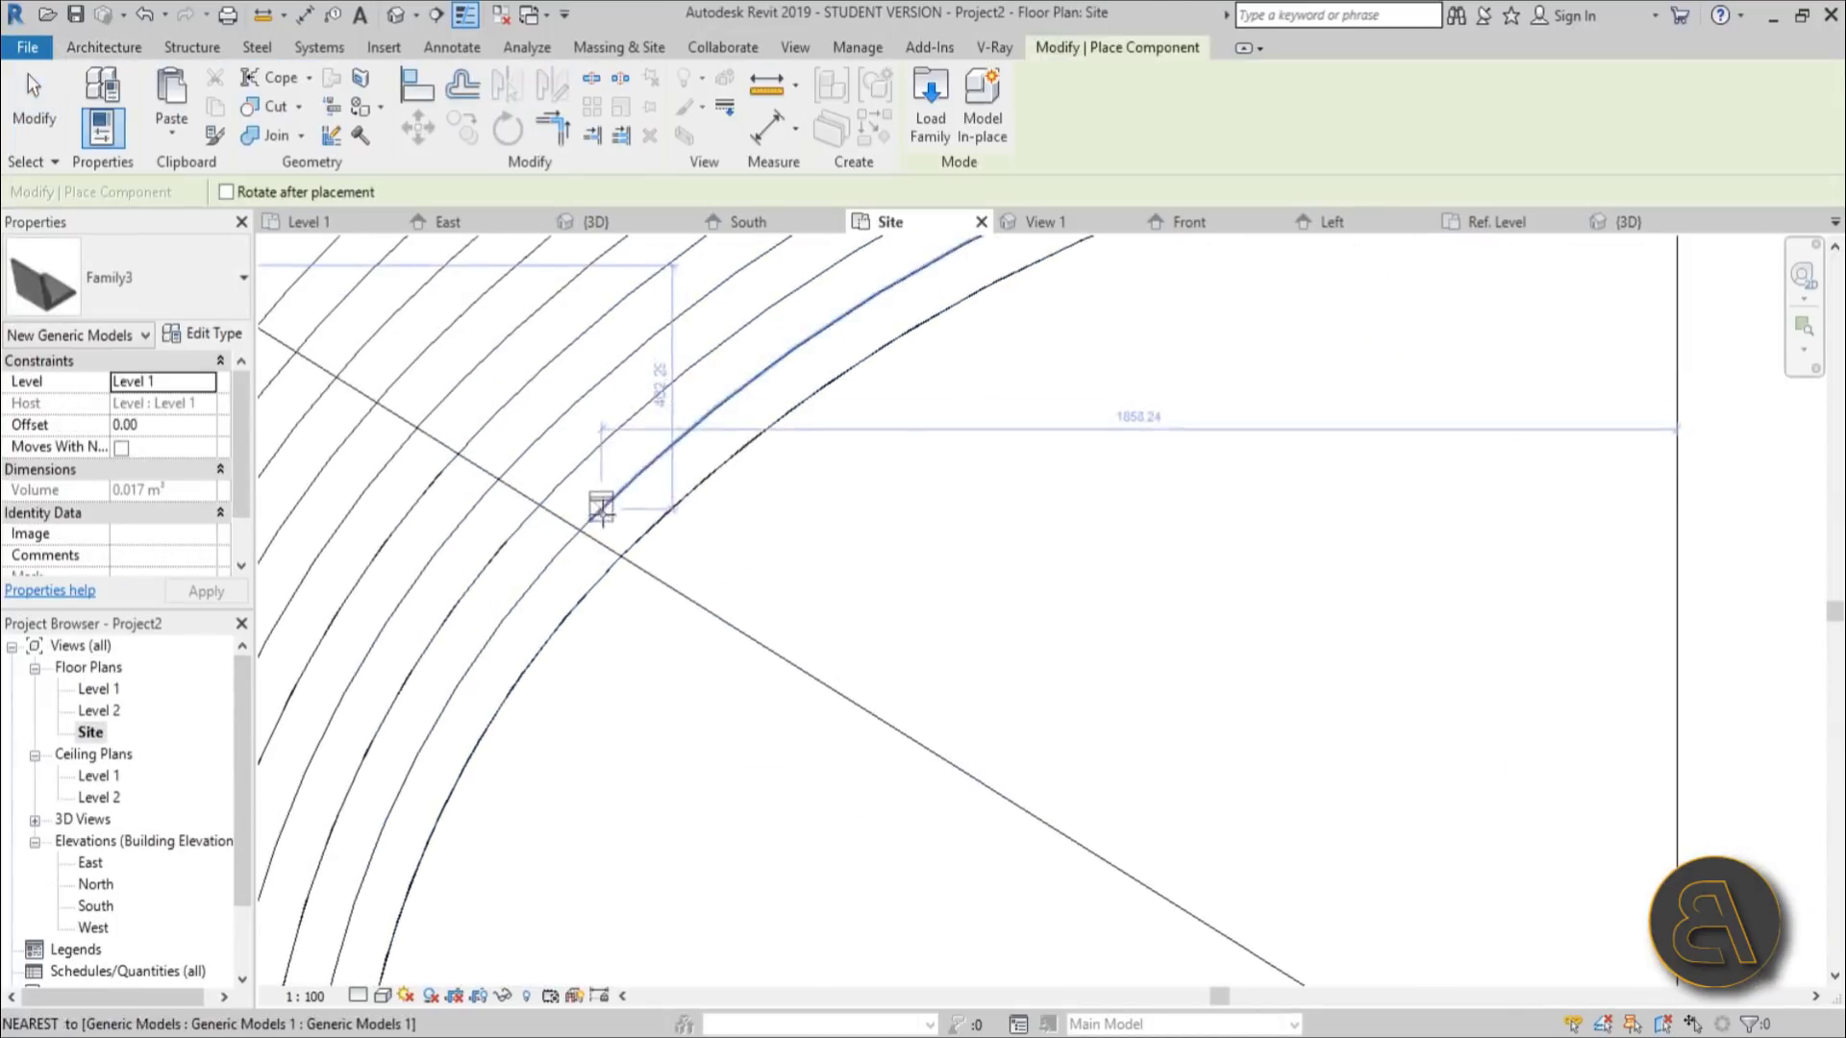
scroll(769, 548, "down", 5)
scroll(716, 473, "up", 6)
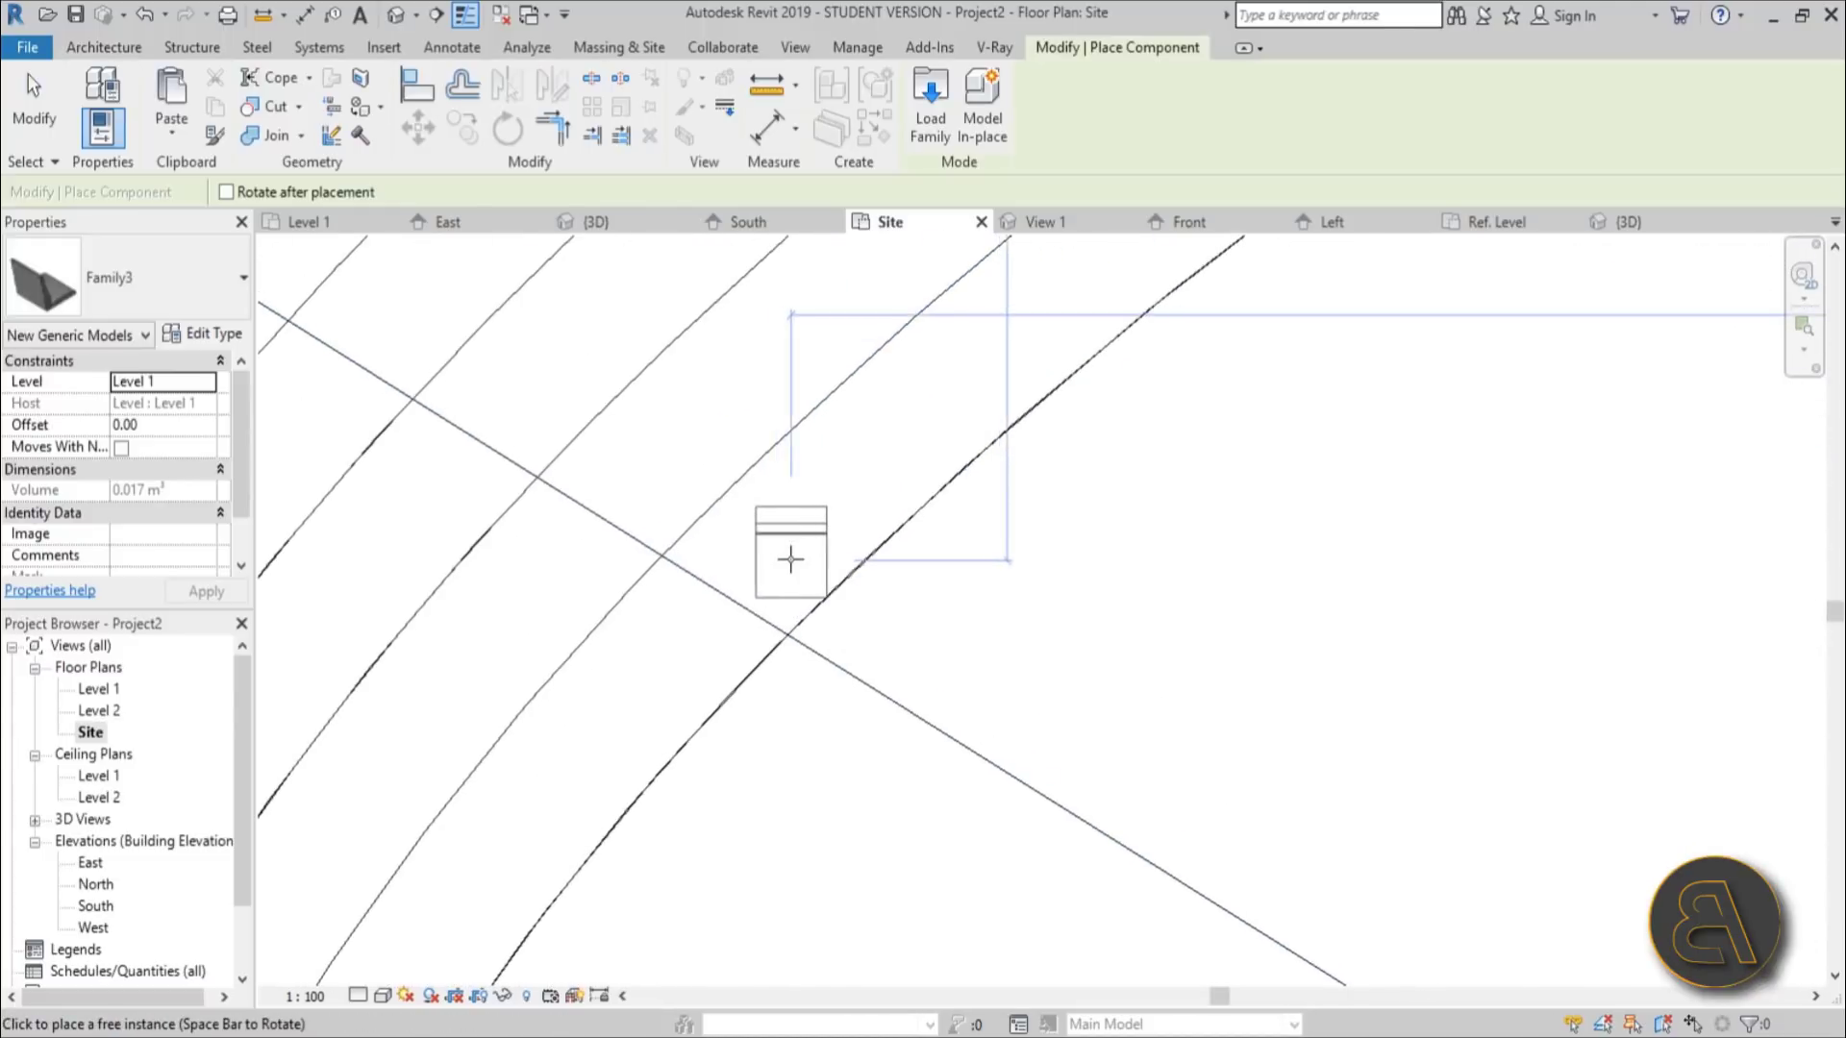
scroll(769, 558, "down", 2)
scroll(751, 532, "down", 4)
scroll(837, 523, "up", 2)
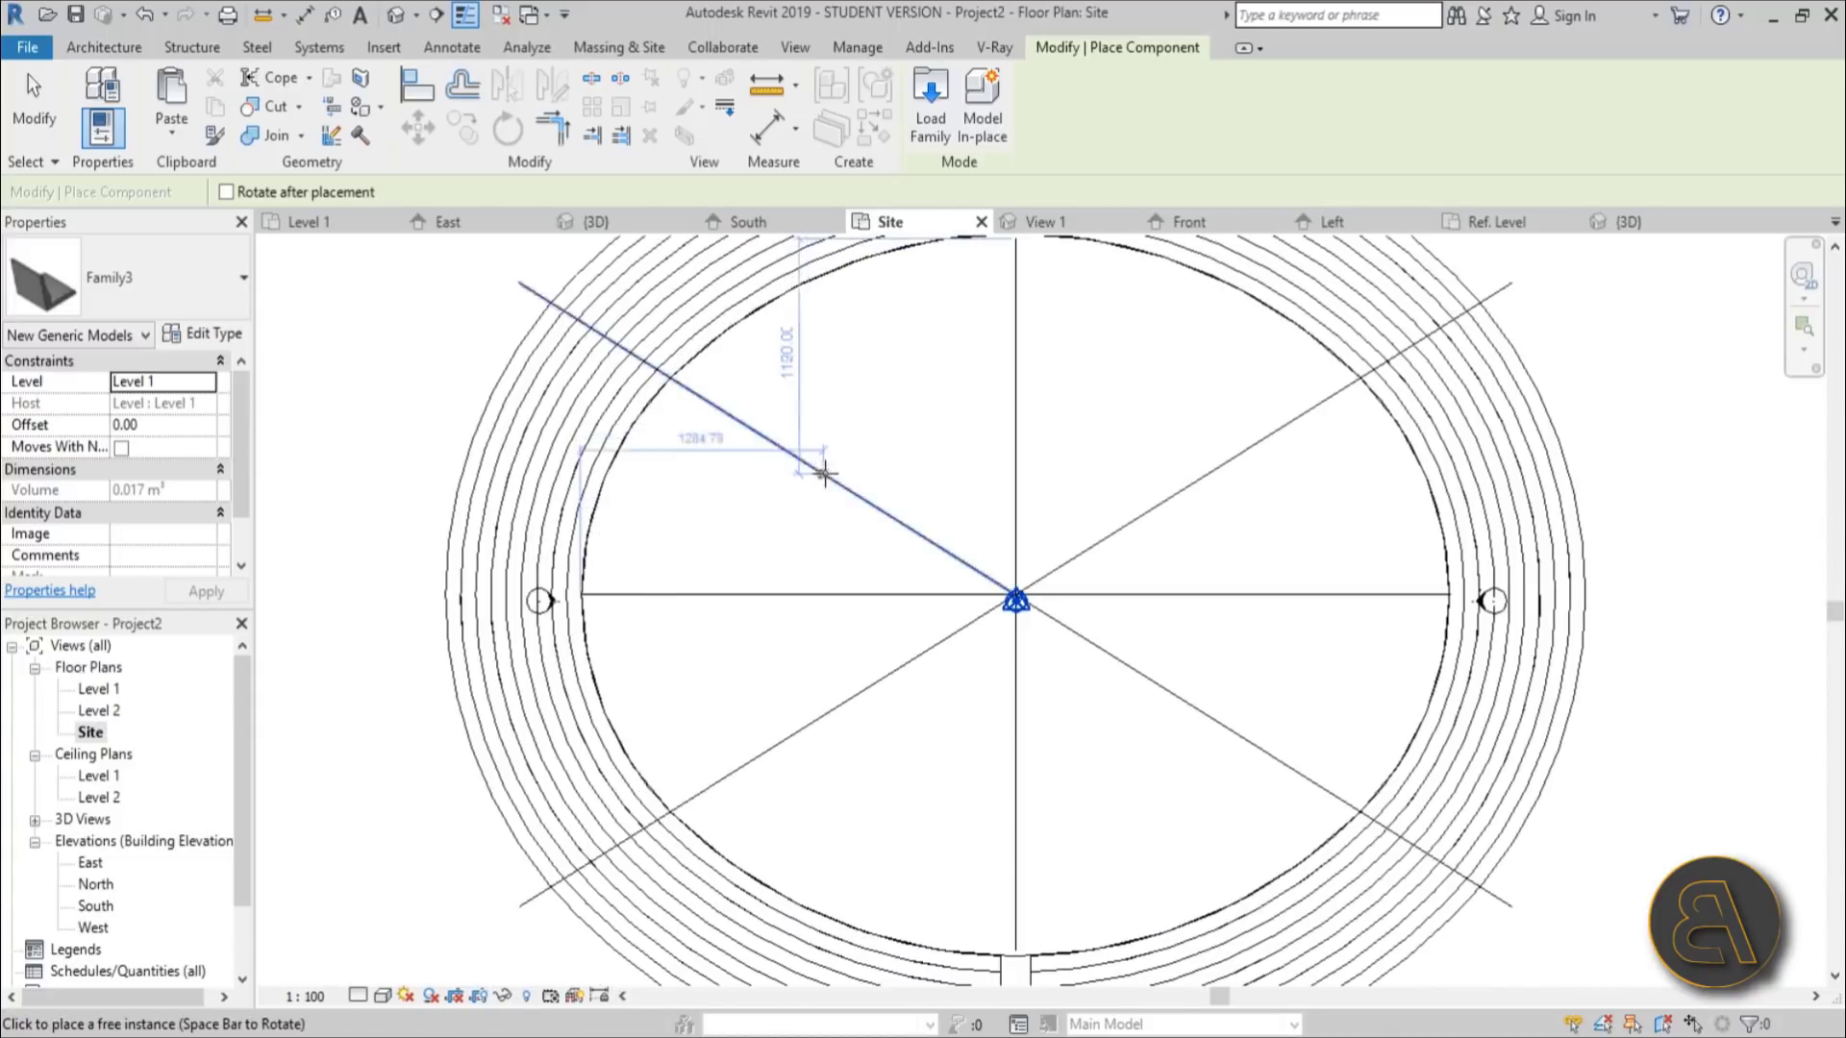
scroll(830, 464, "down", 2)
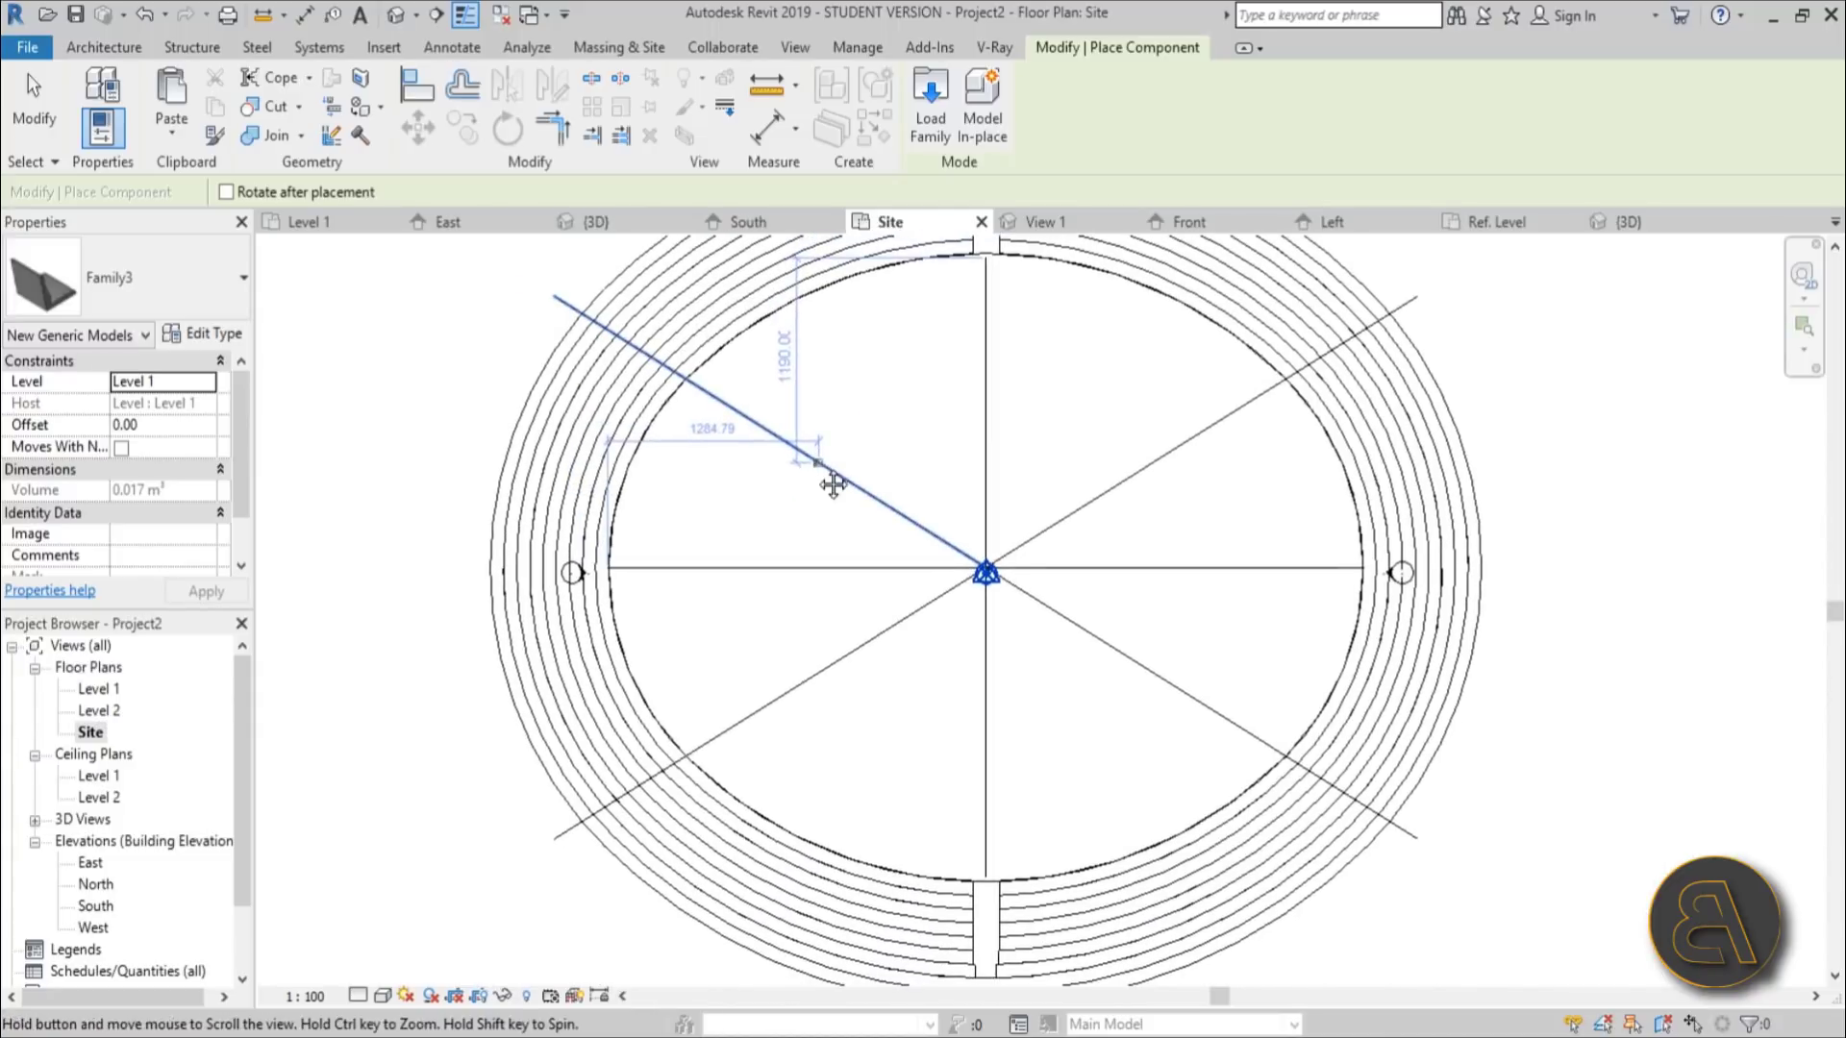
key("Escape")
key("Escape")
Step: Draw two detail lines running inward from the ends of the upper inner arc toward the vertical centre line
left_click(864, 275)
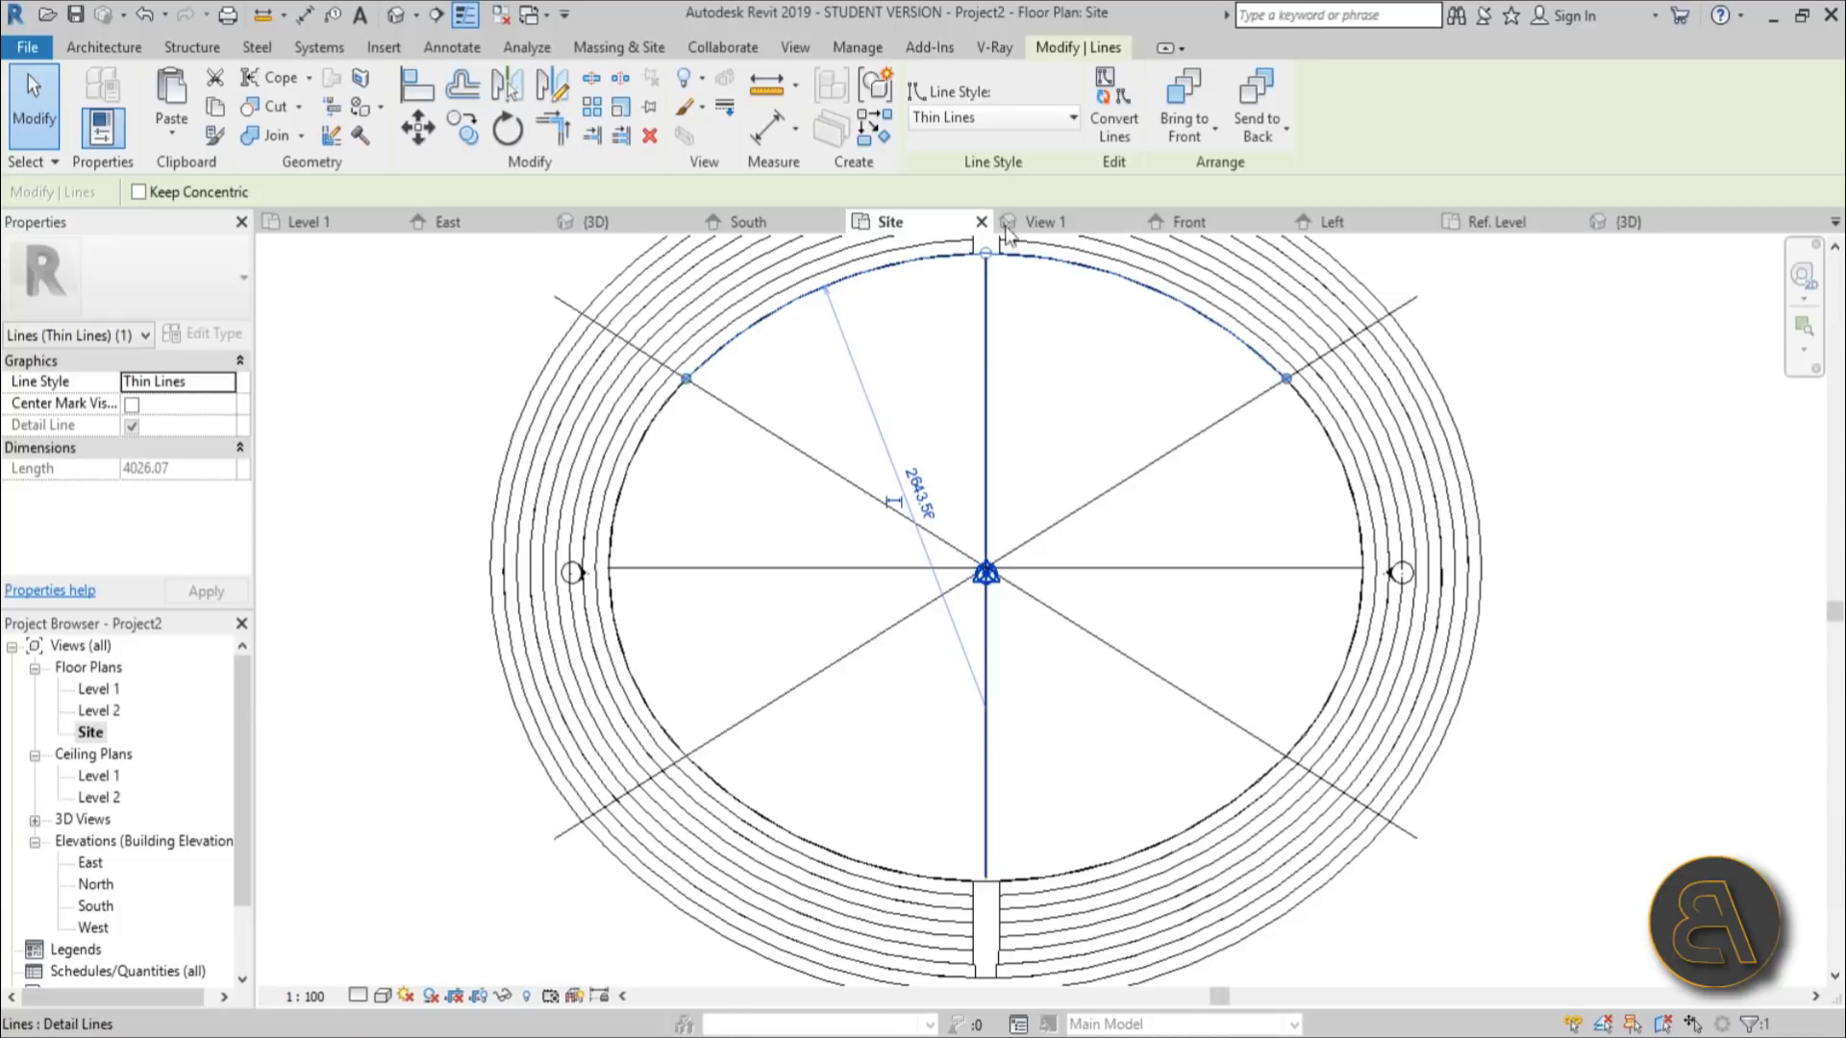
left_click(927, 355)
left_click(465, 52)
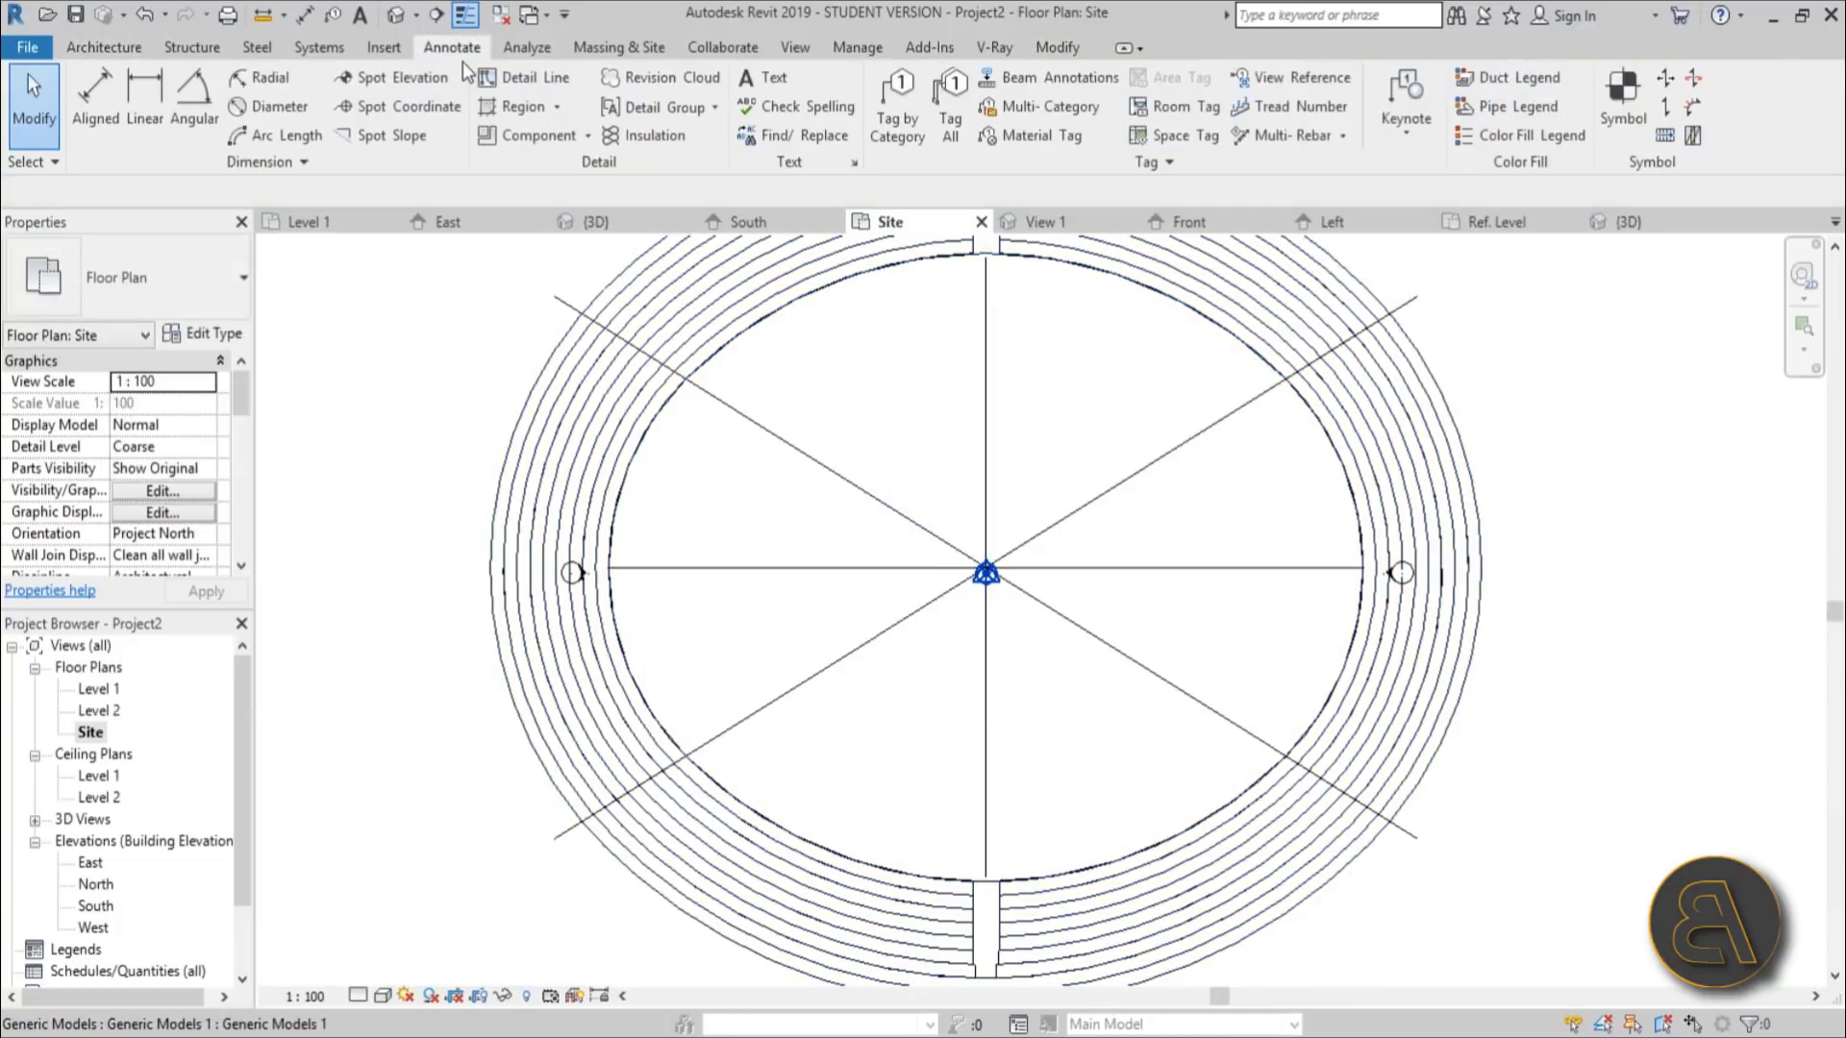
left_click(524, 77)
left_click(692, 382)
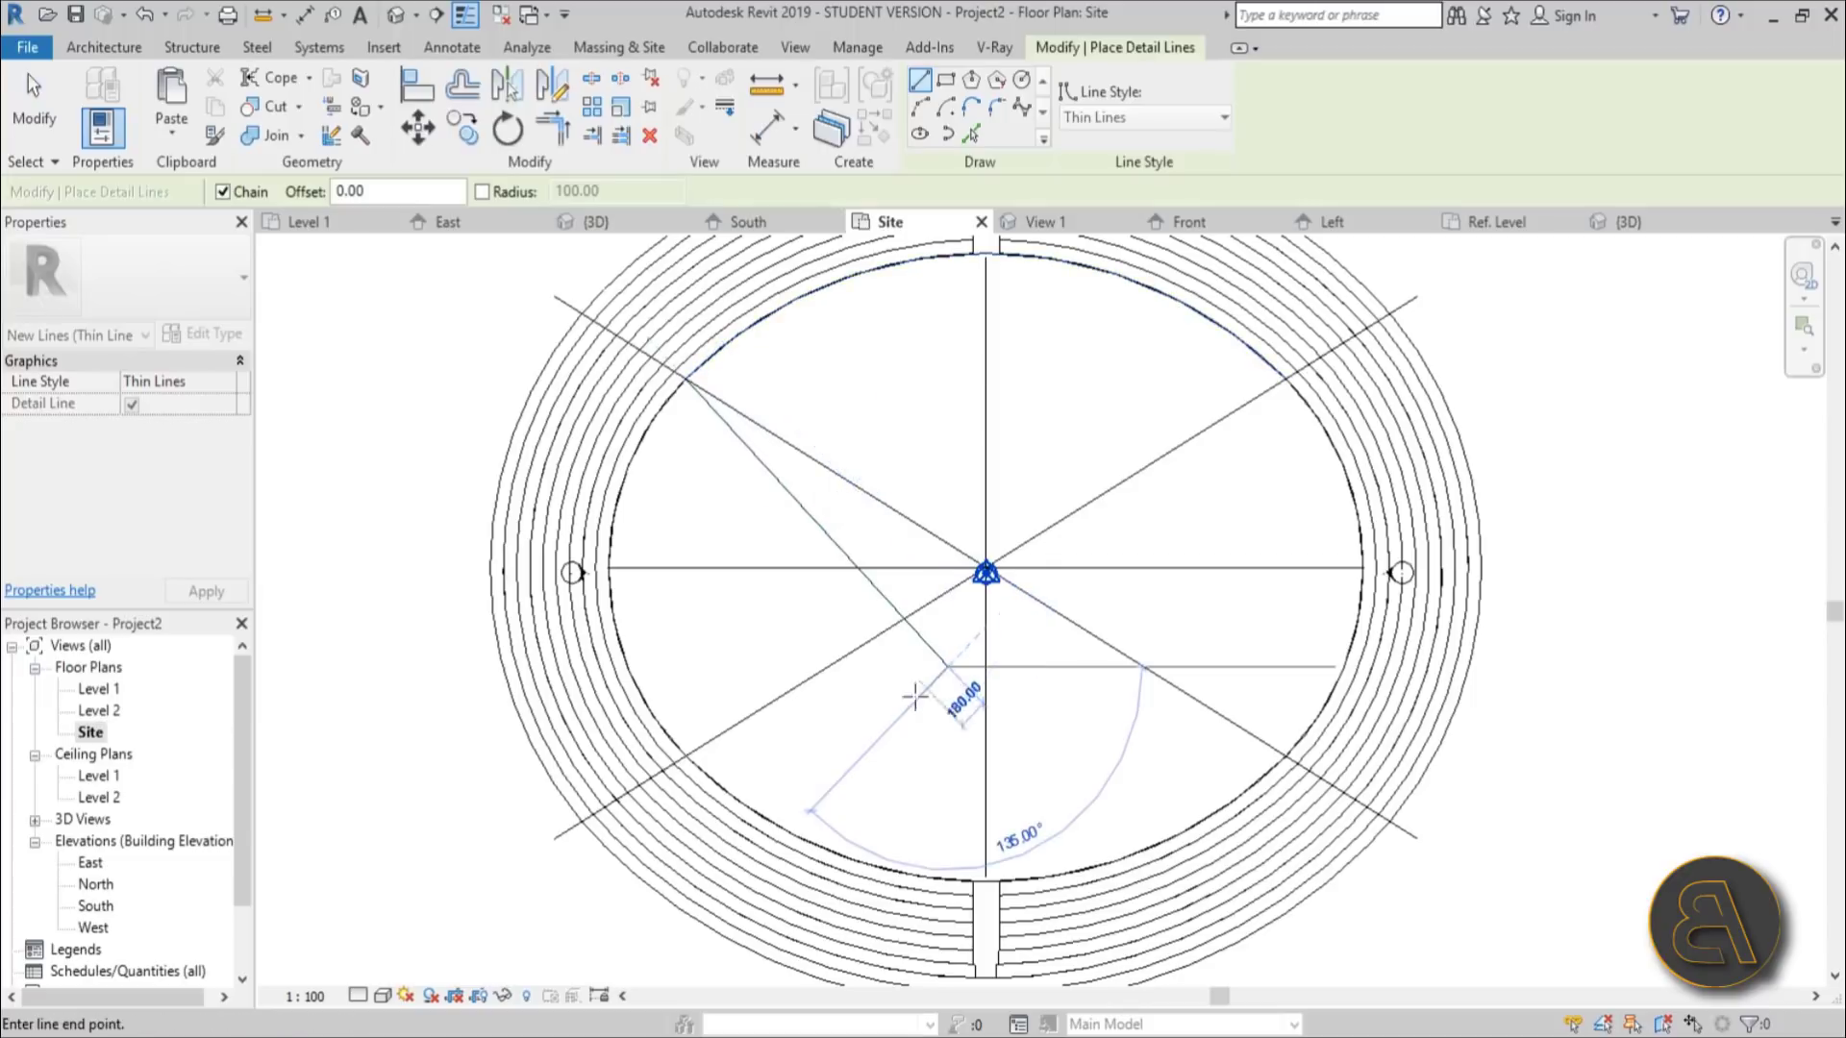
left_click(947, 663)
key("Escape")
left_click(1285, 379)
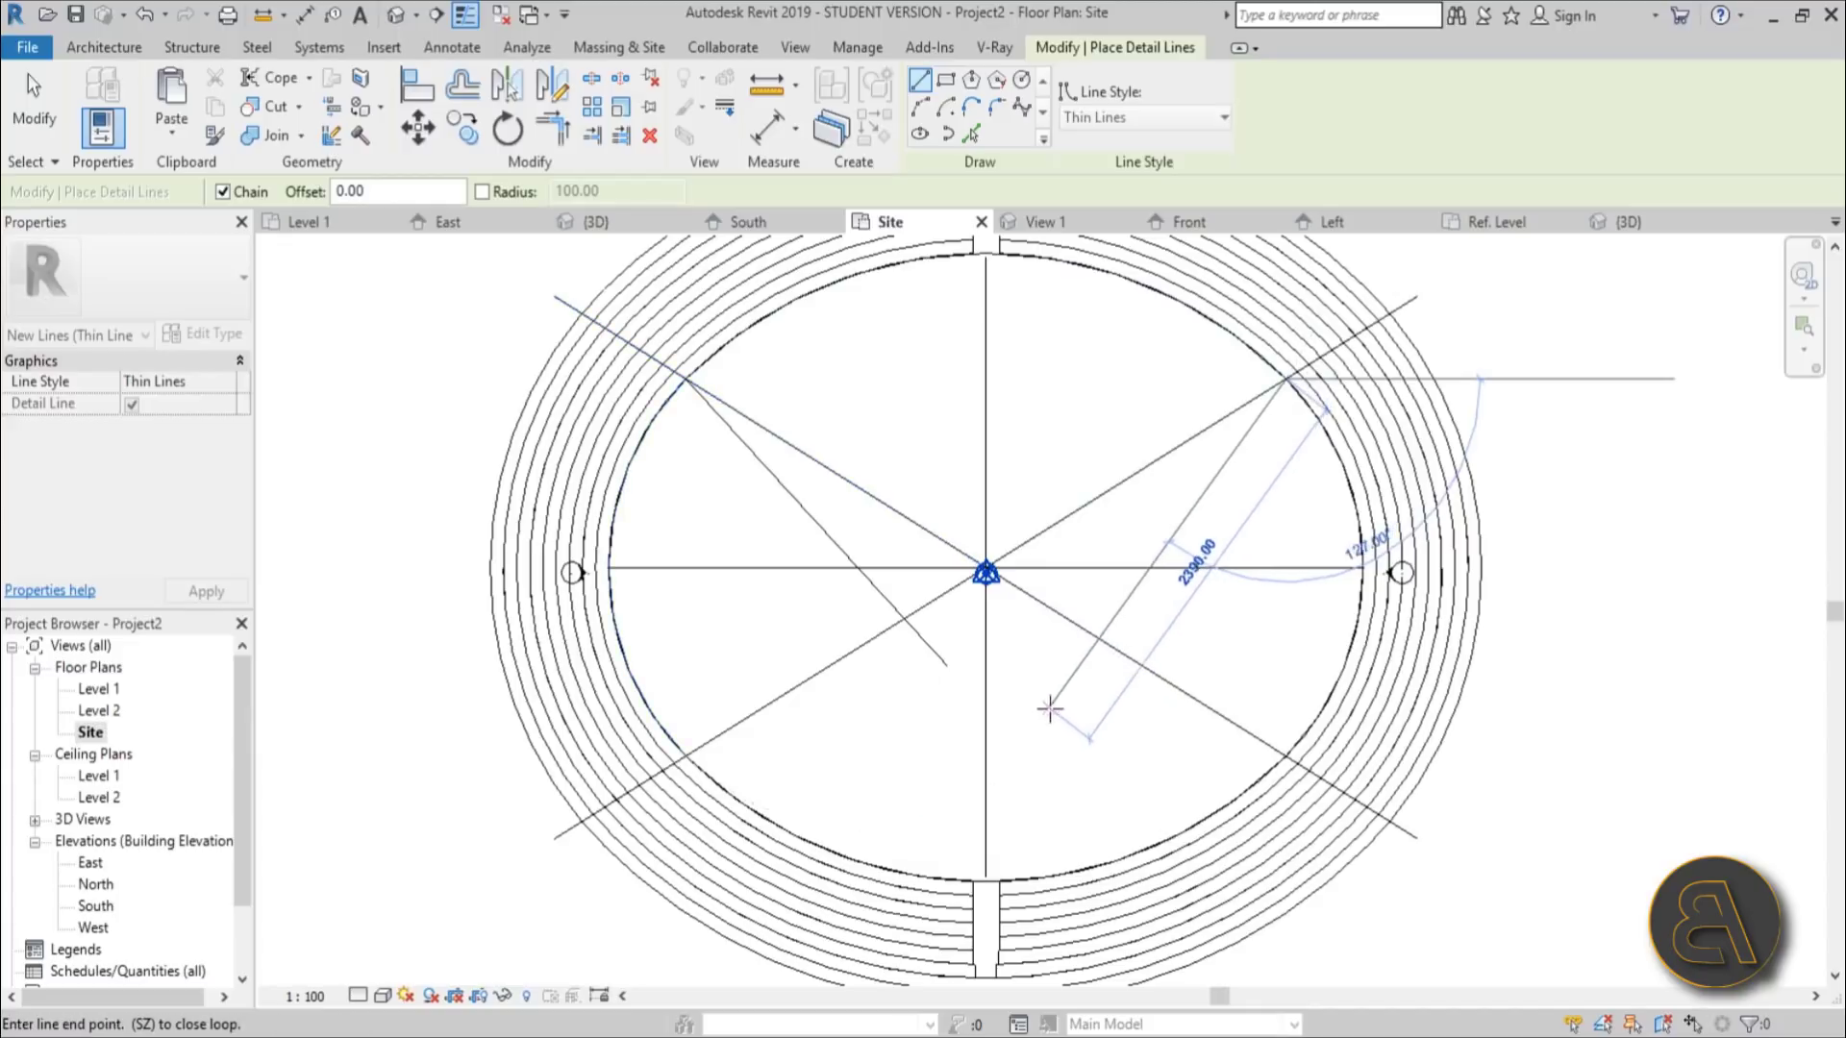
left_click(1091, 592)
key("Escape")
key("Escape")
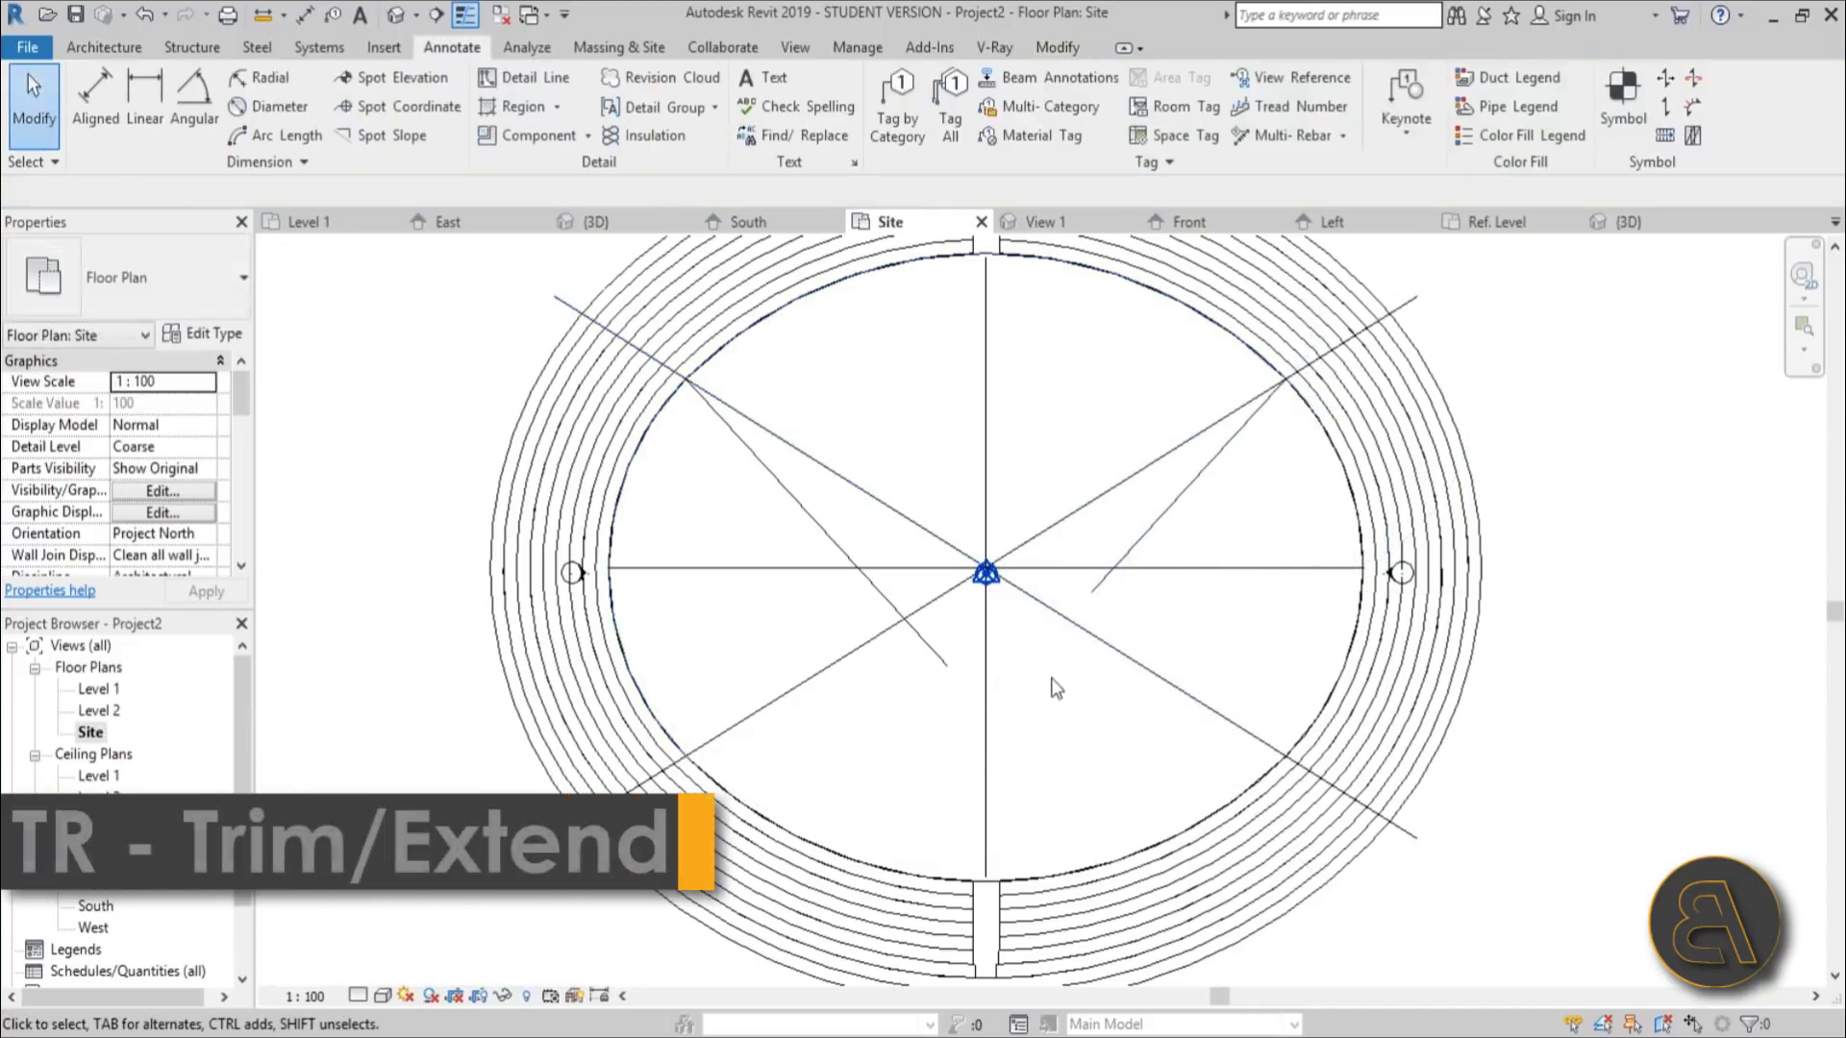
Step: Join the two new detail lines into a V-shaped corner on the vertical centre line with Trim/Extend
key("t")
key("r")
left_click(1129, 552)
left_click(891, 600)
key("Escape")
scroll(990, 690, "up", 2)
scroll(990, 690, "down", 2)
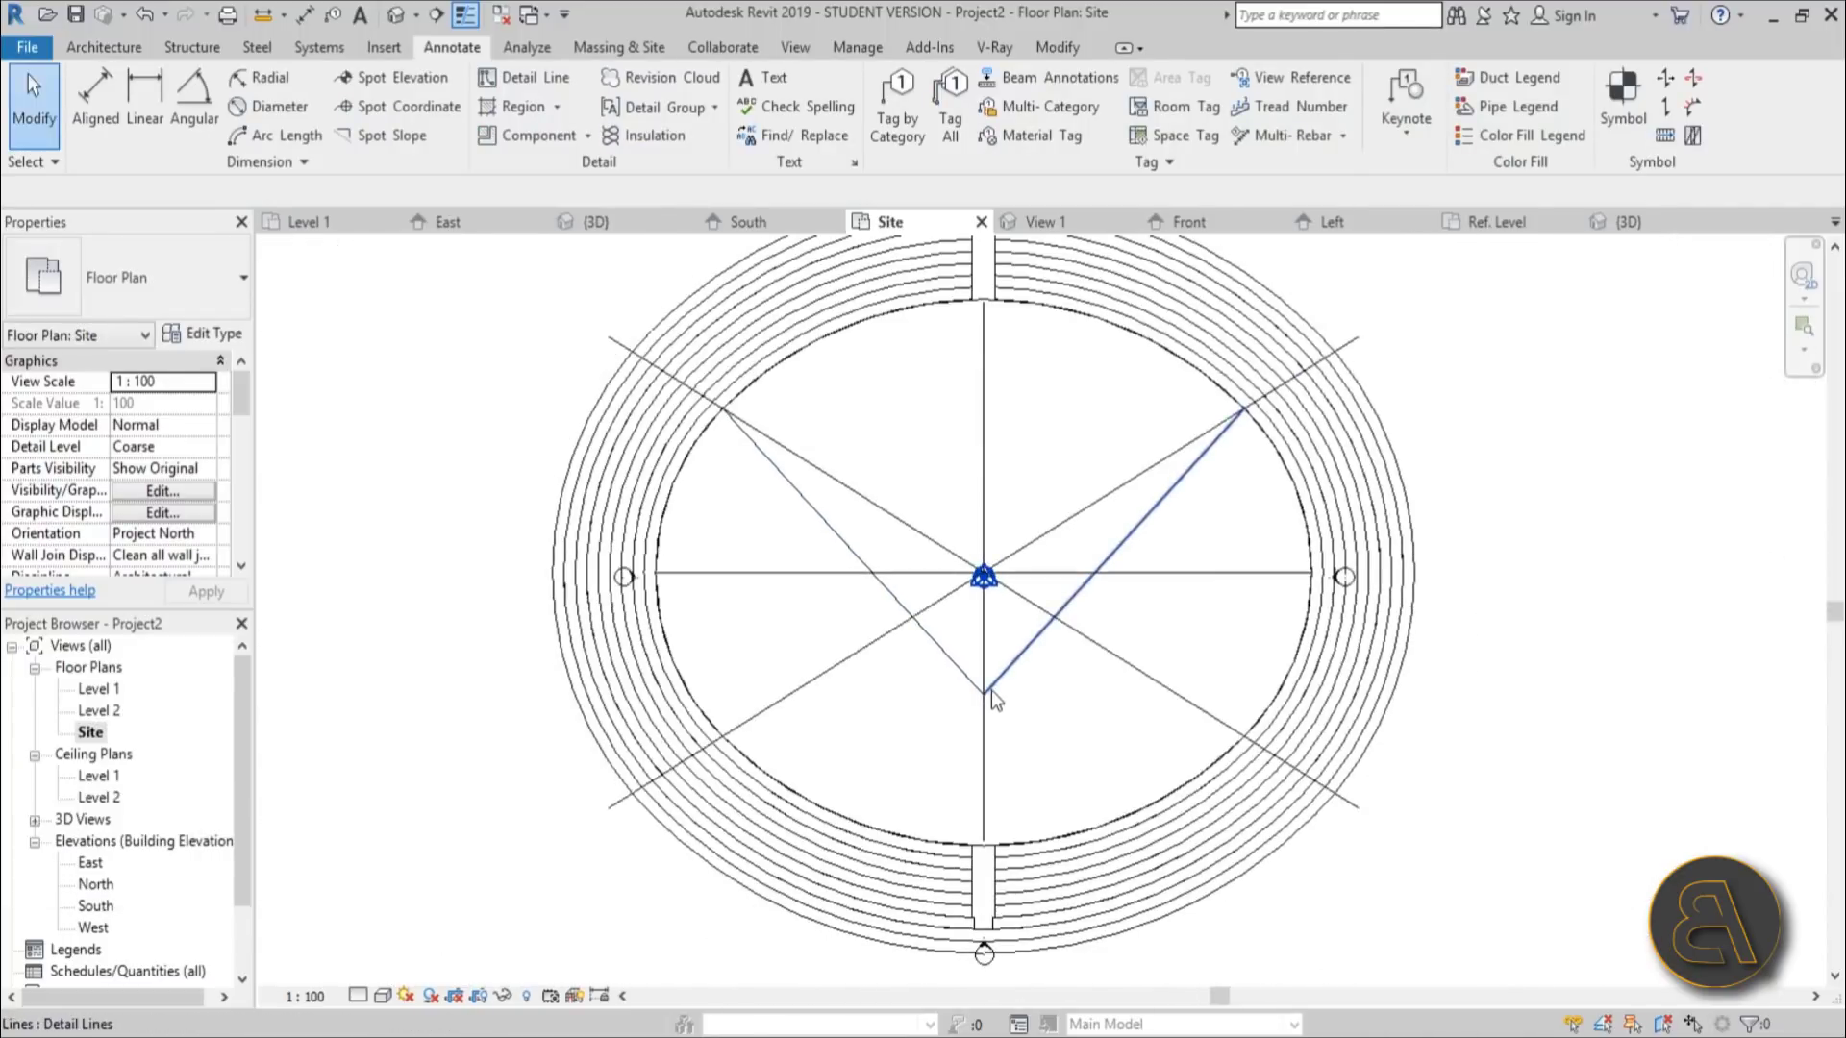
Step: Mirror both lines of the V about the oval's horizontal centre line
left_click(1012, 678)
left_click(944, 652, "ctrl")
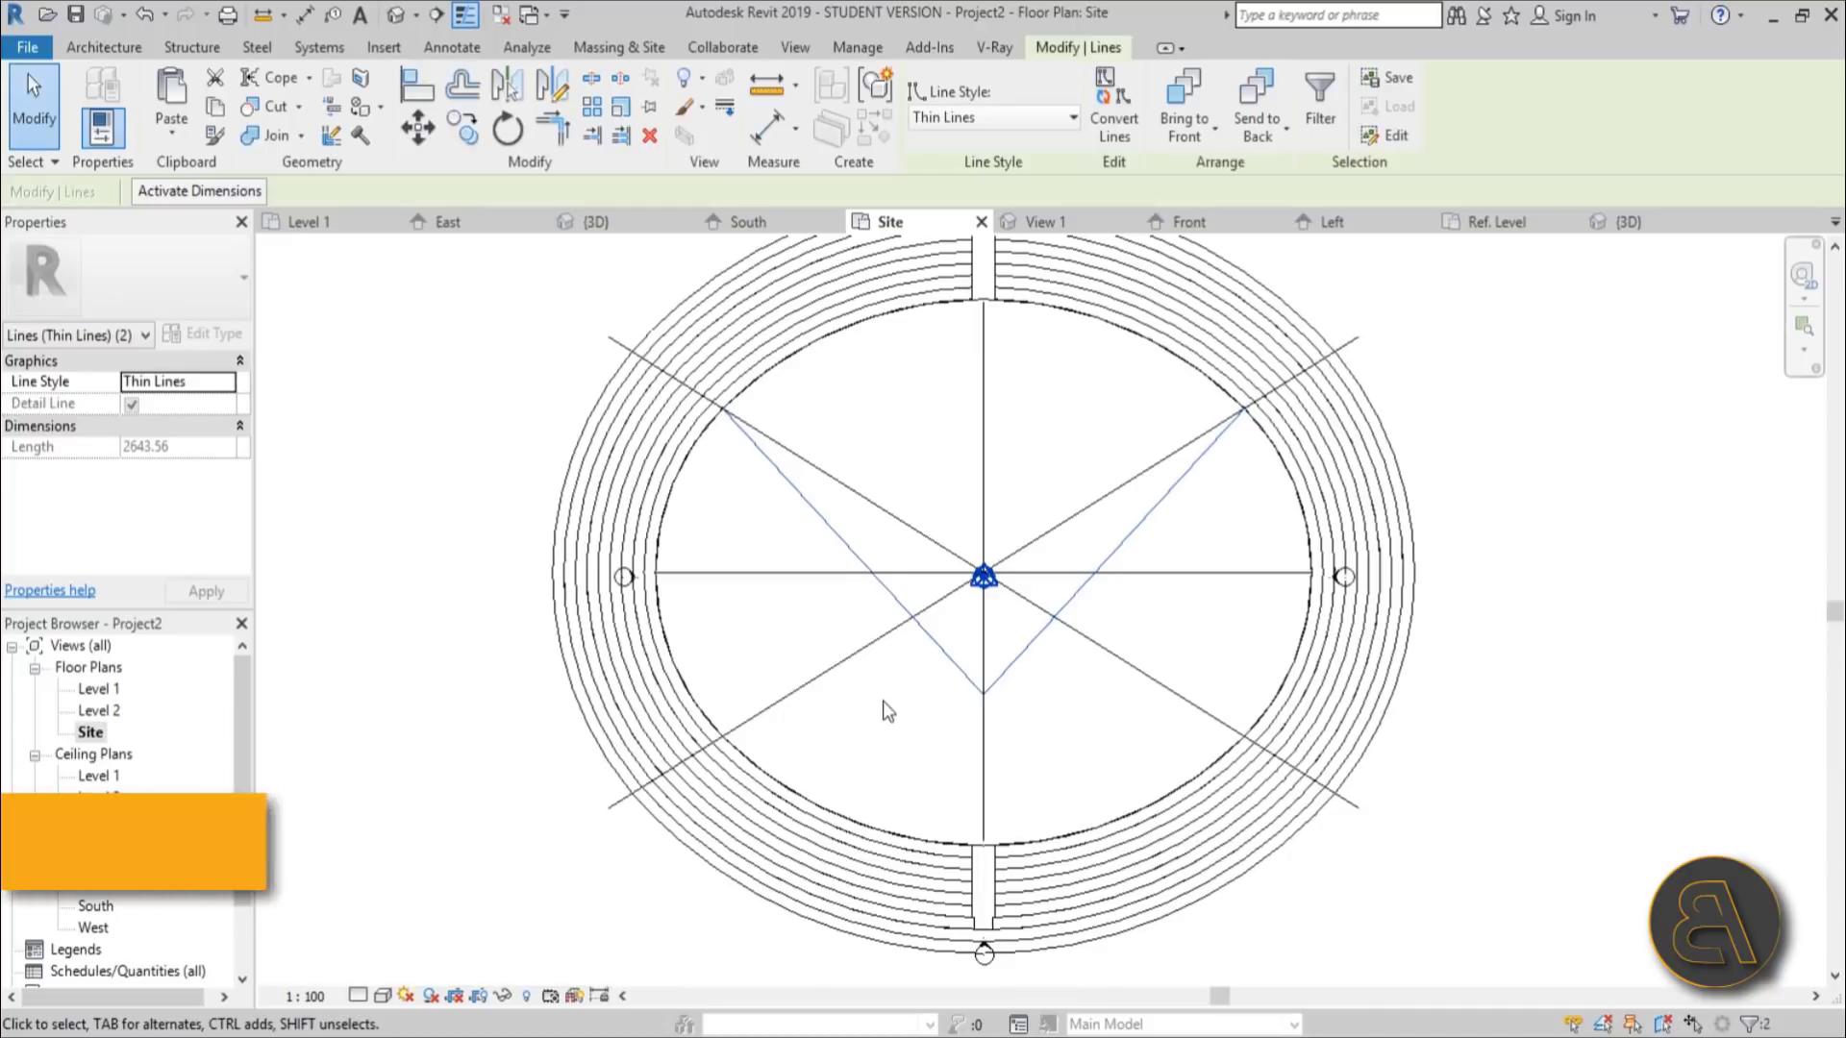
key("m")
key("m")
left_click(800, 573)
key("Escape")
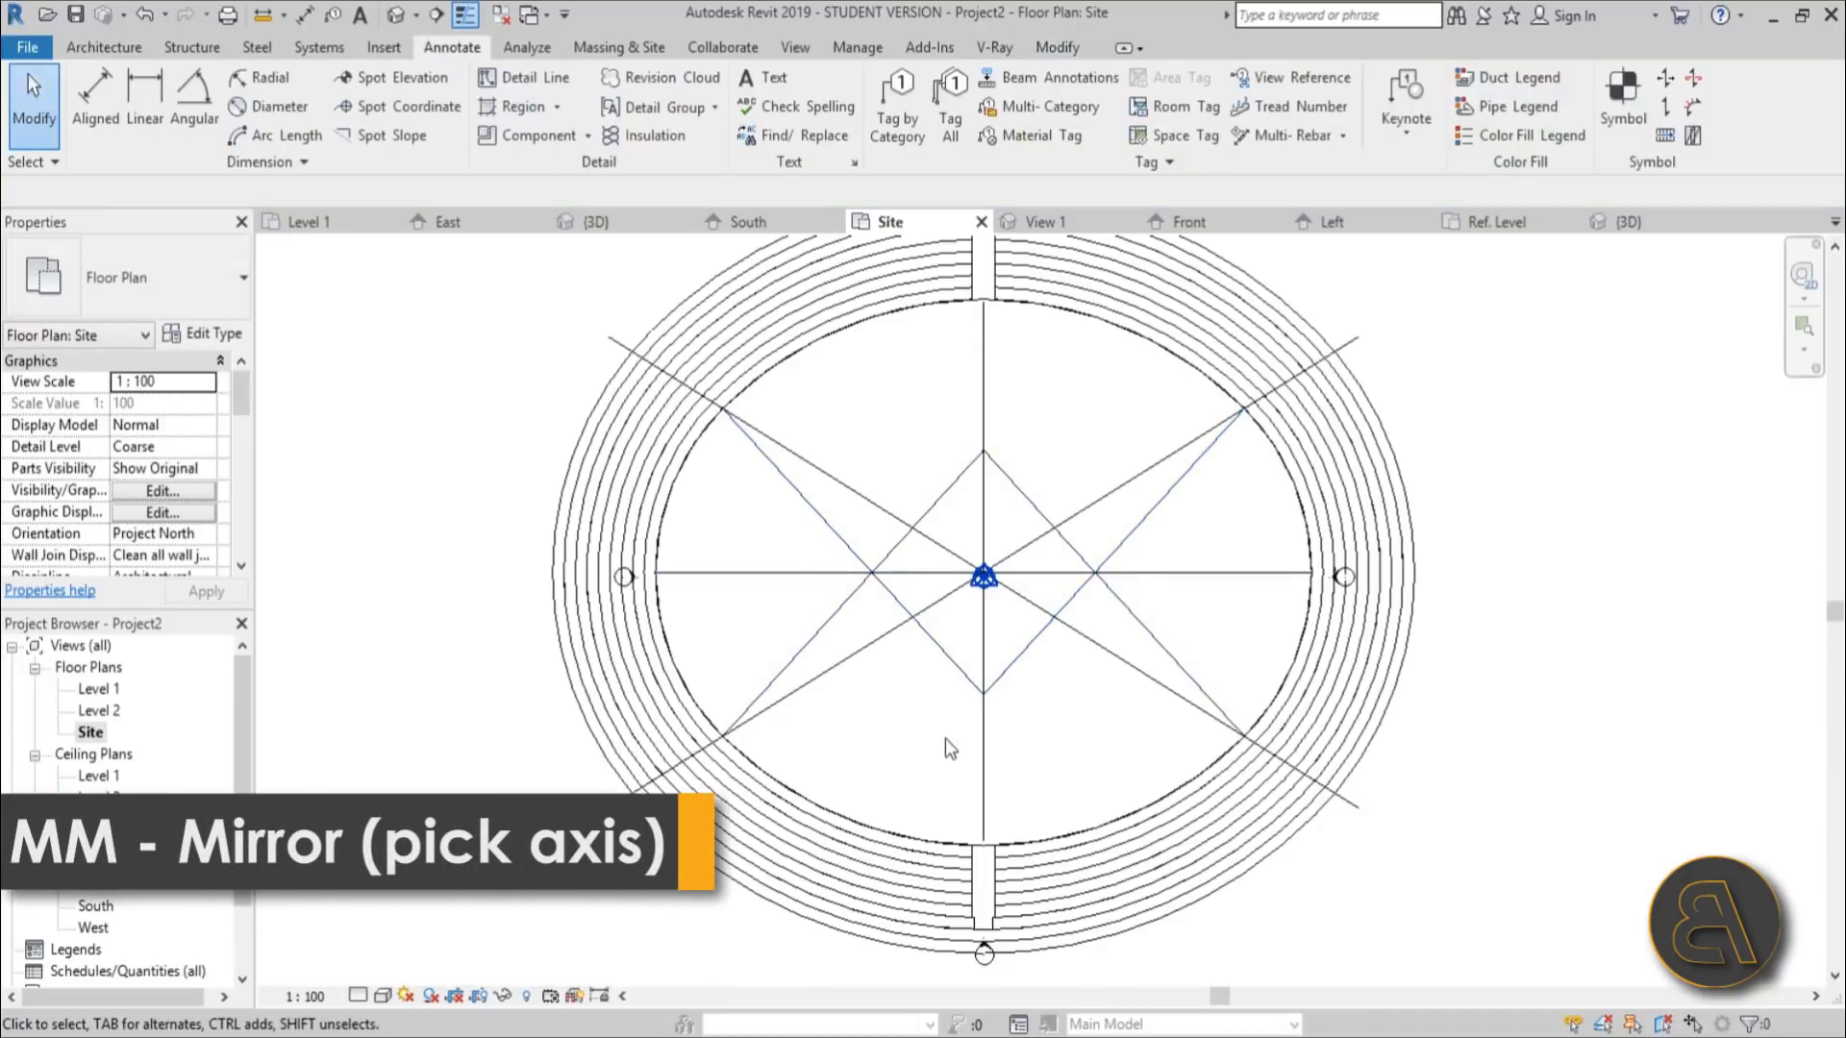
Step: Draw a detail line 3520 long from the lower V's apex through the upper-left arc end, extending across the seating rows
scroll(952, 490, "up", 2)
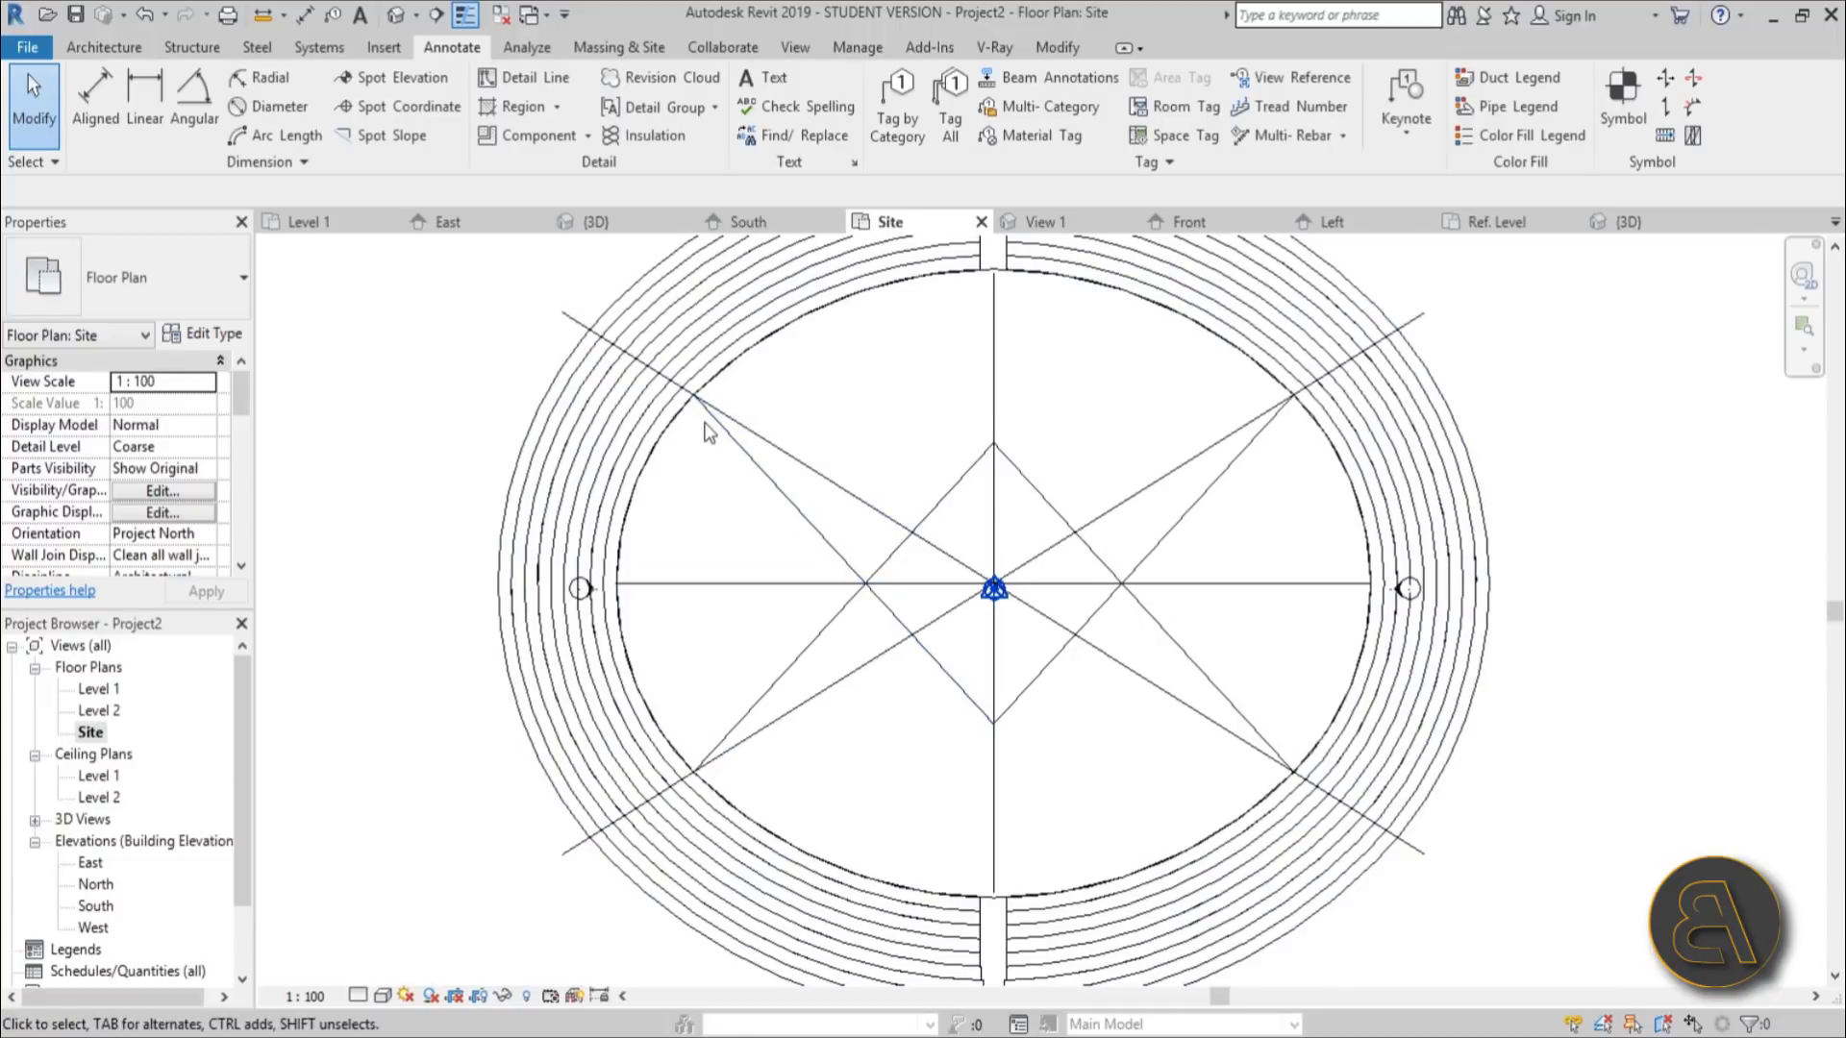
left_click(683, 380)
key("c")
key("s")
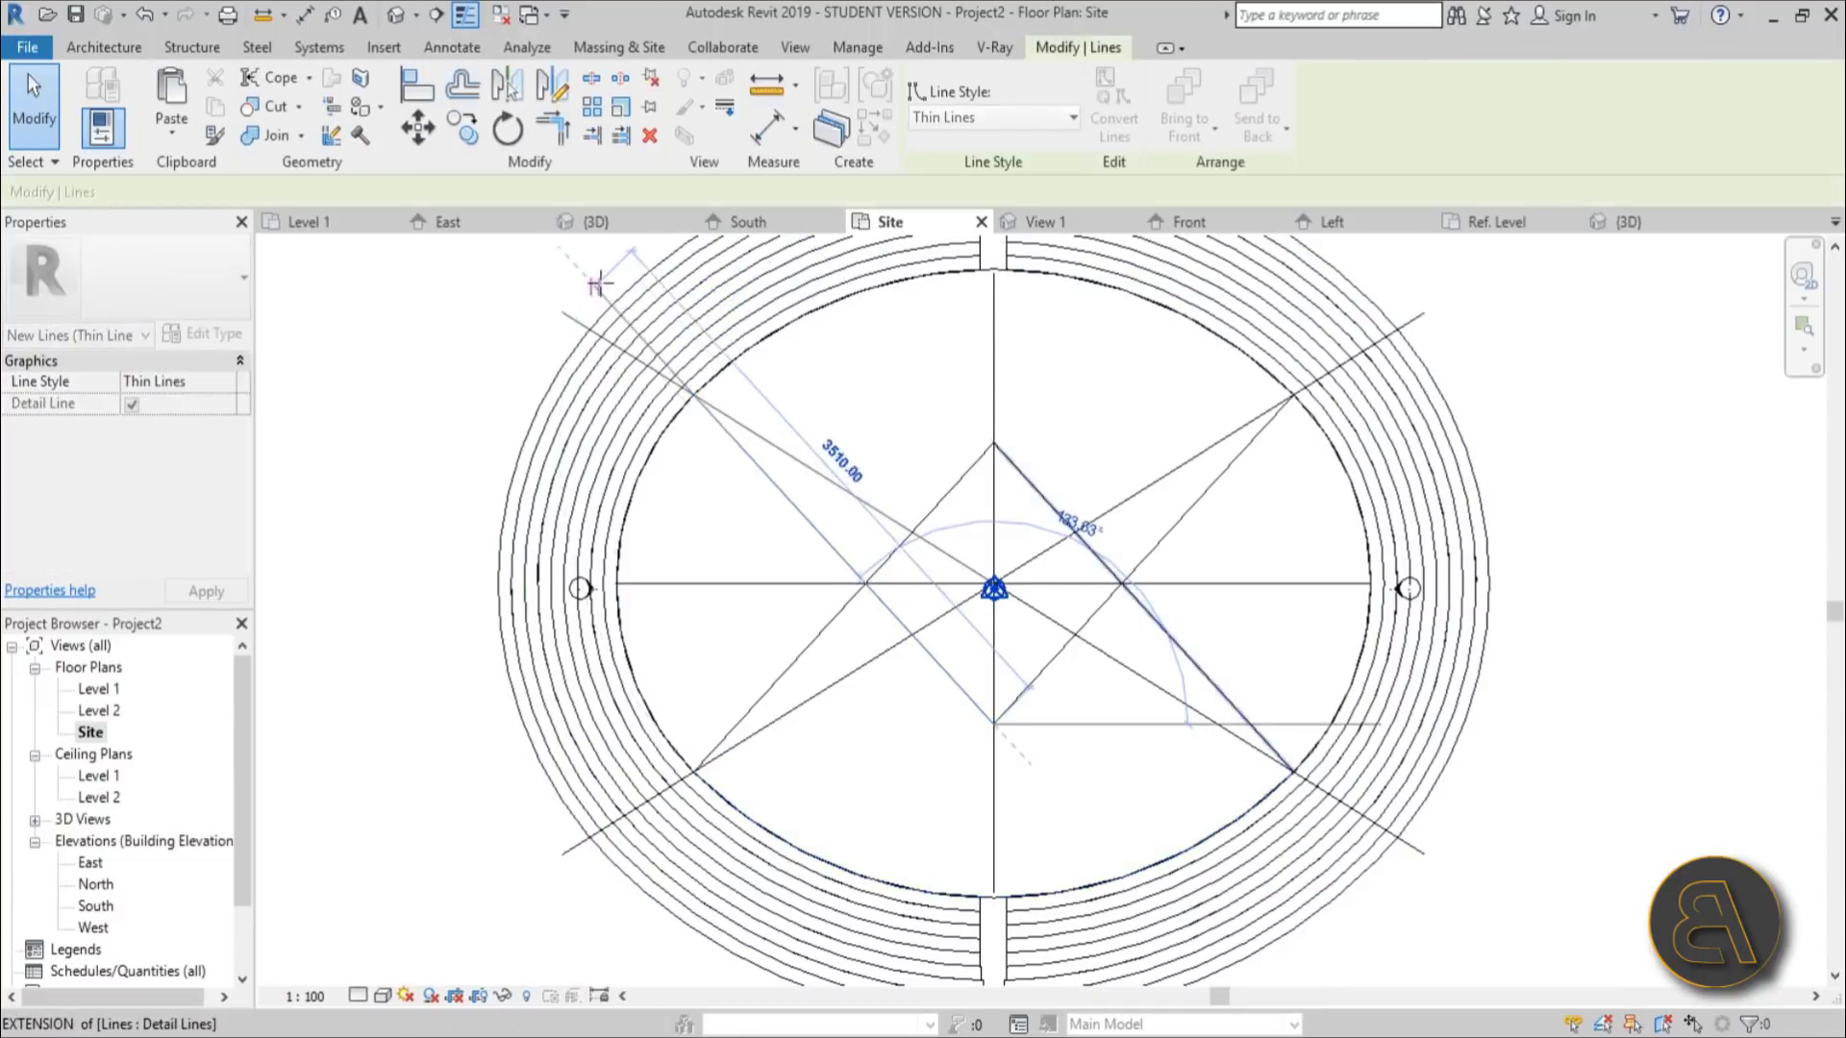
left_click(597, 284)
key("Escape")
key("Escape")
scroll(734, 380, "up", 5)
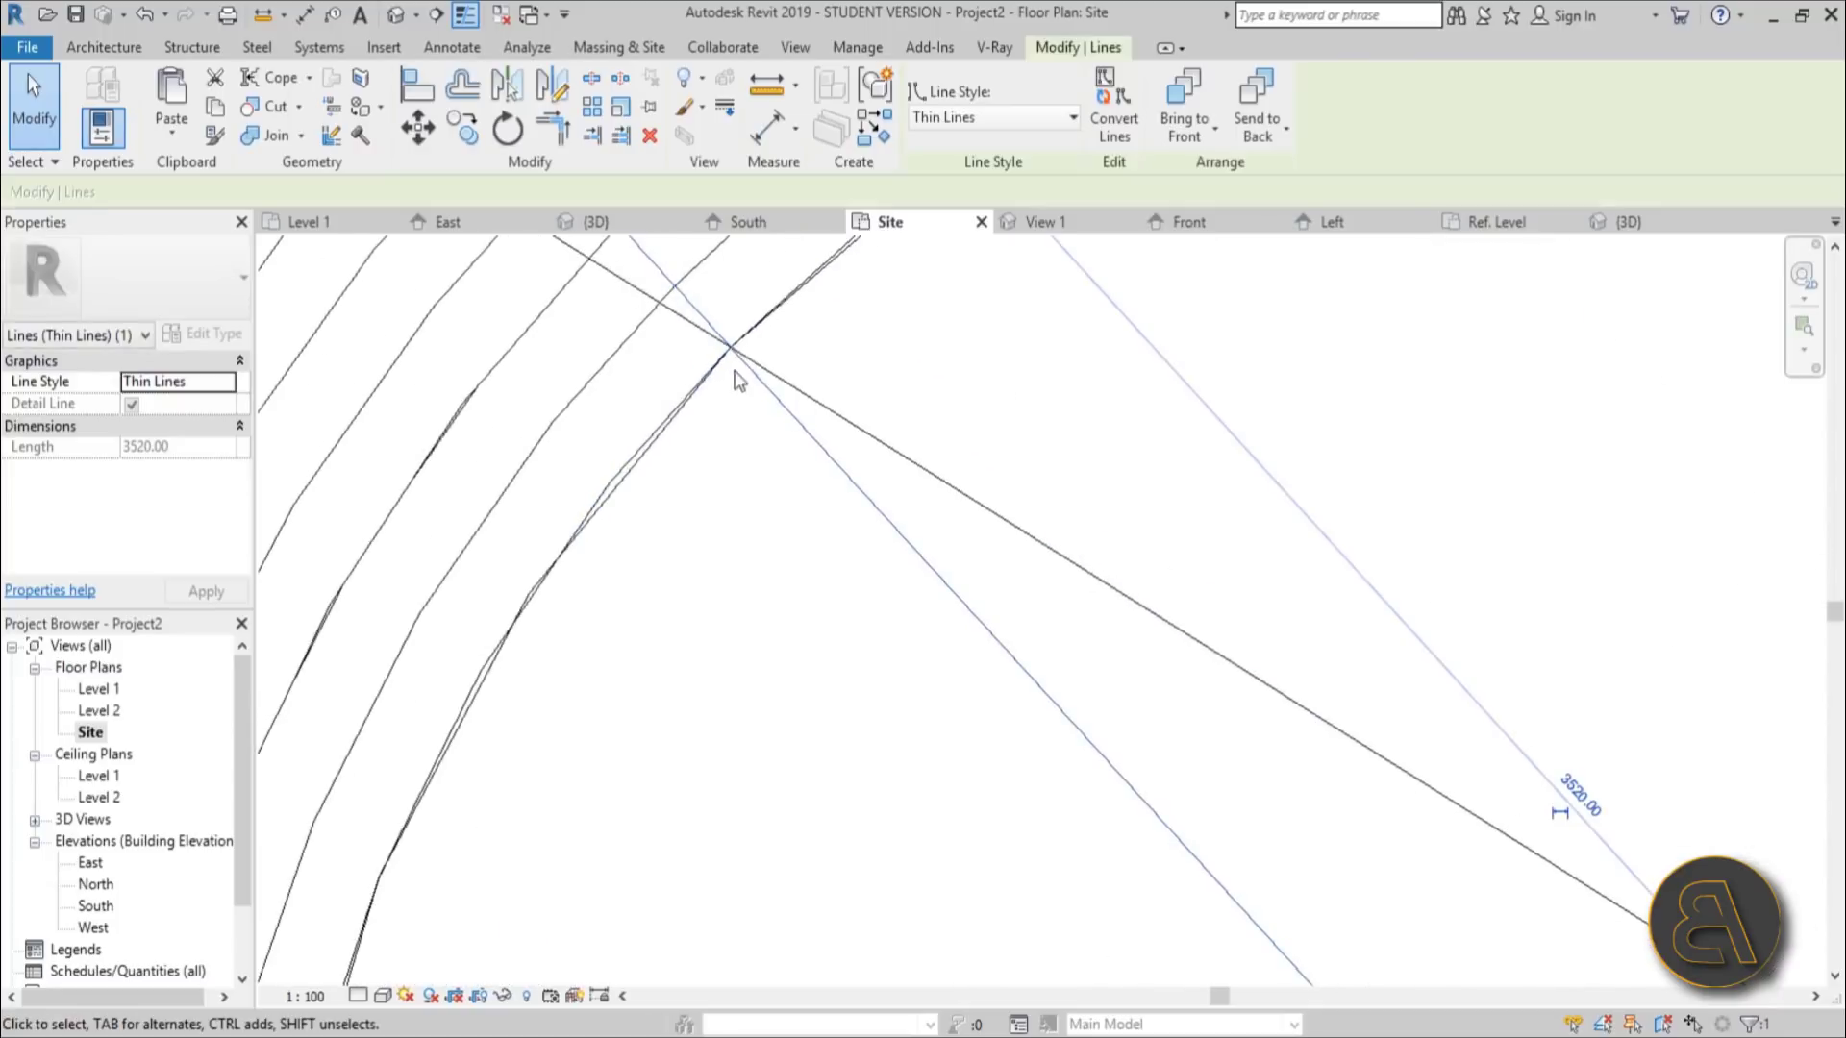
scroll(773, 597, "down", 5)
key("Escape")
scroll(817, 635, "up", 5)
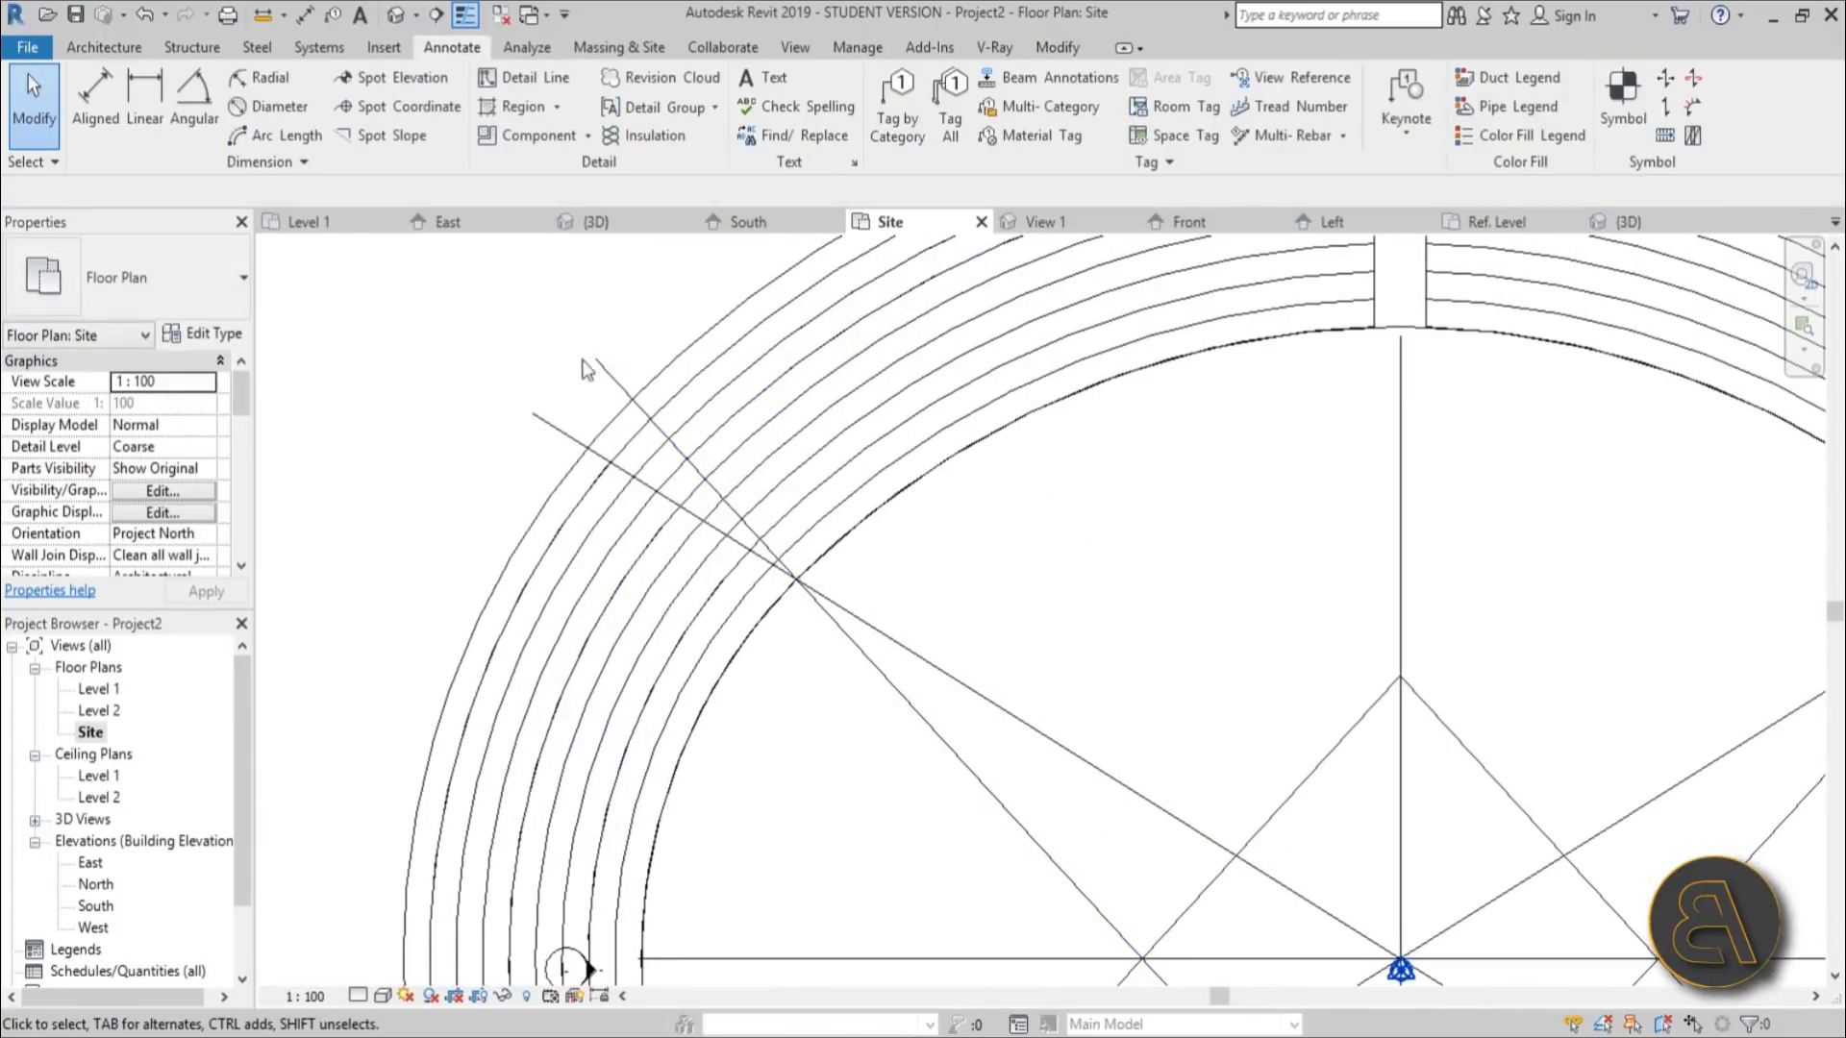
Step: Place a Family3 seat on the innermost row beside the upper-left diagonal guide line, rotated to align with that line
left_click(104, 47)
left_click(248, 96)
scroll(803, 580, "up", 4)
middle_click_drag(803, 580, 846, 577)
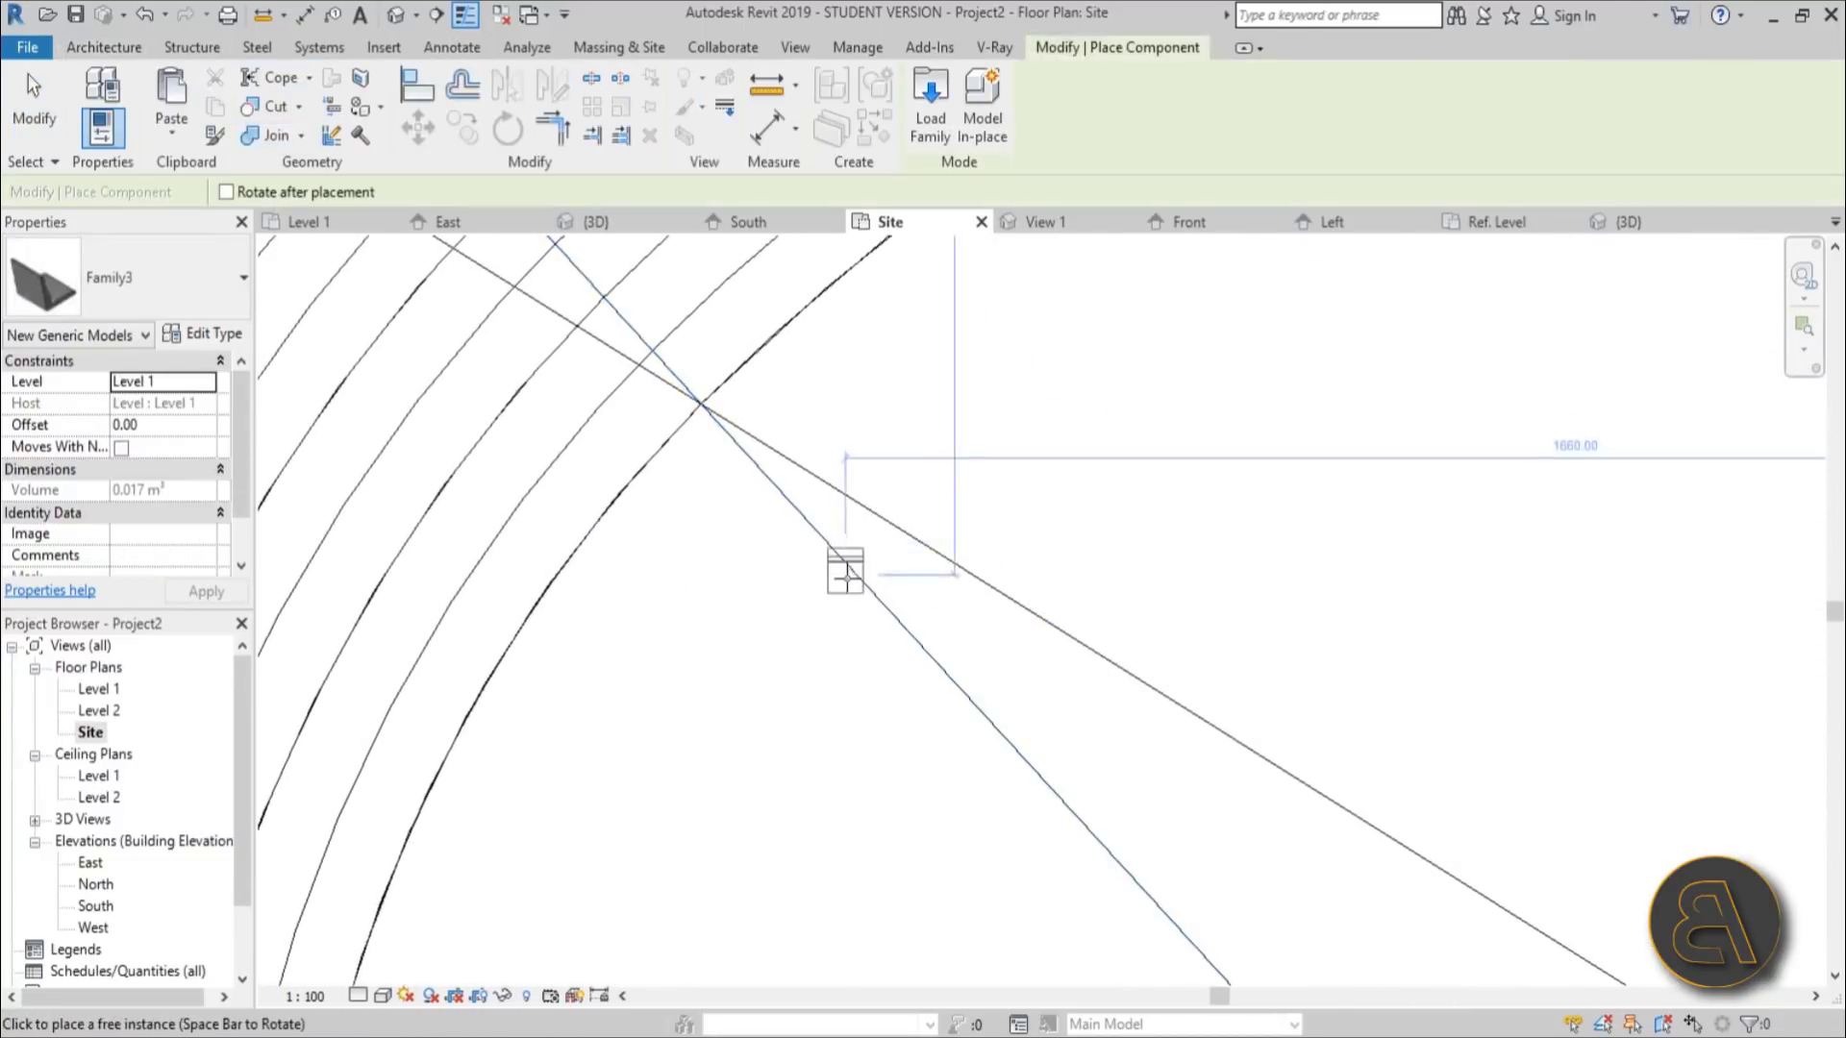
key("space")
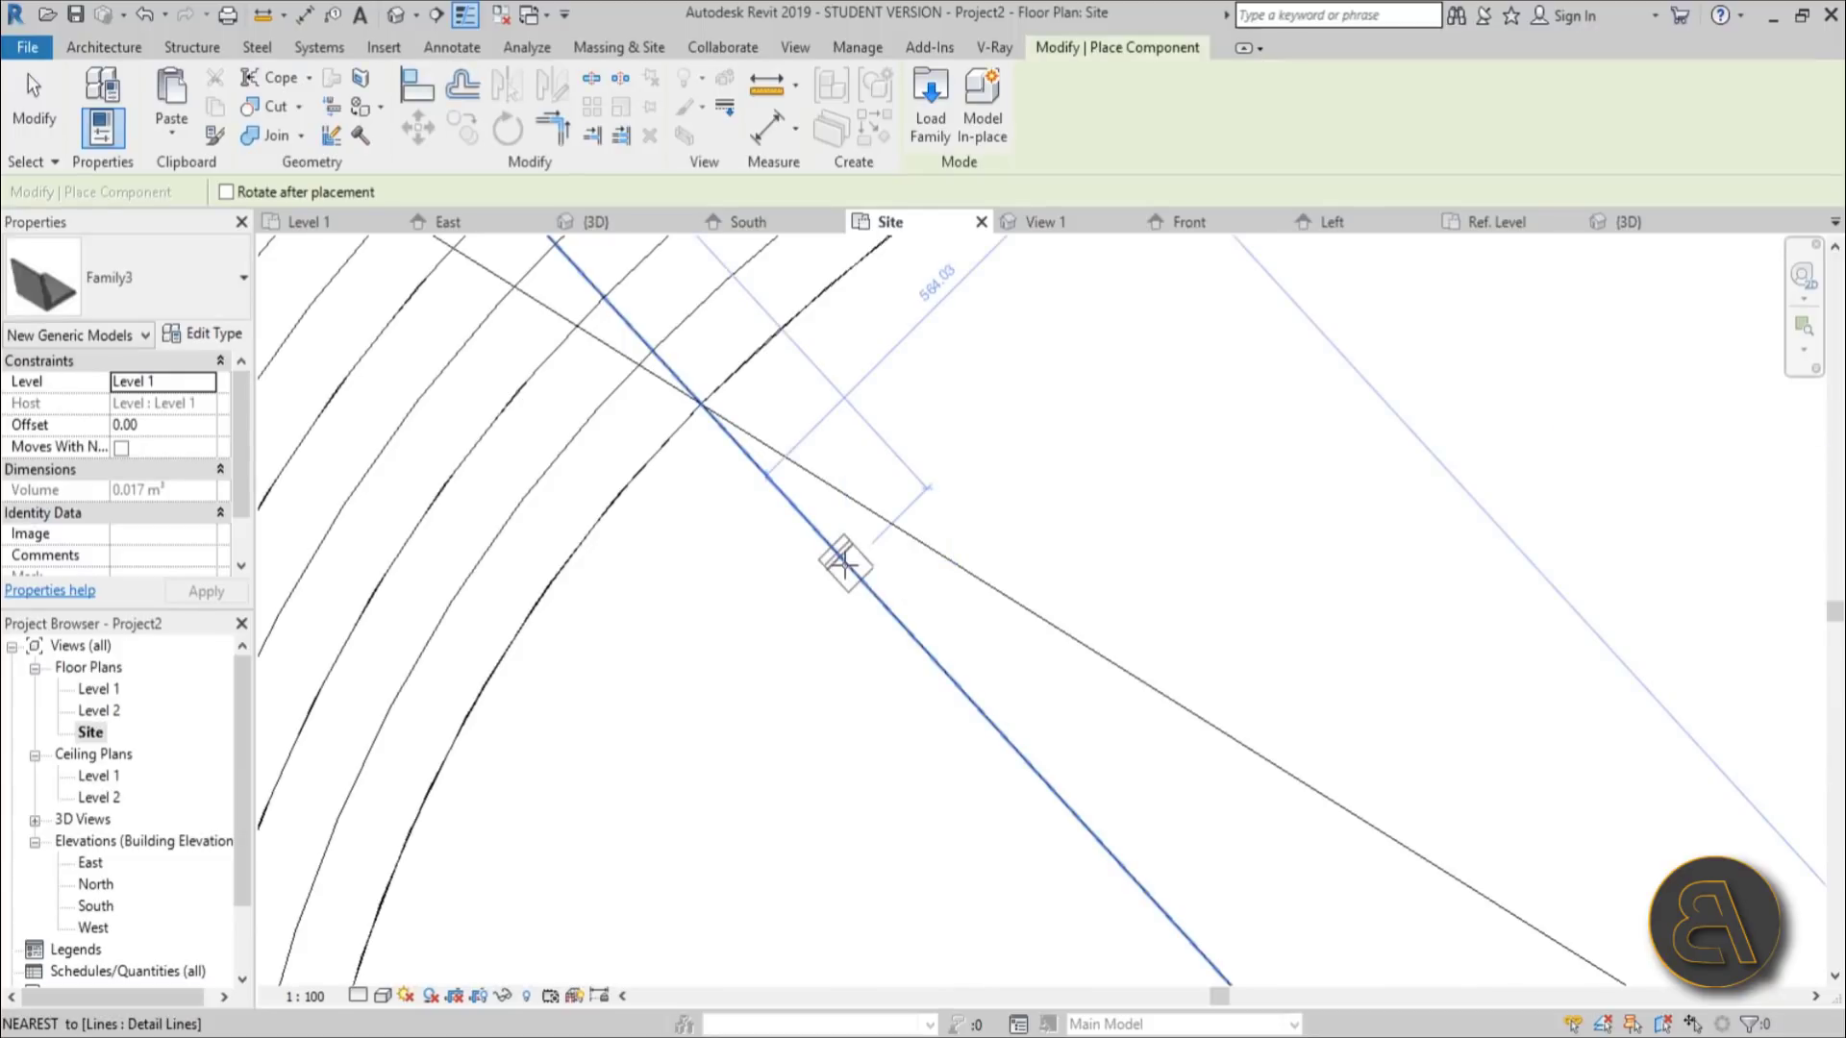
scroll(721, 308, "up", 4)
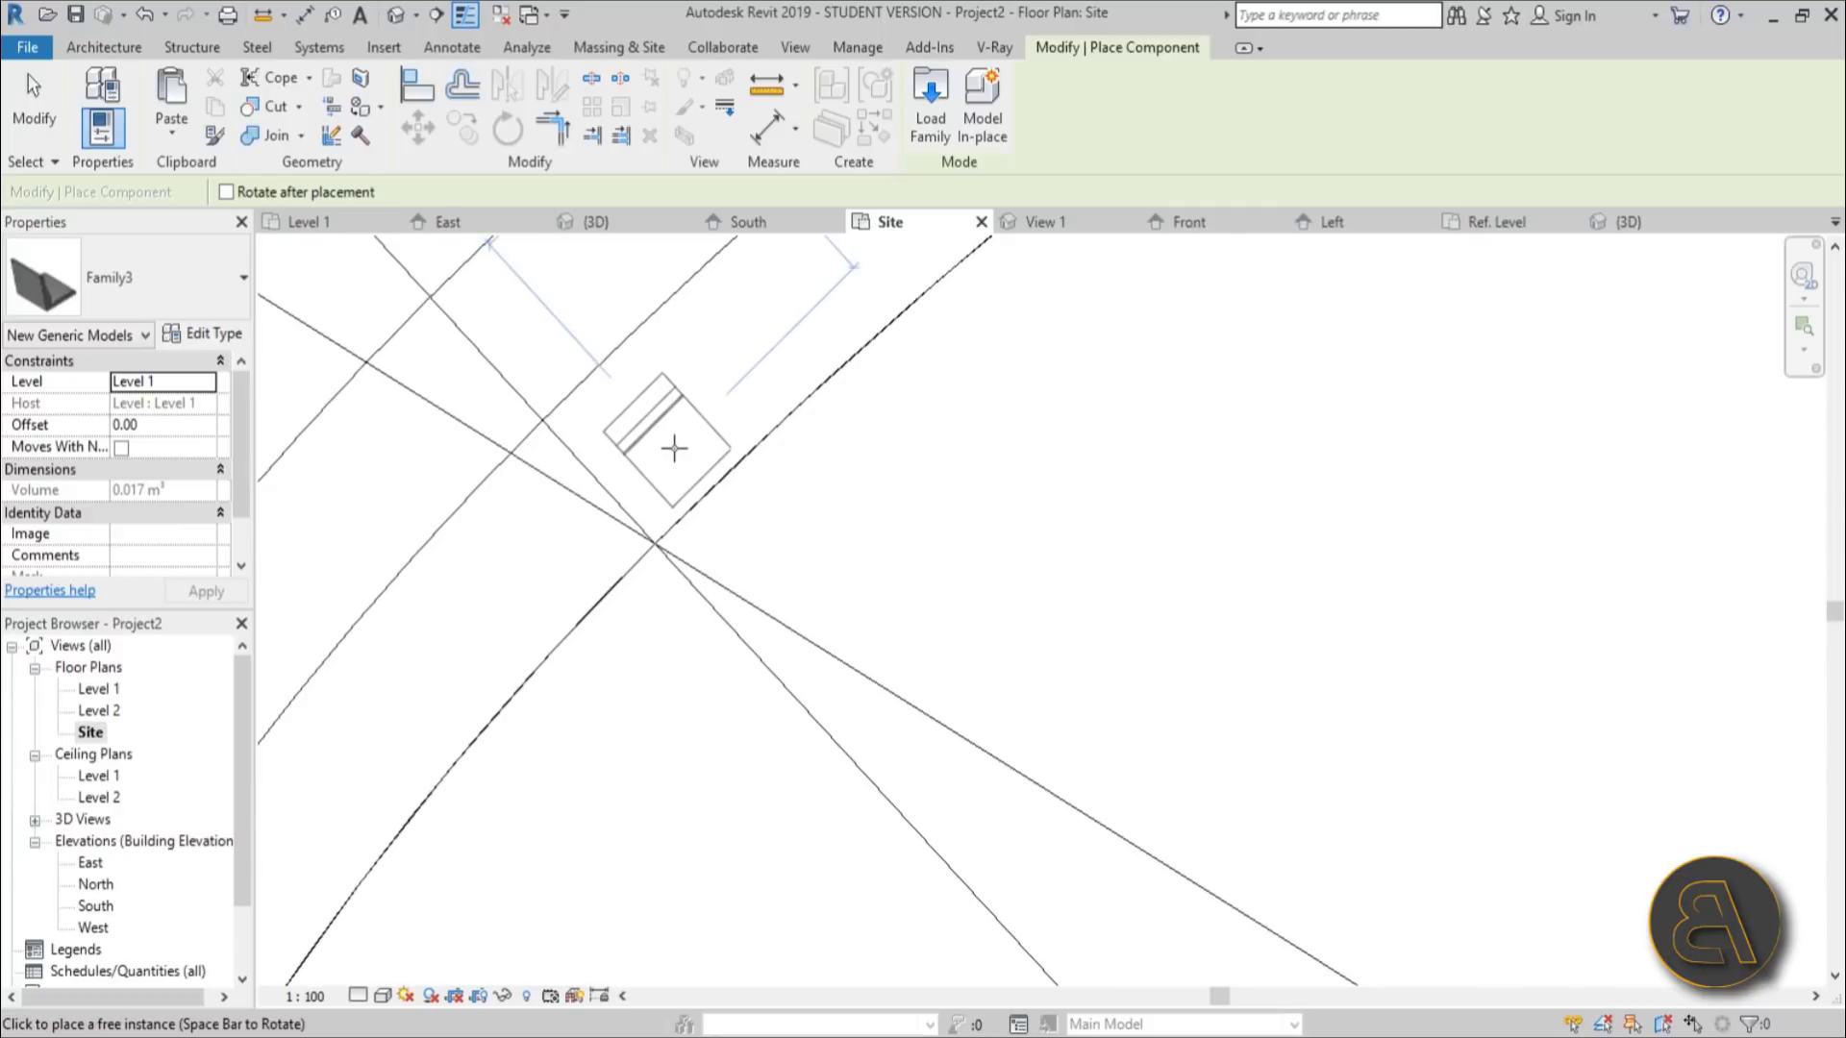
left_click(675, 449)
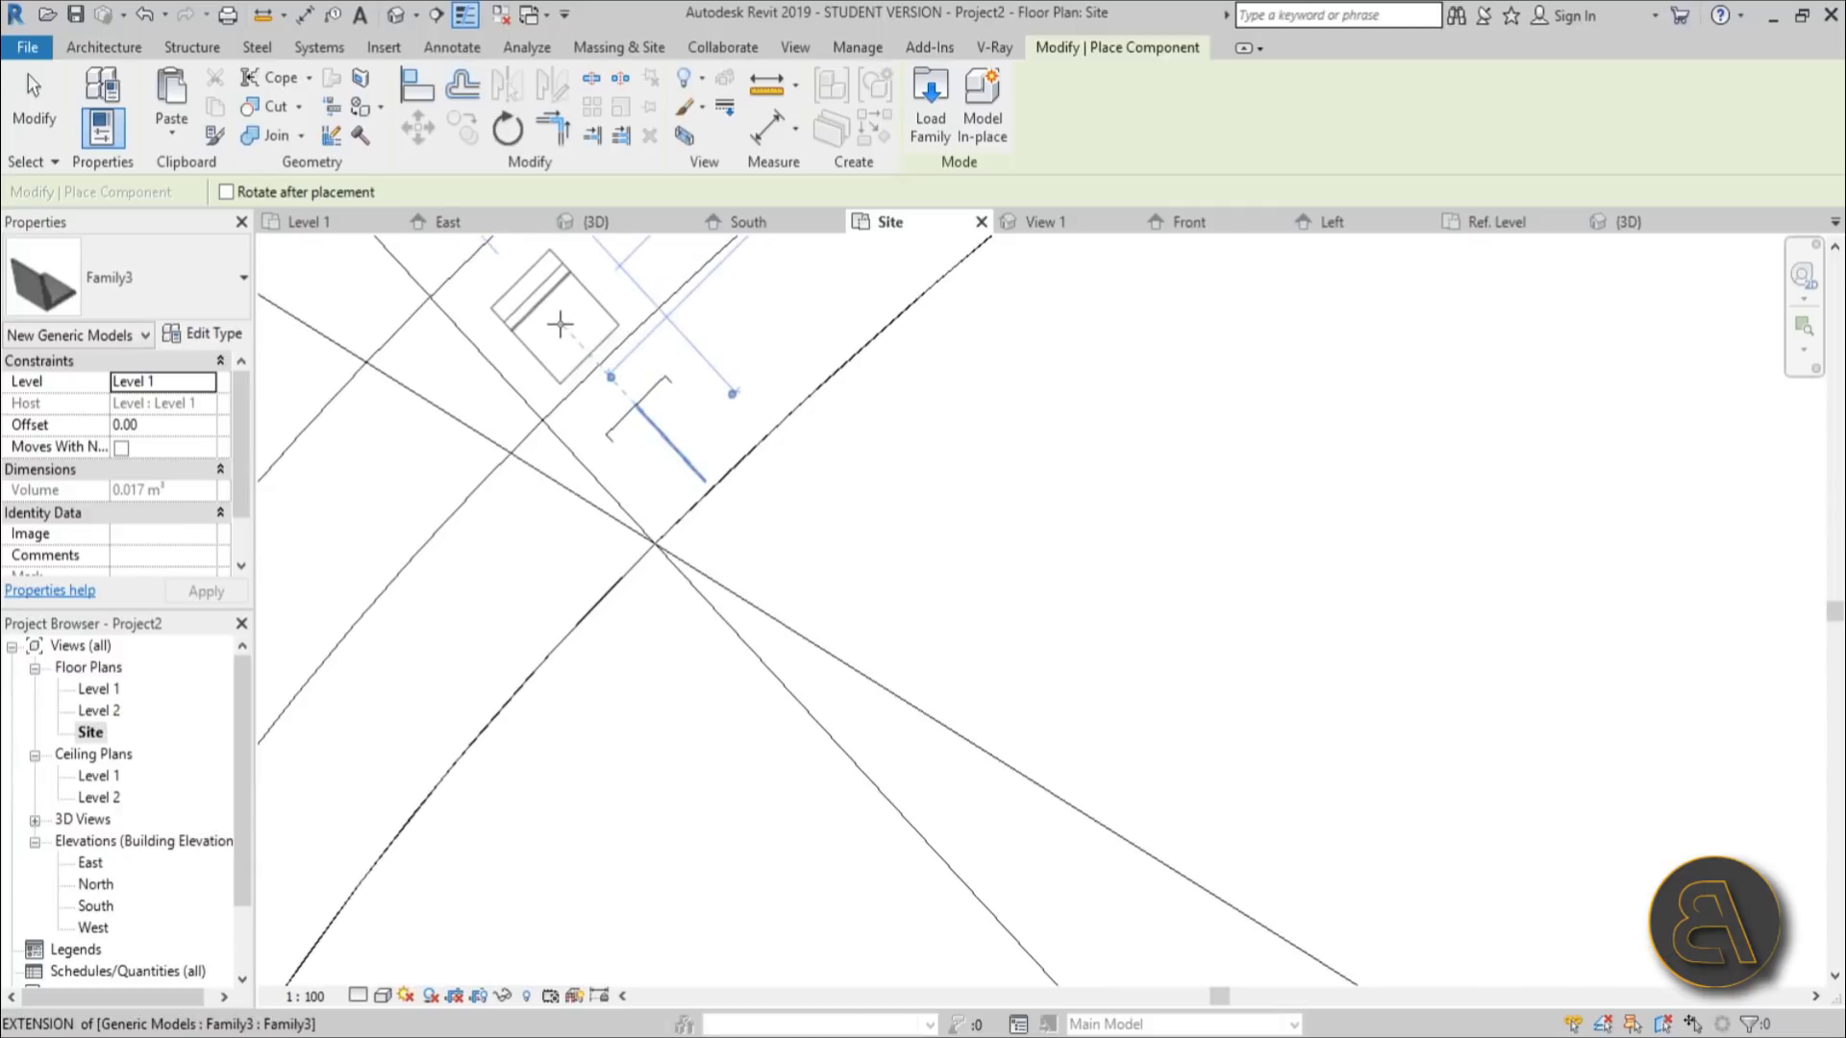
Step: Place one seat on each remaining row outward, in line with the first seat along the diagonal guide
middle_click_drag(494, 279, 754, 530)
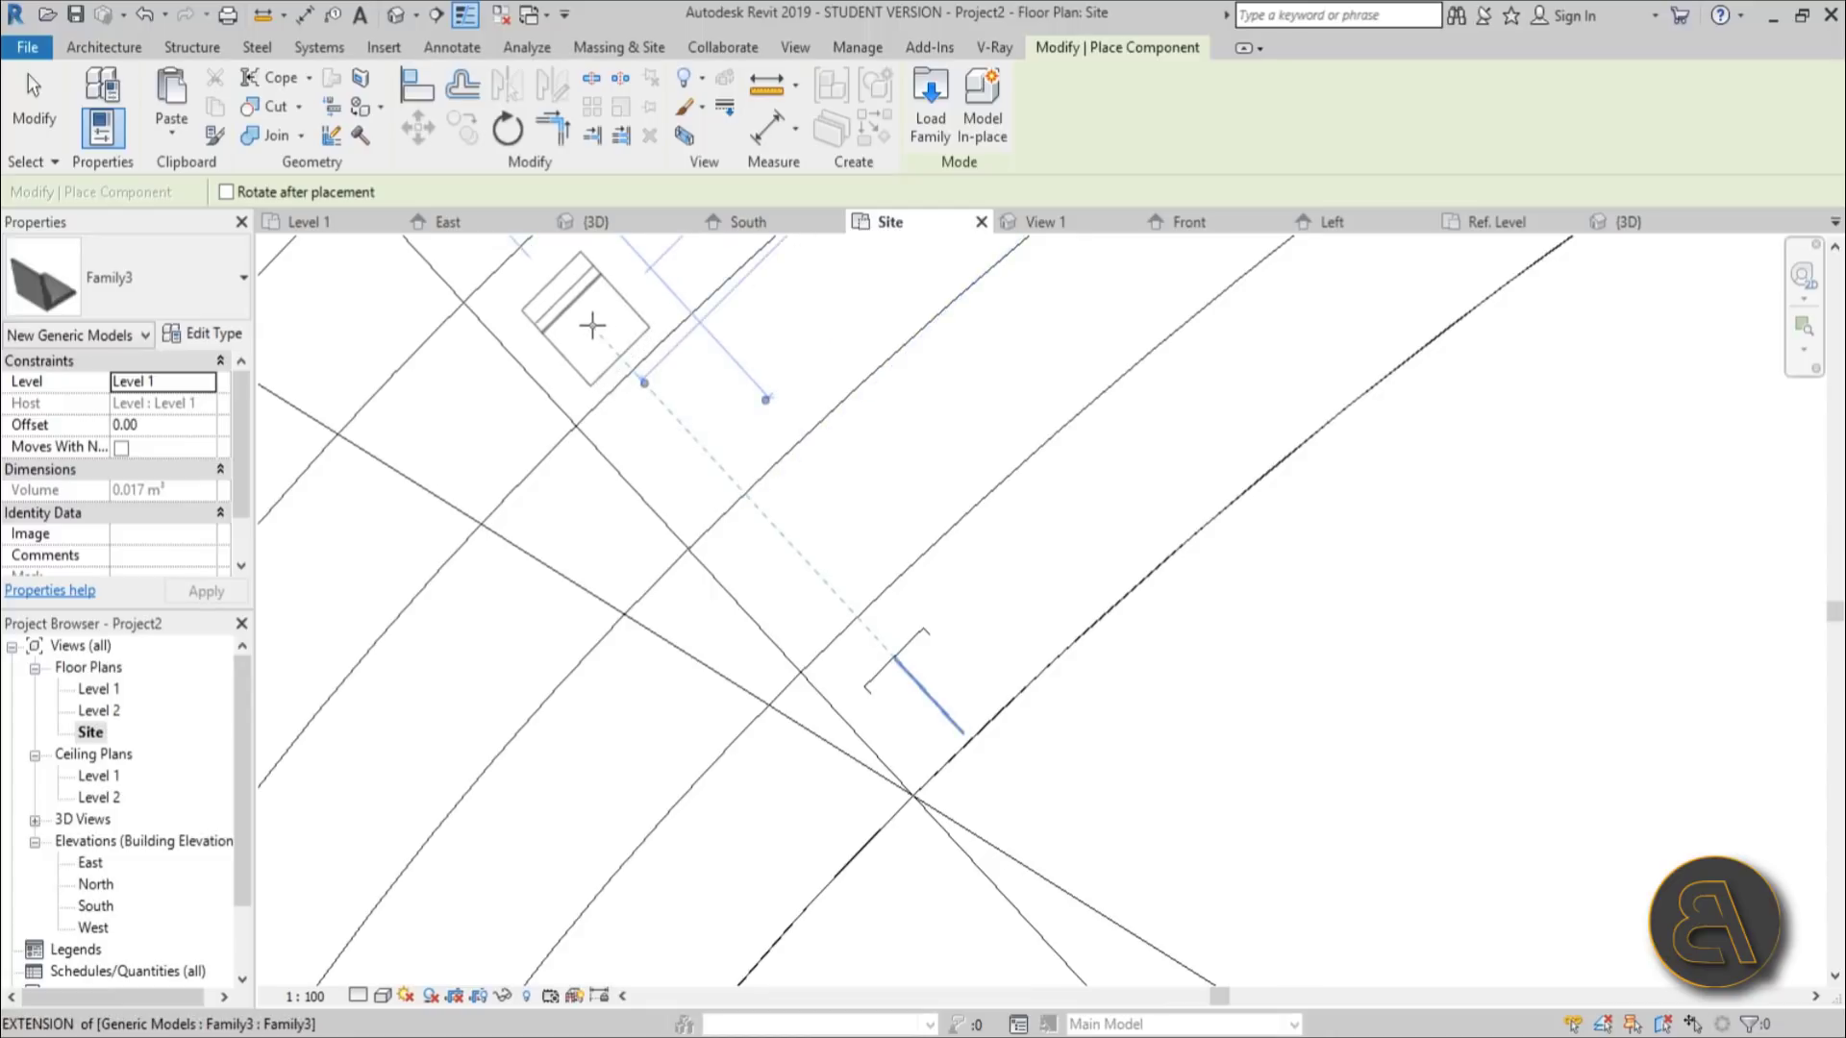
middle_click_drag(600, 330, 670, 449)
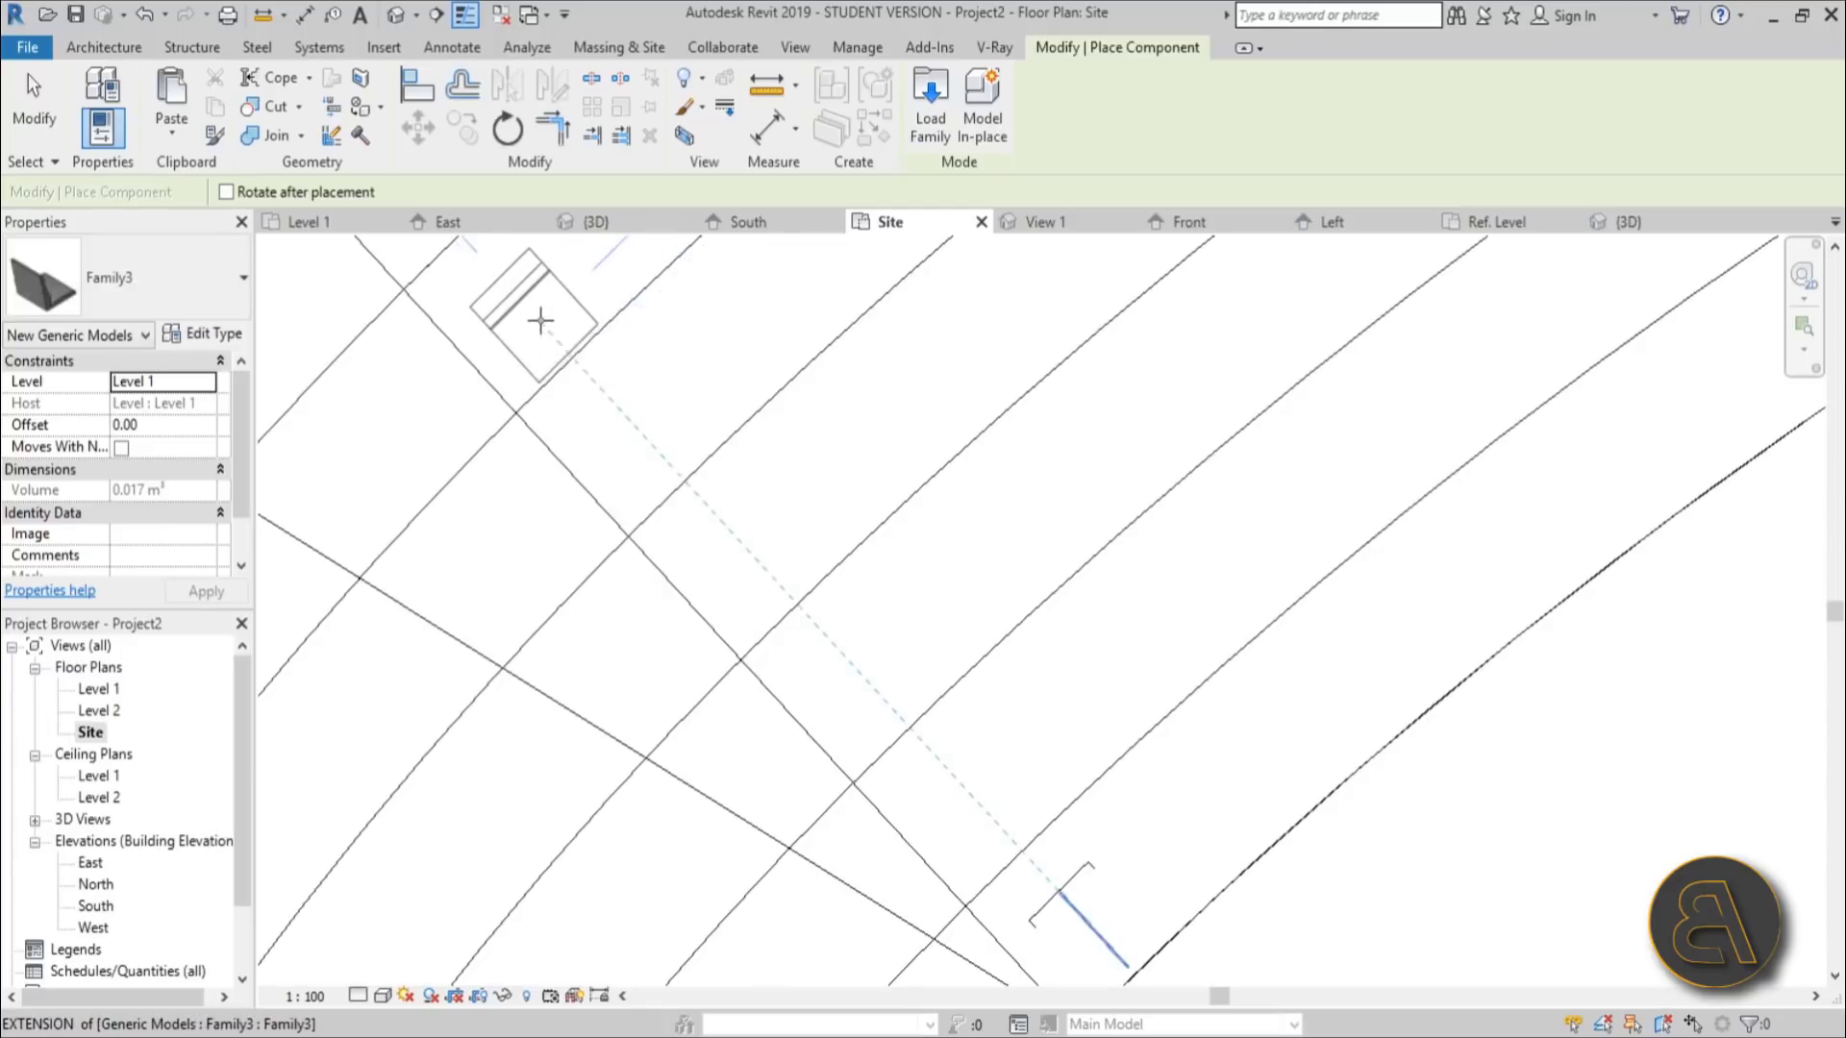
middle_click_drag(541, 320, 721, 548)
scroll(651, 474, "up", 2)
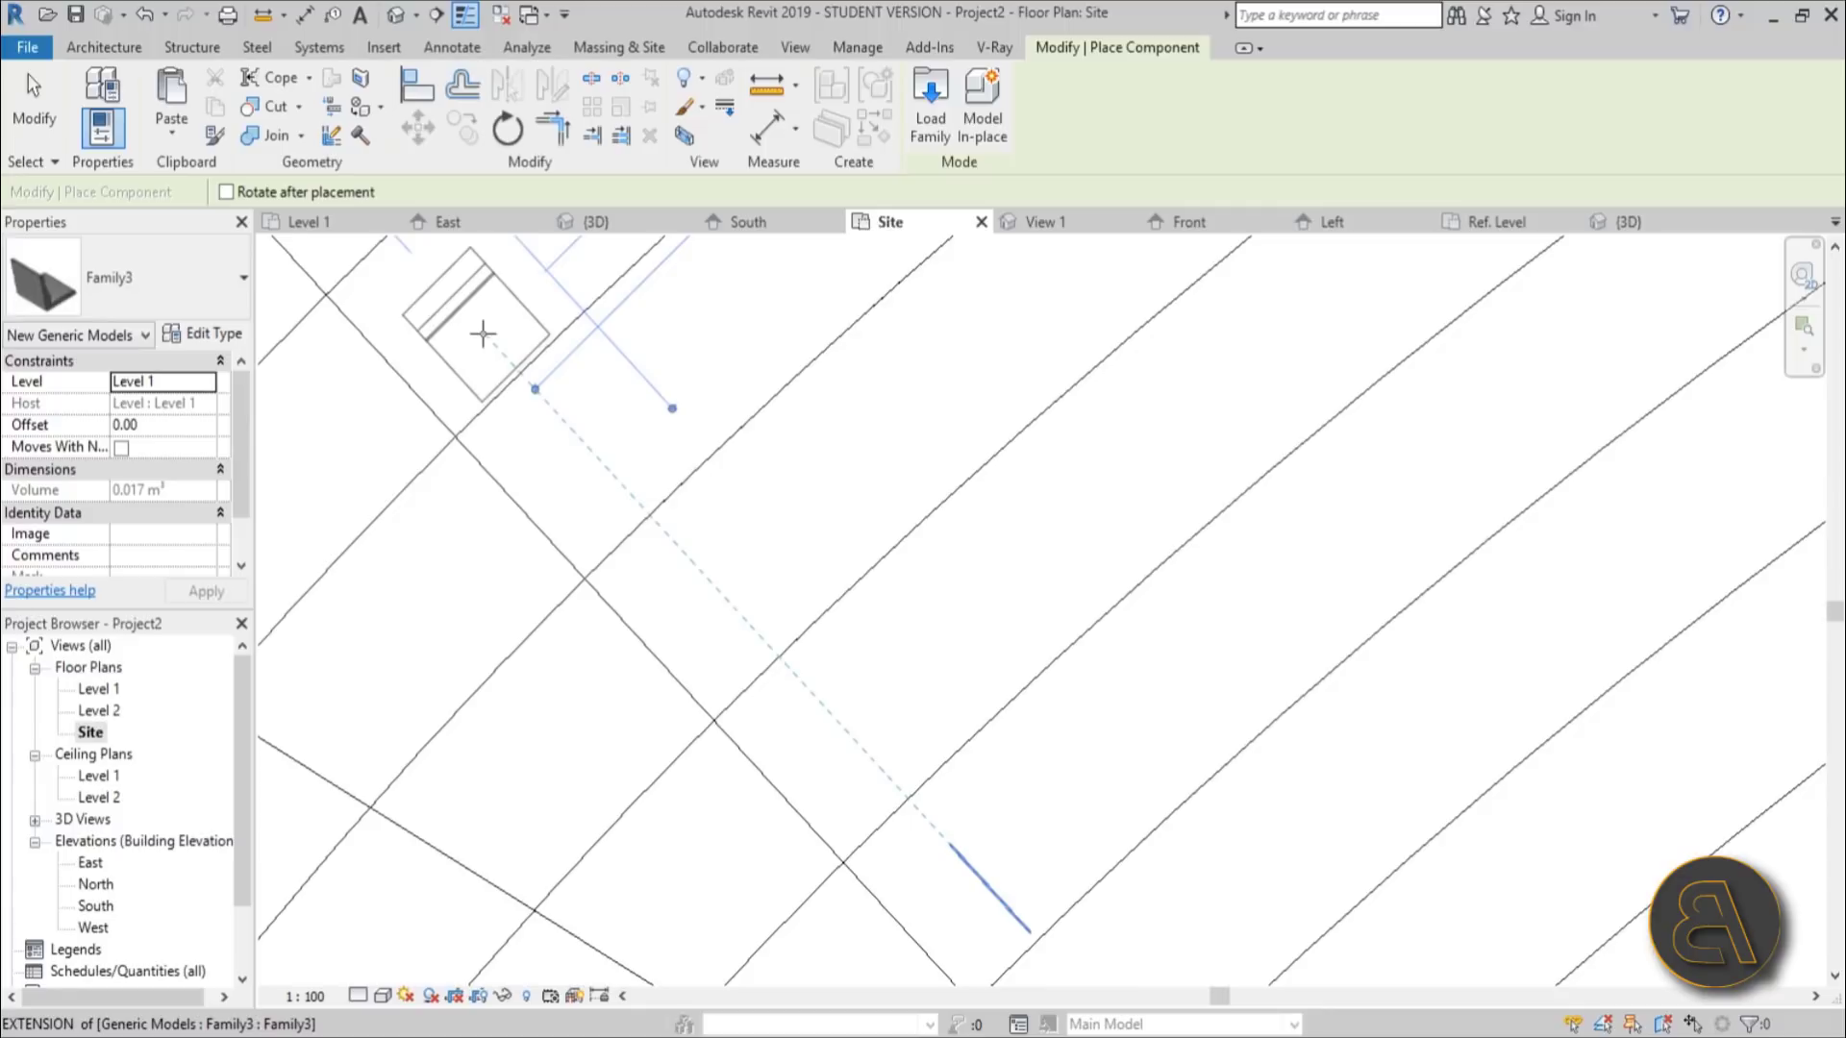
middle_click_drag(445, 317, 626, 466)
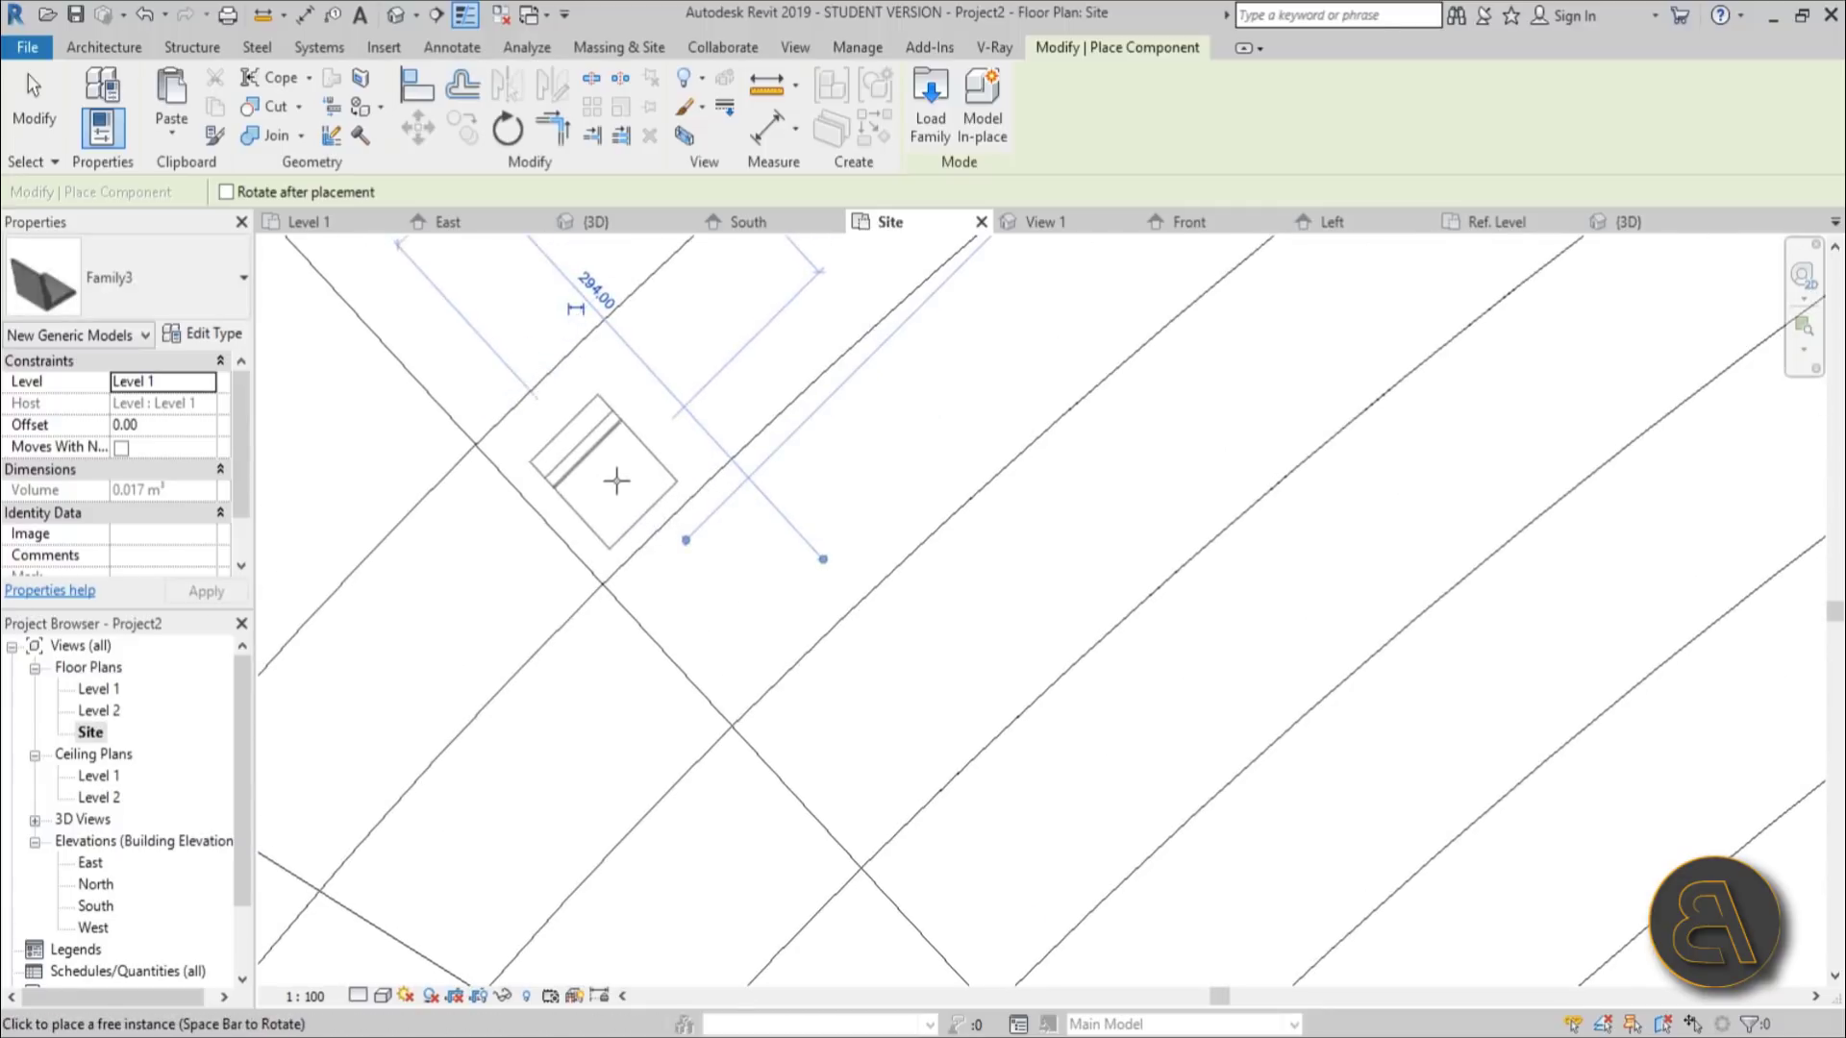
scroll(659, 429, "down", 4)
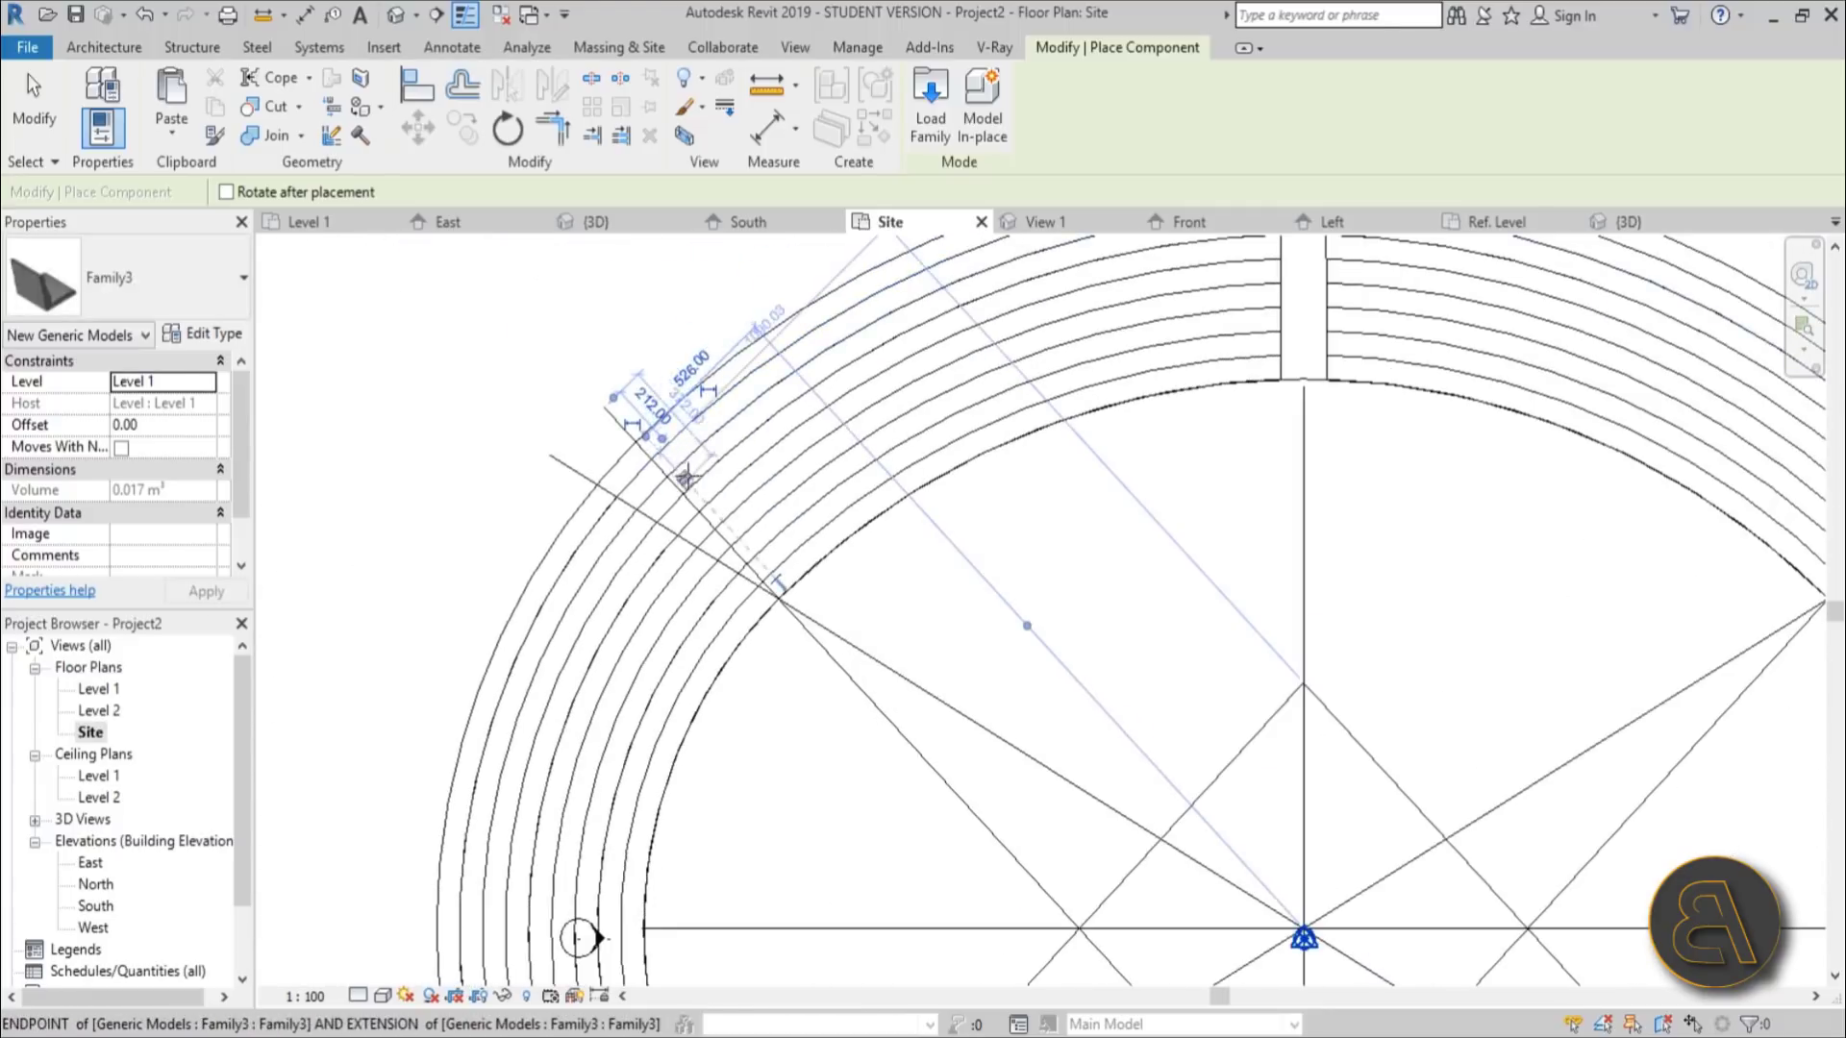
key("Escape")
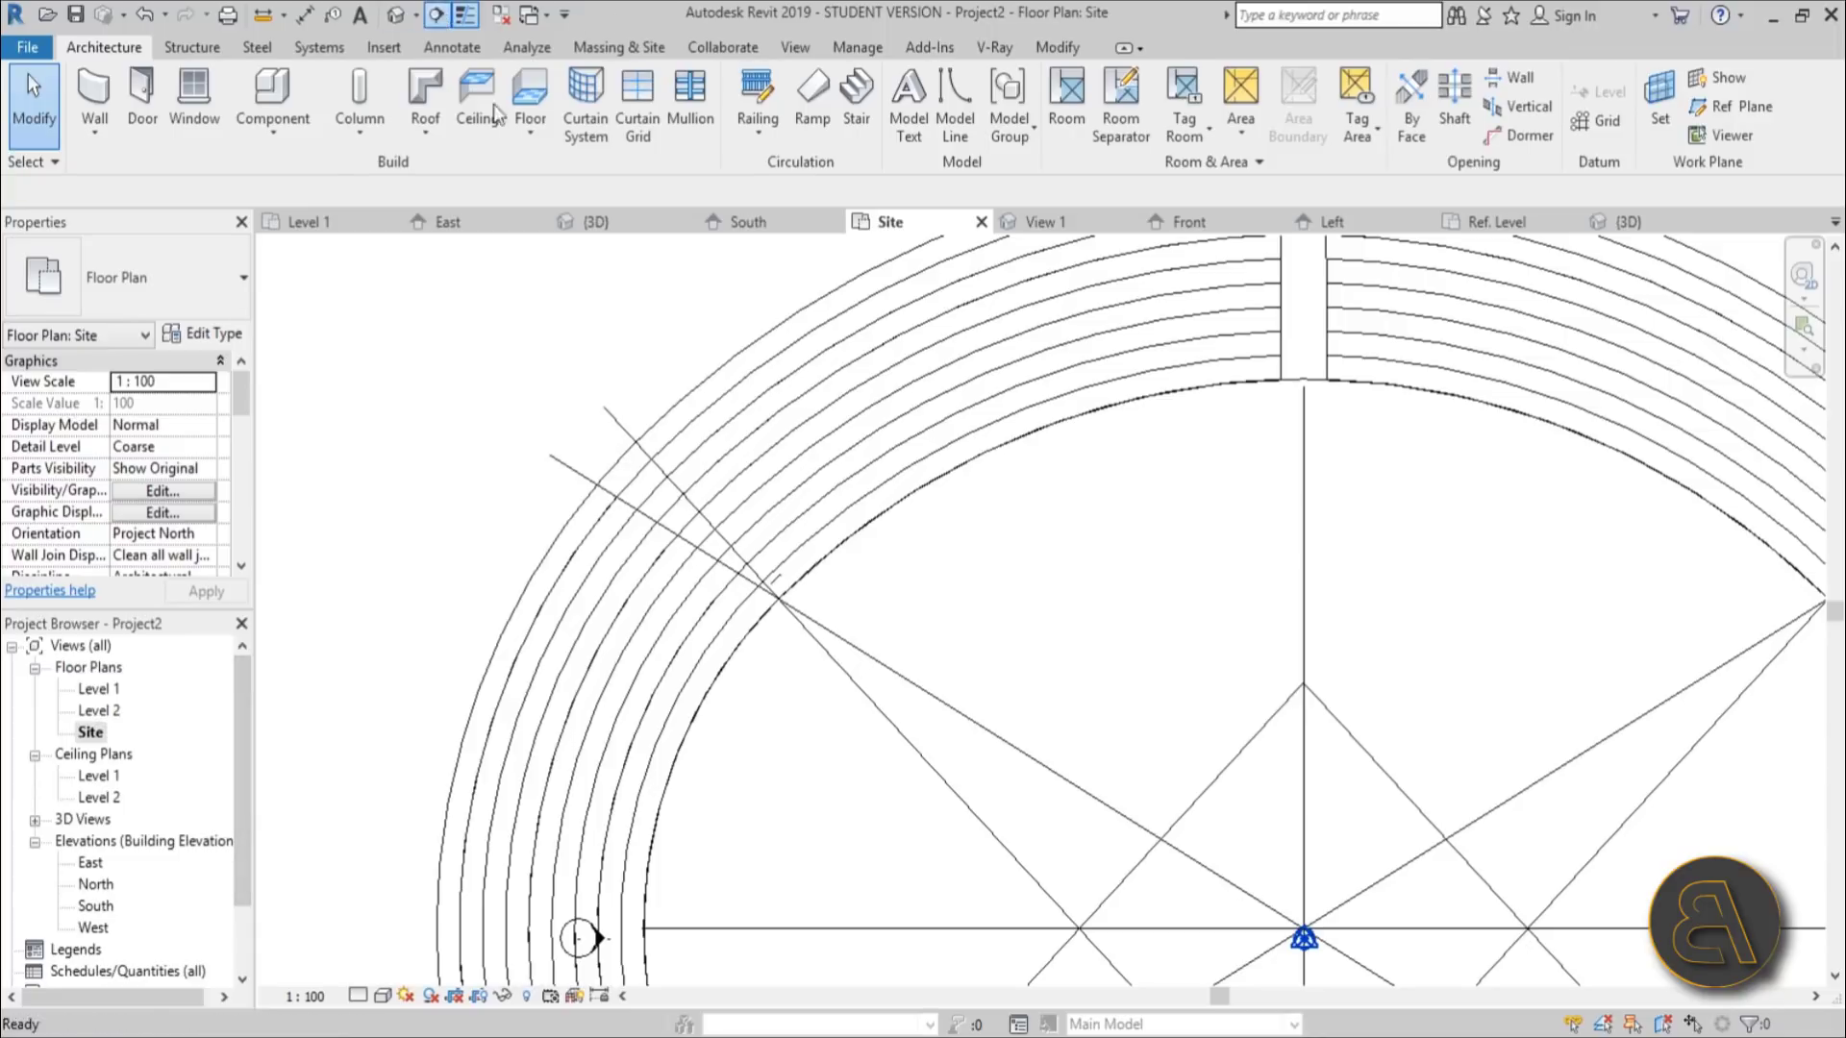
Step: Draw a section across the upper-left seating rows, parallel to the diagonal guide line, and open its view
left_click(437, 15)
left_click(574, 411)
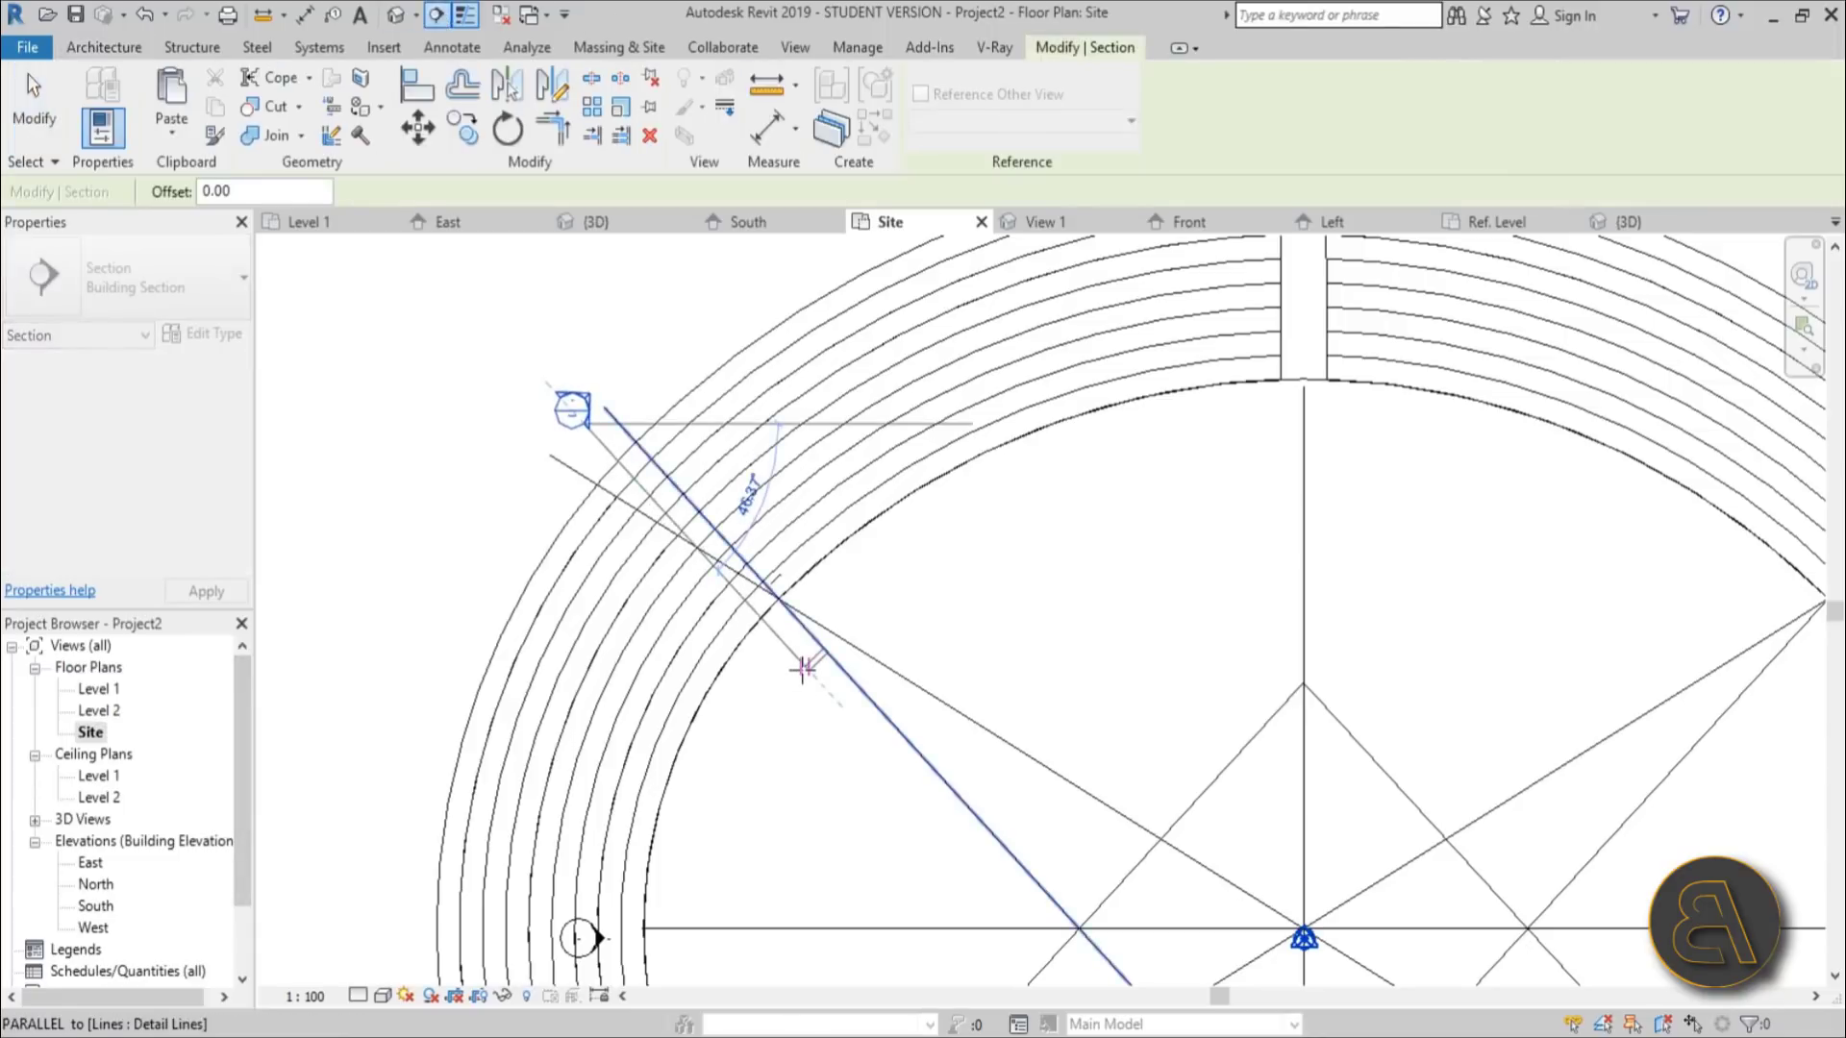
left_click(811, 661)
key("Escape")
key("Escape")
double_click(574, 409)
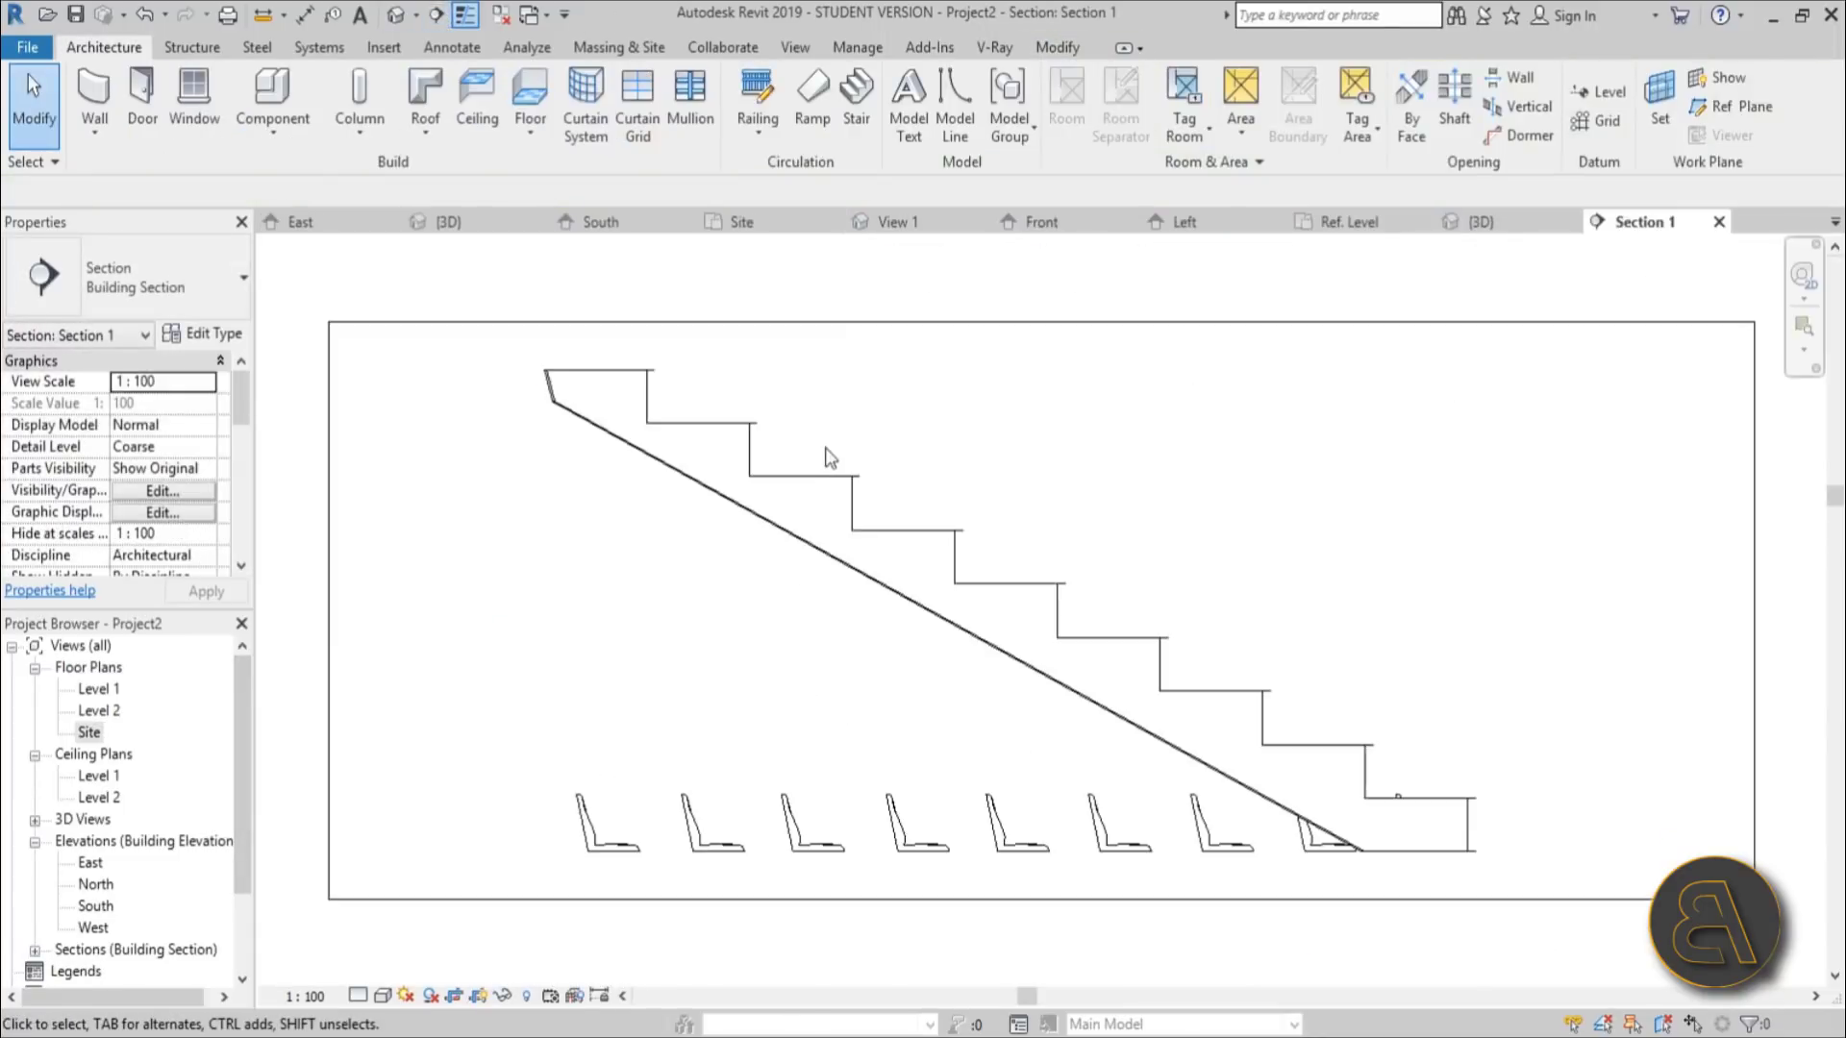
Step: Extend the upper edge of the section's crop region farther above the seating steps
scroll(723, 684, "down", 2)
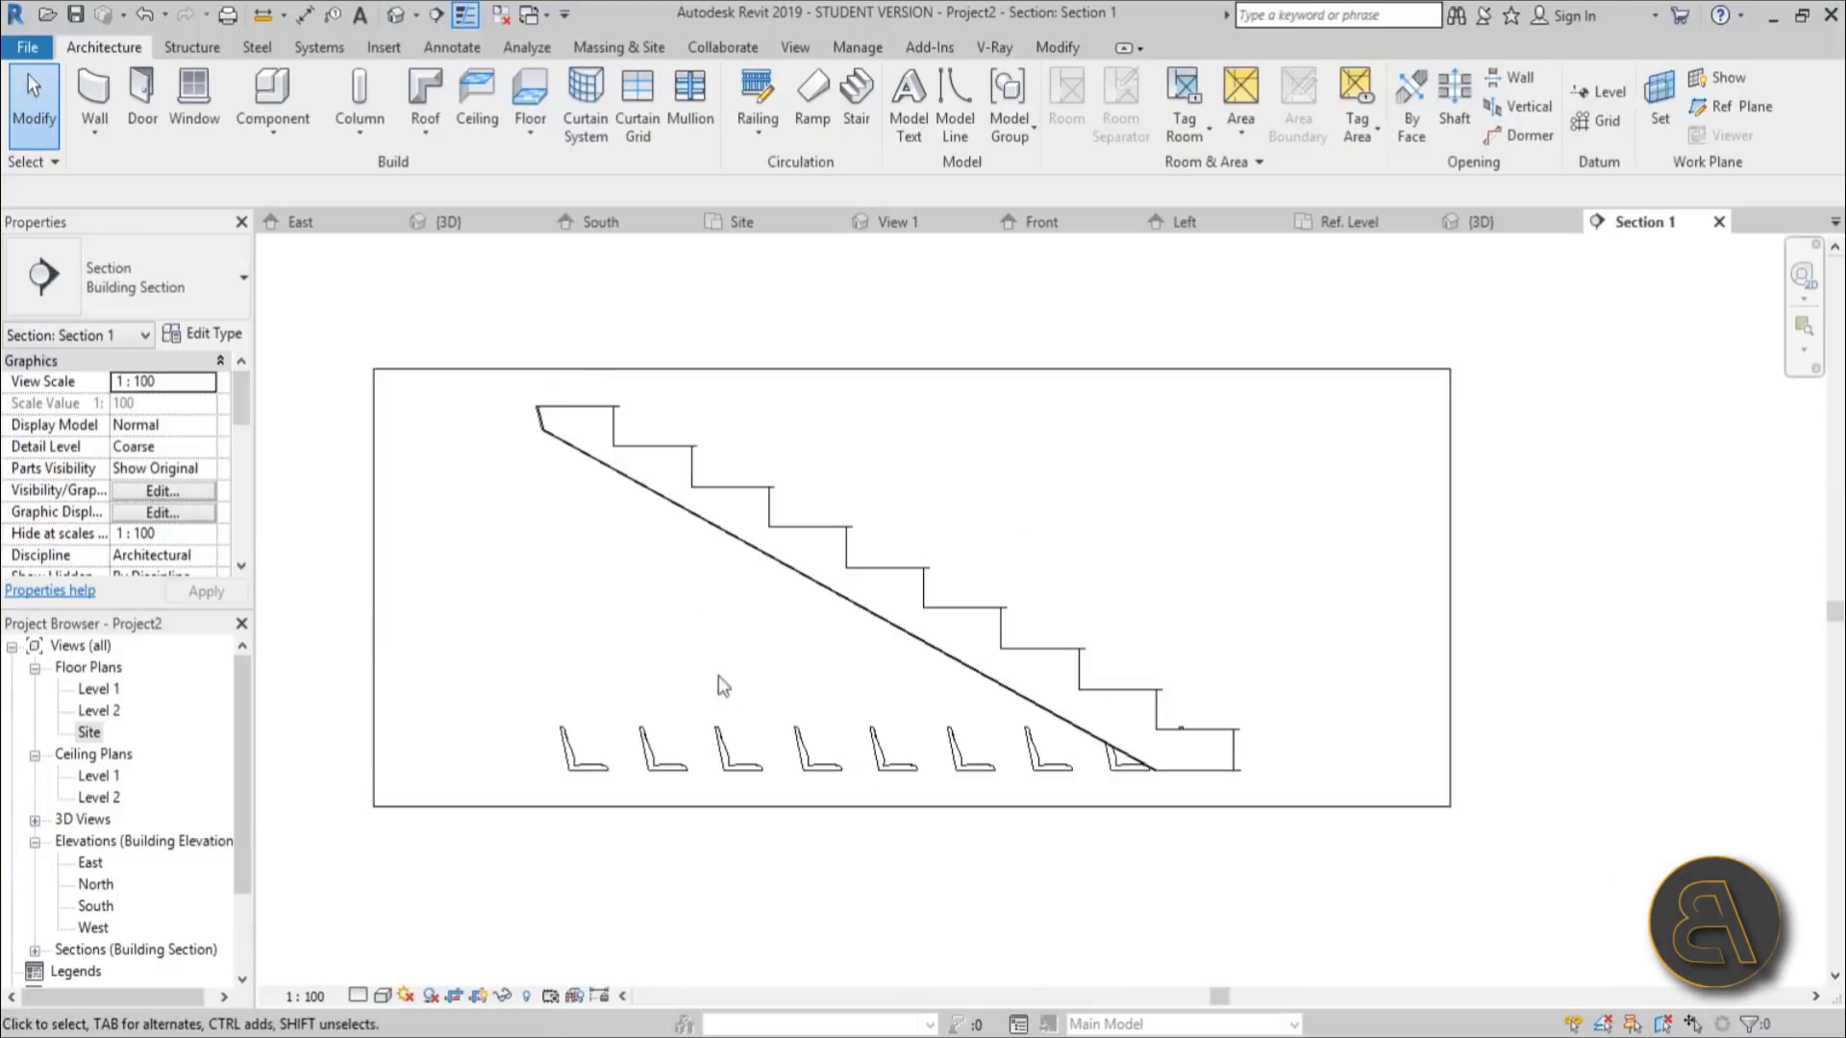
left_click(781, 370)
left_click_drag(911, 369, 912, 276)
Step: Move the outermost seat vertically up 360 onto the highest seating step
left_click(587, 759)
left_click(421, 135)
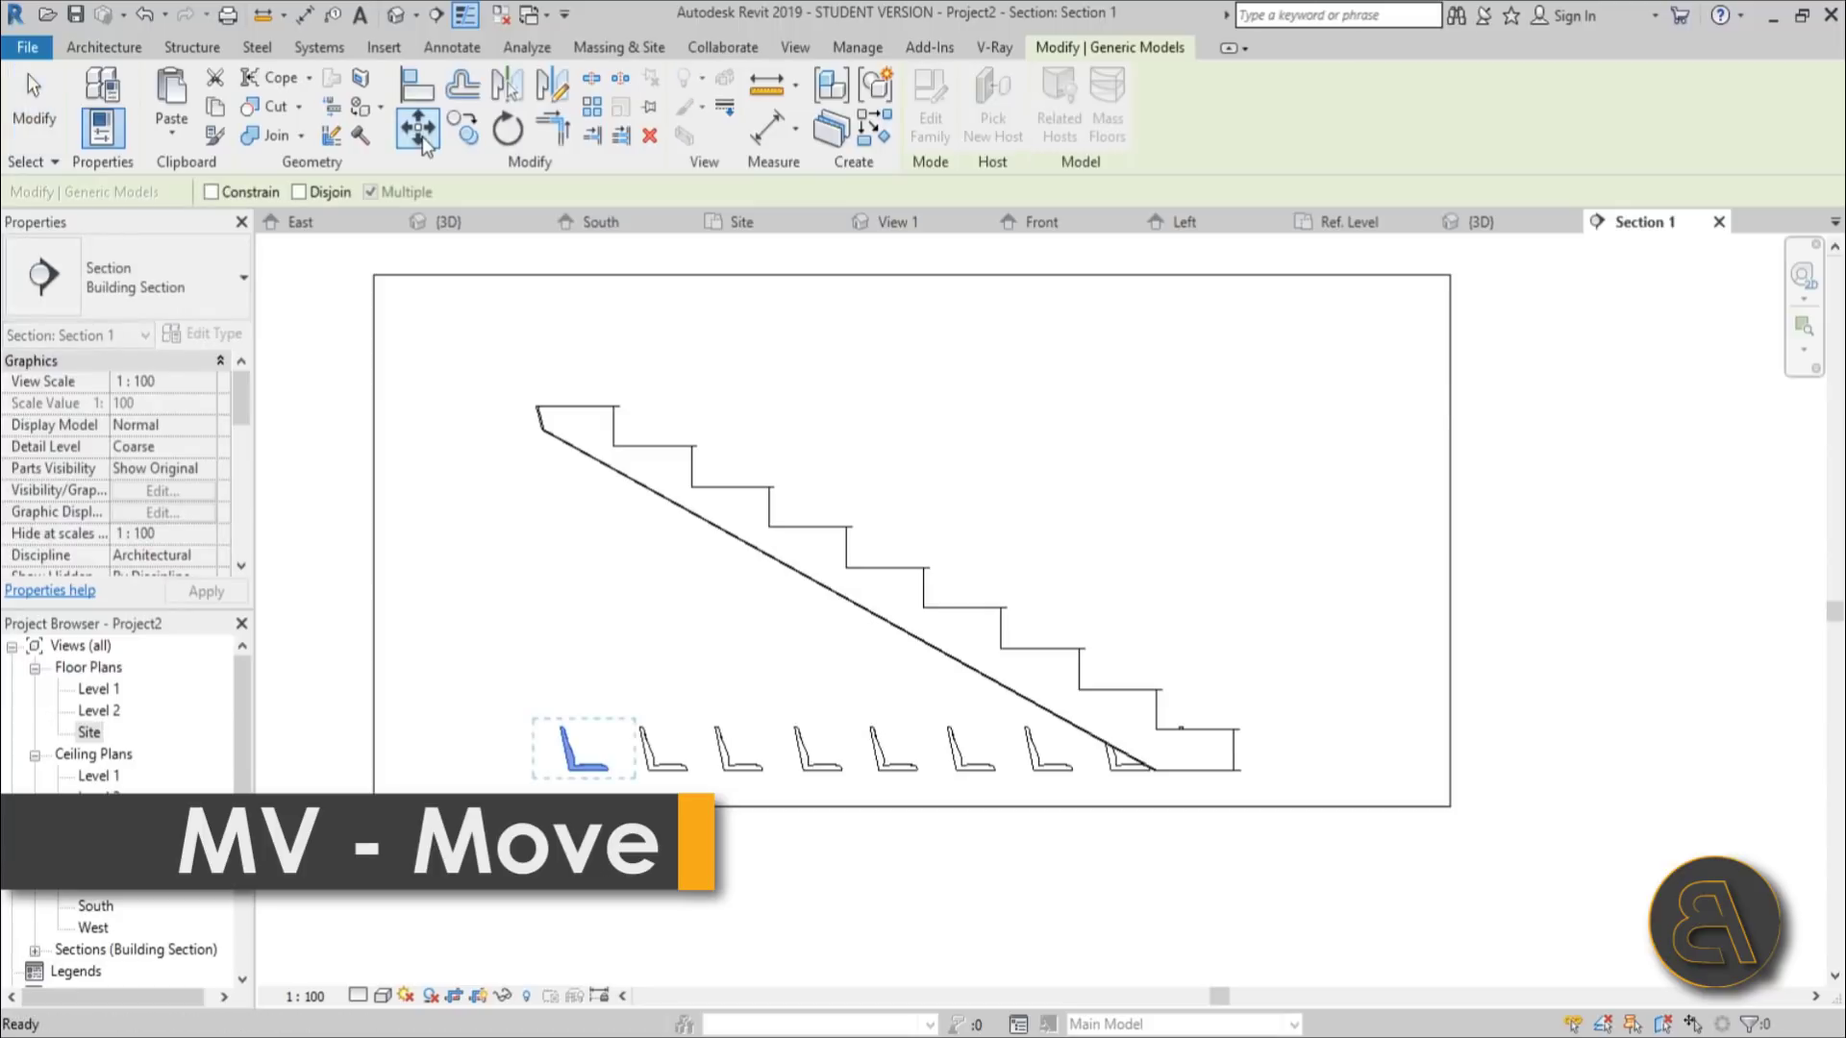
scroll(577, 775, "up", 2)
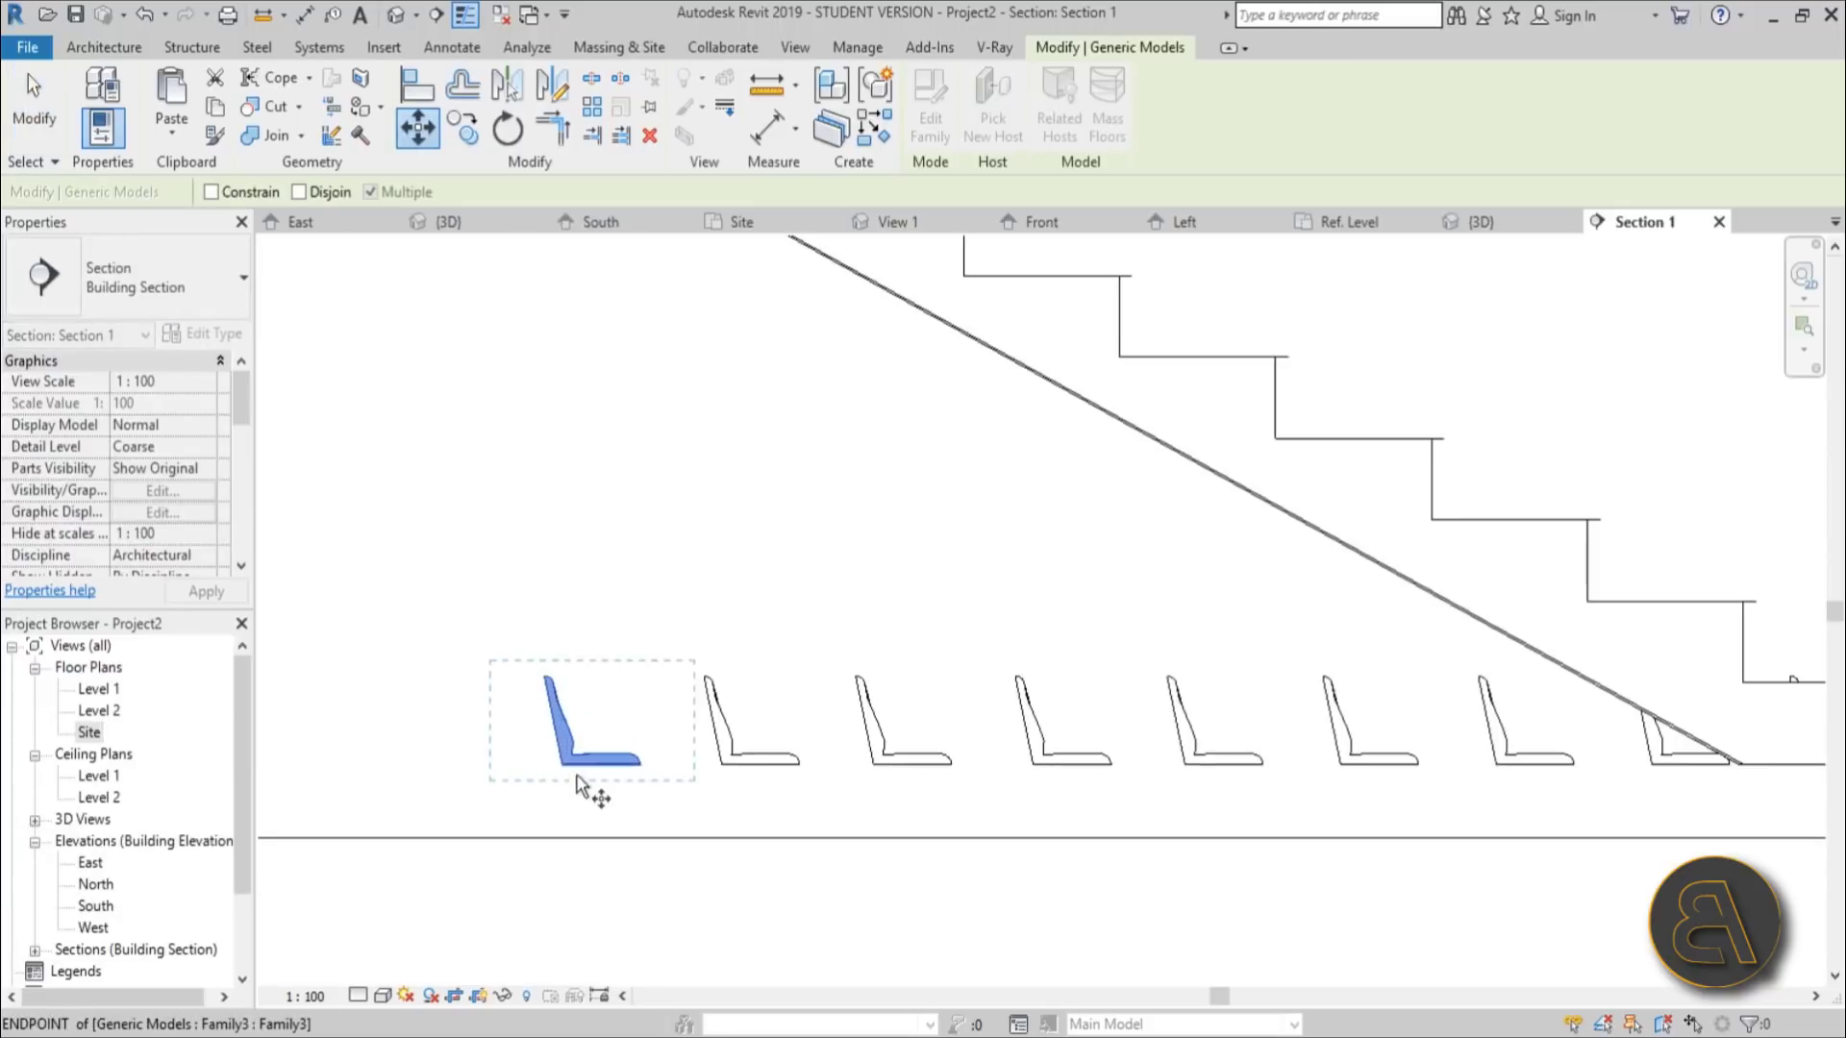
left_click(591, 775)
scroll(586, 760, "down", 3)
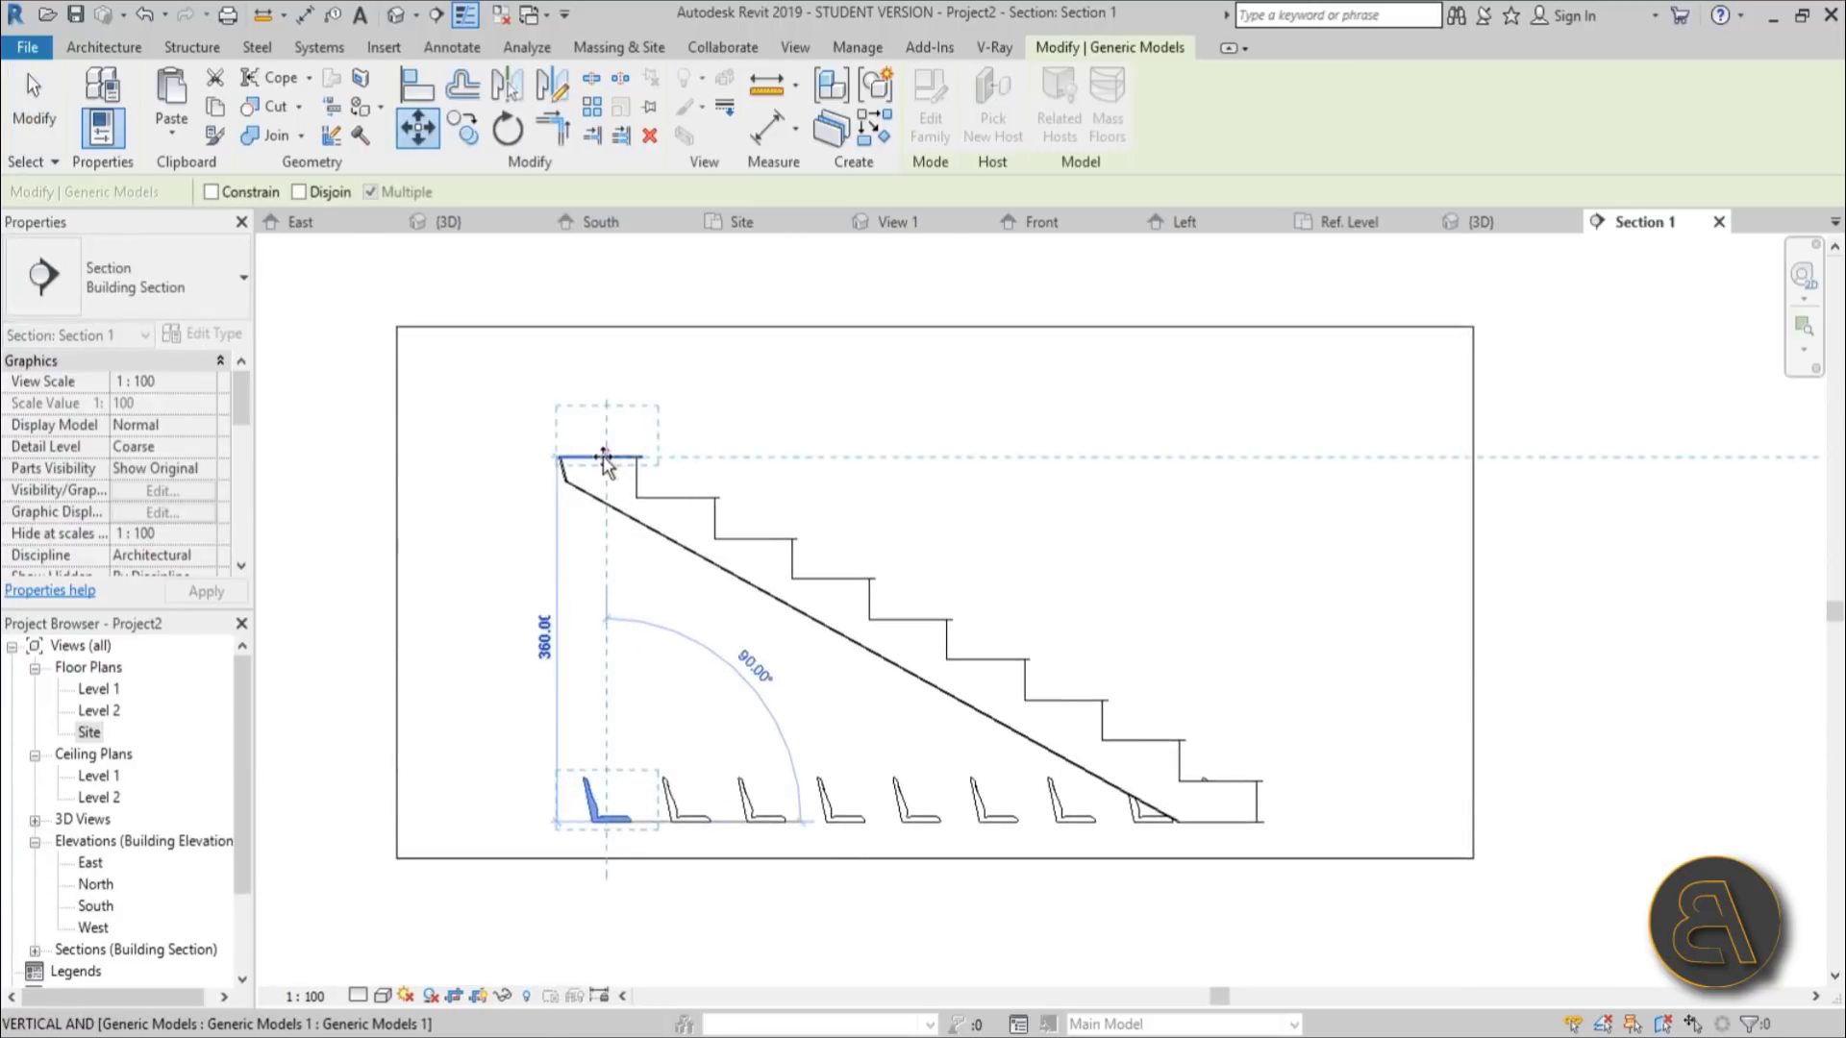
left_click(608, 454)
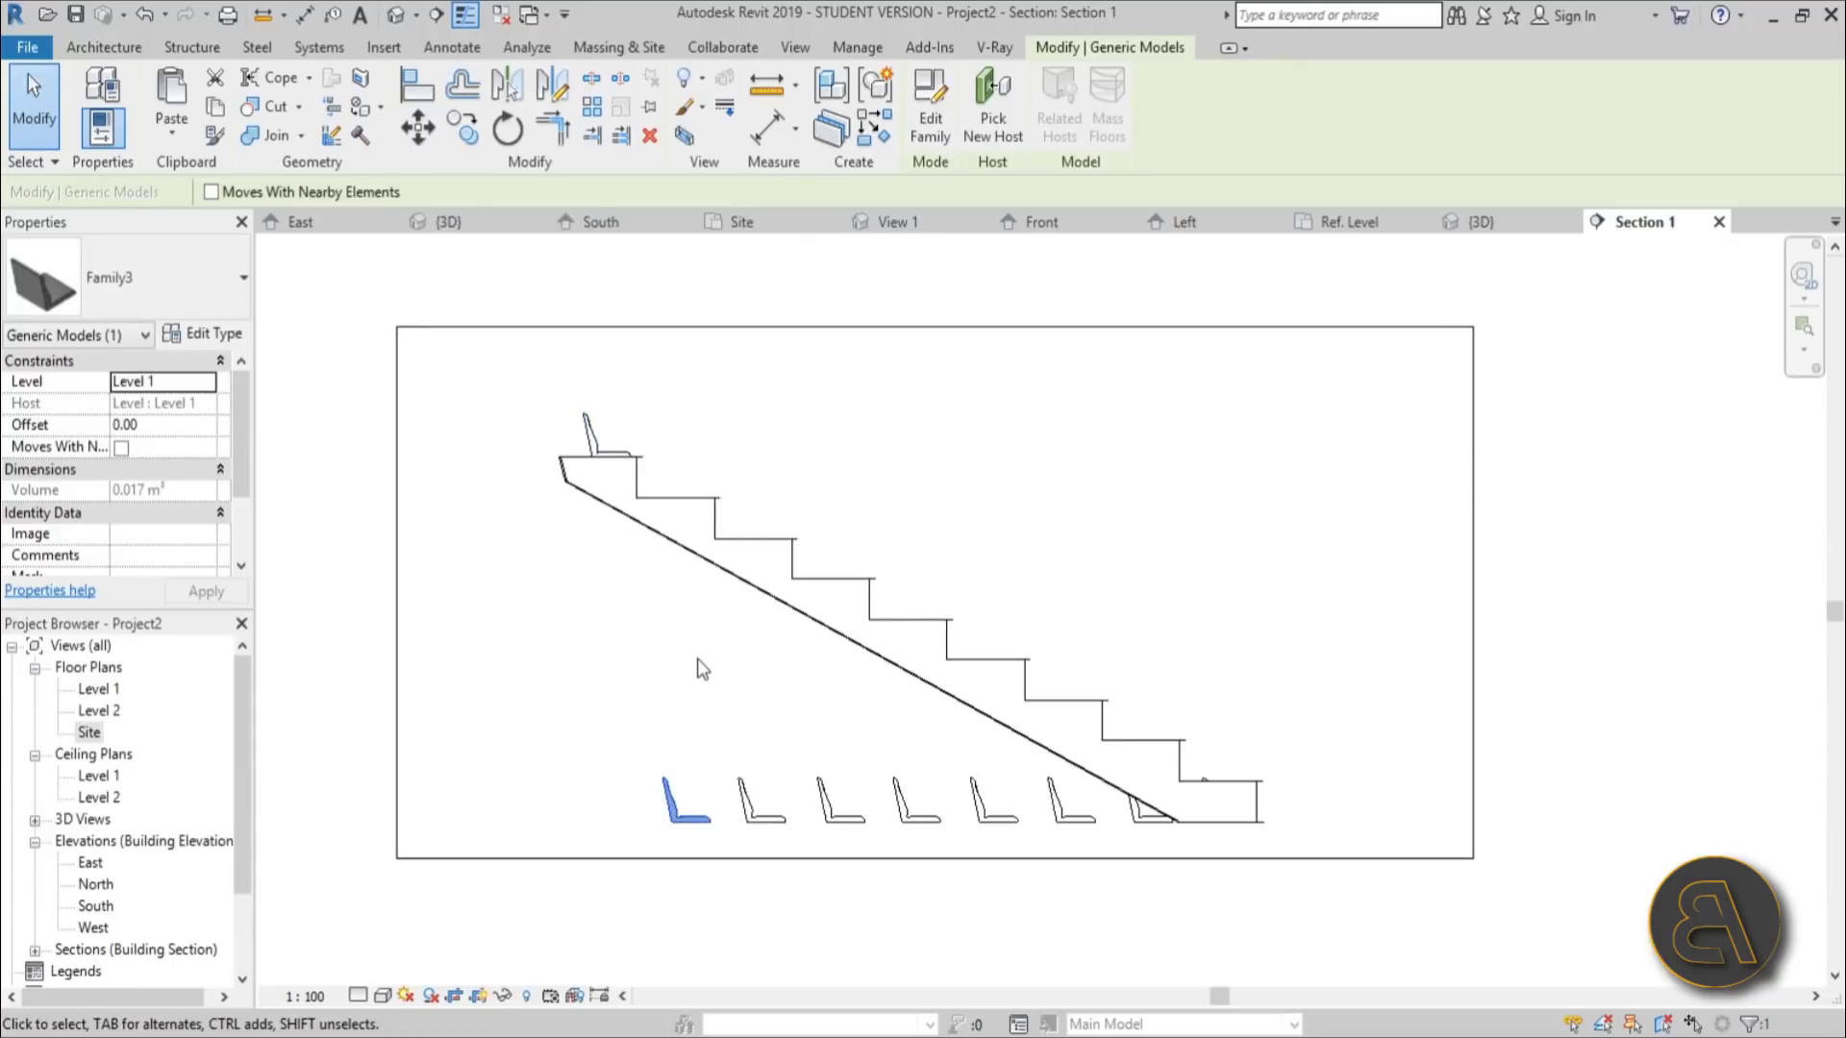
Step: Move the second-outermost seat vertically up 320 onto the second-highest step
key("m")
key("v")
left_click(709, 822)
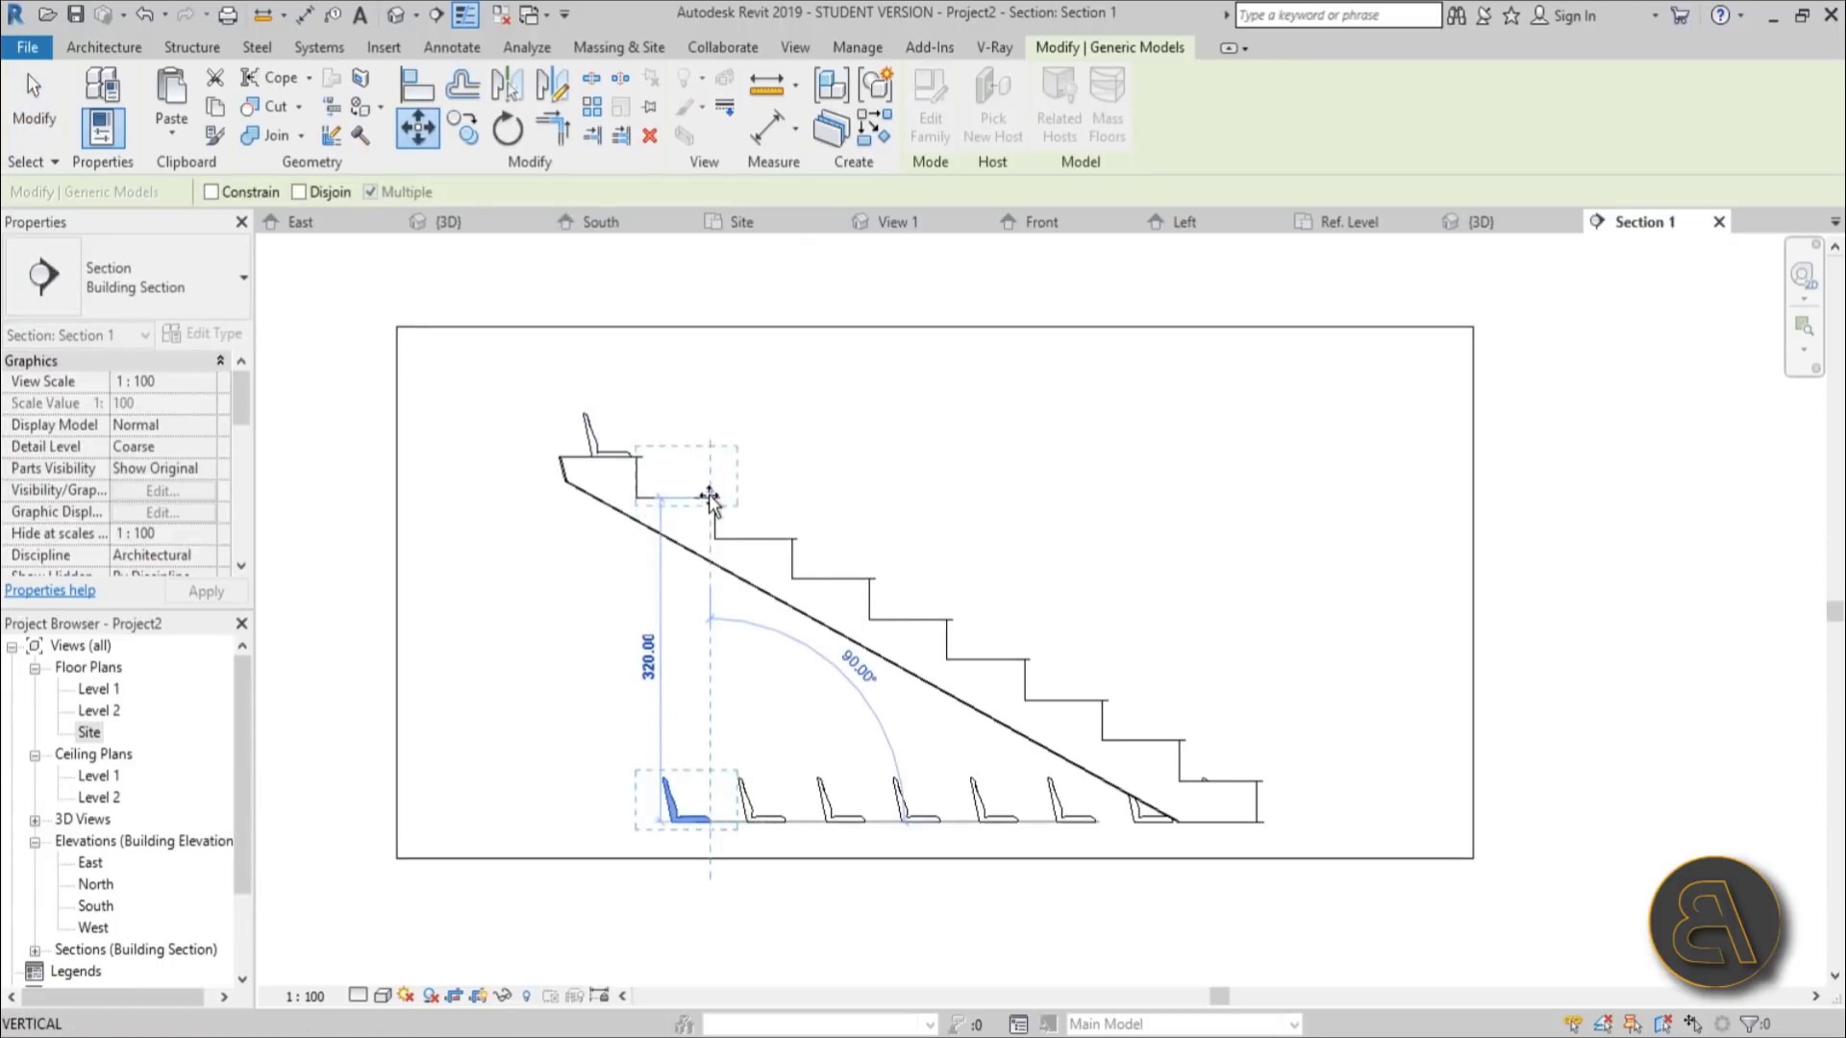
left_click(708, 502)
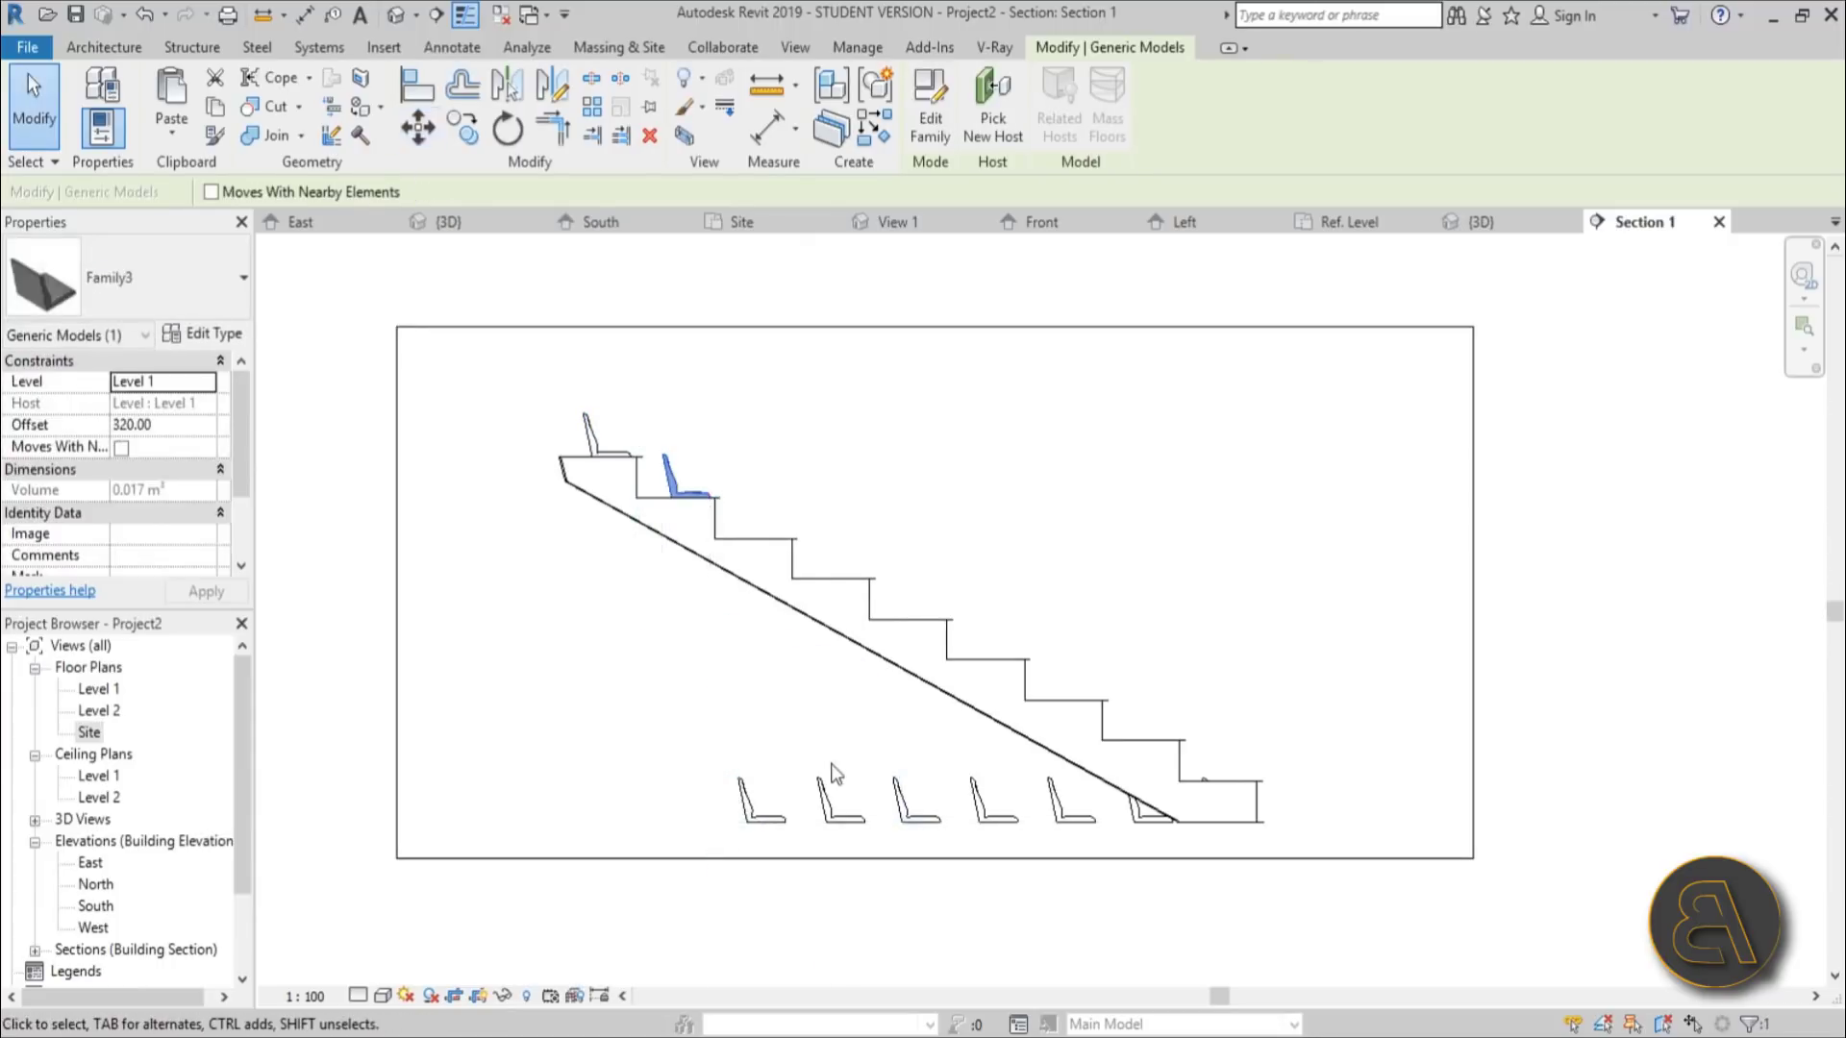
Step: Move each remaining seat vertically up onto the step directly above it
key("Escape")
scroll(827, 769, "up", 3)
left_click(736, 859)
left_click(748, 773)
left_click(736, 850)
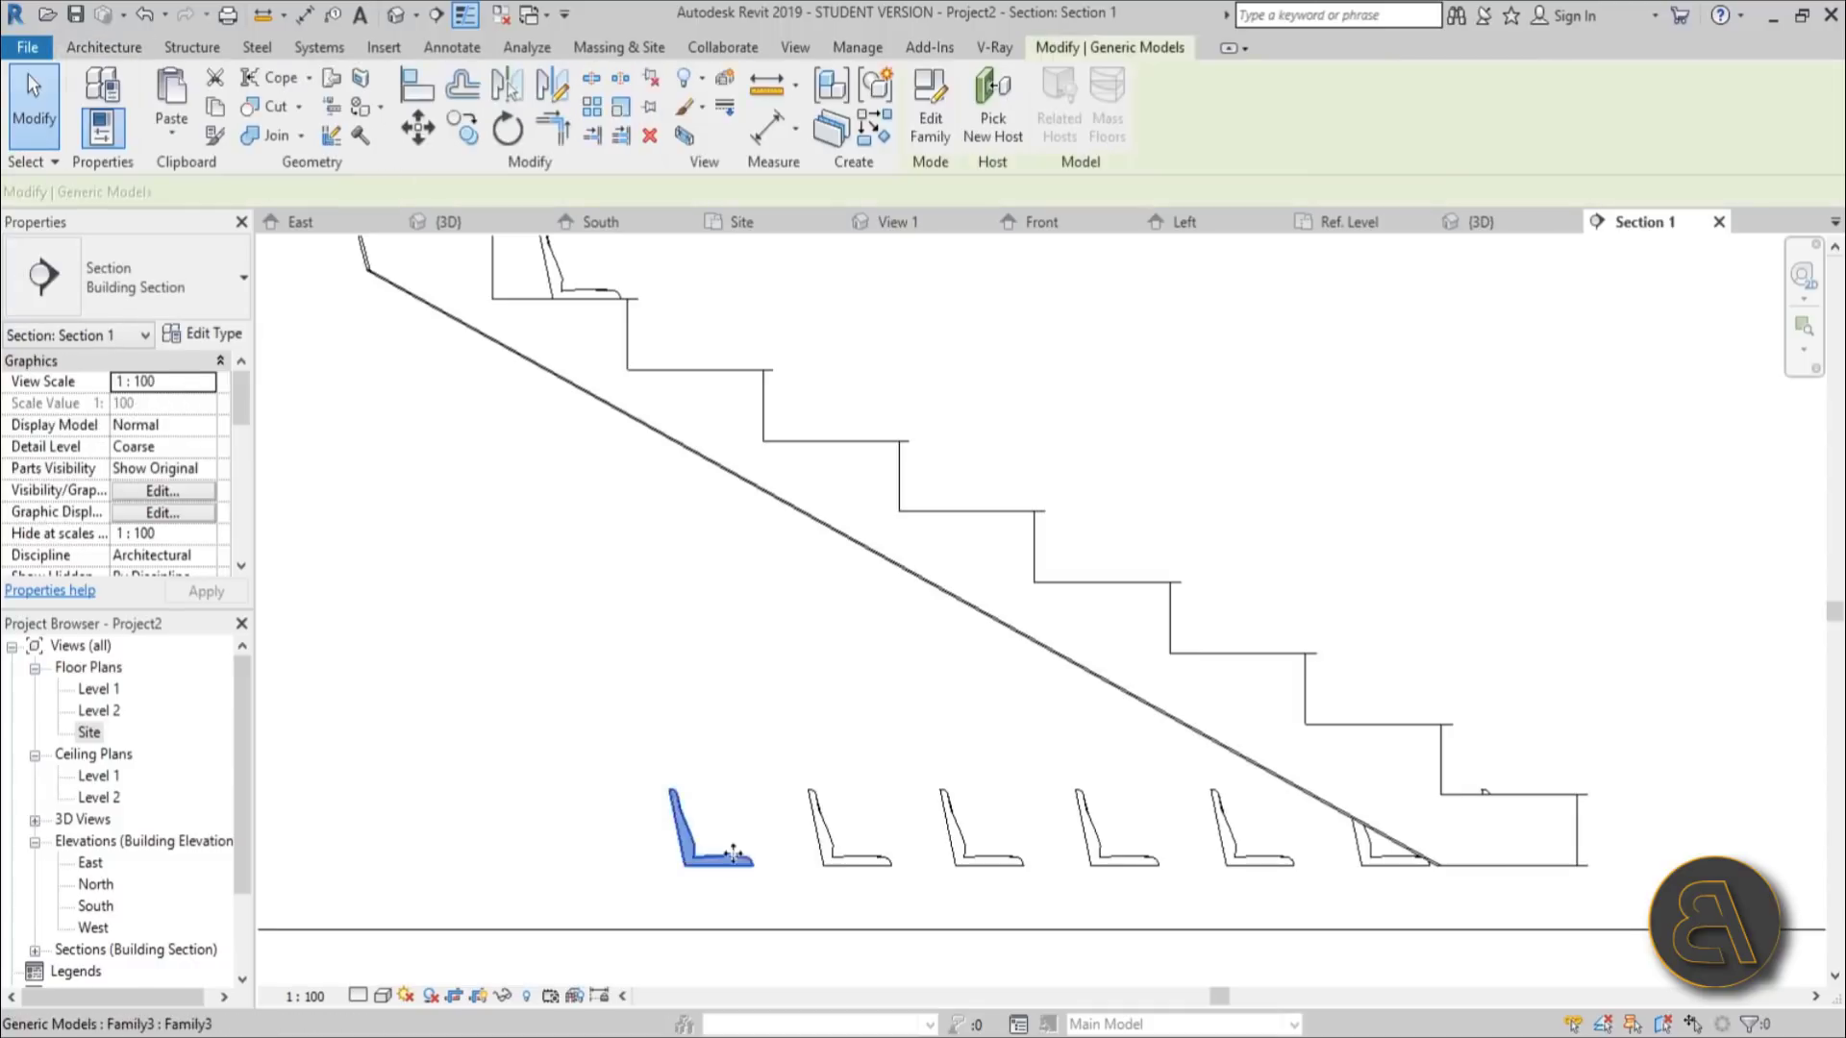
left_click(750, 803)
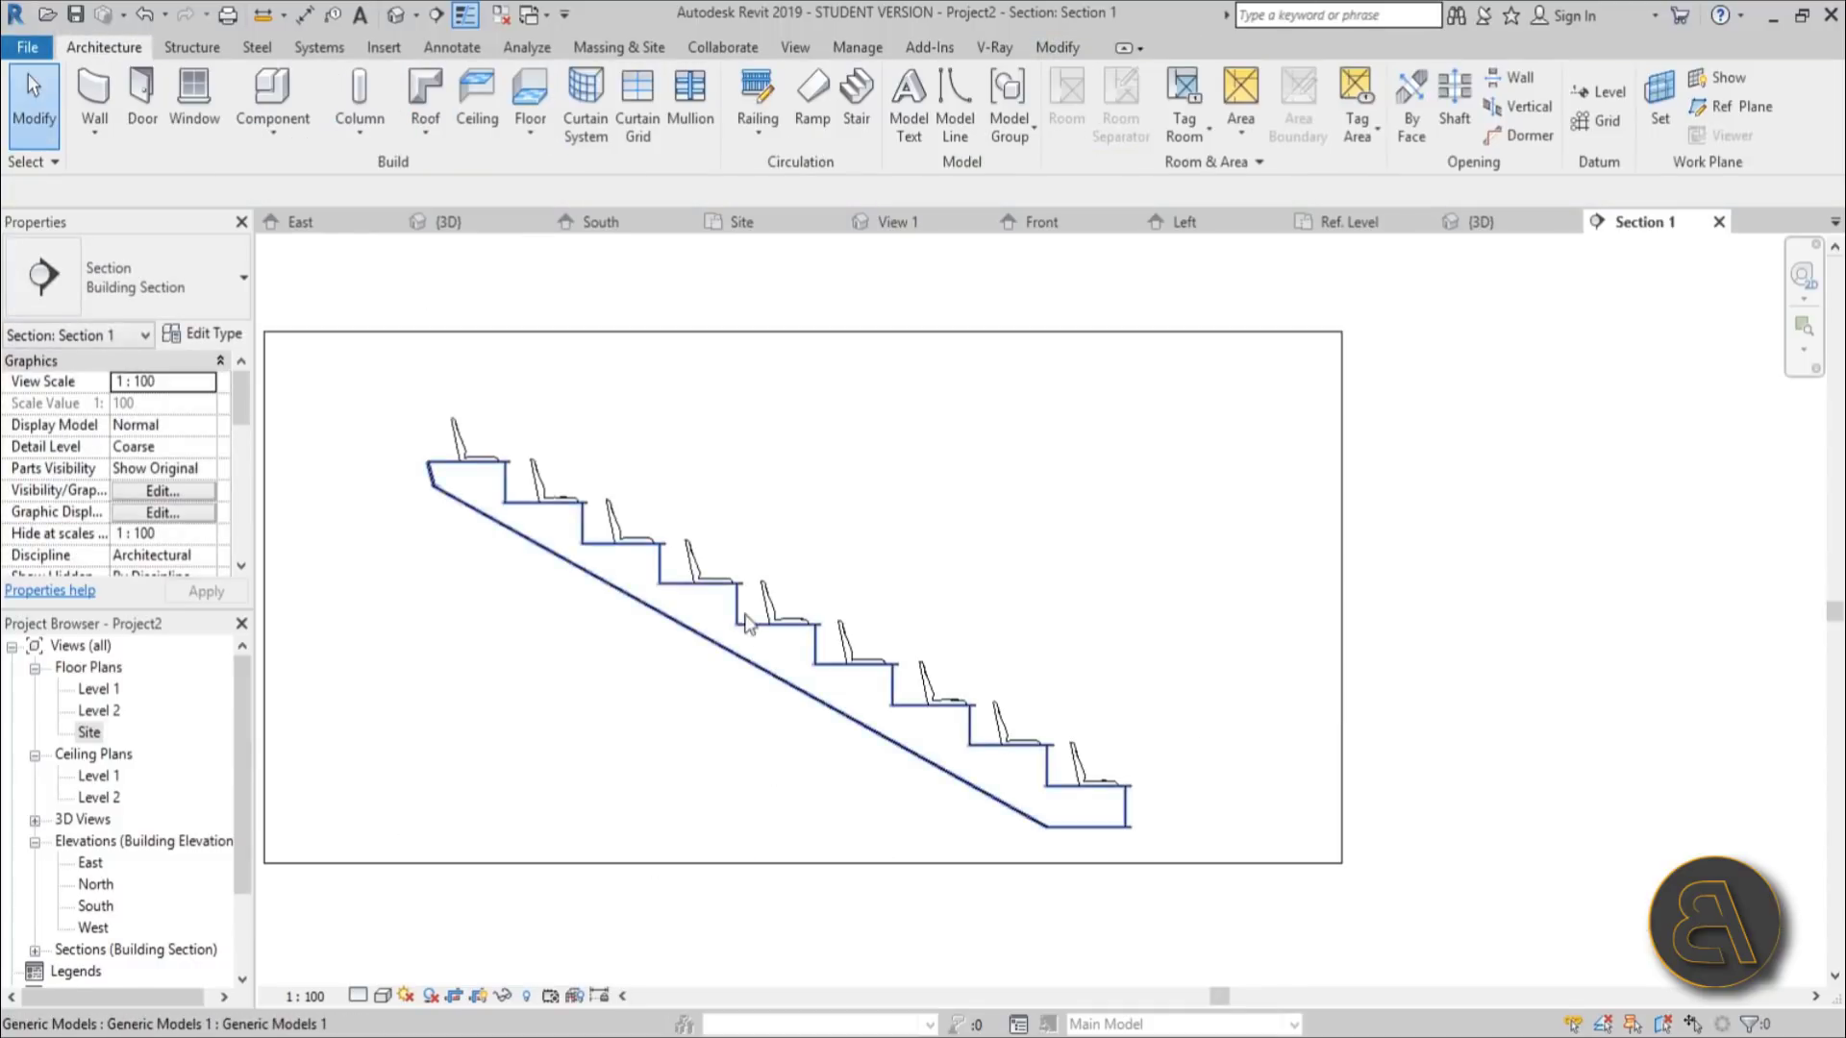
Step: In the Site plan, select all nine seats beside the diagonal guide and combine them into a model group named Group 1
double_click(96, 732)
scroll(894, 663, "up", 4)
left_click_drag(934, 772, 914, 769)
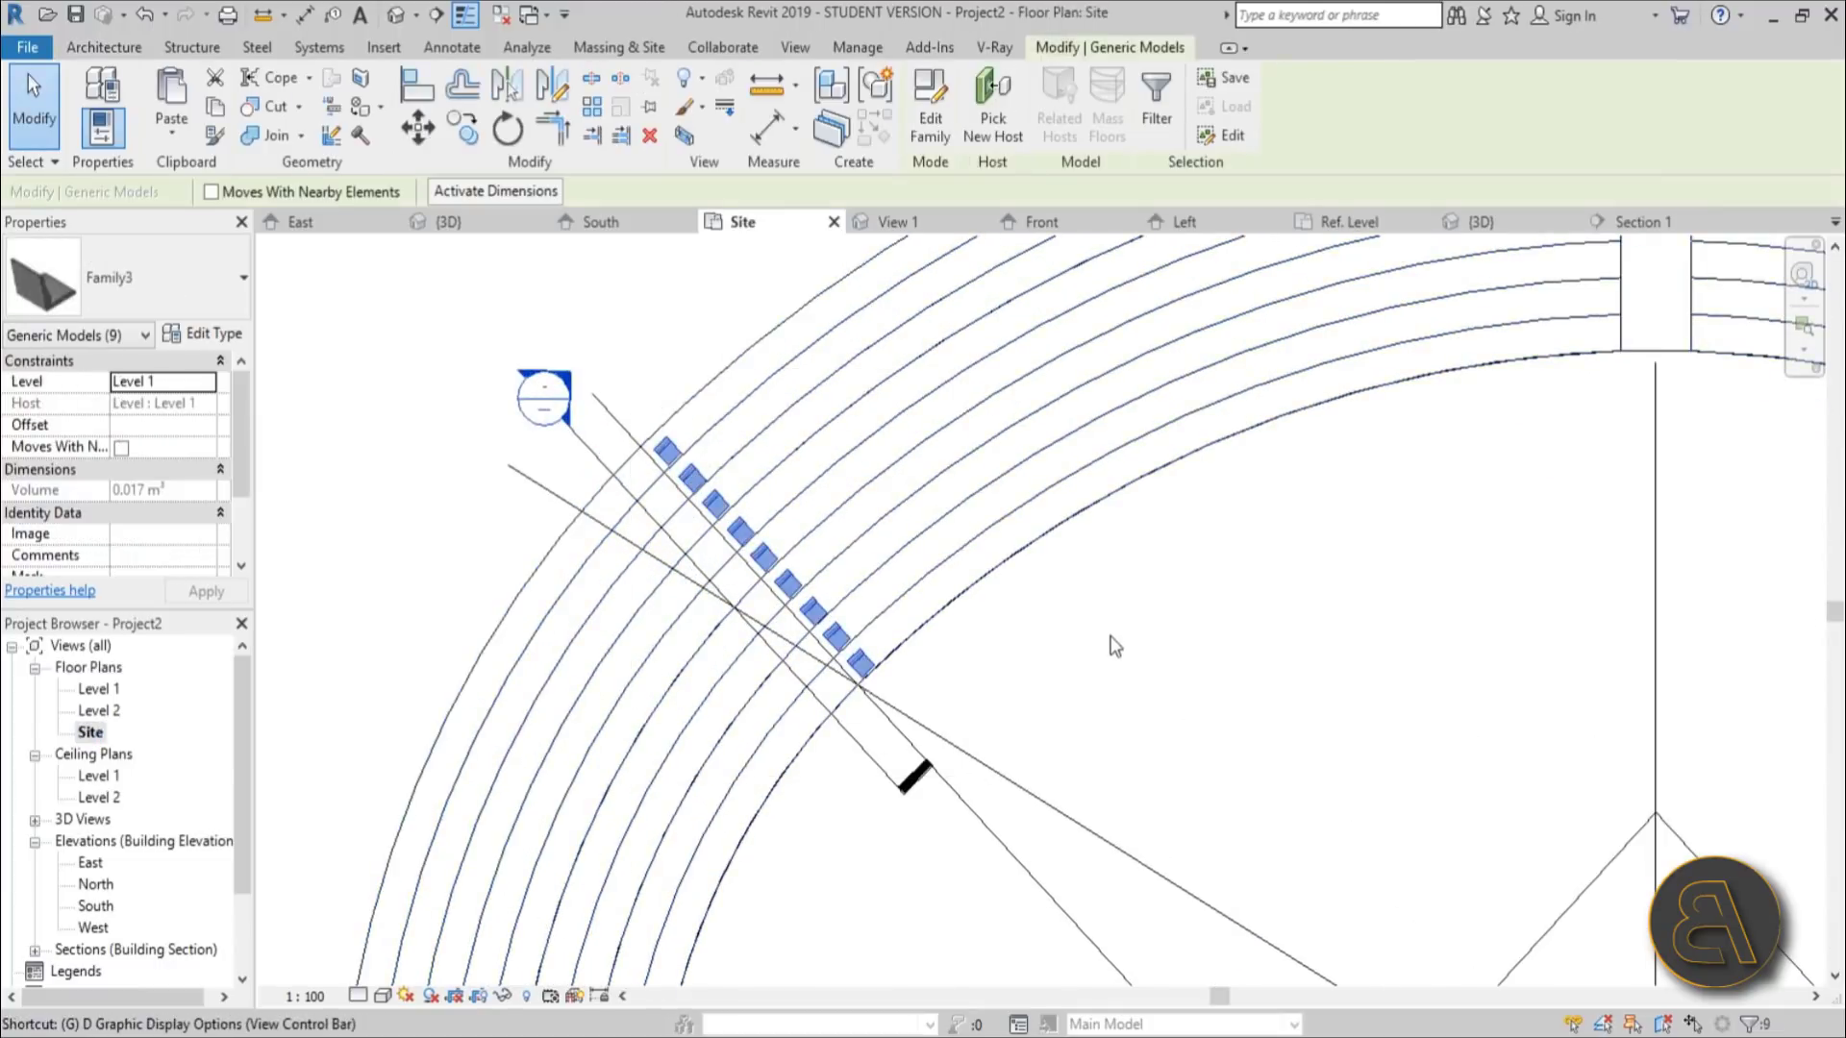
key("p")
left_click(892, 509)
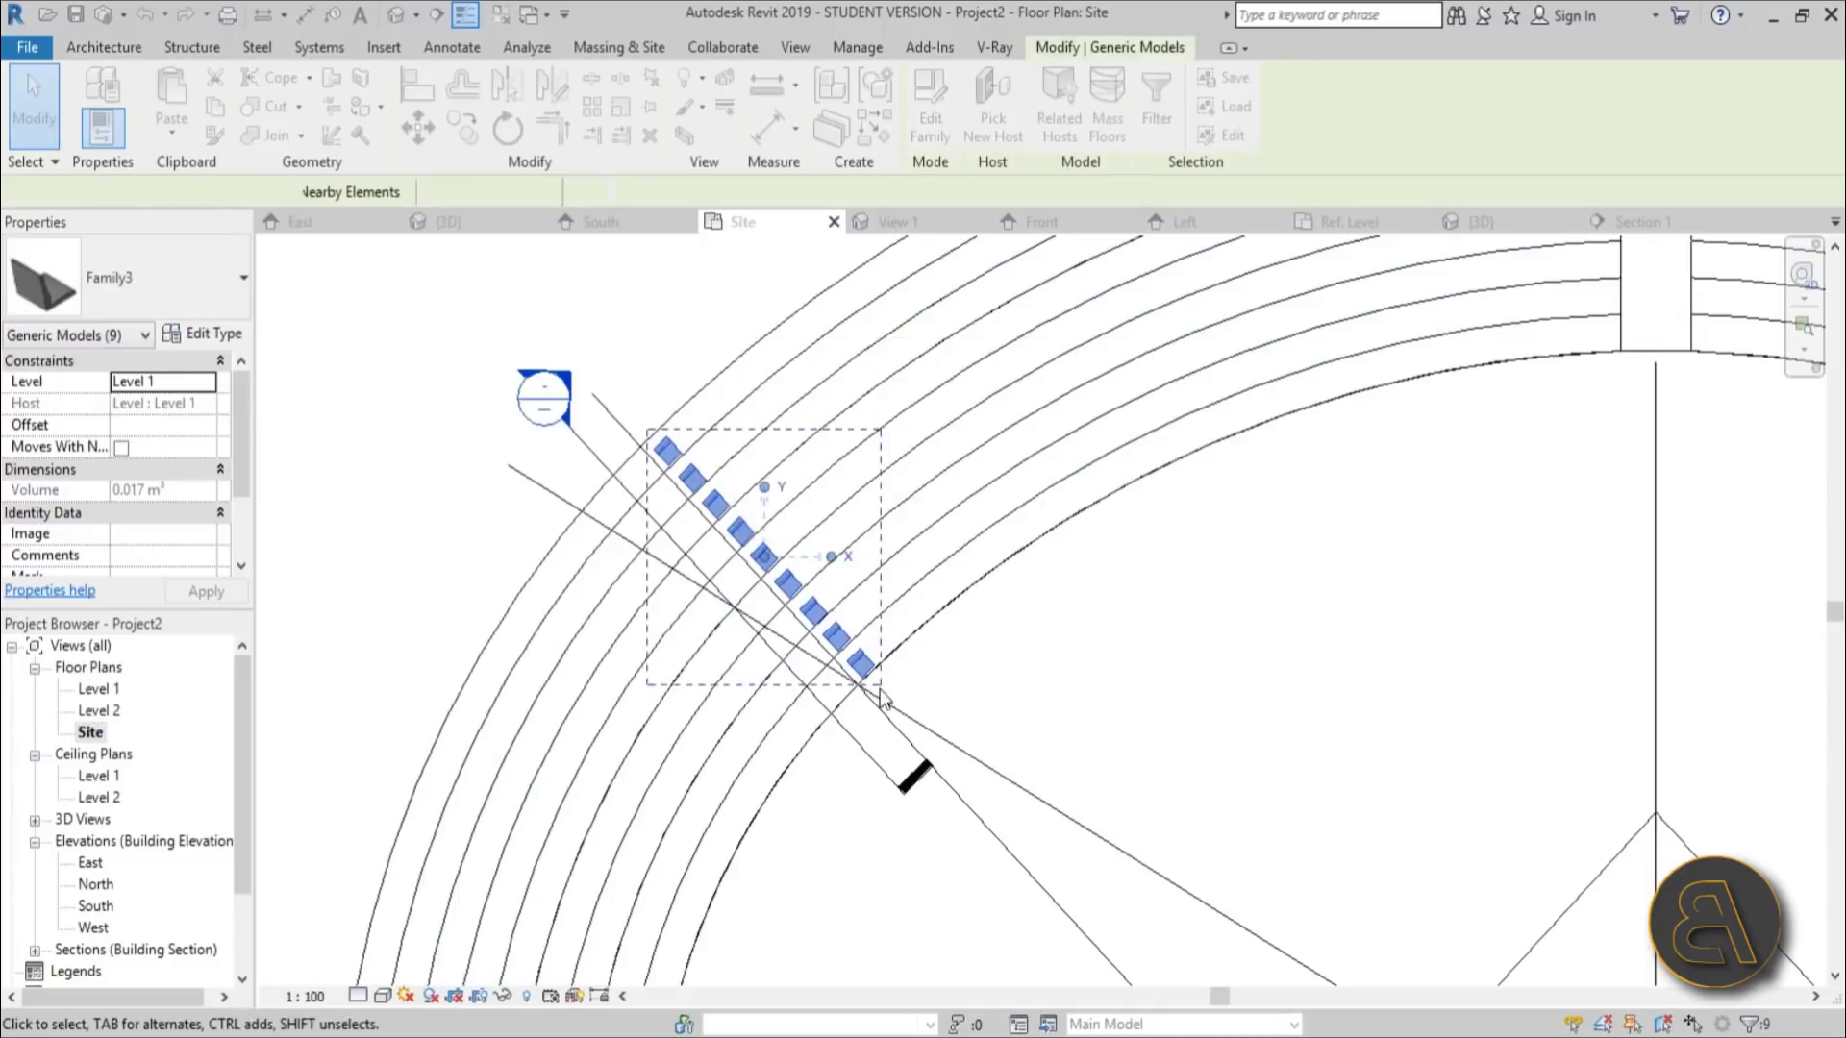
Step: Mirror a copy of the seat group to the other side of the diagonal guide line
scroll(934, 664, "up", 1)
middle_click_drag(989, 666, 1007, 628)
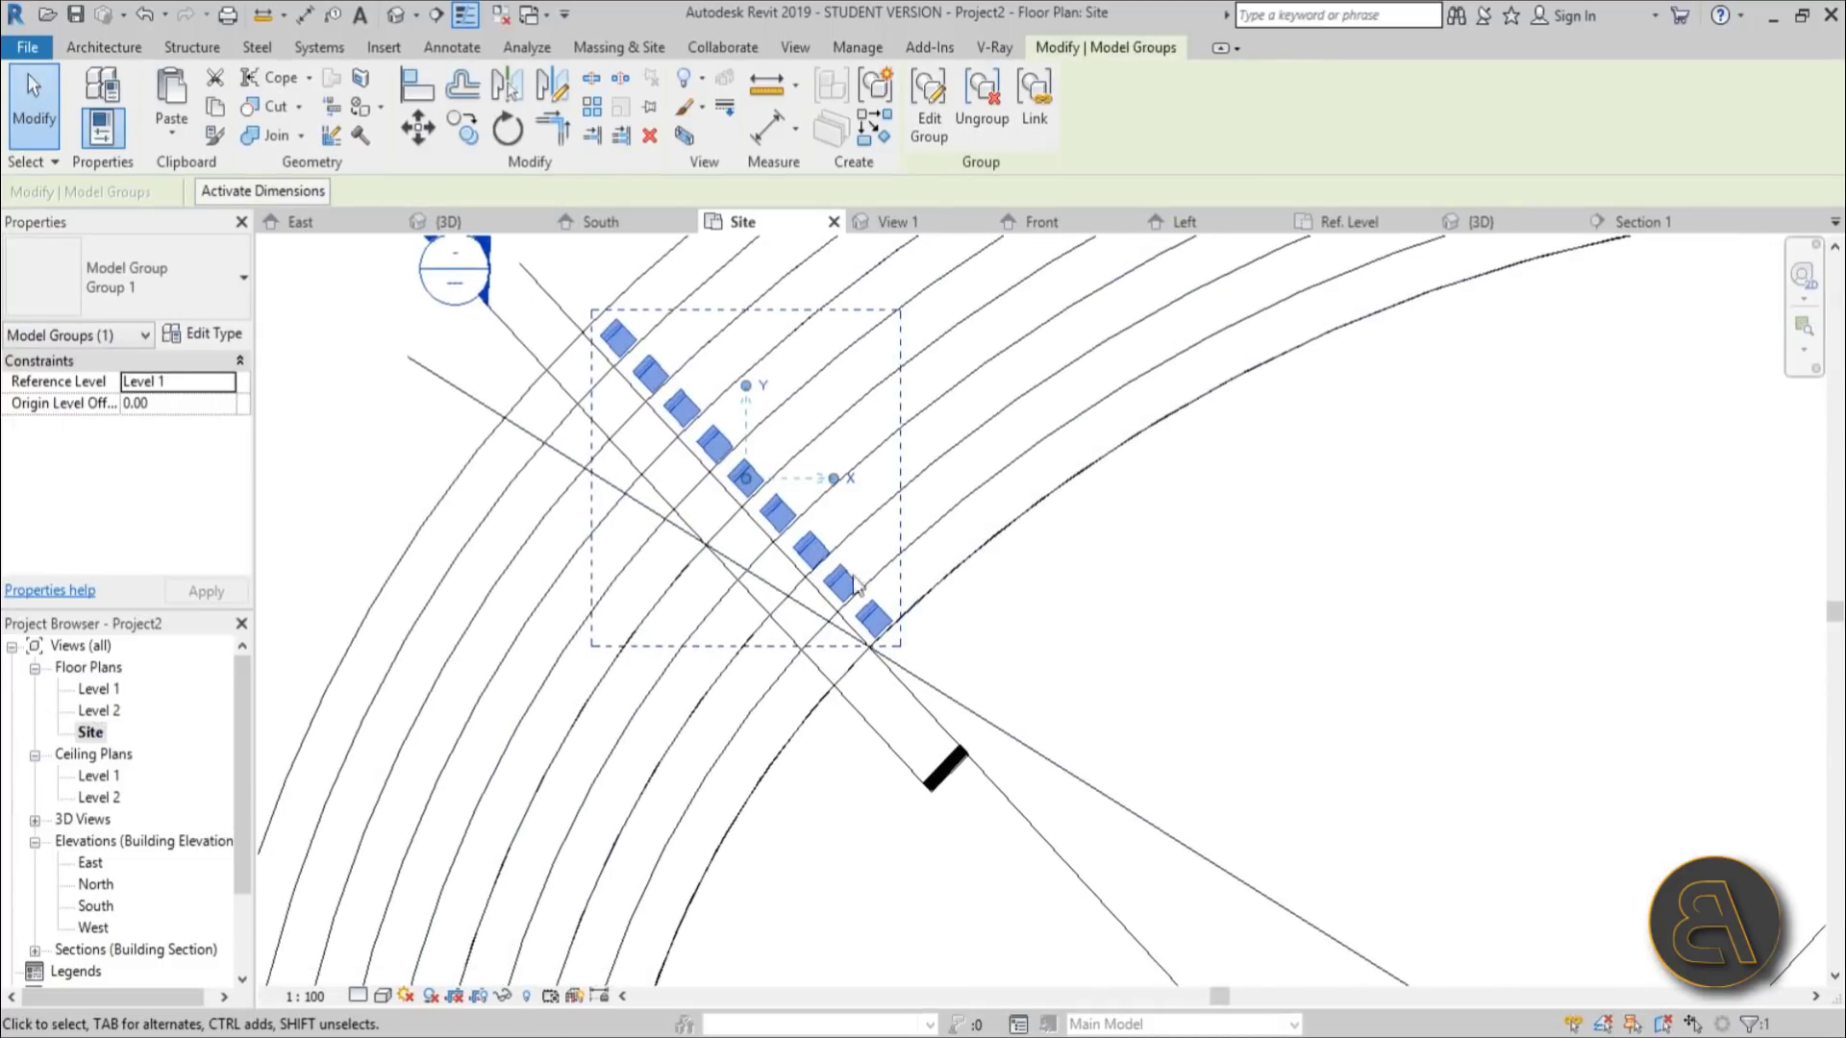
scroll(865, 596, "up", 1)
scroll(1025, 665, "down", 1)
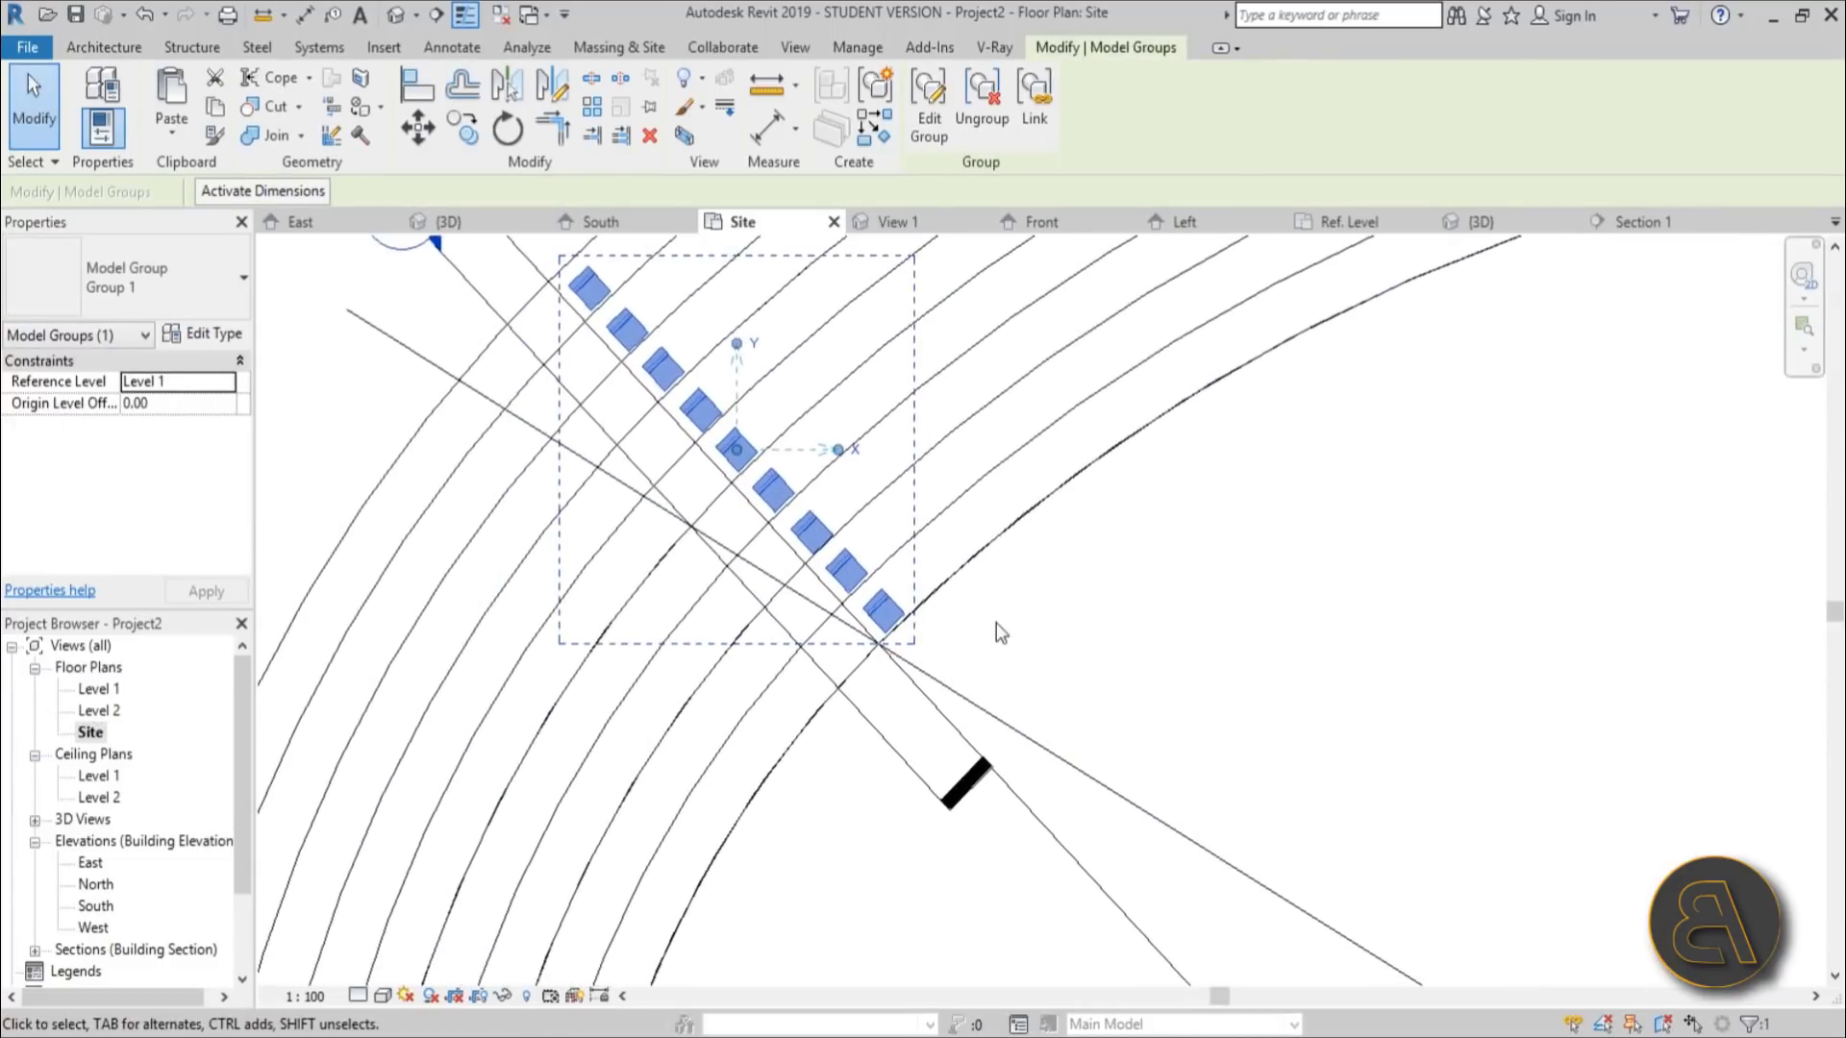
key("m")
key("m")
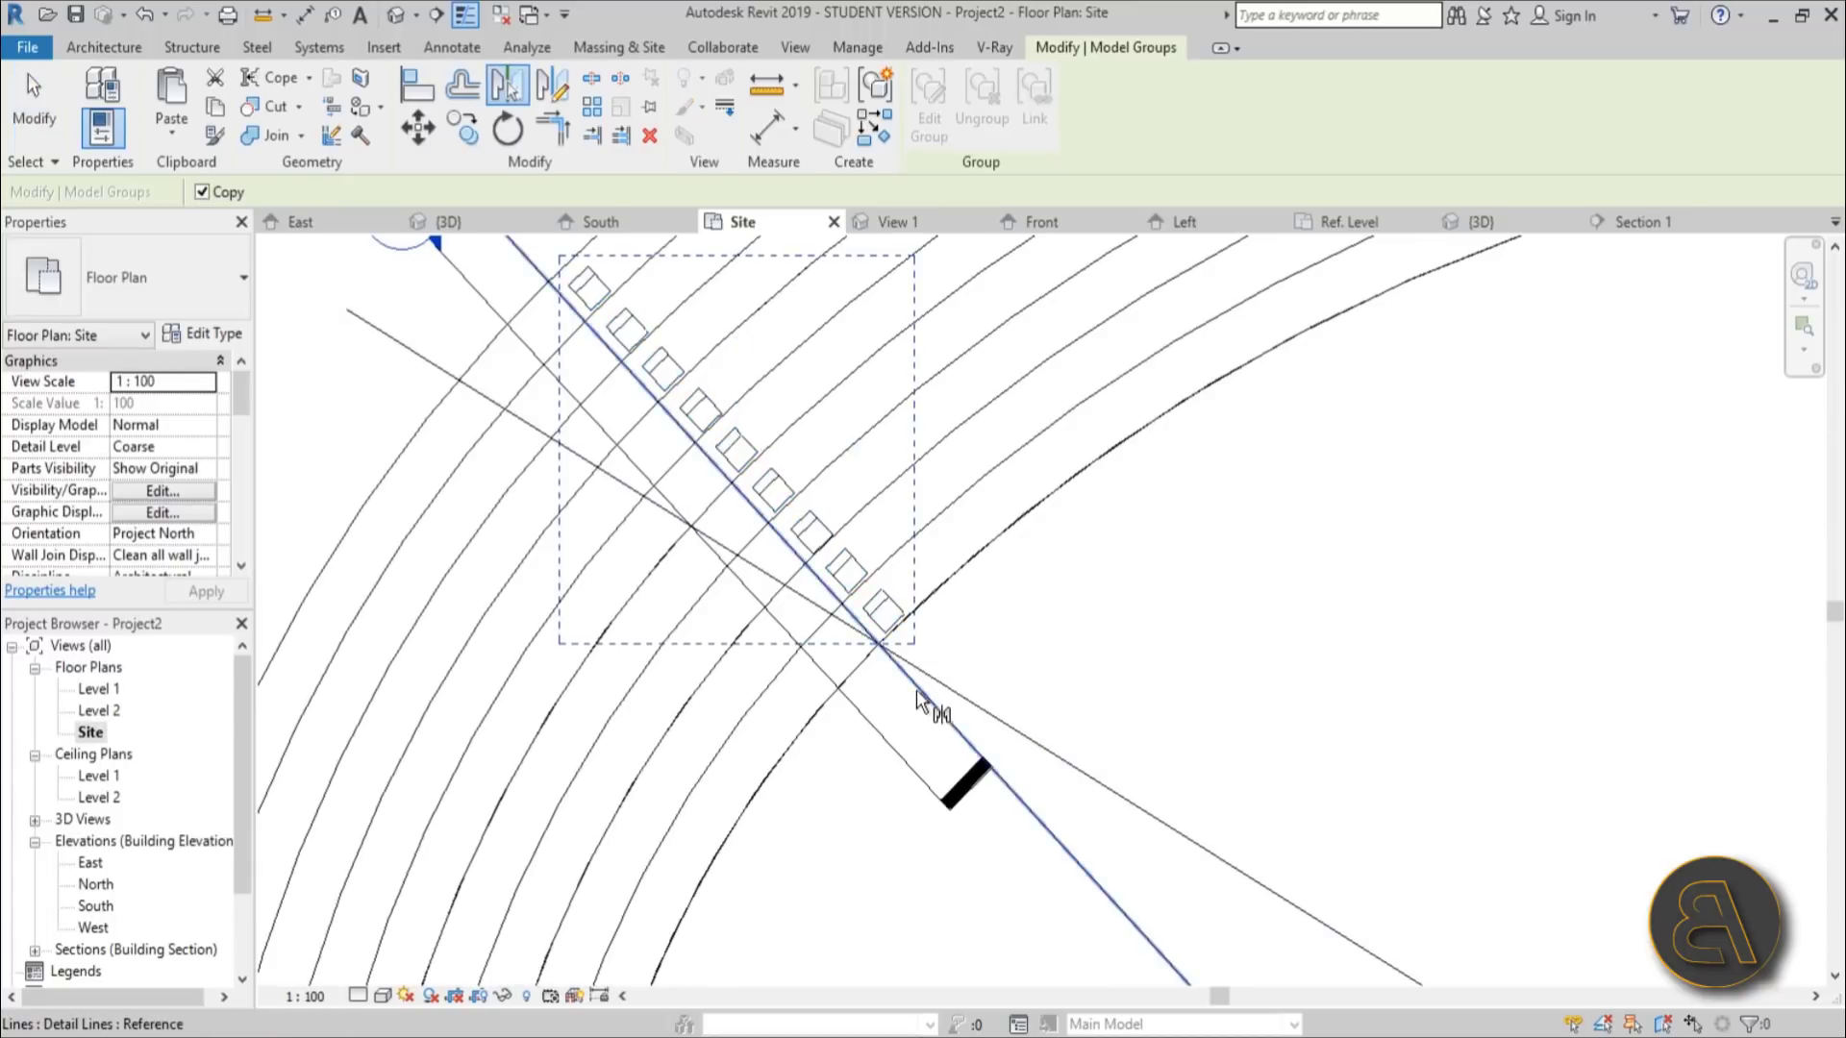
left_click(917, 694)
scroll(574, 394, "up", 1)
scroll(524, 329, "down", 4)
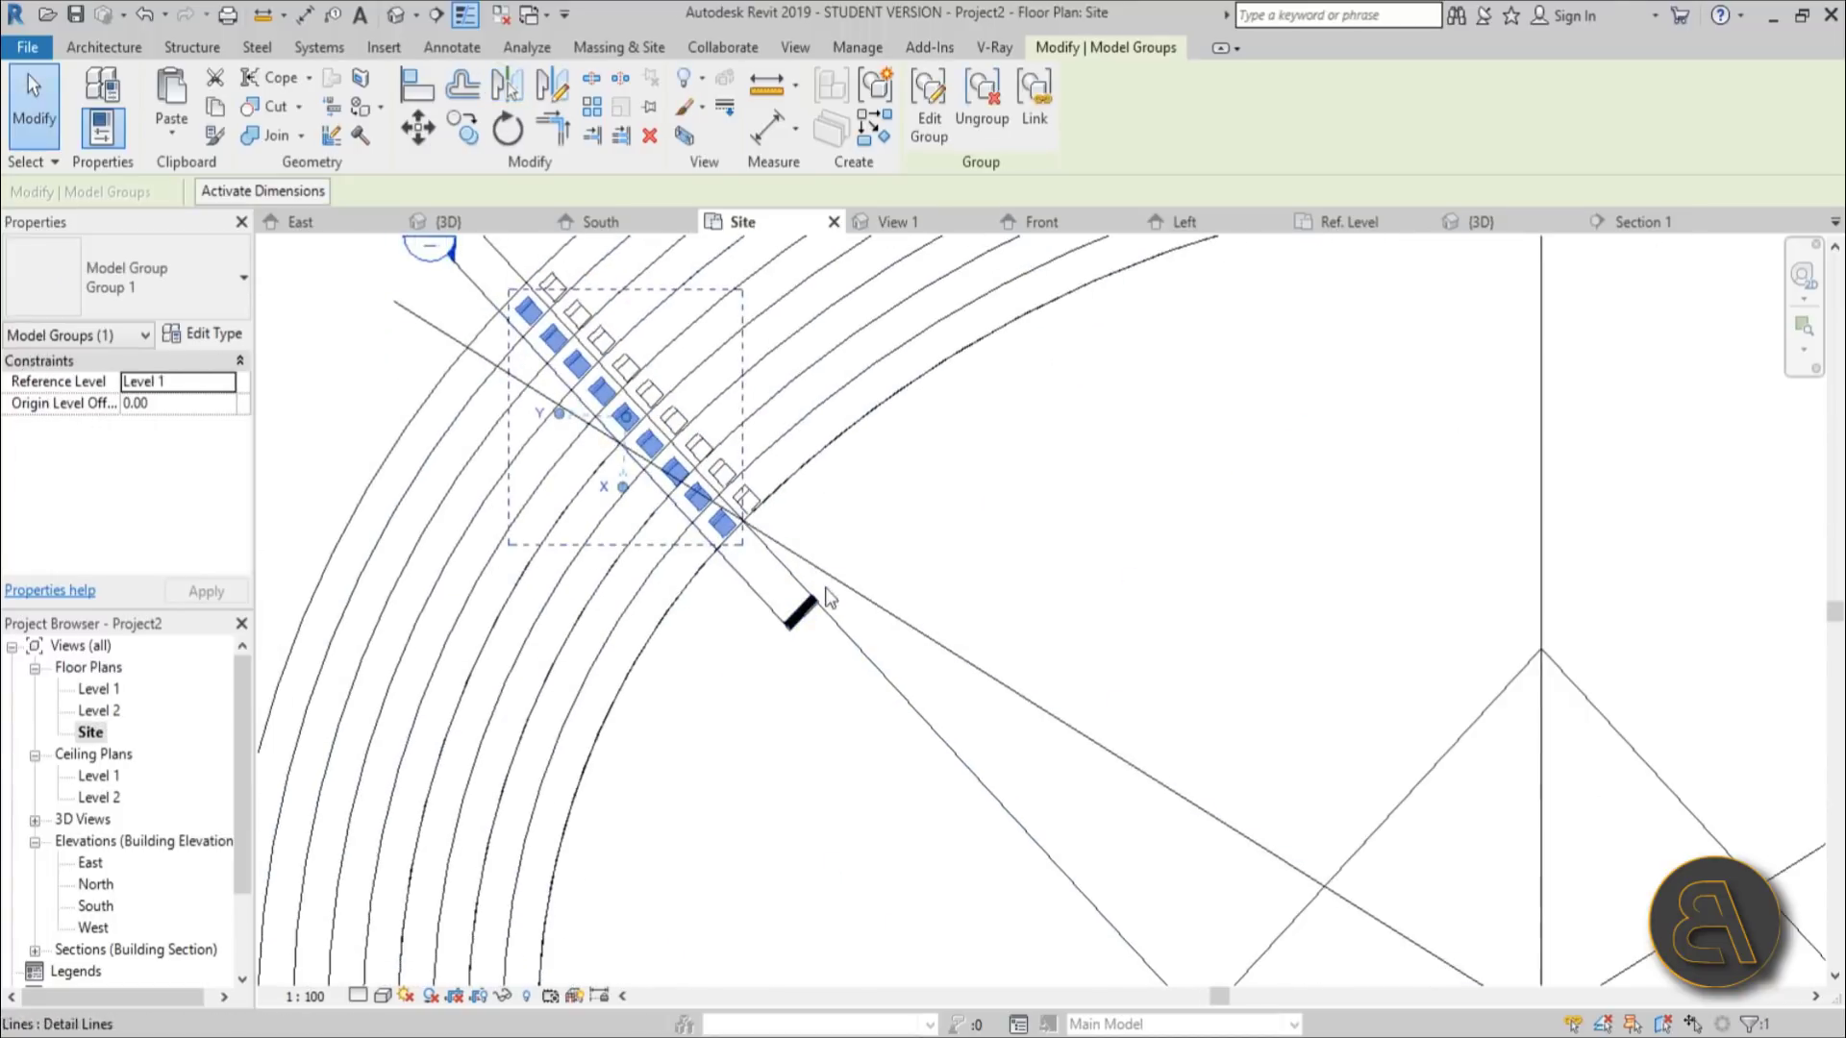
left_click(736, 661)
Step: Start a radial array of the mirrored seat group, placing its center of rotation where the diagonal guides meet at the lower vertex of the central diamond
scroll(681, 465, "down", 4)
middle_click_drag(1019, 589, 826, 625)
left_click(683, 592)
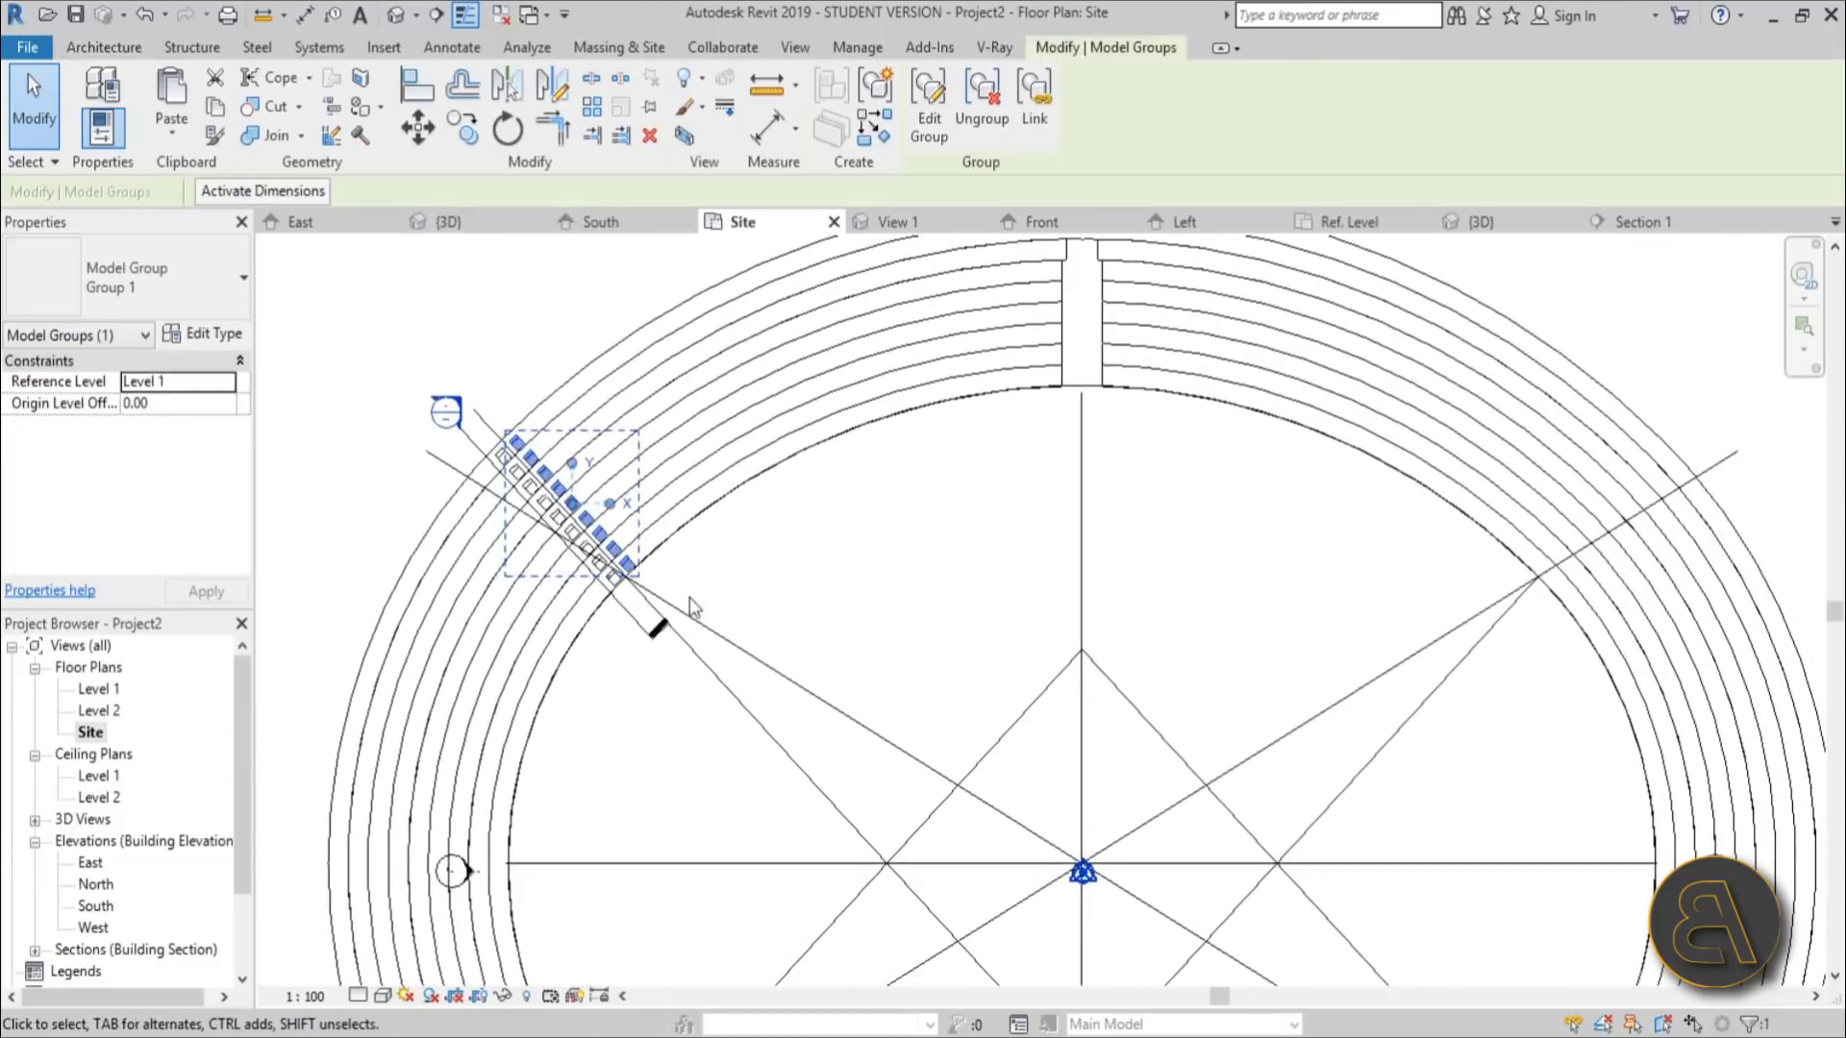
scroll(492, 426, "up", 3)
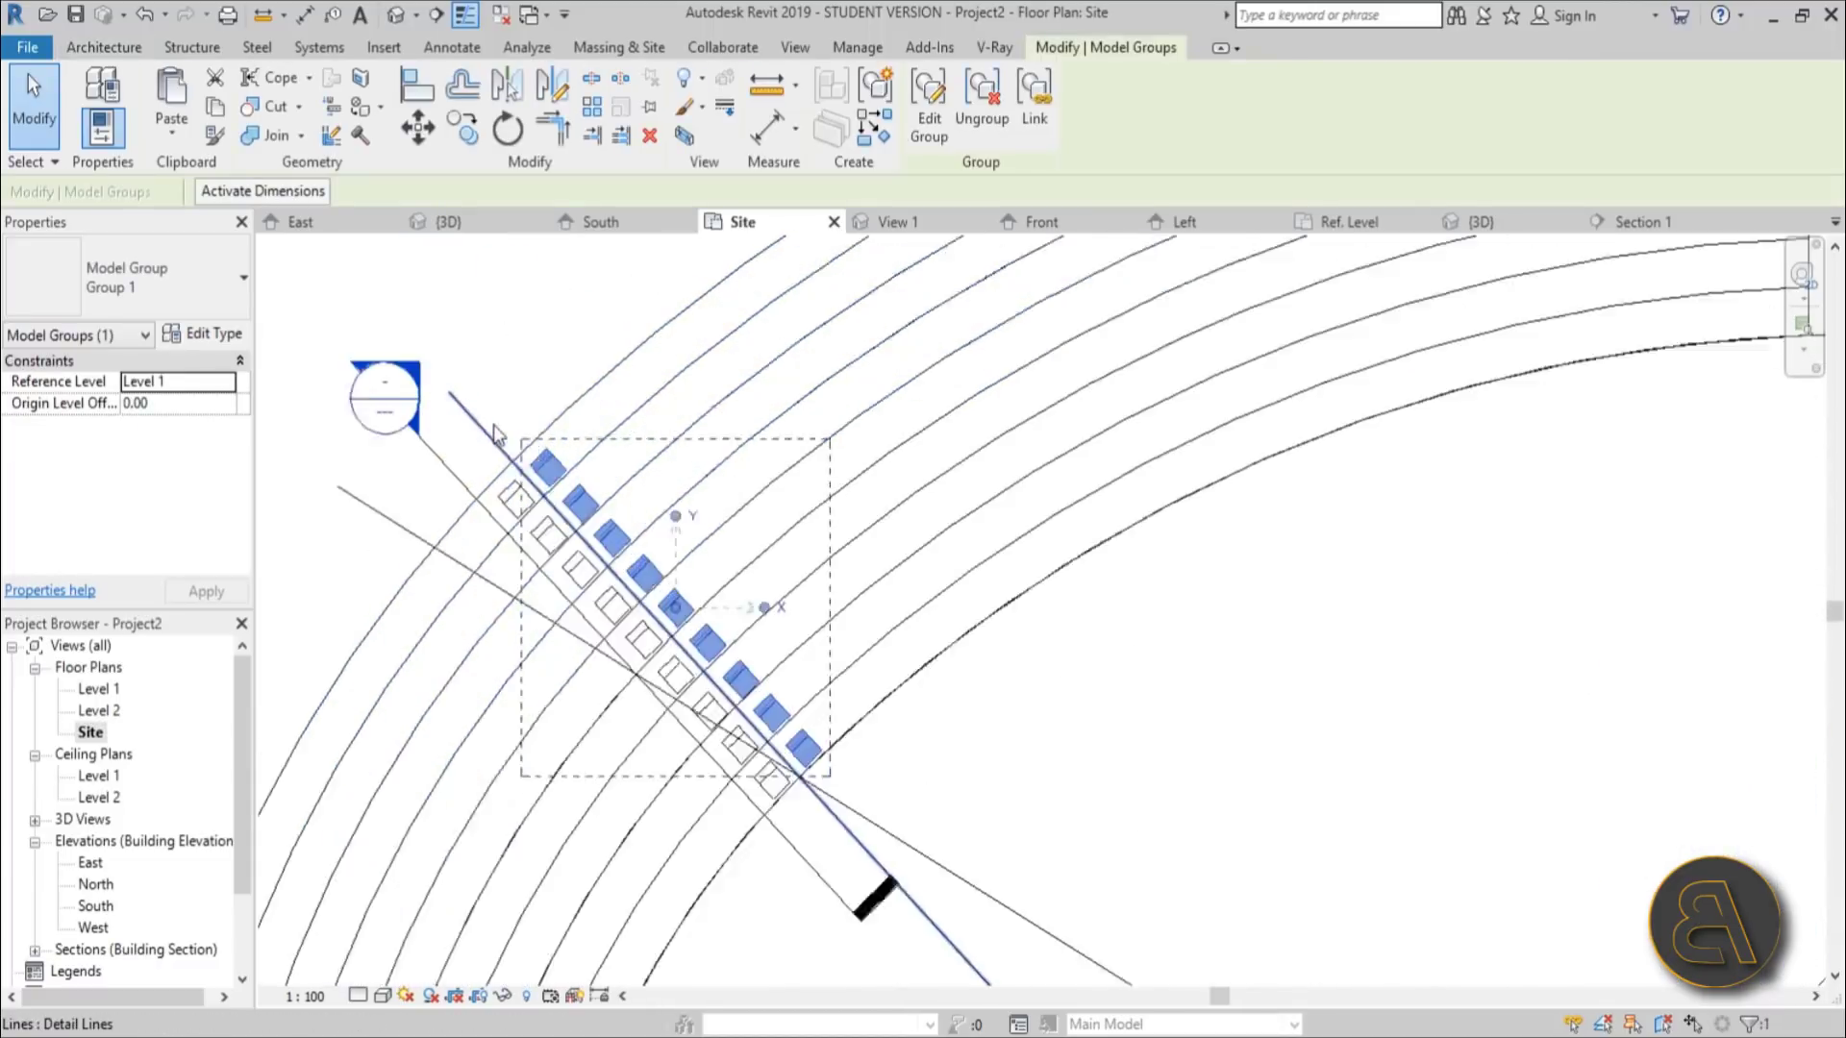
scroll(743, 548, "down", 3)
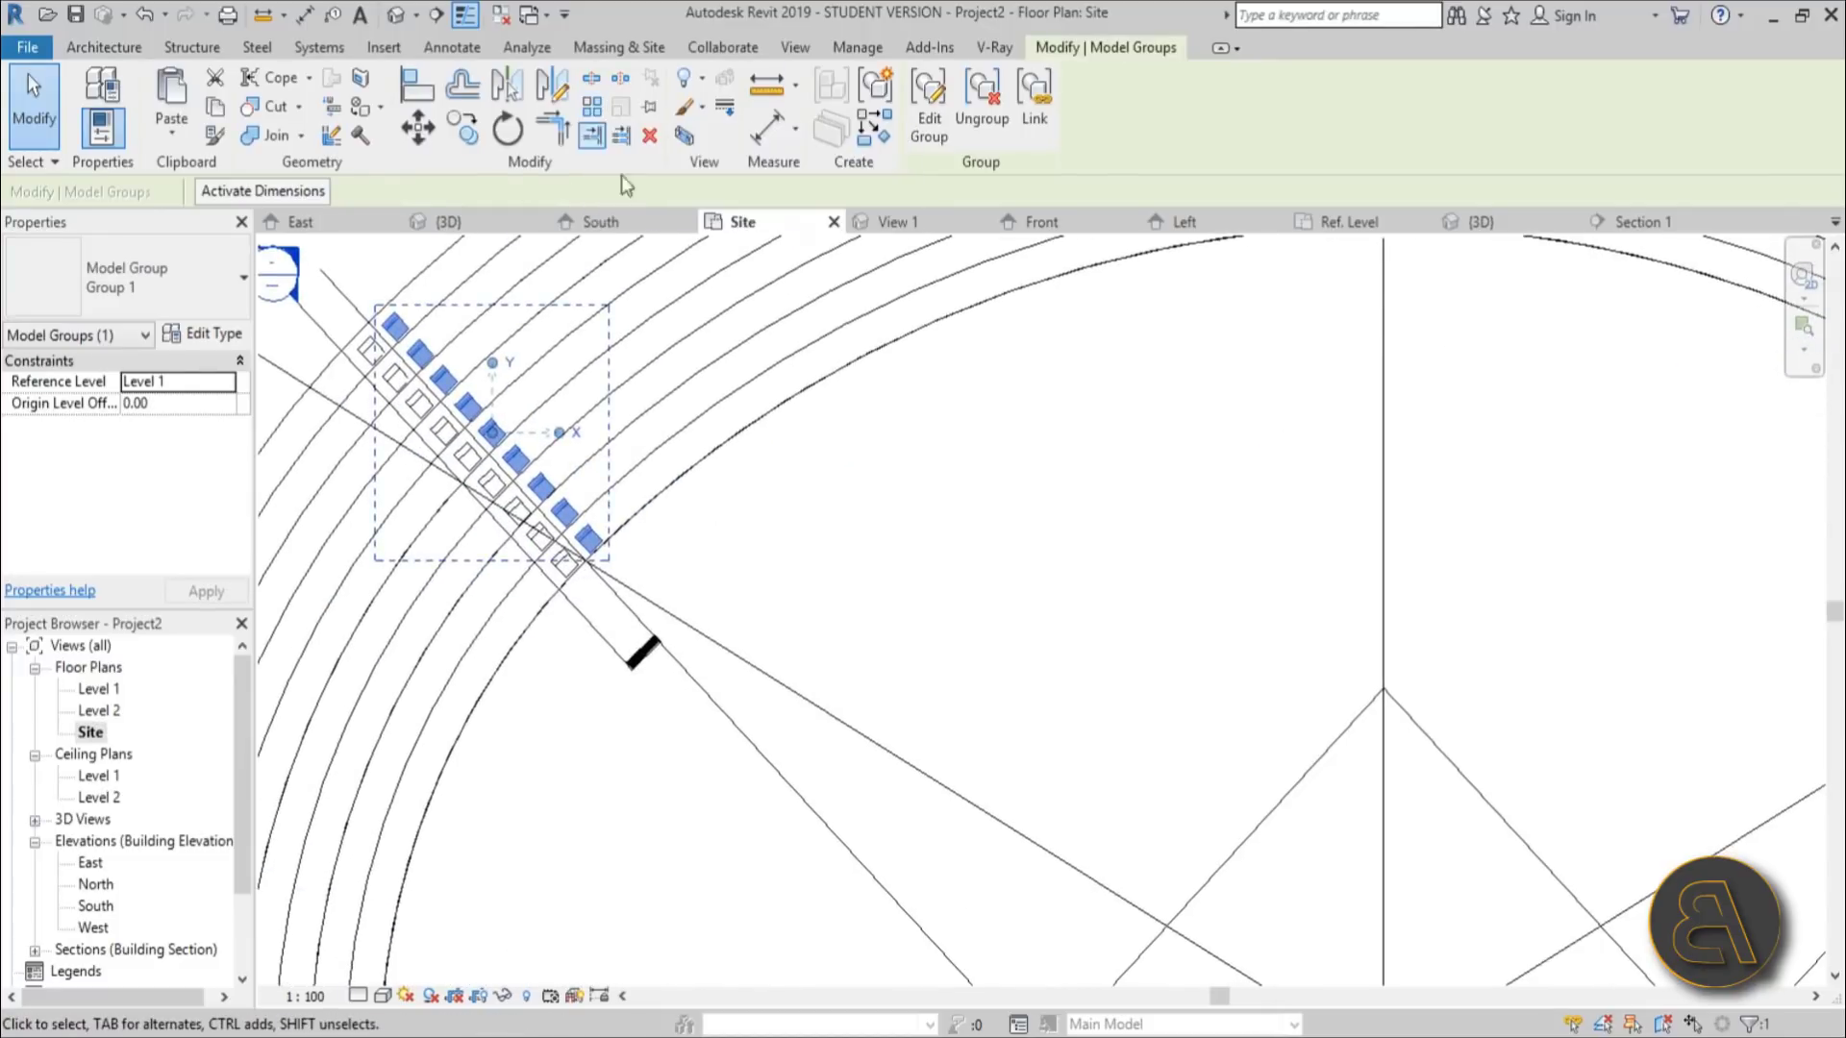
key("a")
key("r")
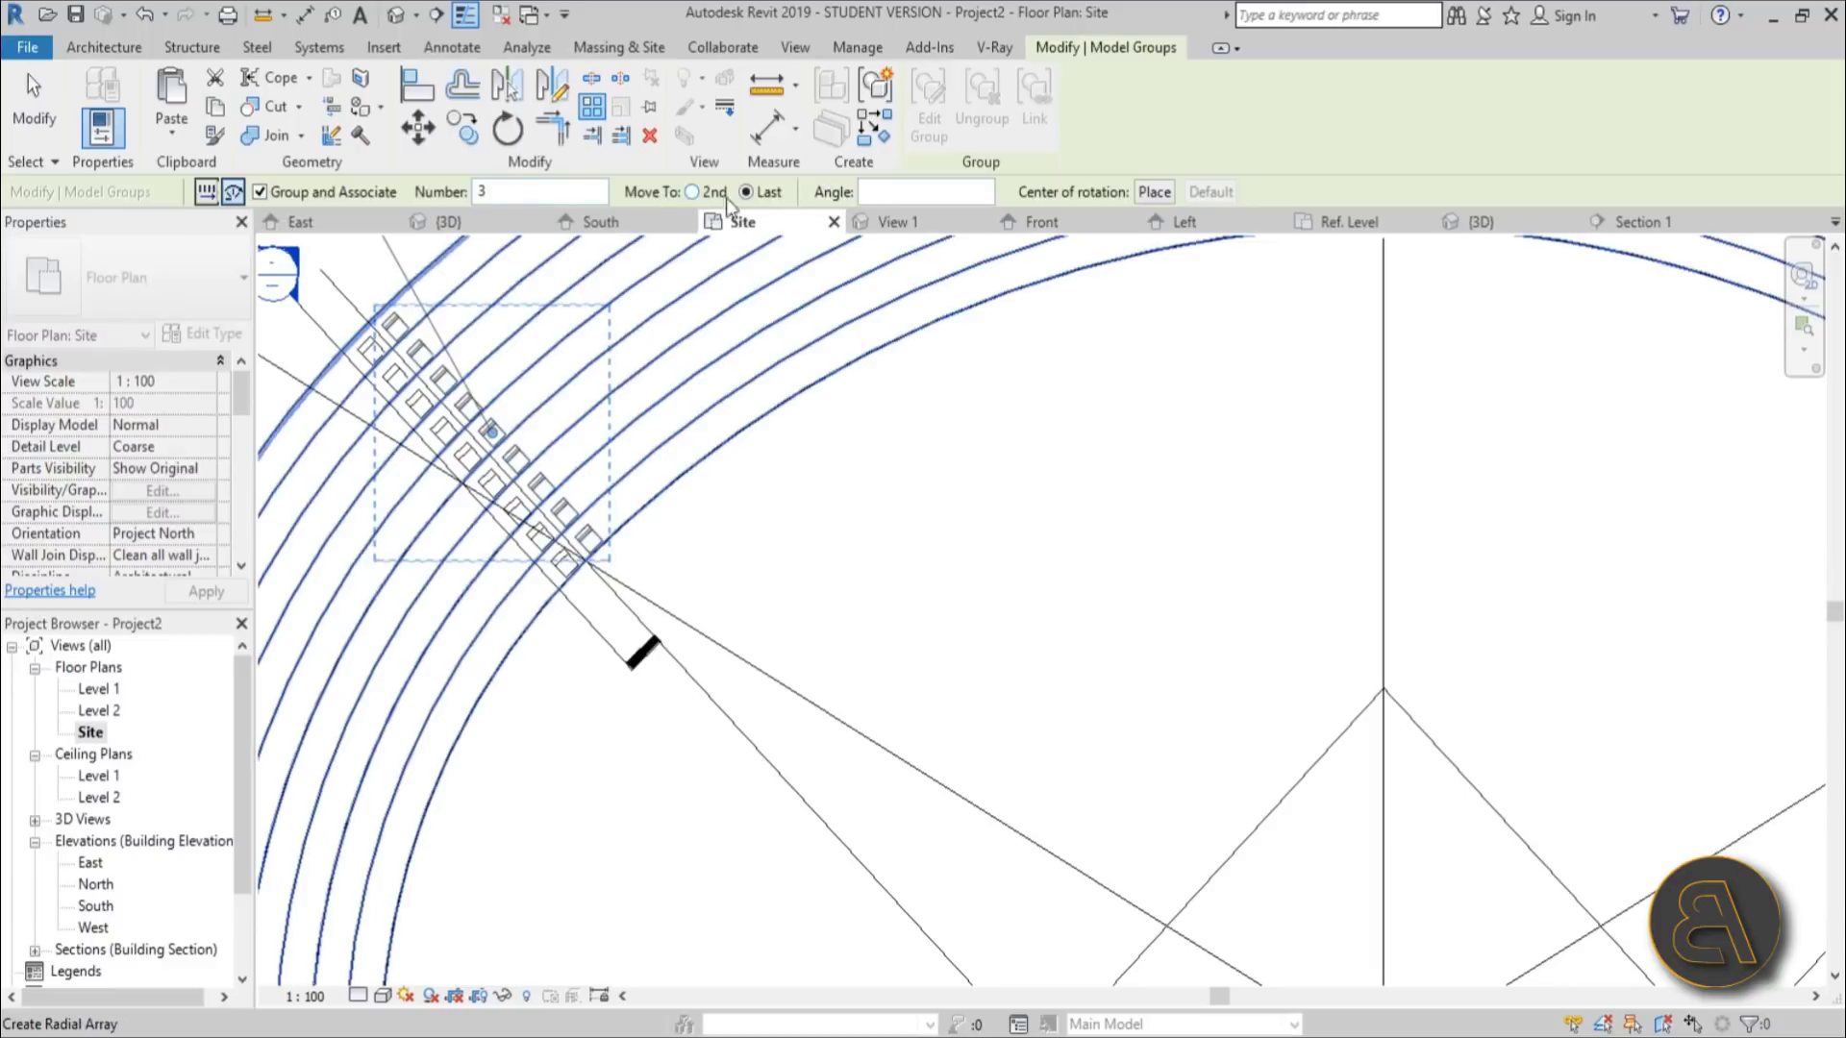
scroll(980, 474, "down", 3)
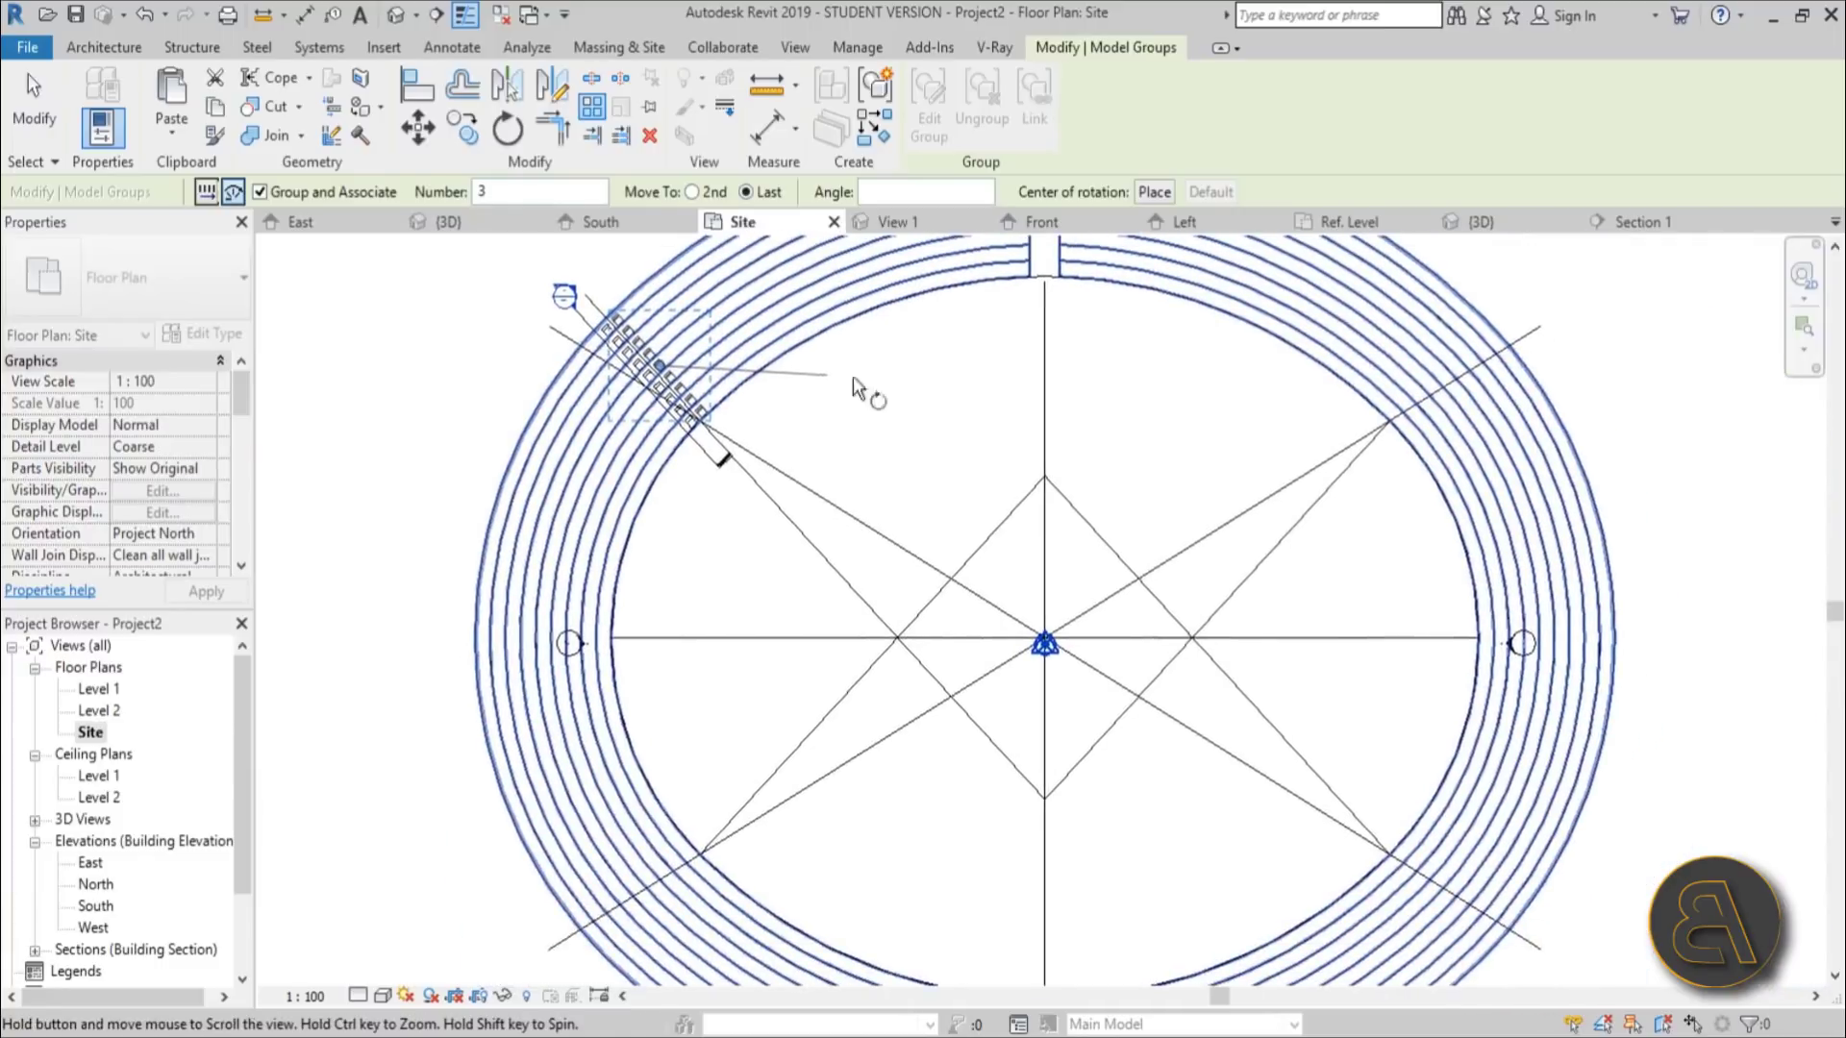
left_click(1153, 192)
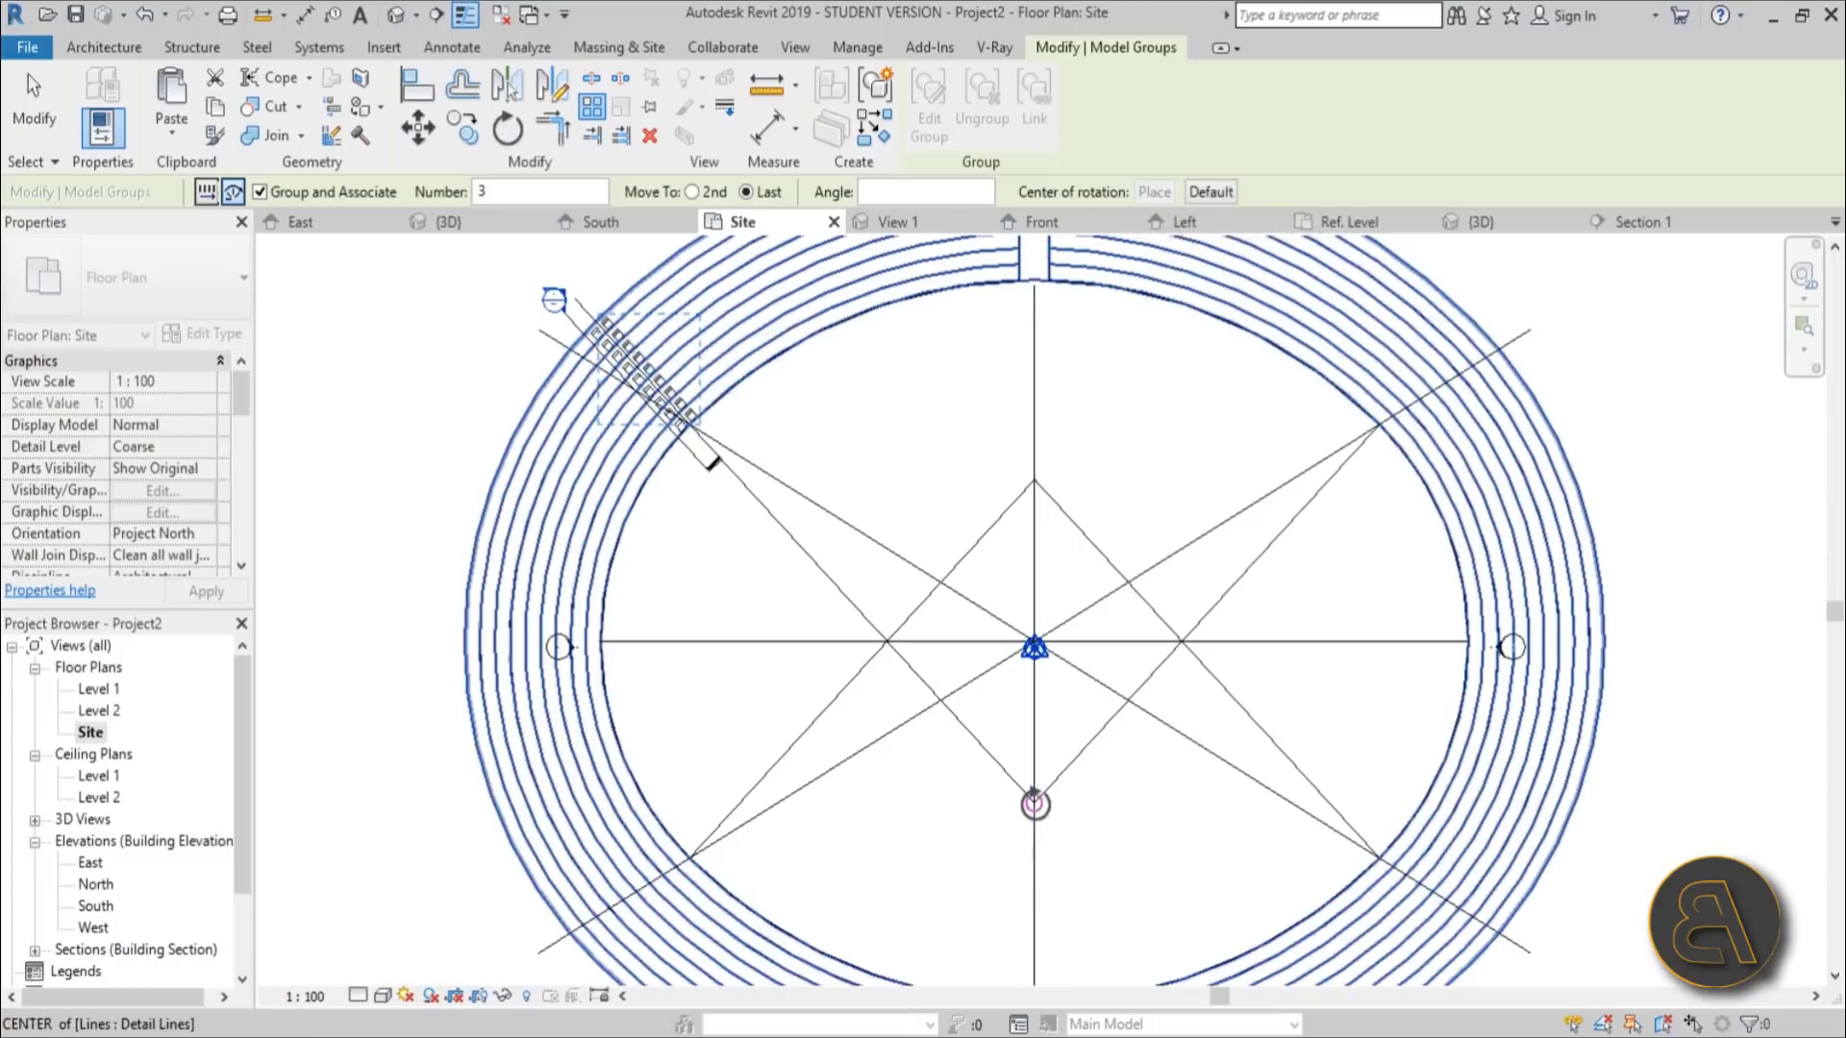
left_click(1034, 803)
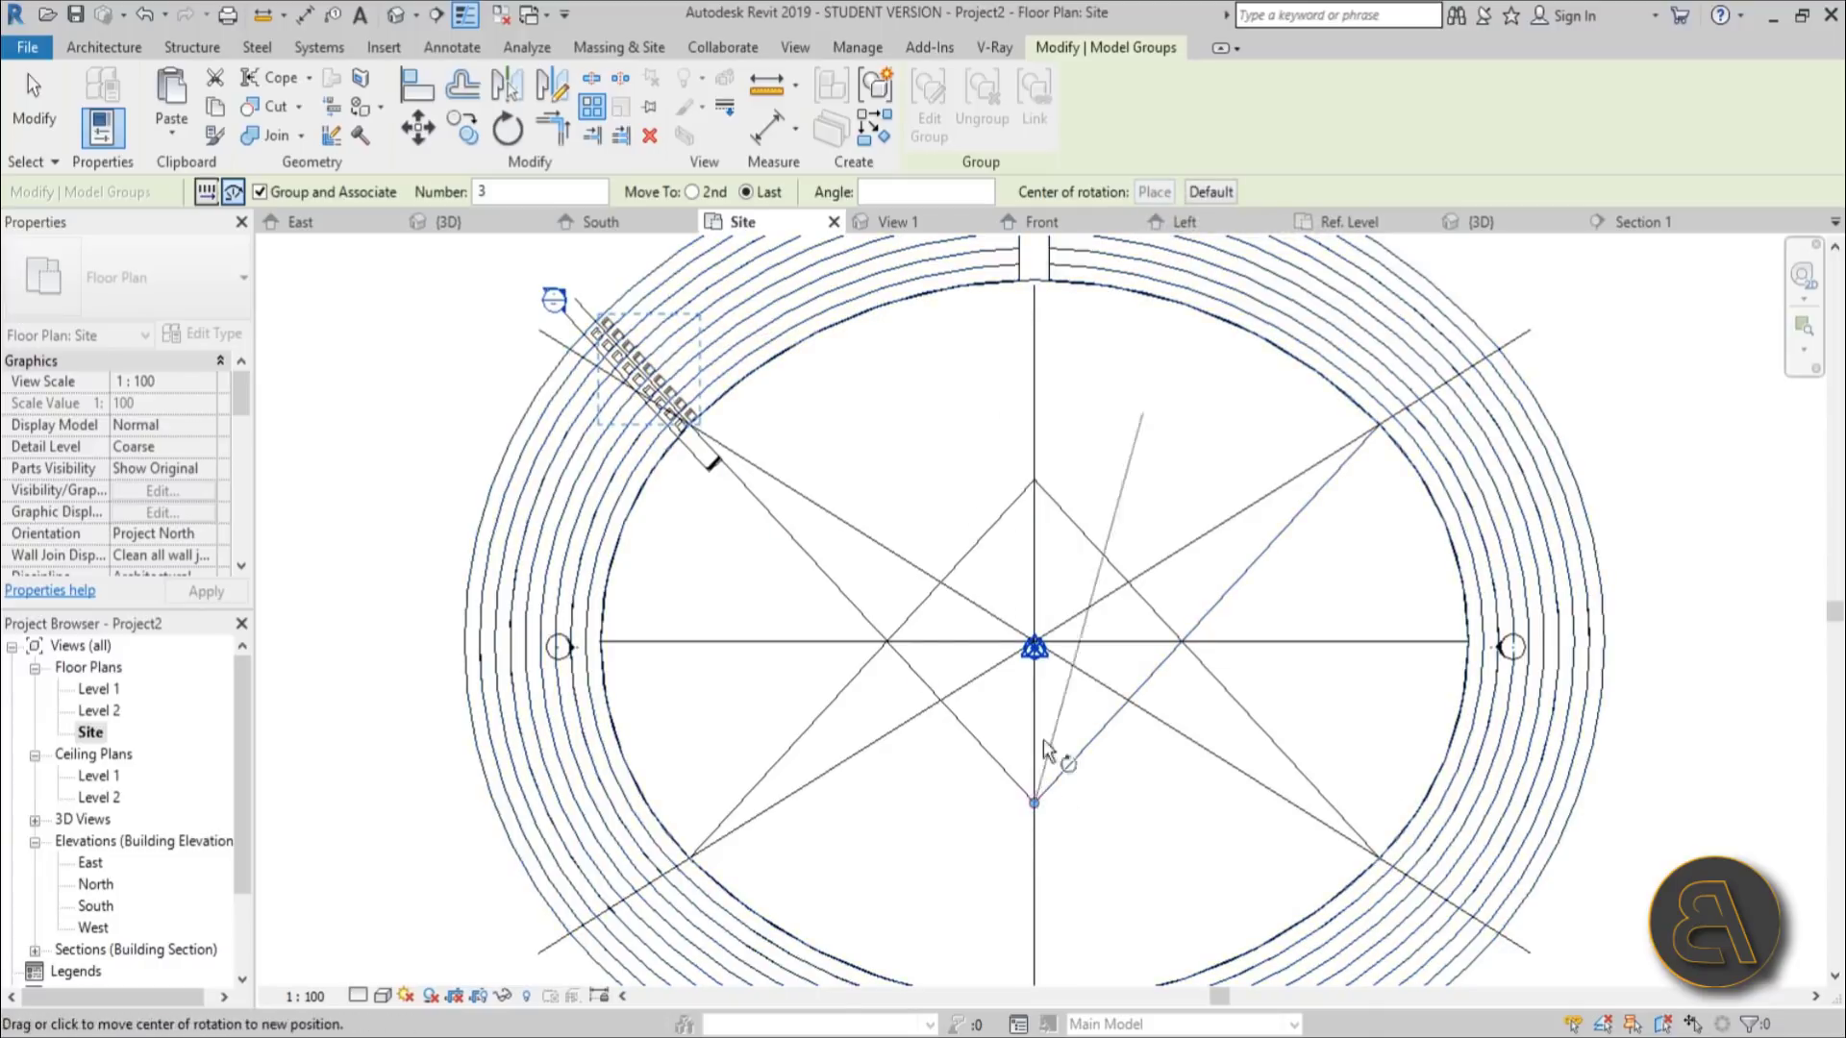
Step: Array the seat group with 20 members, the last one placed beside the upper aisle, sweeping from the diagonal guide line
scroll(738, 313, "up", 3)
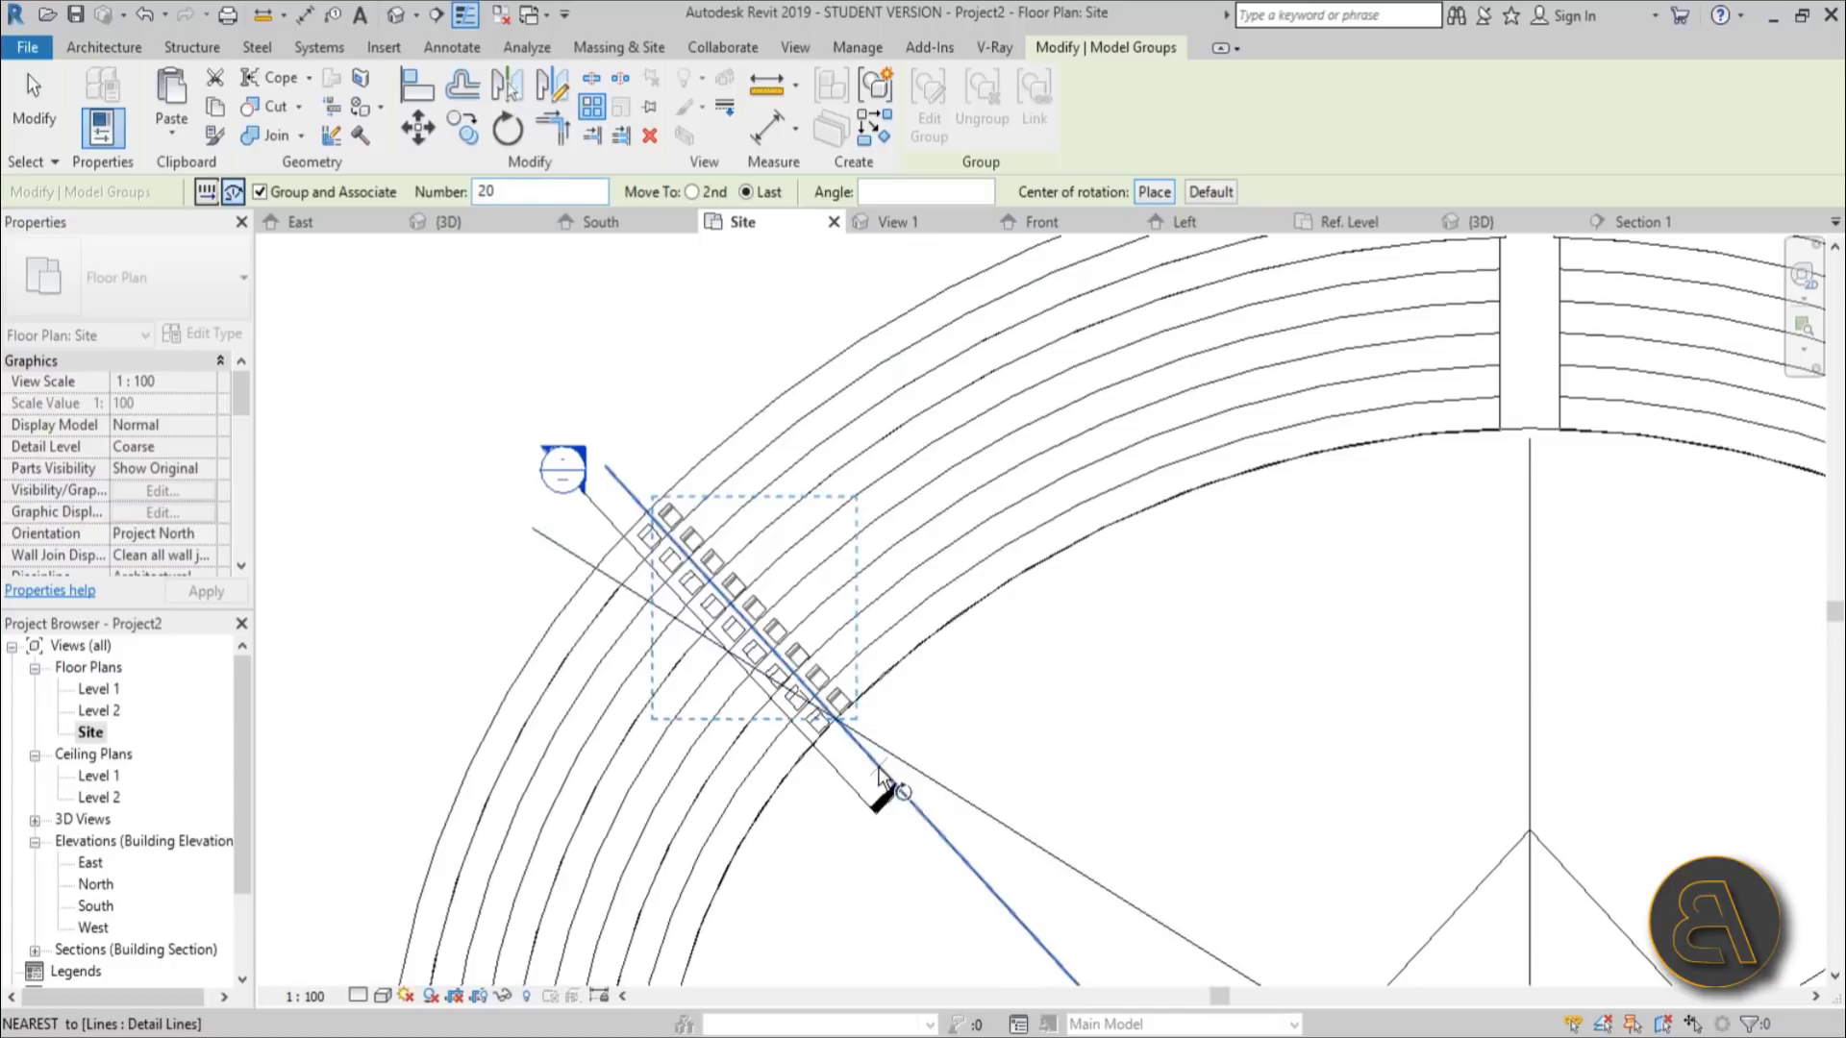
middle_click_drag(948, 667, 625, 520)
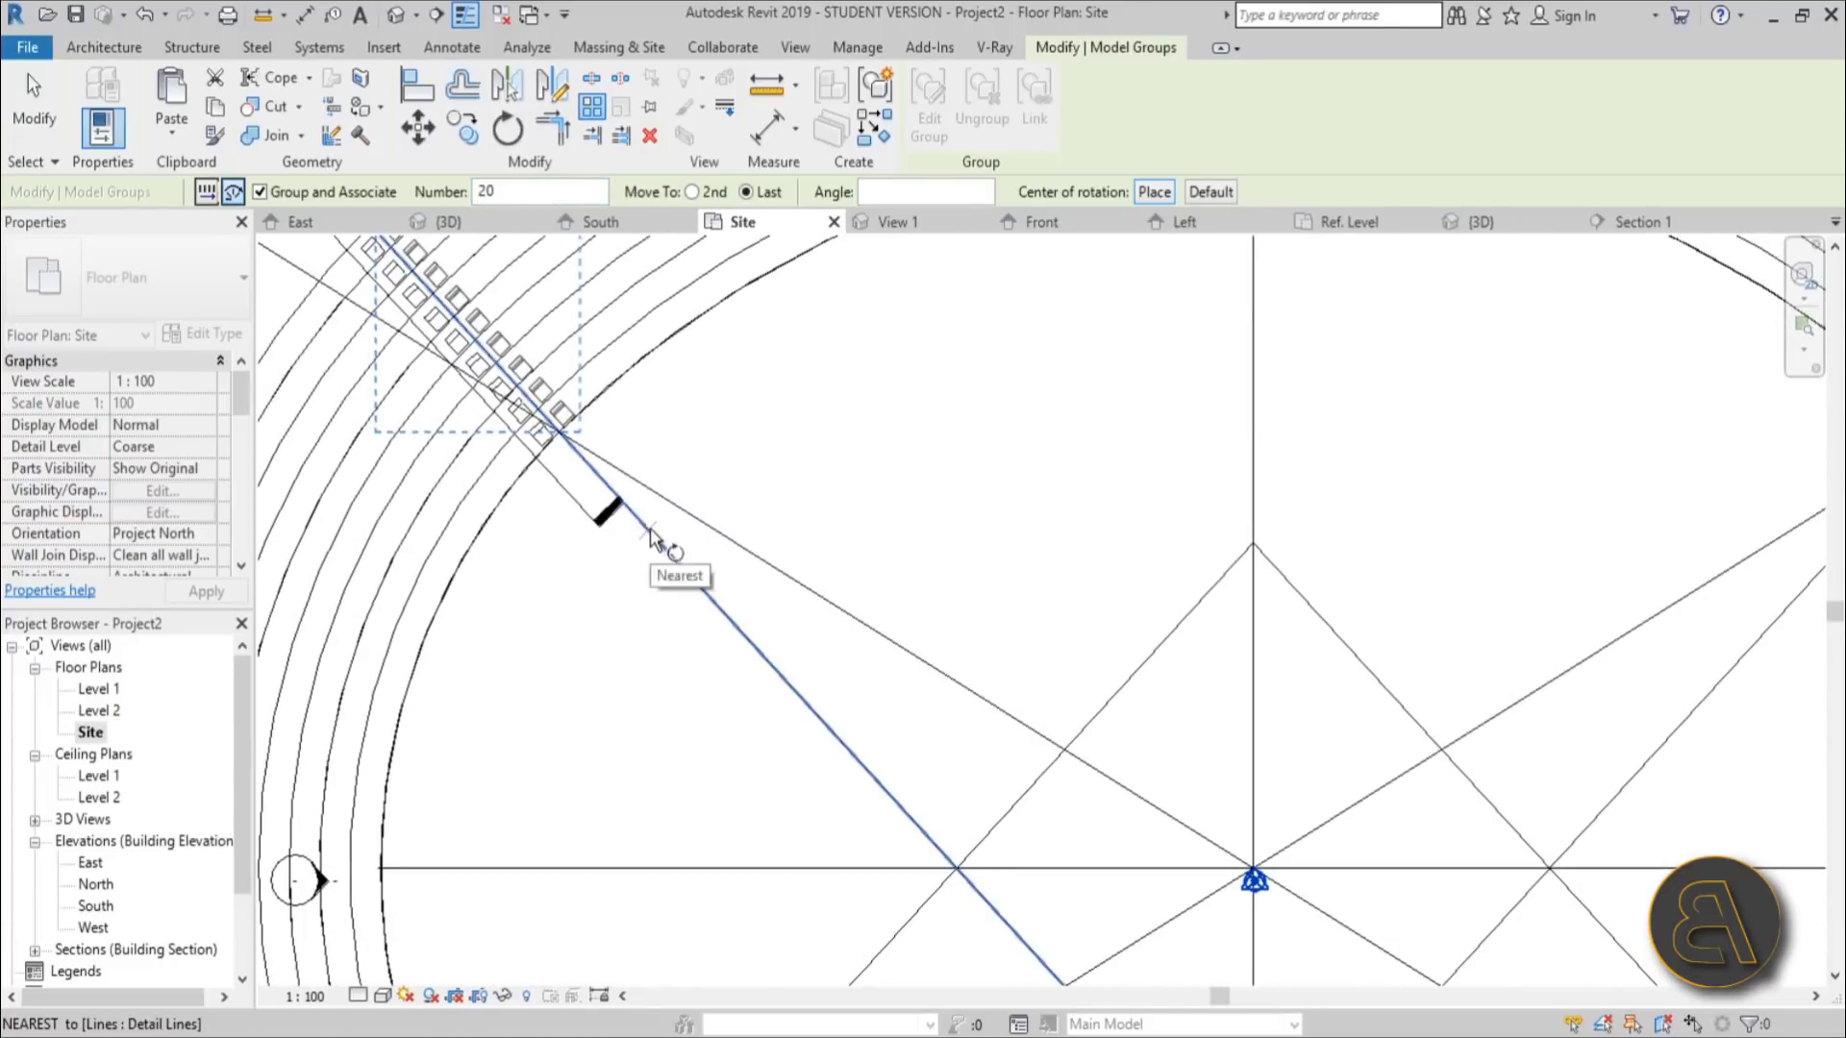
left_click(577, 452)
scroll(853, 692, "up", 3)
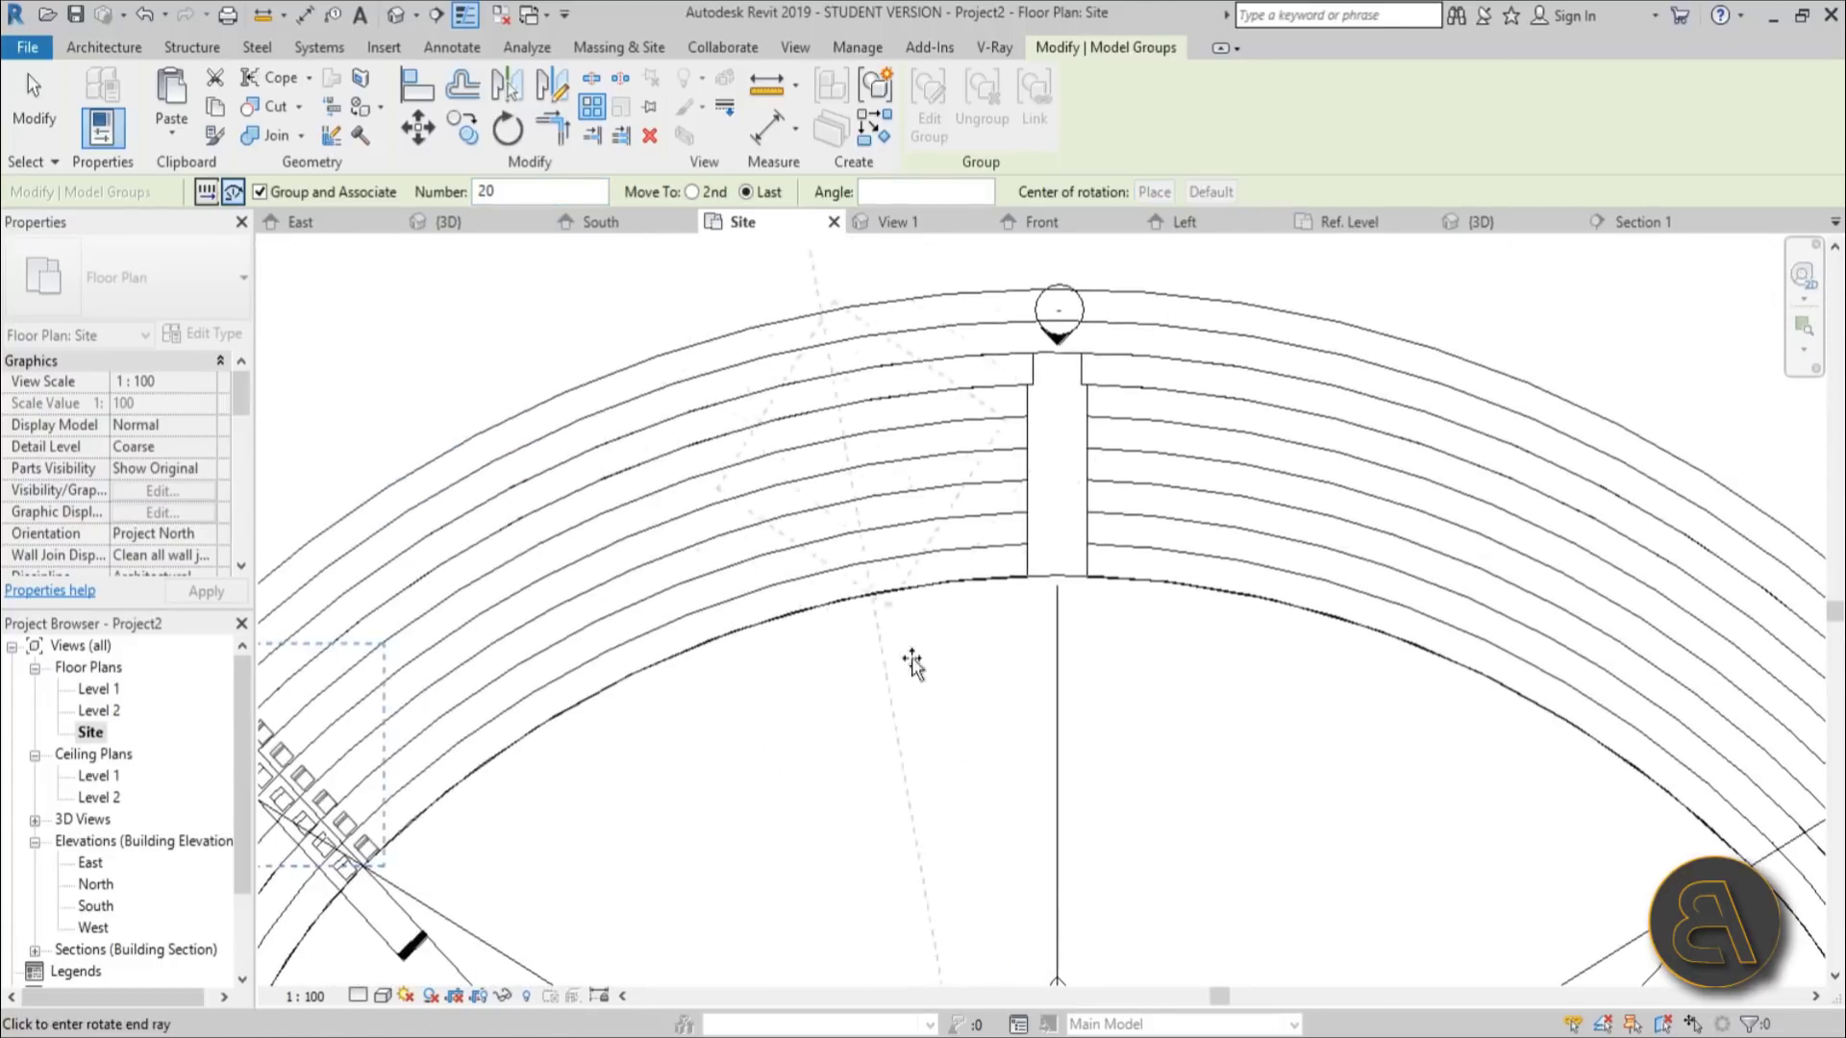
scroll(997, 612, "up", 2)
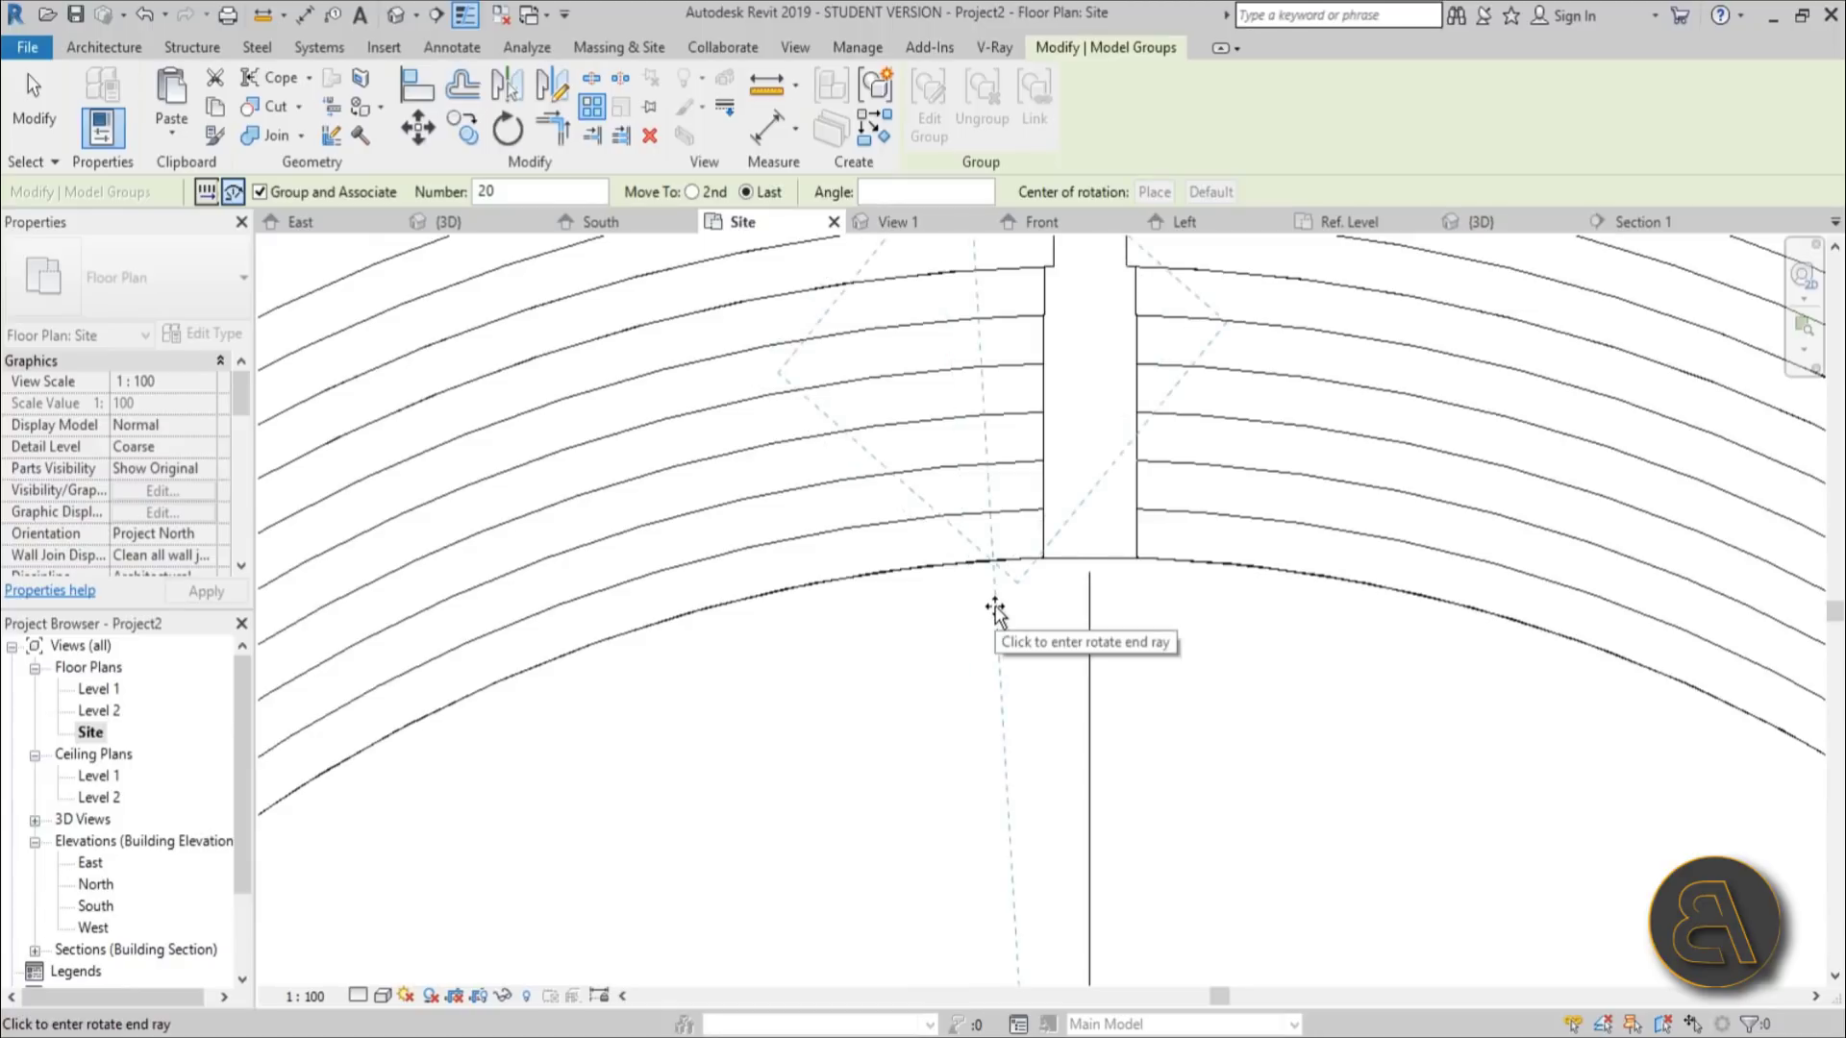
left_click(993, 608)
scroll(1104, 453, "down", 3)
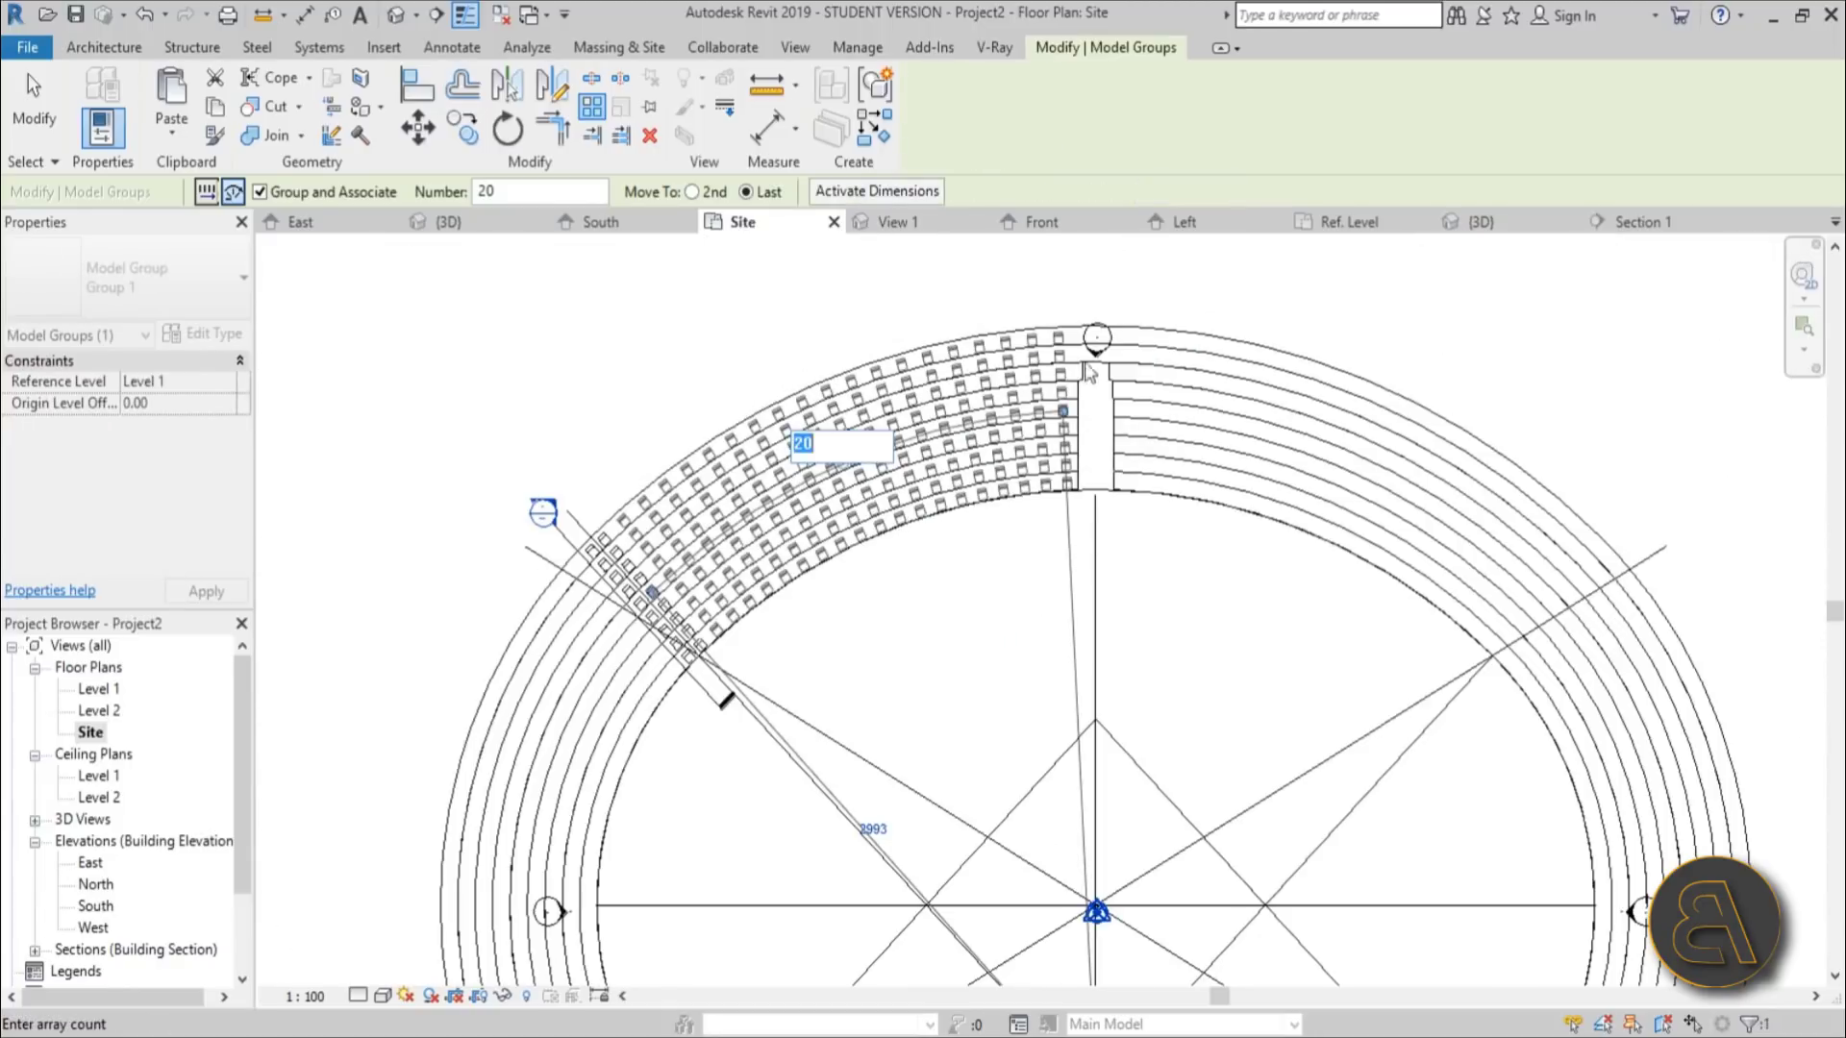
key("Return")
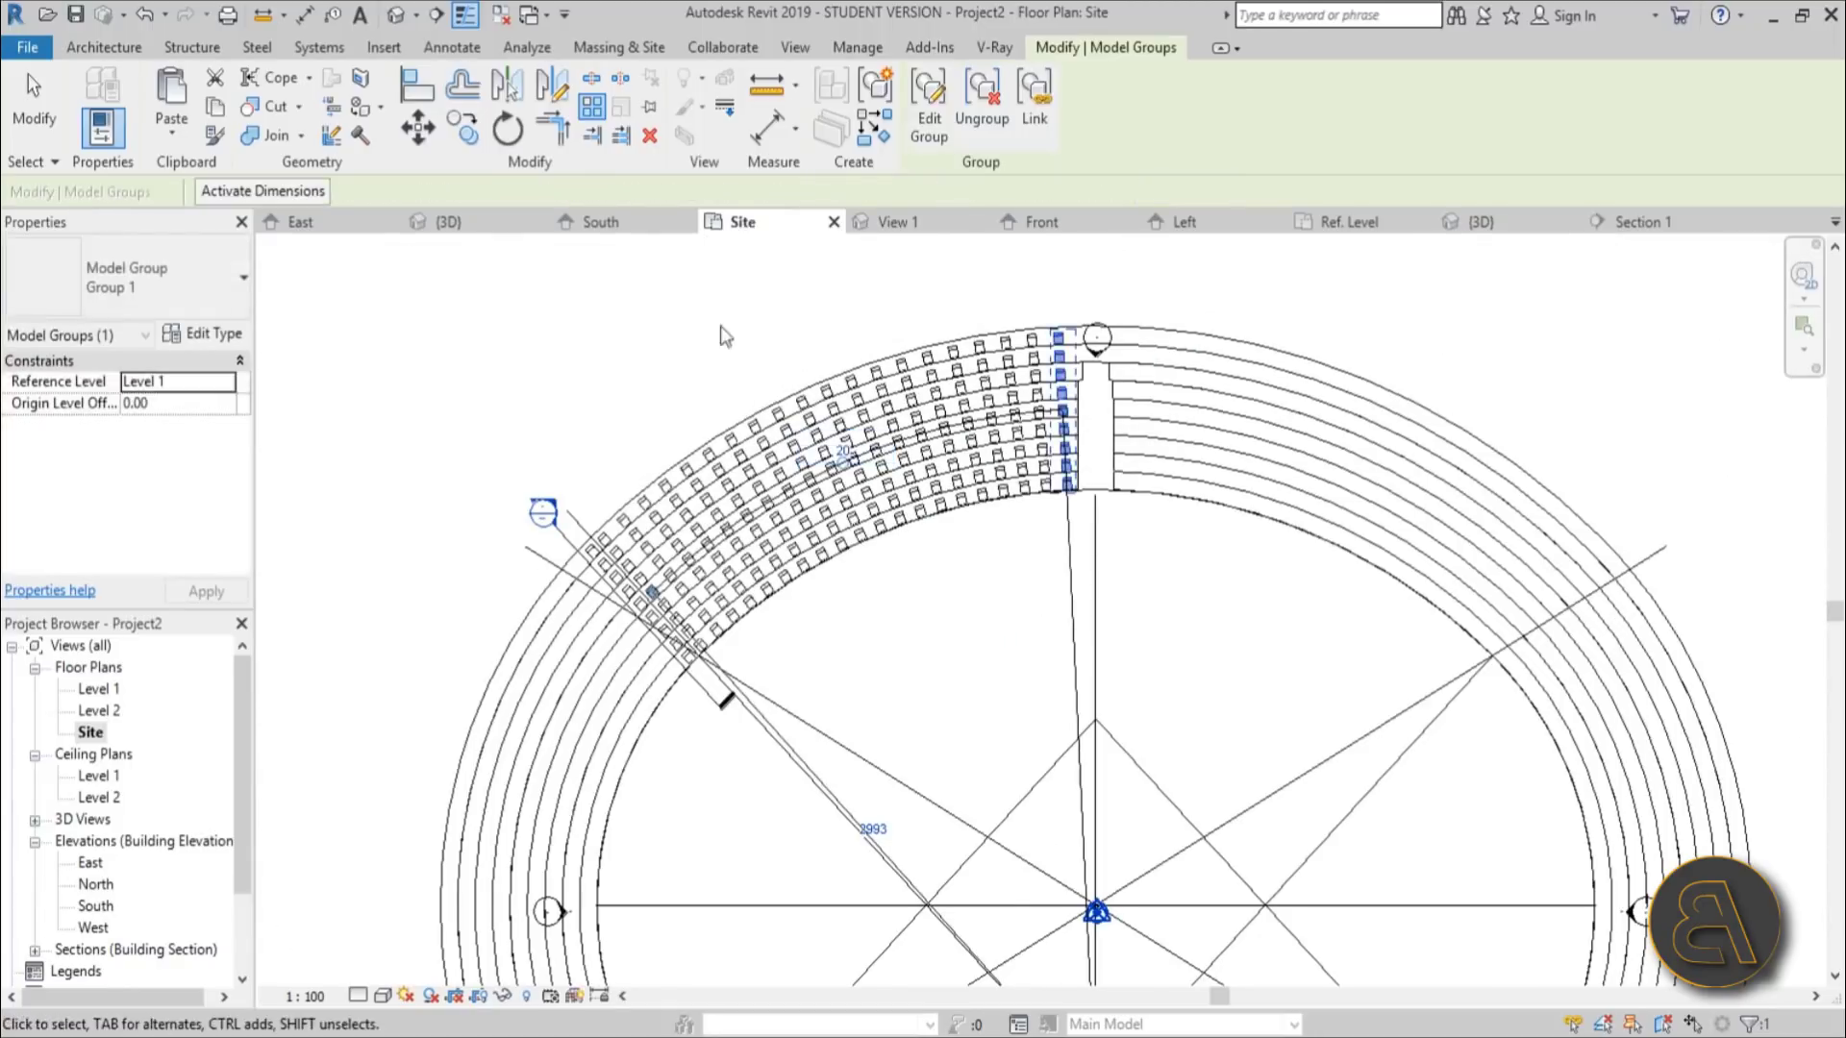
Step: Try member counts of 22 and 25 for the radial seat array
scroll(1038, 428, "up", 4)
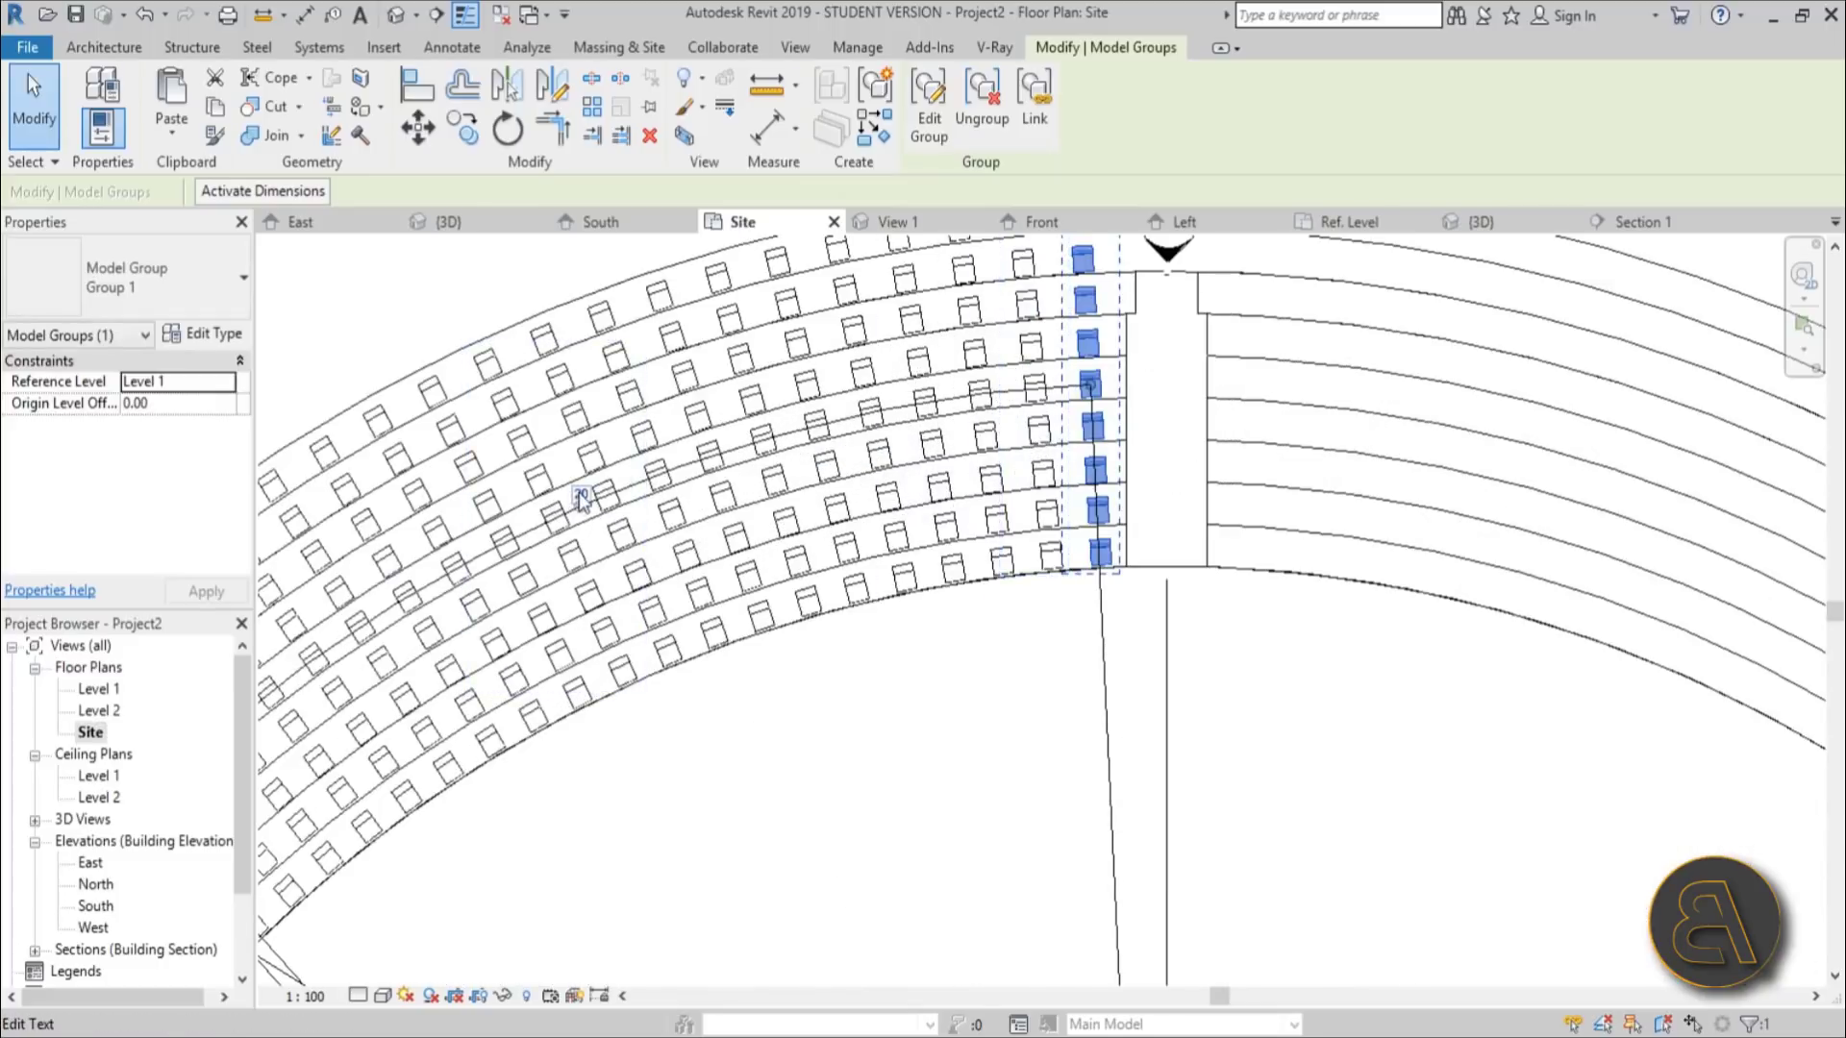
left_click(580, 494)
type("22")
key("Return")
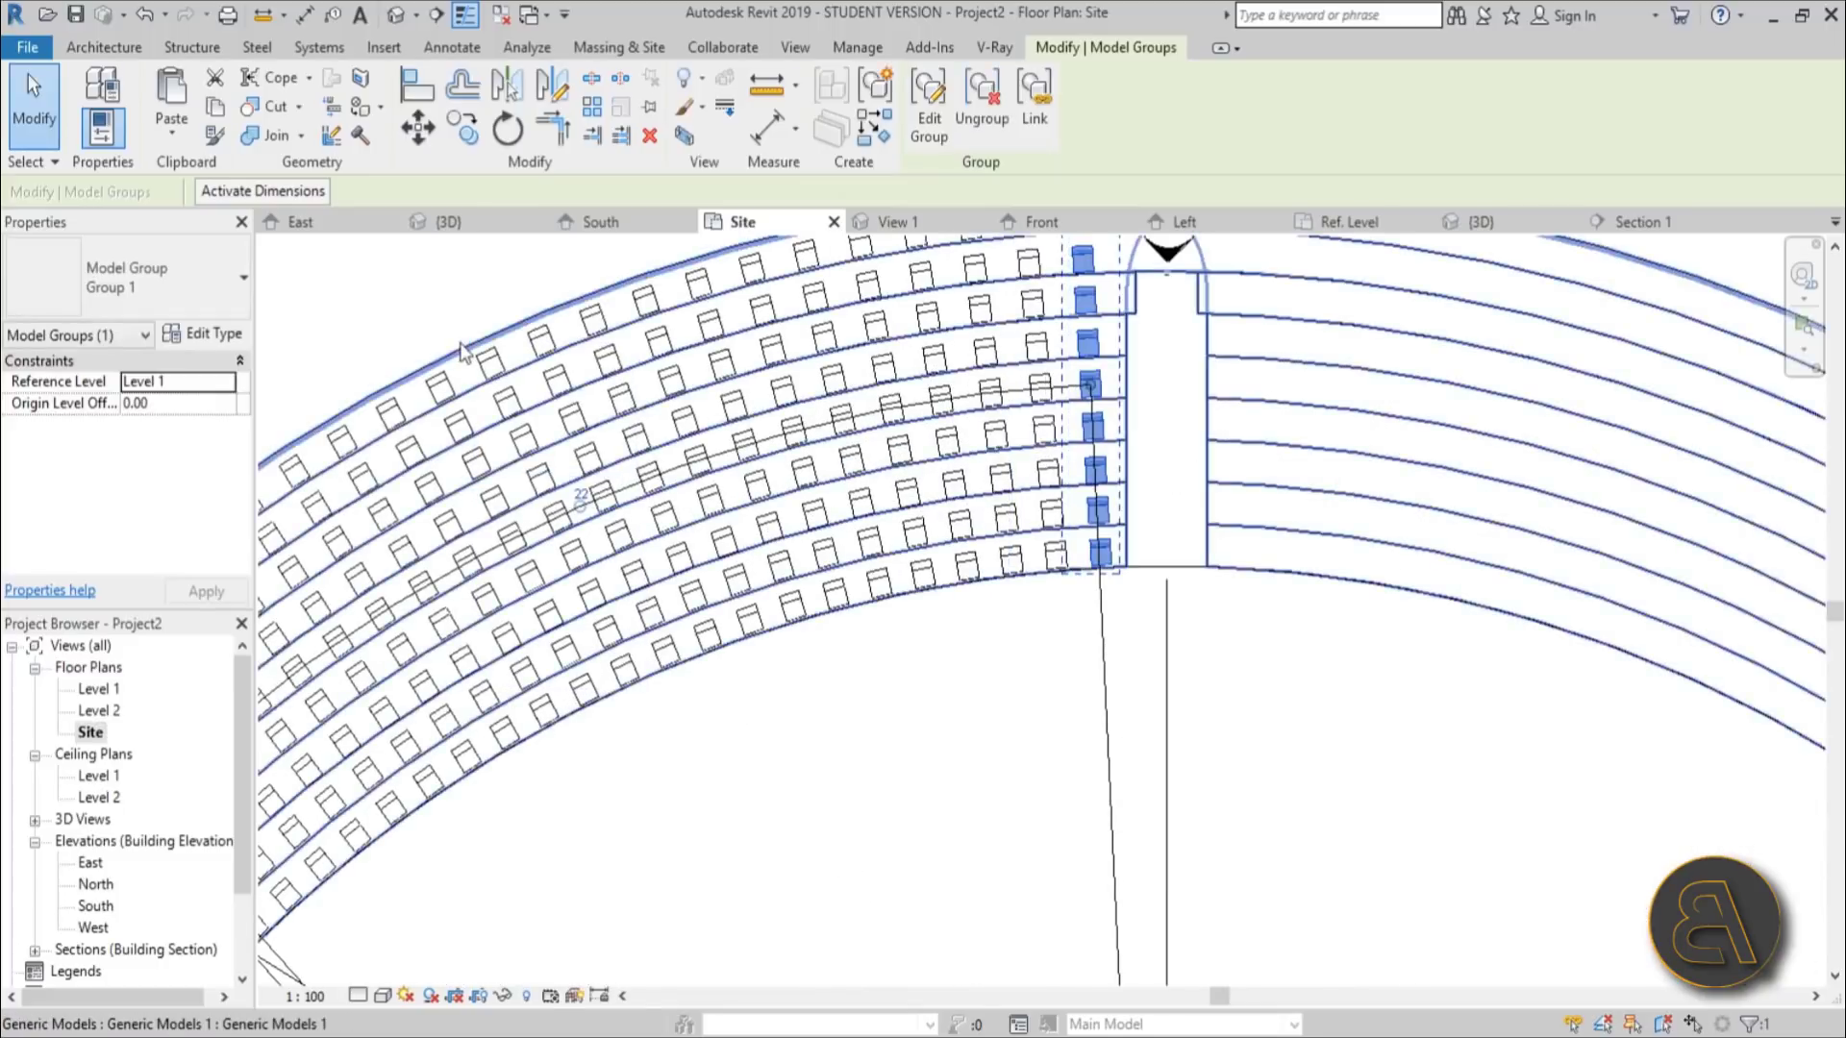
left_click(581, 488)
type("2")
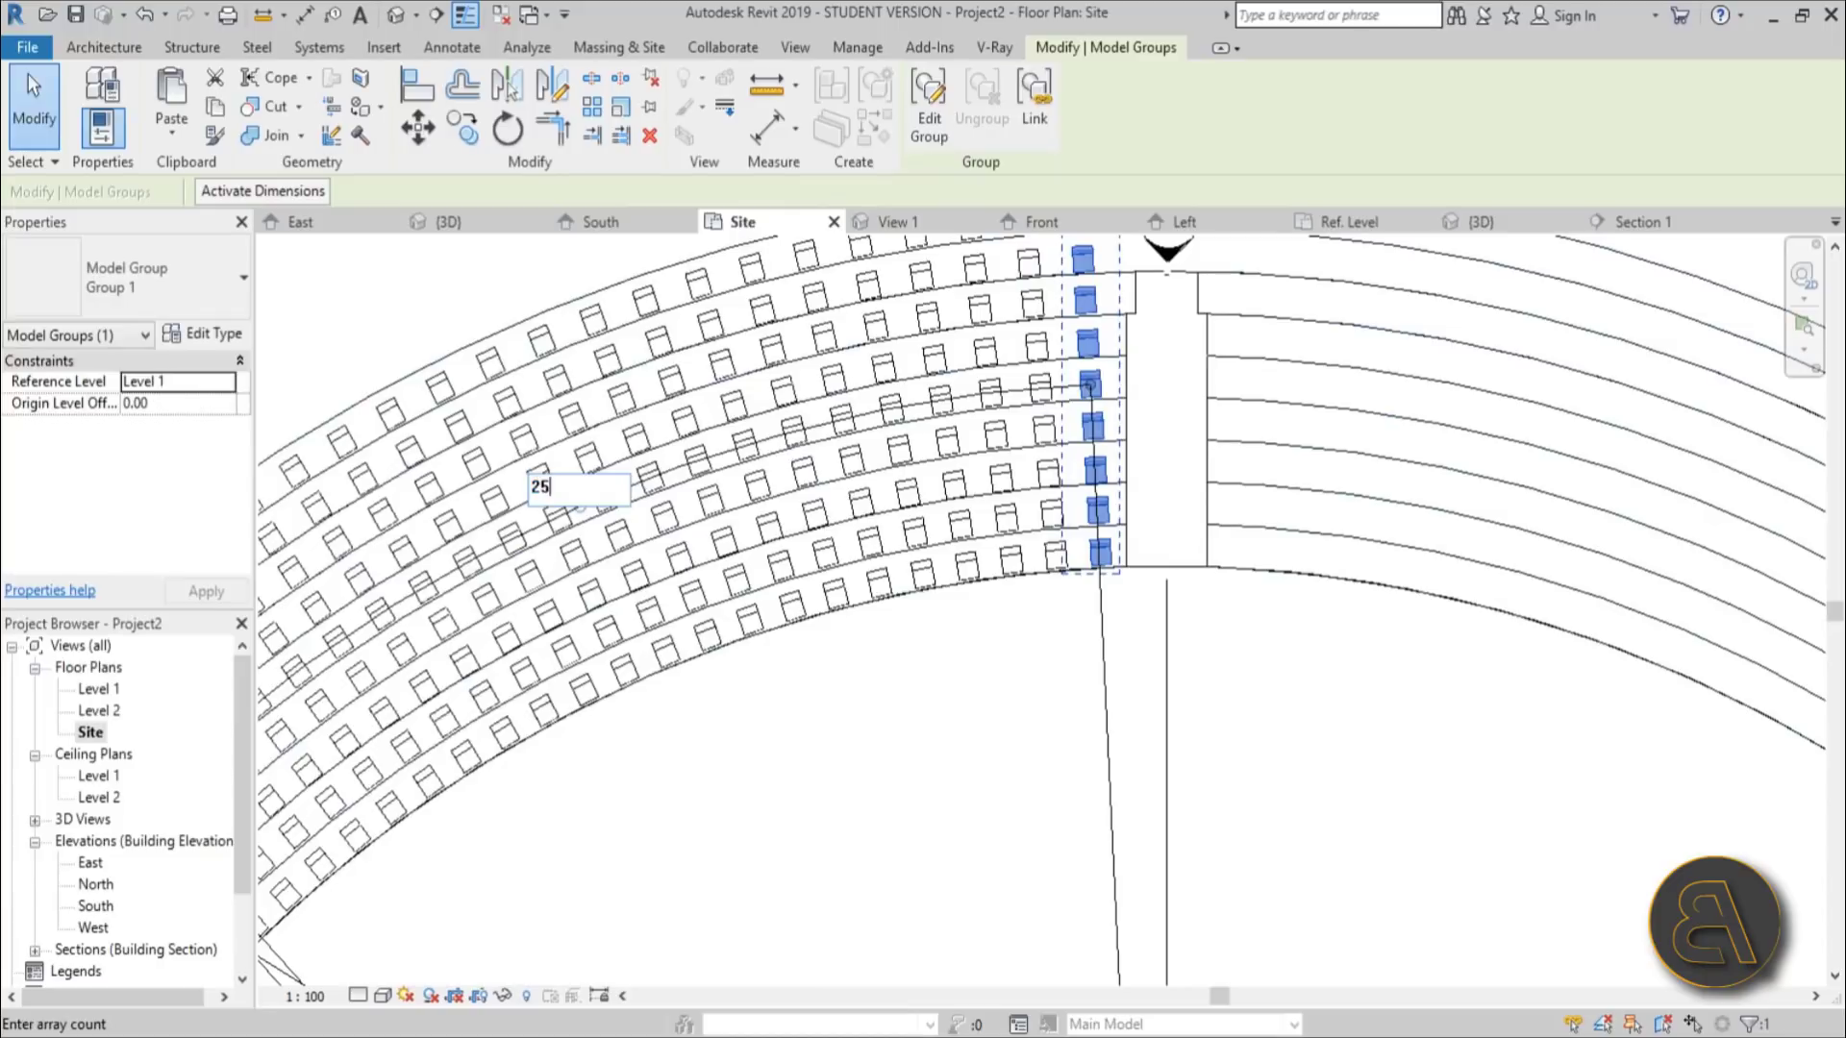
type("5")
key("Return")
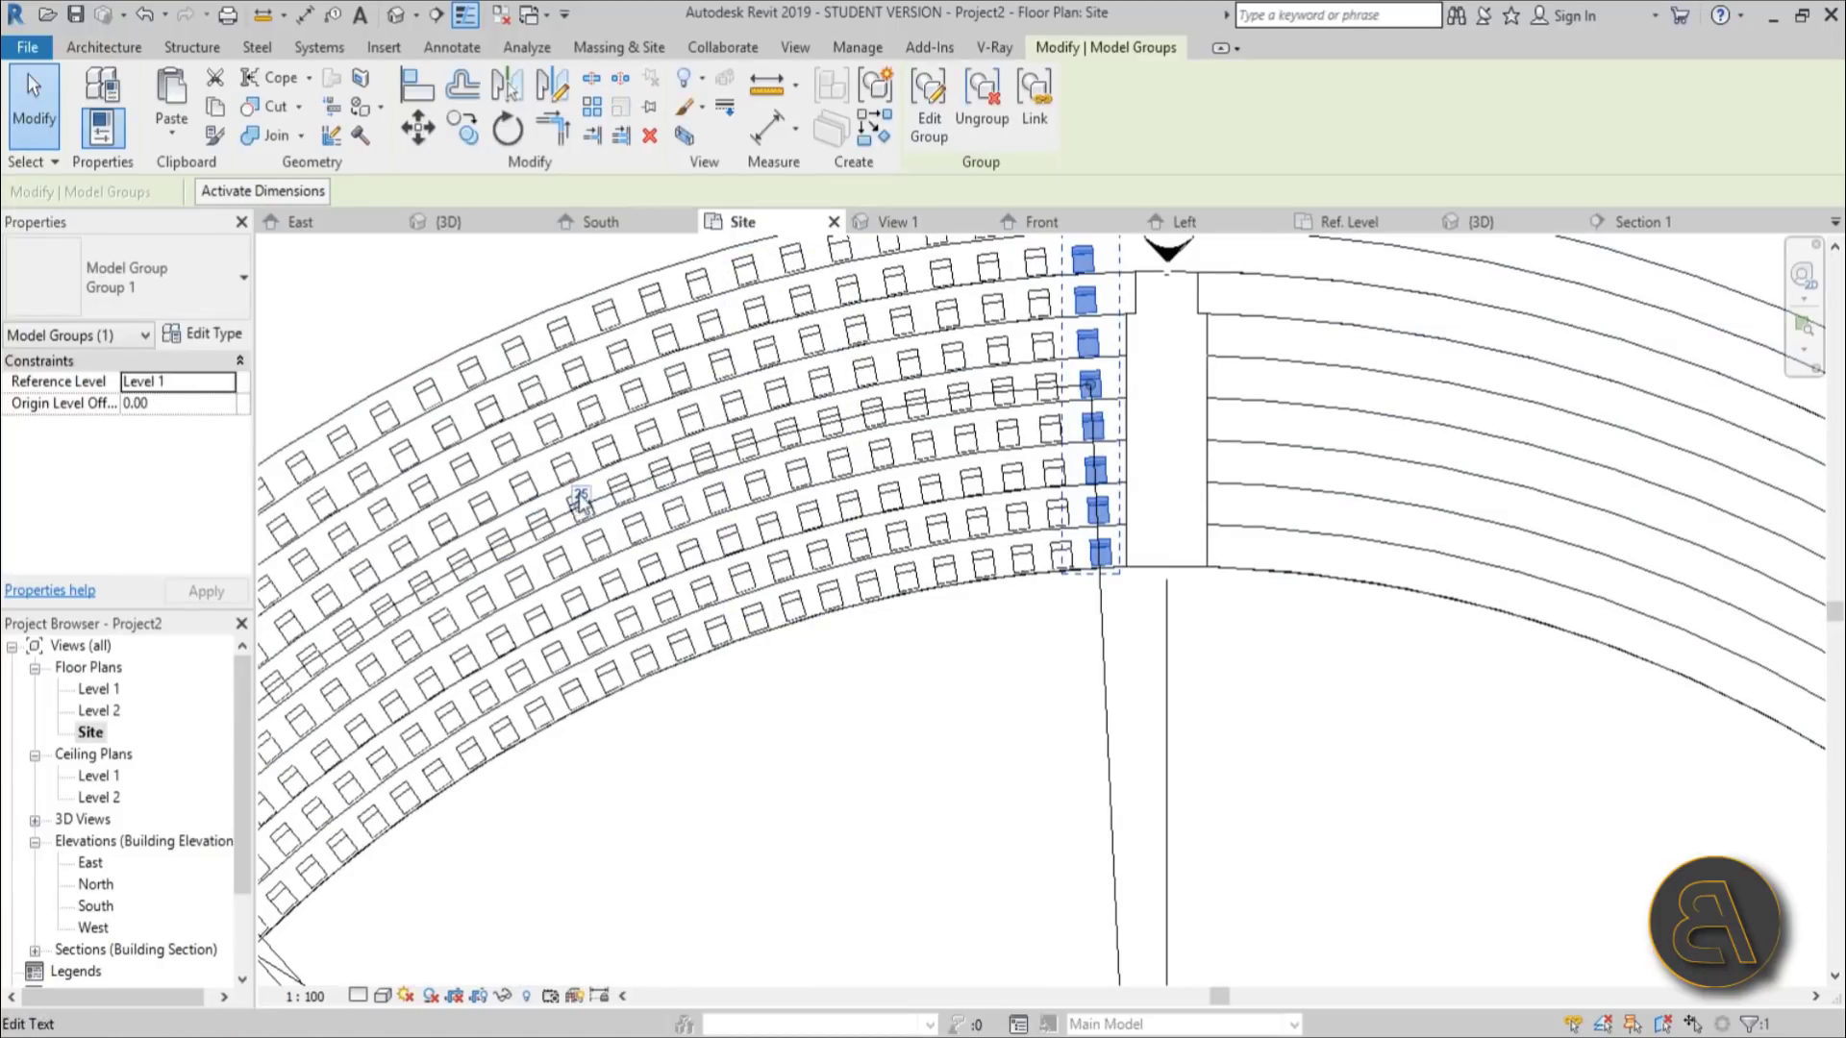
Step: Set the radial seat array's count to 30 and inspect the seating in the 3D view
left_click(581, 494)
type("30")
key("Return")
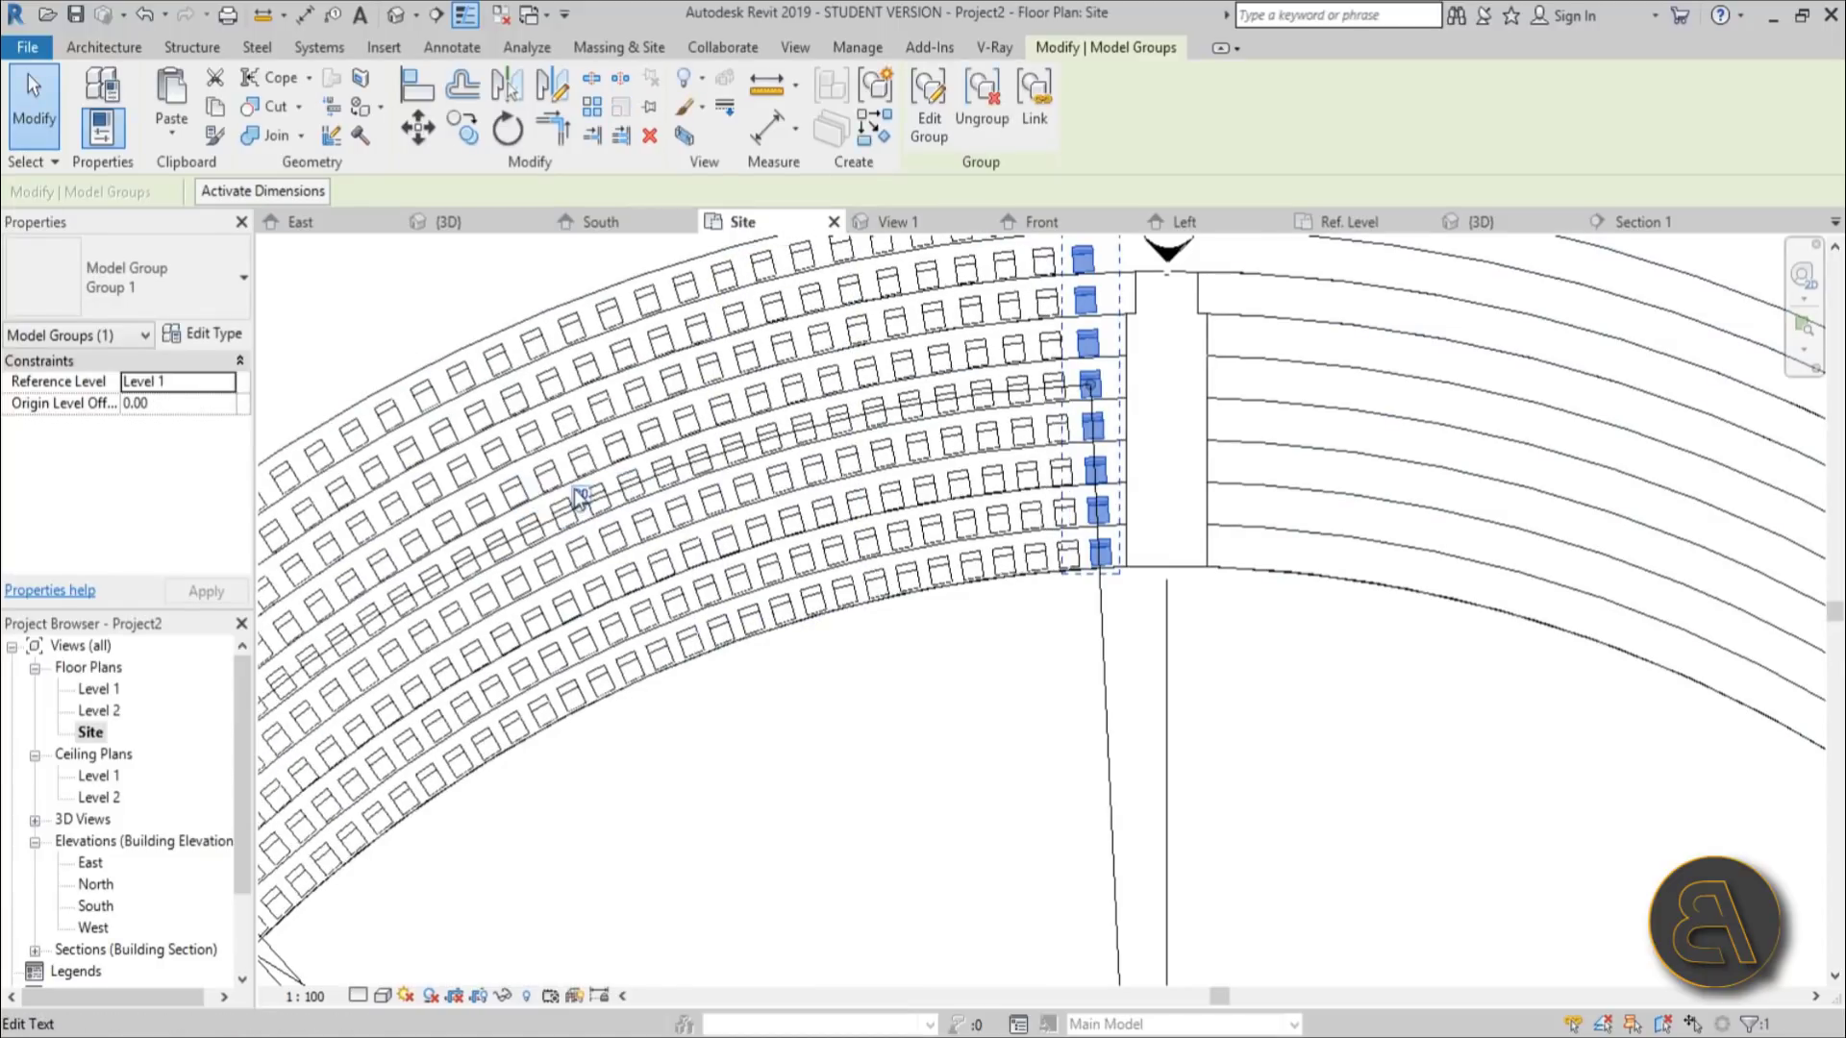
scroll(1057, 606, "down", 3)
middle_click_drag(985, 758, 986, 695)
key("Escape")
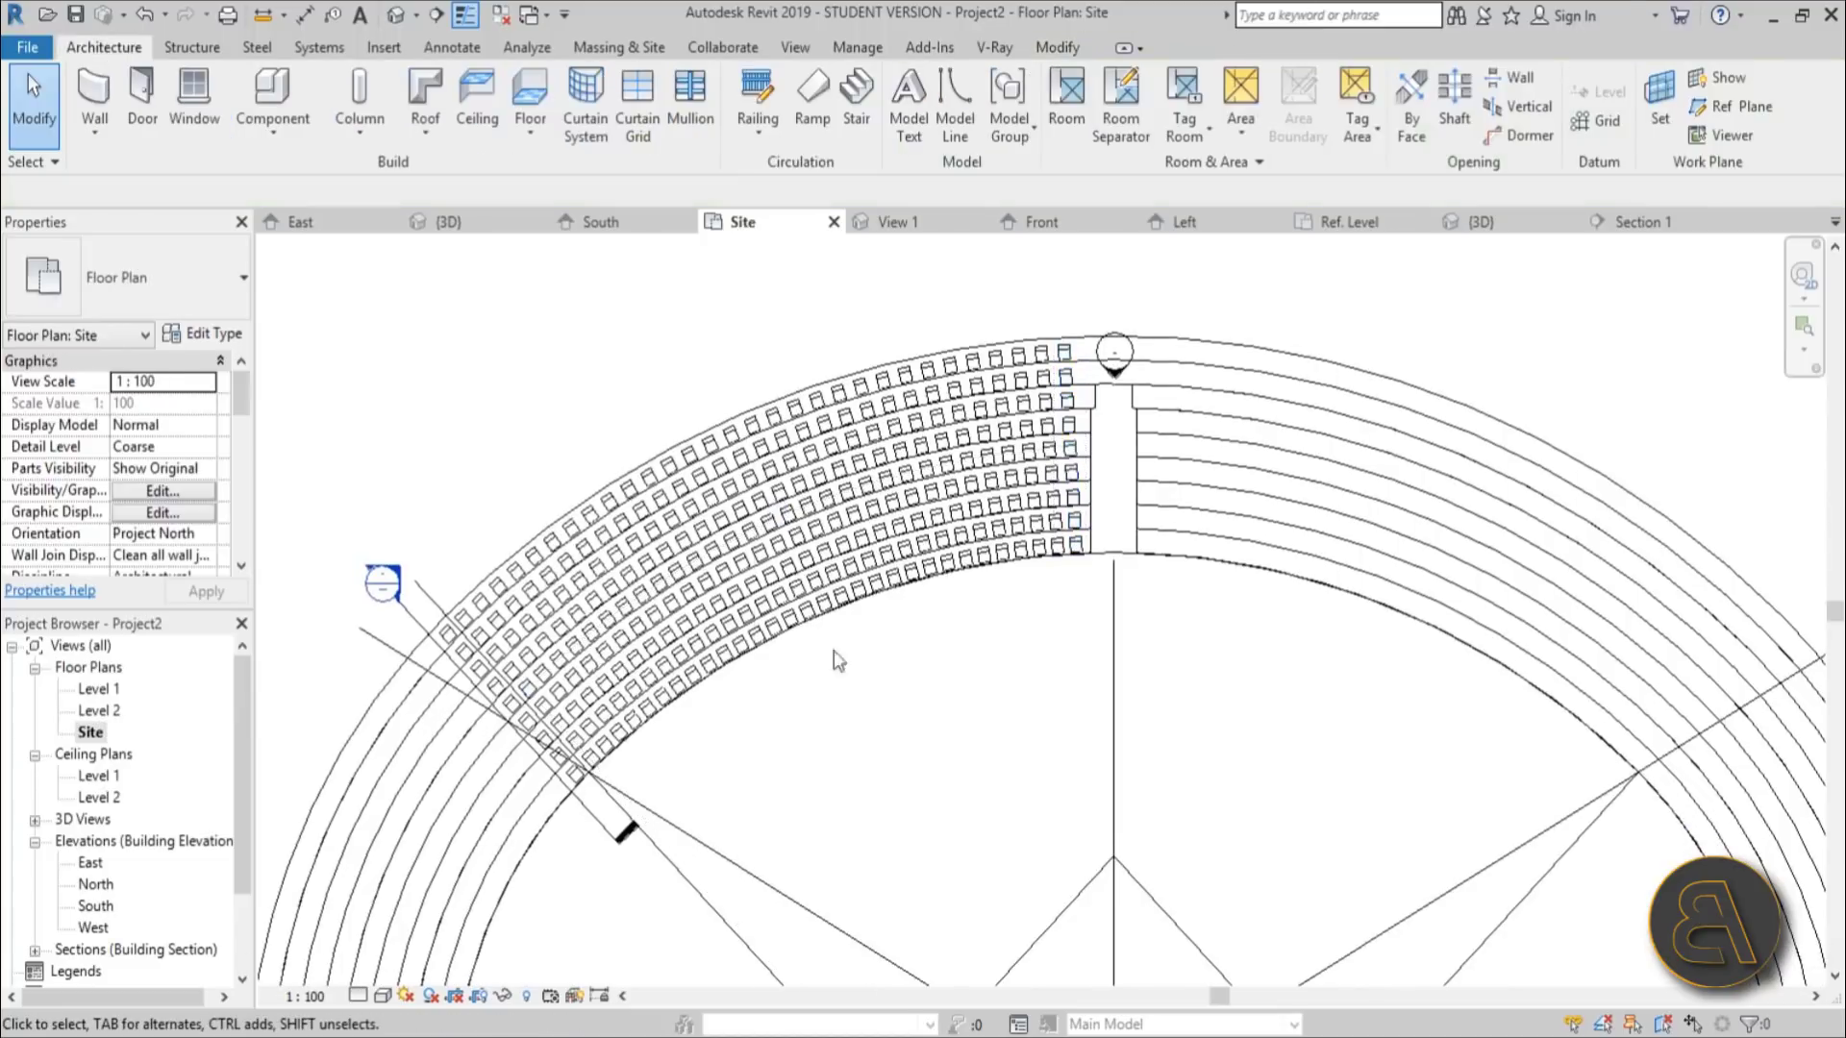
left_click(442, 222)
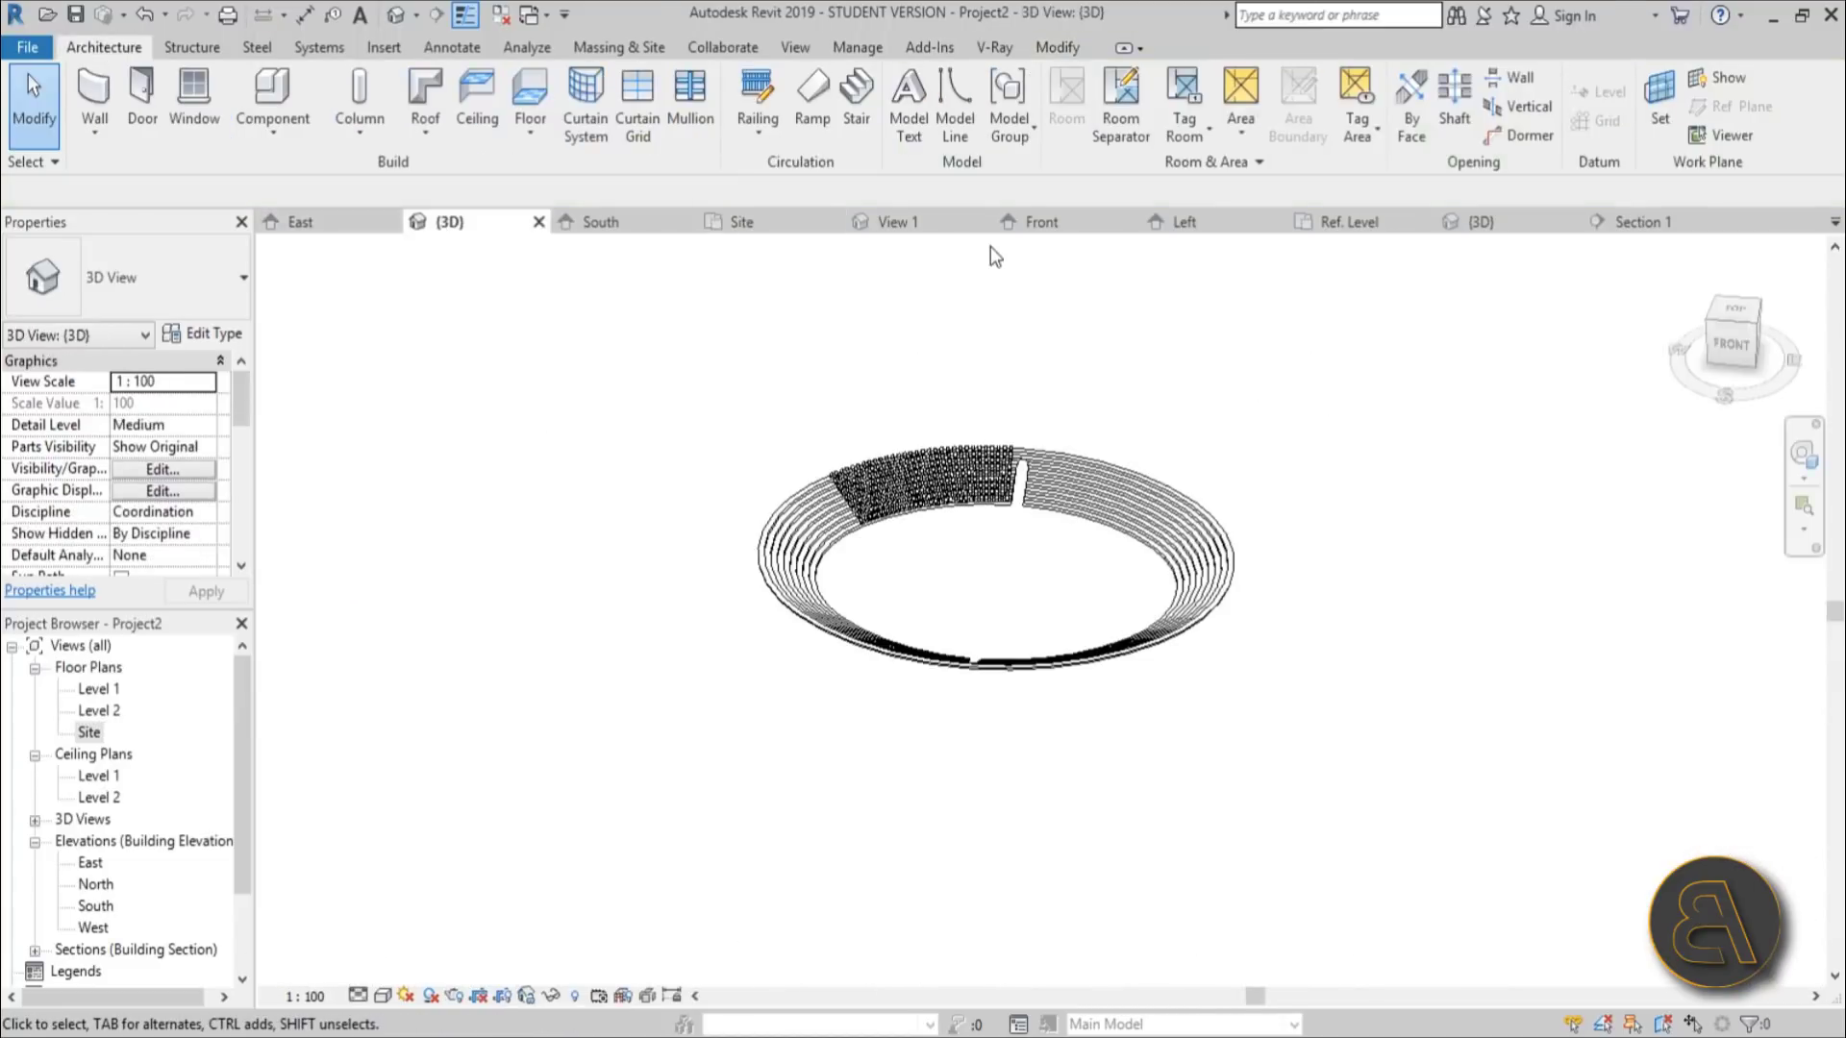
scroll(1017, 718, "up", 5)
middle_click_drag(1018, 718, 635, 351, "shift")
Step: In the Site plan, mirror a copy of the 30 arrayed seat groups, excluding the section mark and the original group, across the vertical centre line
left_click(775, 224)
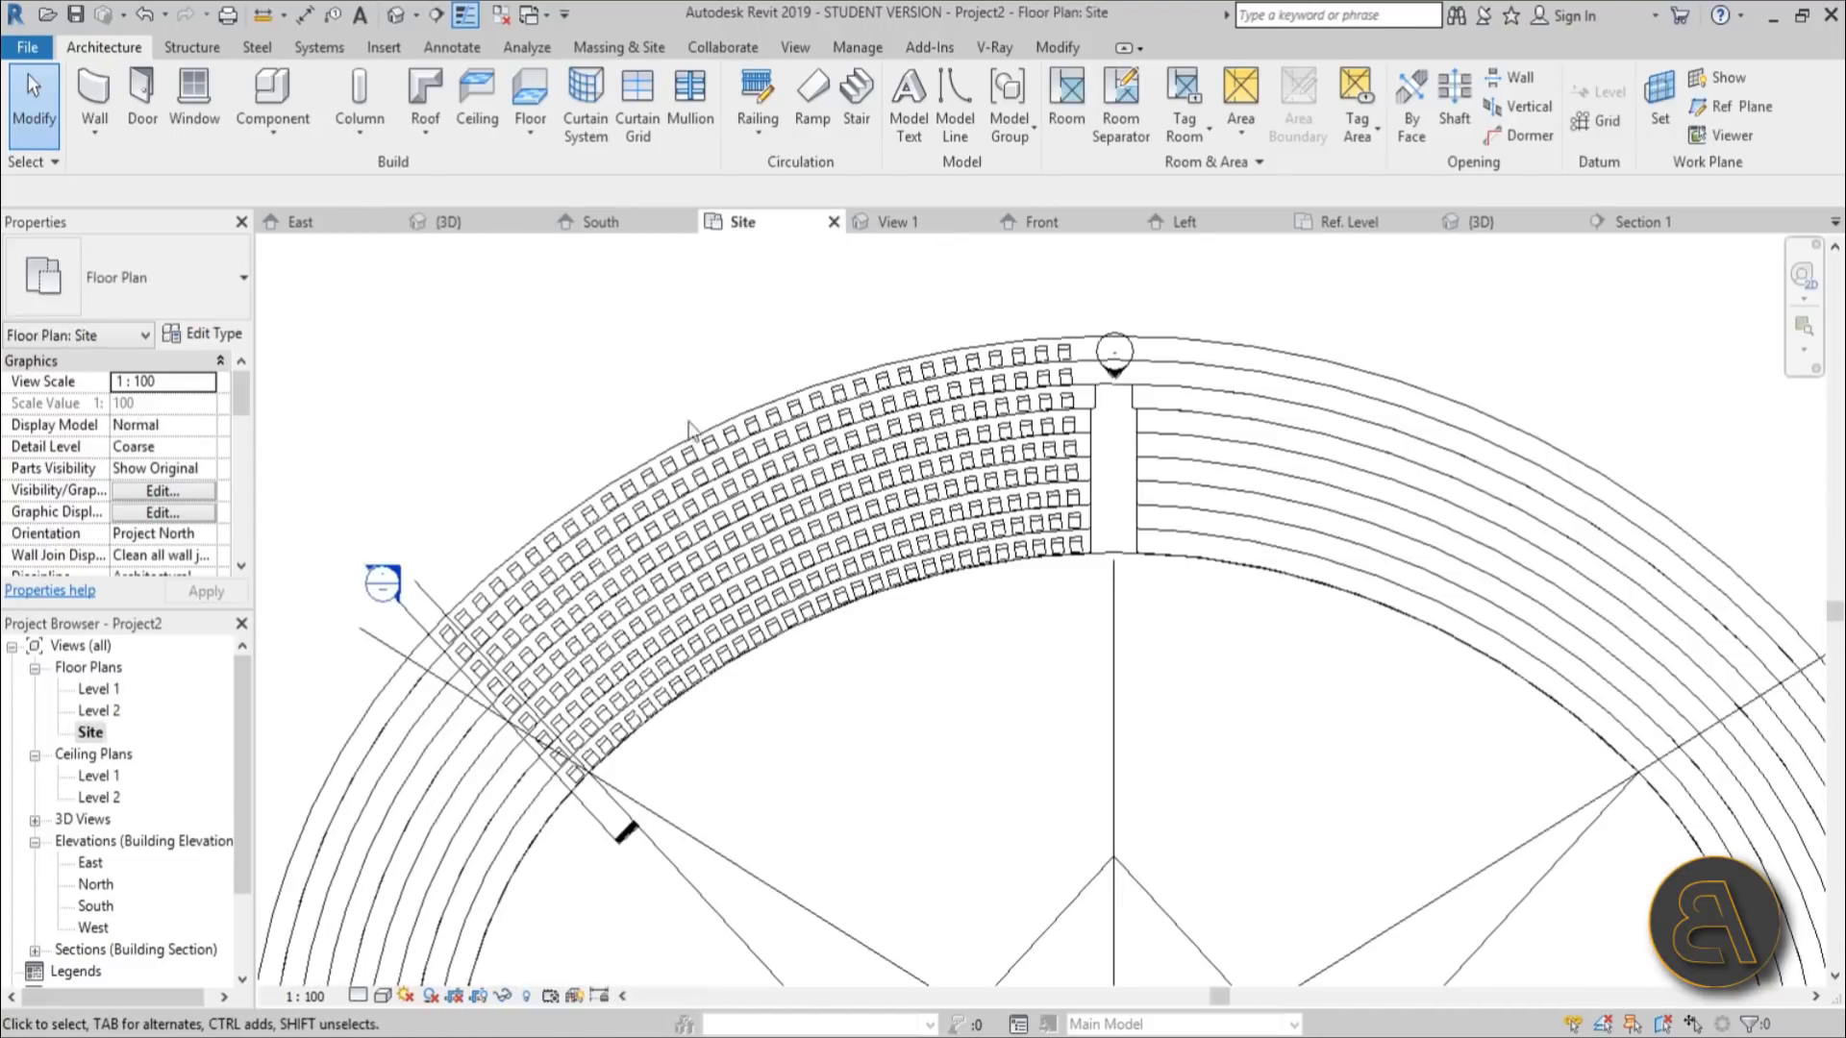
left_click_drag(349, 272, 1102, 851)
scroll(635, 818, "up", 3)
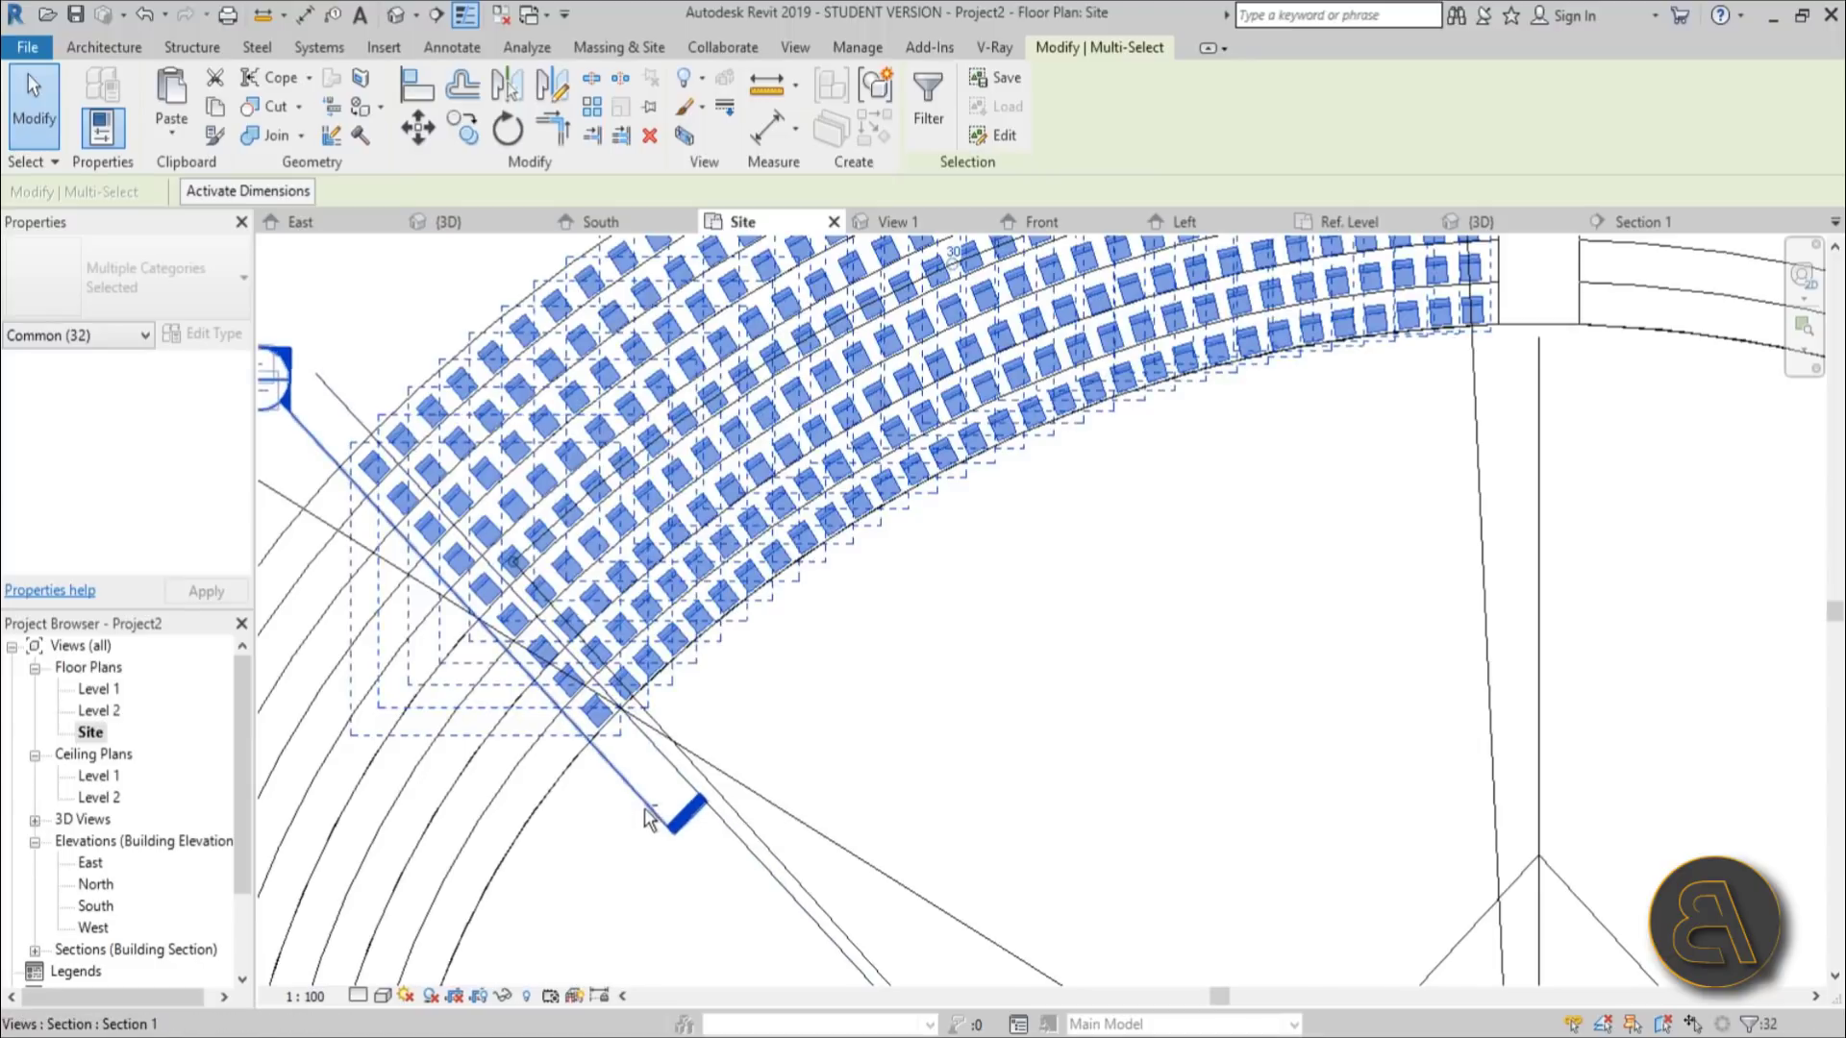
left_click(649, 817, "shift")
scroll(618, 731, "up", 3)
left_click(630, 731, "shift")
scroll(582, 891, "down", 4)
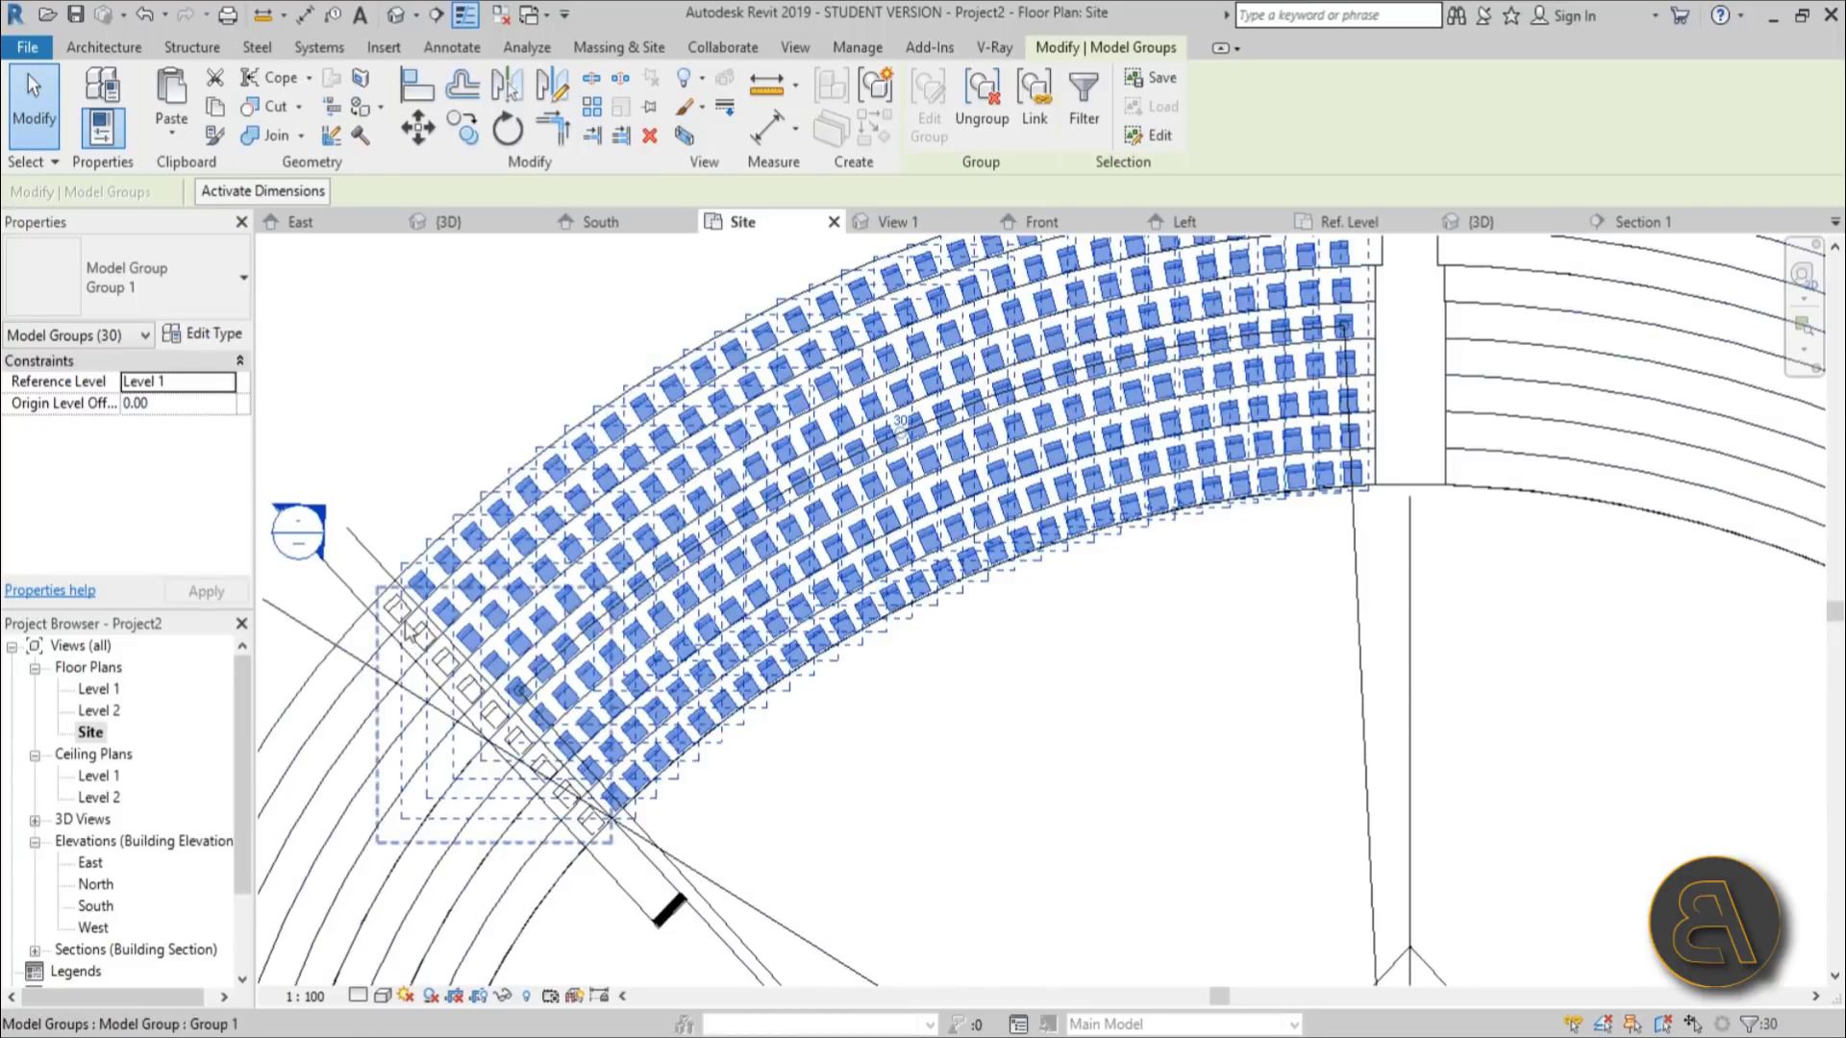
scroll(742, 840, "down", 4)
middle_click_drag(812, 548, 733, 606)
key("m")
key("m")
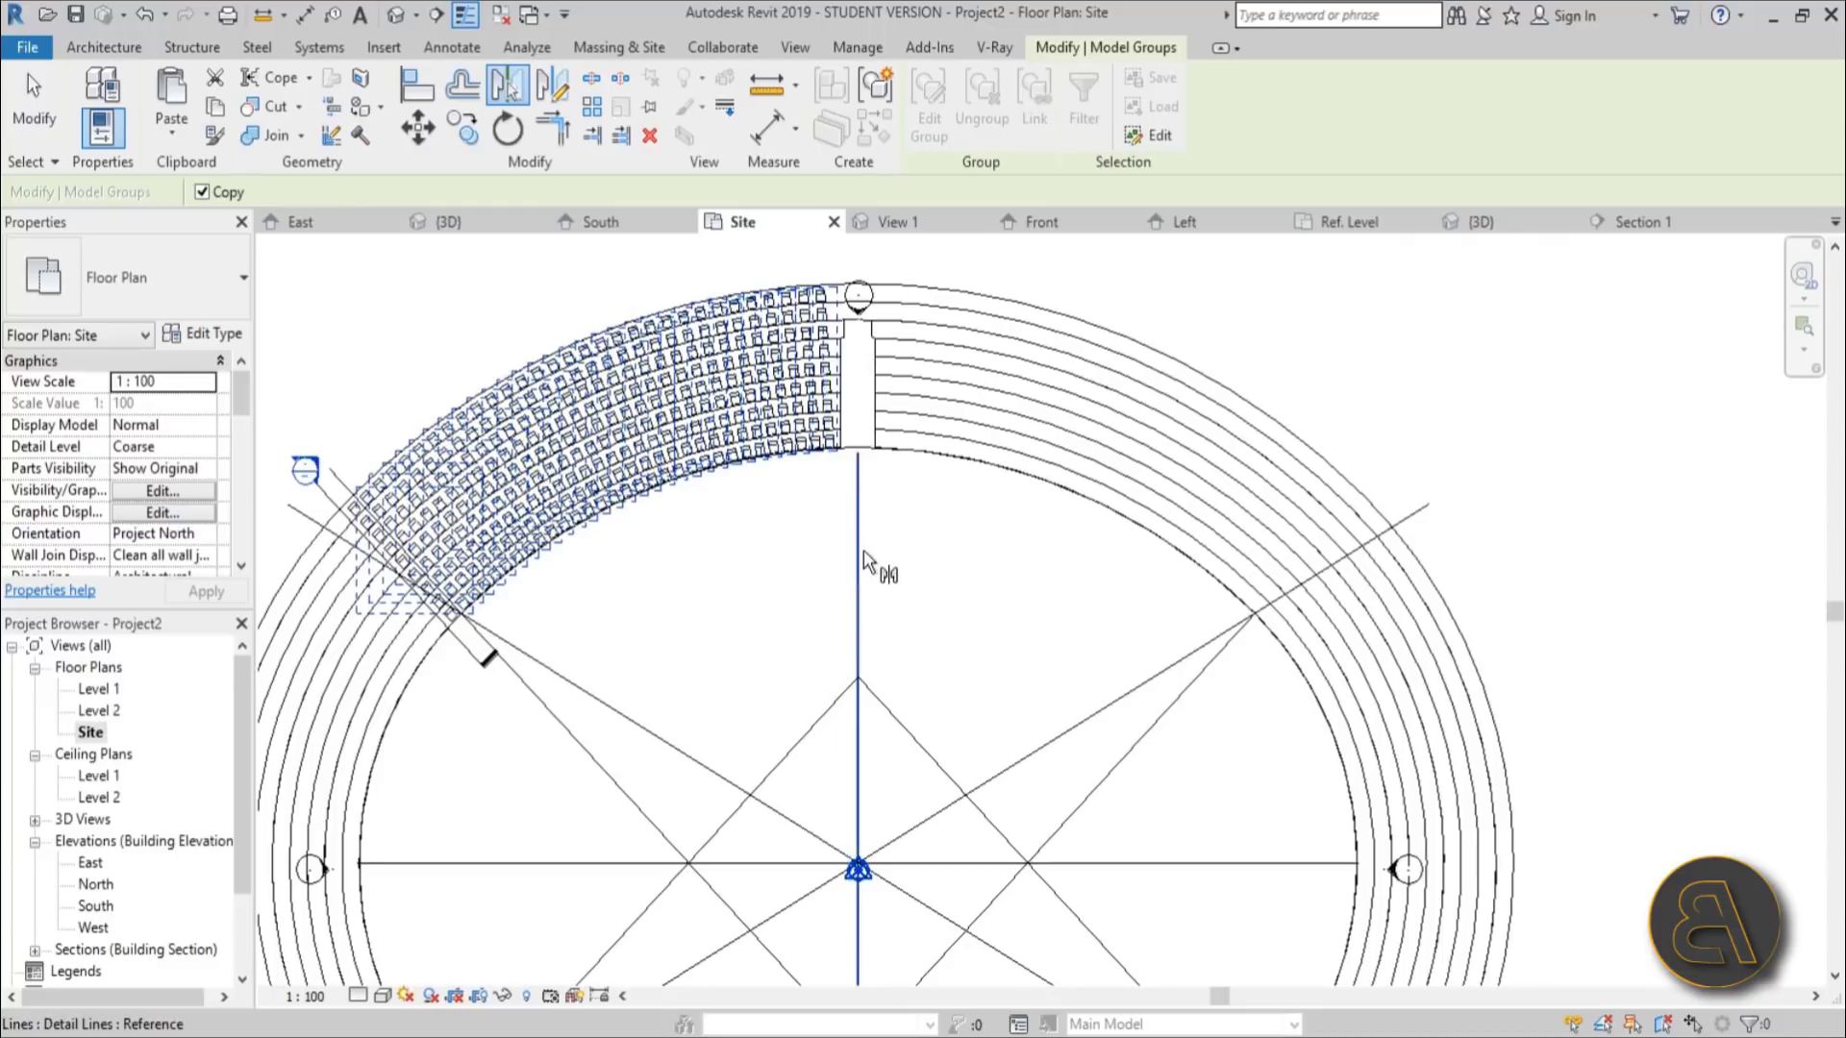
left_click(863, 550)
scroll(846, 567, "down", 3)
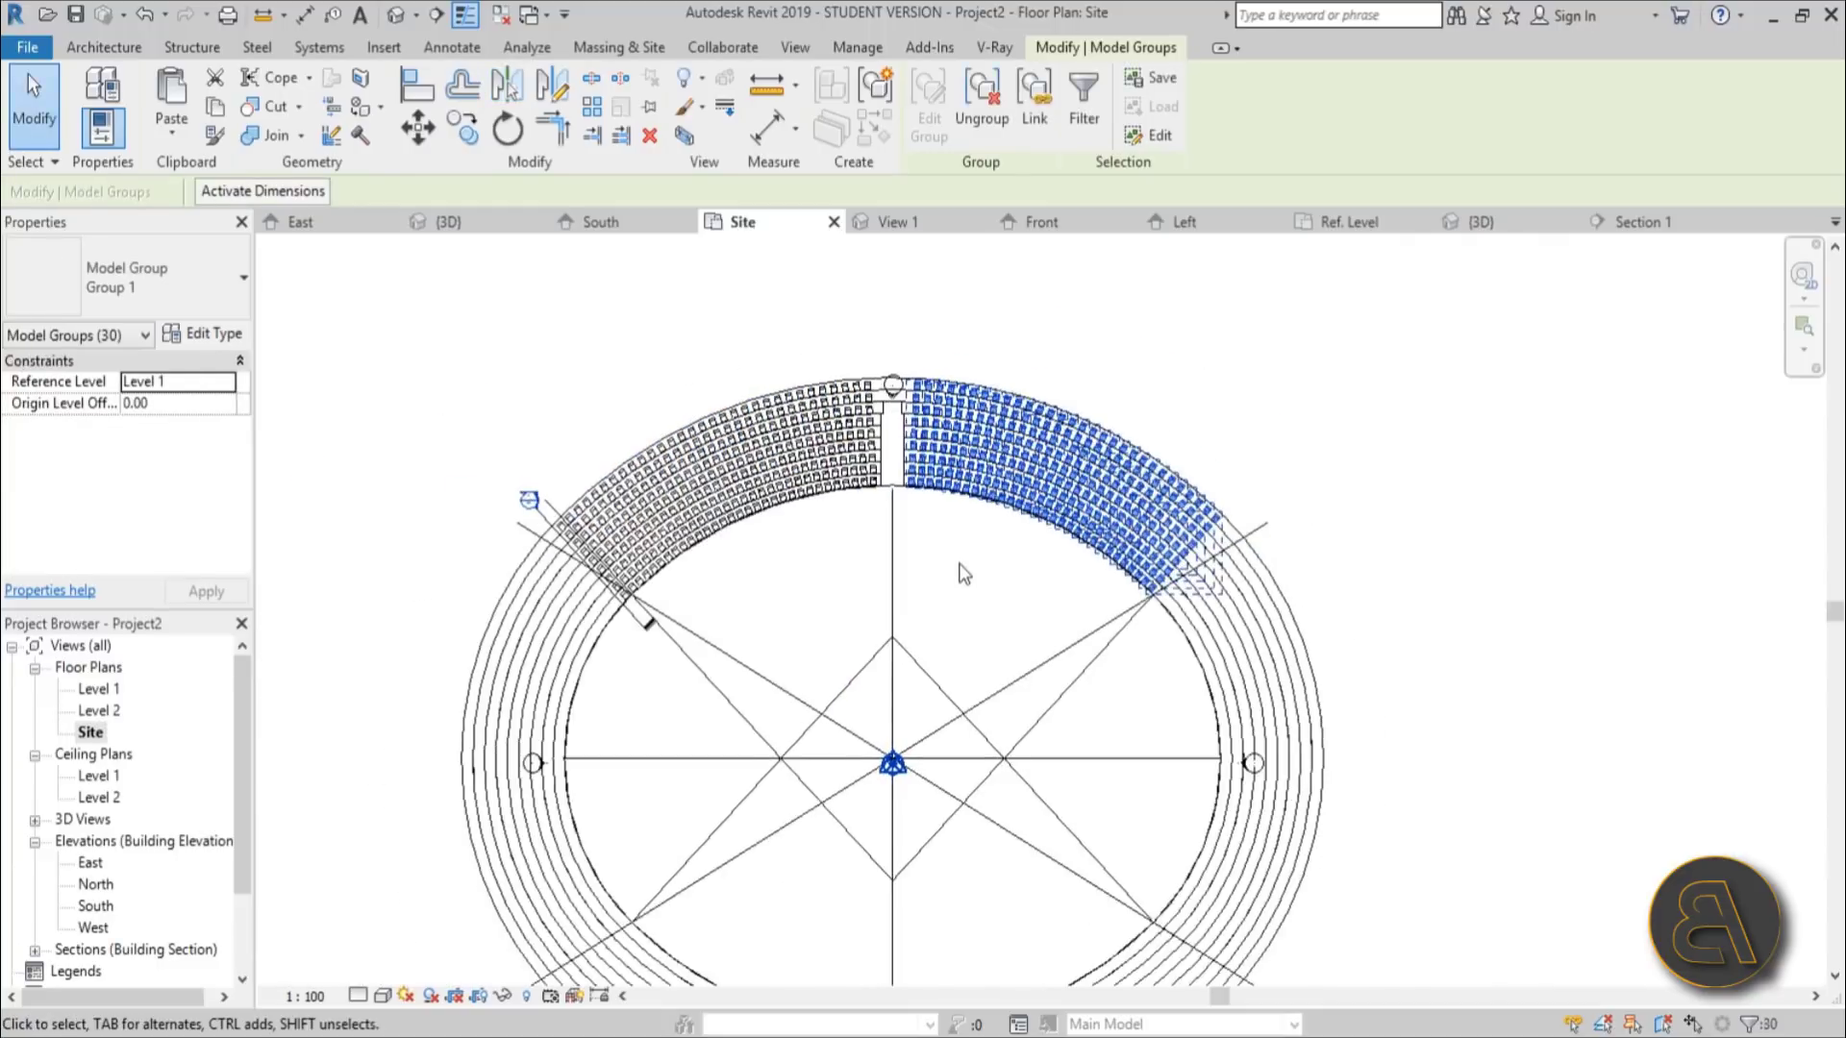
Step: Mirror a copy of both upper seat blocks, excluding the elevation and section marks and the original group, across the horizontal centre line
left_click(509, 296)
left_click_drag(433, 271, 1364, 668)
scroll(824, 314, "up", 2)
scroll(824, 313, "up", 1)
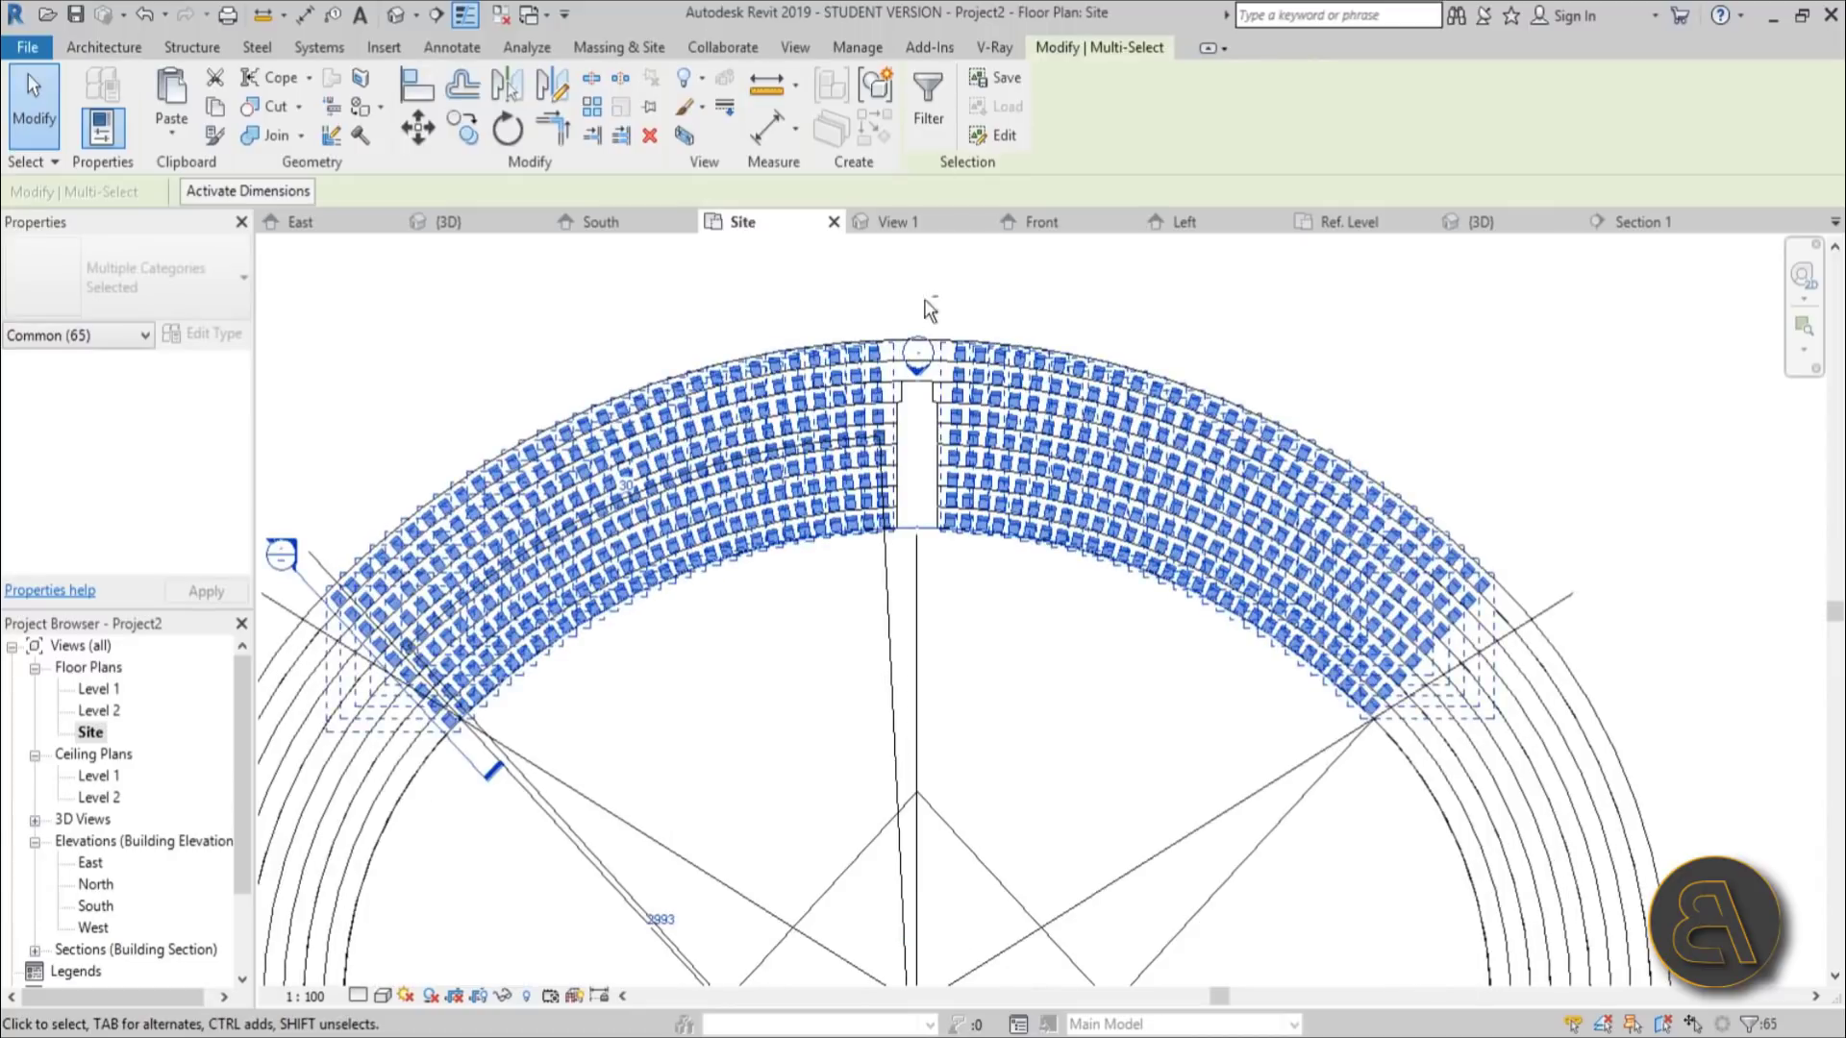
left_click(916, 351, "shift")
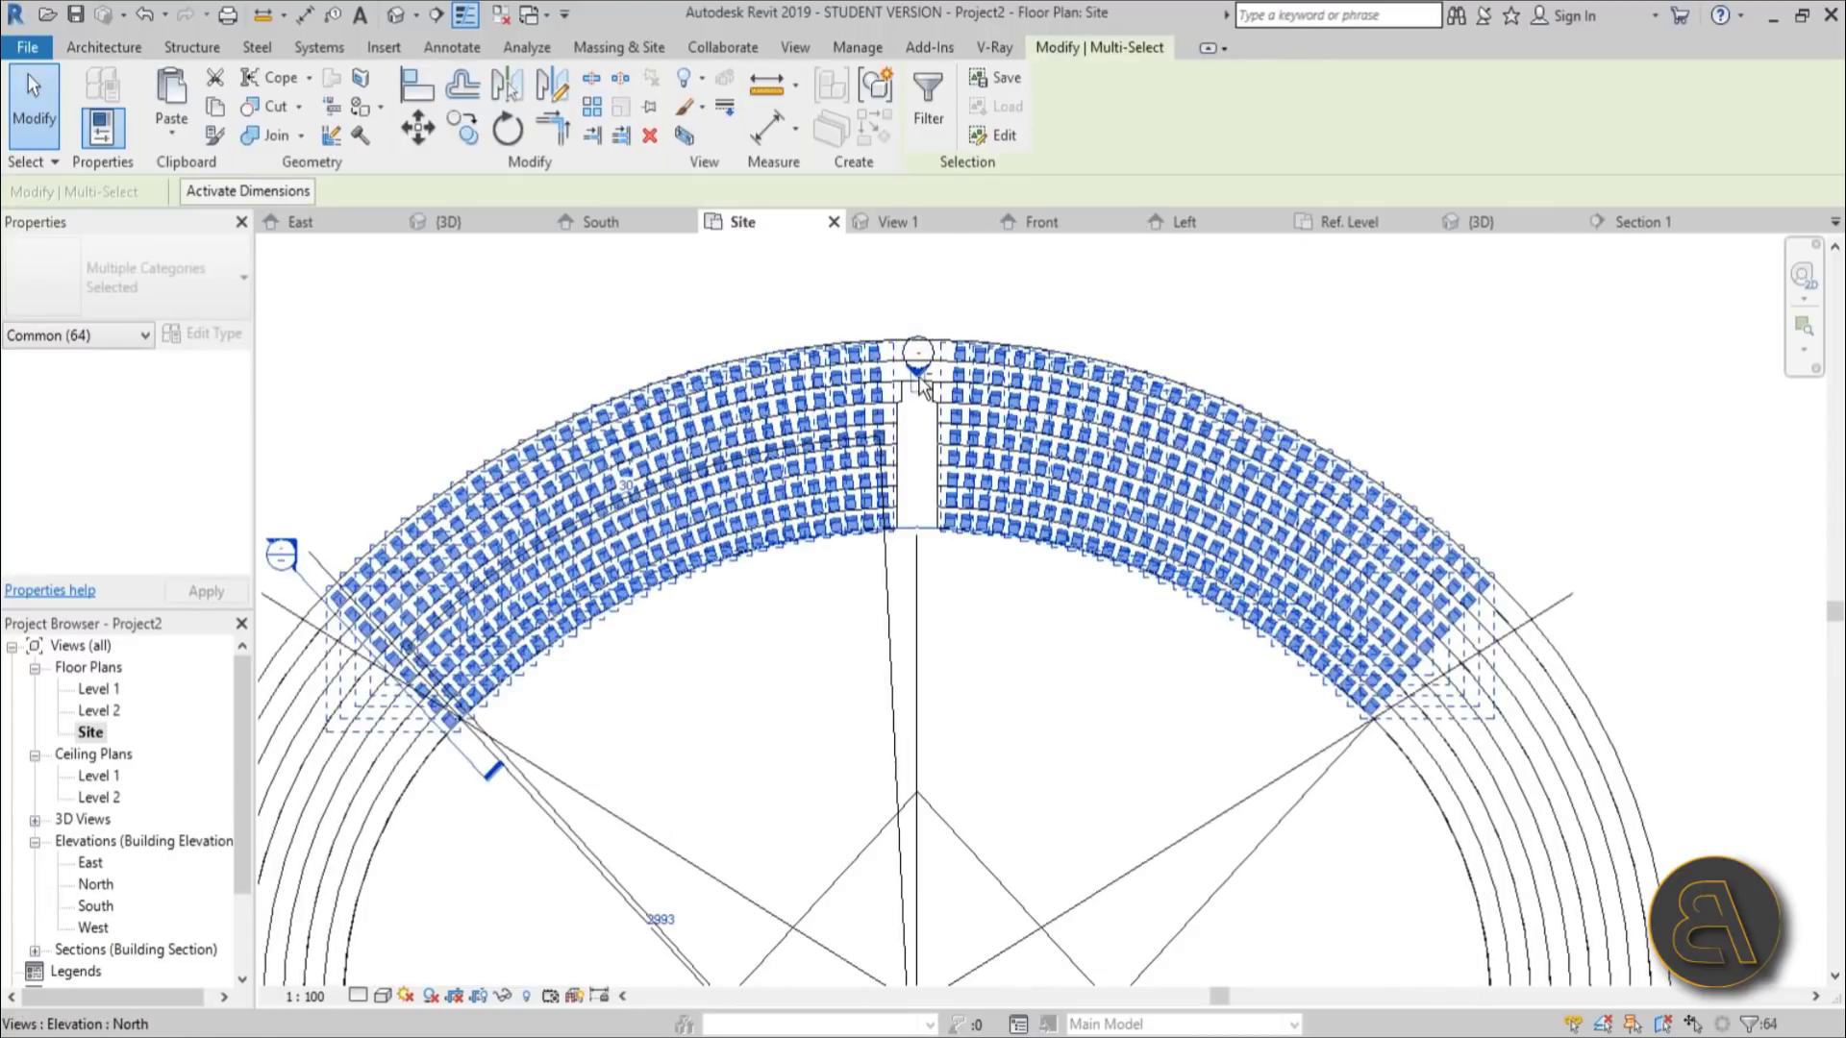
middle_click_drag(548, 790, 752, 643)
left_click(683, 617, "shift")
scroll(651, 556, "up", 3)
left_click(678, 607, "shift")
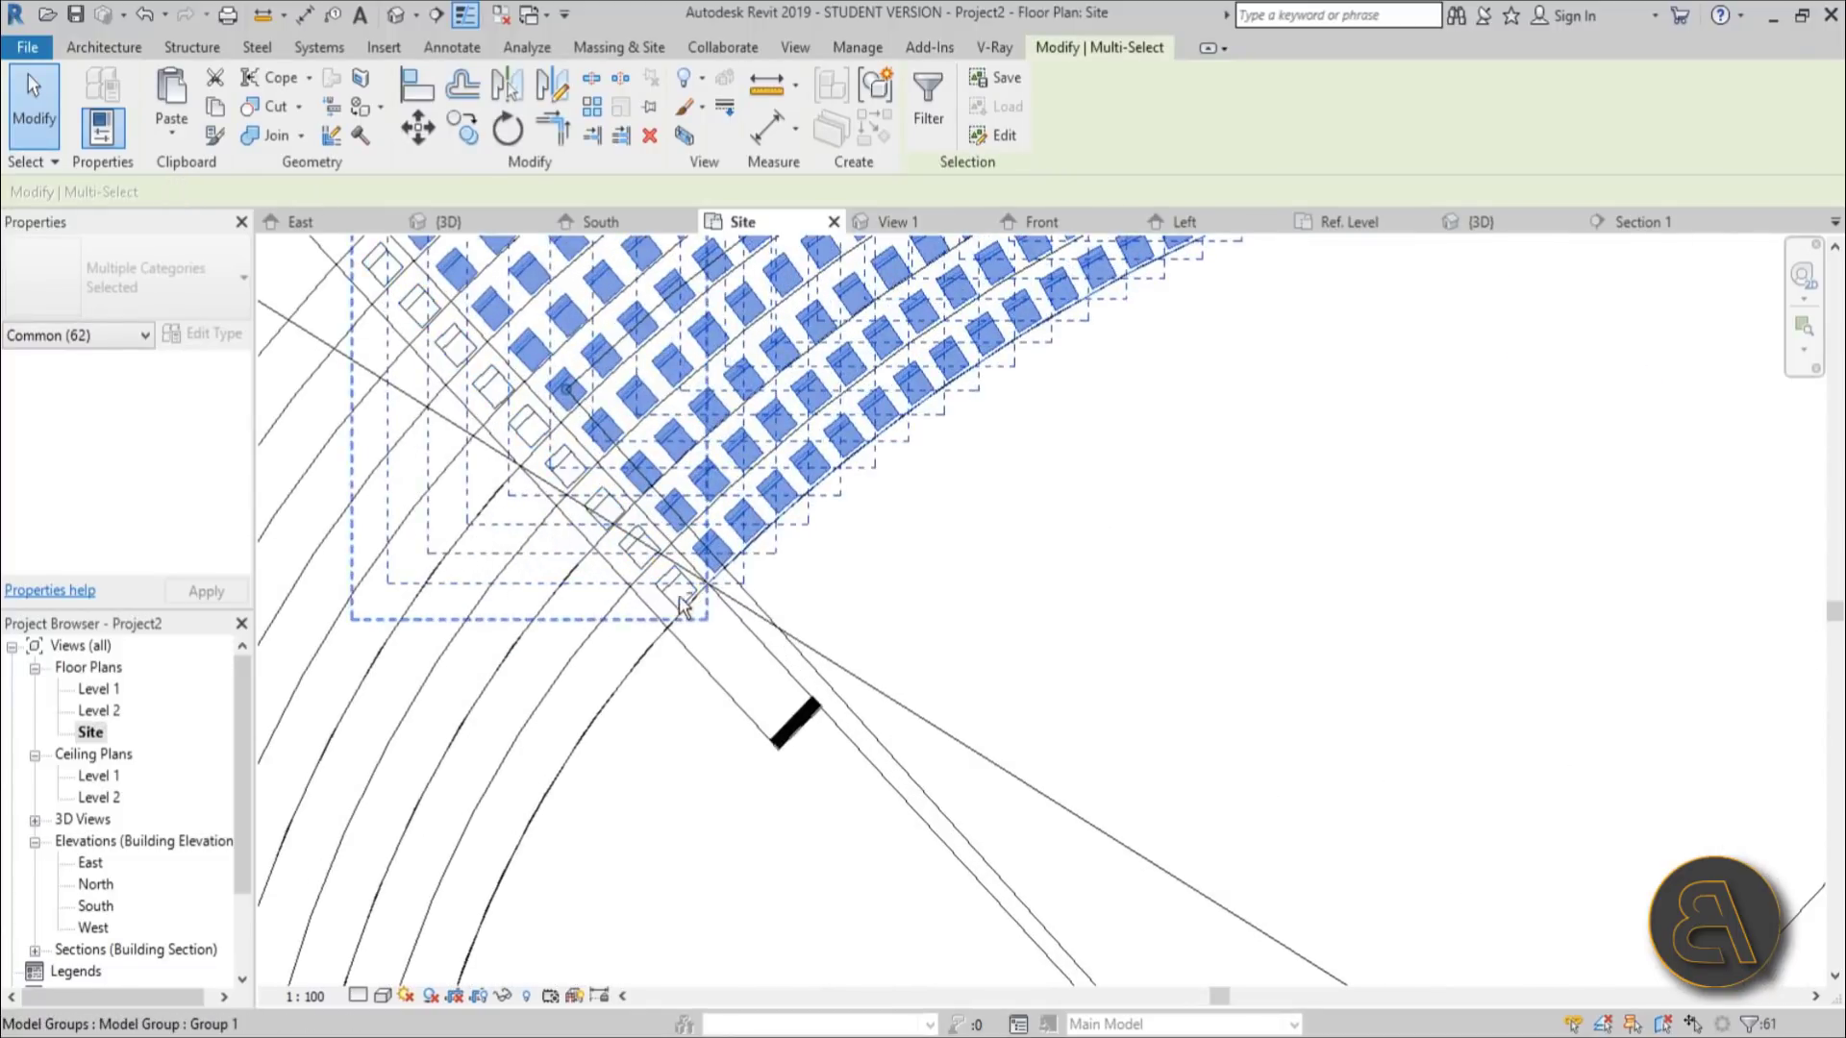
scroll(927, 766, "down", 4)
middle_click_drag(865, 558, 795, 508)
key("m")
key("m")
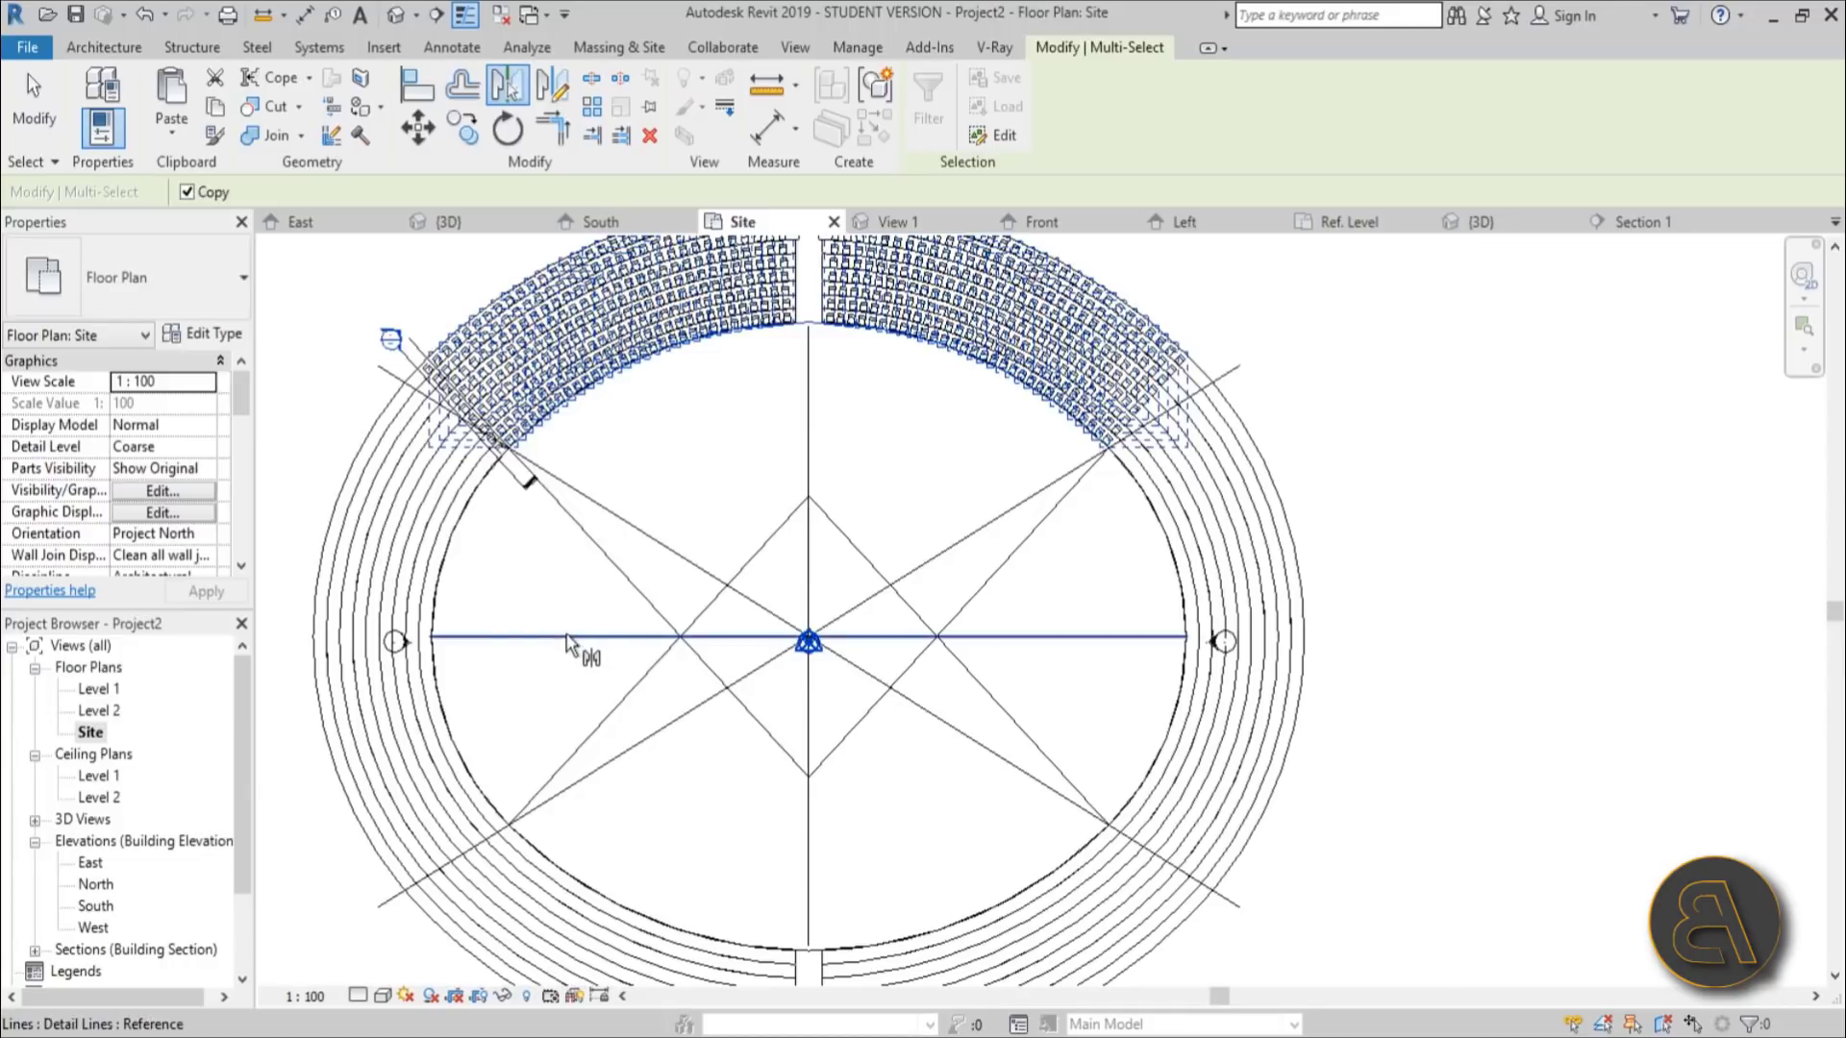
left_click(565, 634)
scroll(955, 425, "down", 3)
key("Escape")
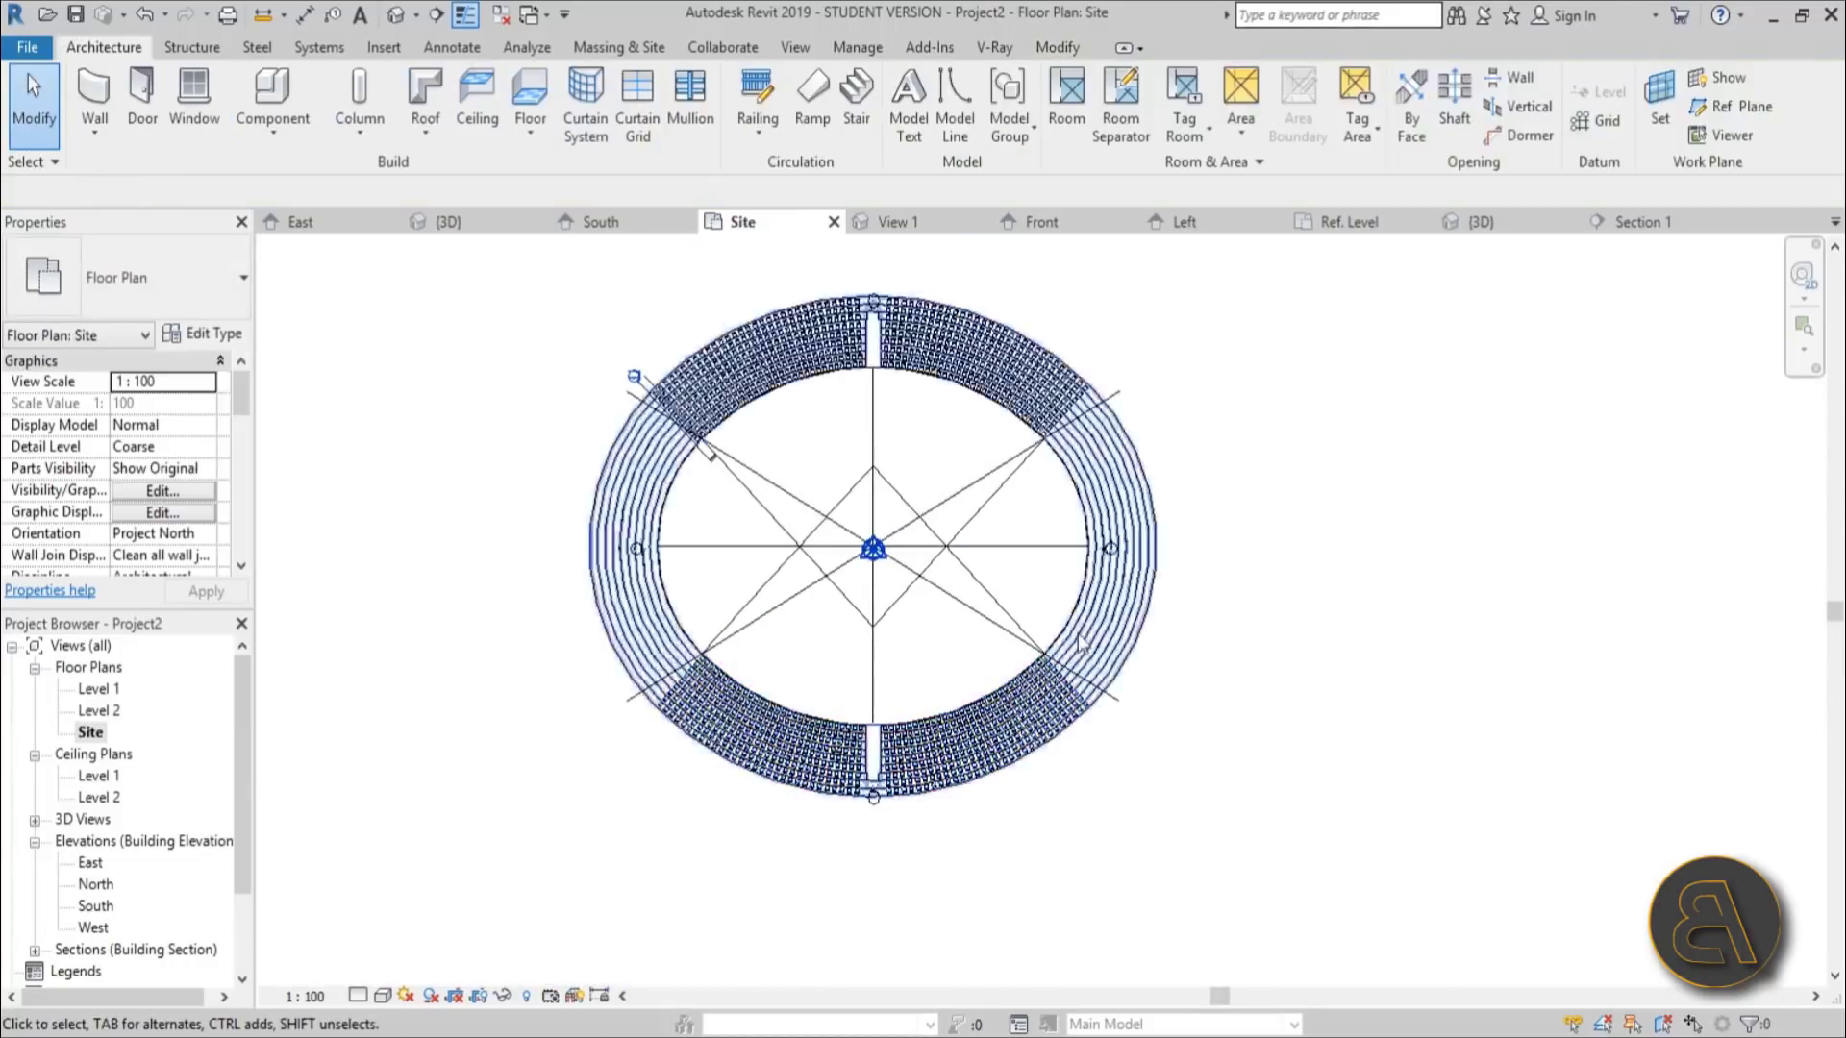
Step: Begin a radial array of the upper-left block's end seat group, using Move To Last and the left arc's centre point as rotation centre
scroll(661, 385, "up", 4)
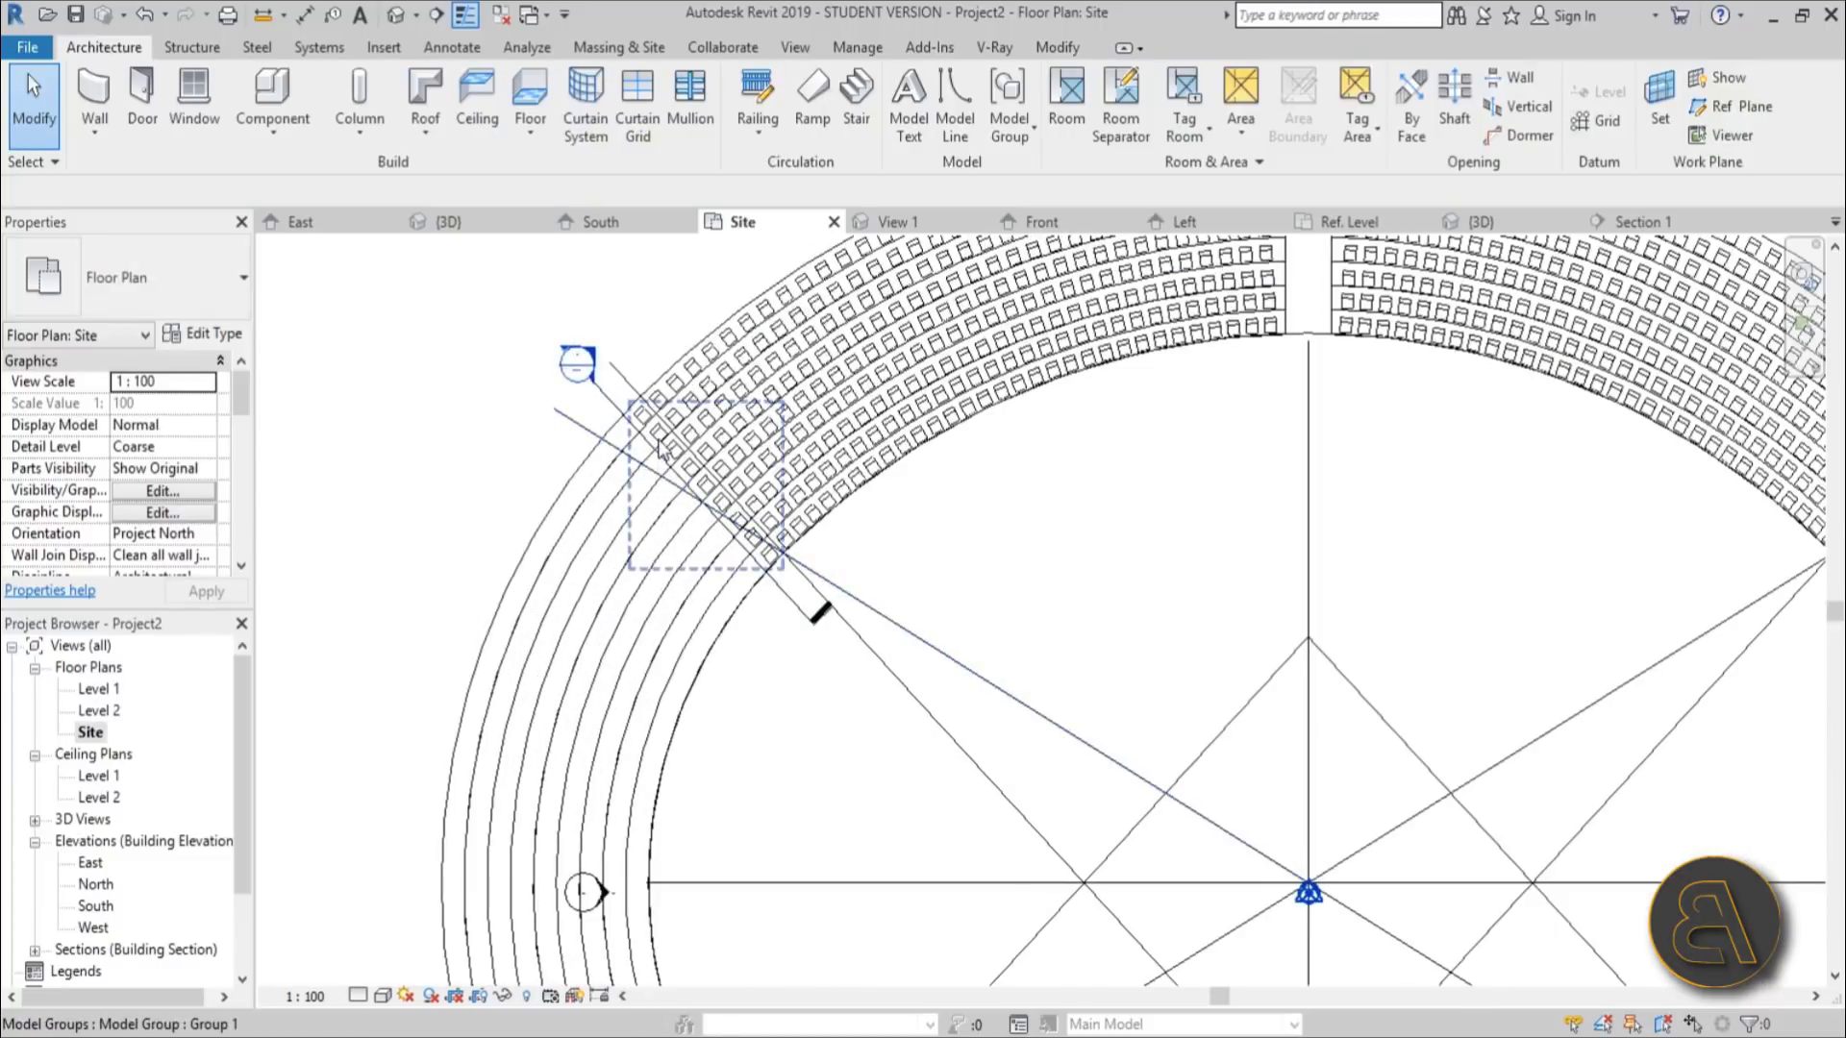
left_click(660, 447)
middle_click_drag(801, 704, 730, 651)
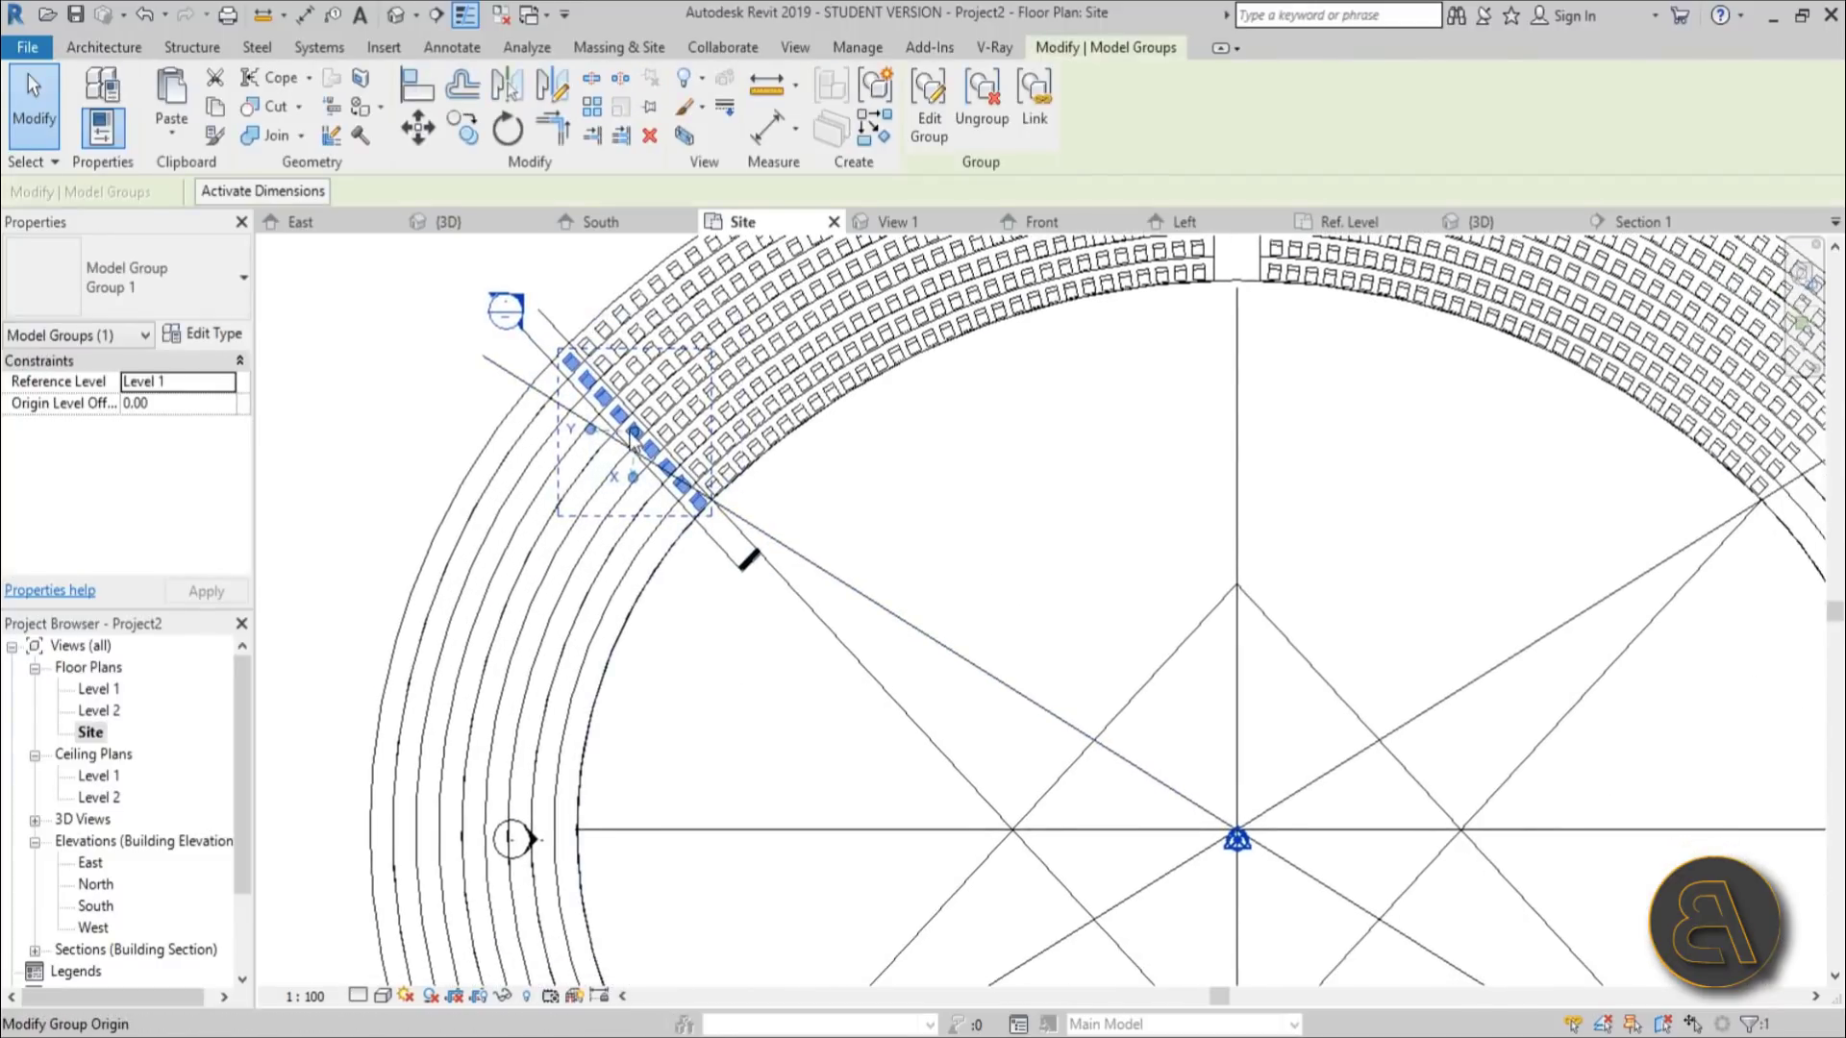
scroll(672, 486, "down", 3)
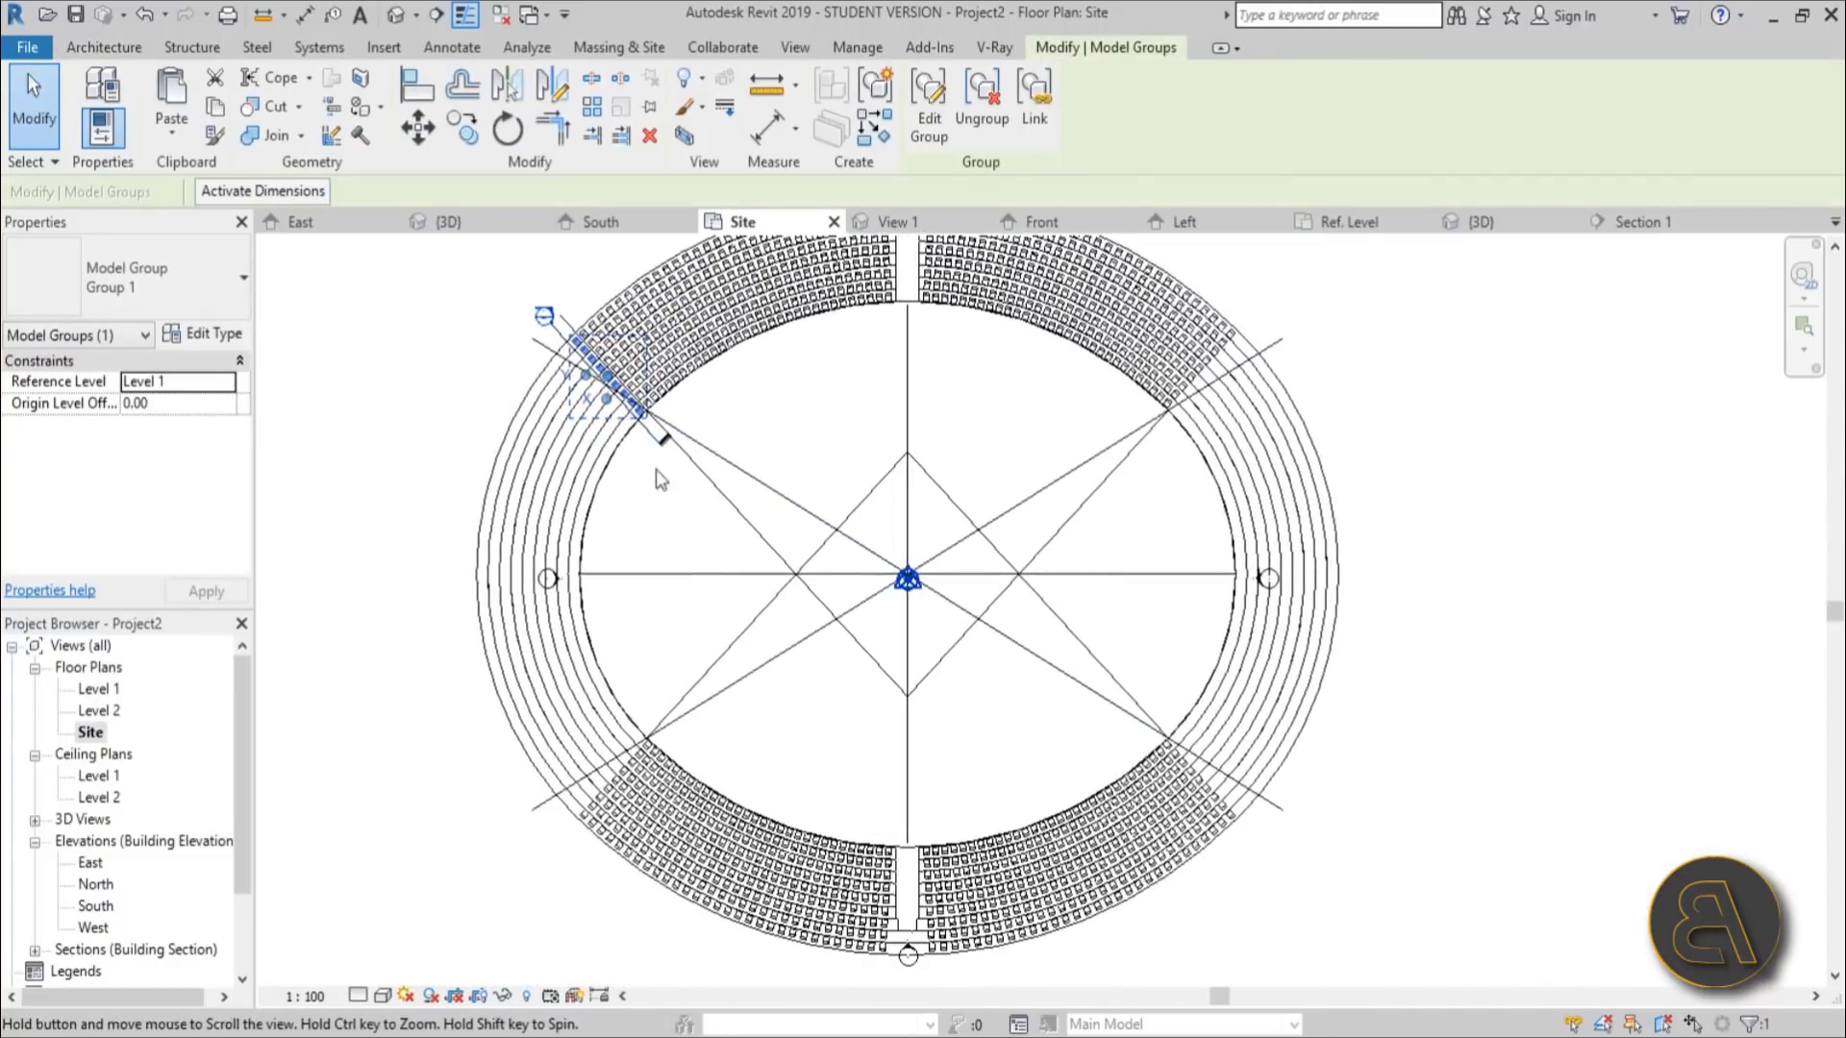
scroll(672, 486, "up", 2)
left_click(592, 105)
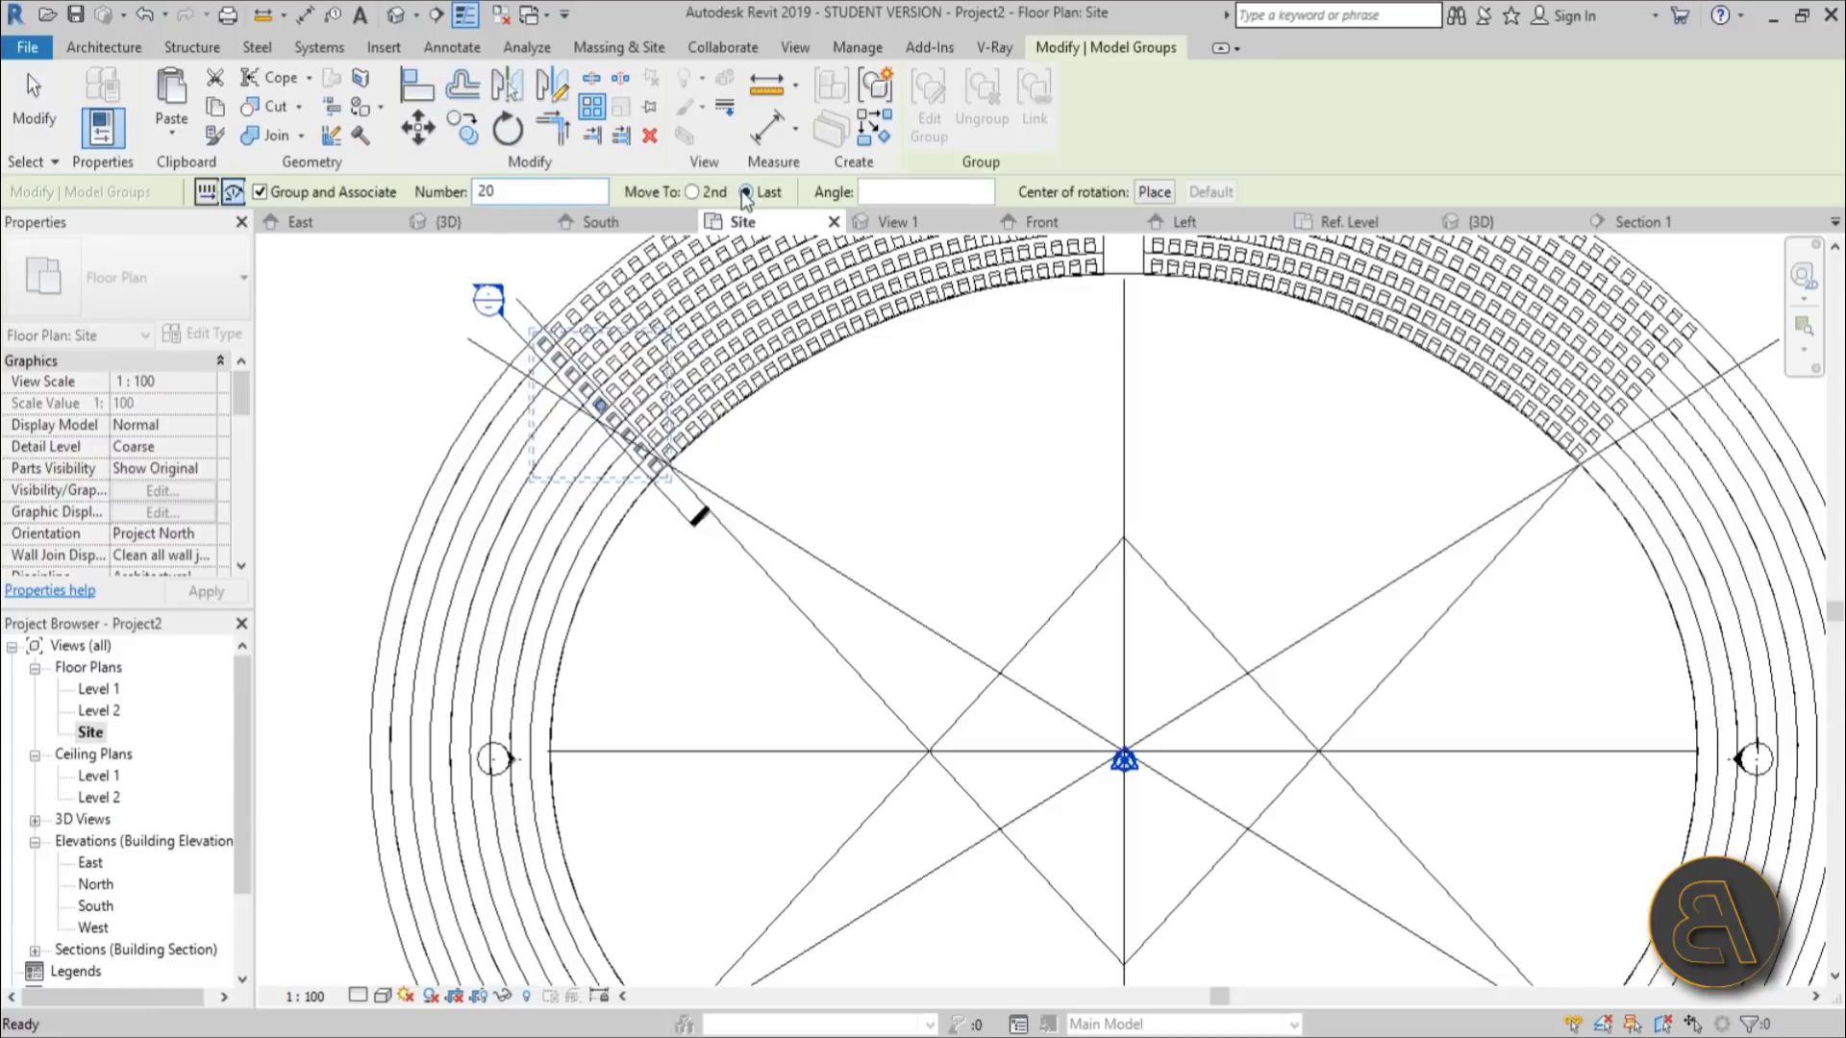
left_click(1154, 193)
scroll(740, 365, "down", 2)
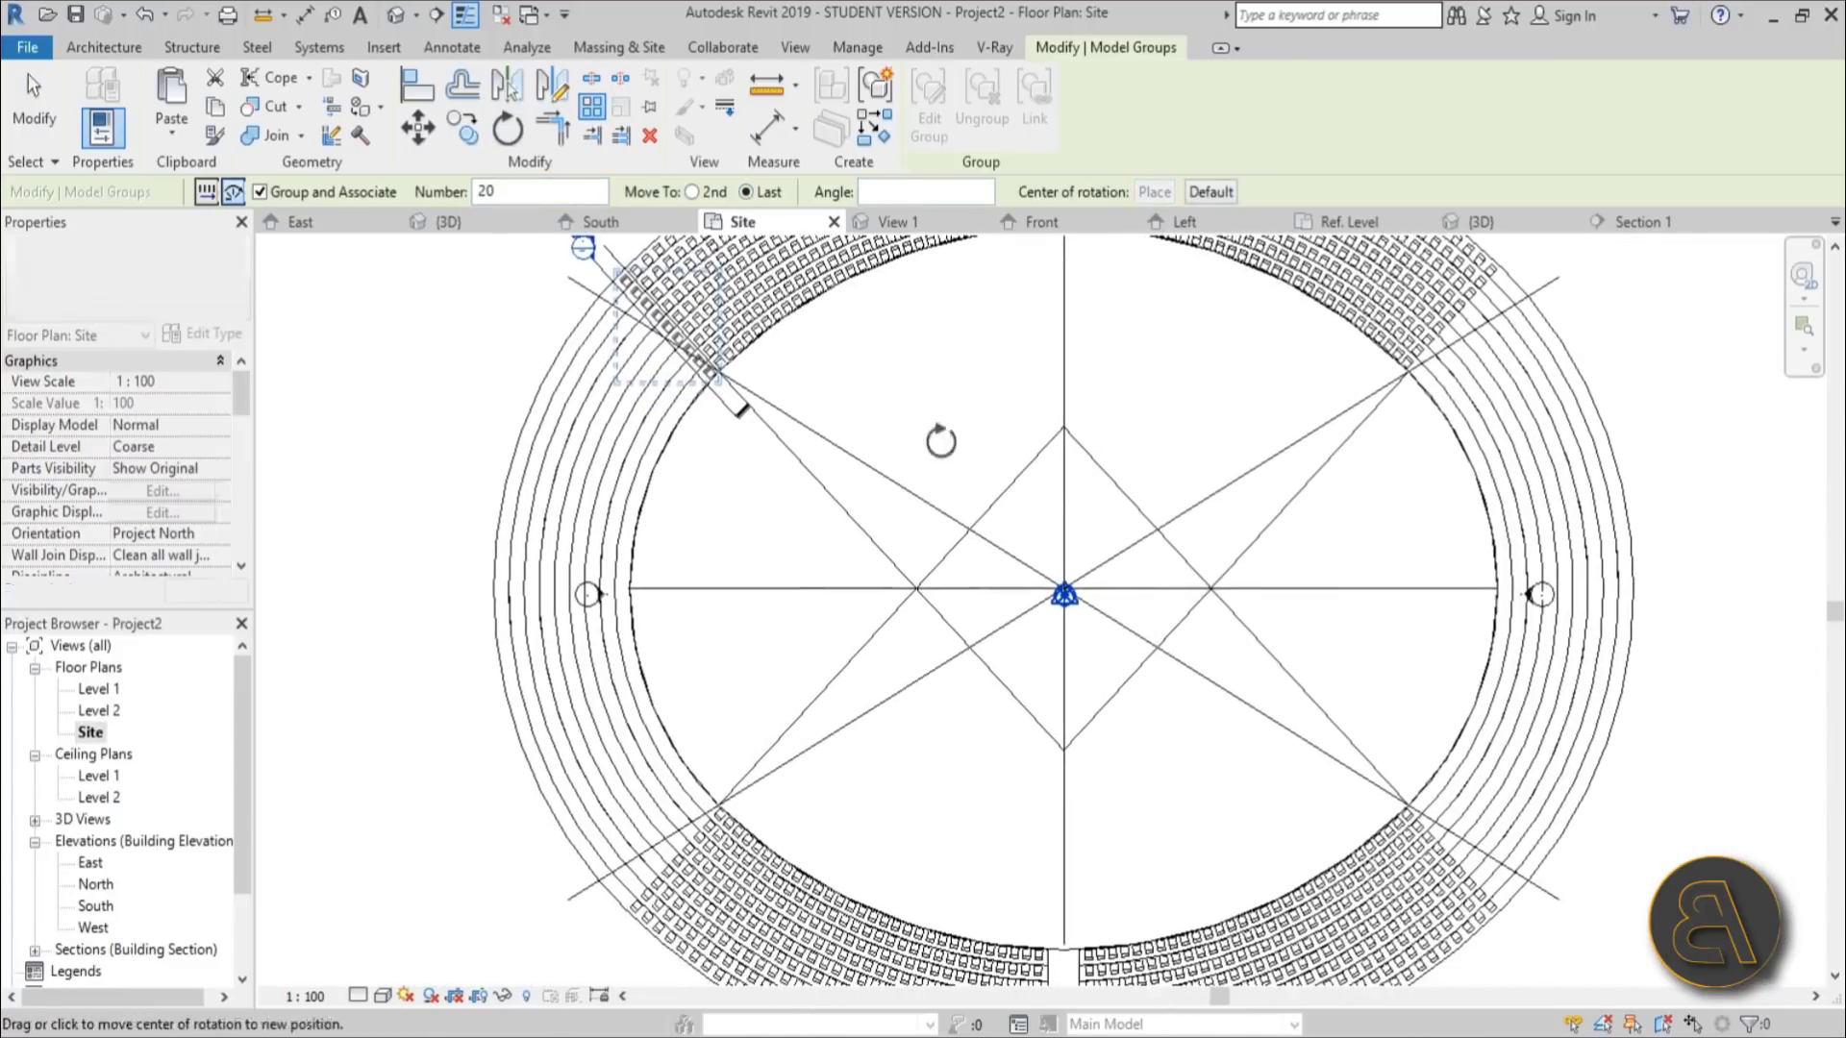
left_click(915, 589)
Step: Sweep the radial array around the left side of the oval, from the upper seat block's end to just before the lower block
scroll(721, 385, "up", 5)
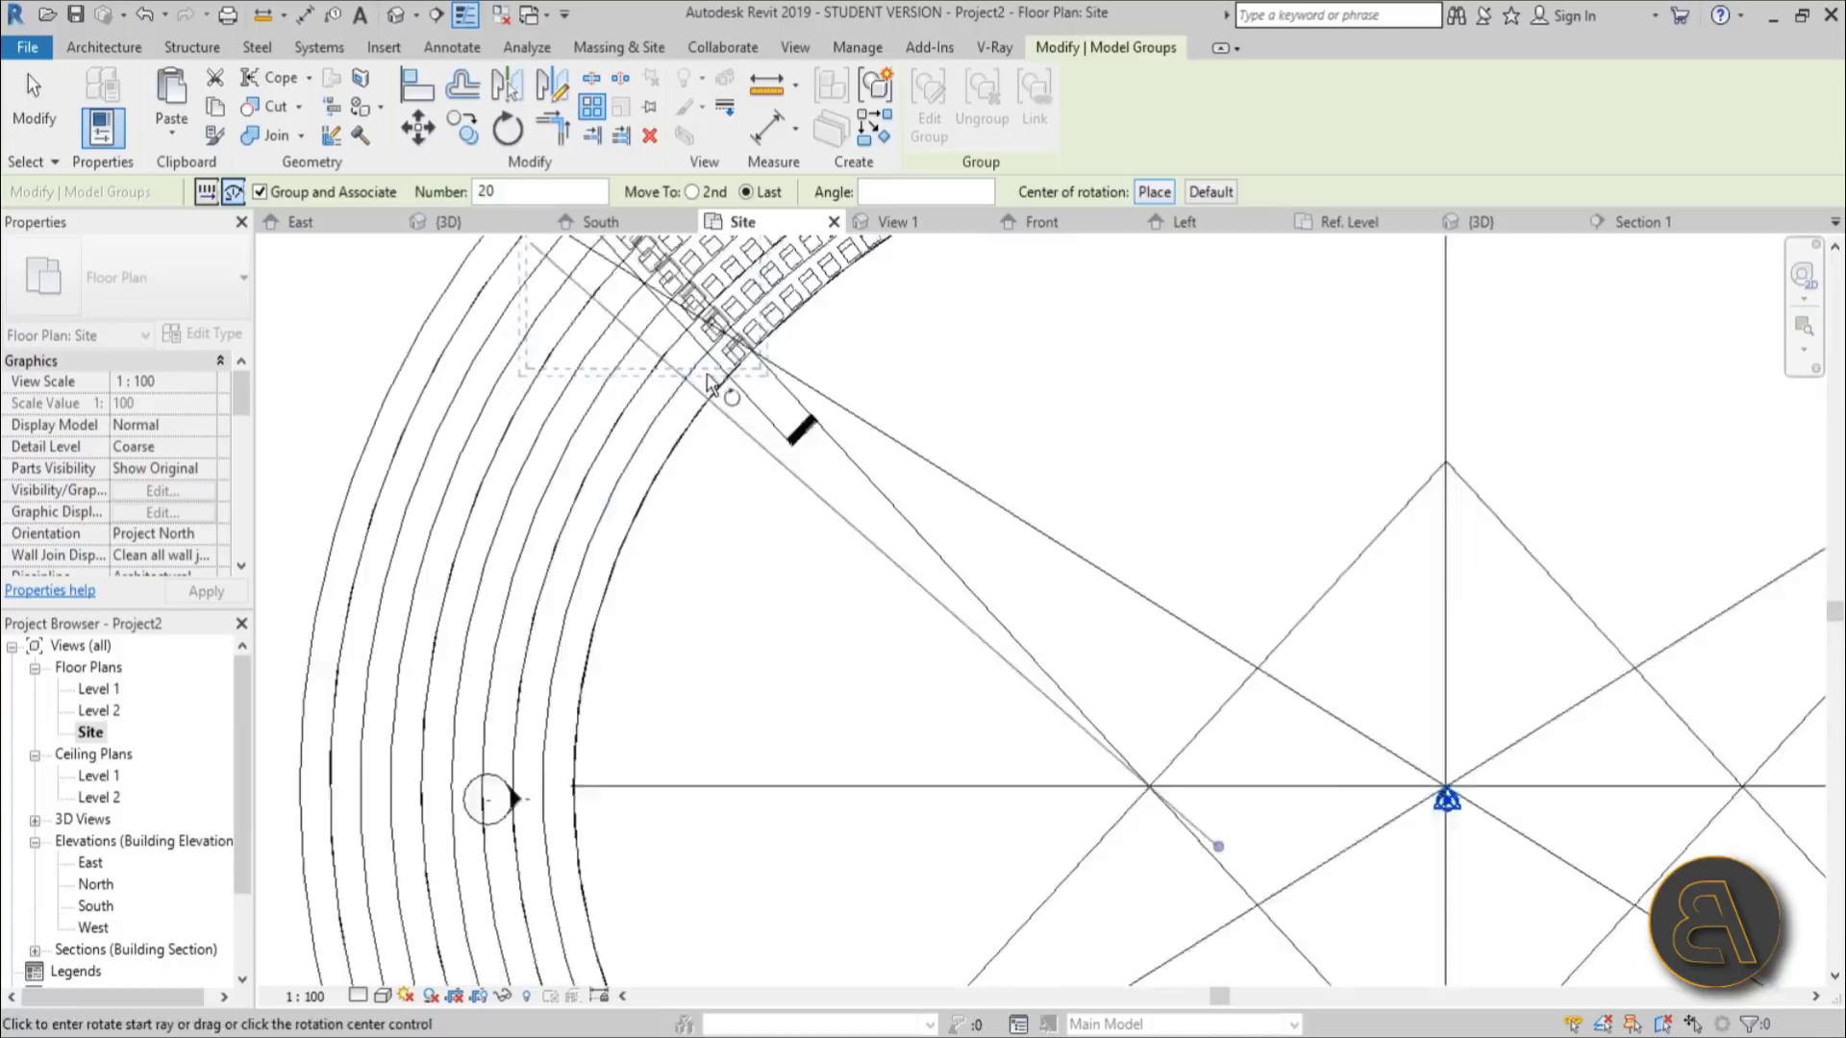
left_click(765, 397)
scroll(631, 712, "down", 4)
middle_click_drag(684, 363, 716, 904)
scroll(716, 904, "up", 4)
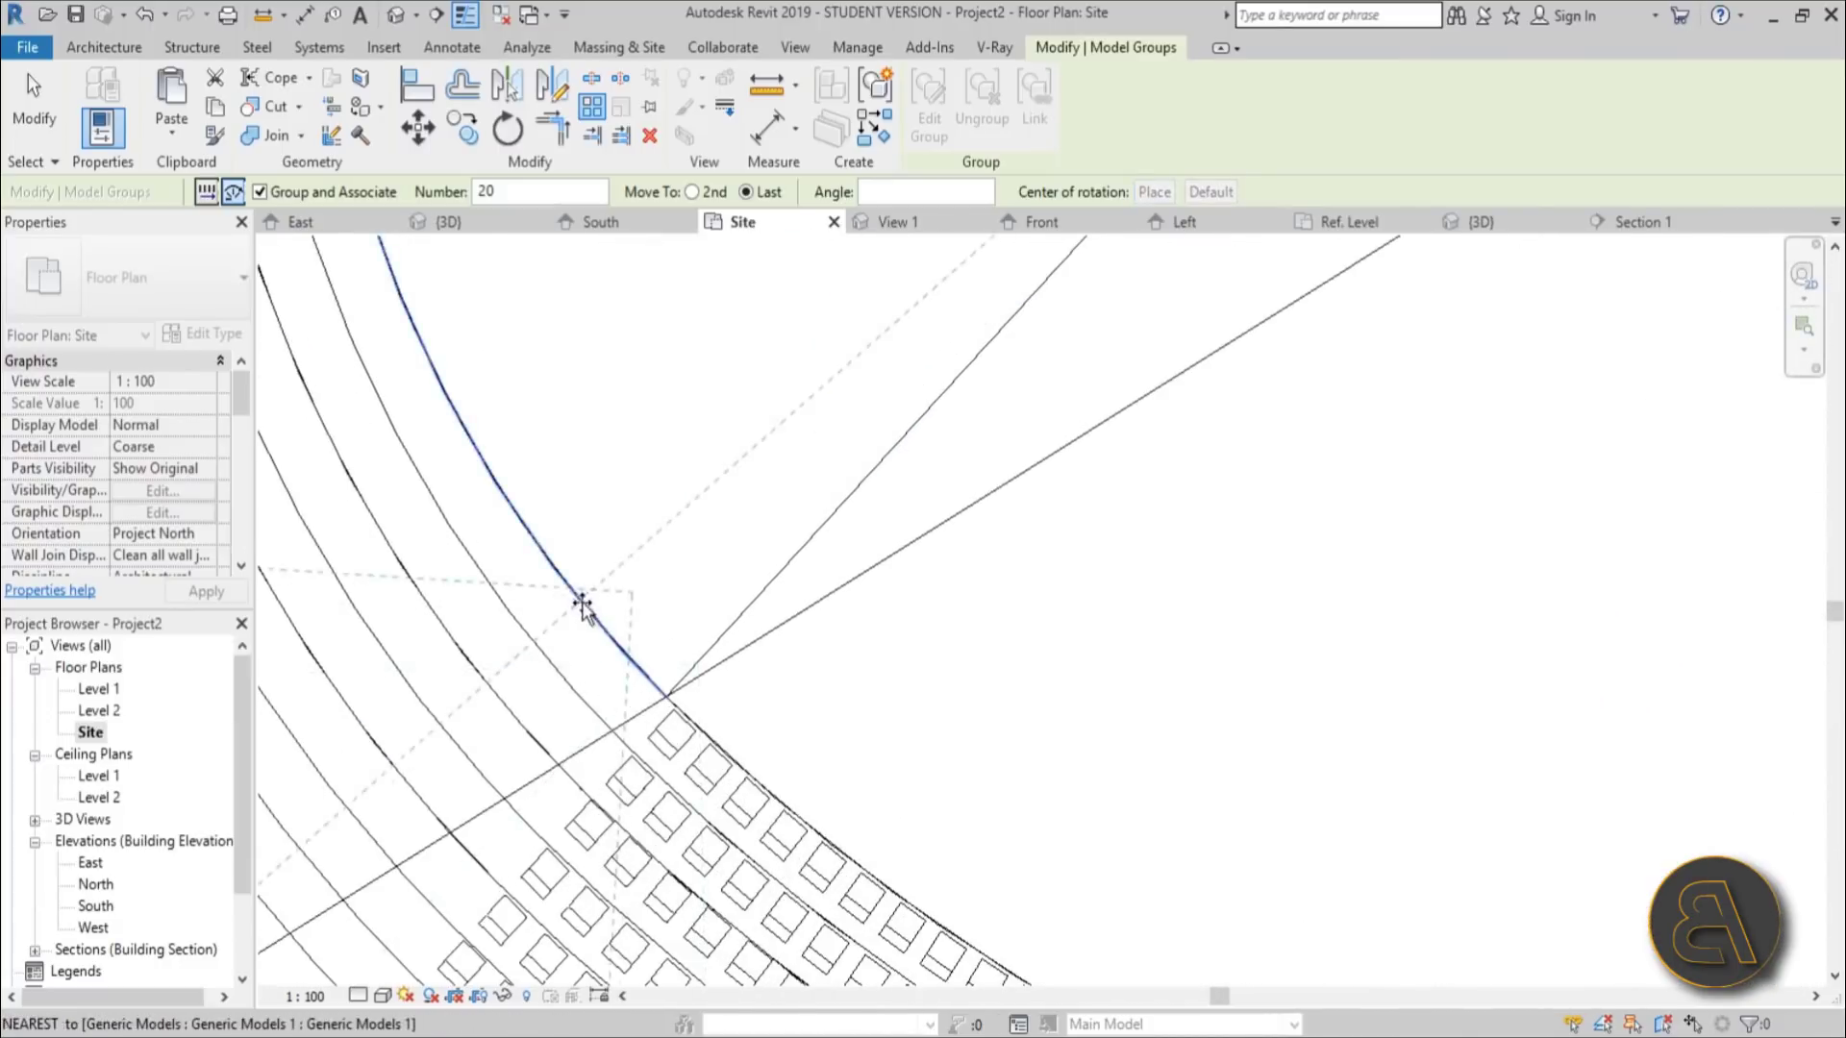
left_click(617, 646)
scroll(967, 635, "down", 2)
scroll(817, 712, "down", 3)
middle_click_drag(817, 712, 779, 875)
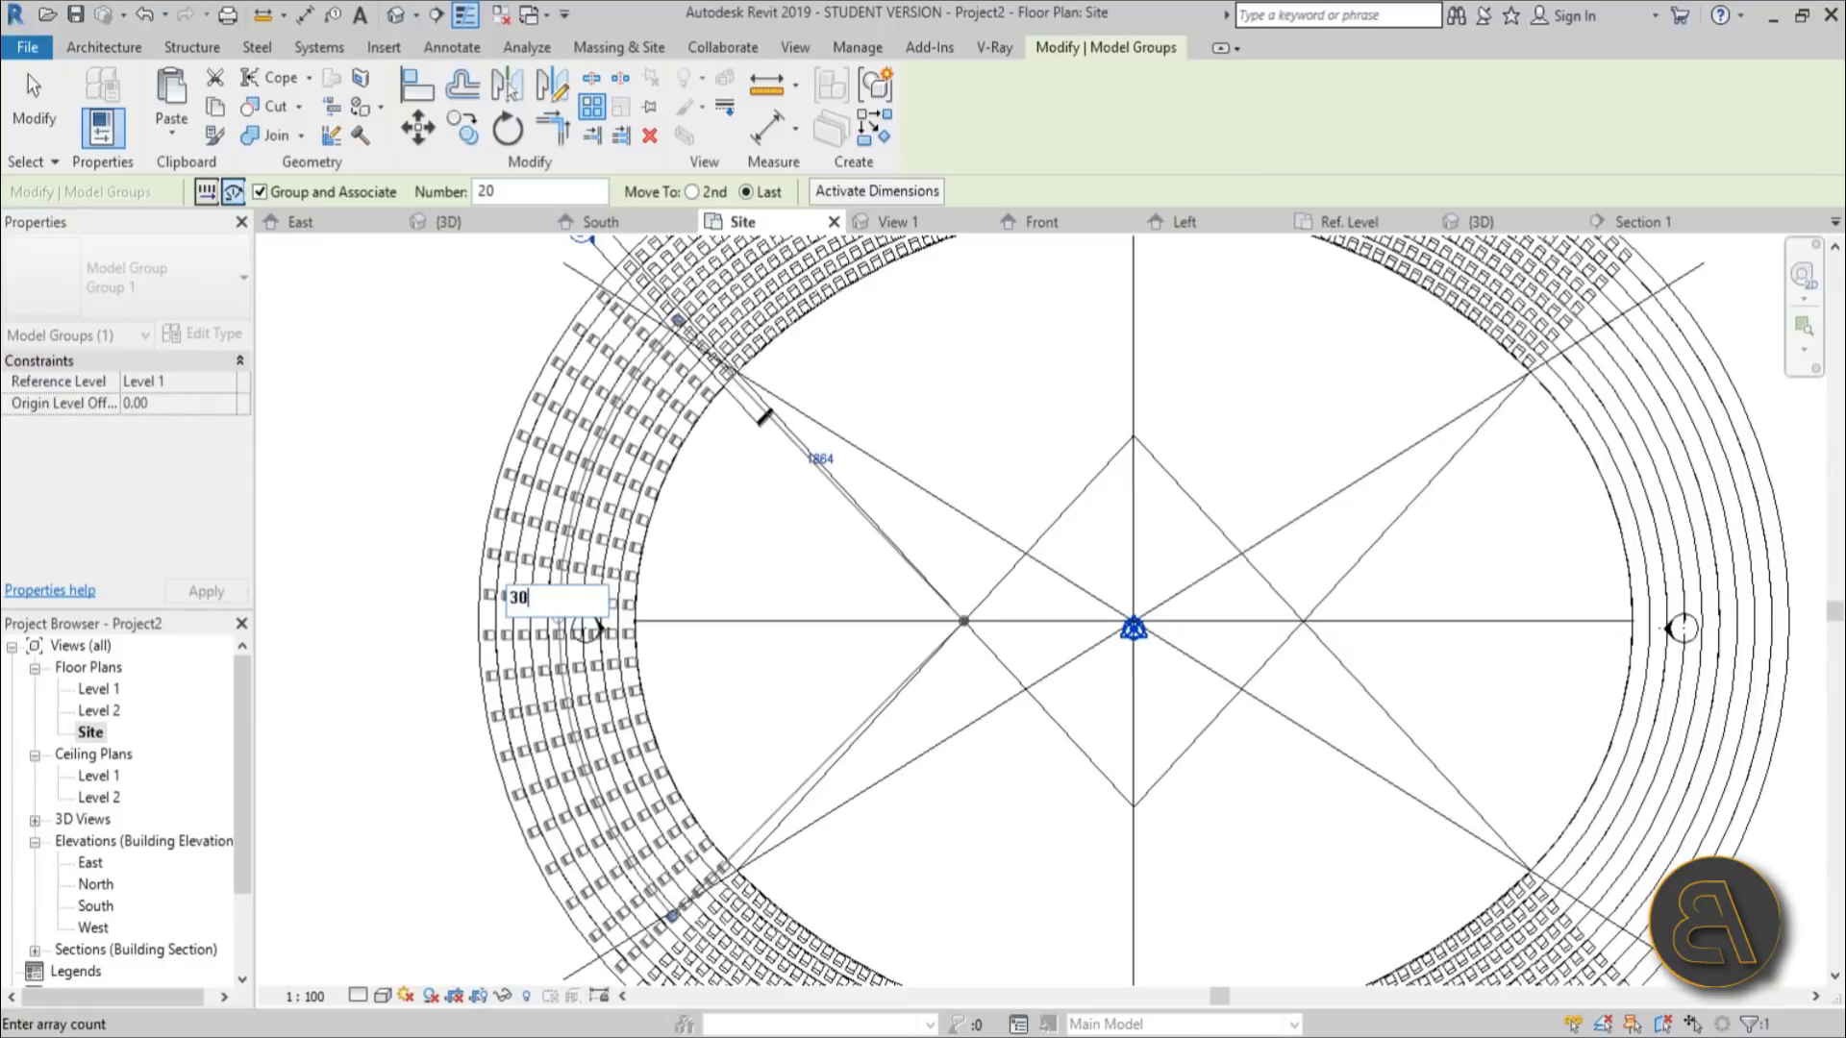
Step: Set the left side's radial seat array count to 30 and check the spacing where it meets the neighbouring blocks
type("30")
key("Return")
scroll(749, 697, "down", 2)
scroll(722, 796, "up", 2)
scroll(829, 623, "up", 2)
scroll(847, 599, "down", 1)
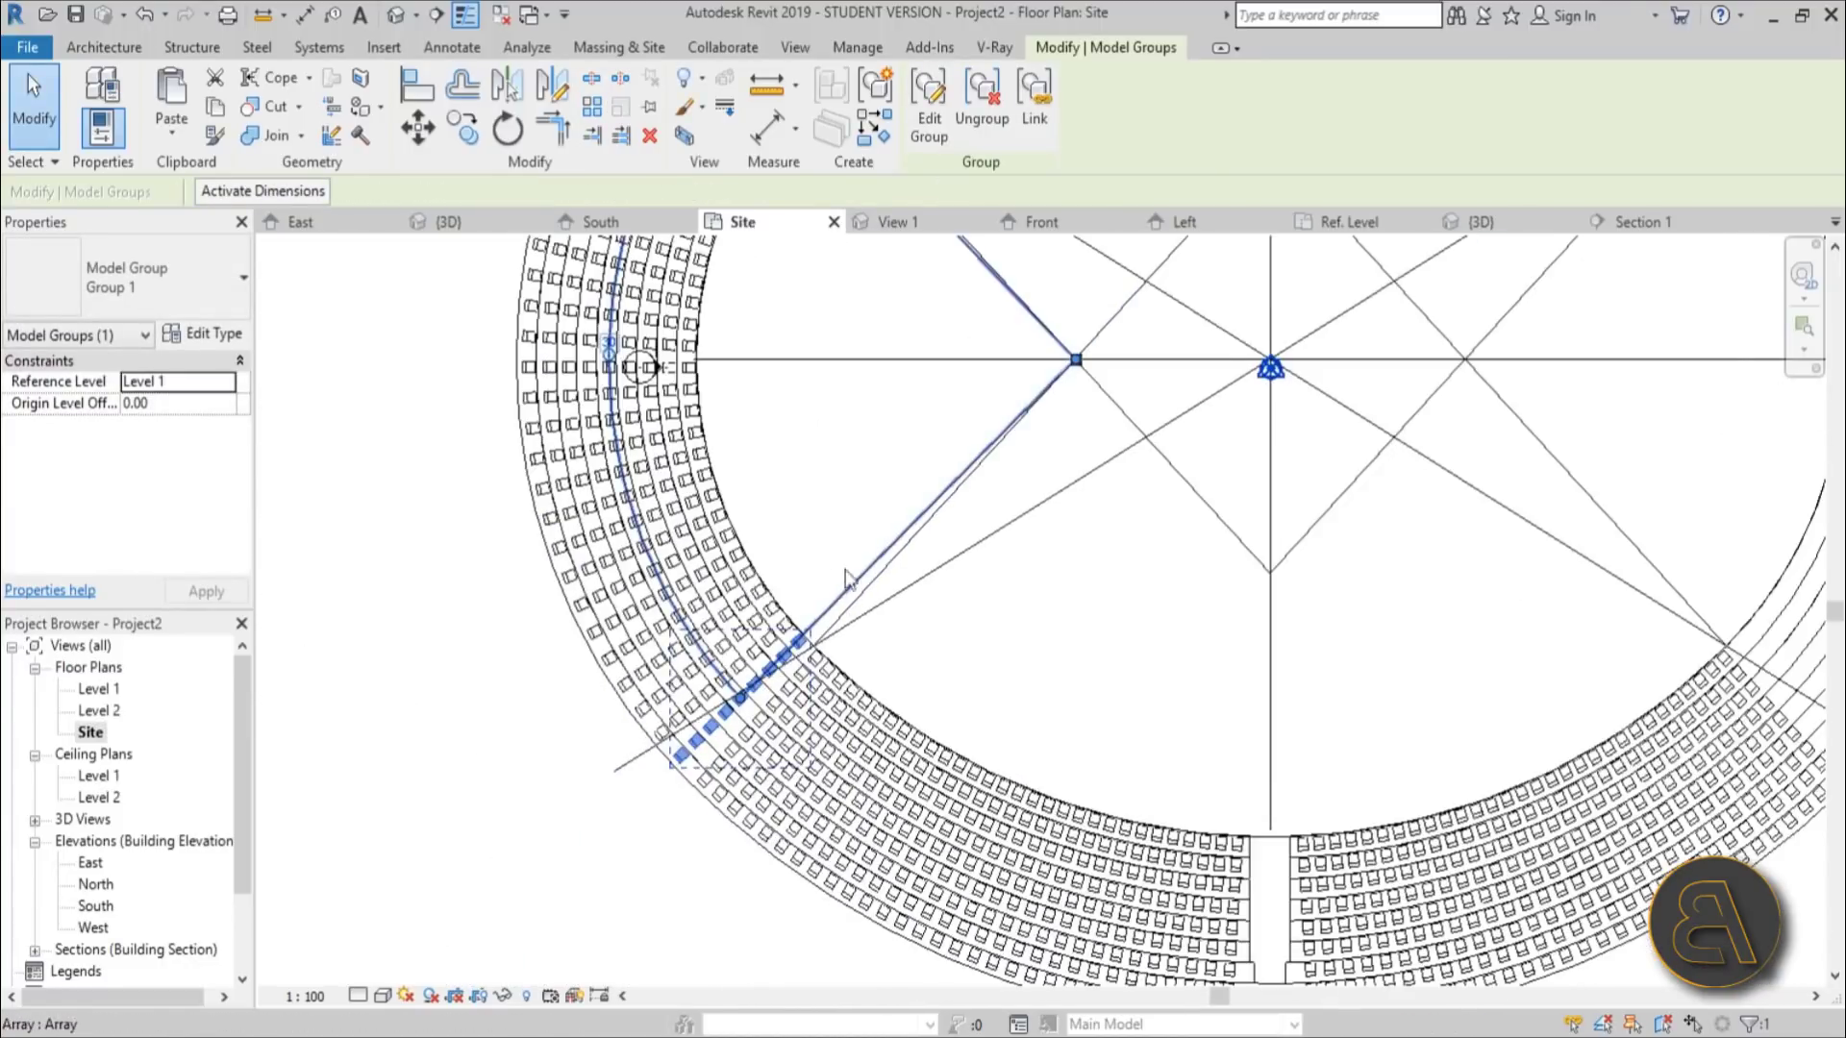
scroll(847, 599, "down", 3)
left_click(481, 389)
Step: Mirror a copy of the left side's arrayed seat groups, excluding the original group, across the vertical centre line
scroll(767, 357, "up", 3)
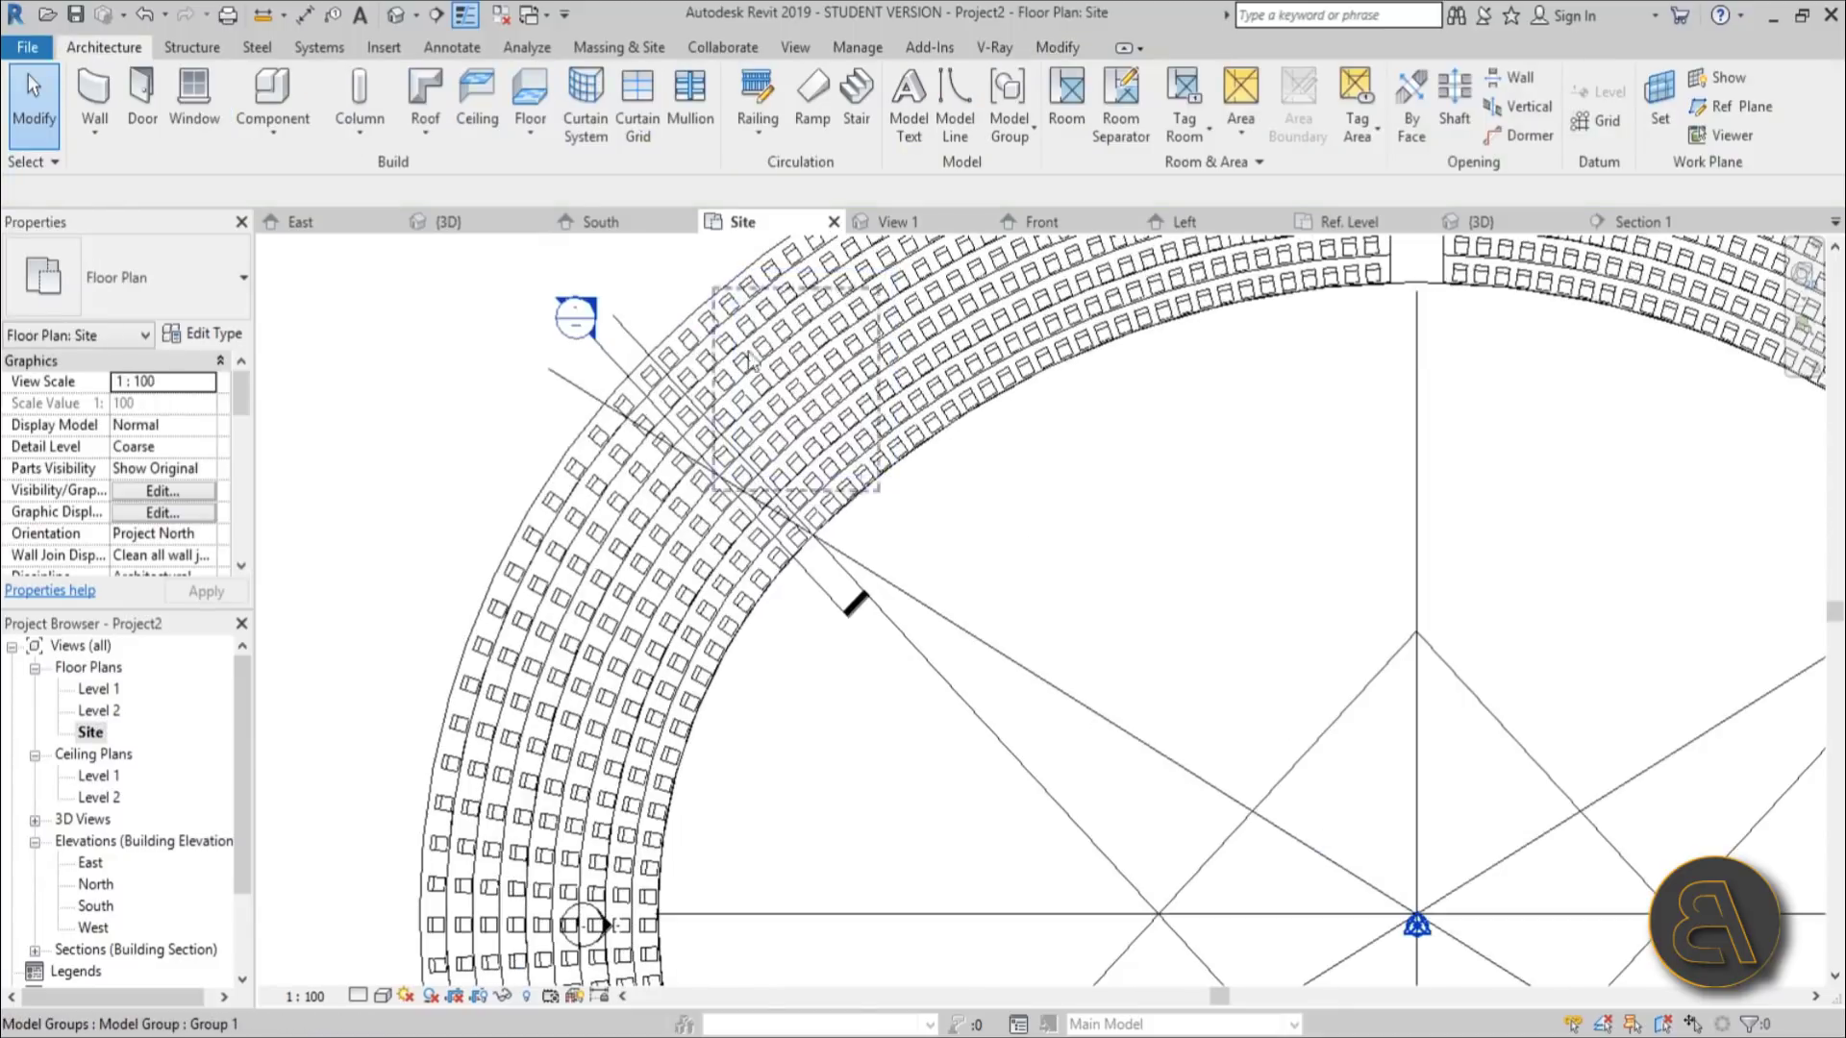
scroll(745, 327, "down", 3)
left_click_drag(495, 322, 777, 819)
scroll(774, 389, "up", 5)
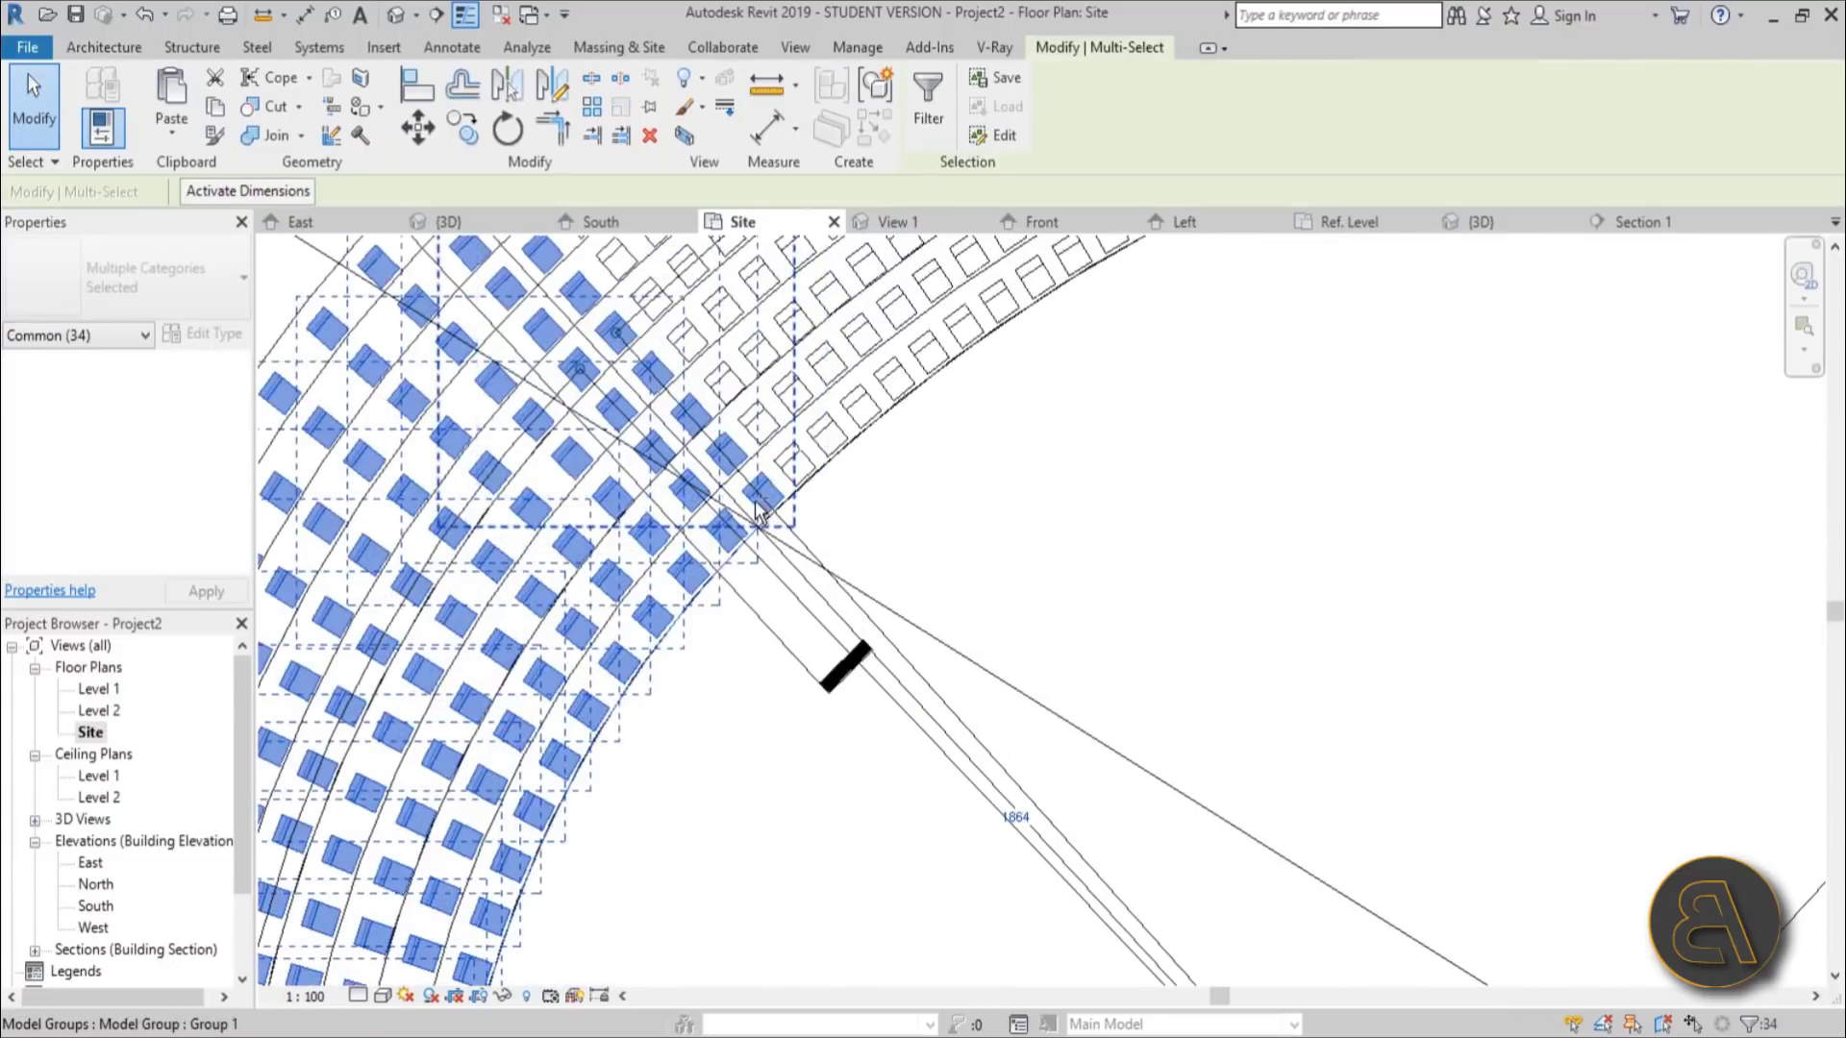
left_click(769, 567, "shift")
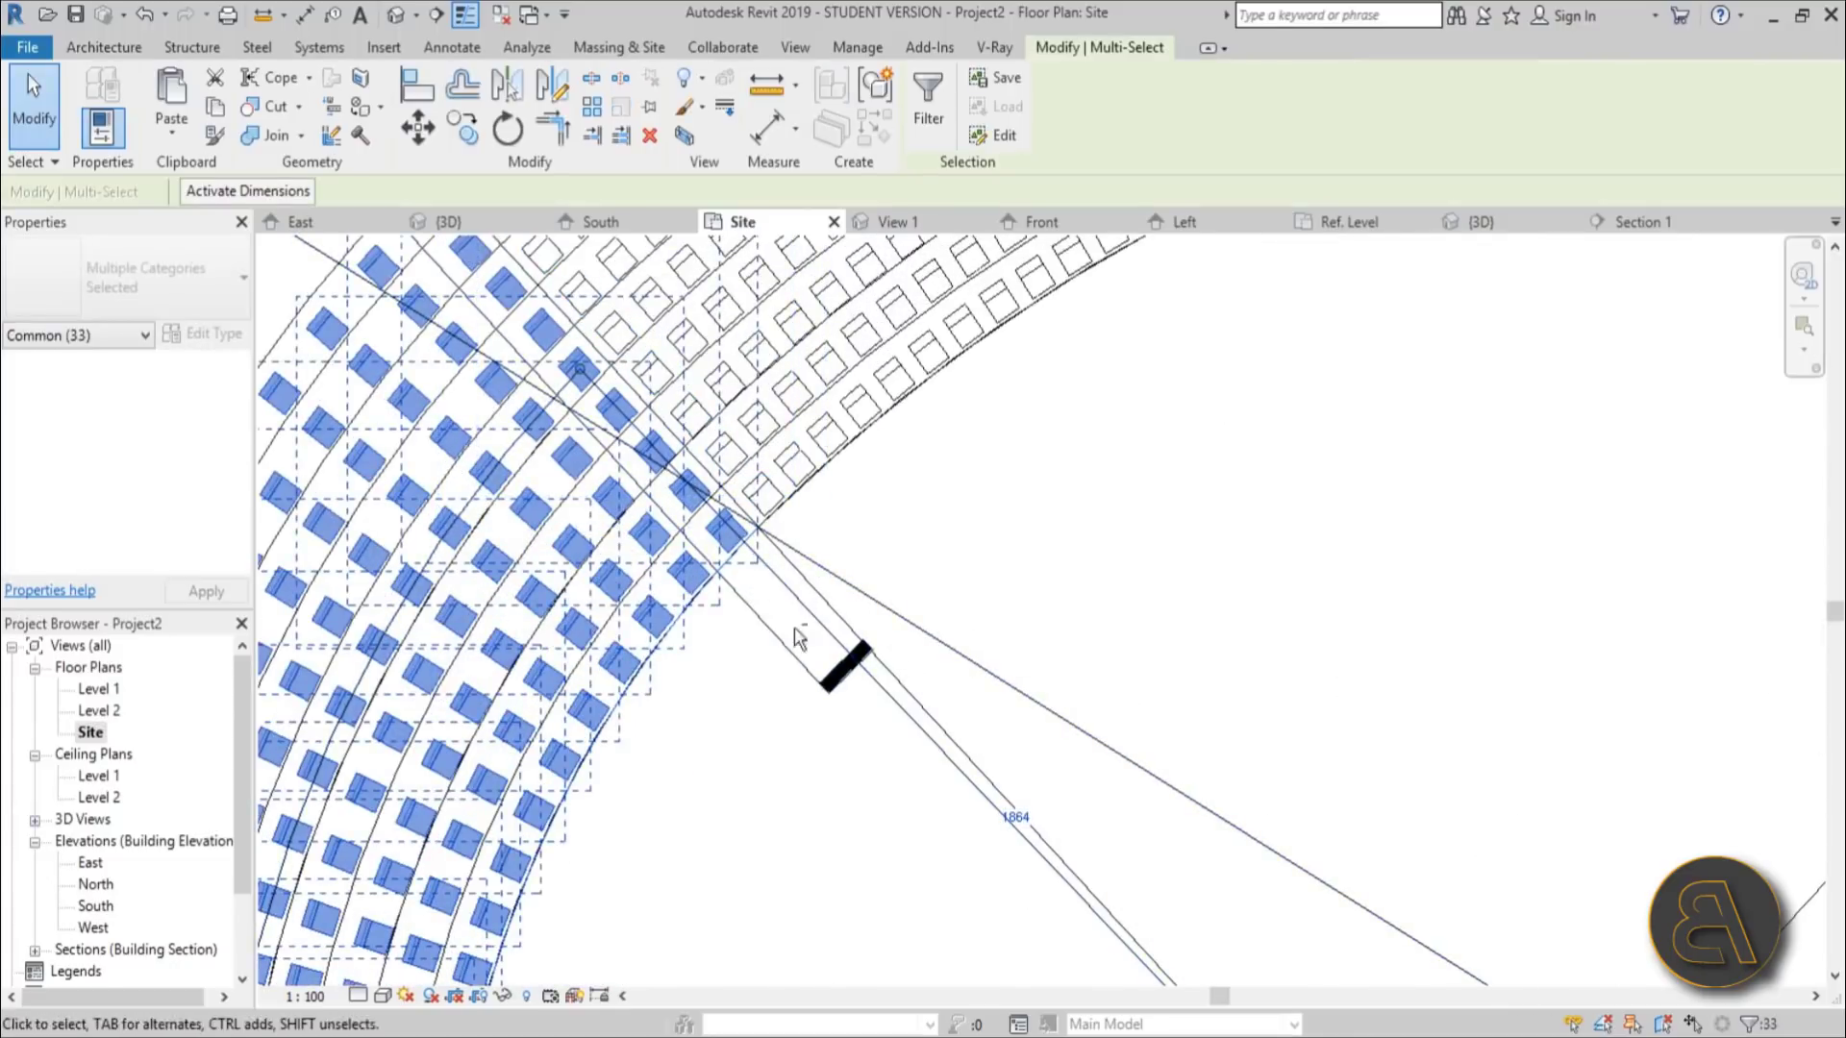
scroll(800, 756, "down", 3)
scroll(800, 756, "up", 3)
scroll(800, 755, "down", 3)
scroll(800, 755, "up", 2)
scroll(753, 532, "up", 2)
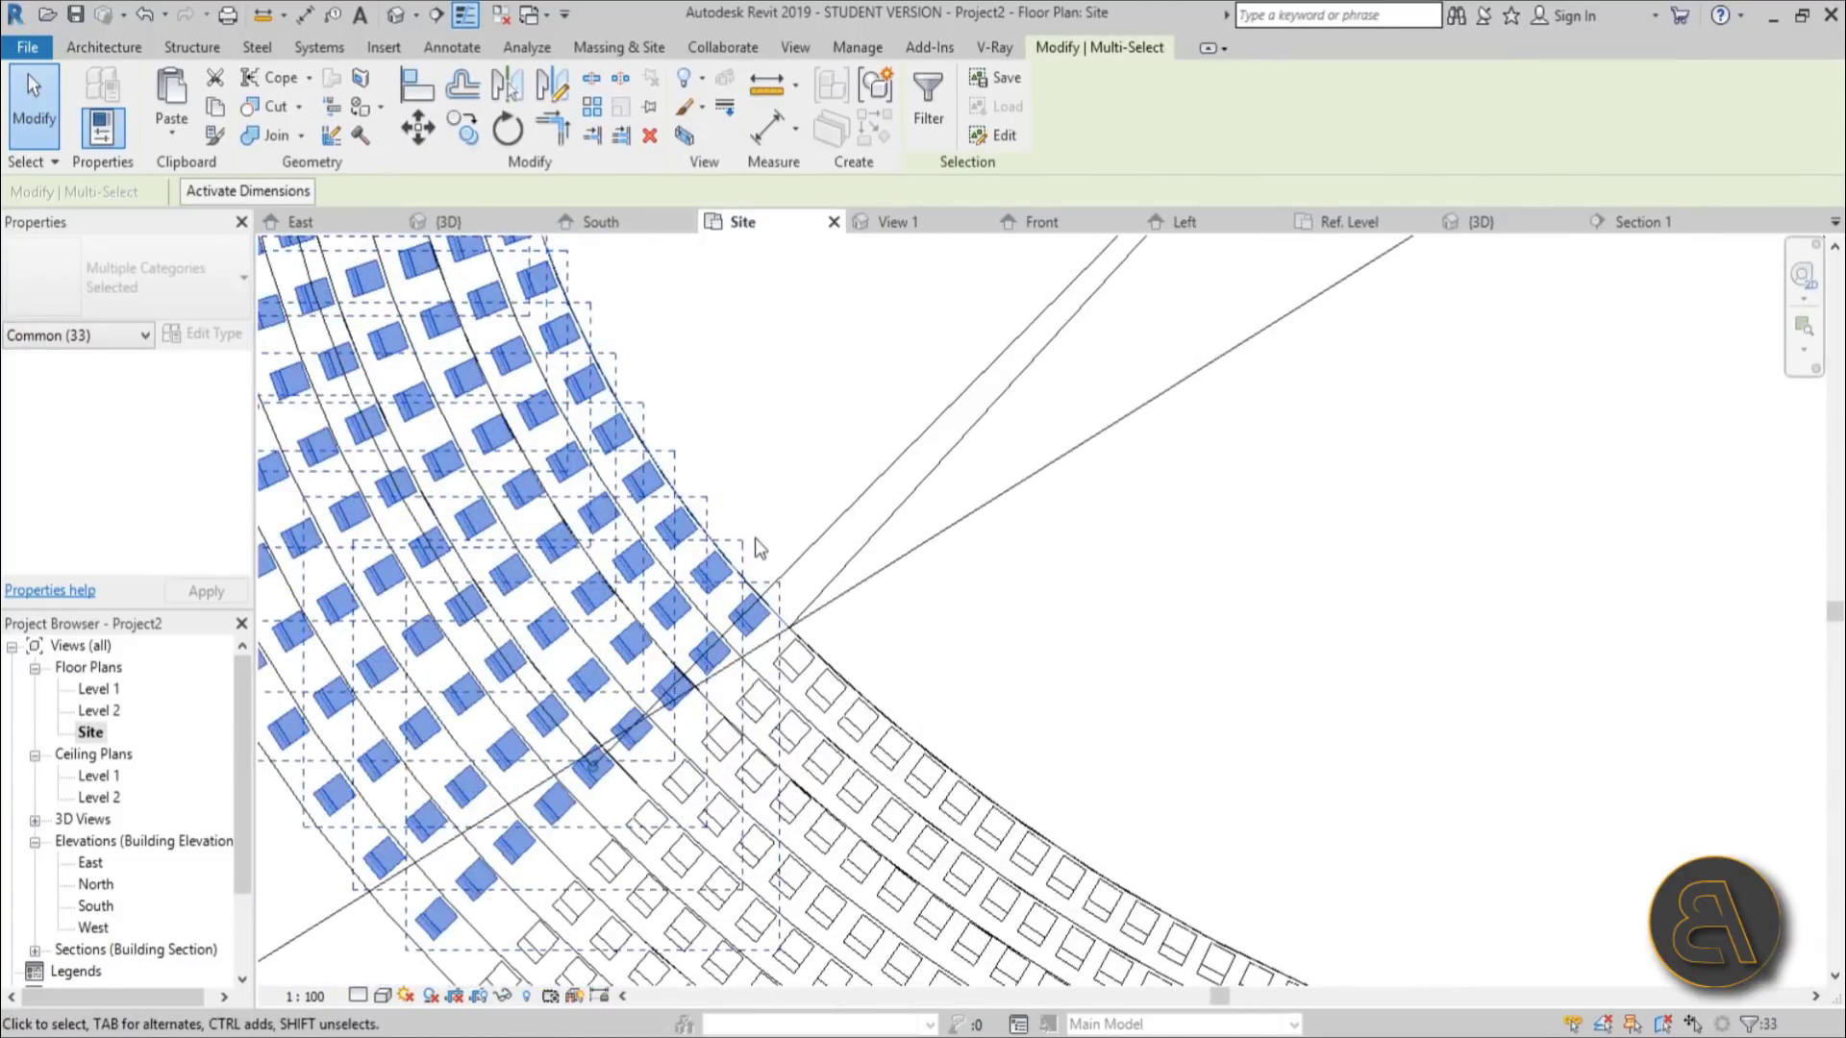
scroll(1057, 625, "down", 3)
middle_click_drag(1123, 606, 680, 626)
scroll(679, 626, "down", 2)
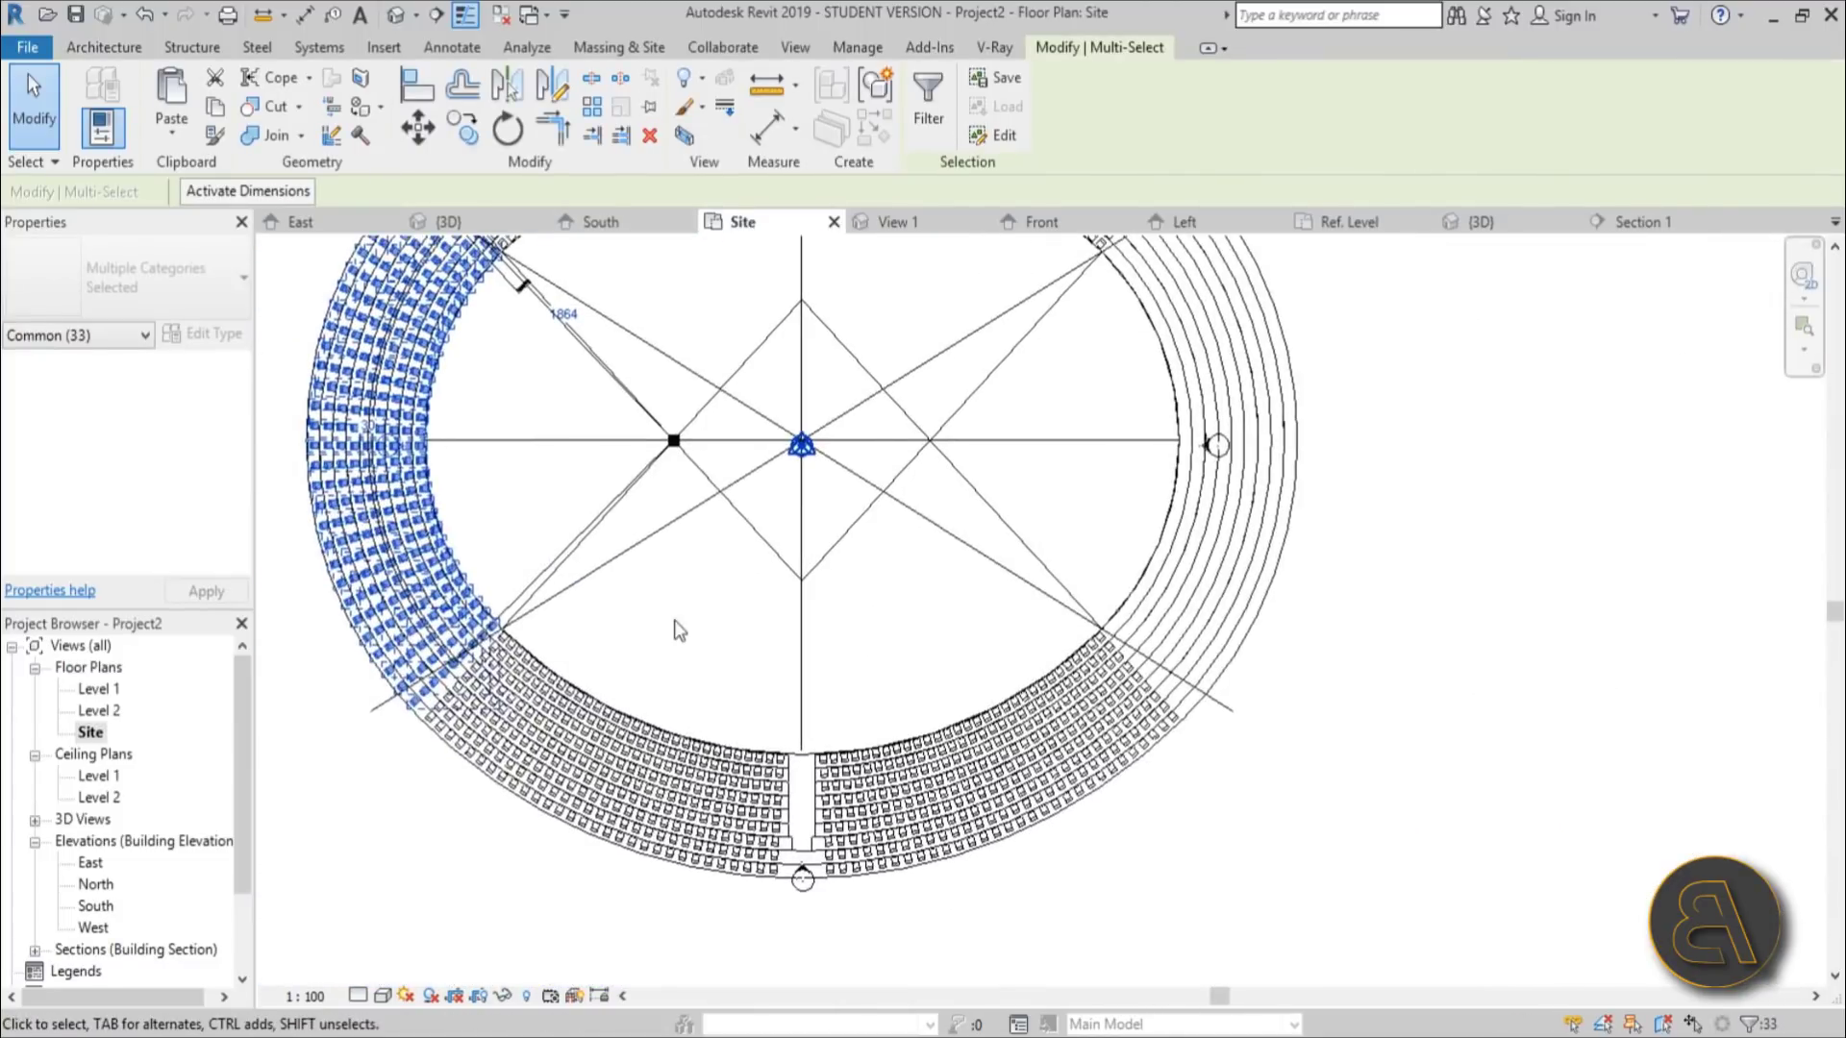
scroll(680, 557, "up", 2)
key("m")
key("m")
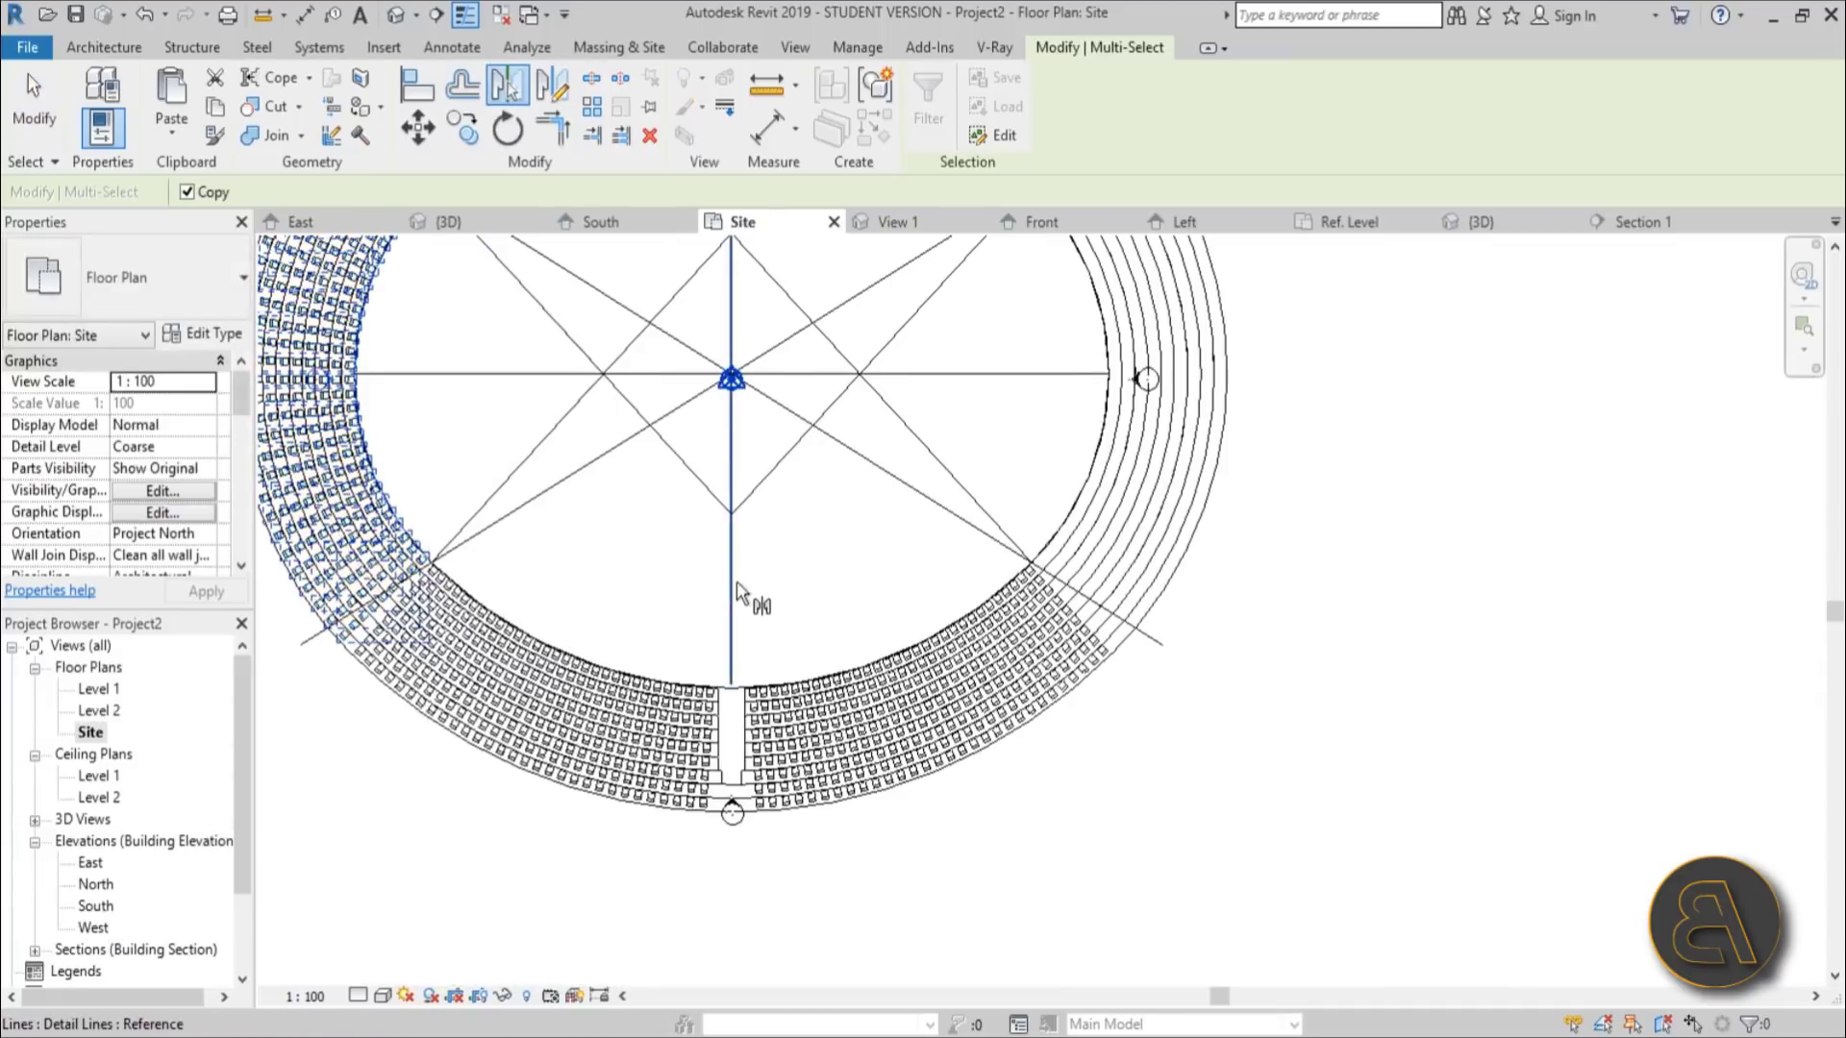
left_click(737, 584)
key("Escape")
scroll(858, 588, "down", 3)
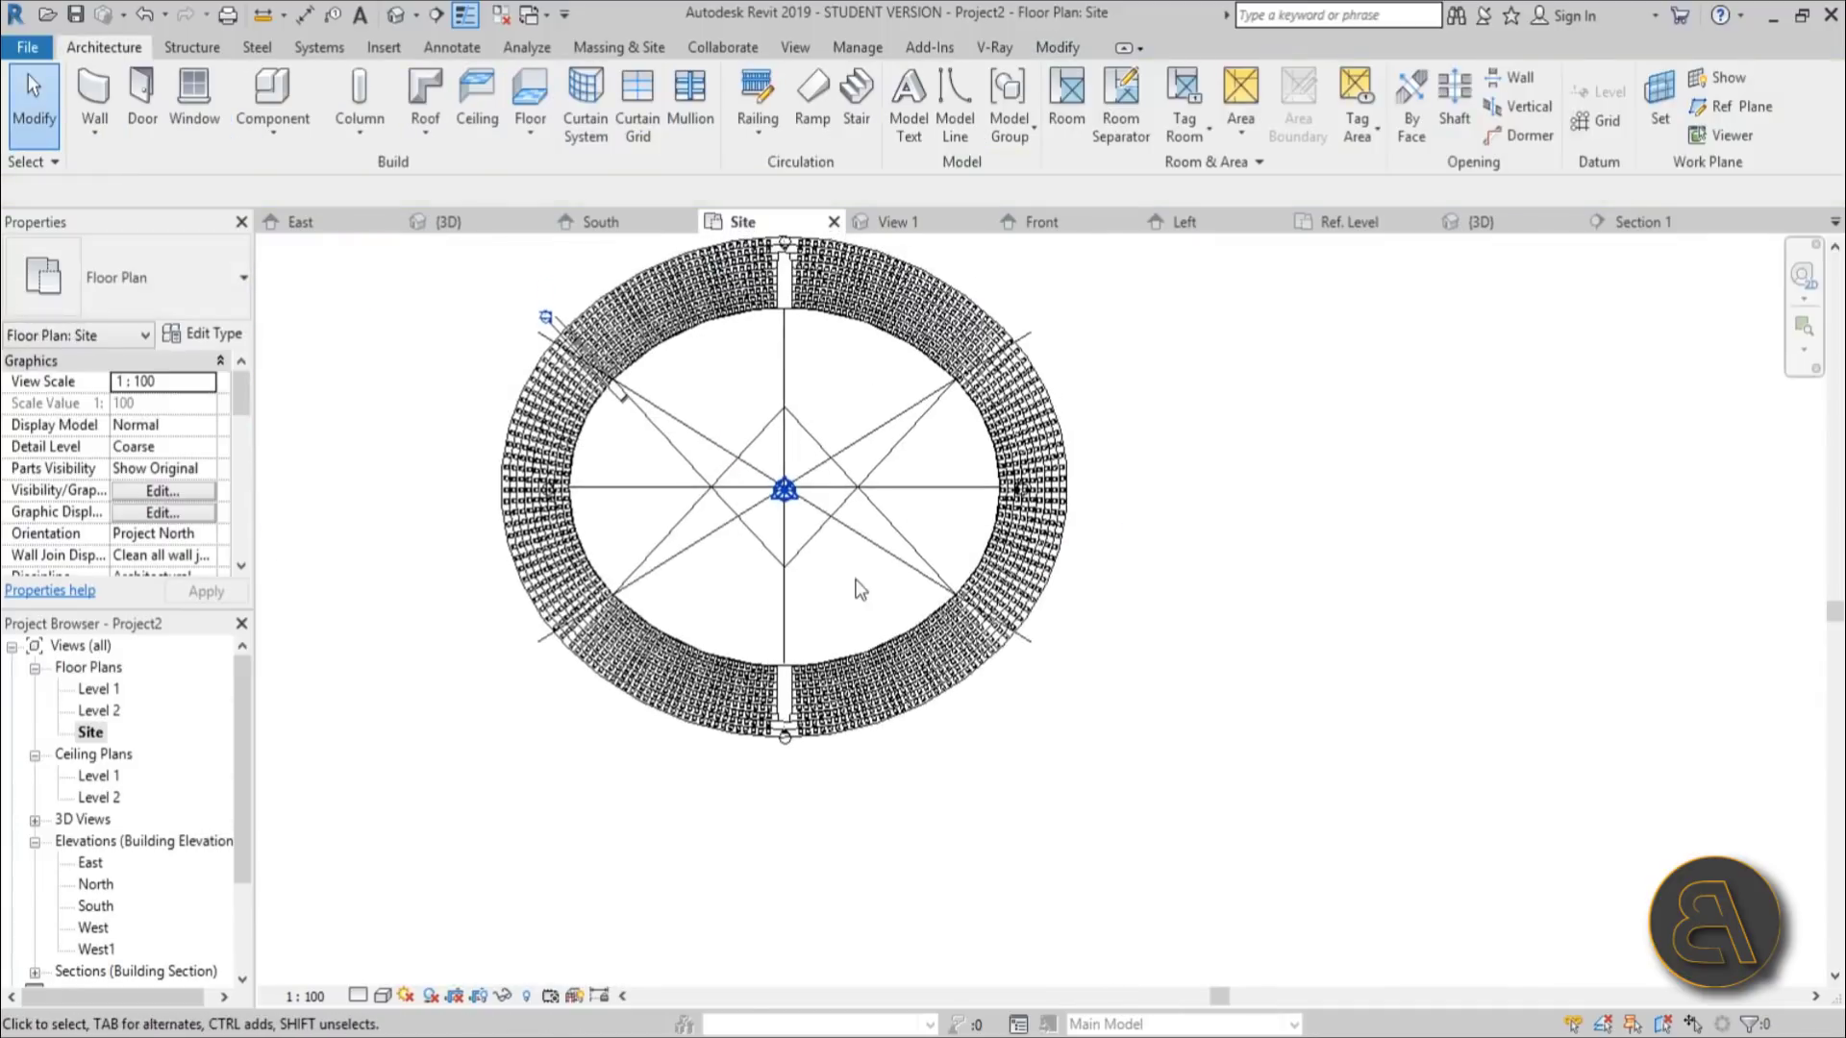
Step: Inspect the seating around the whole oval in the 3D view
left_click(397, 16)
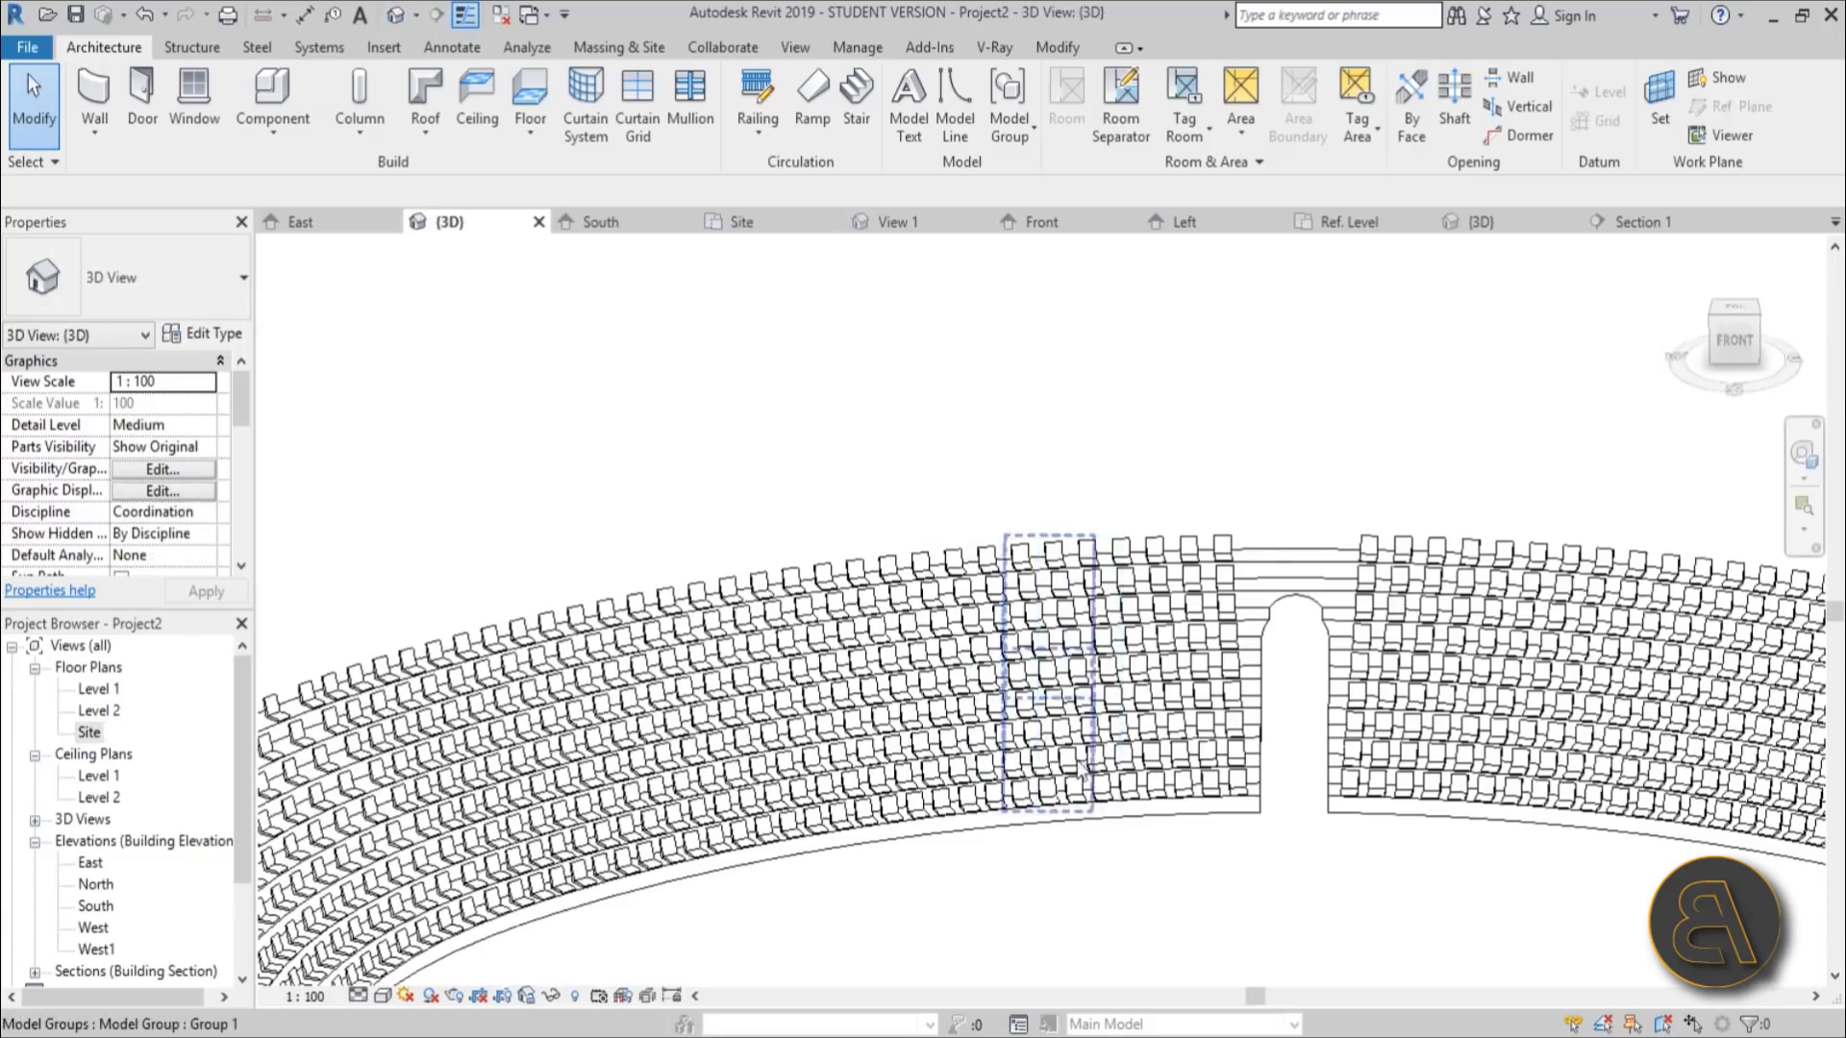
scroll(672, 346, "down", 5)
middle_click_drag(903, 461, 806, 497, "shift")
scroll(910, 593, "up", 4)
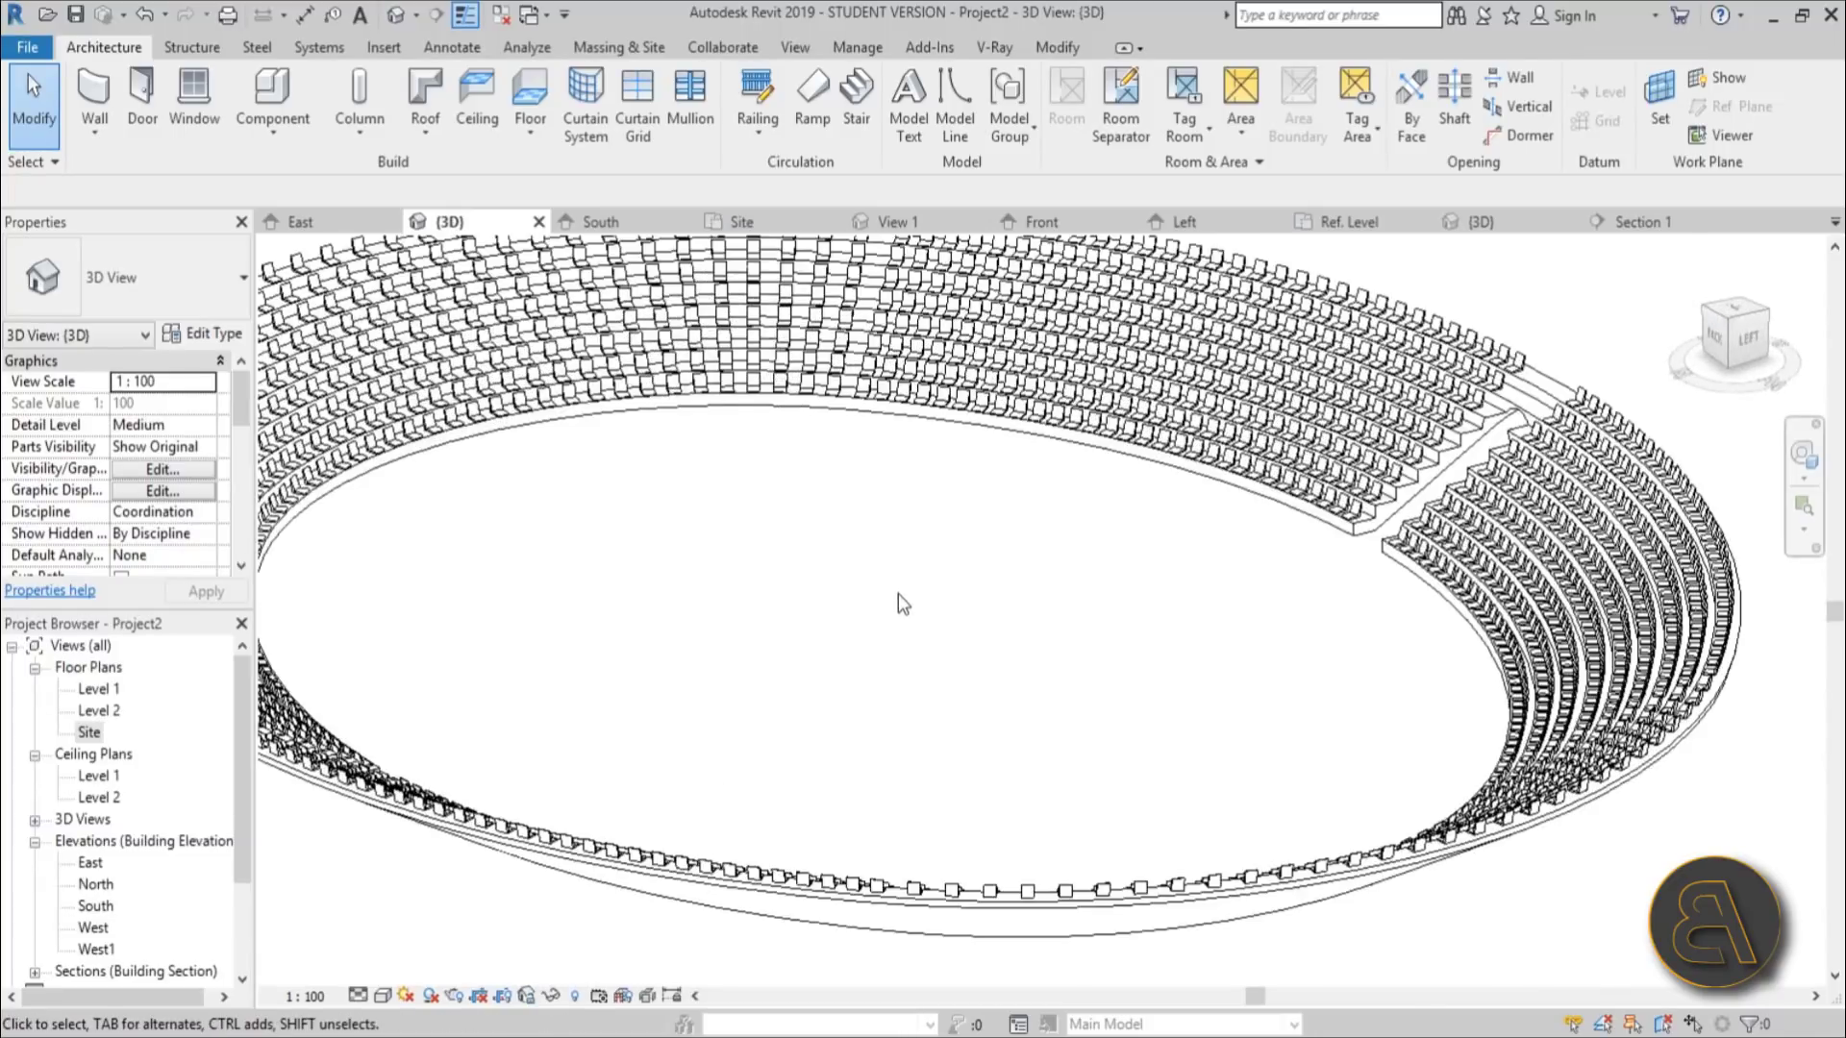
scroll(891, 568, "down", 3)
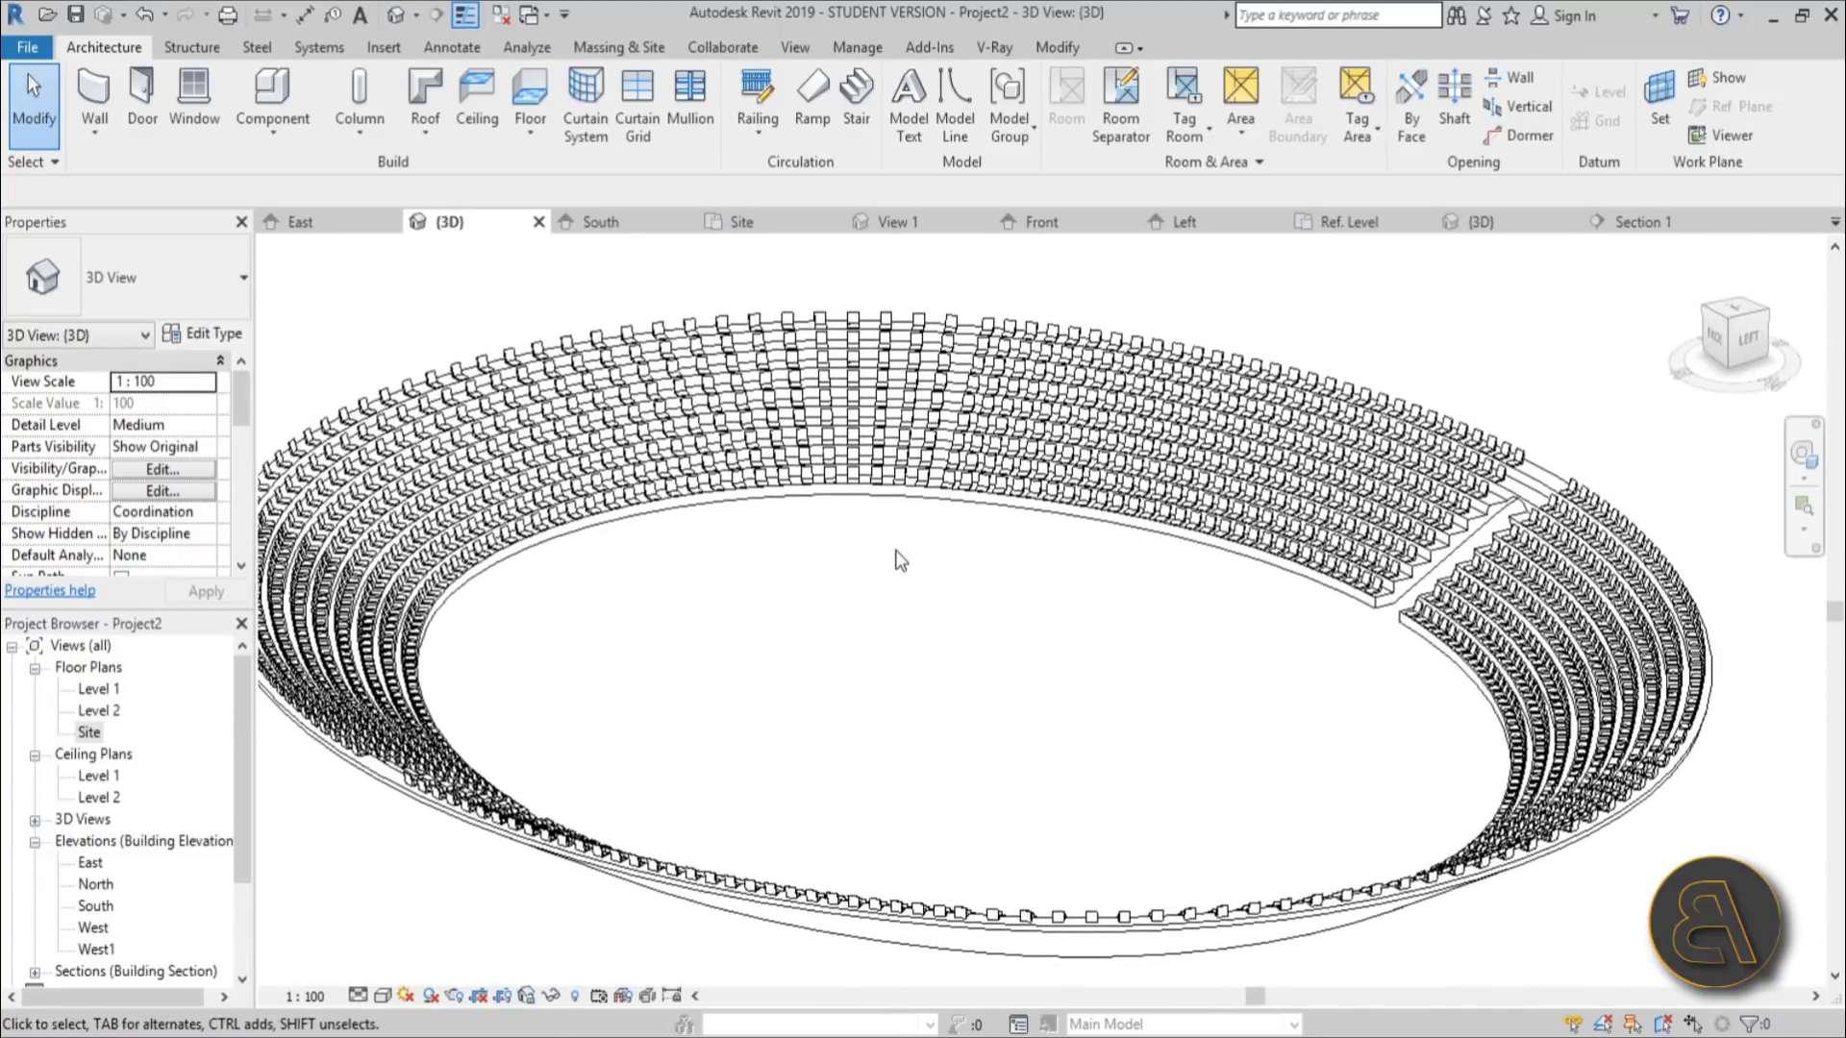